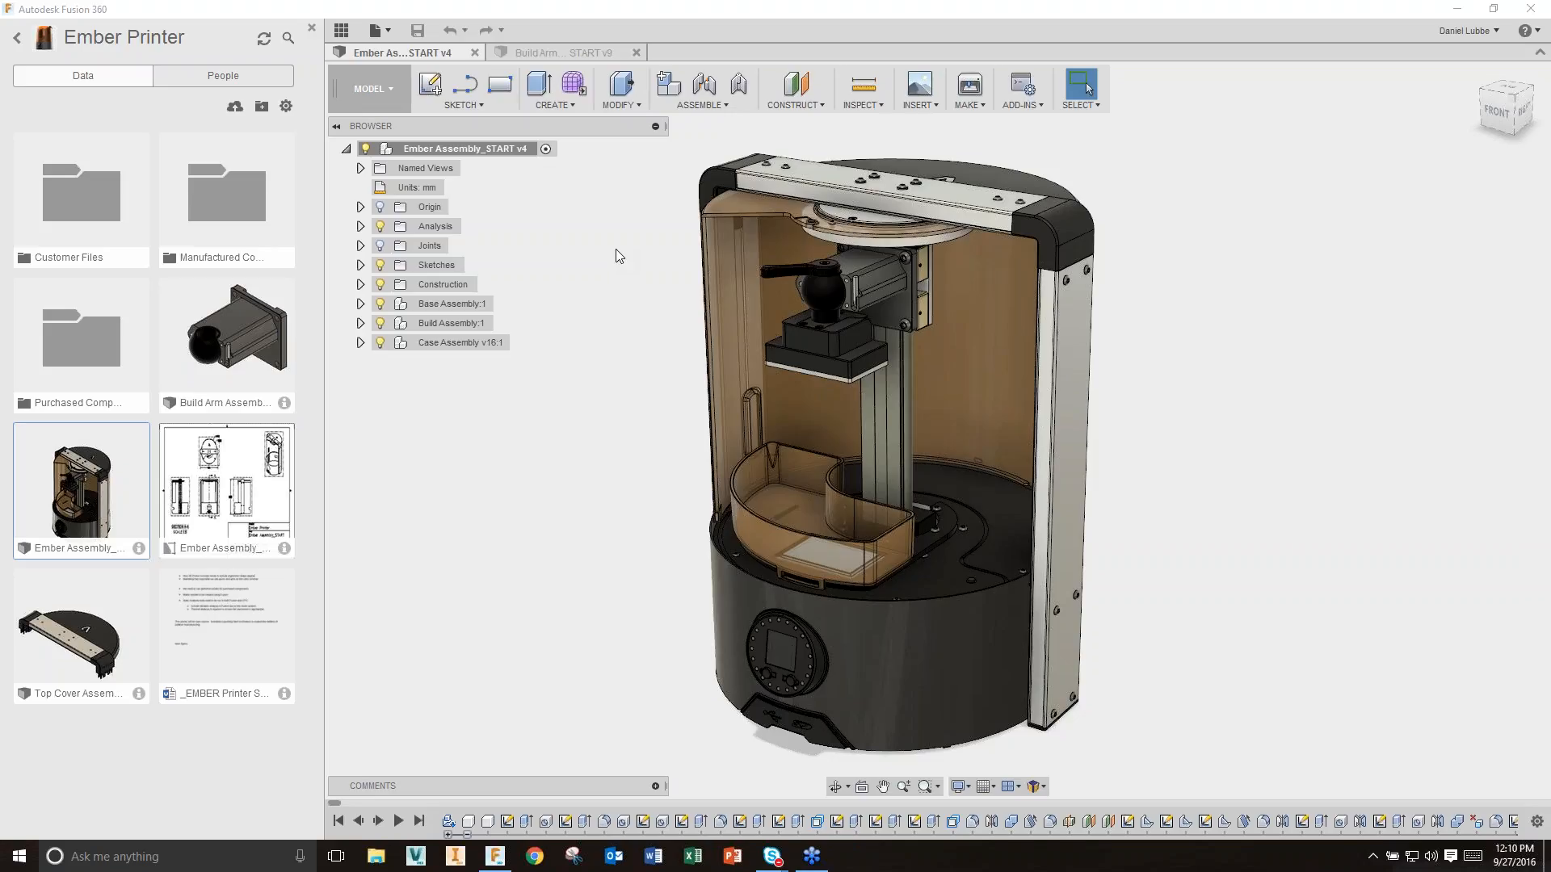
Step: Open the workspace list to view the CAM workspace's description
left_click(392, 95)
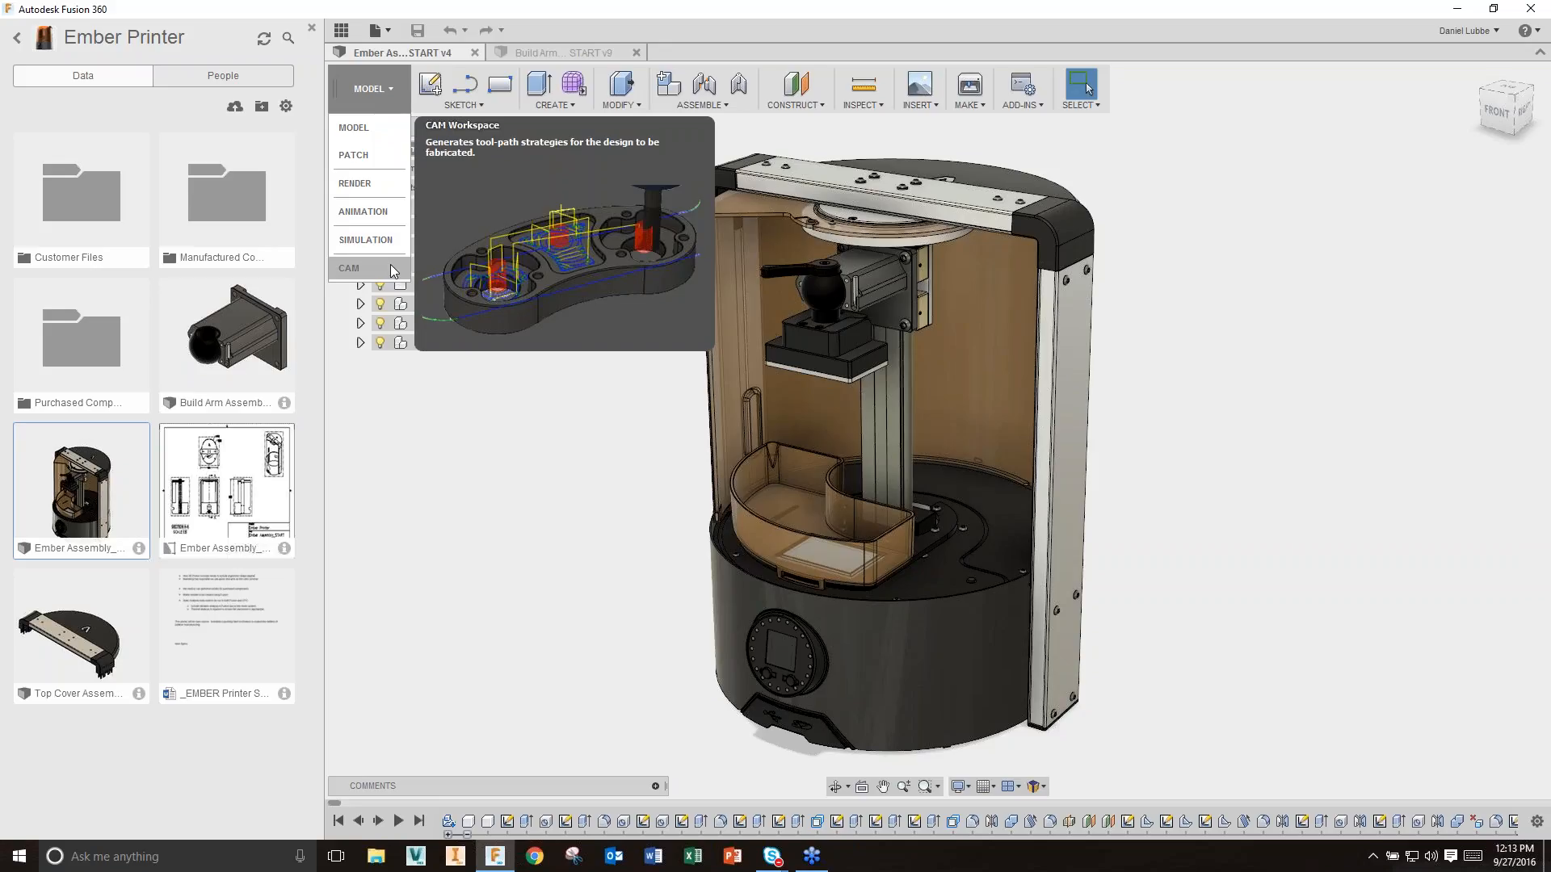
Step: Dismiss the workspace list, returning to the Ember assembly in the Model workspace
left_click(440, 449)
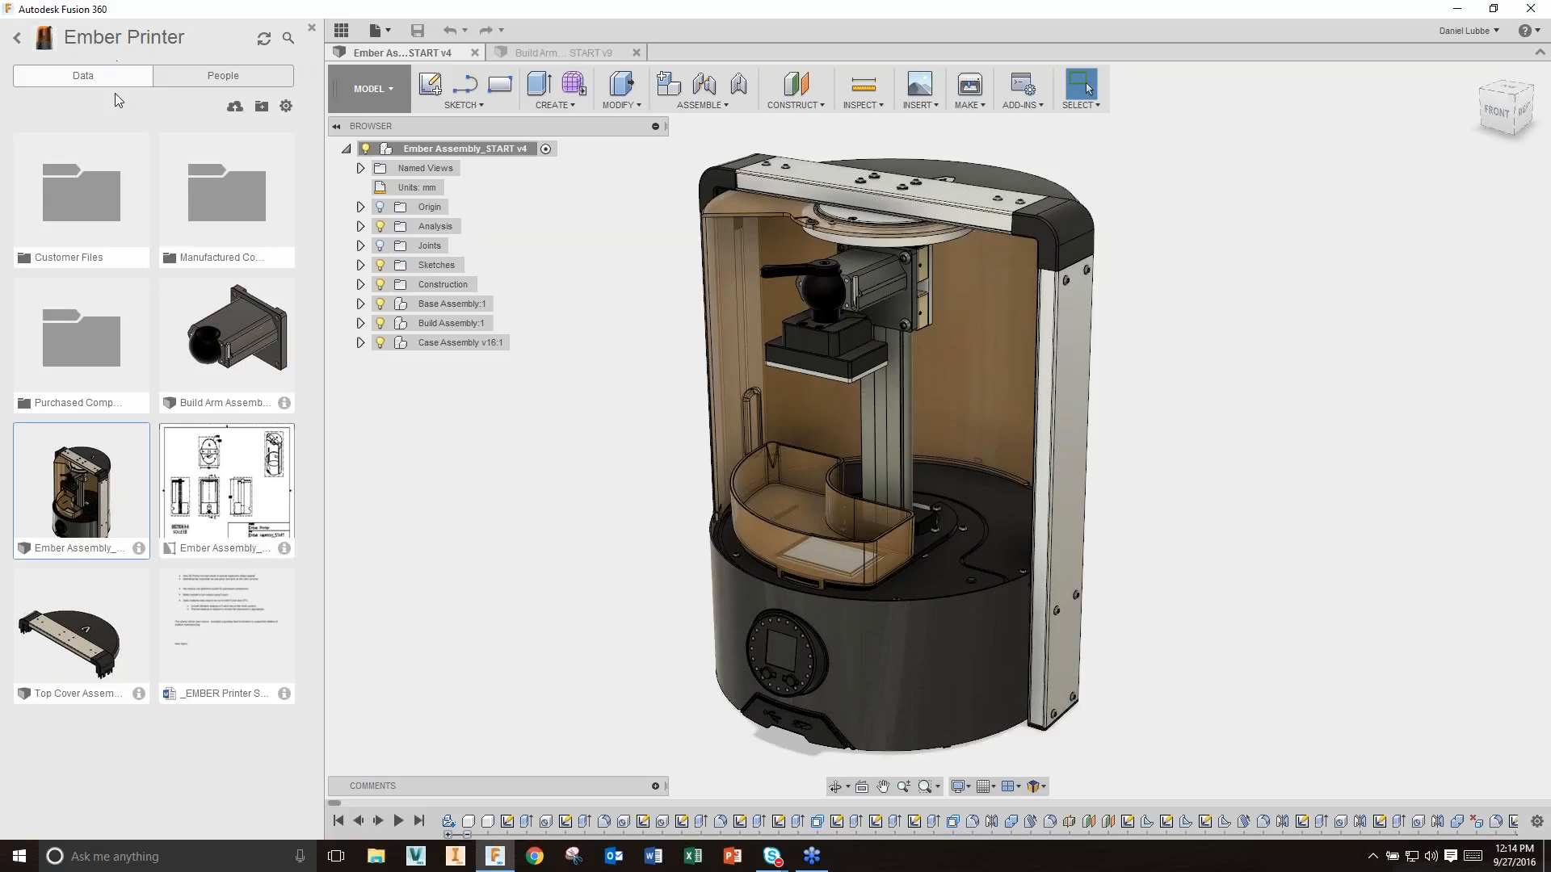
Step: Invite a new collaborator by e-mail to the Ember Printer project, then return to its files
left_click(223, 78)
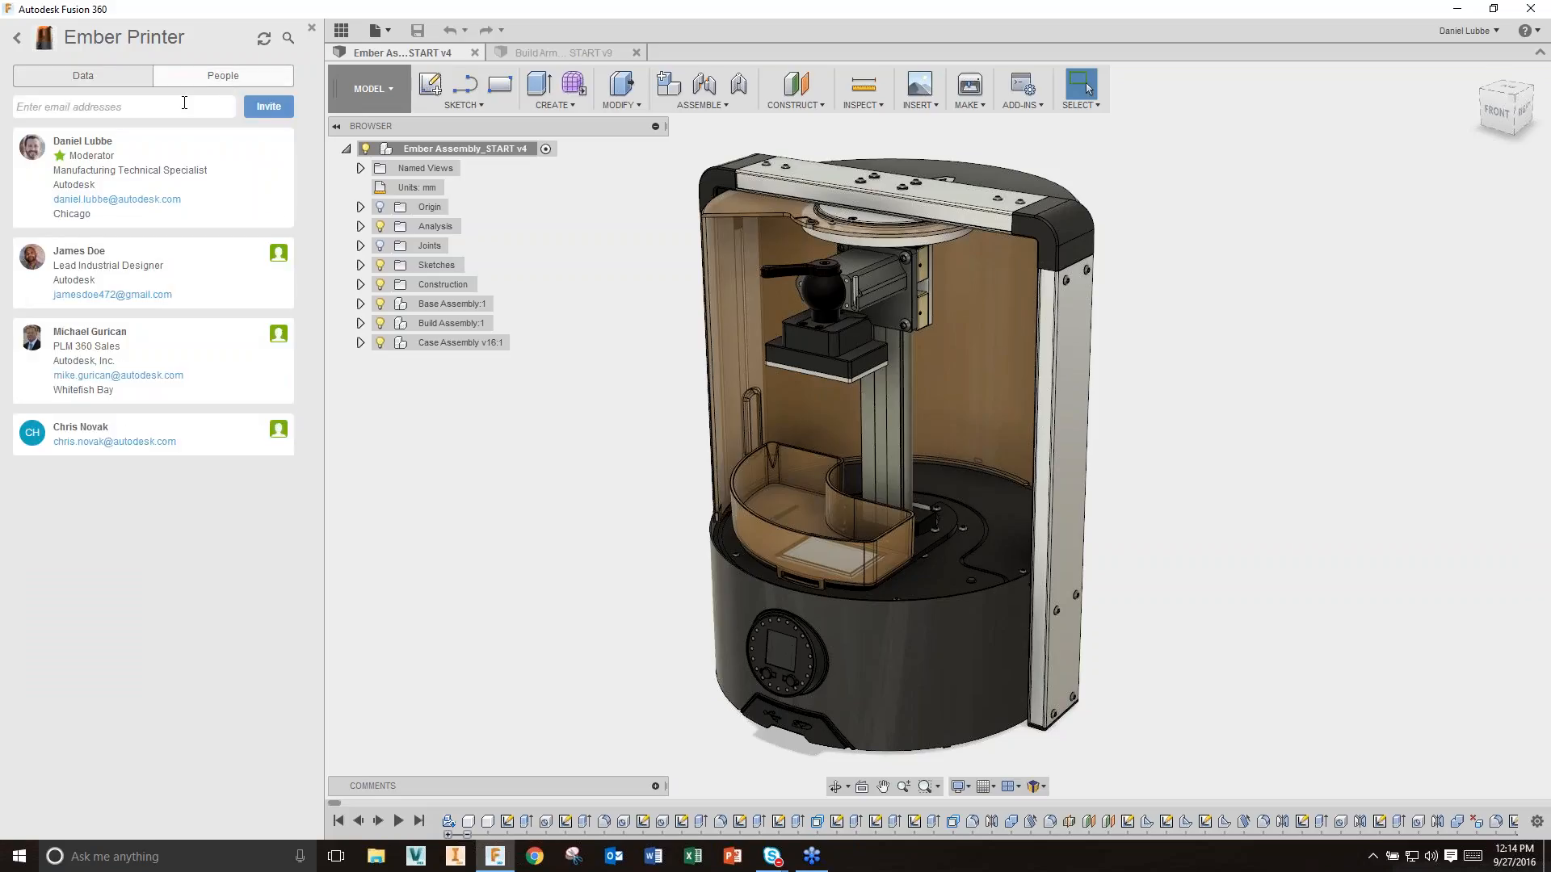
type("ja")
left_click(273, 111)
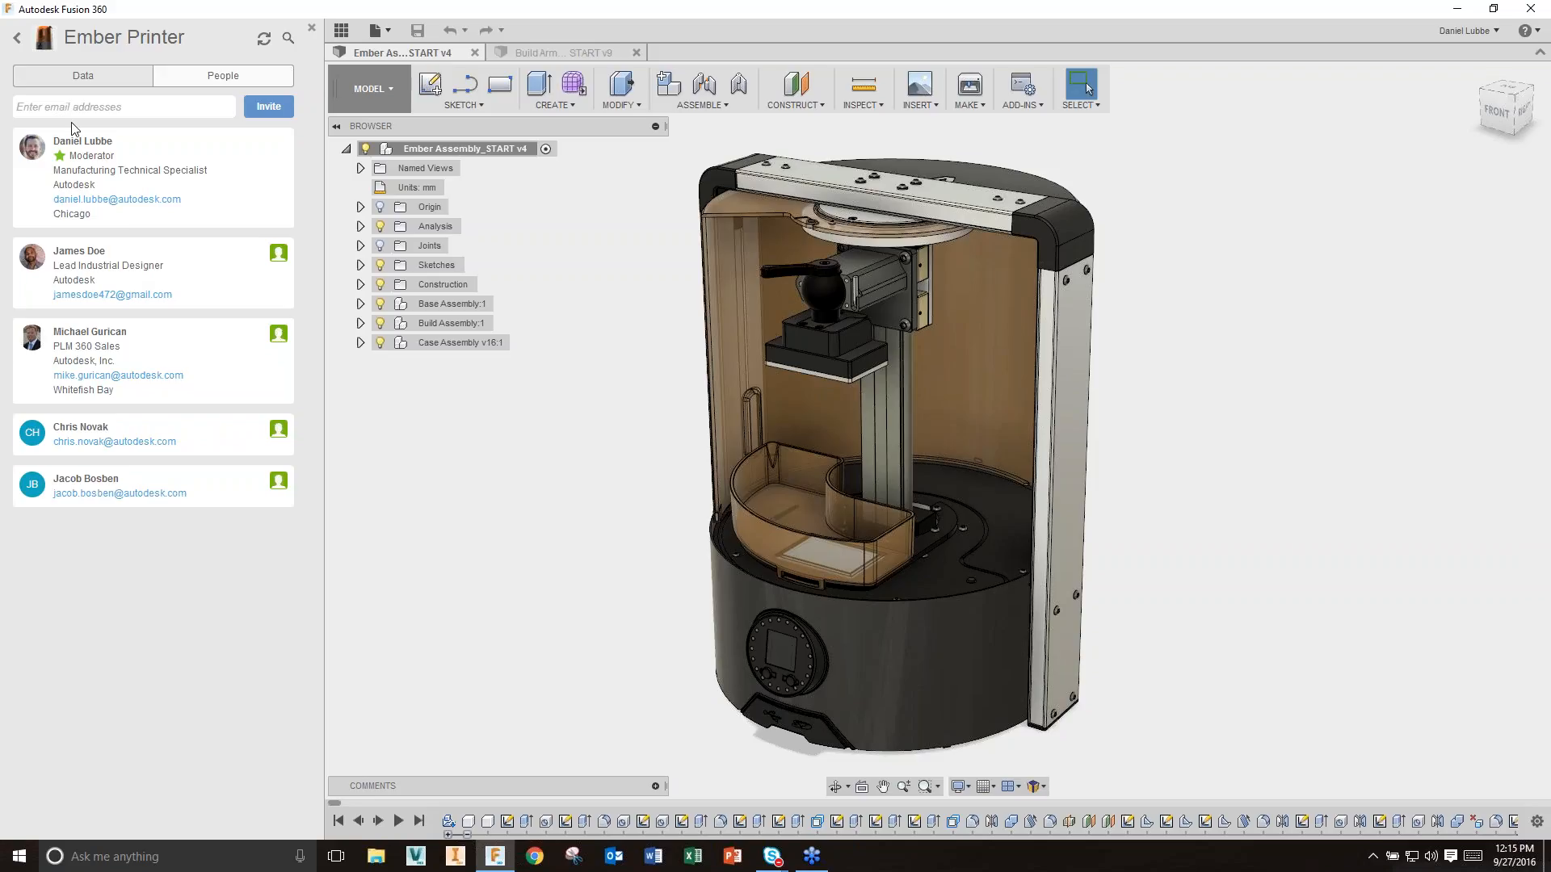
left_click(89, 77)
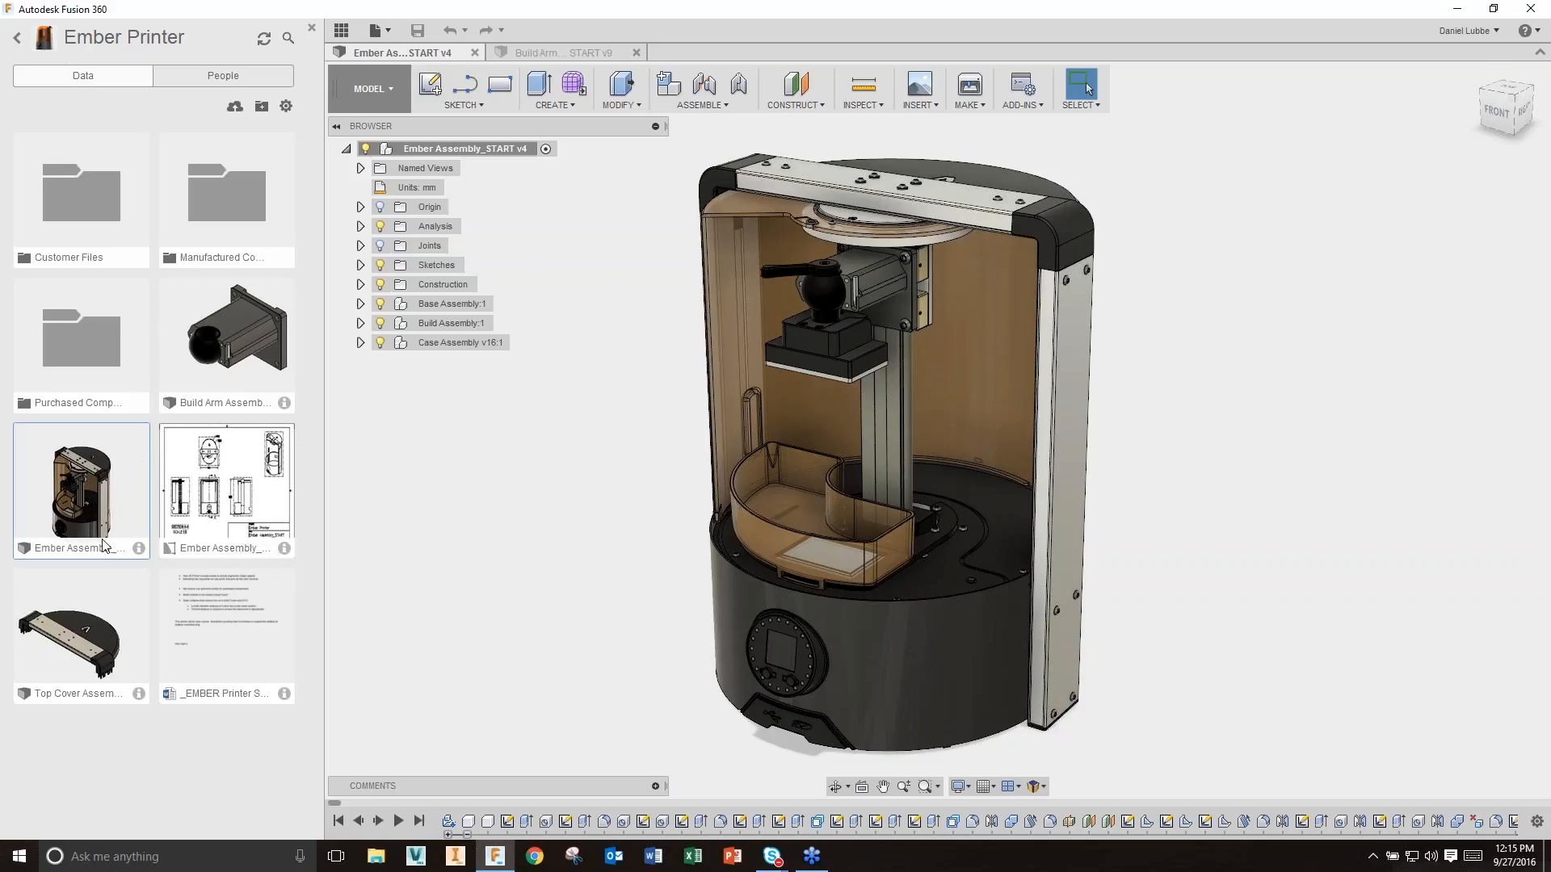
Step: Show Ember Assembly_START's details and list its earlier versions v3, v2 and v1
left_click(138, 549)
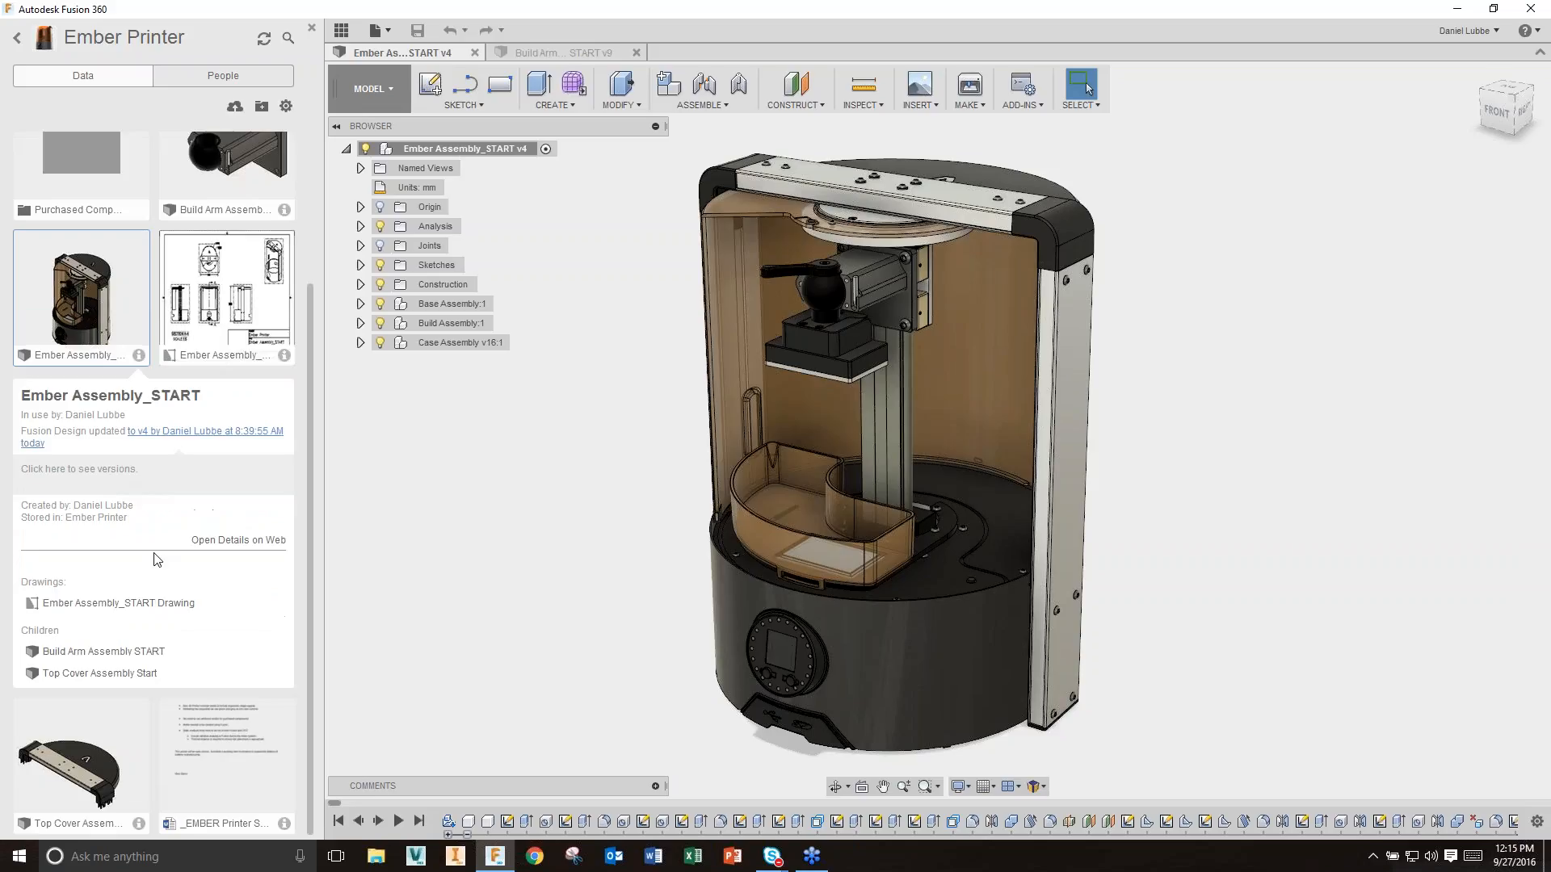
left_click(120, 467)
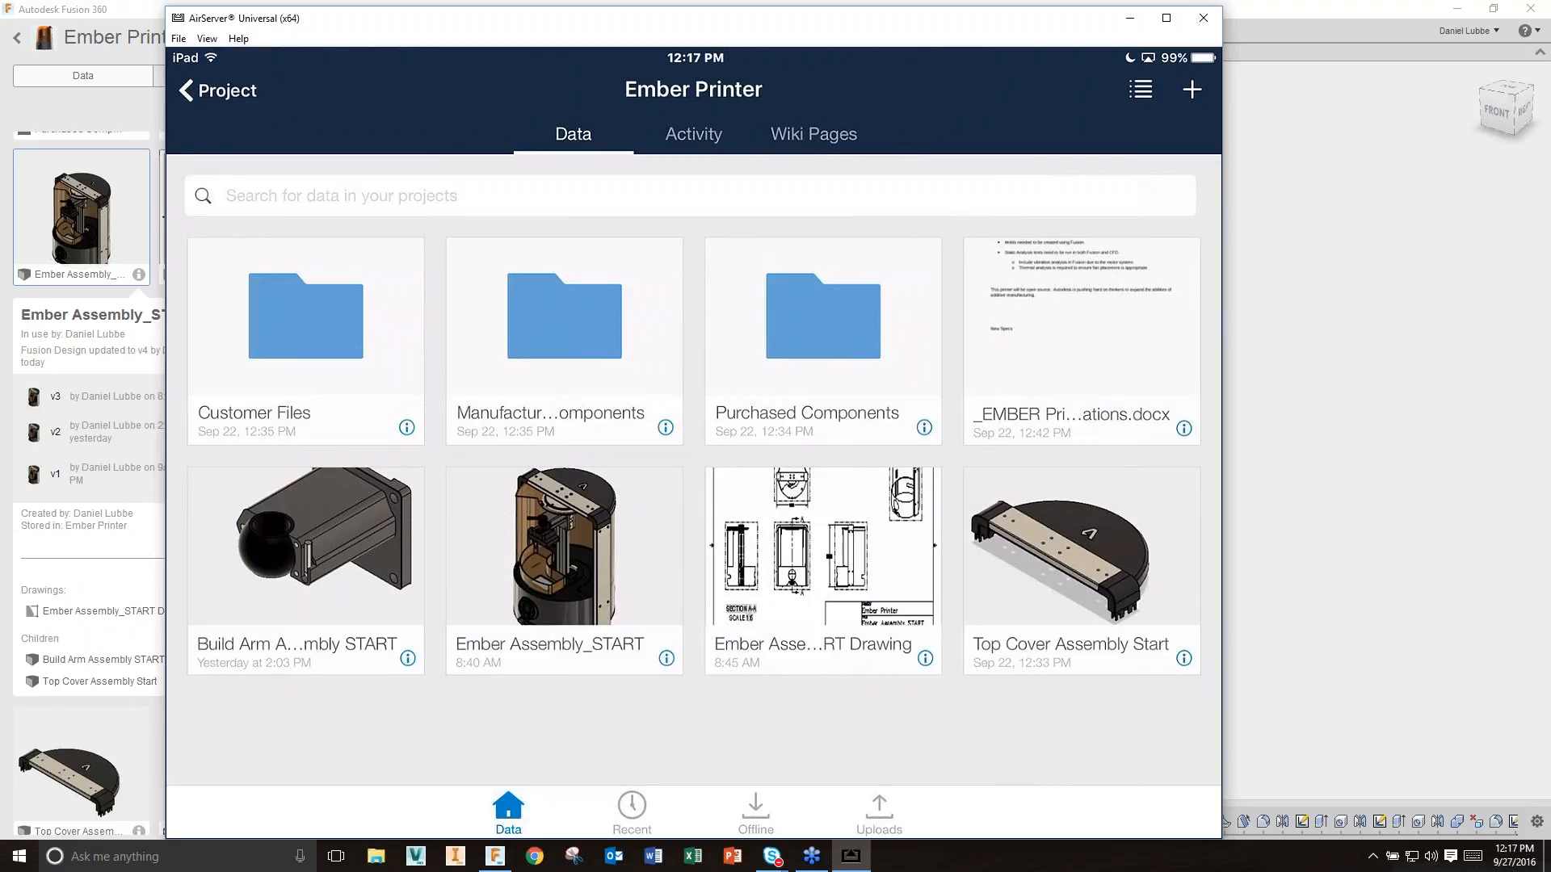
Step: Open the Ember Assembly_START design in the A360 mobile viewer with its comments
left_click(564, 570)
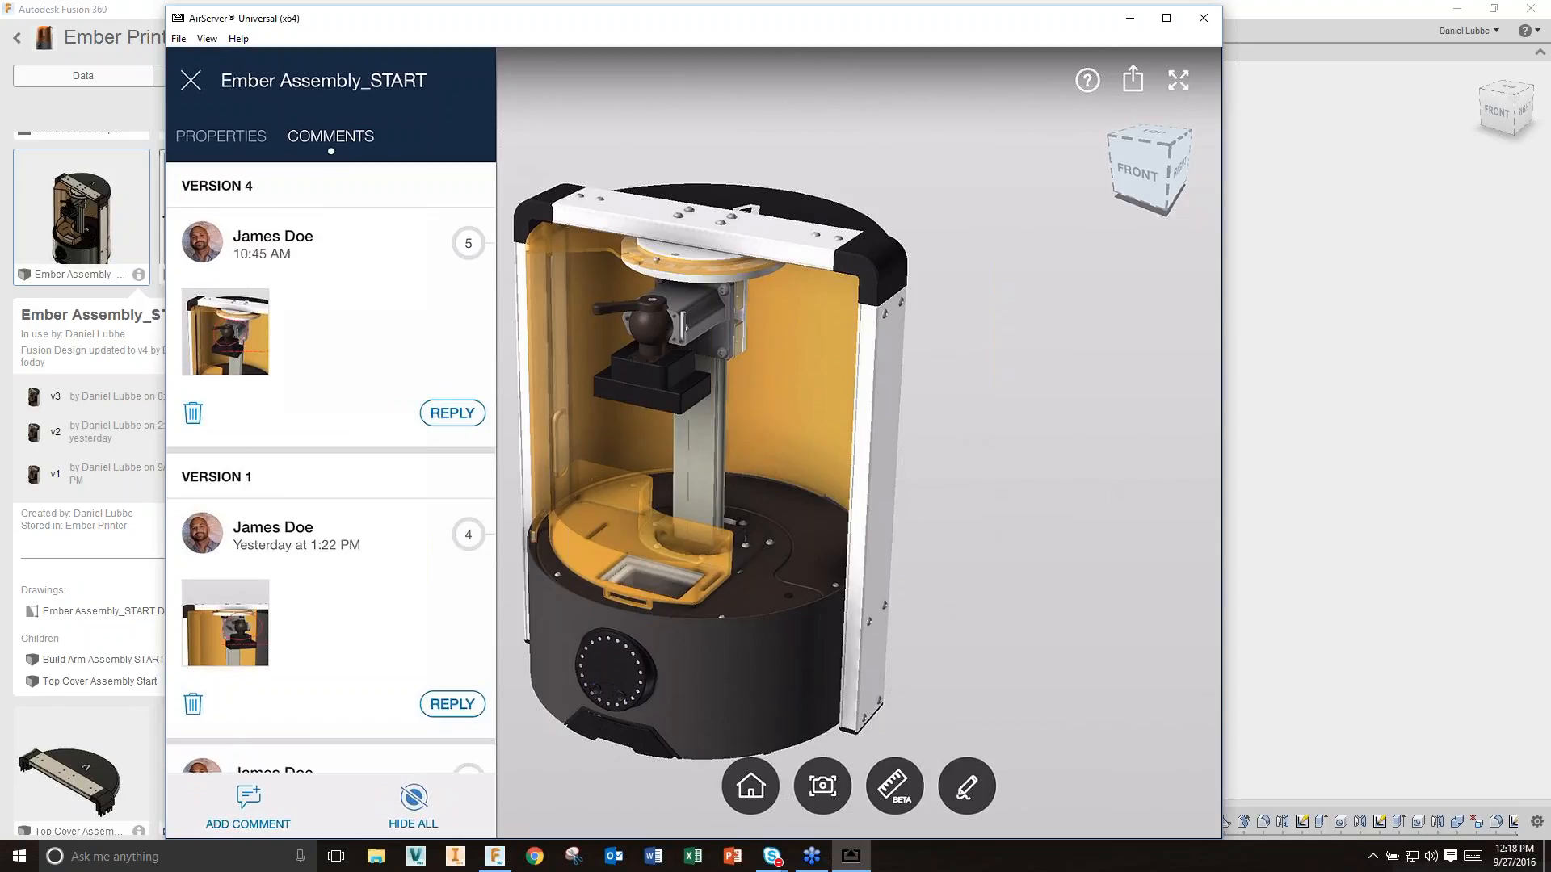
Step: Scroll through the Ember Assembly_START comments in the A360 mobile viewer
scroll(331, 469, "down", 10)
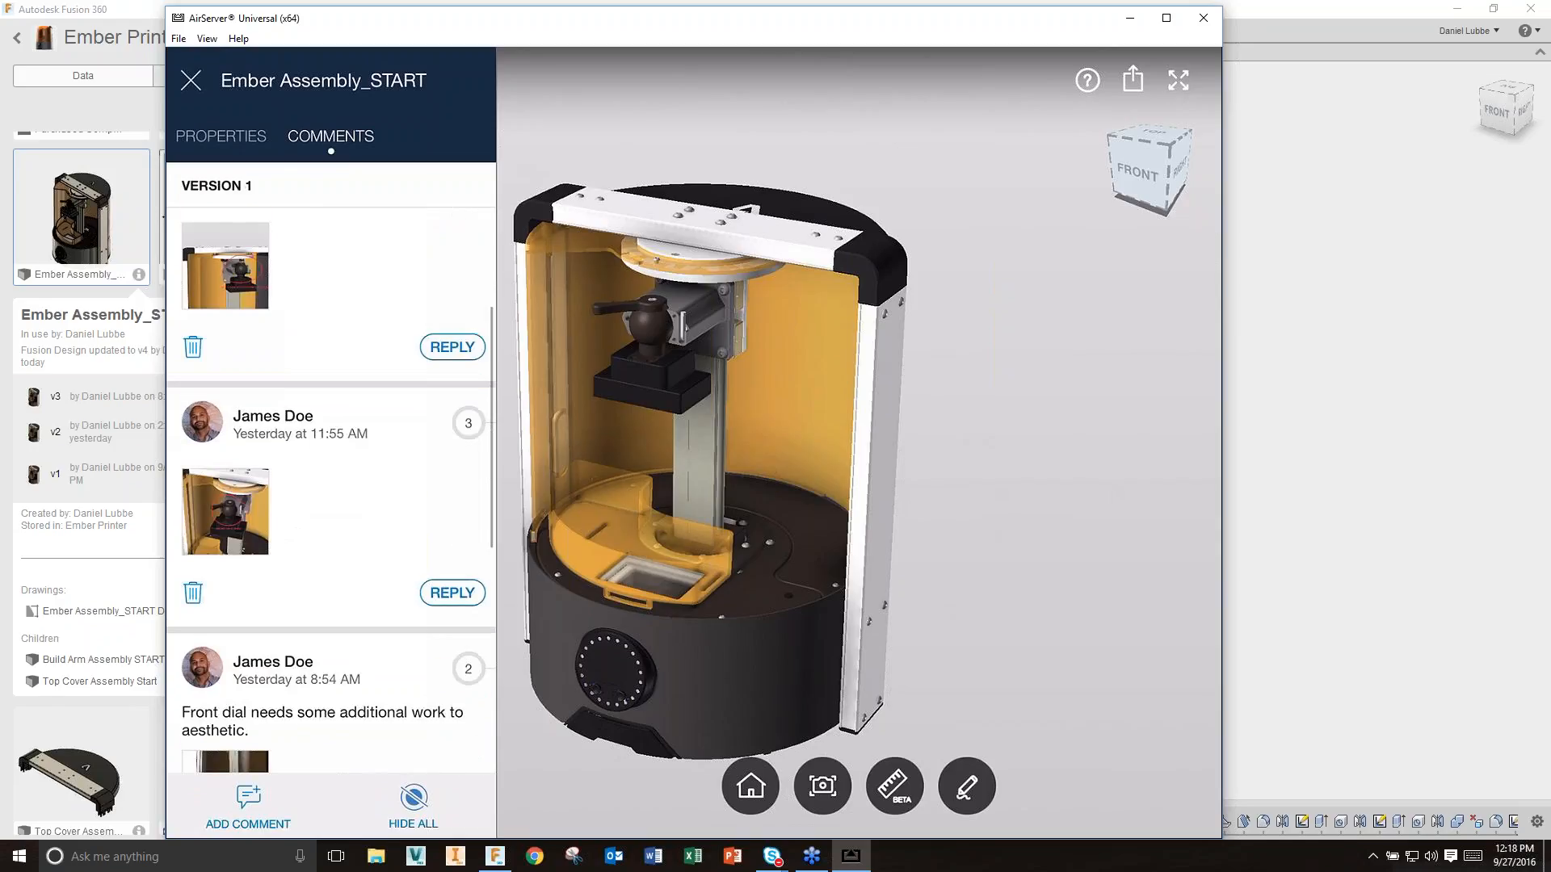
scroll(331, 468, "up", 15)
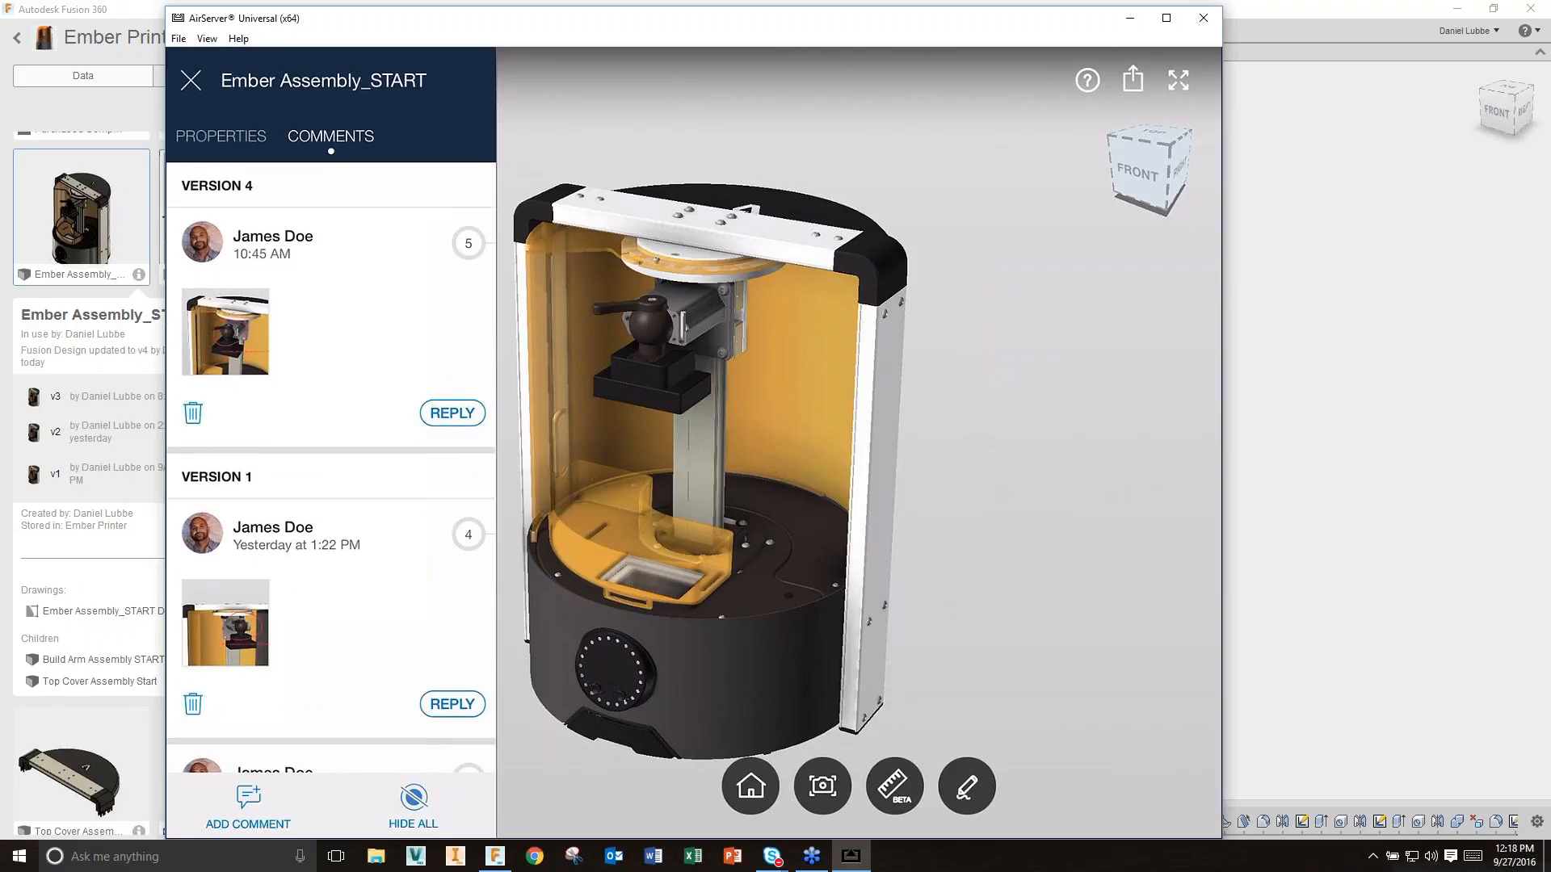
scroll(858, 443, "up", 6)
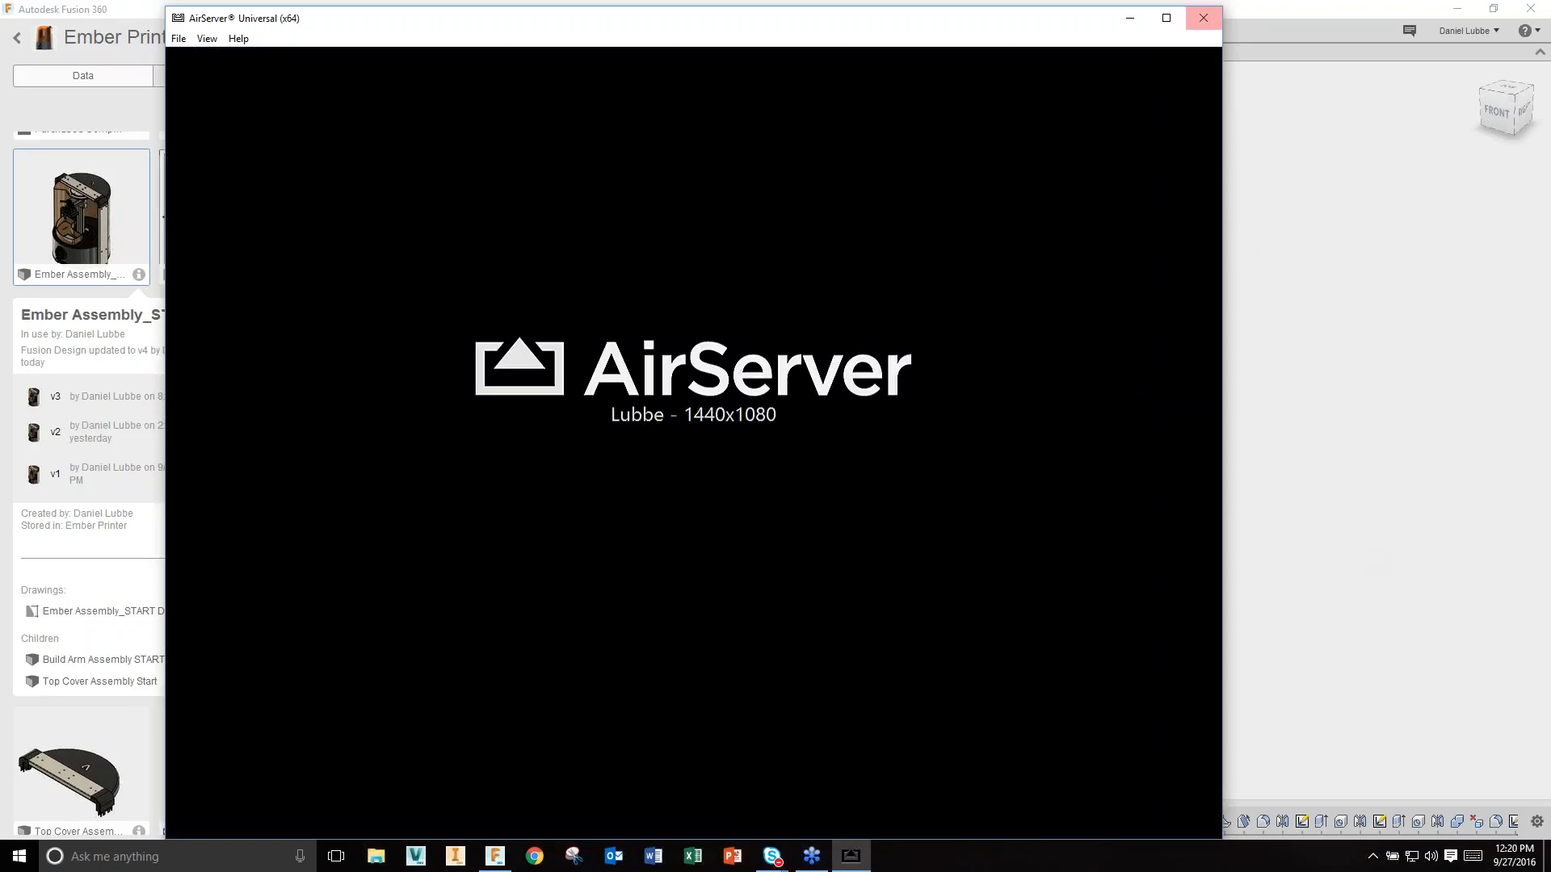
Step: Close the mirrored iPad window, then create and copy a public share link for Ember Assembly_START
left_click(1203, 18)
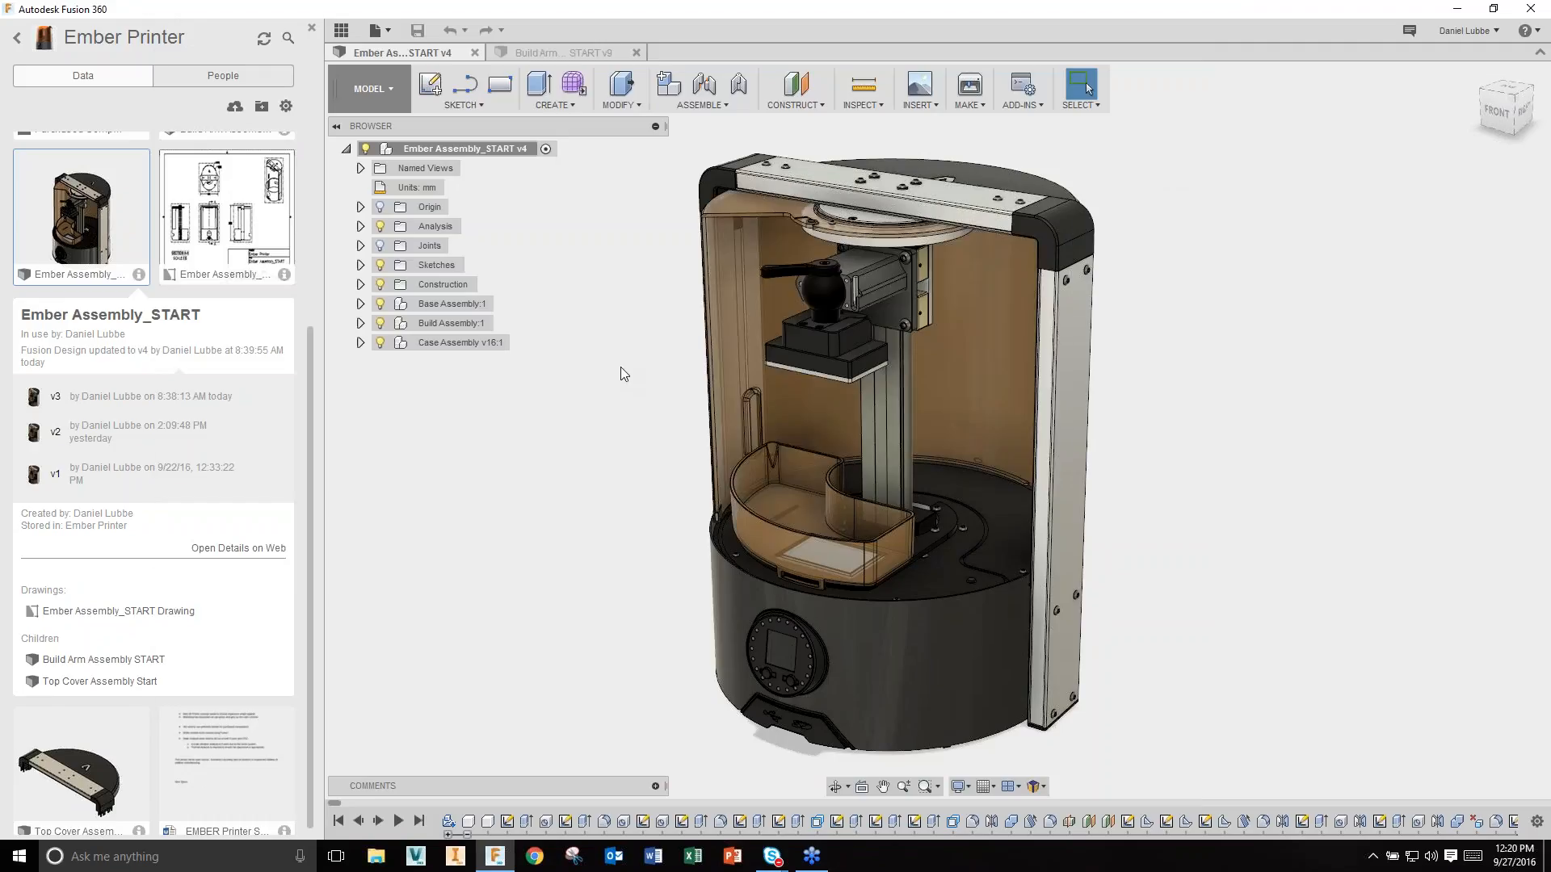
left_click(376, 30)
mouse_move(428, 238)
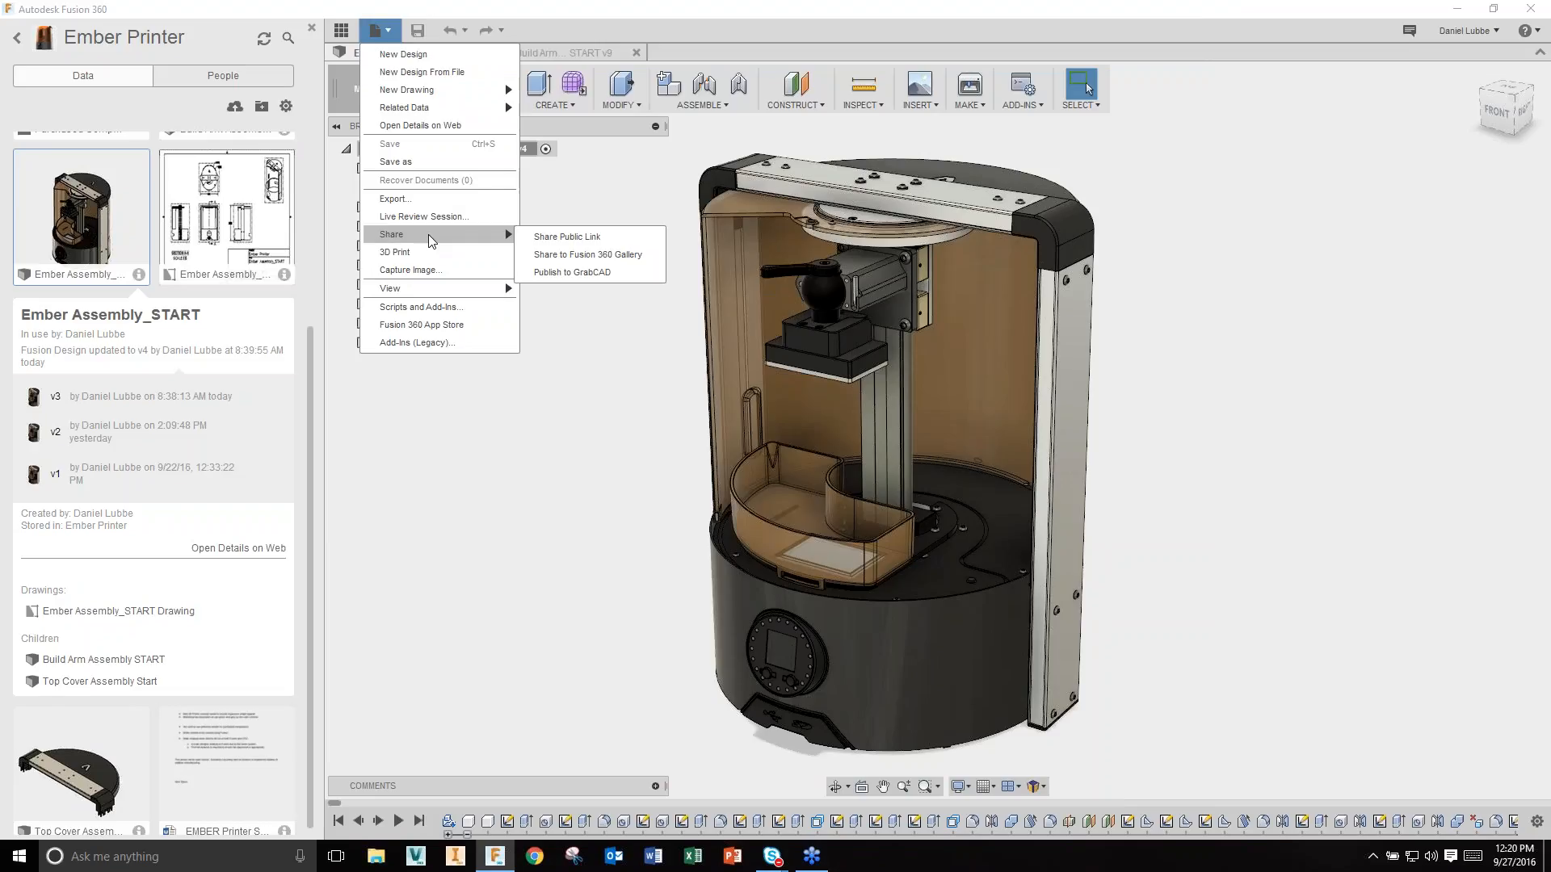
left_click(619, 237)
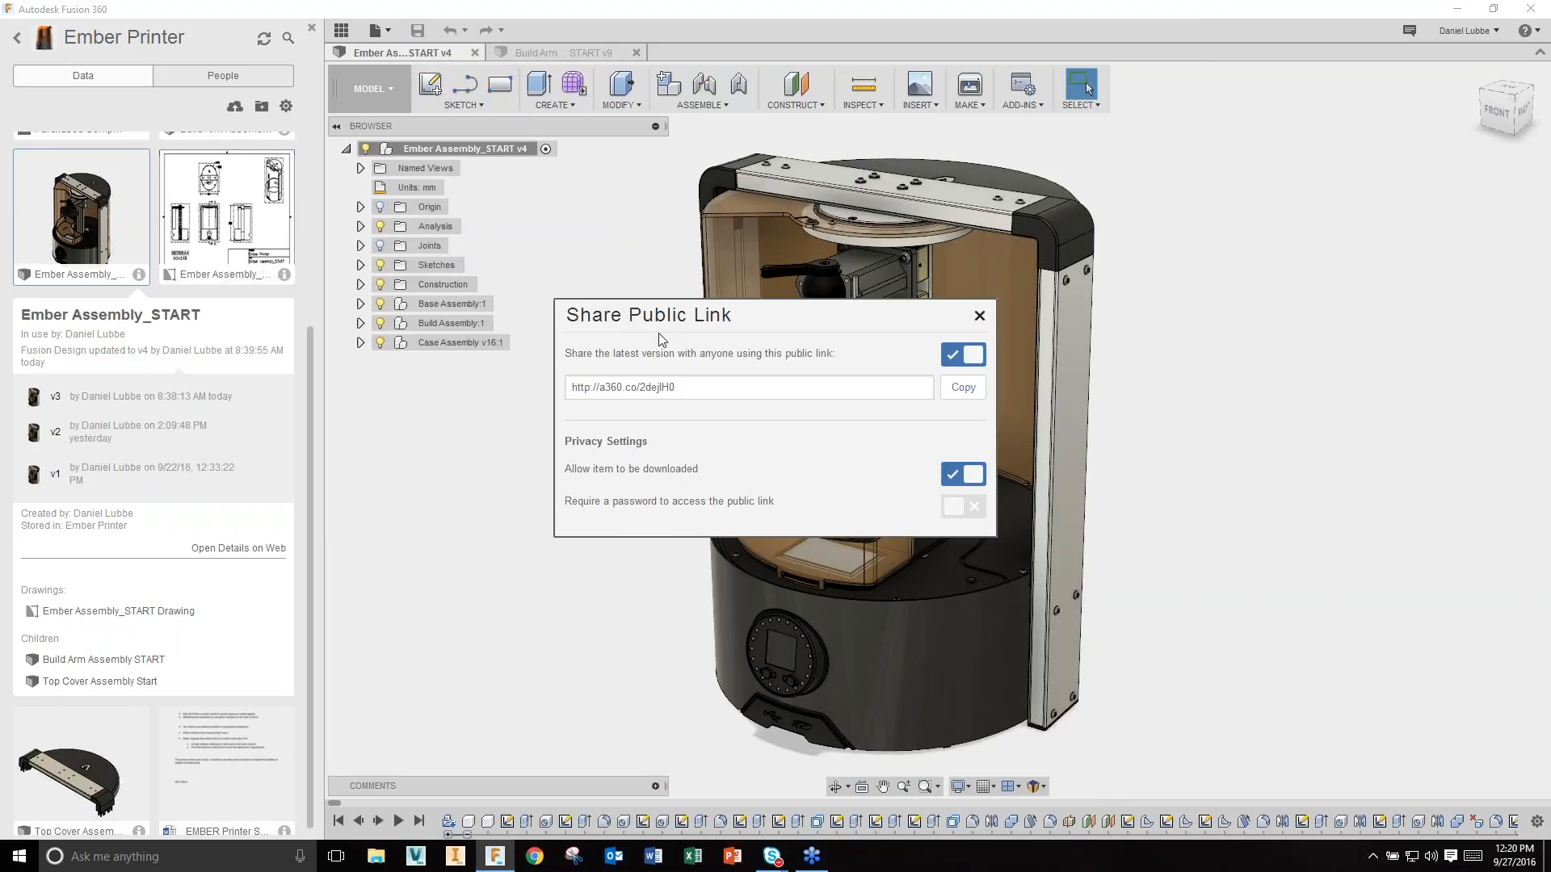
left_click(958, 389)
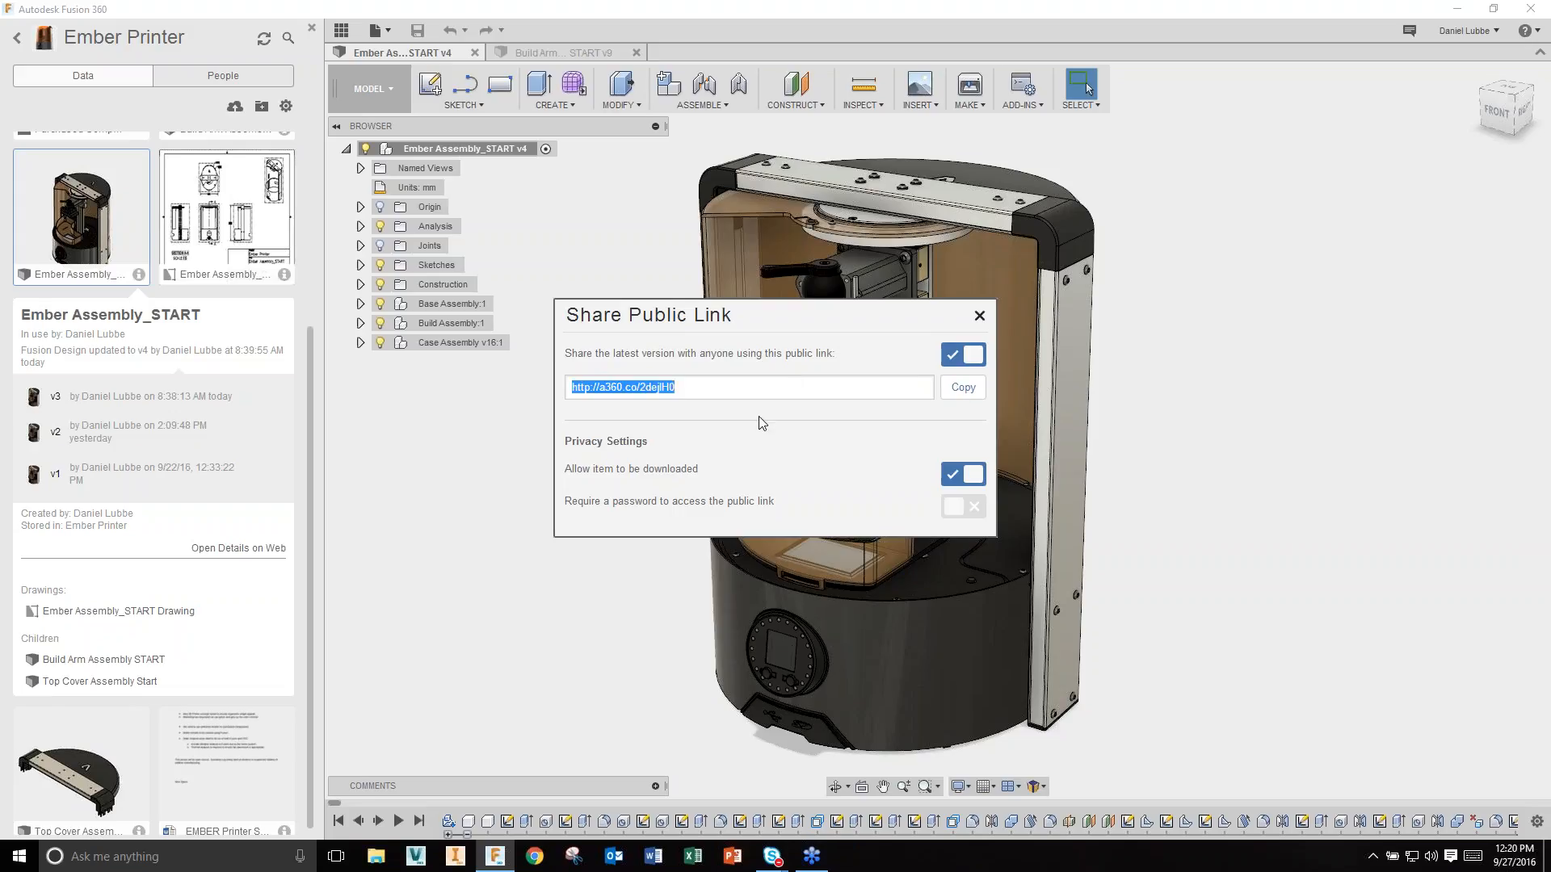
Step: Start a new maximized incognito Chrome window from the taskbar
right_click(539, 851)
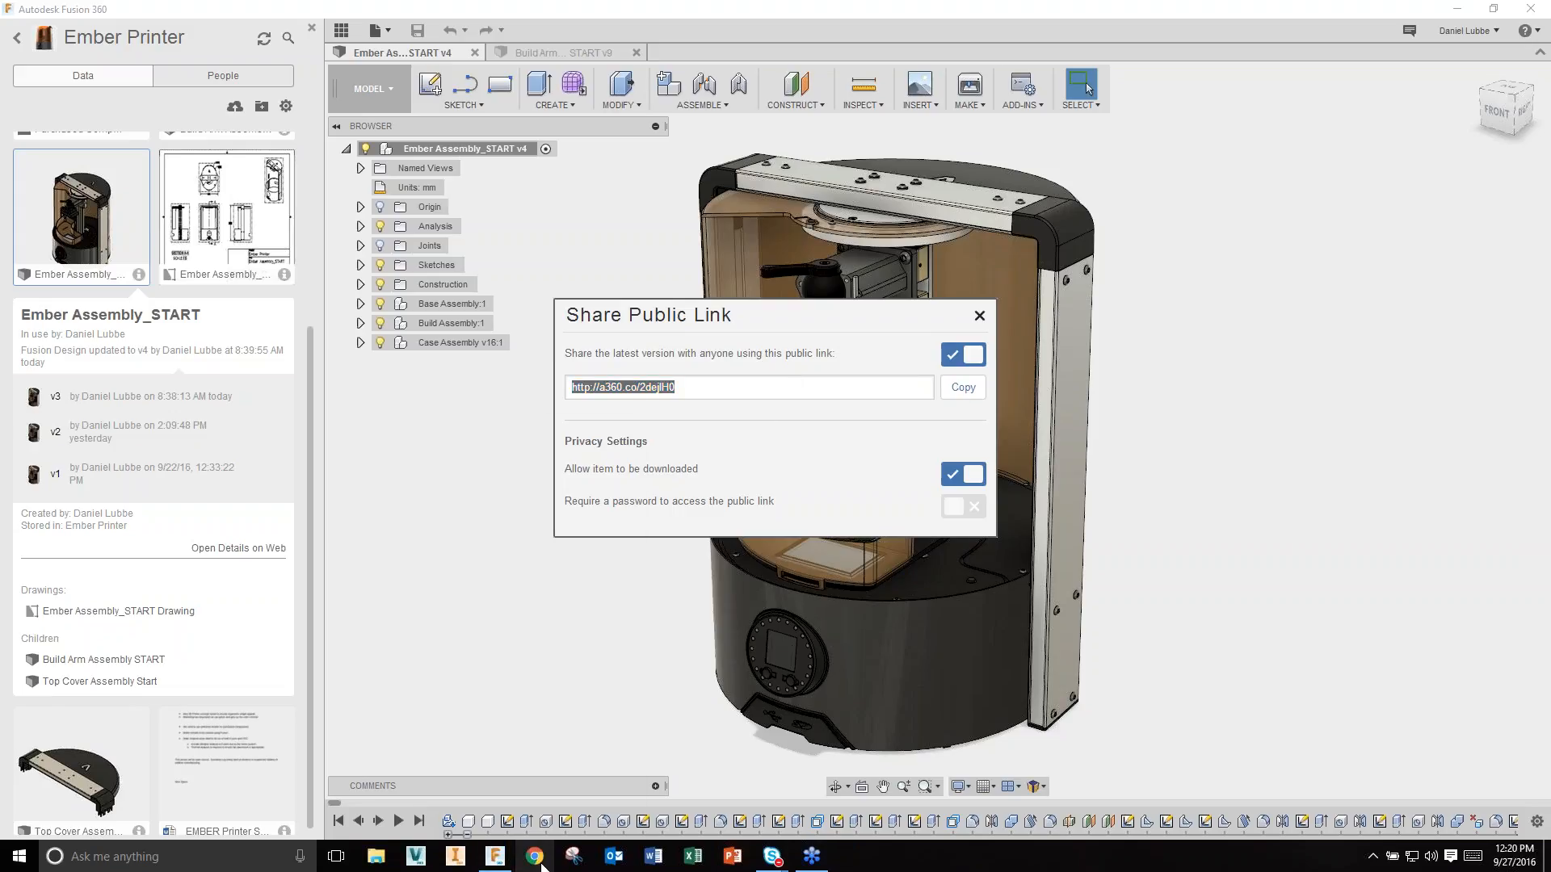
left_click(541, 756)
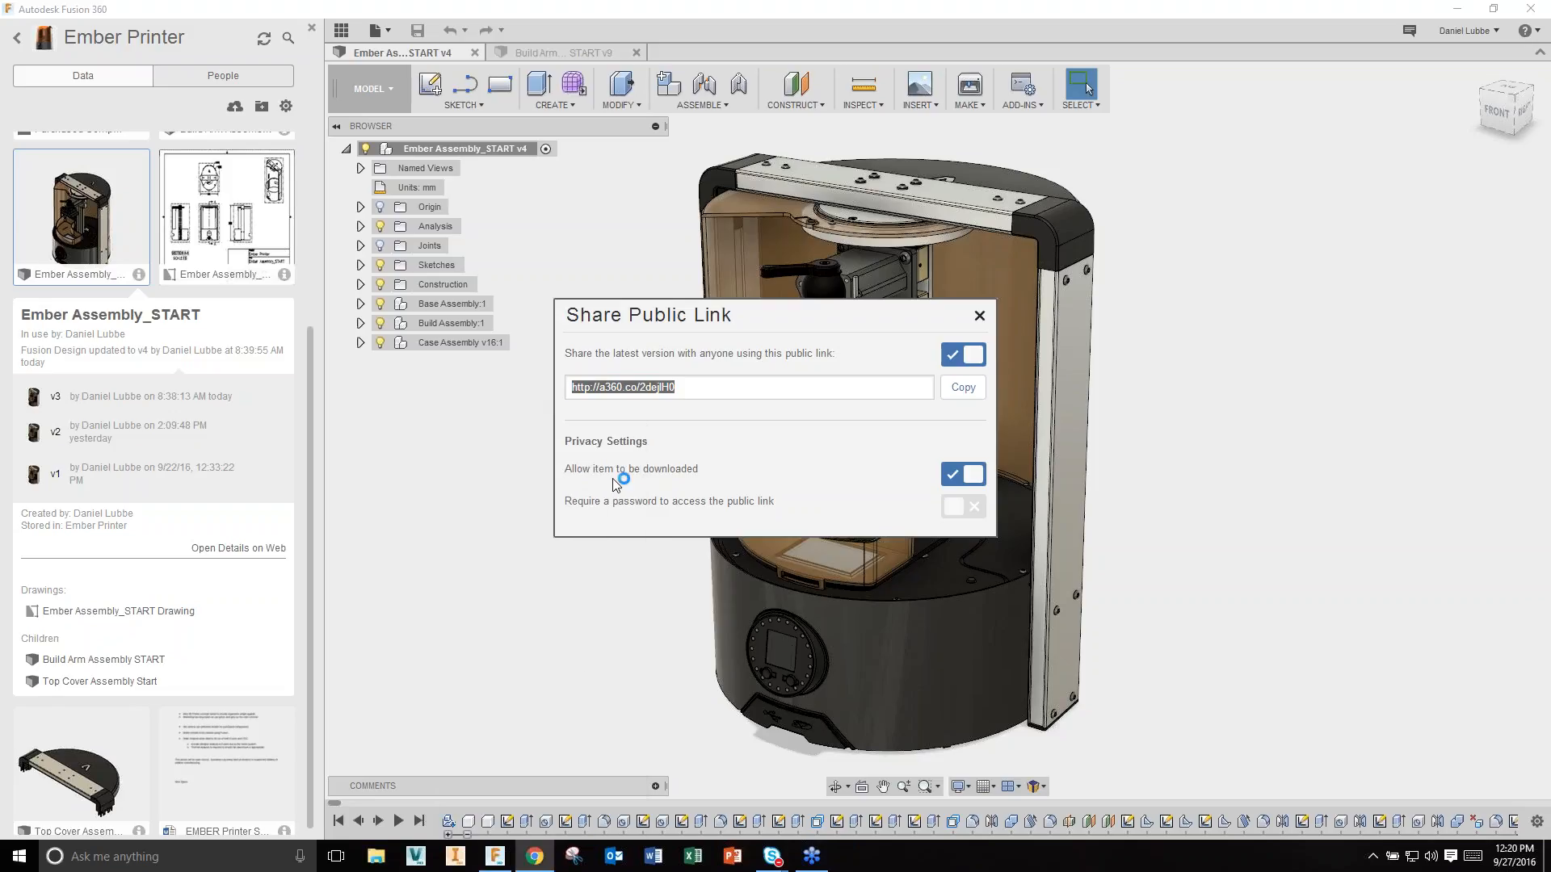
left_click_drag(1550, 50, 935, 1)
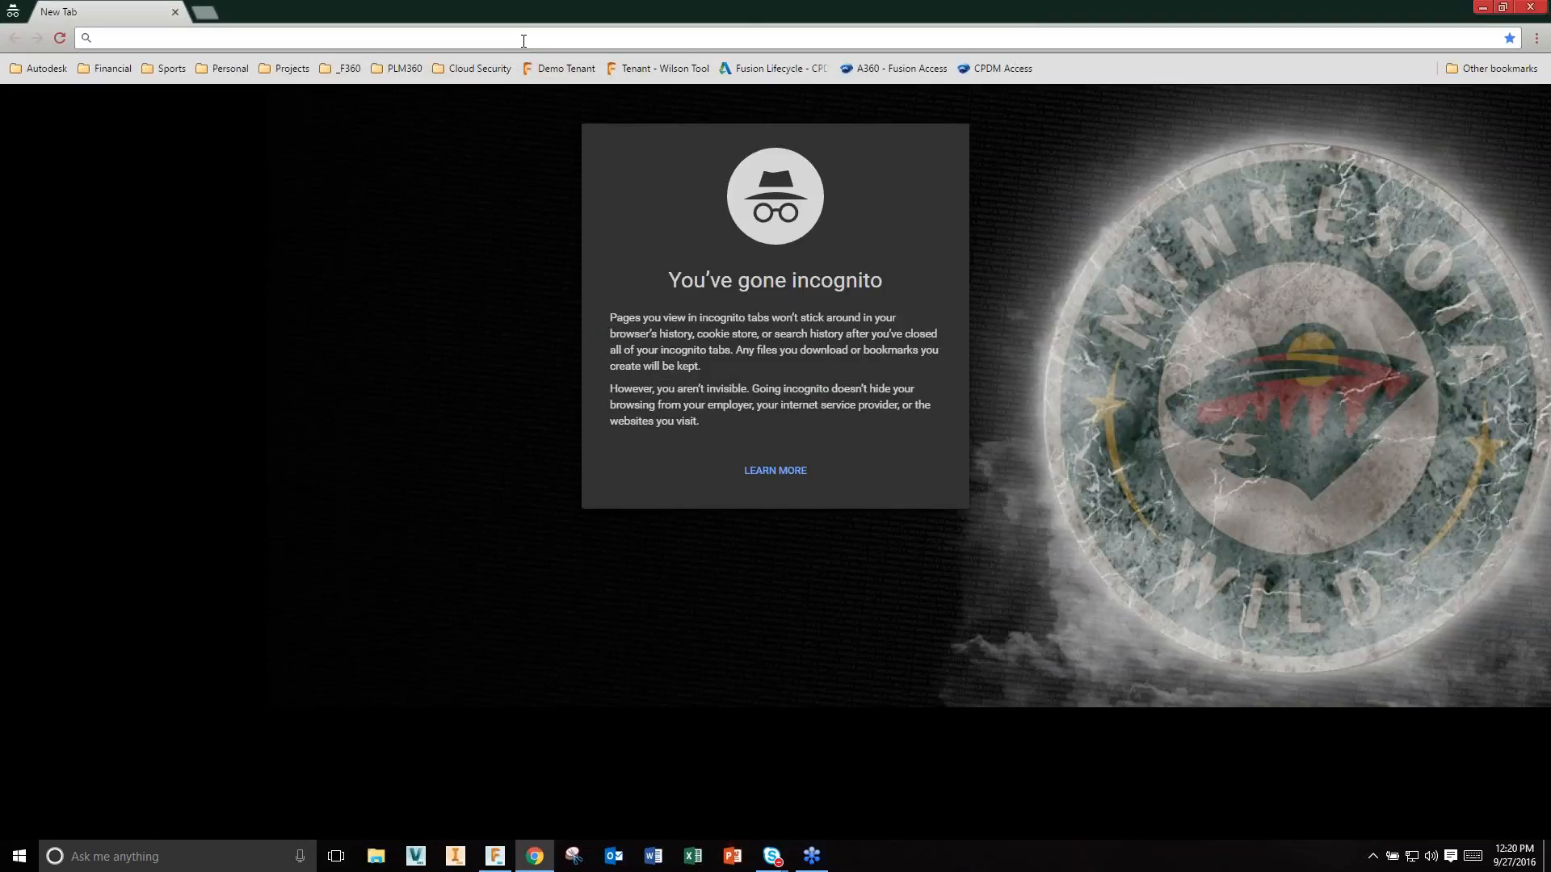
Step: Load the pasted public link in Chrome, review the download formats, then close the browser
key("ctrl+v")
key("Return")
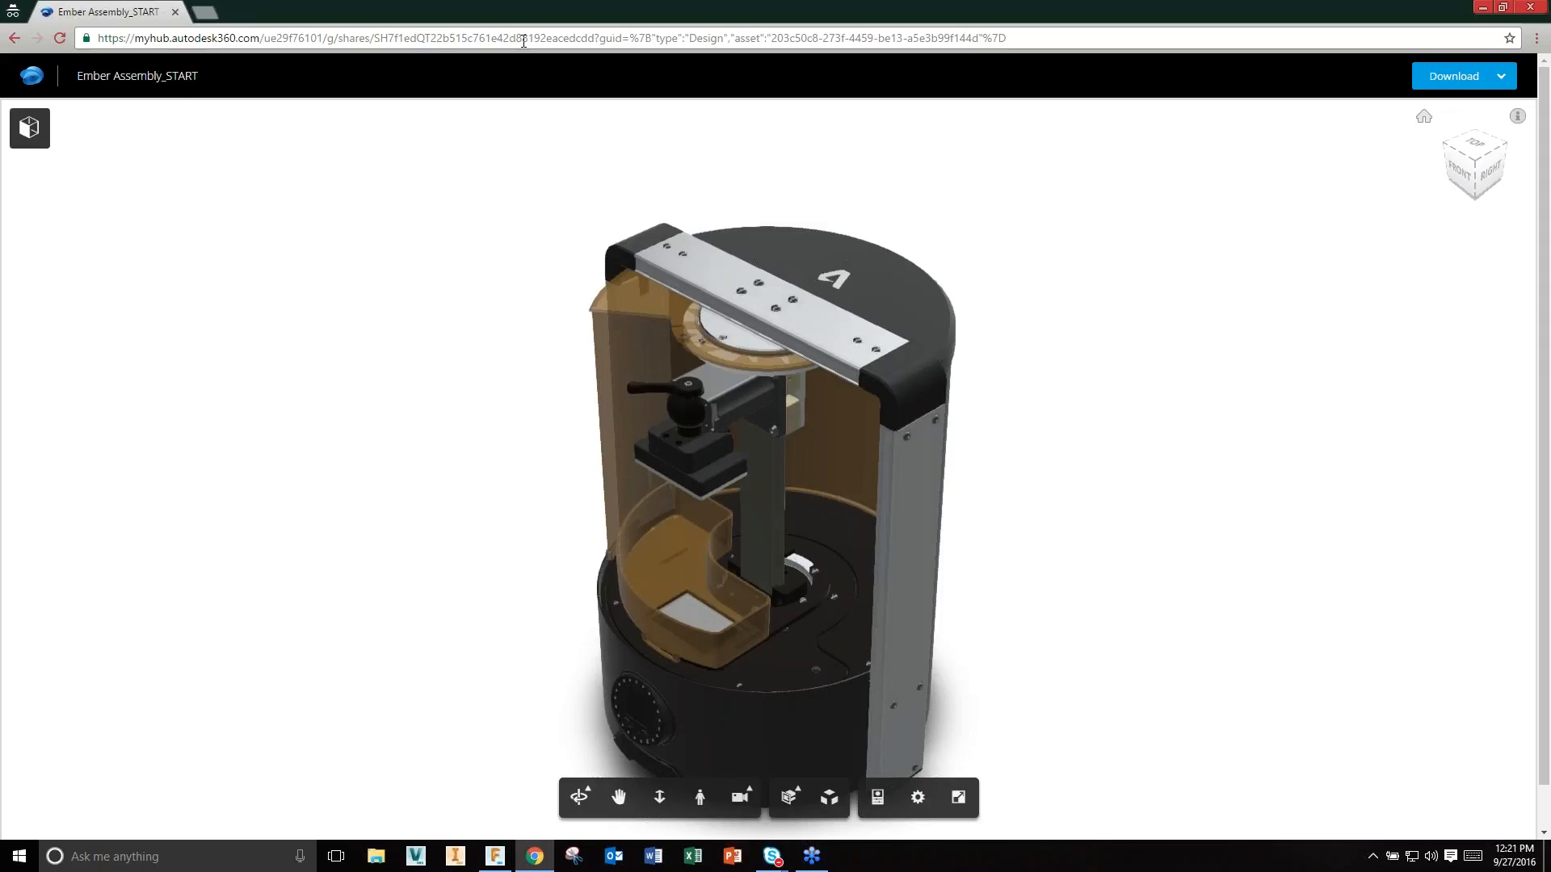
left_click(1500, 78)
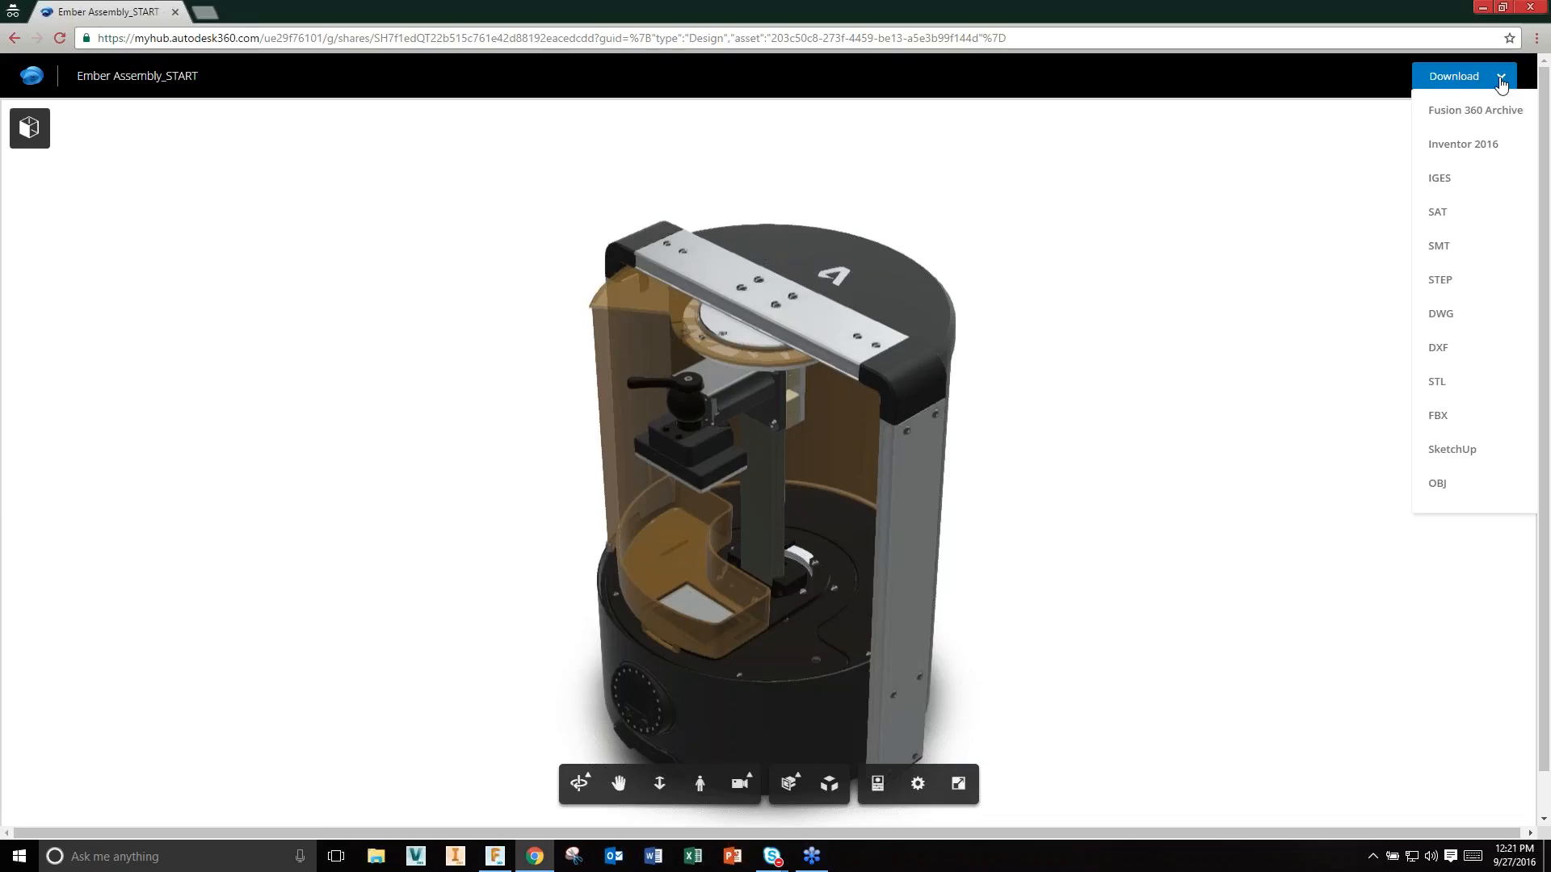
left_click(1501, 80)
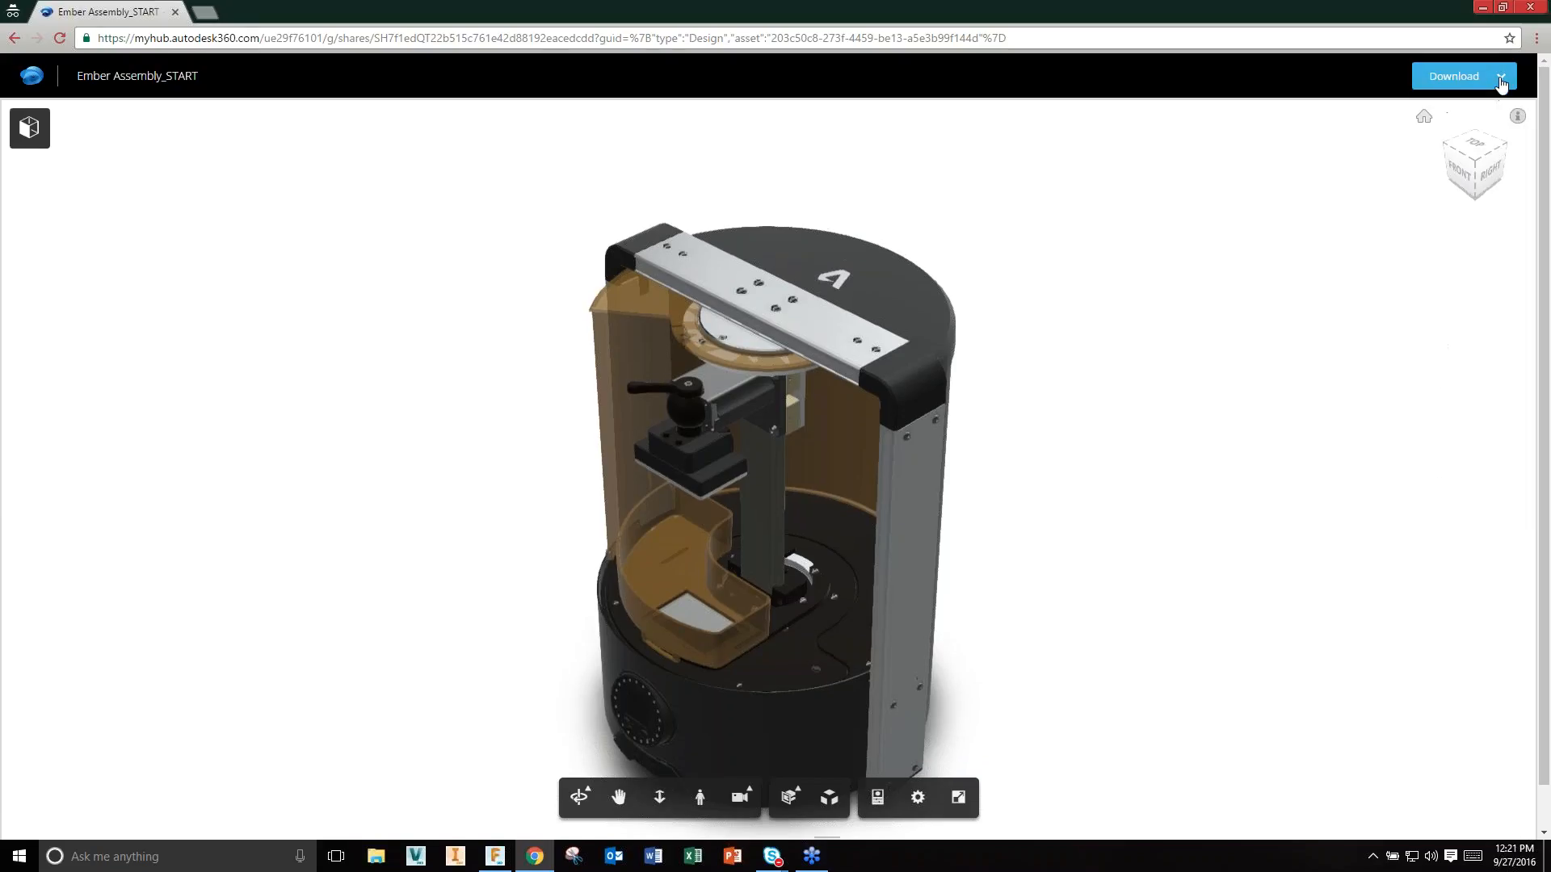
left_click(1522, 9)
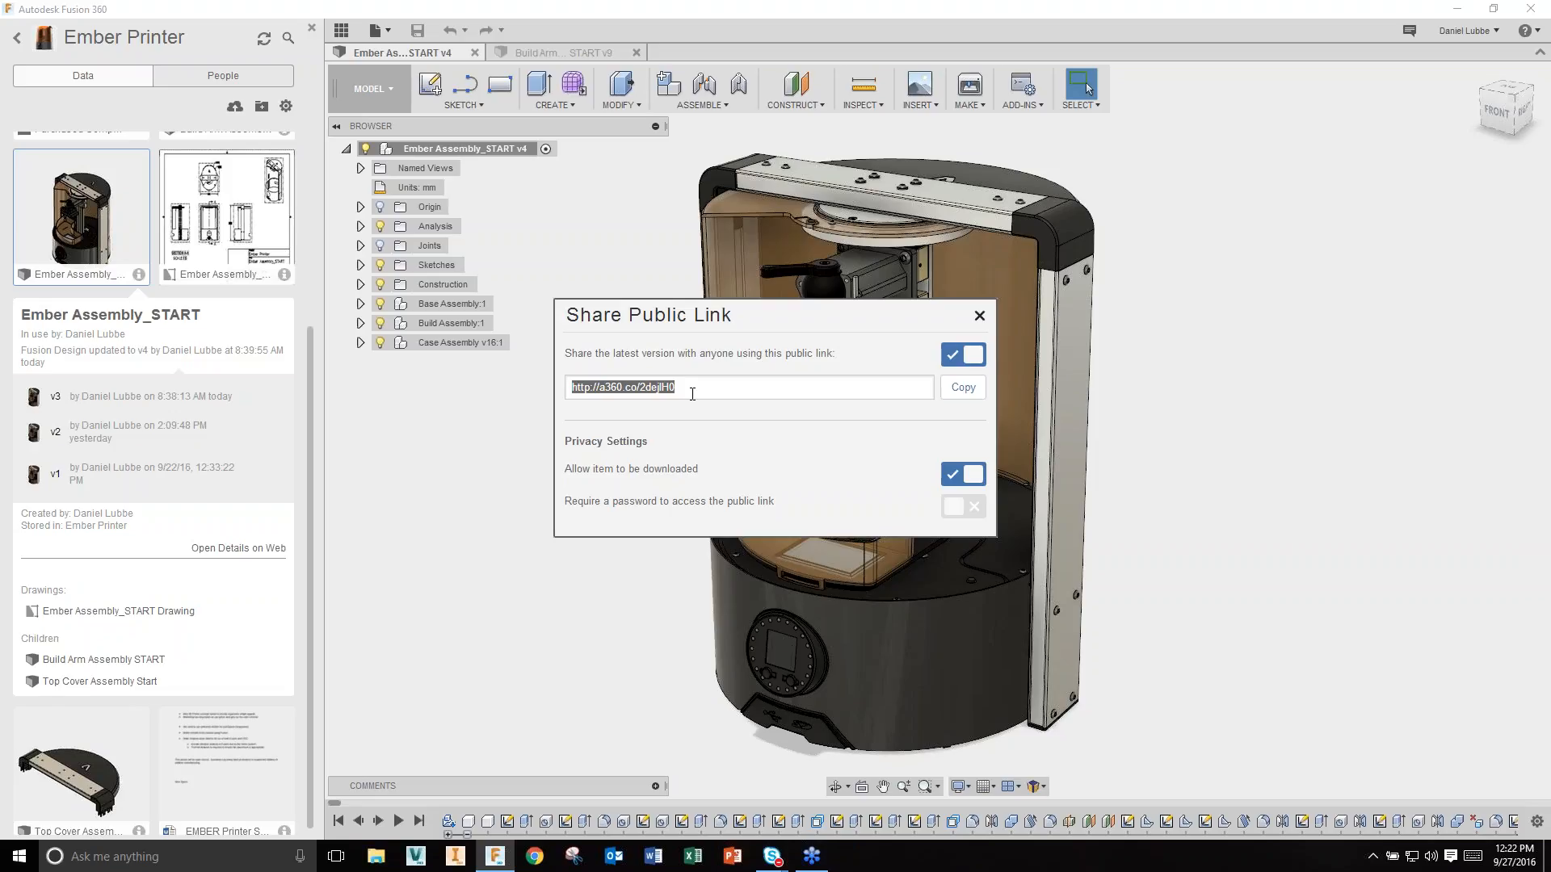
Step: Close the public link settings, collapse the design's details card and hide the data panel
left_click(980, 315)
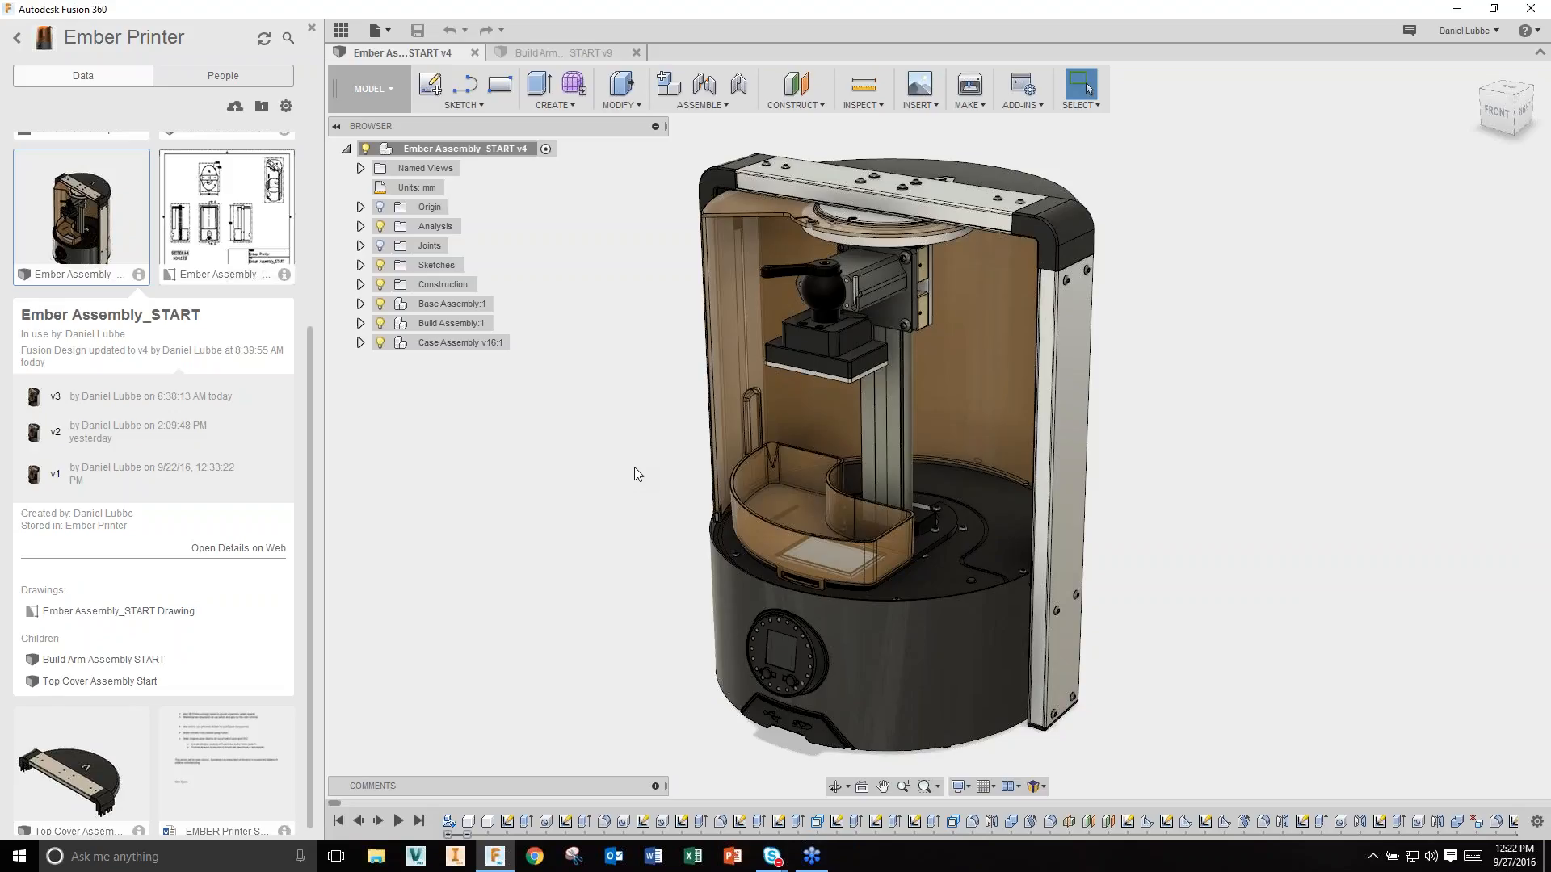
left_click(137, 274)
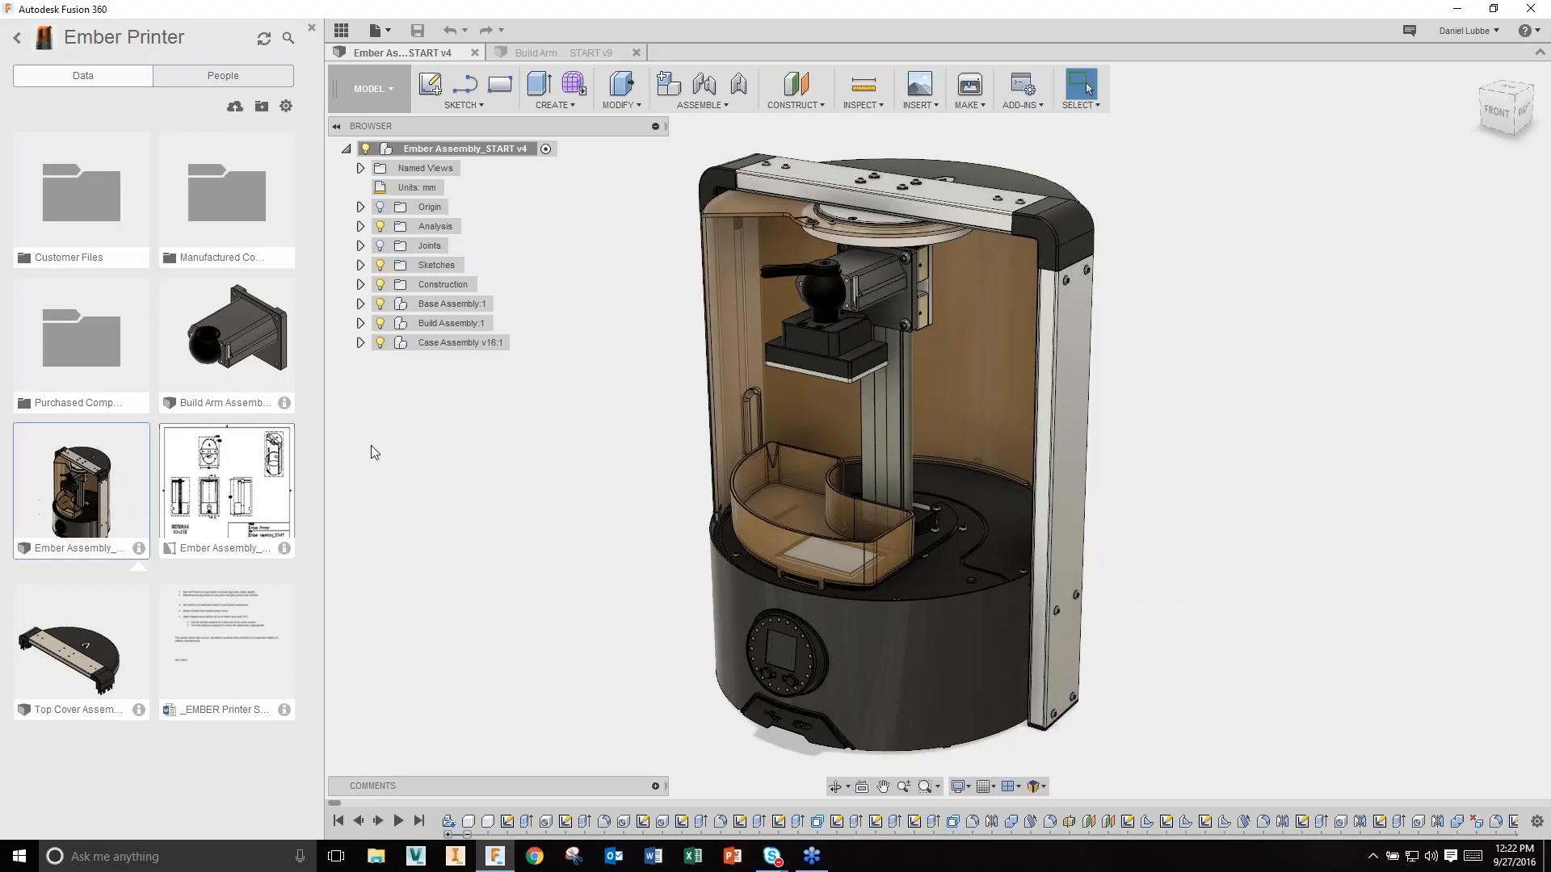
left_click(341, 33)
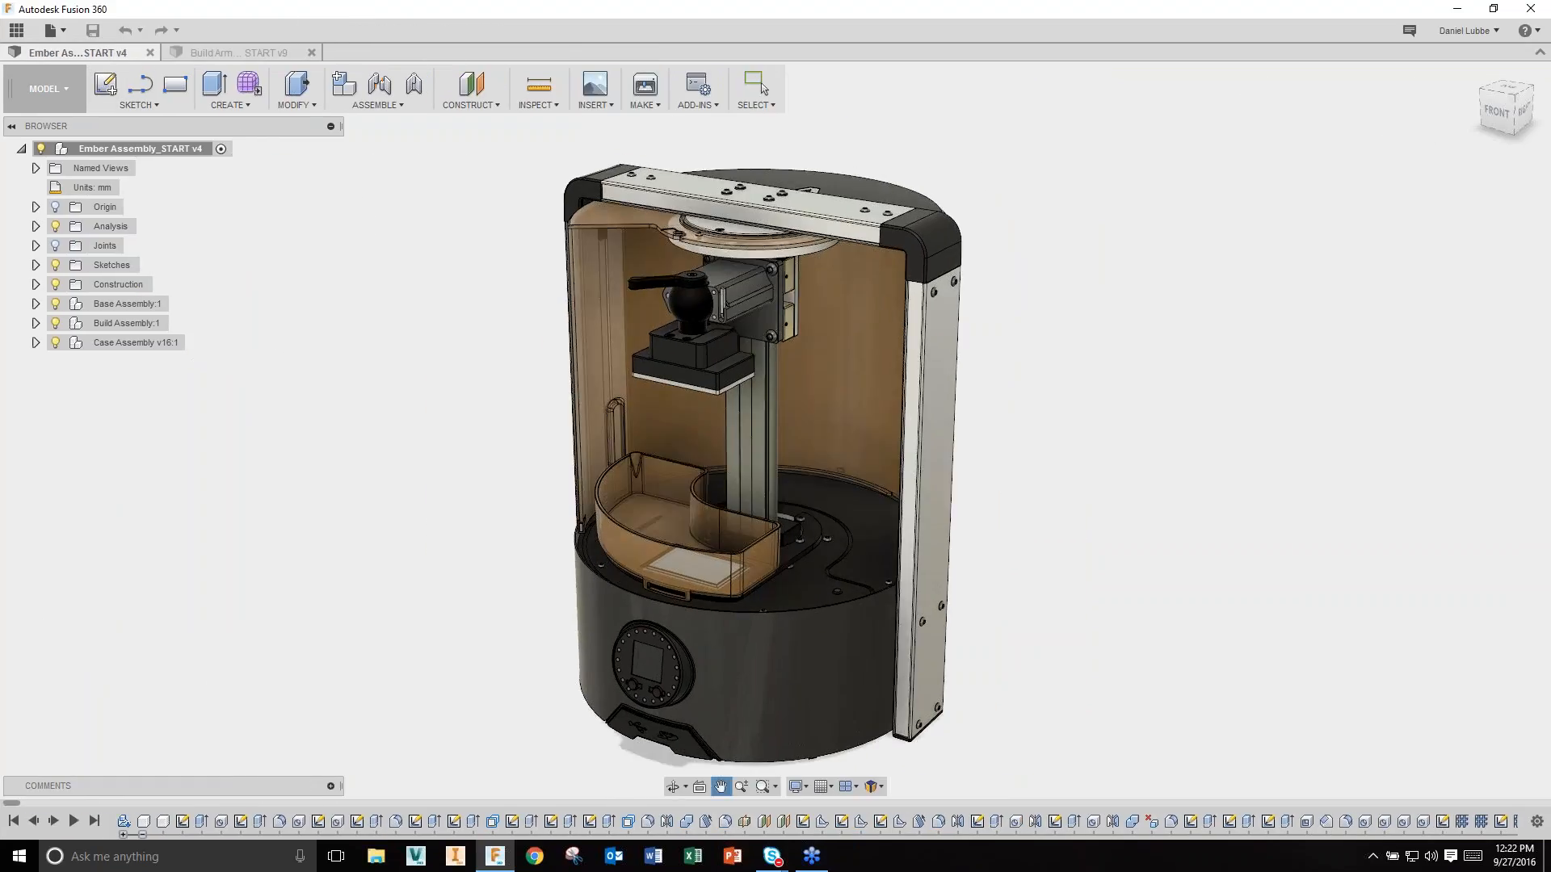
Step: Expand the design's comments, scroll through them, then collapse the comments panel
left_click(330, 786)
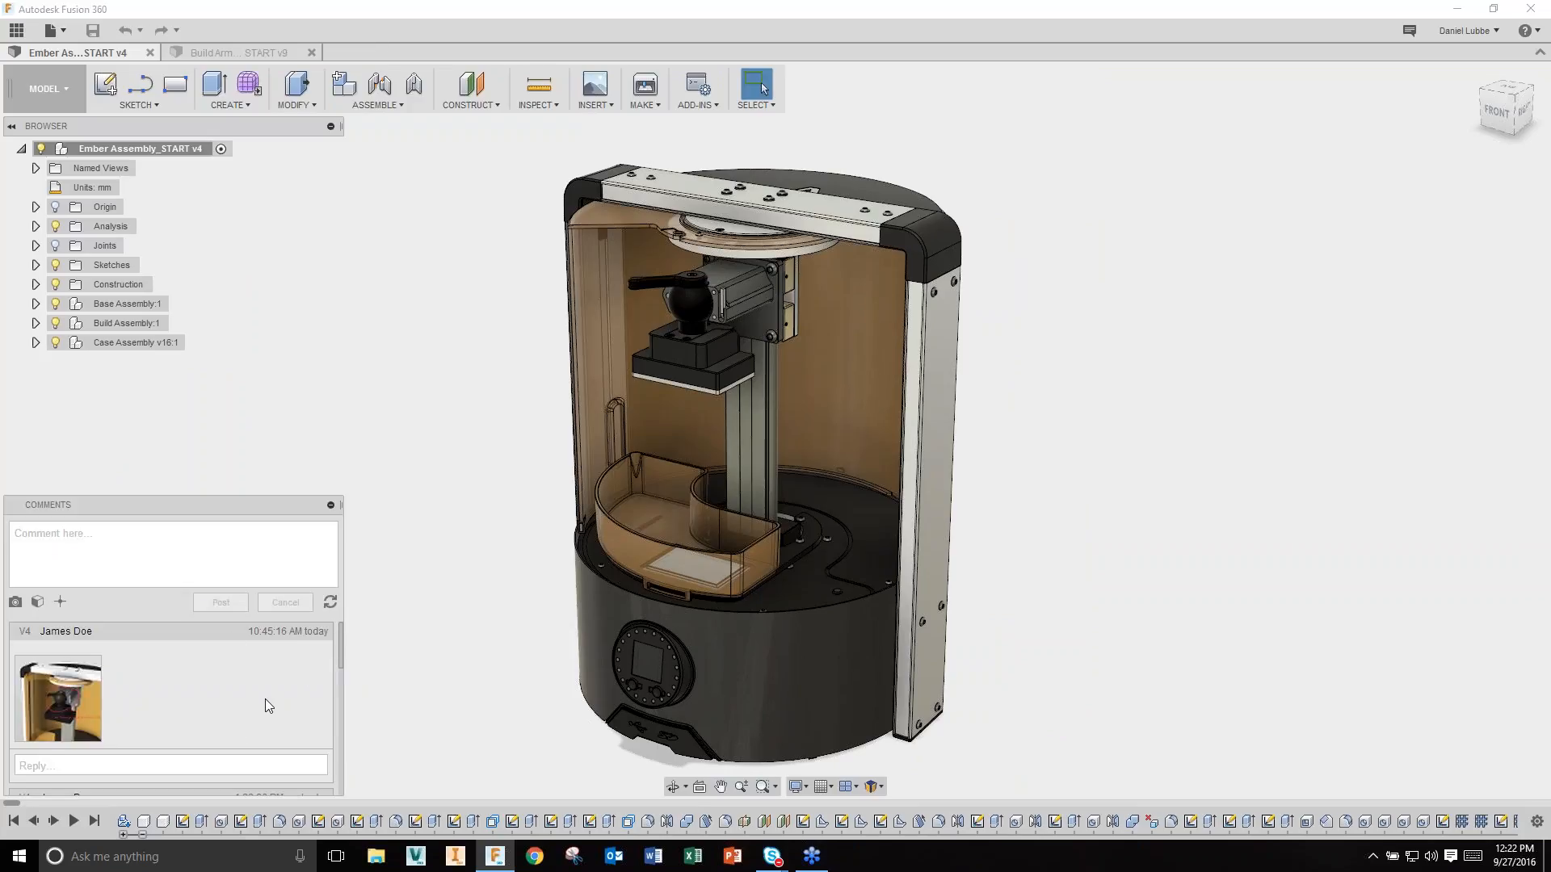
left_click_drag(342, 644, 344, 711)
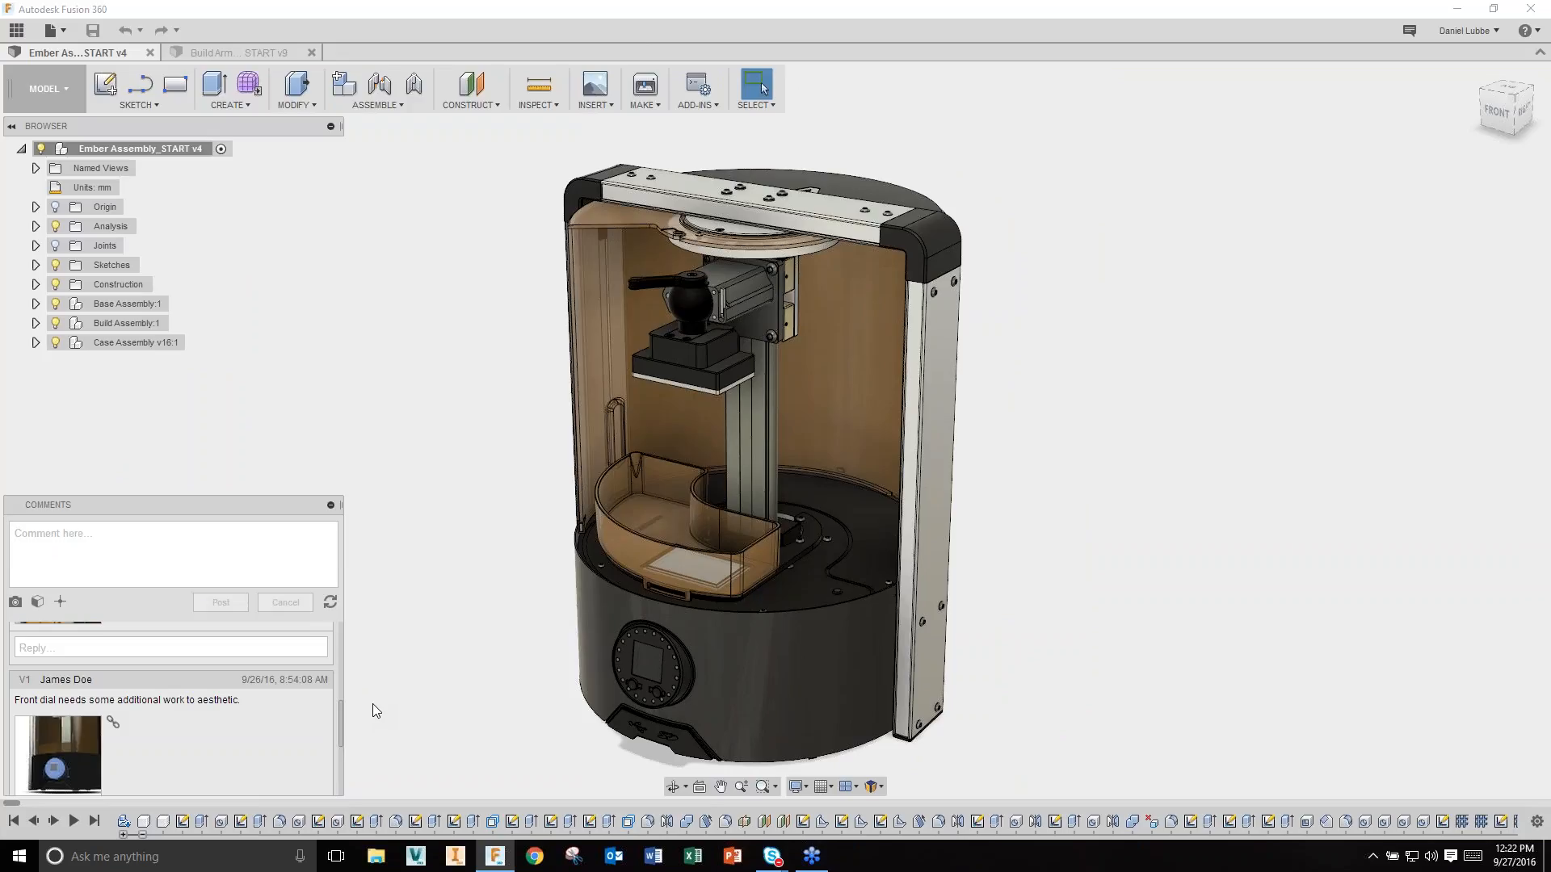
left_click(330, 506)
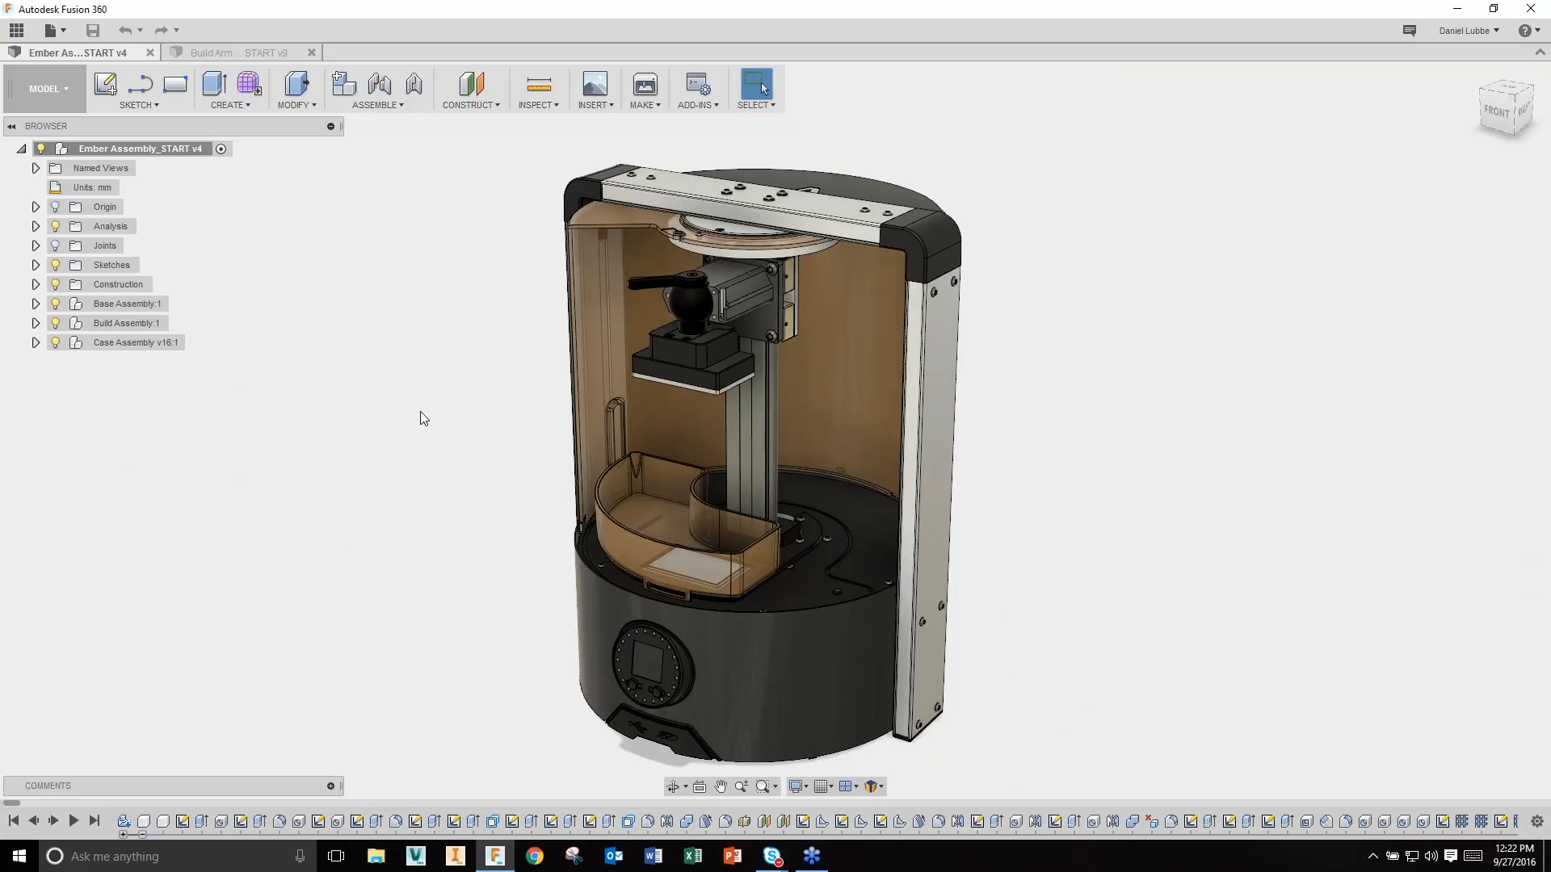
Step: Switch to the Build Arm Assembly START v9 design and orbit toward the arm base and ball
scroll(421, 415, "up", 1)
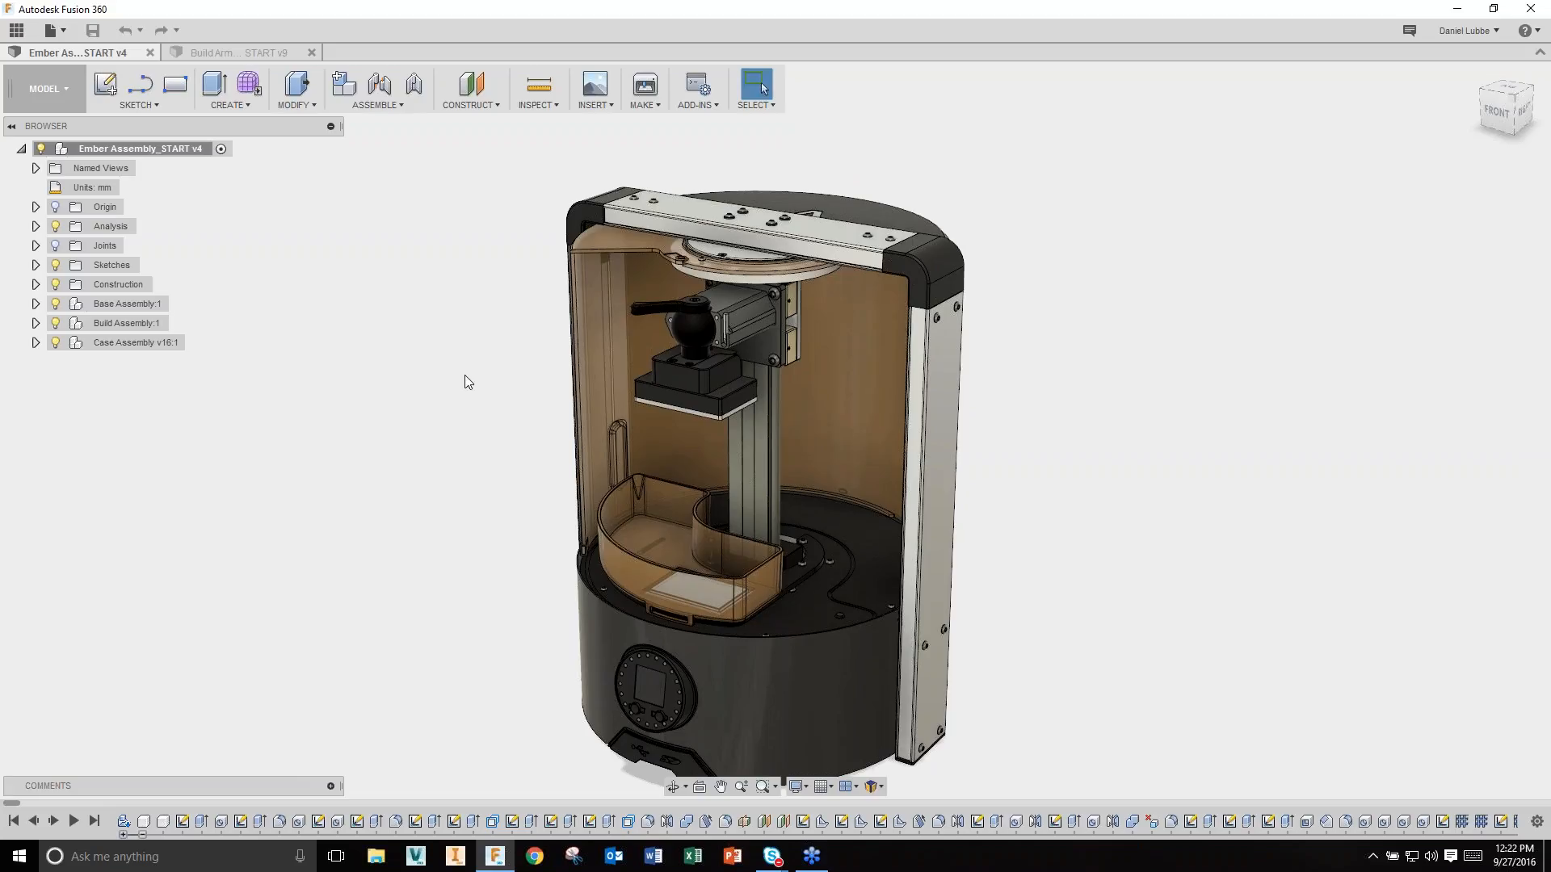
left_click(689, 337)
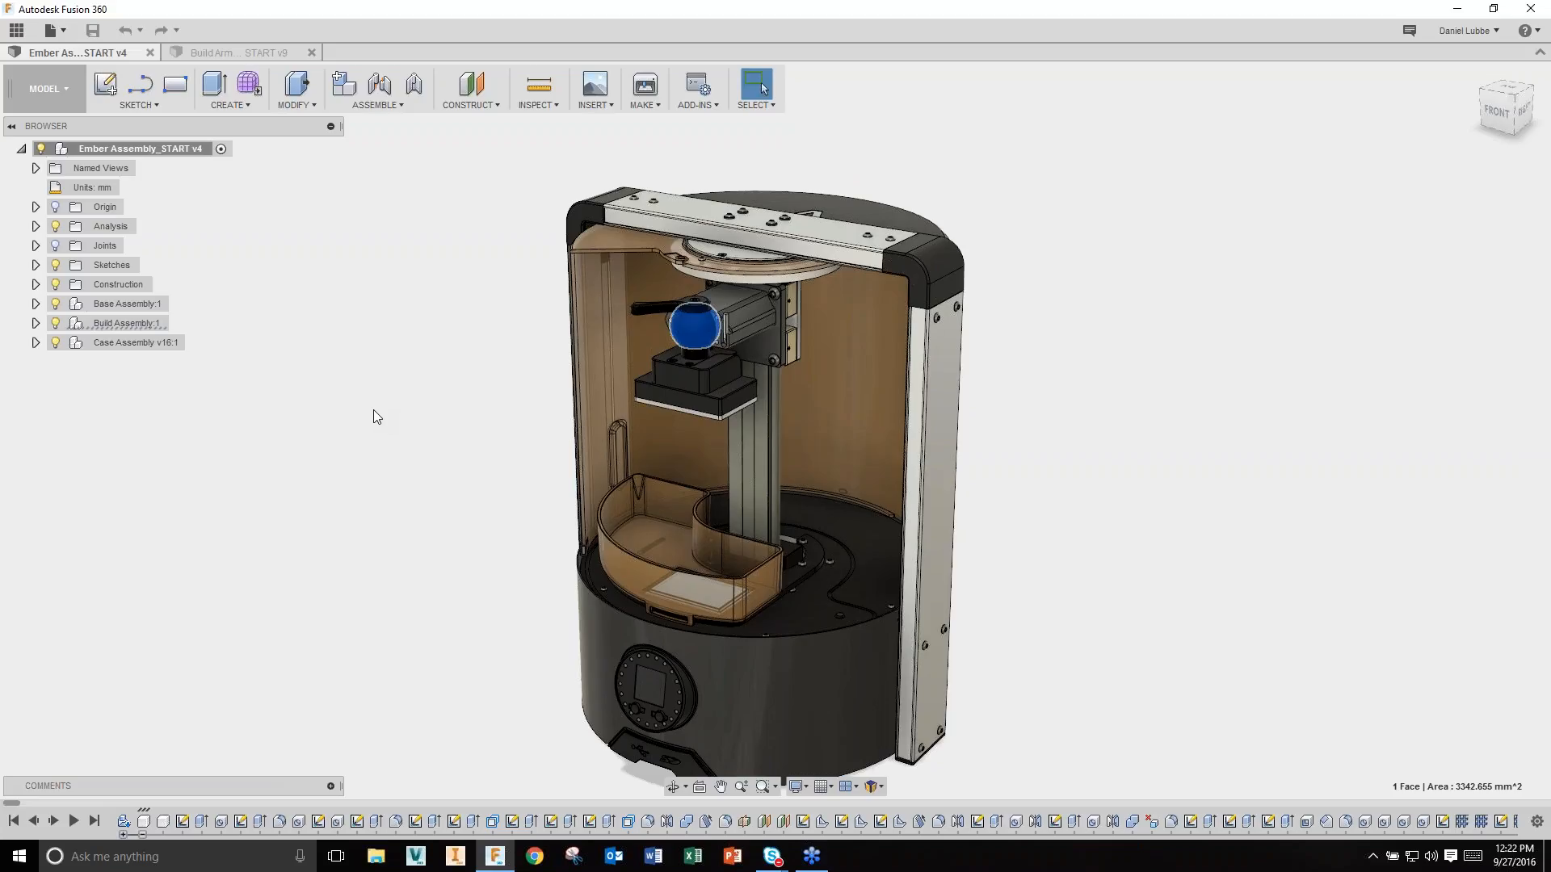
left_click(373, 417)
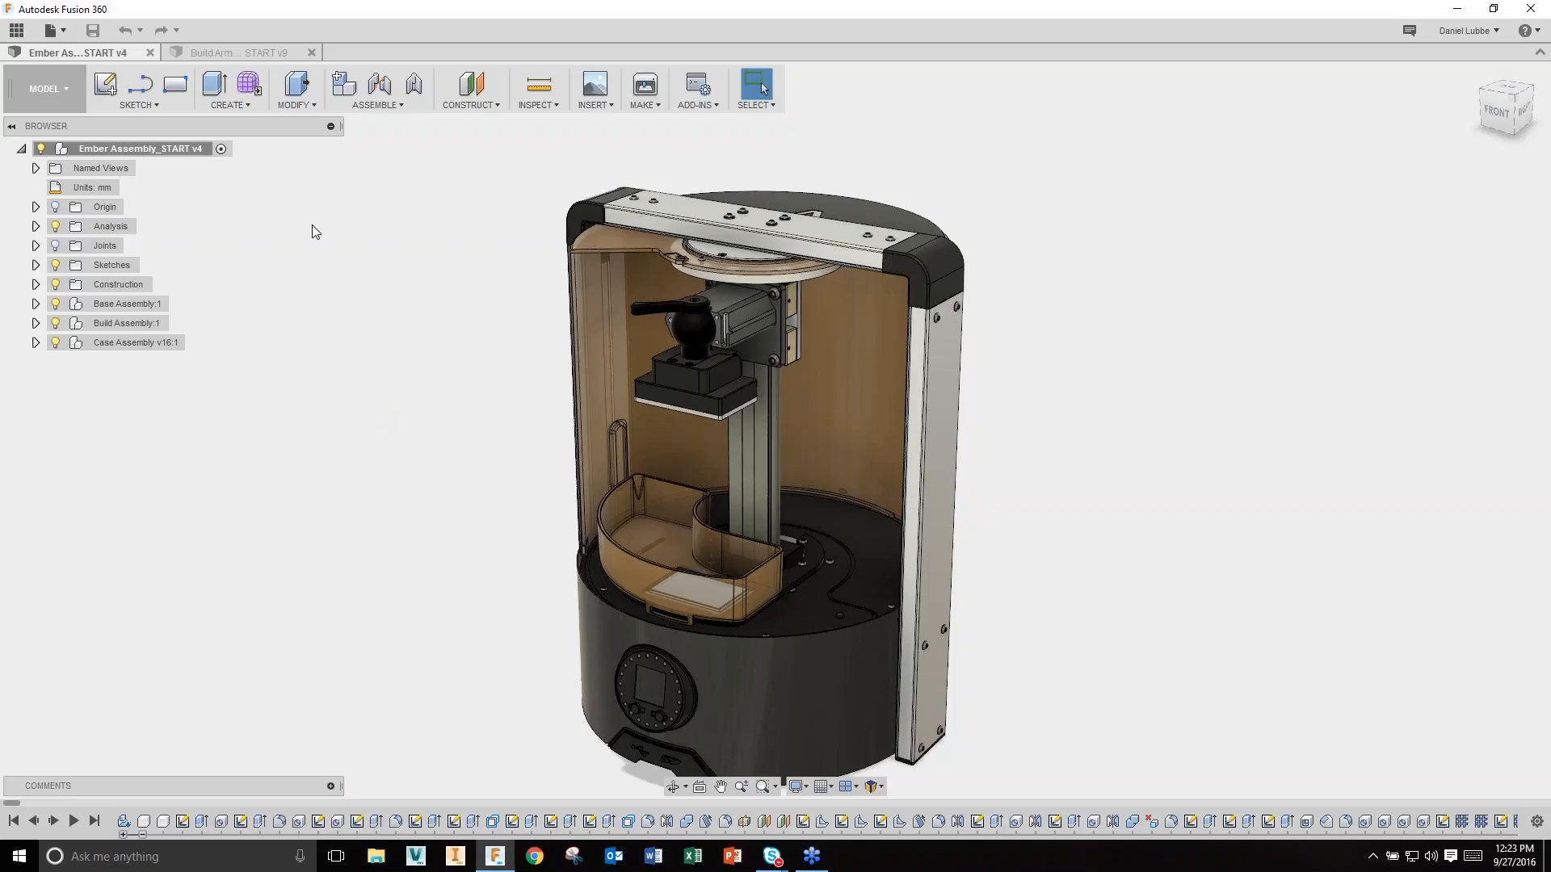
left_click(243, 53)
middle_click_drag(336, 505, 365, 531)
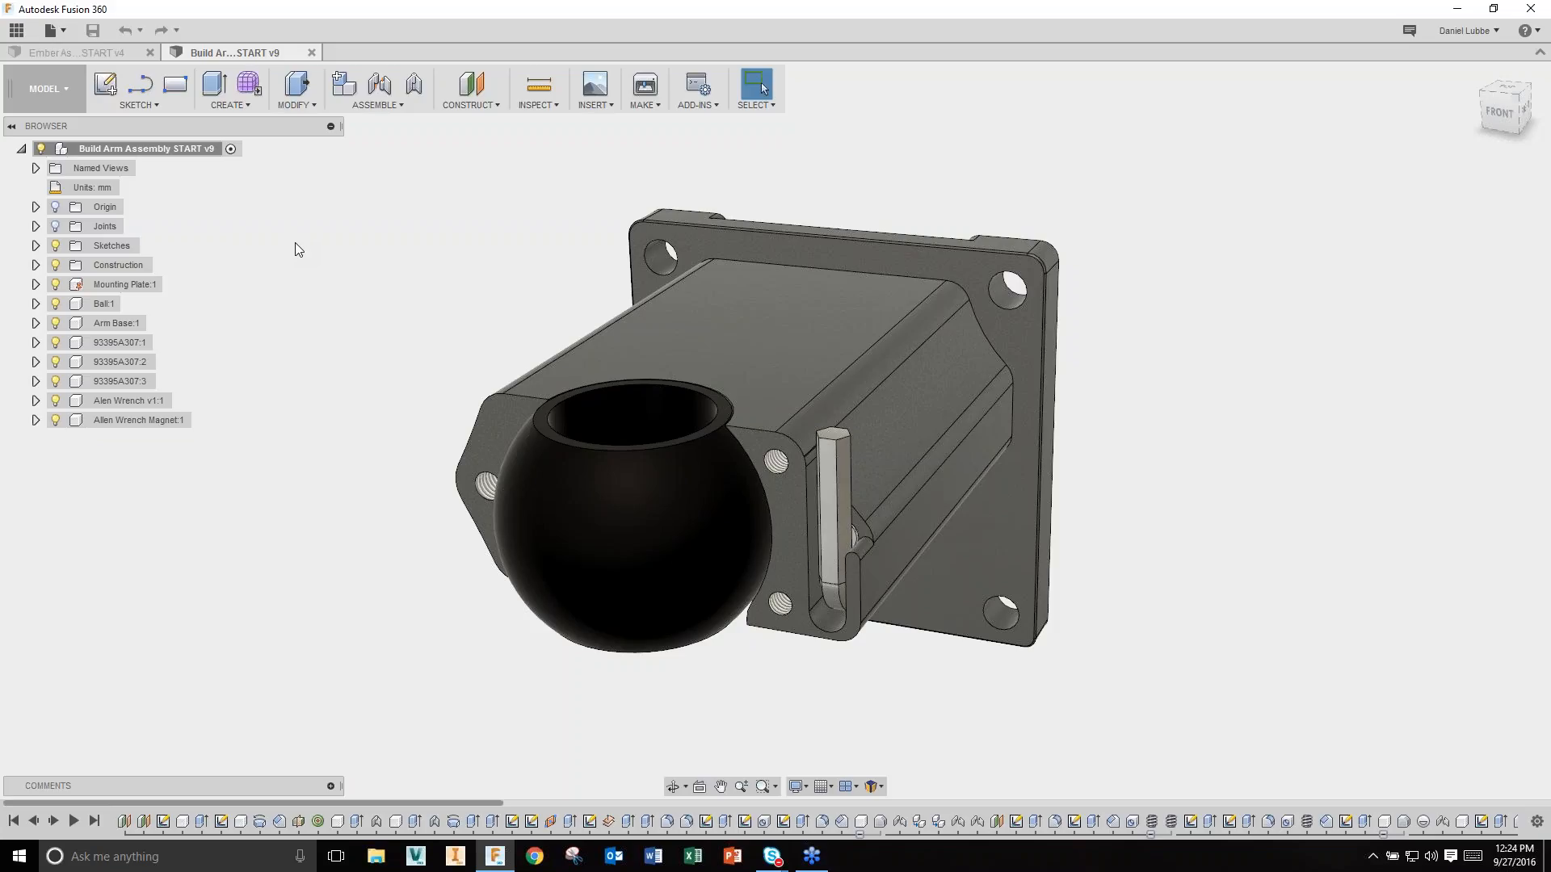
Step: Start a sketch on the arm's front face and project the arm-base face outline into it
right_click(782, 506)
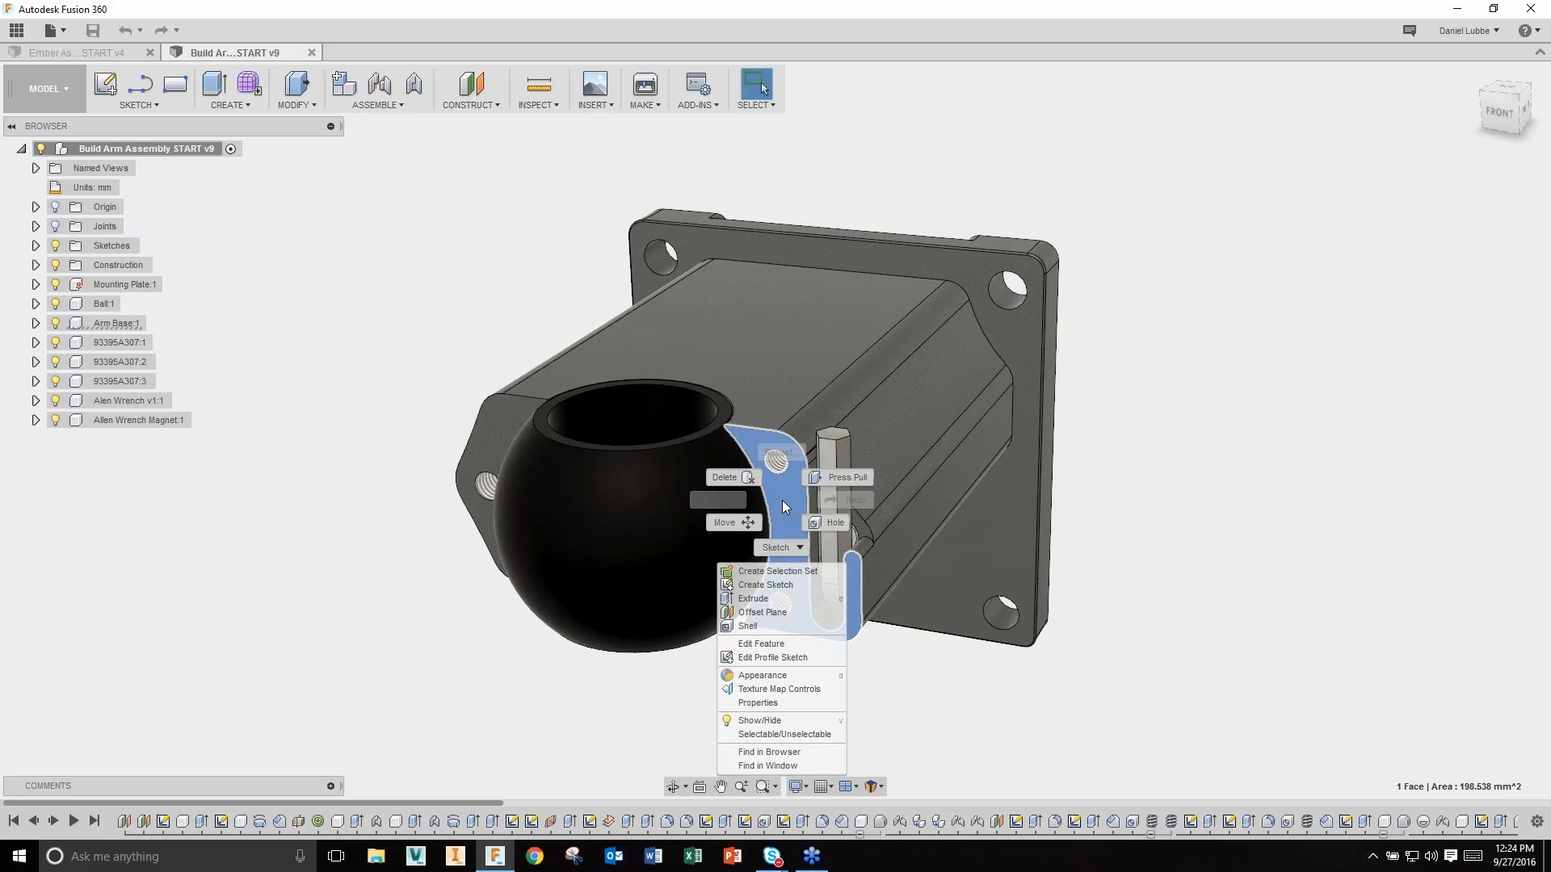
left_click(796, 585)
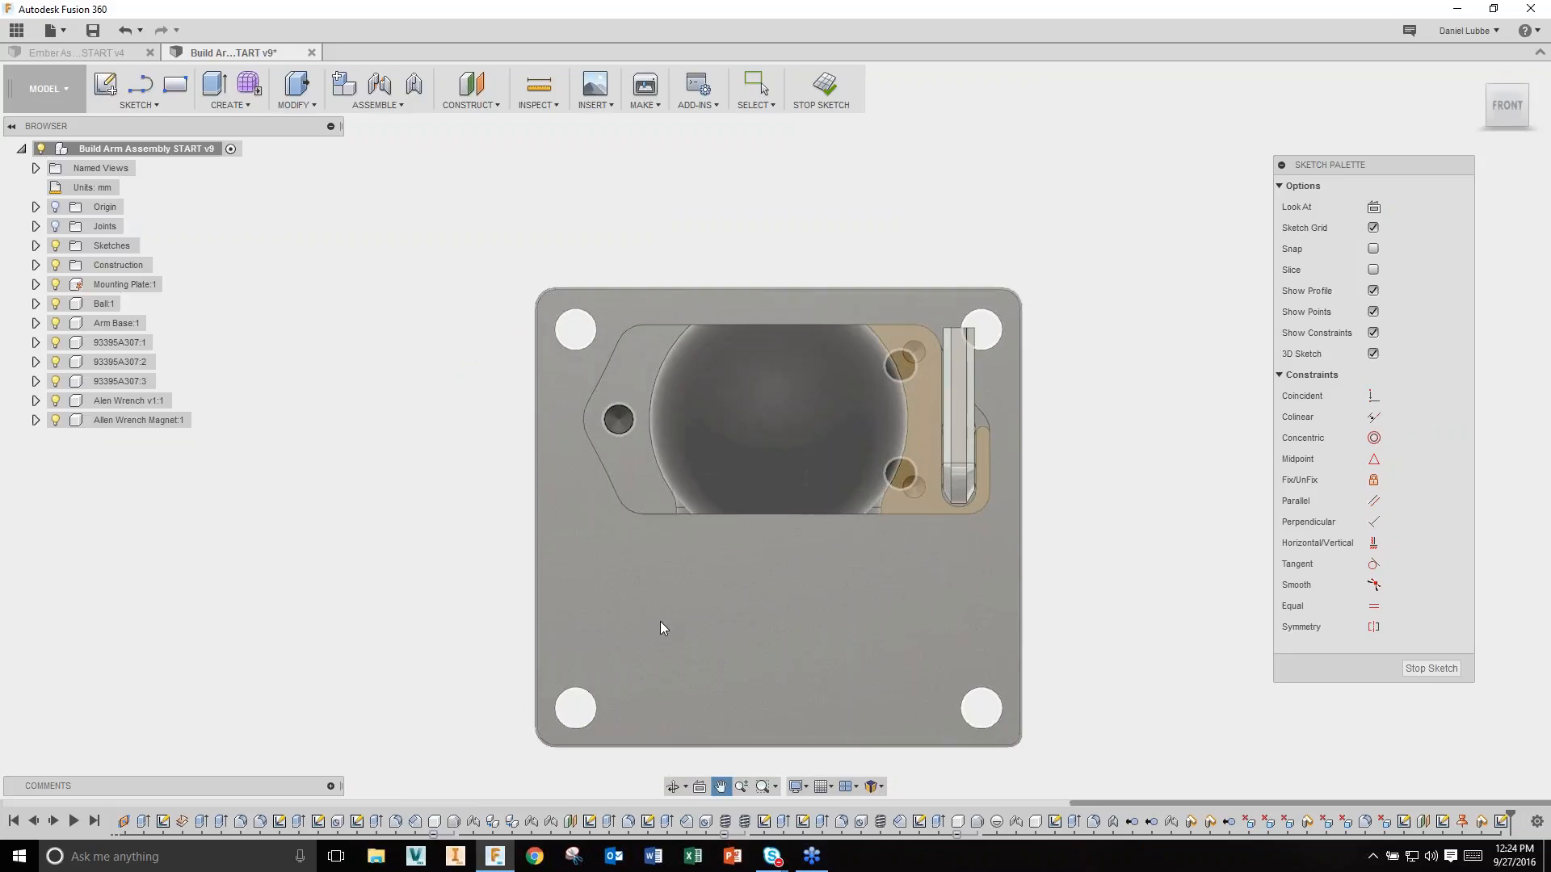
key("p")
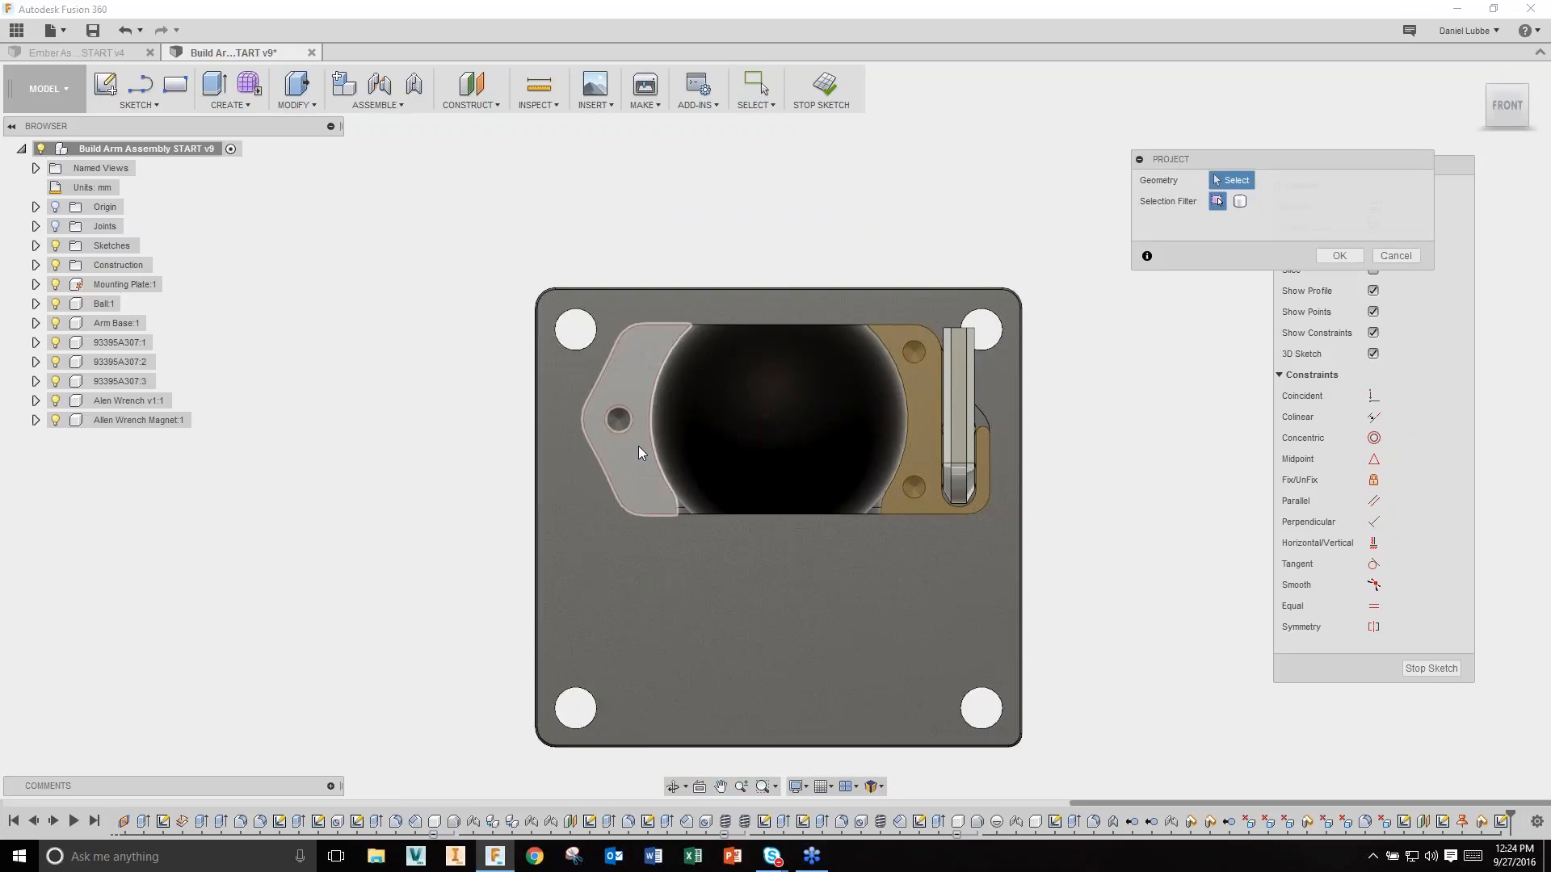
left_click(638, 448)
Step: Draw lines across the top and bottom of the ball, plus a short vertical line below the right end
right_click(429, 409)
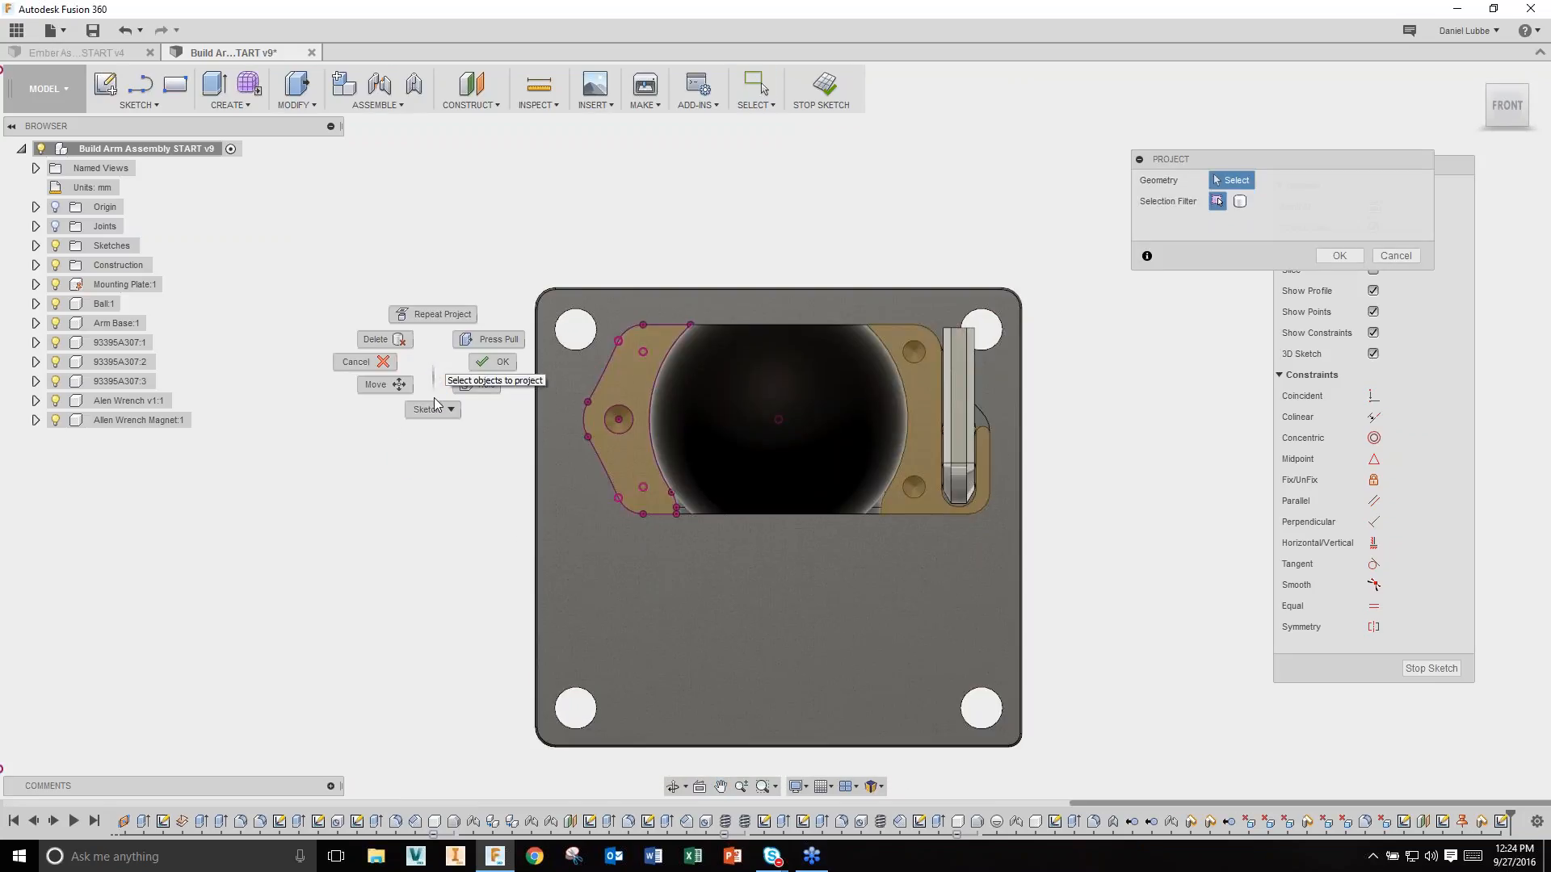
left_click(431, 457)
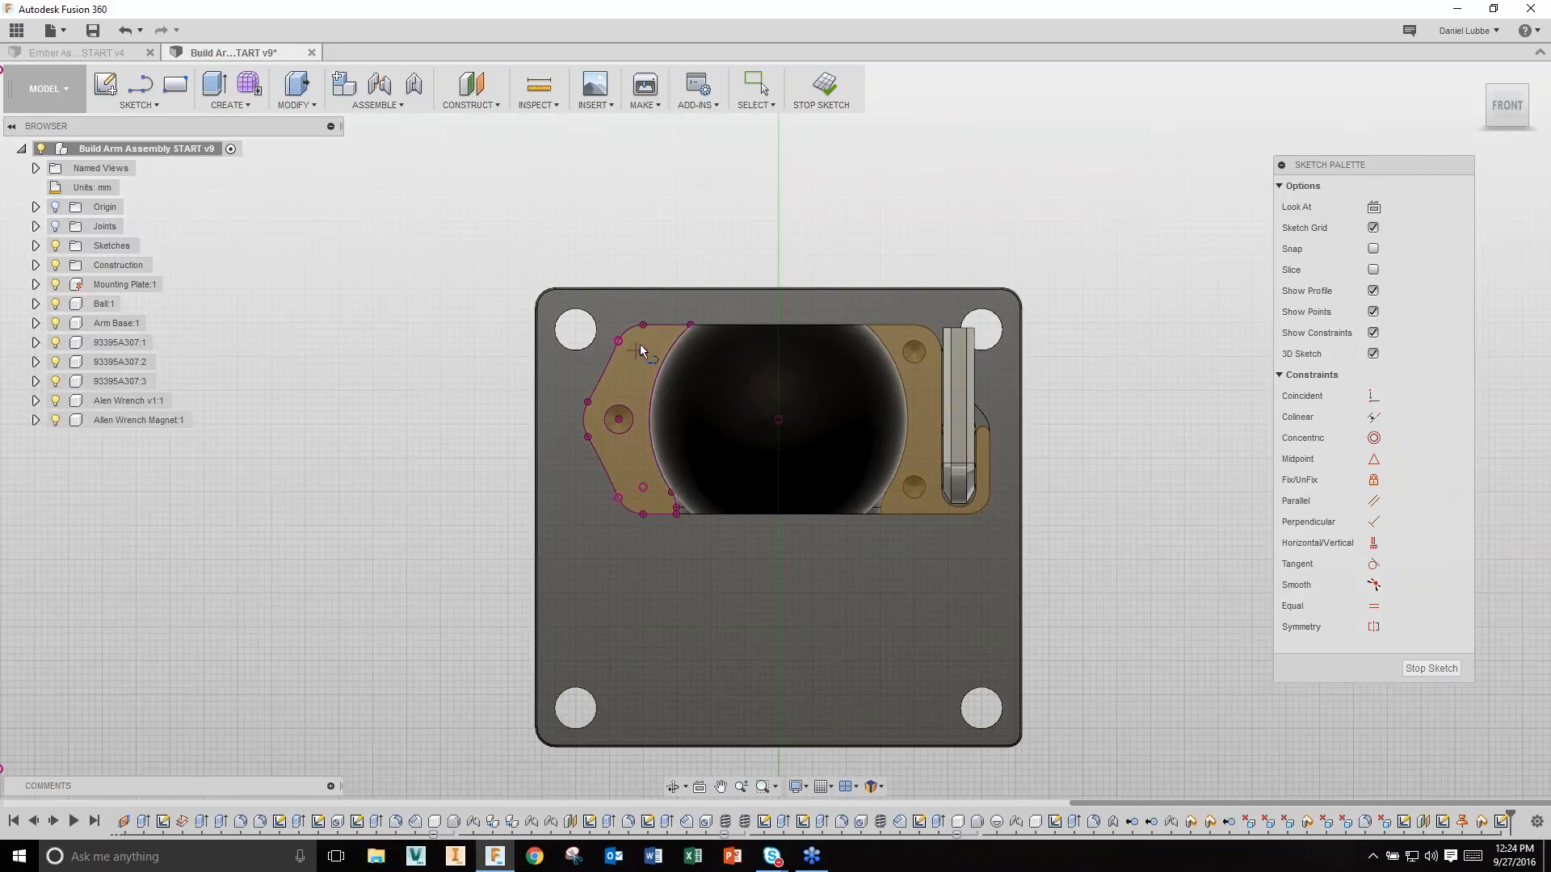
left_click(690, 325)
double_click(868, 325)
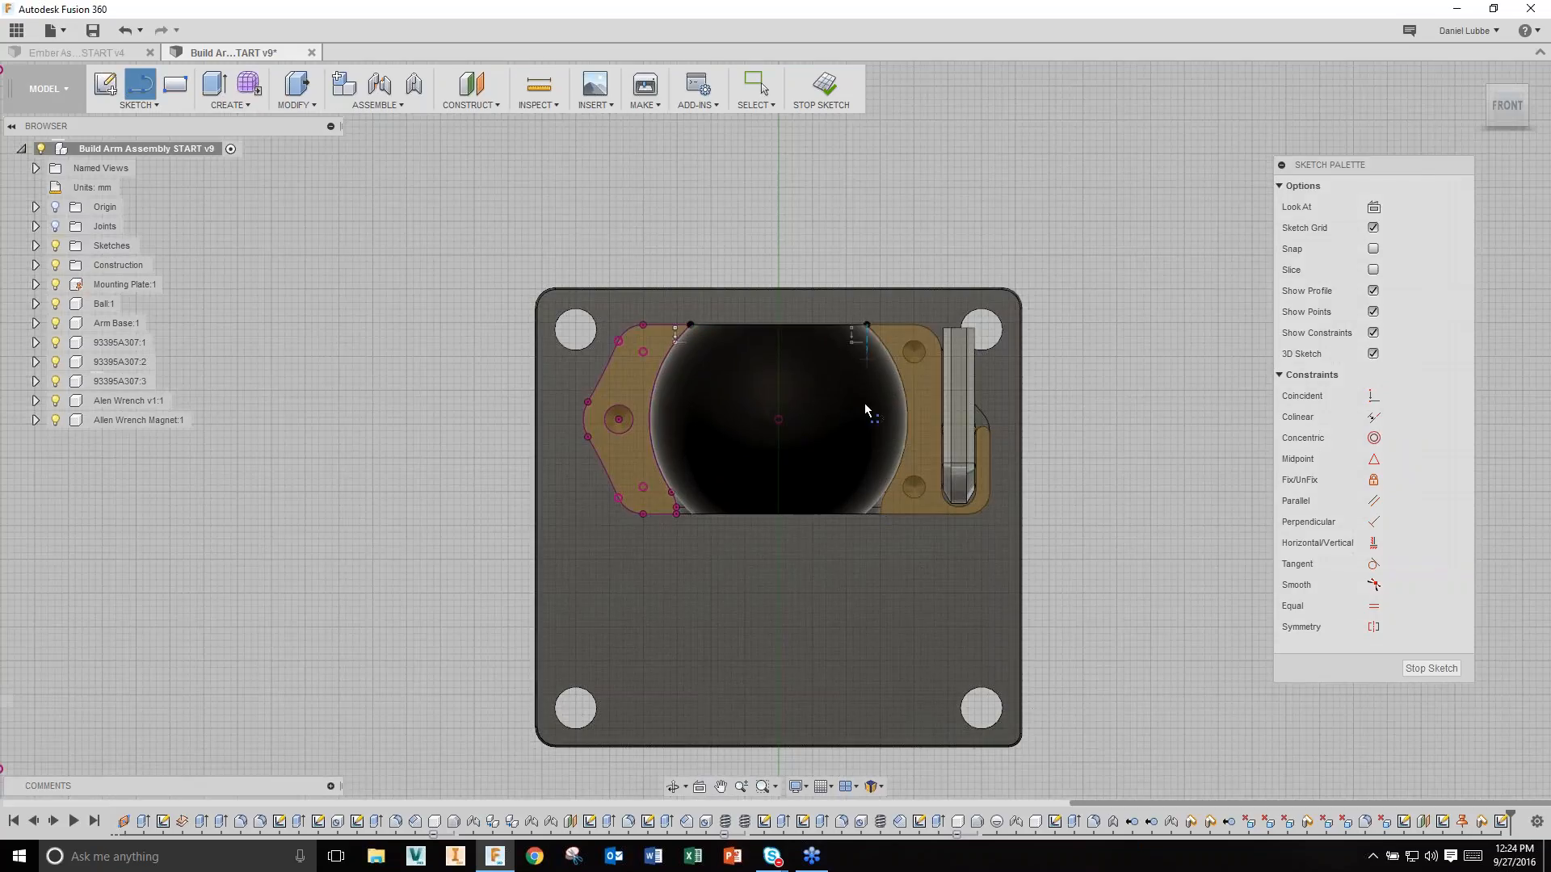
left_click(880, 514)
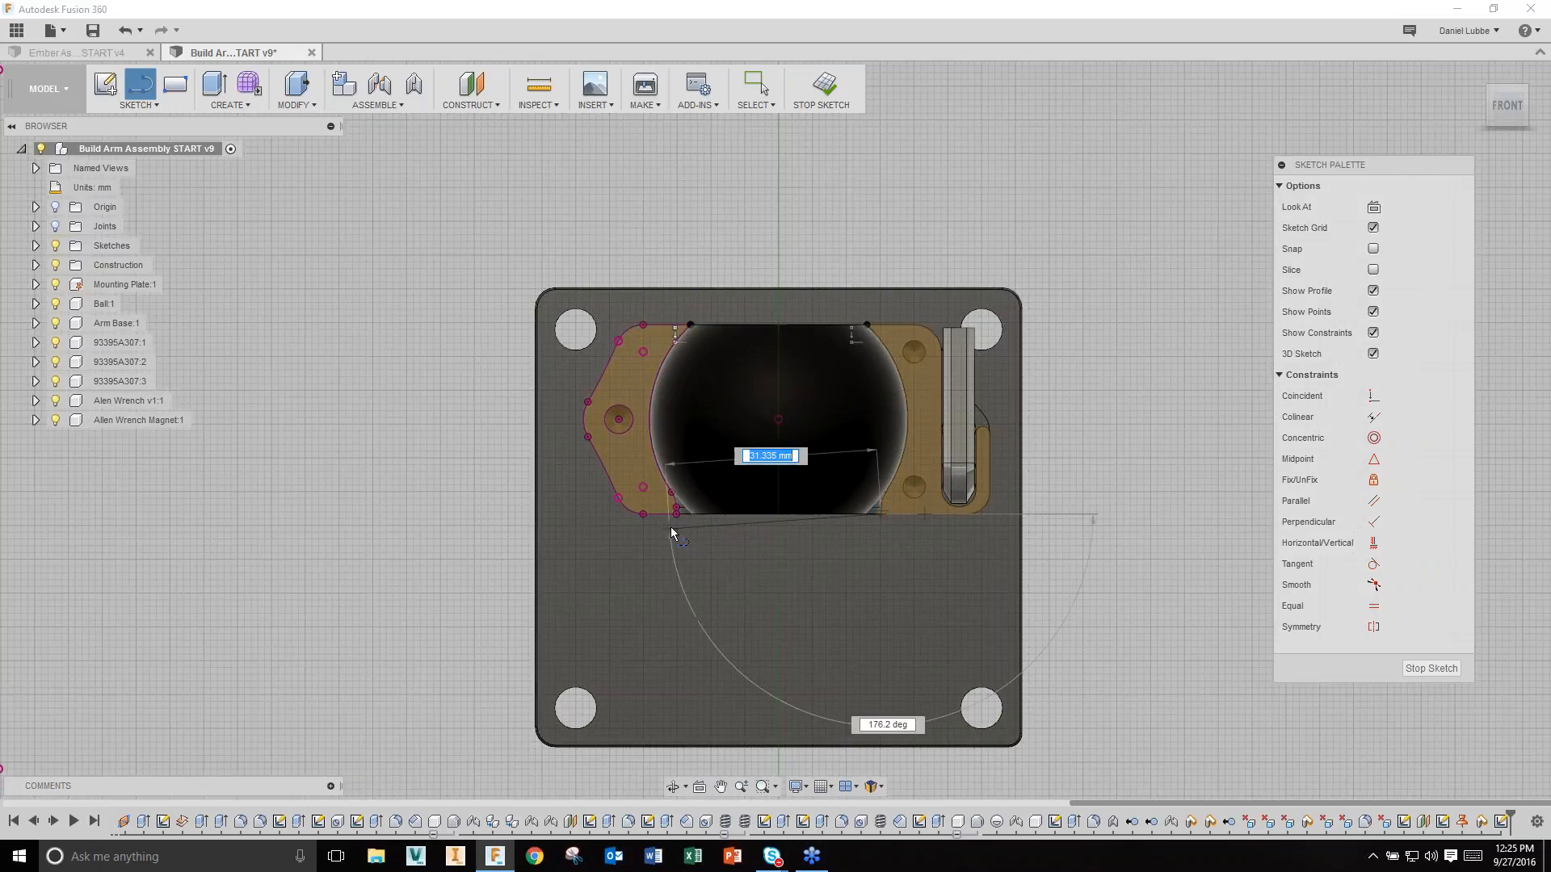
double_click(676, 513)
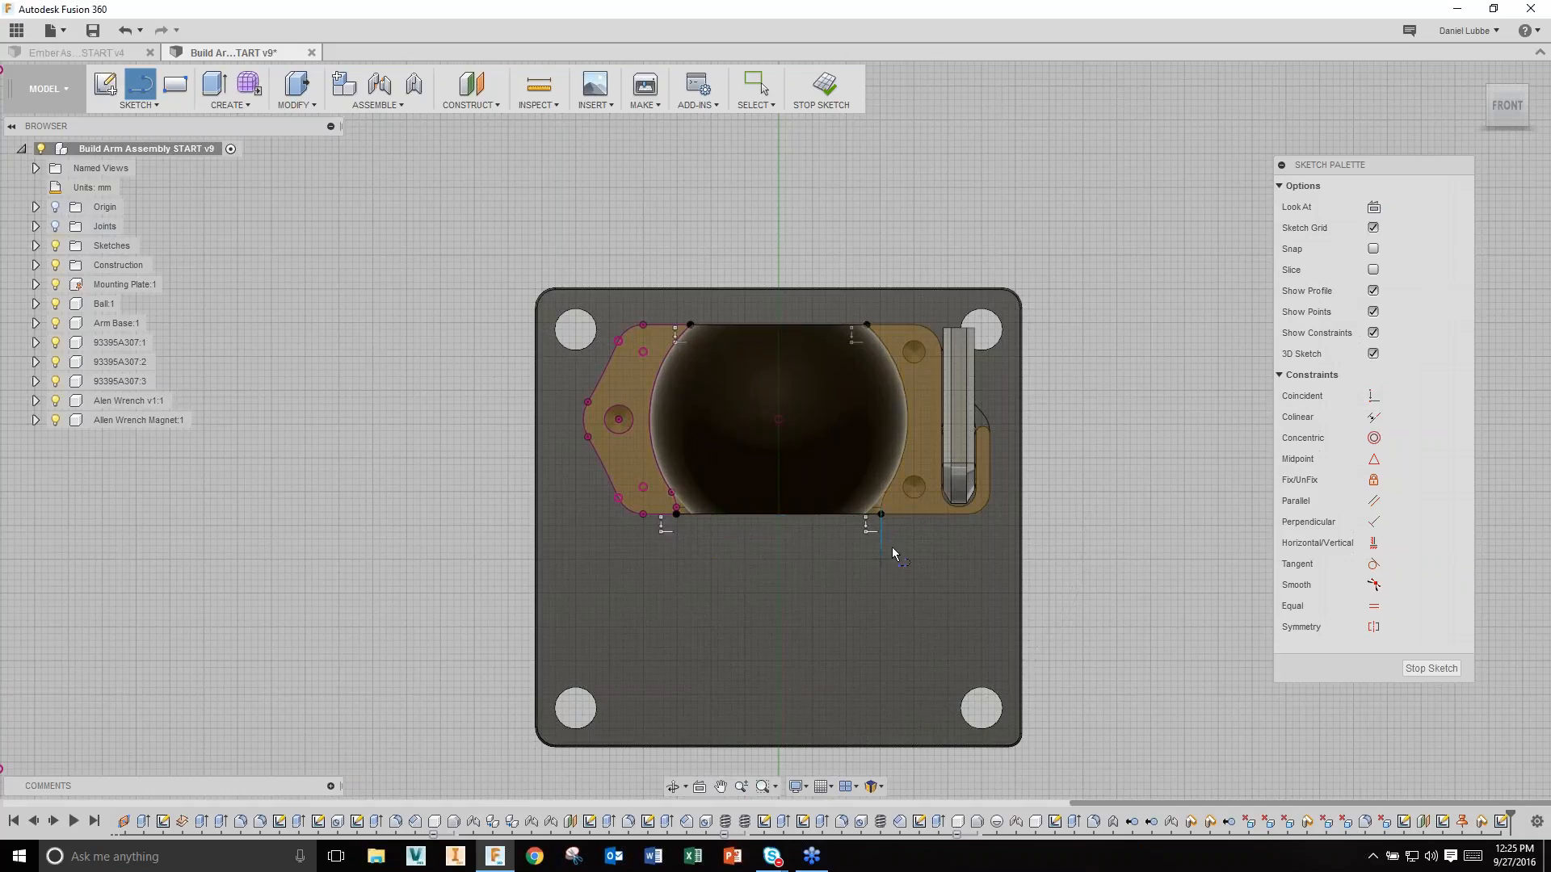
scroll(928, 517, "up", 4)
left_click(880, 513)
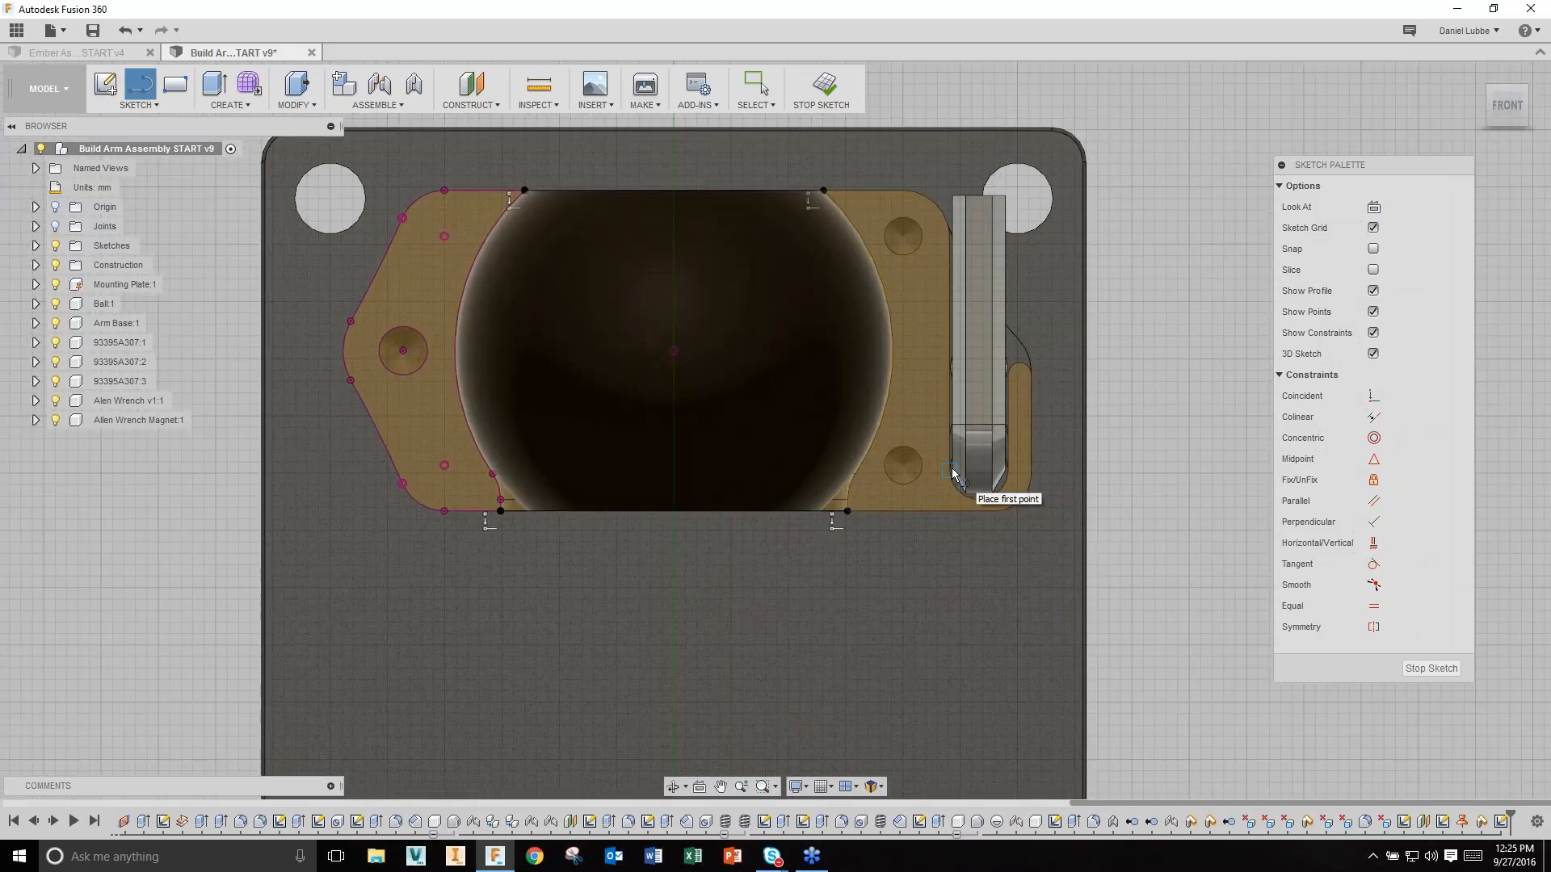
left_click(950, 533)
key("Escape")
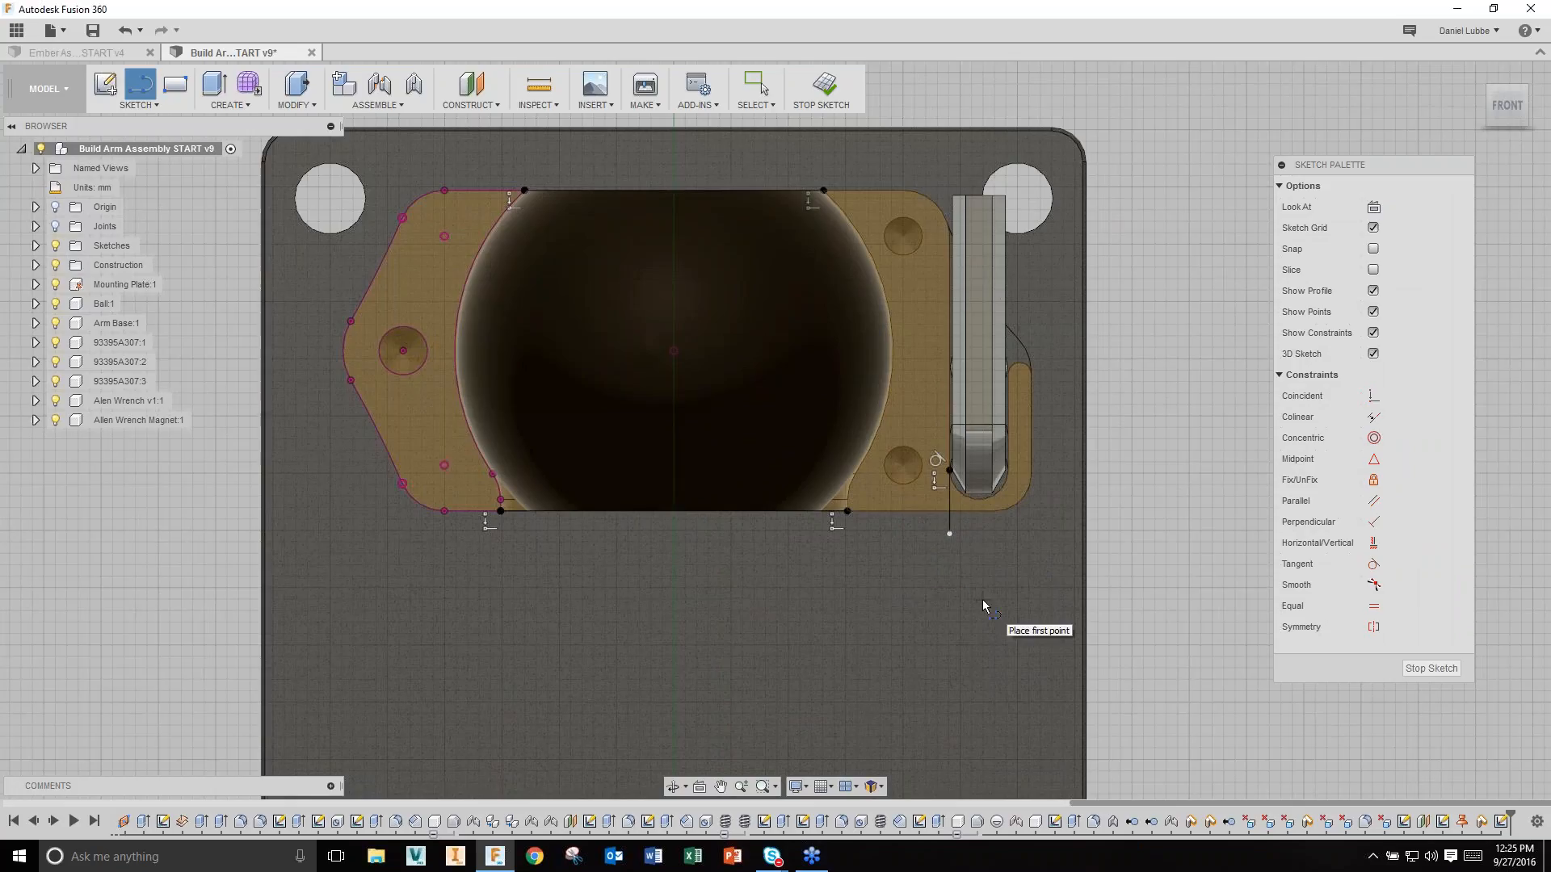
key("Escape")
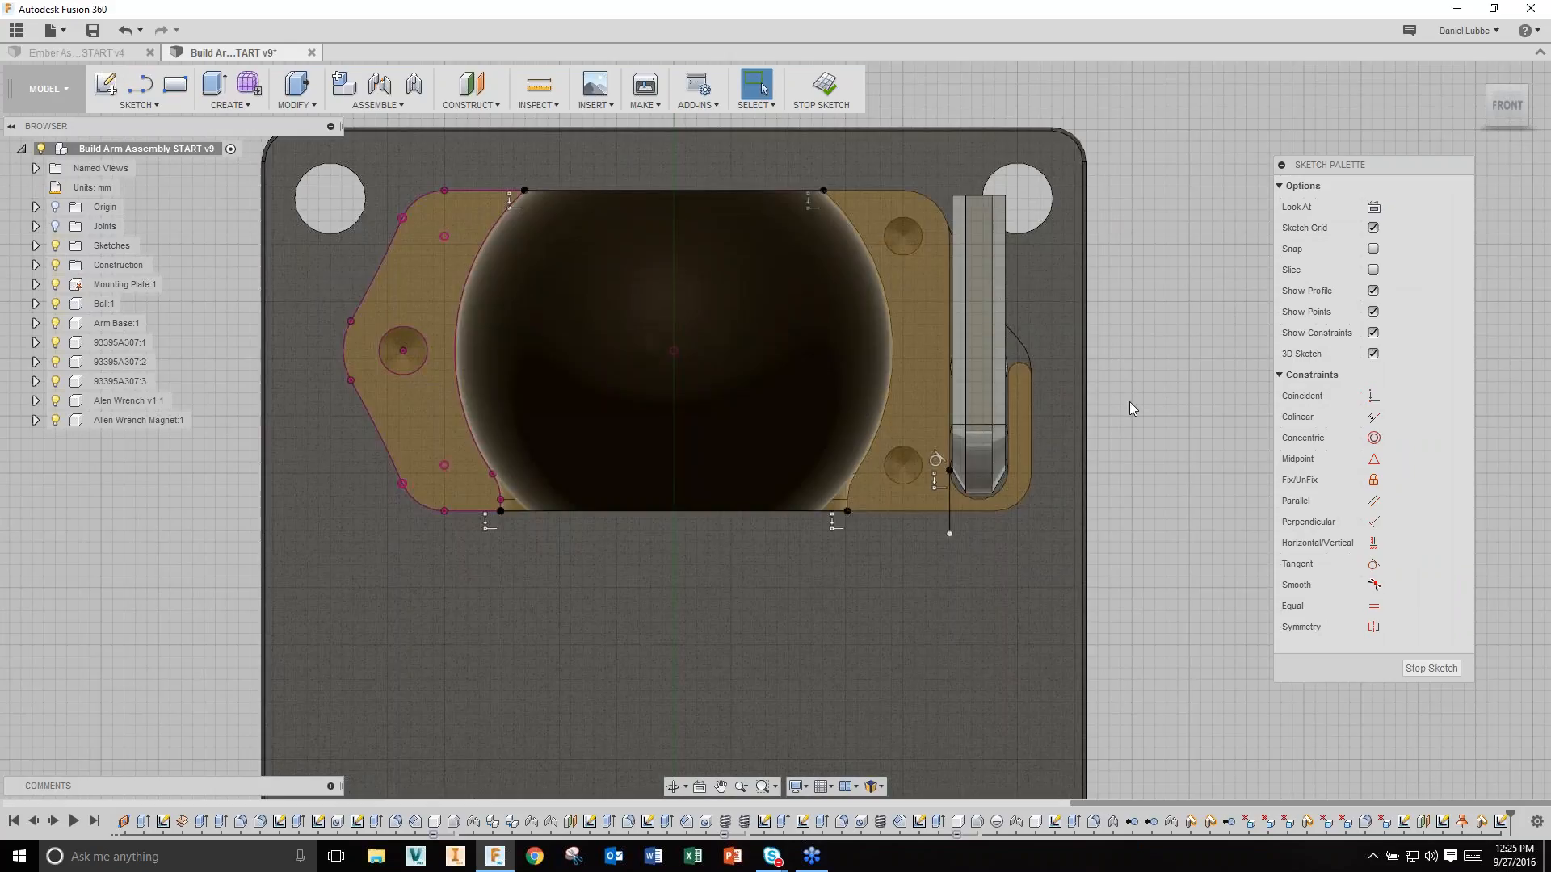
right_click(1129, 400)
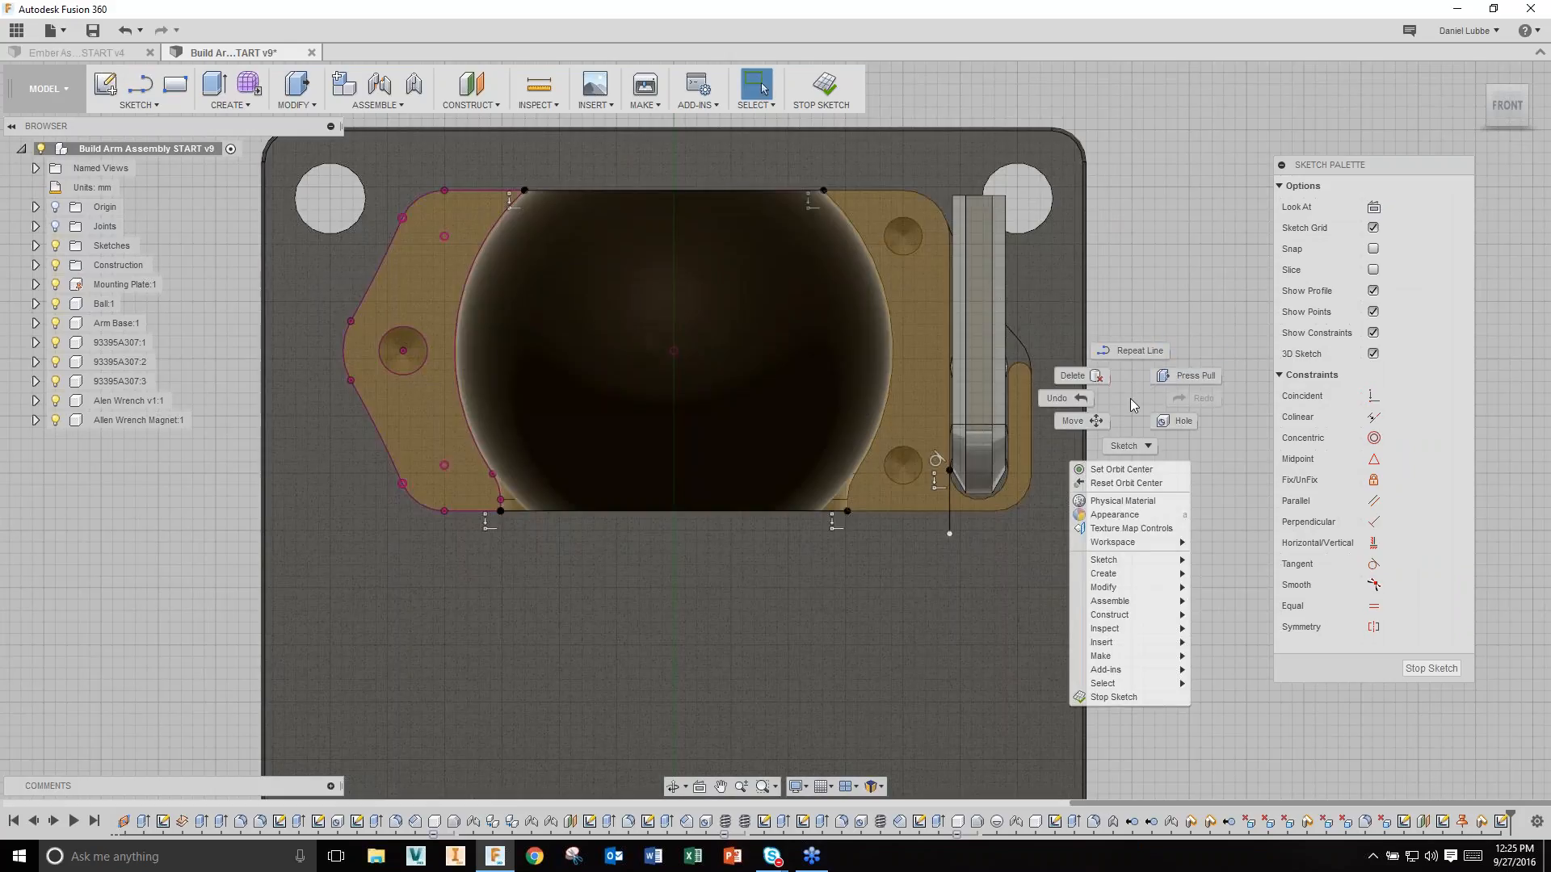
Step: Extrude the three sketch profiles, including the hexagon, 25 mm as a new body
left_click(1168, 381)
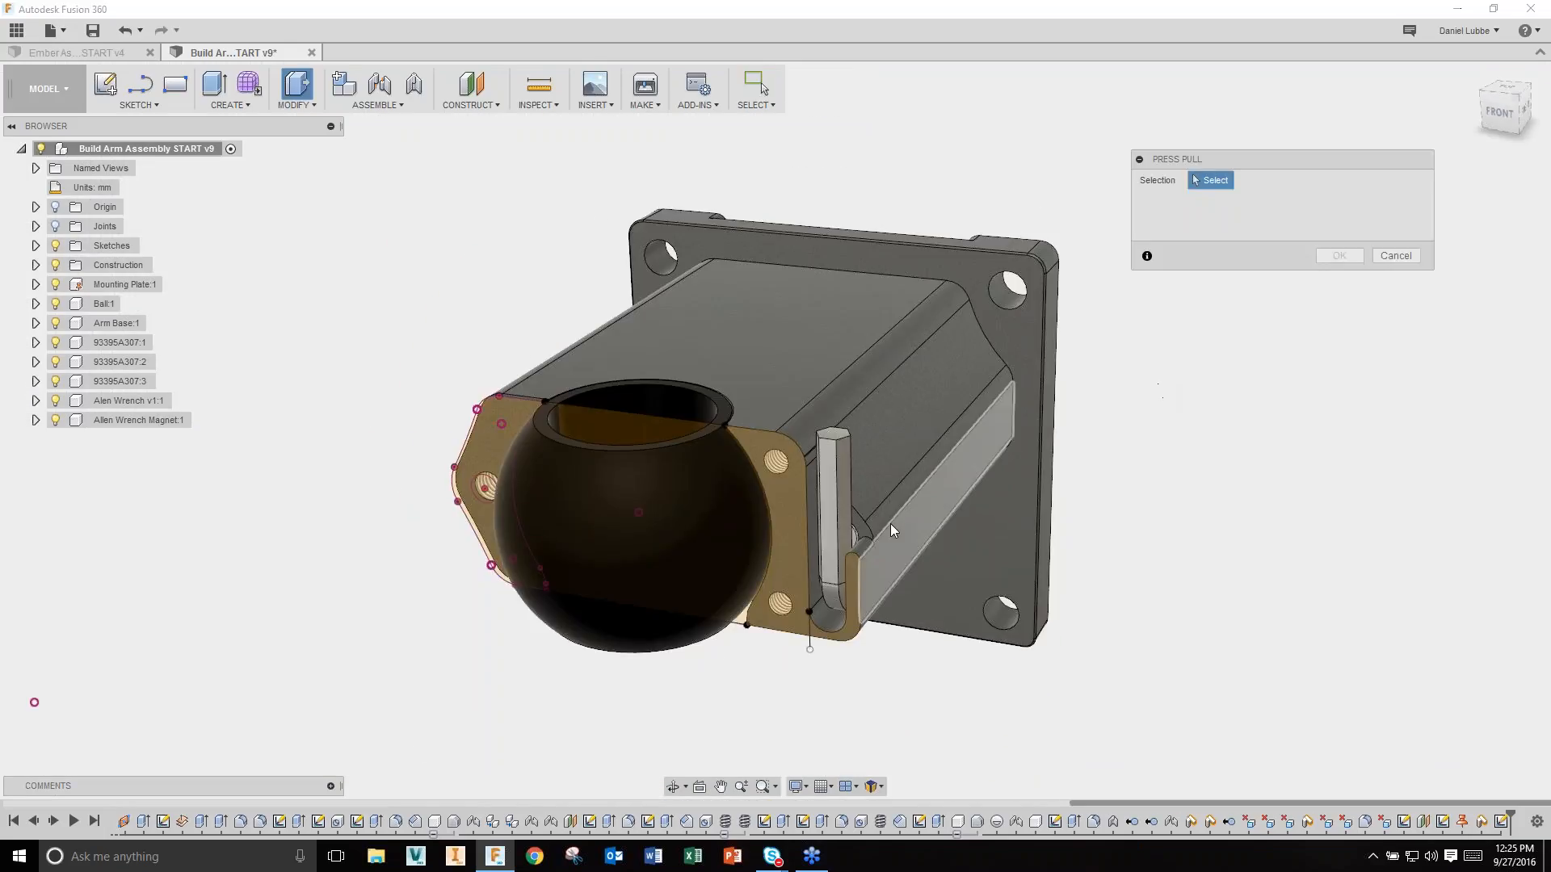
left_click(777, 515)
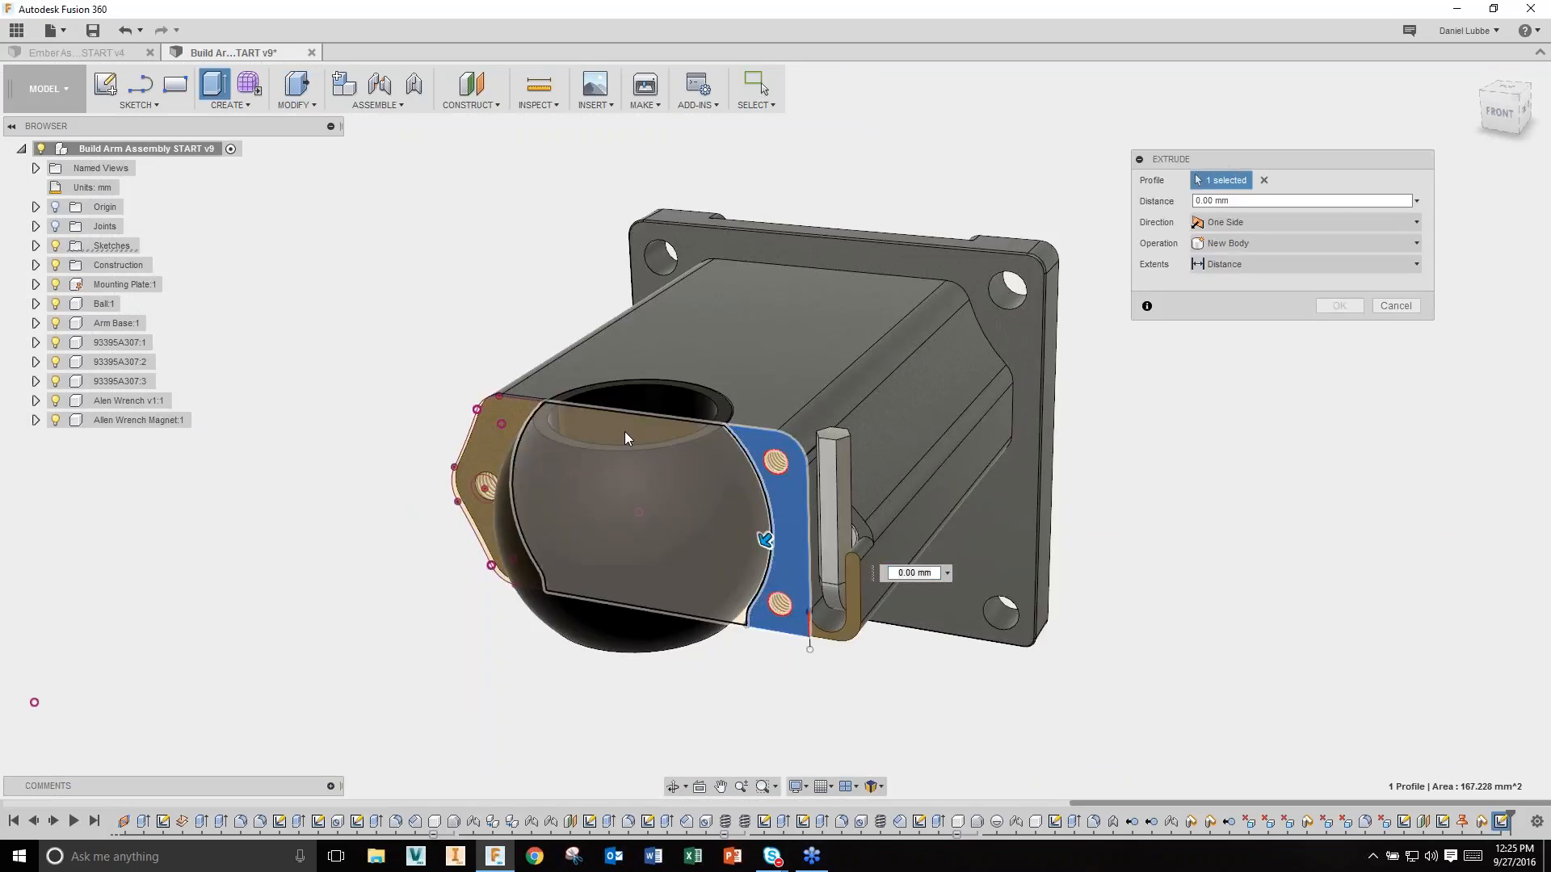
left_click(523, 416)
left_click(512, 414)
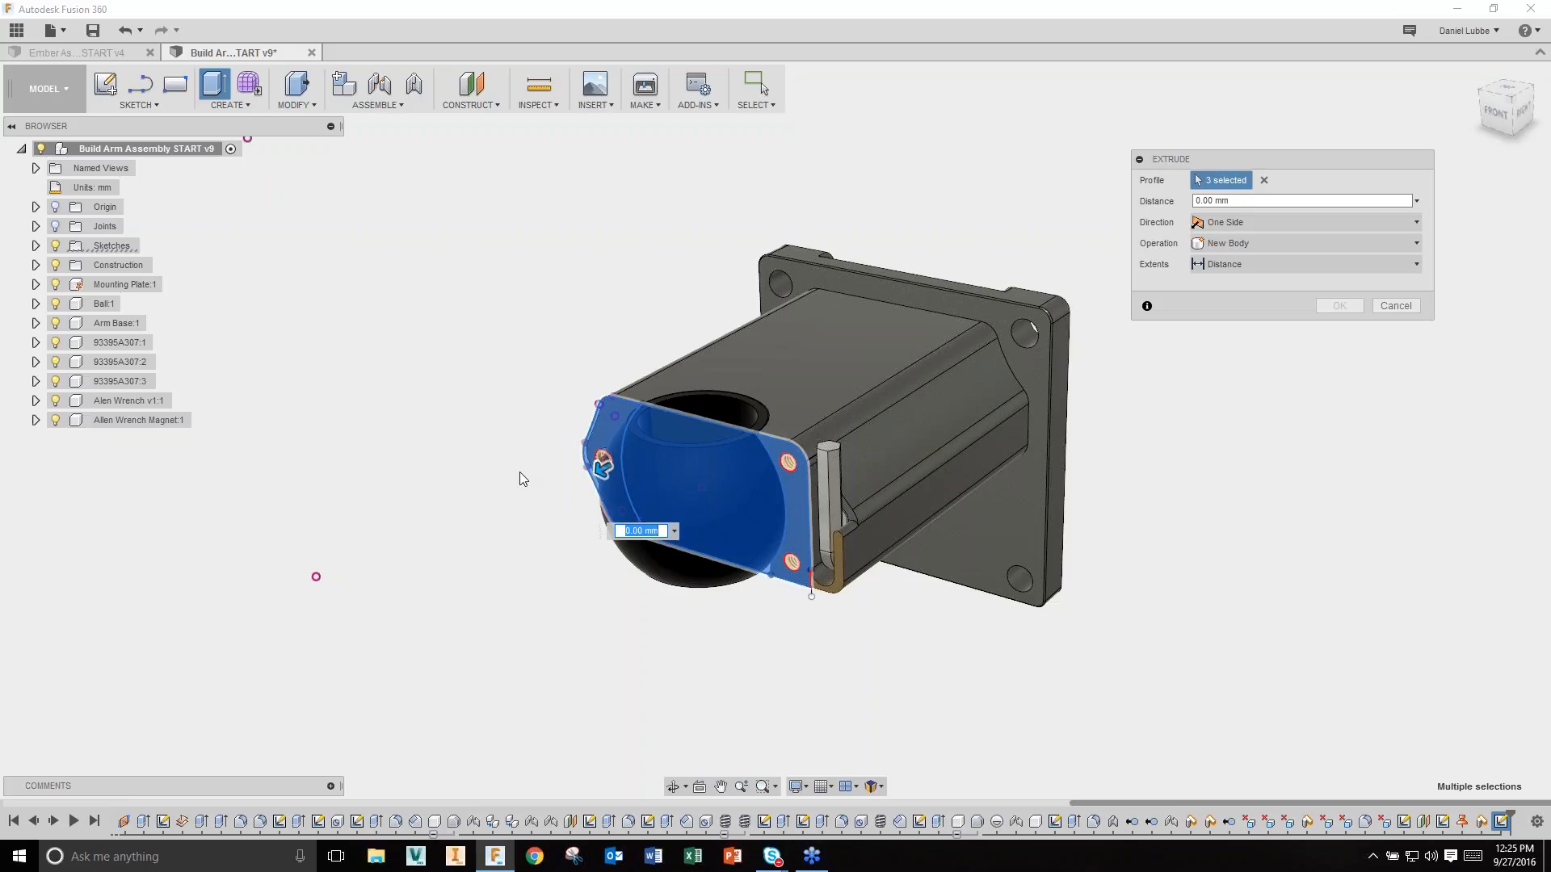
left_click_drag(602, 467, 516, 511)
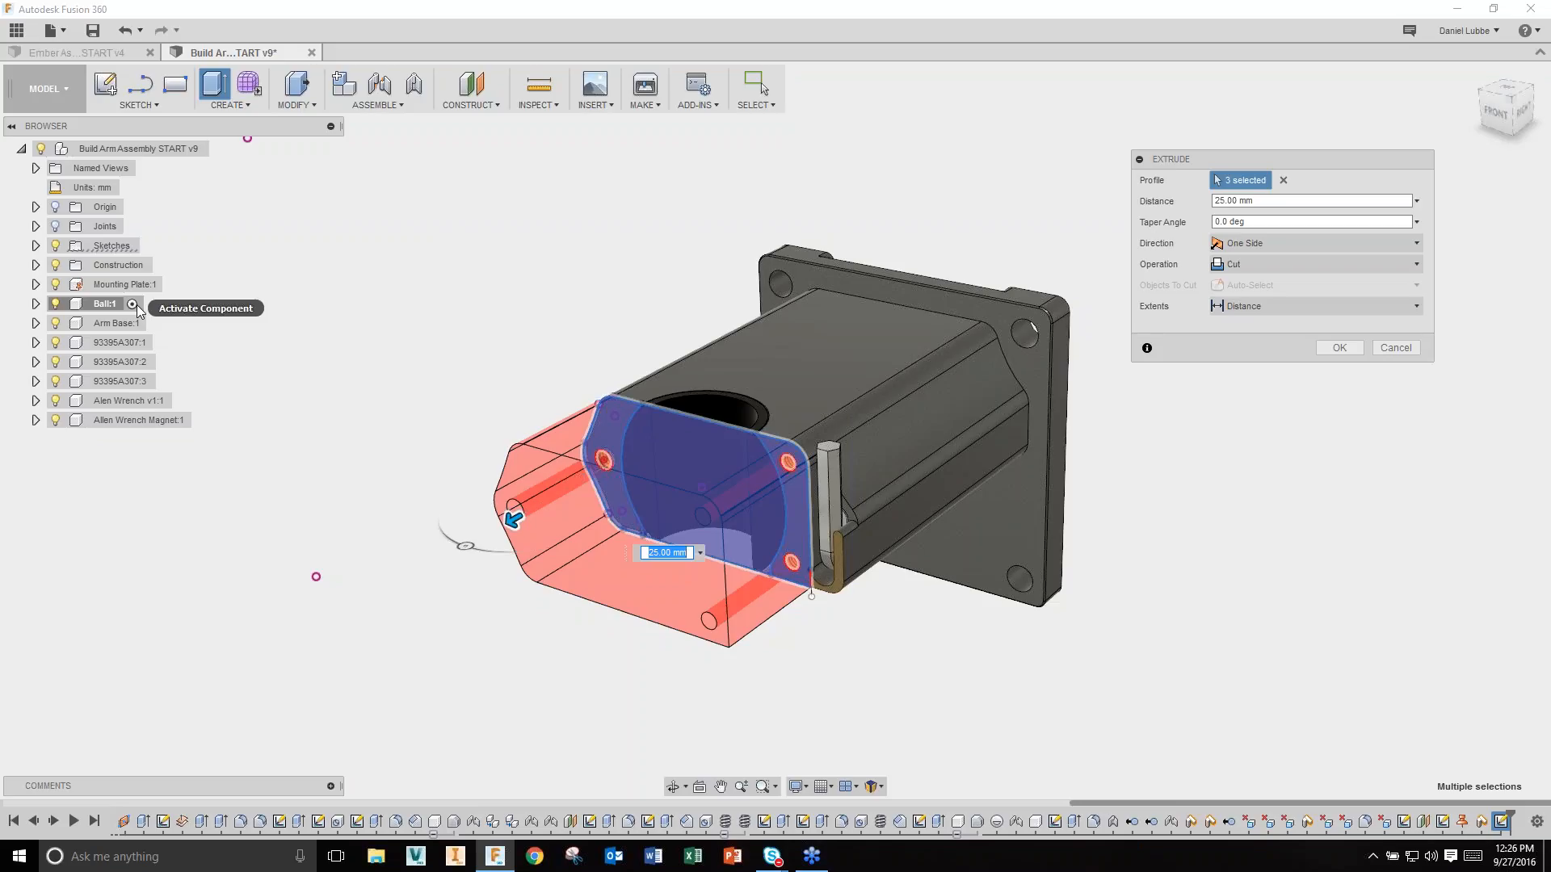
left_click(1335, 265)
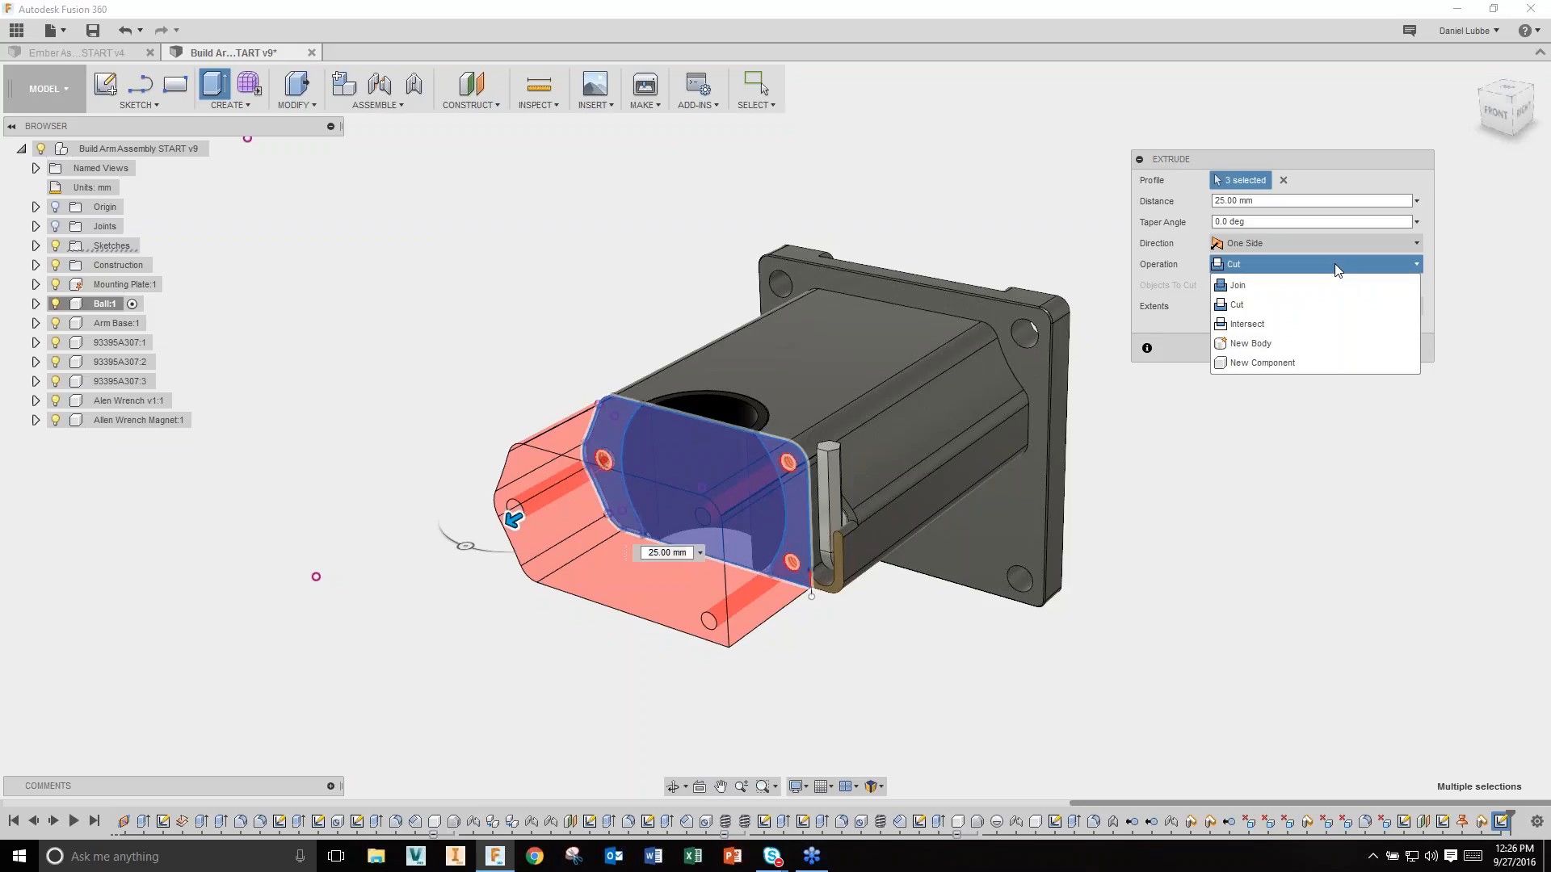
left_click(1312, 342)
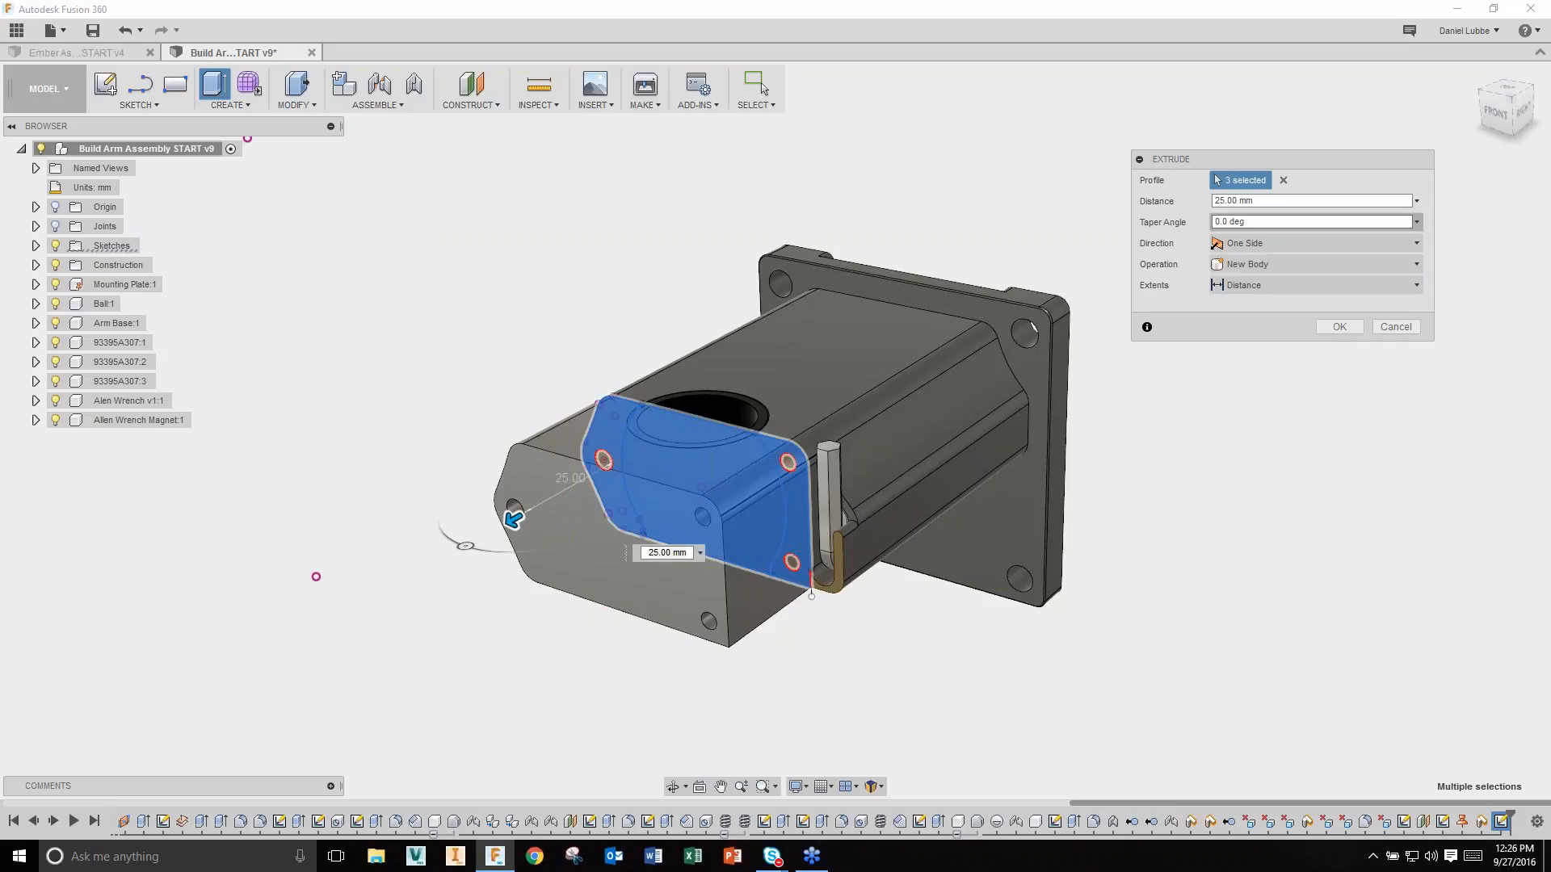
left_click(1264, 201)
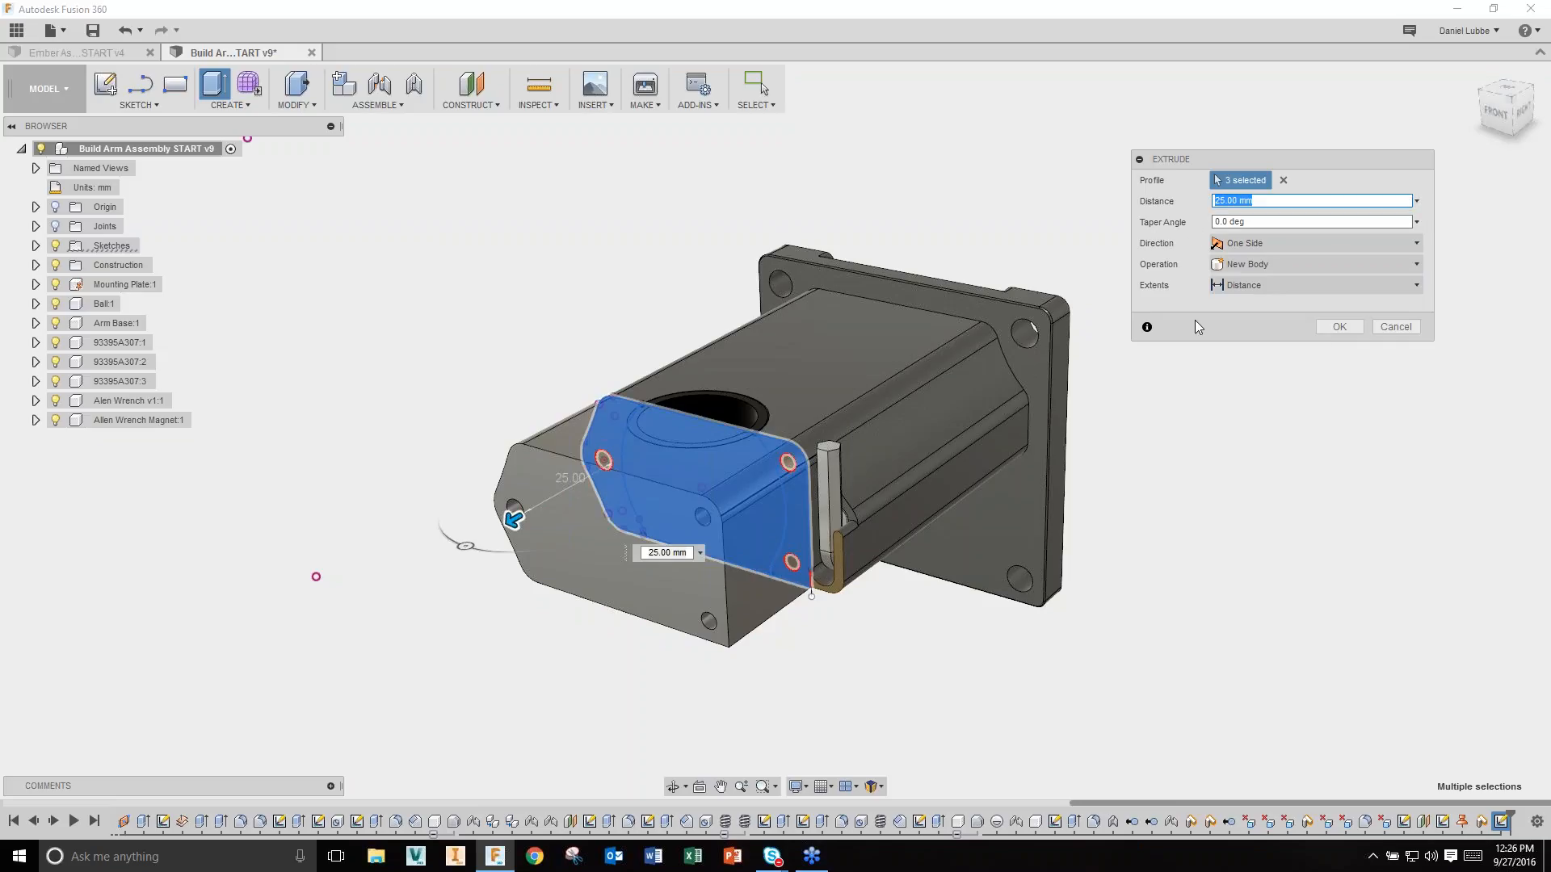
left_click(1339, 327)
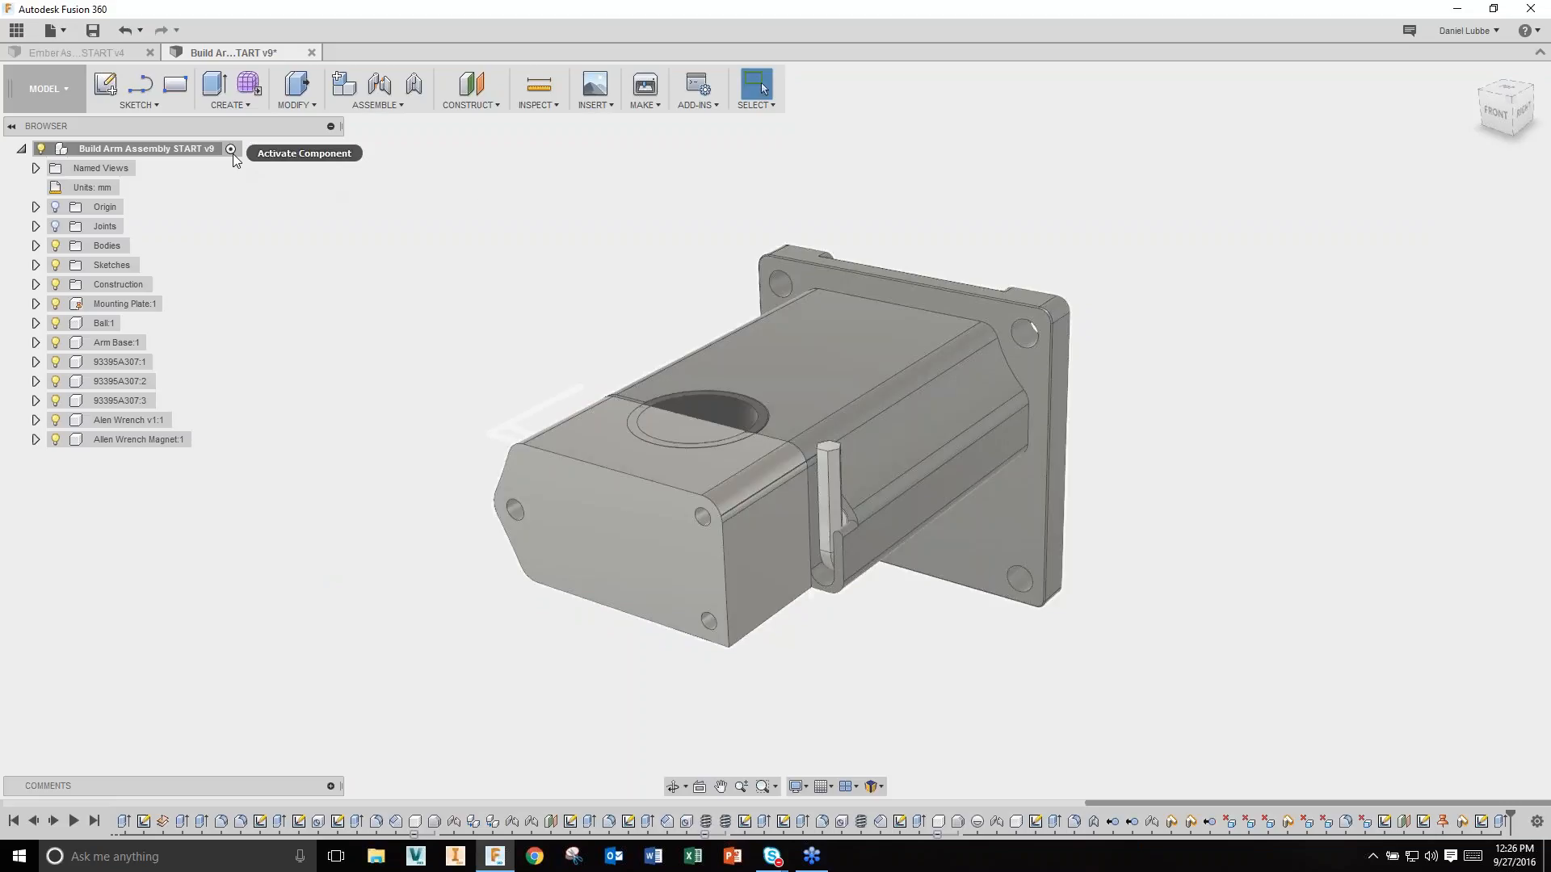
Step: Combine Body6 with the ball using Cut, so the ball carves a spherical pocket
left_click(36, 246)
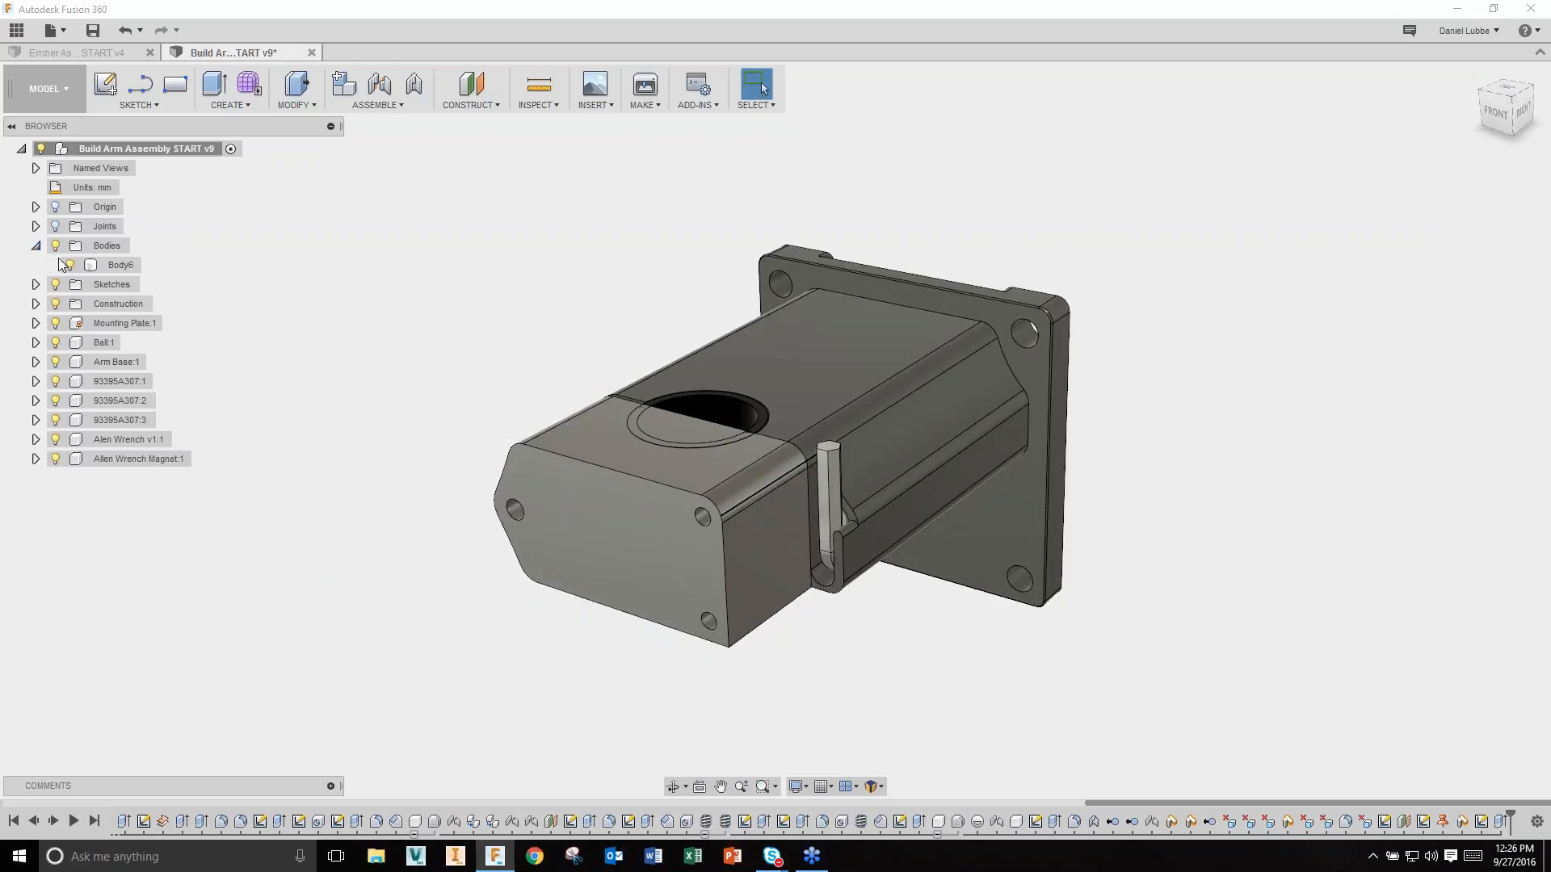
left_click(107, 265)
left_click(465, 304)
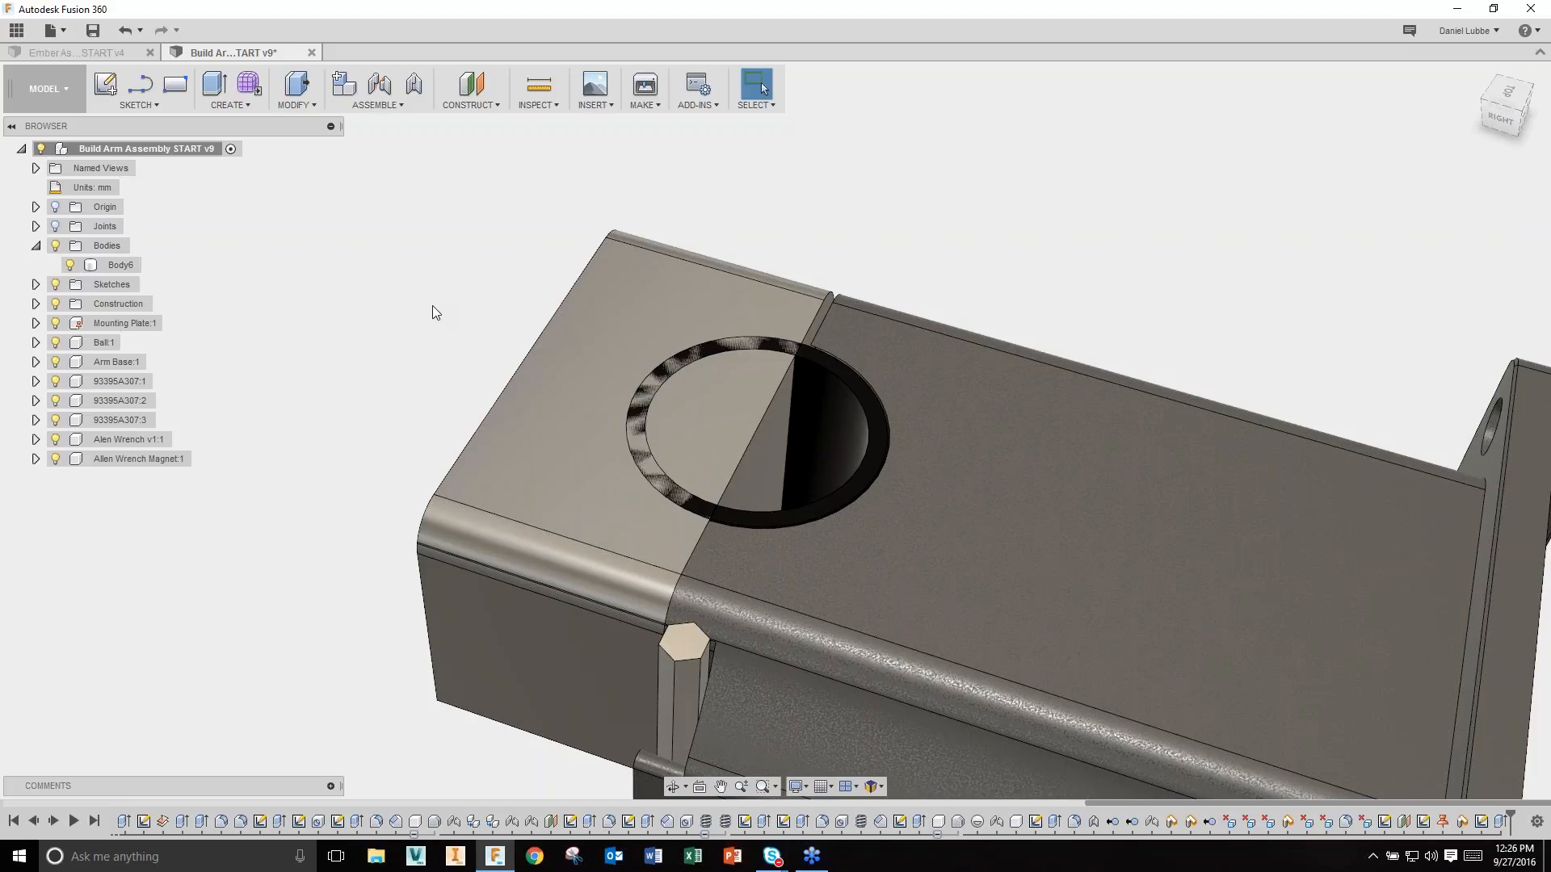
key("s")
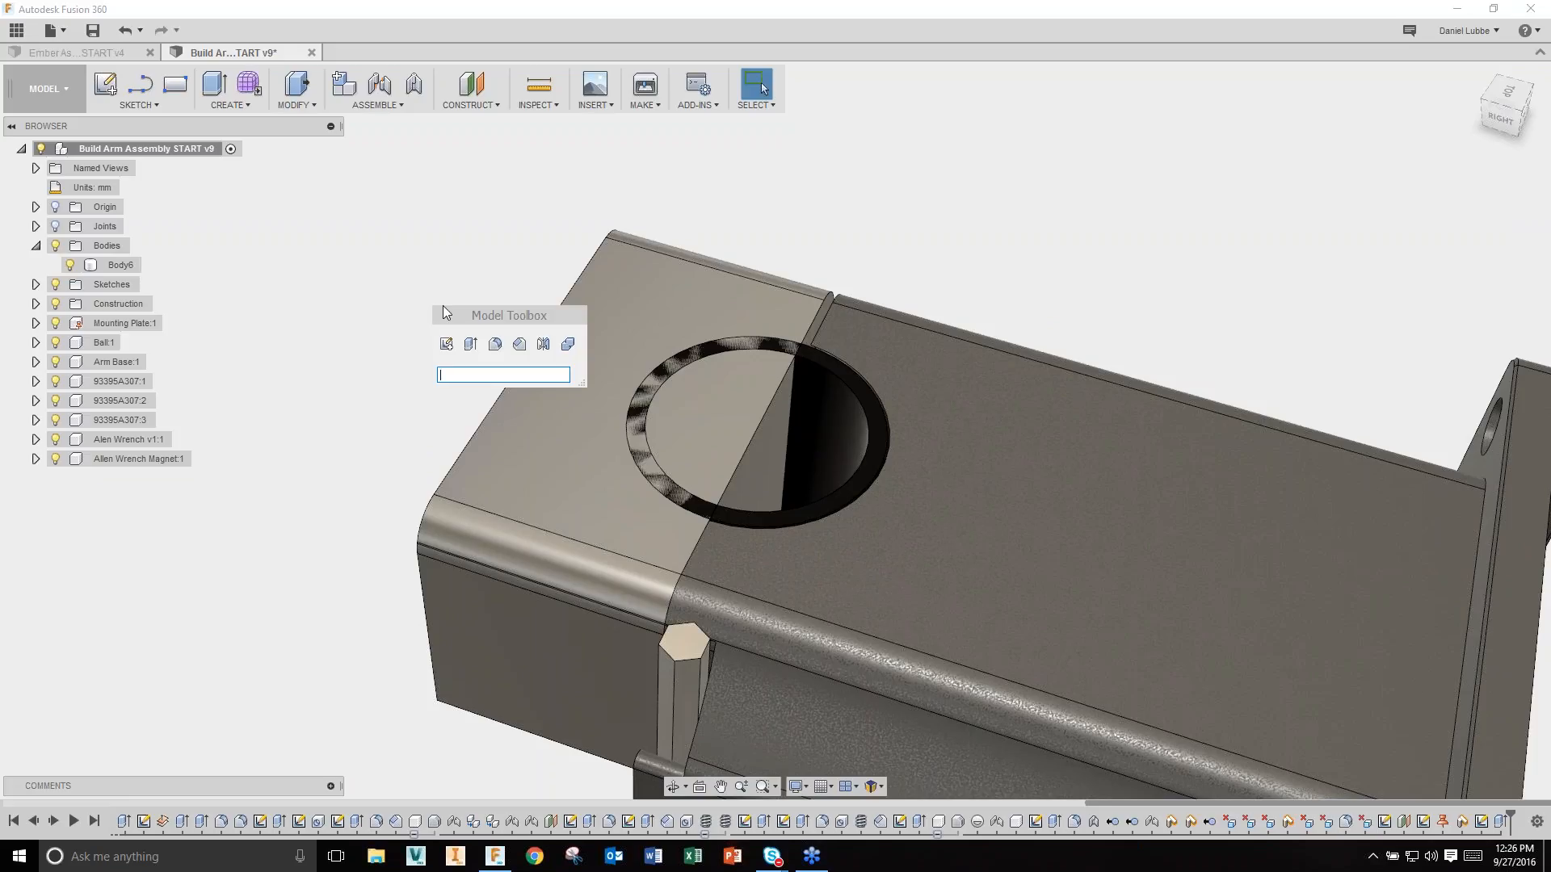
left_click(570, 344)
left_click(566, 341)
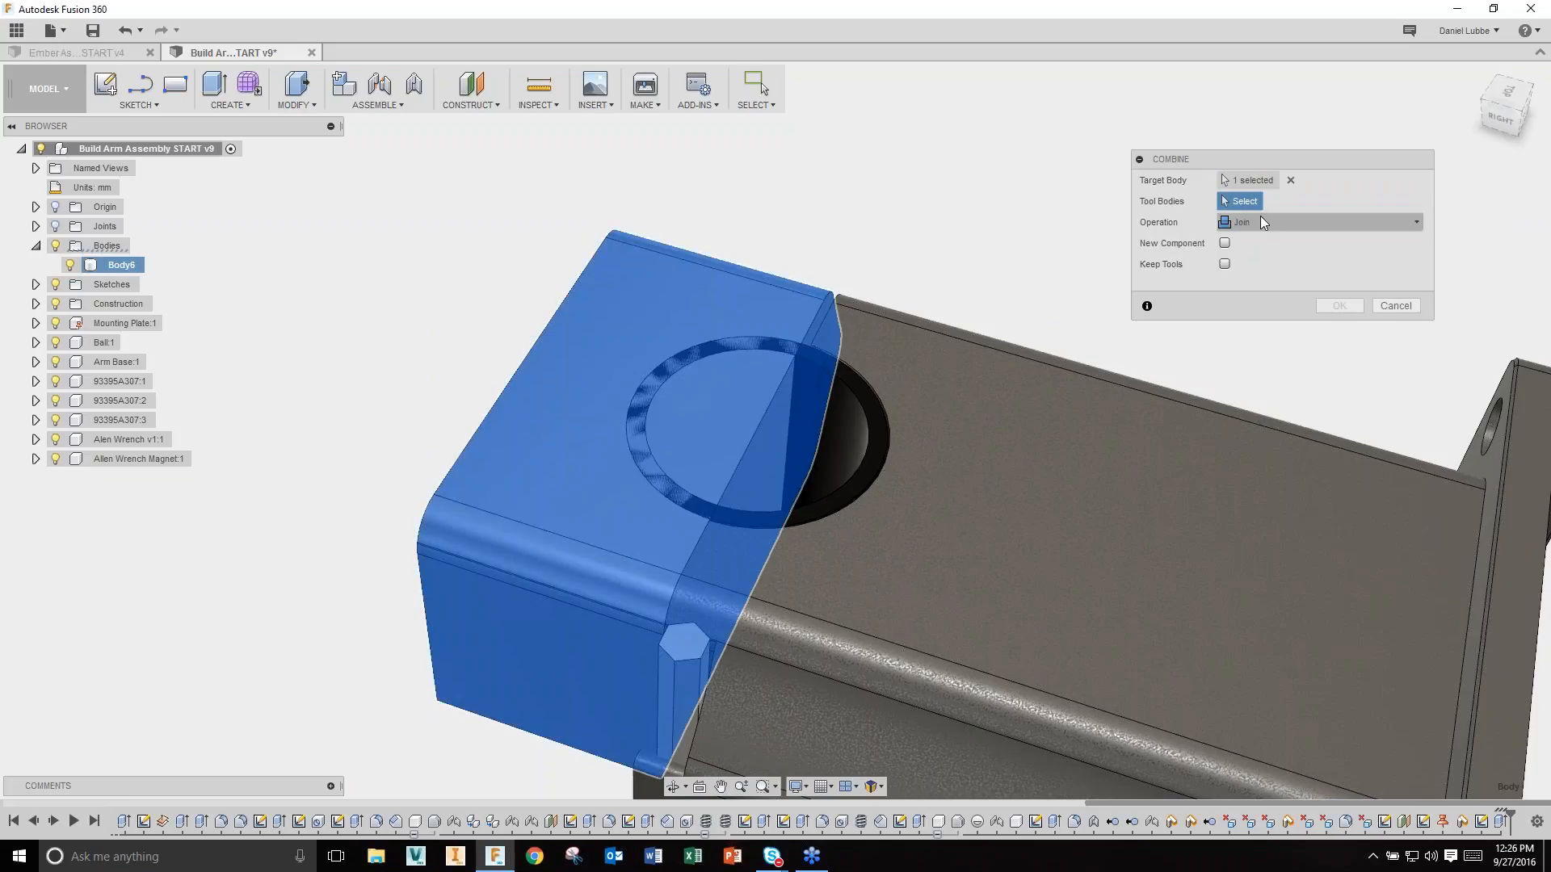
left_click(858, 413)
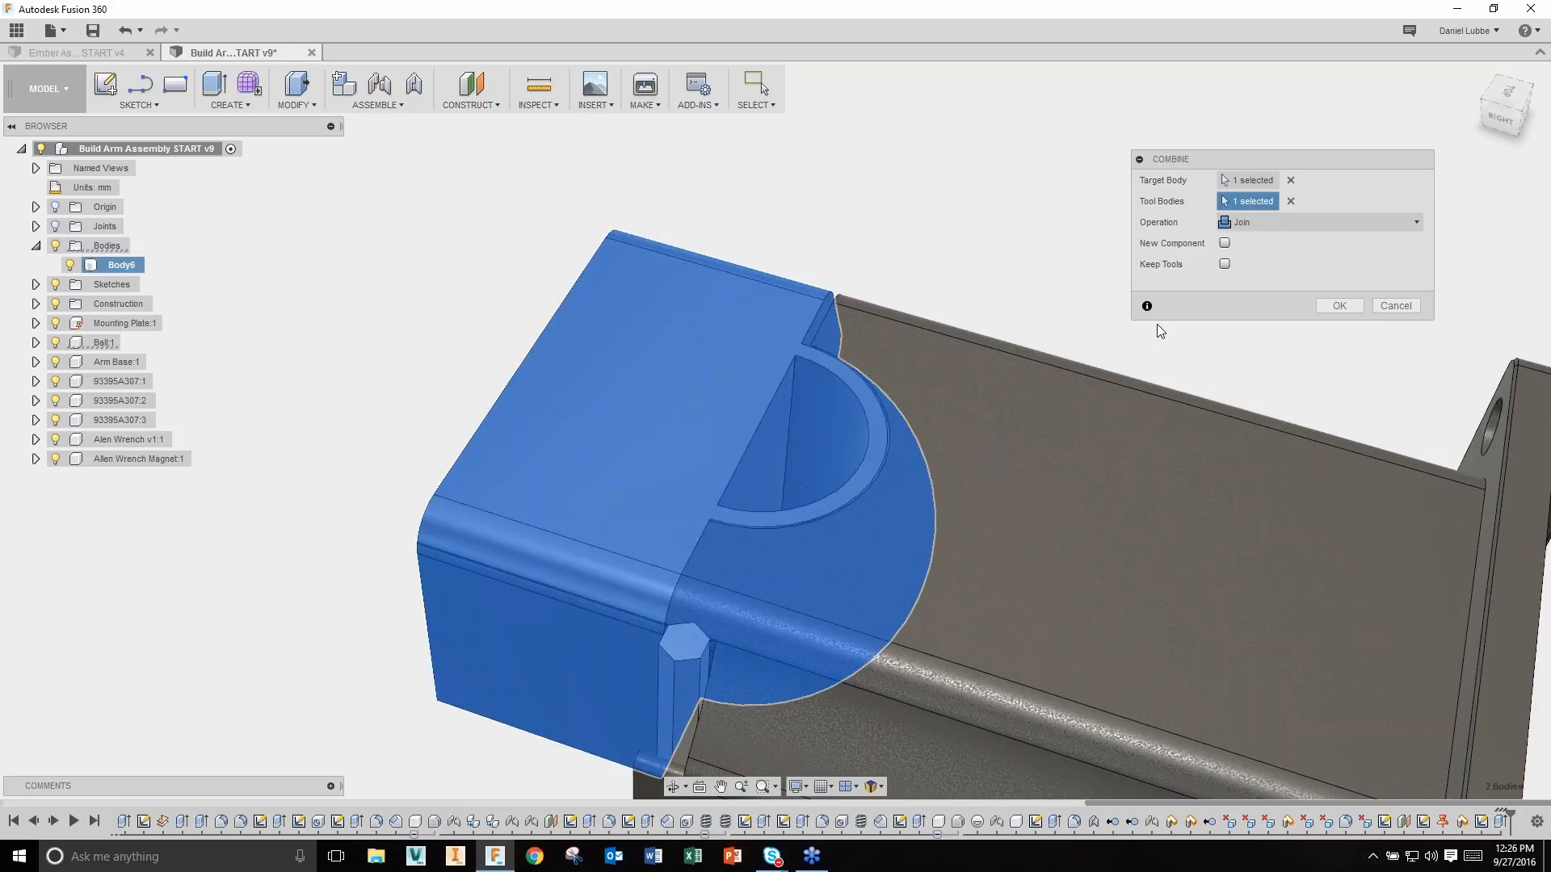
left_click(1293, 223)
left_click(1300, 260)
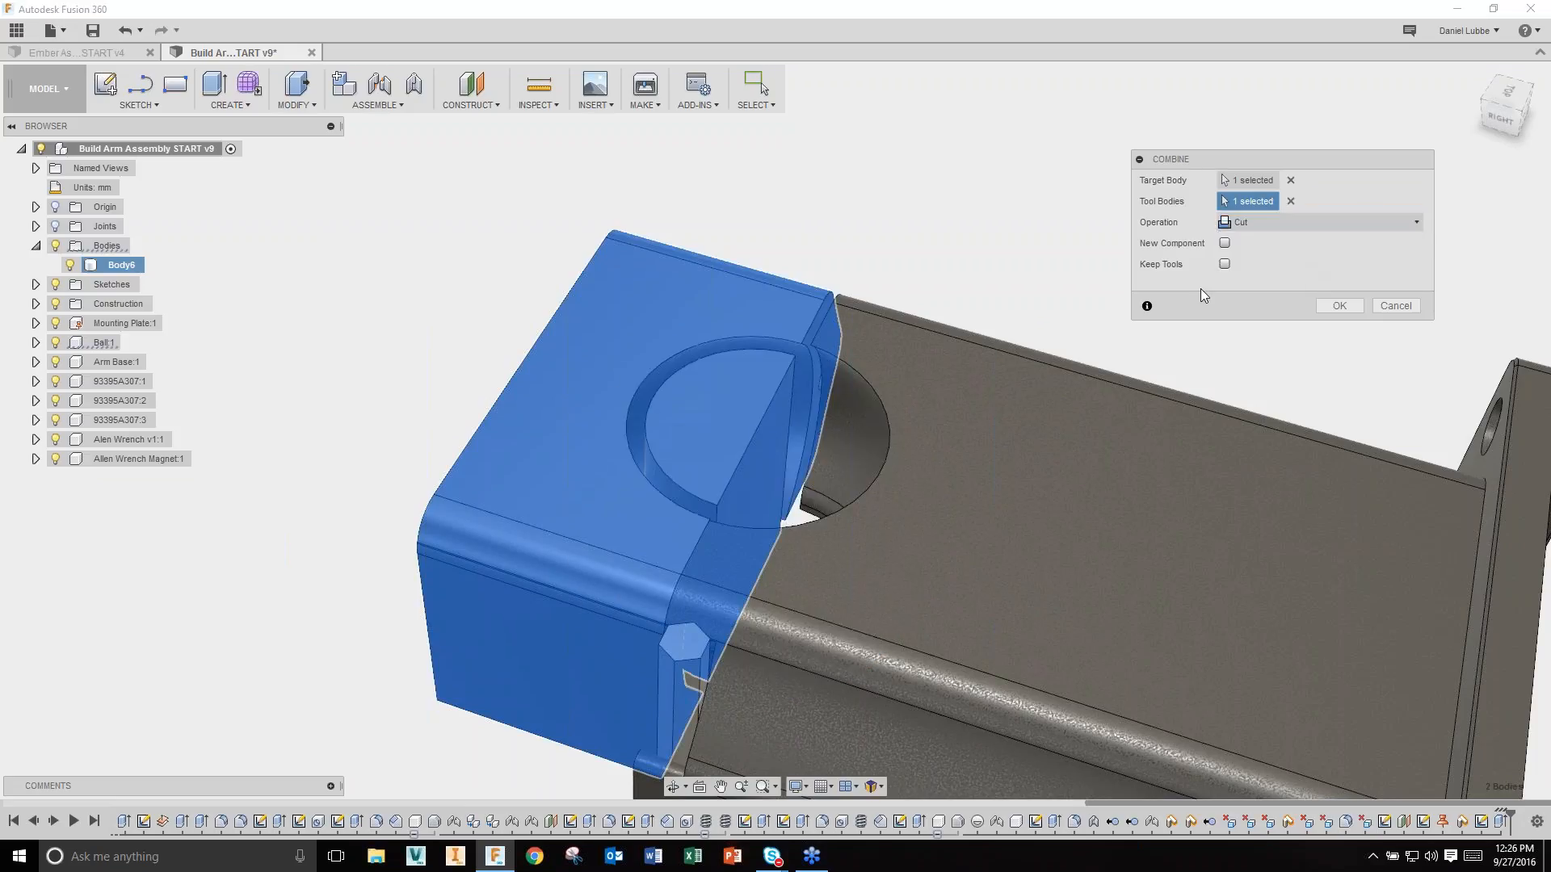
scroll(1020, 212, "up", 3)
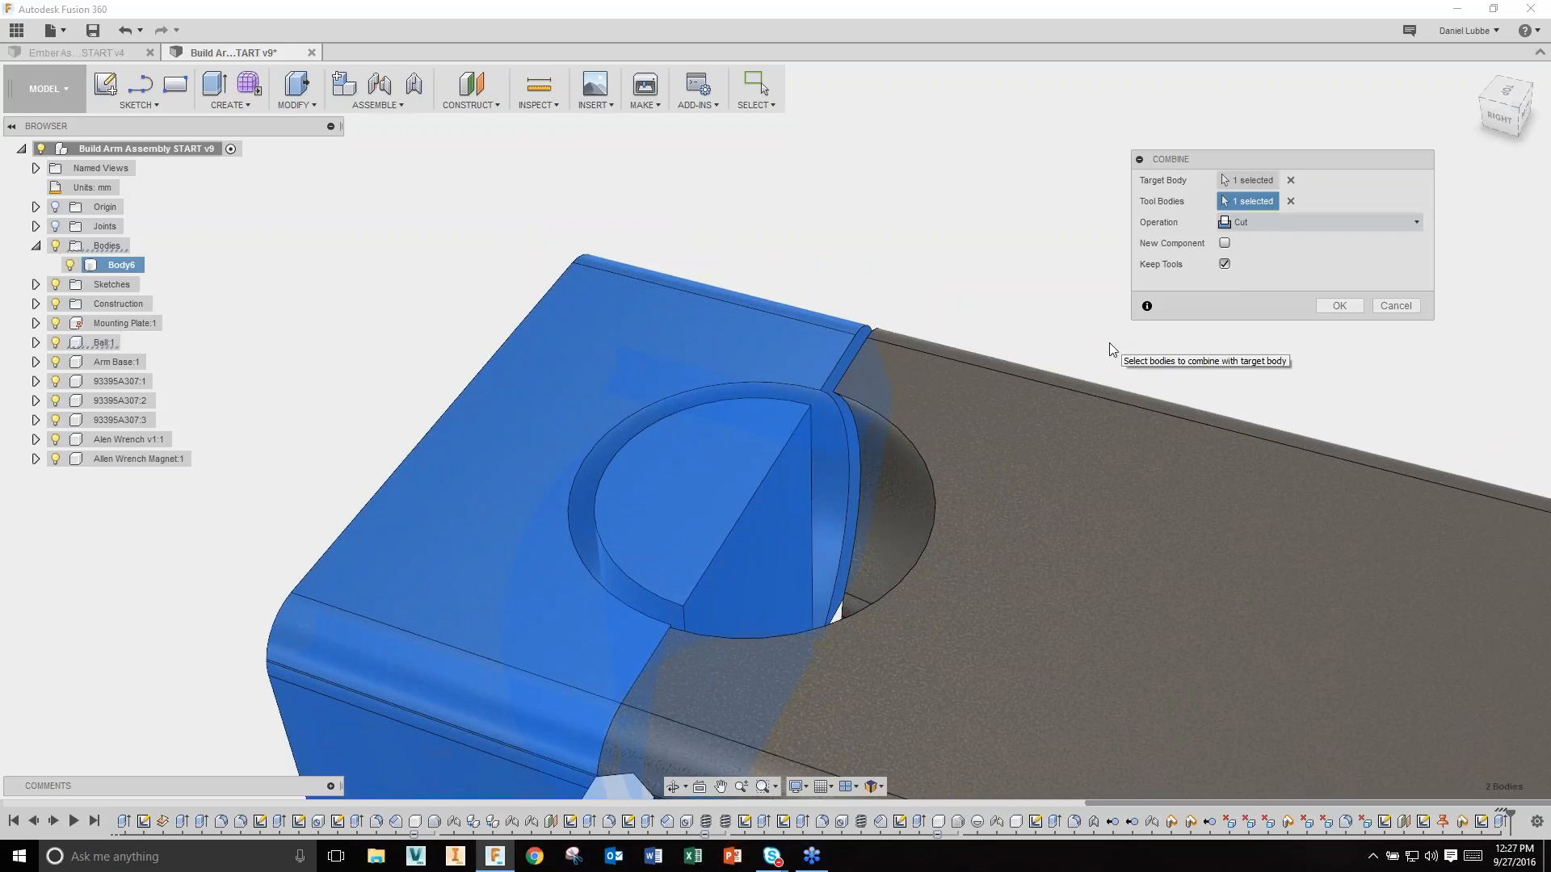
left_click(1338, 307)
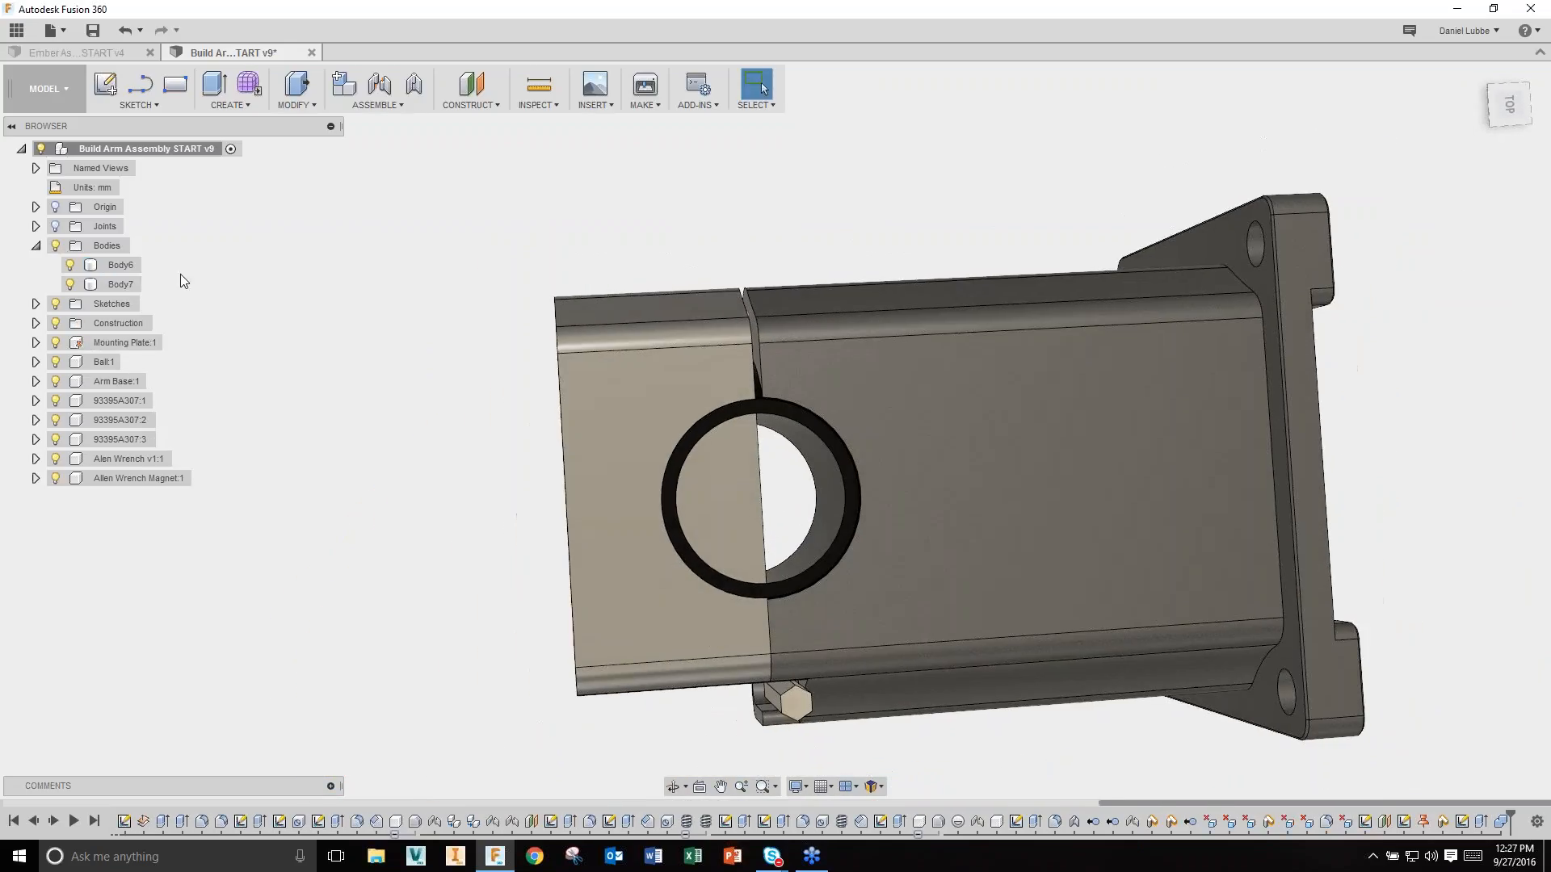
Step: Remove the leftover half-disc Body7 and hide the ball
left_click(125, 266)
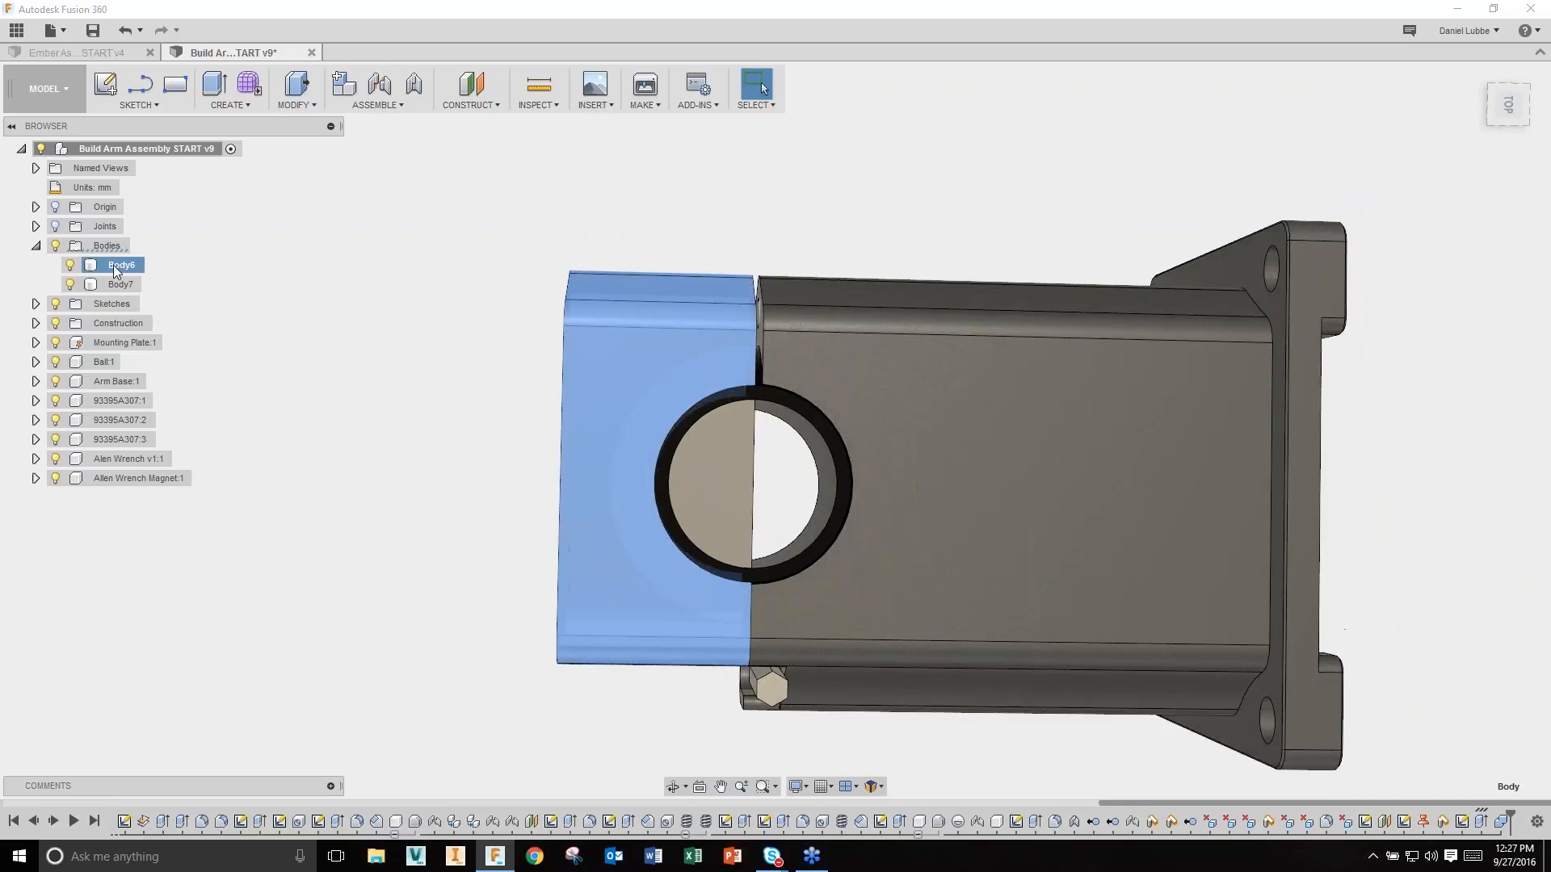
left_click(117, 284)
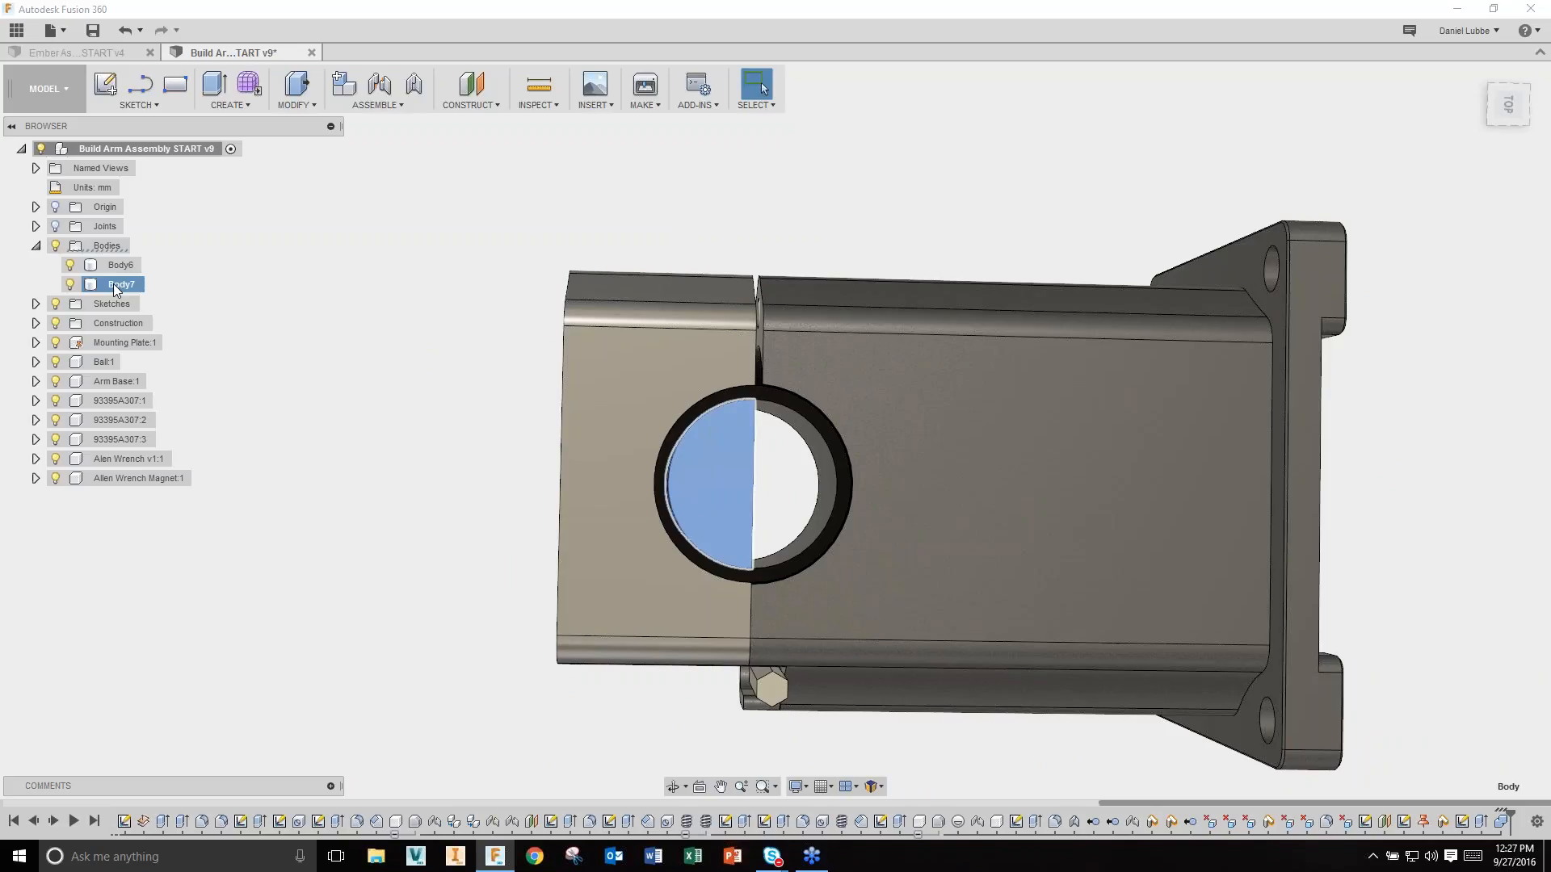
right_click(117, 289)
left_click(165, 457)
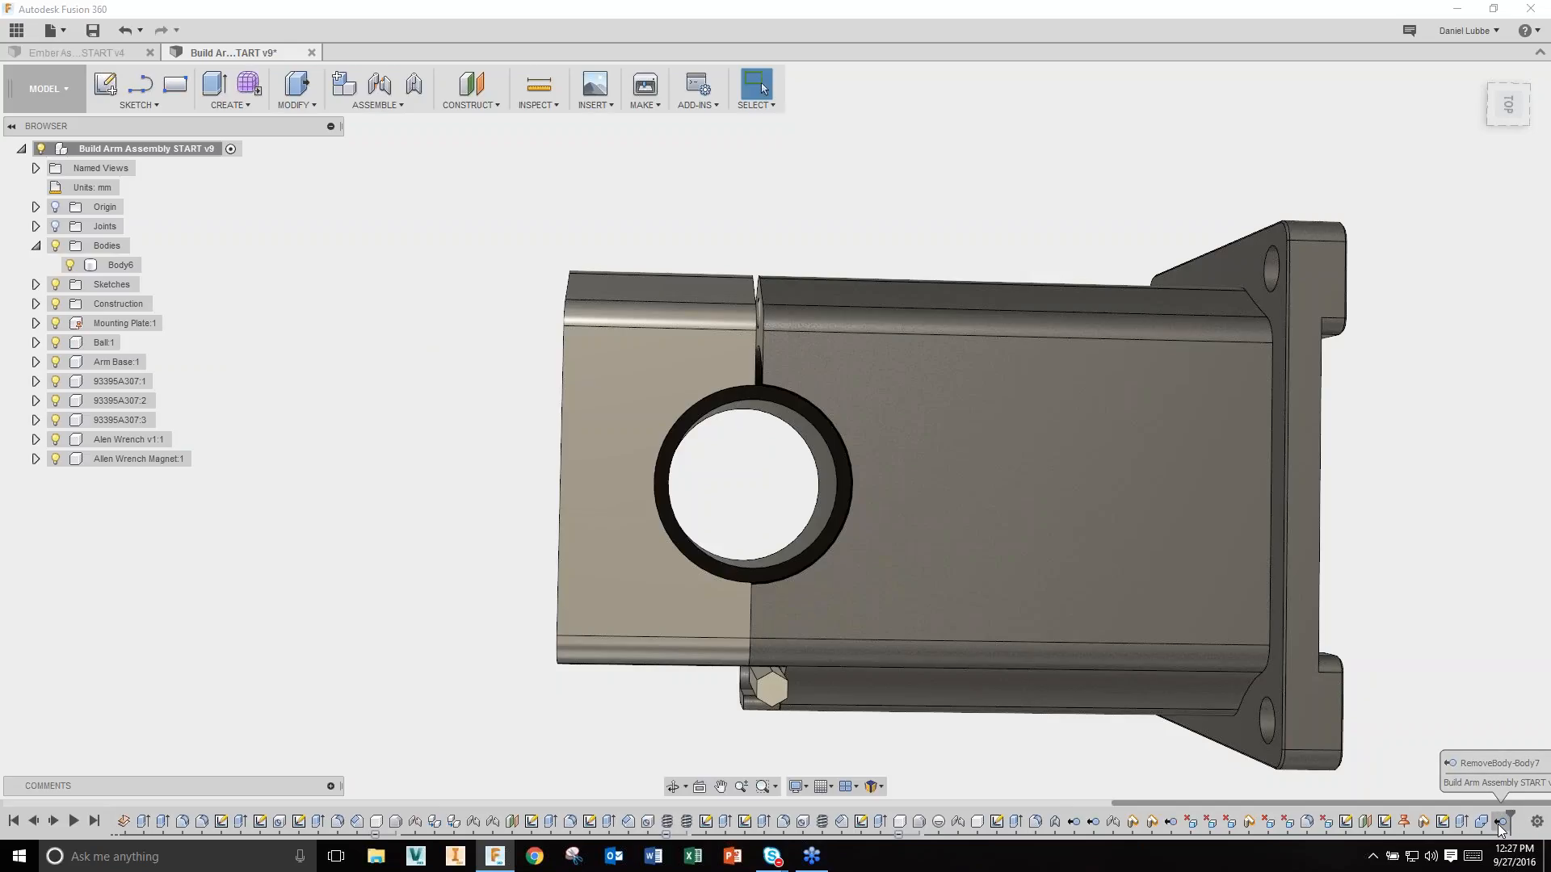
left_click_drag(1507, 815, 1490, 816)
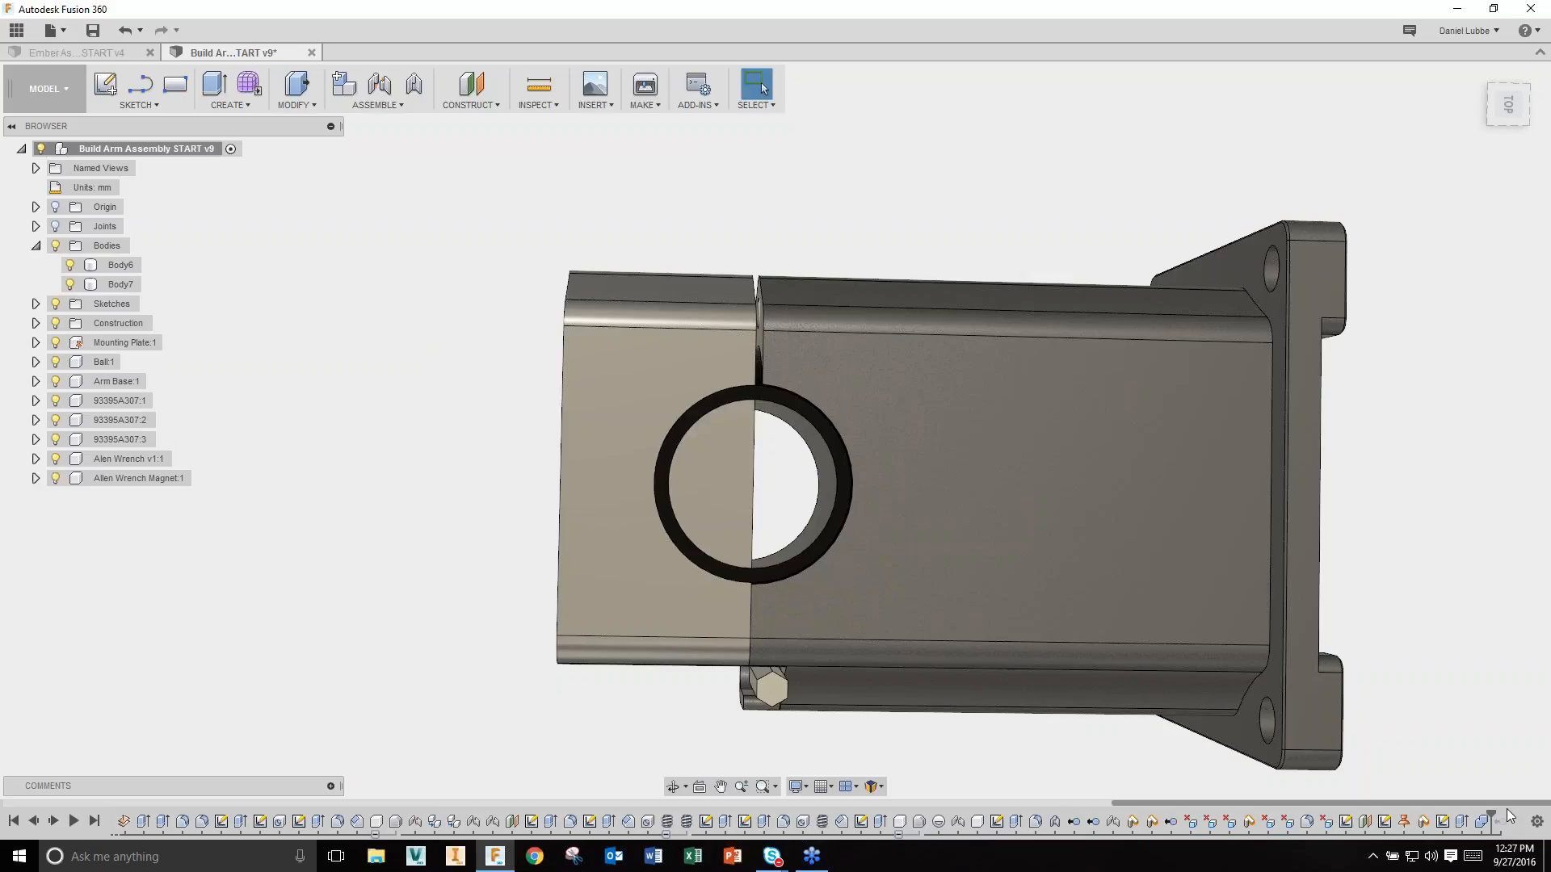
left_click_drag(1495, 809, 1510, 812)
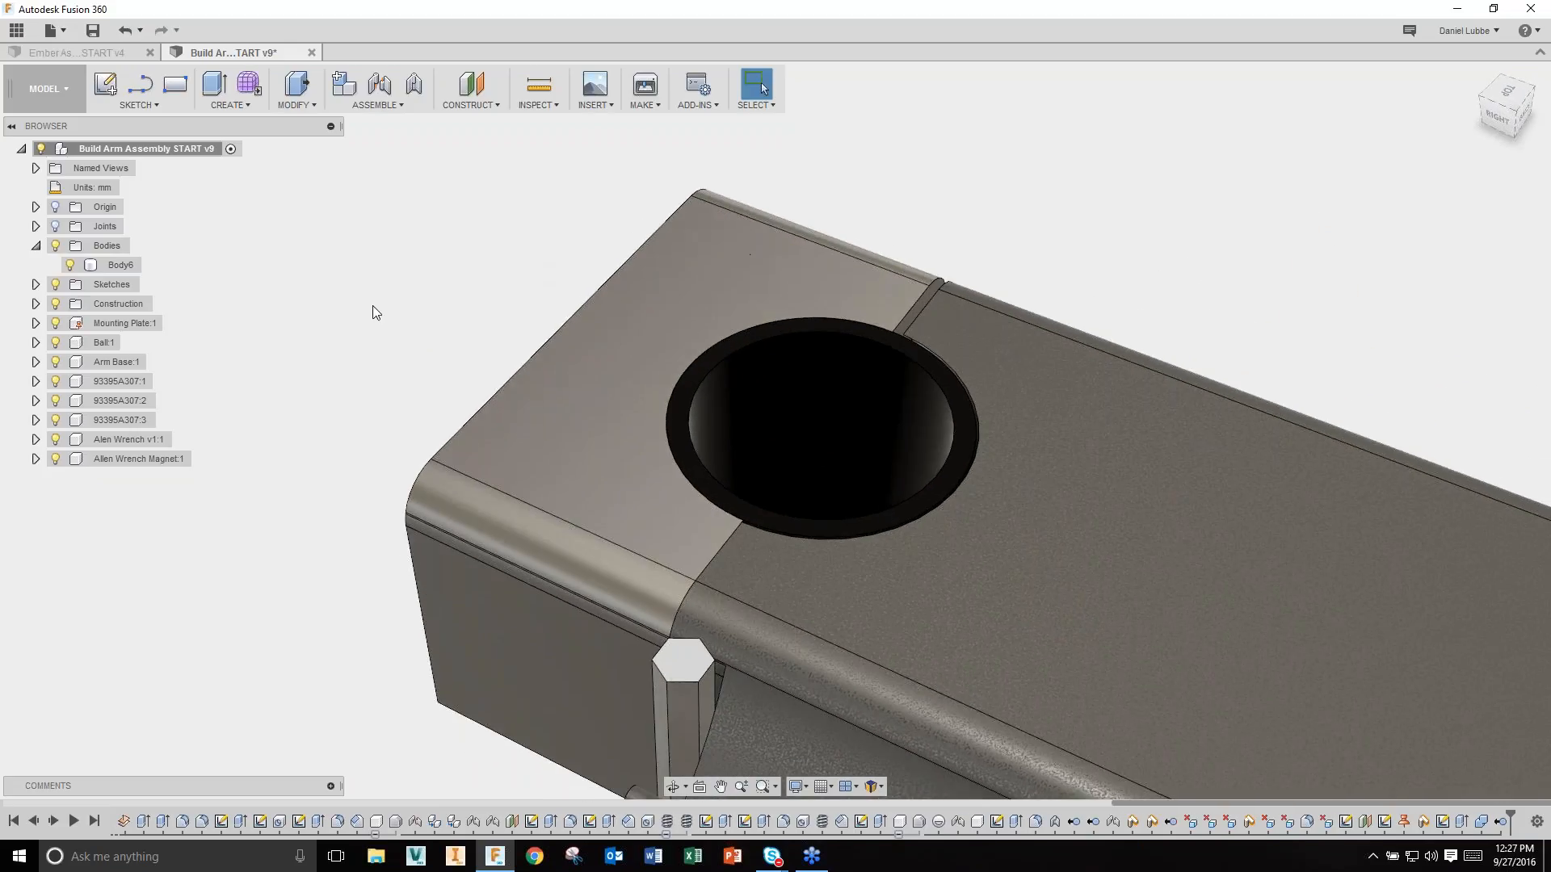
left_click(56, 342)
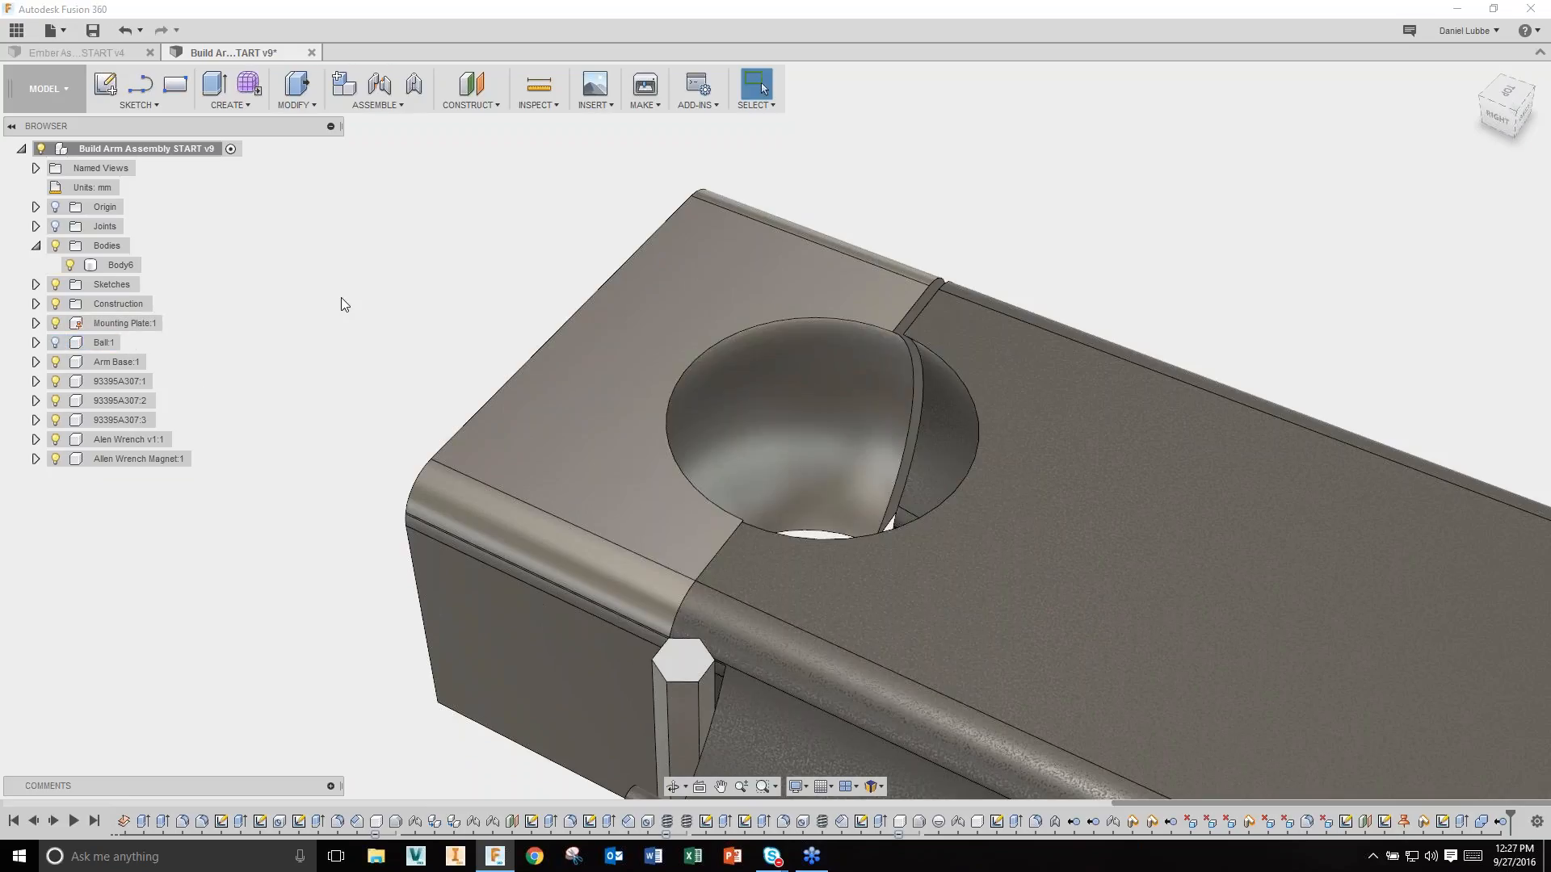
left_click(782, 439)
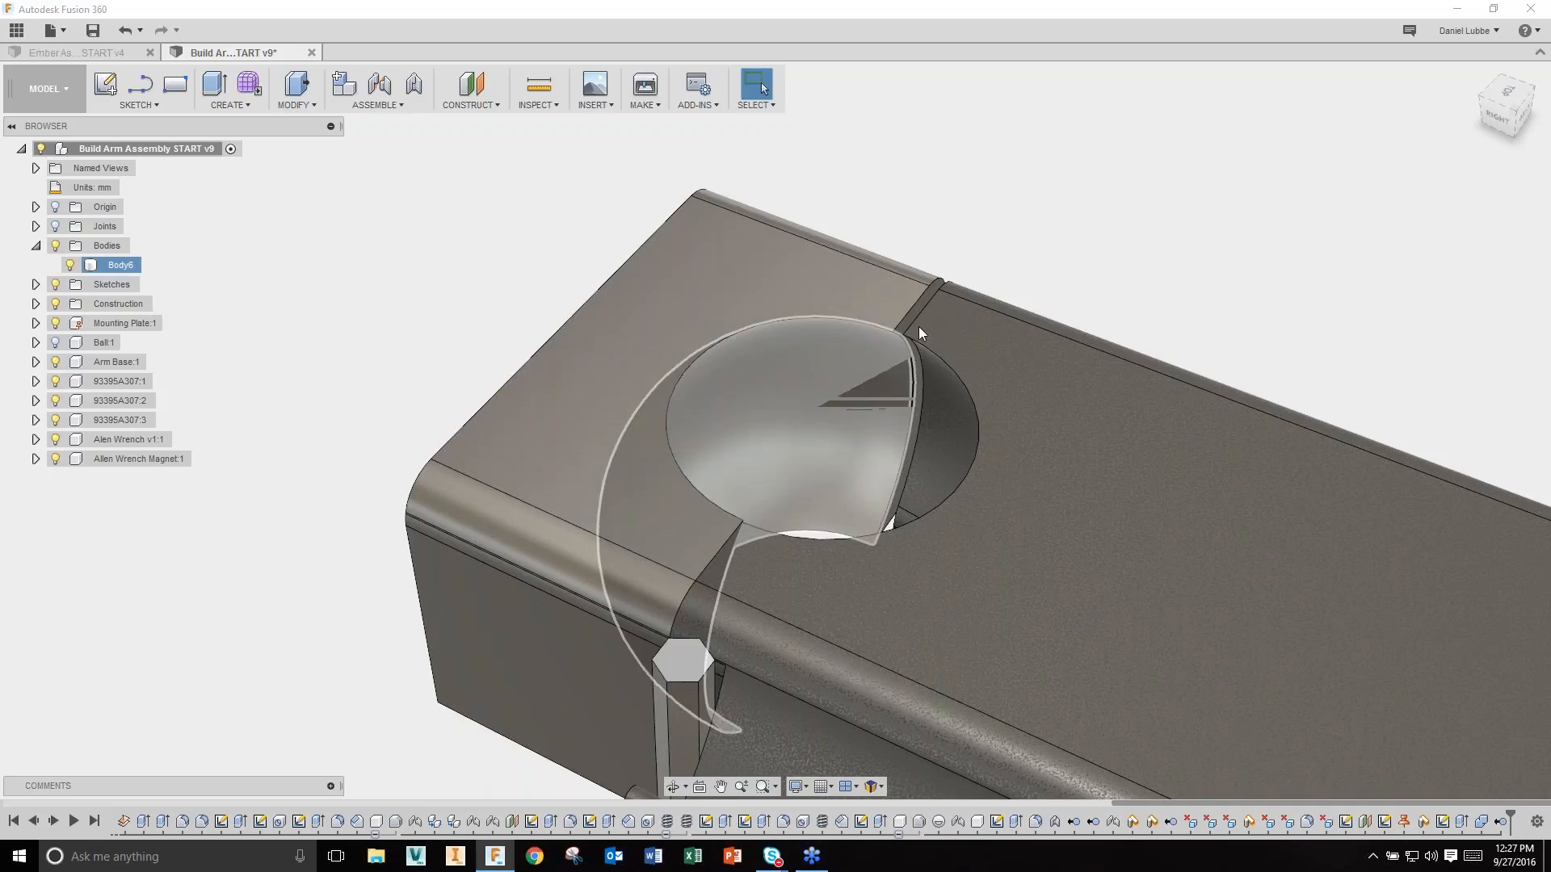
Step: Offset Body6's spherical pocket face by -0.25 mm with Press Pull
right_click(962, 254)
left_click(1006, 231)
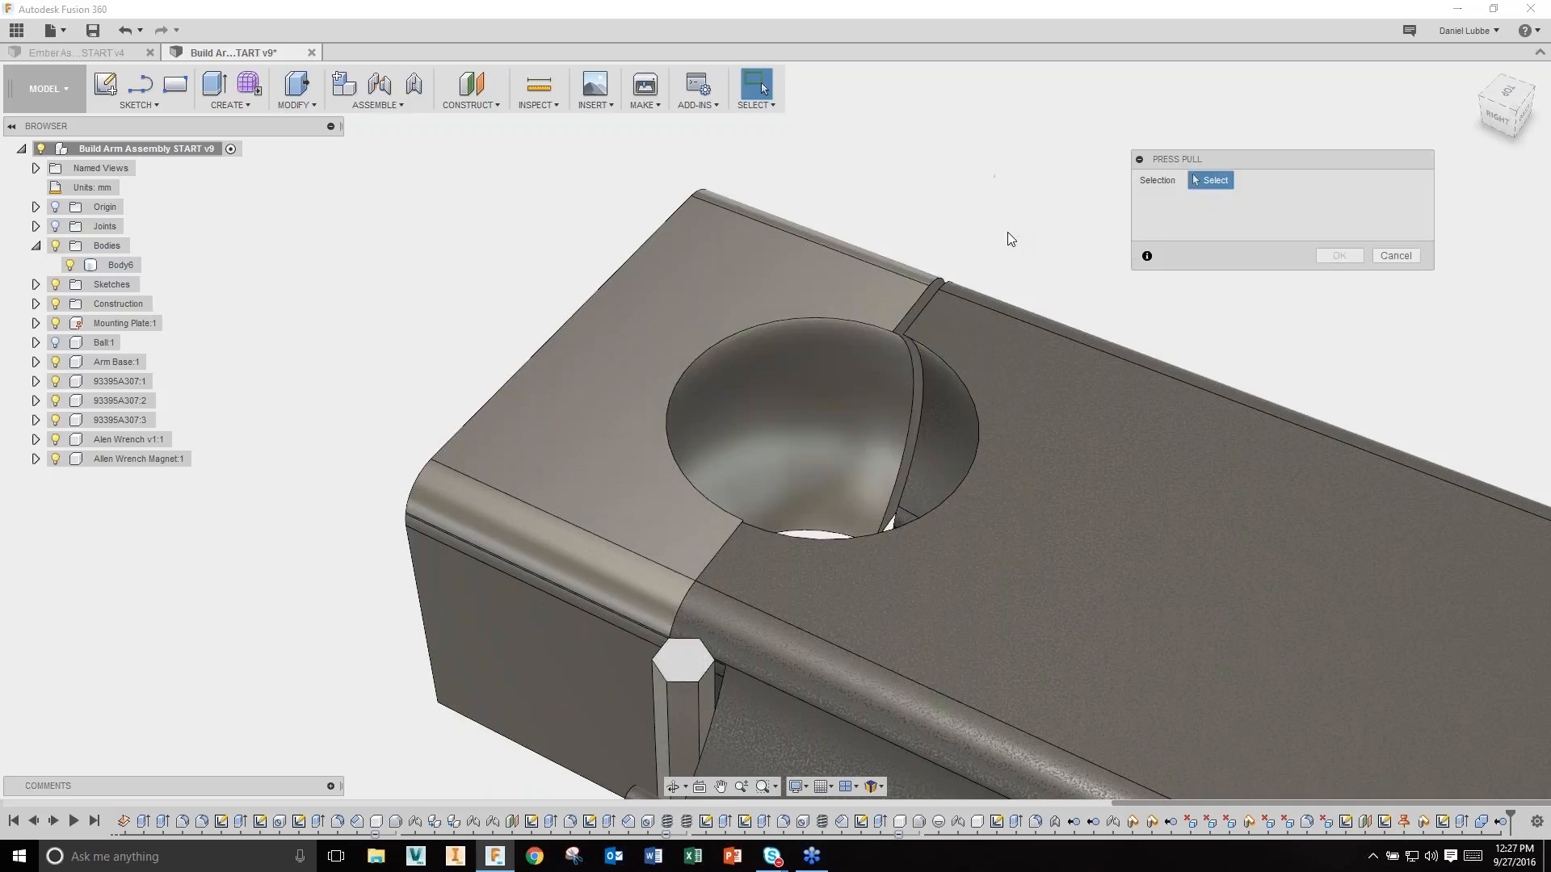
left_click(802, 418)
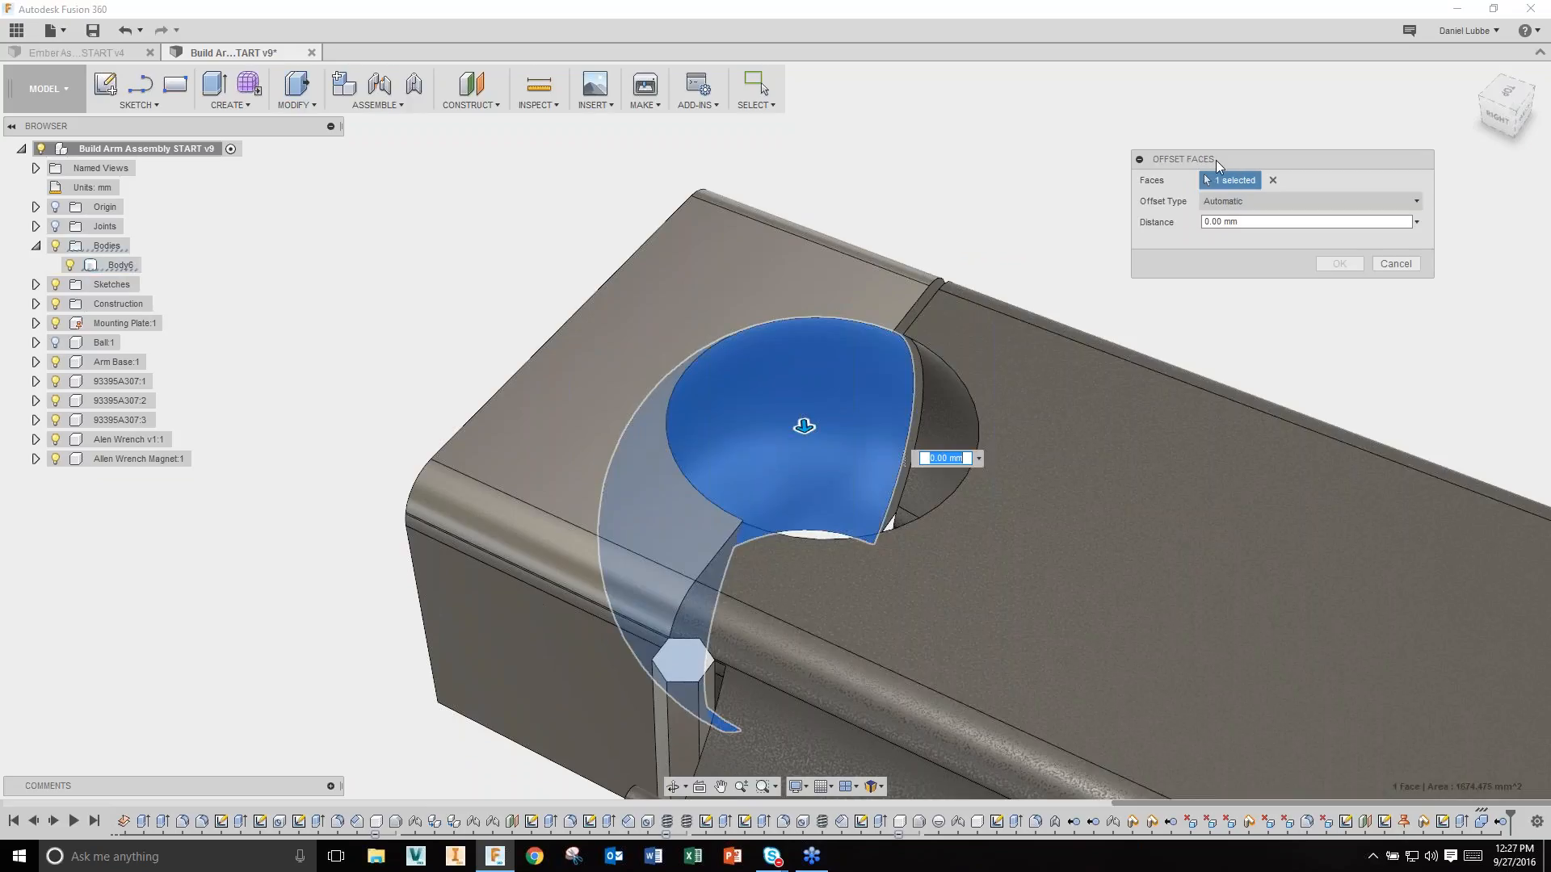
left_click_drag(803, 426, 804, 404)
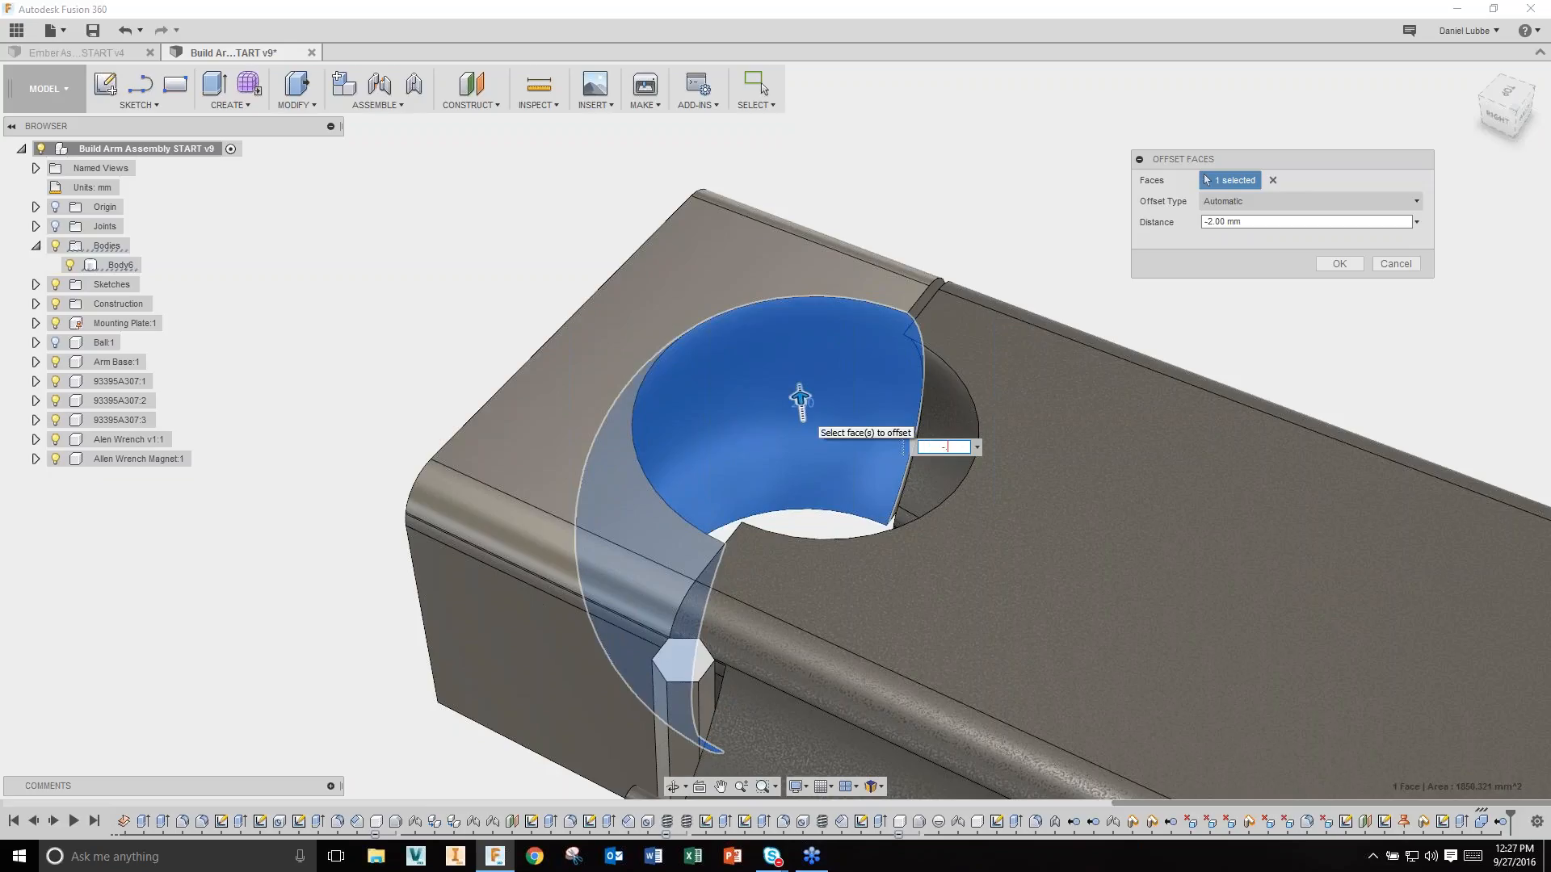
type("-.25")
key("Return")
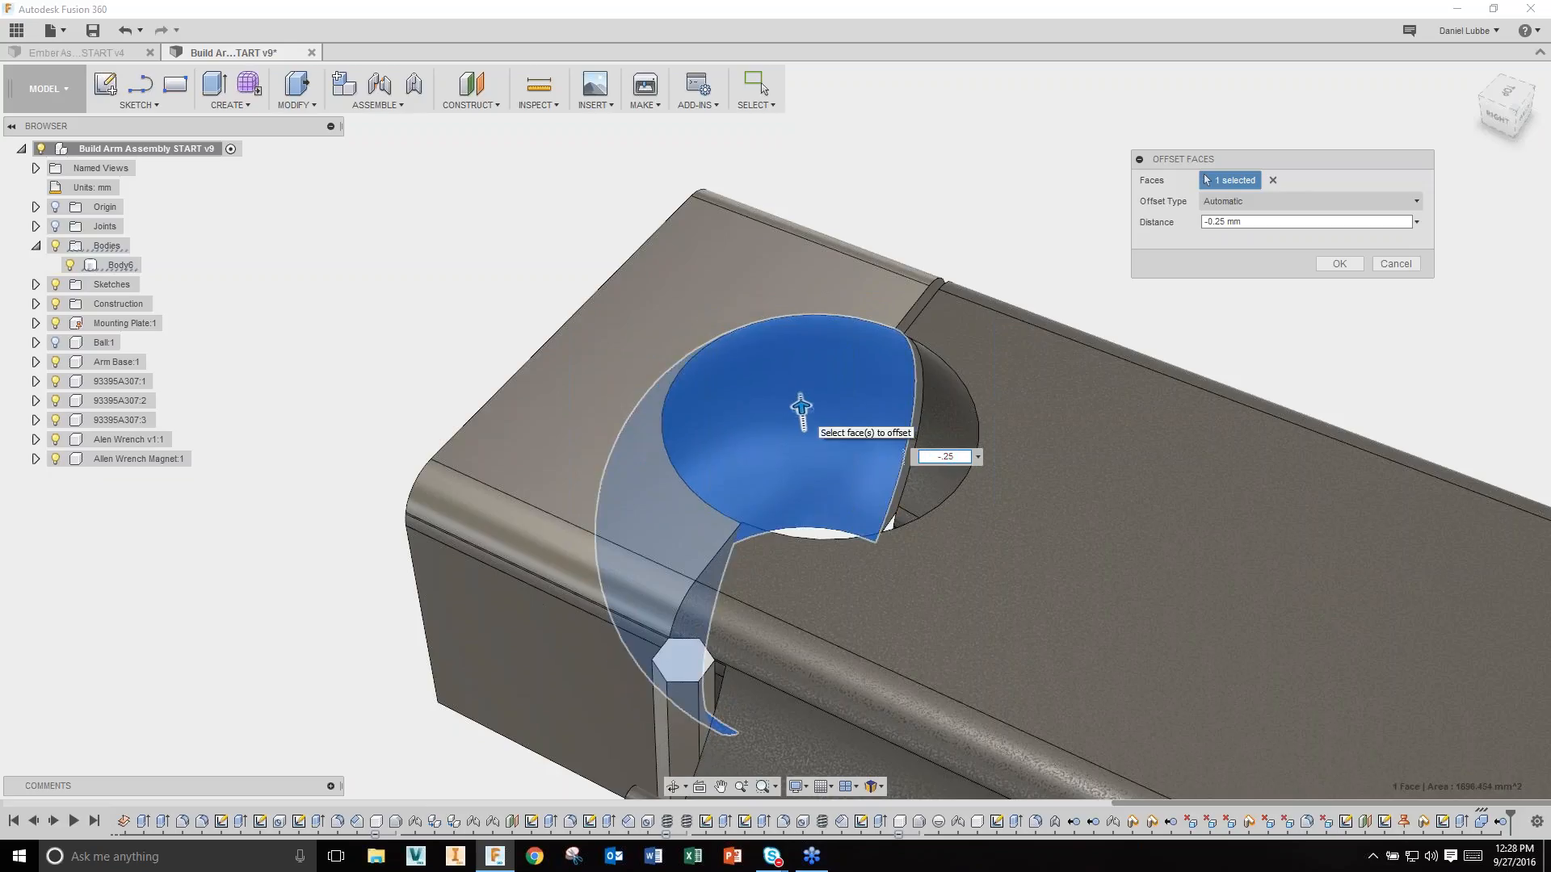
right_click(976, 237)
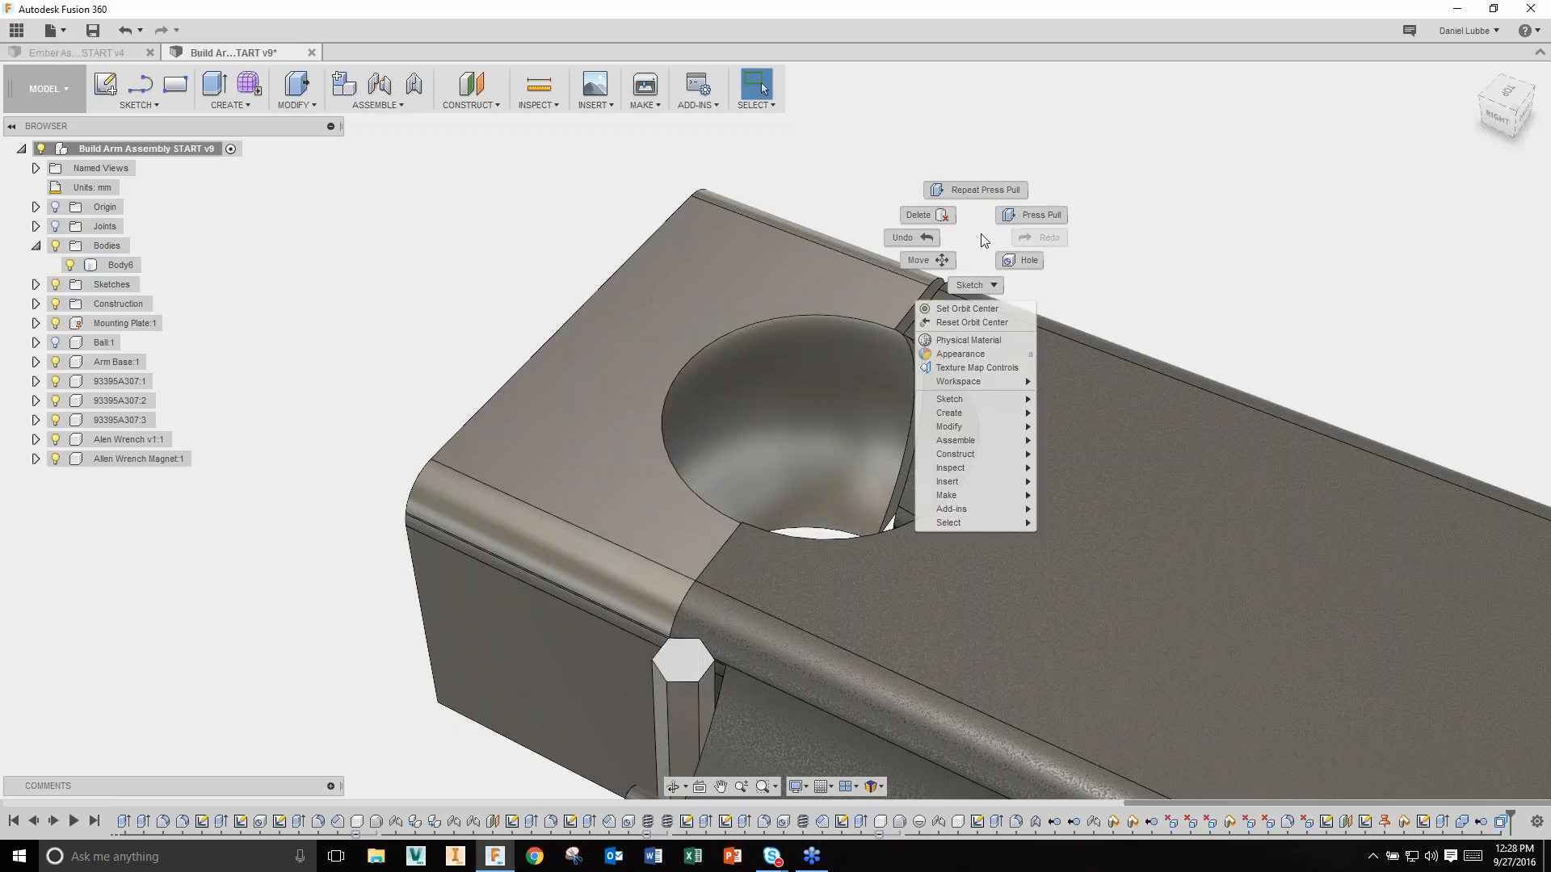
Step: Round the ball socket's rim edges with a 2.50 mm fillet using Press Pull
left_click(1042, 215)
left_click(859, 322)
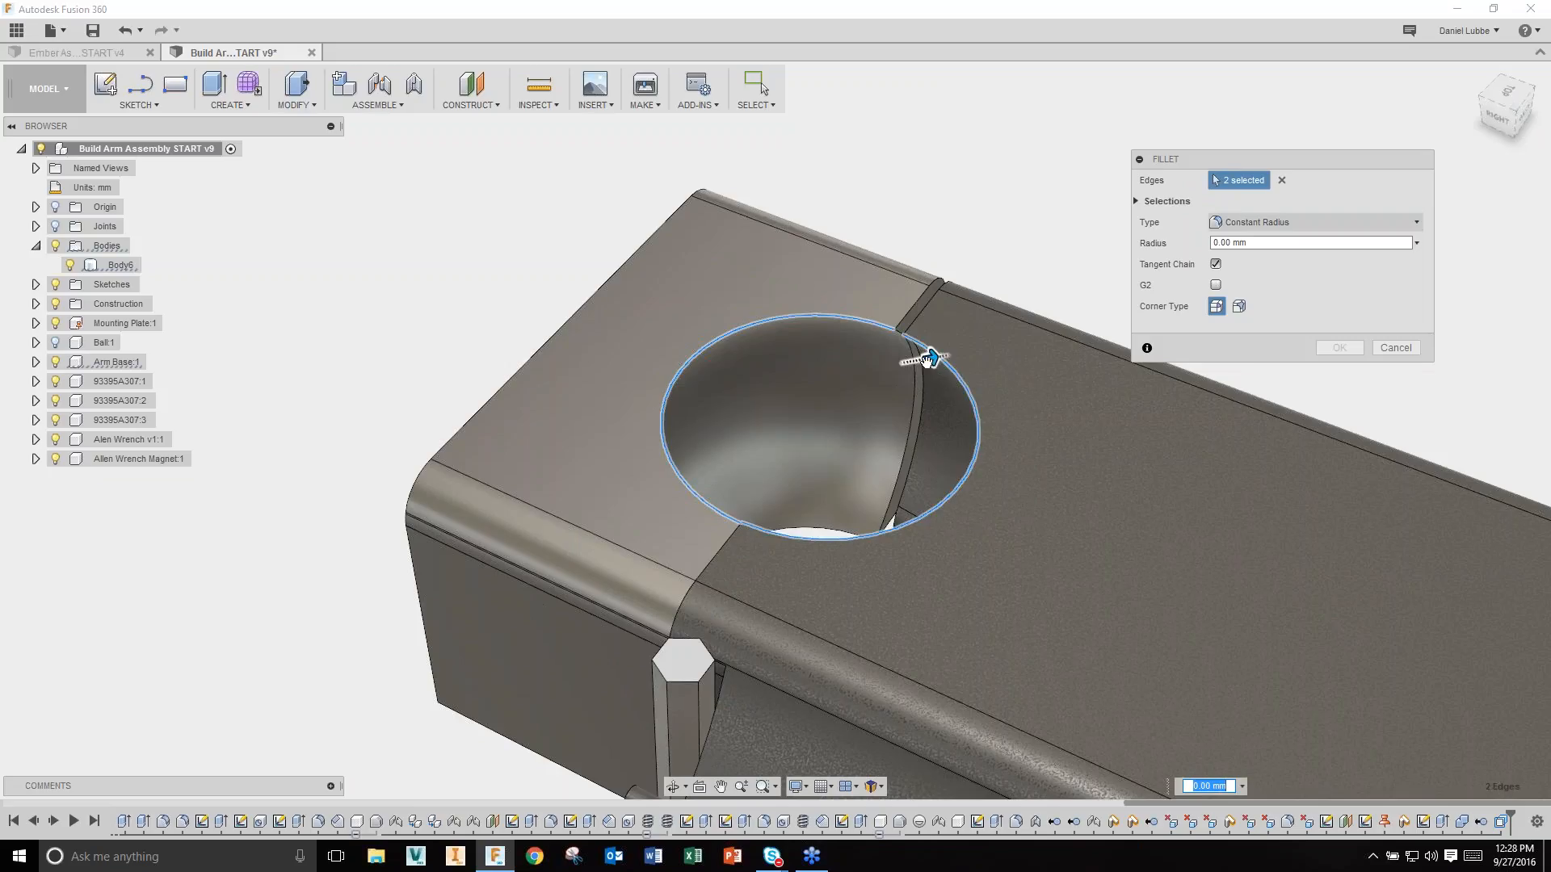
left_click_drag(929, 356, 962, 352)
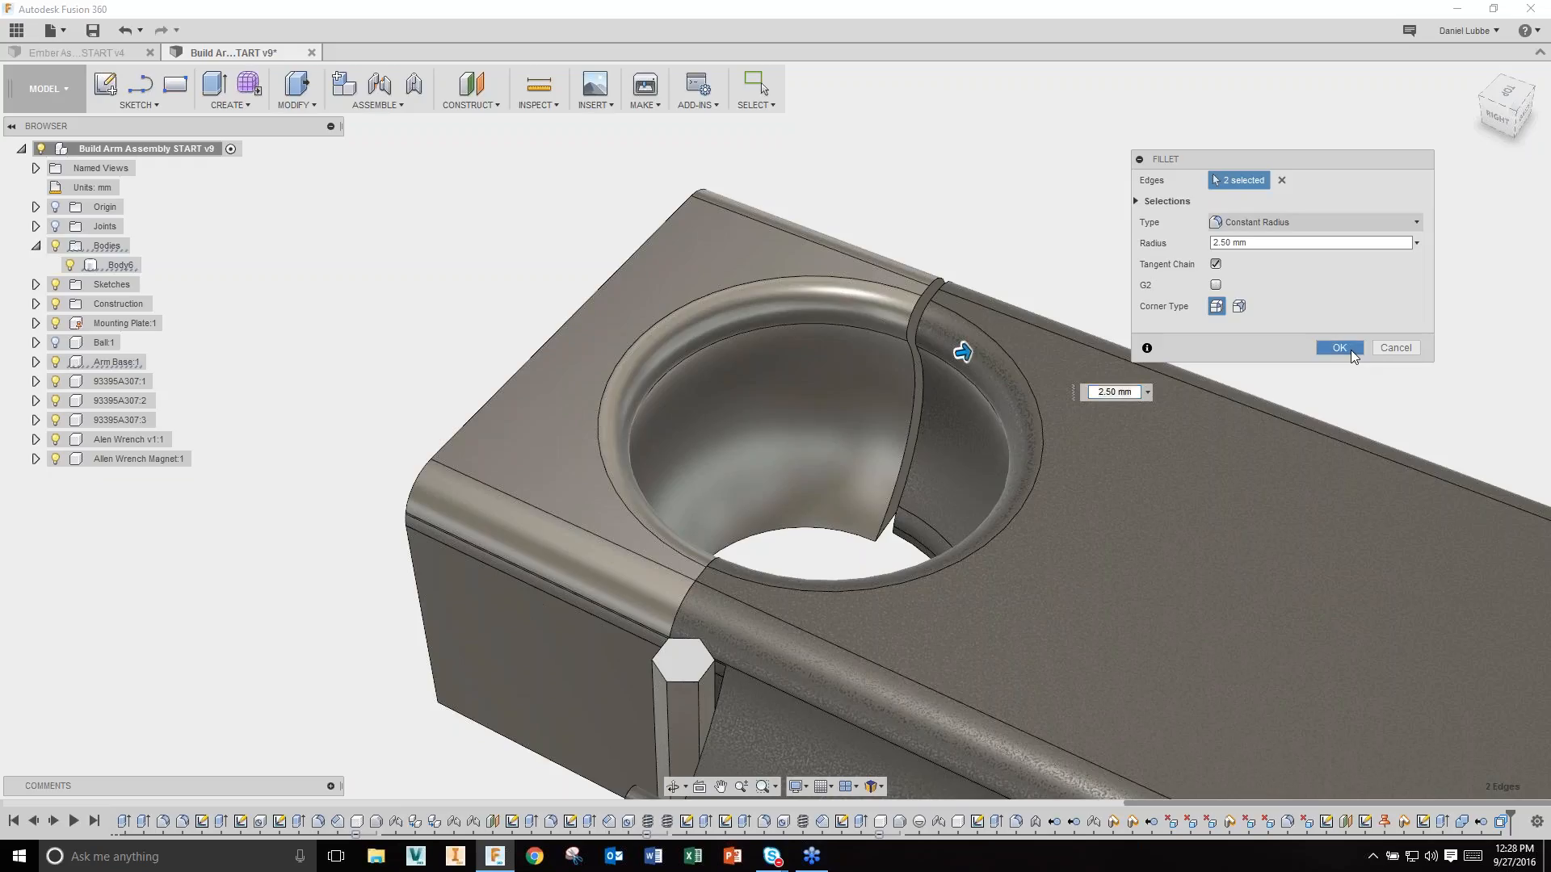
left_click(1340, 348)
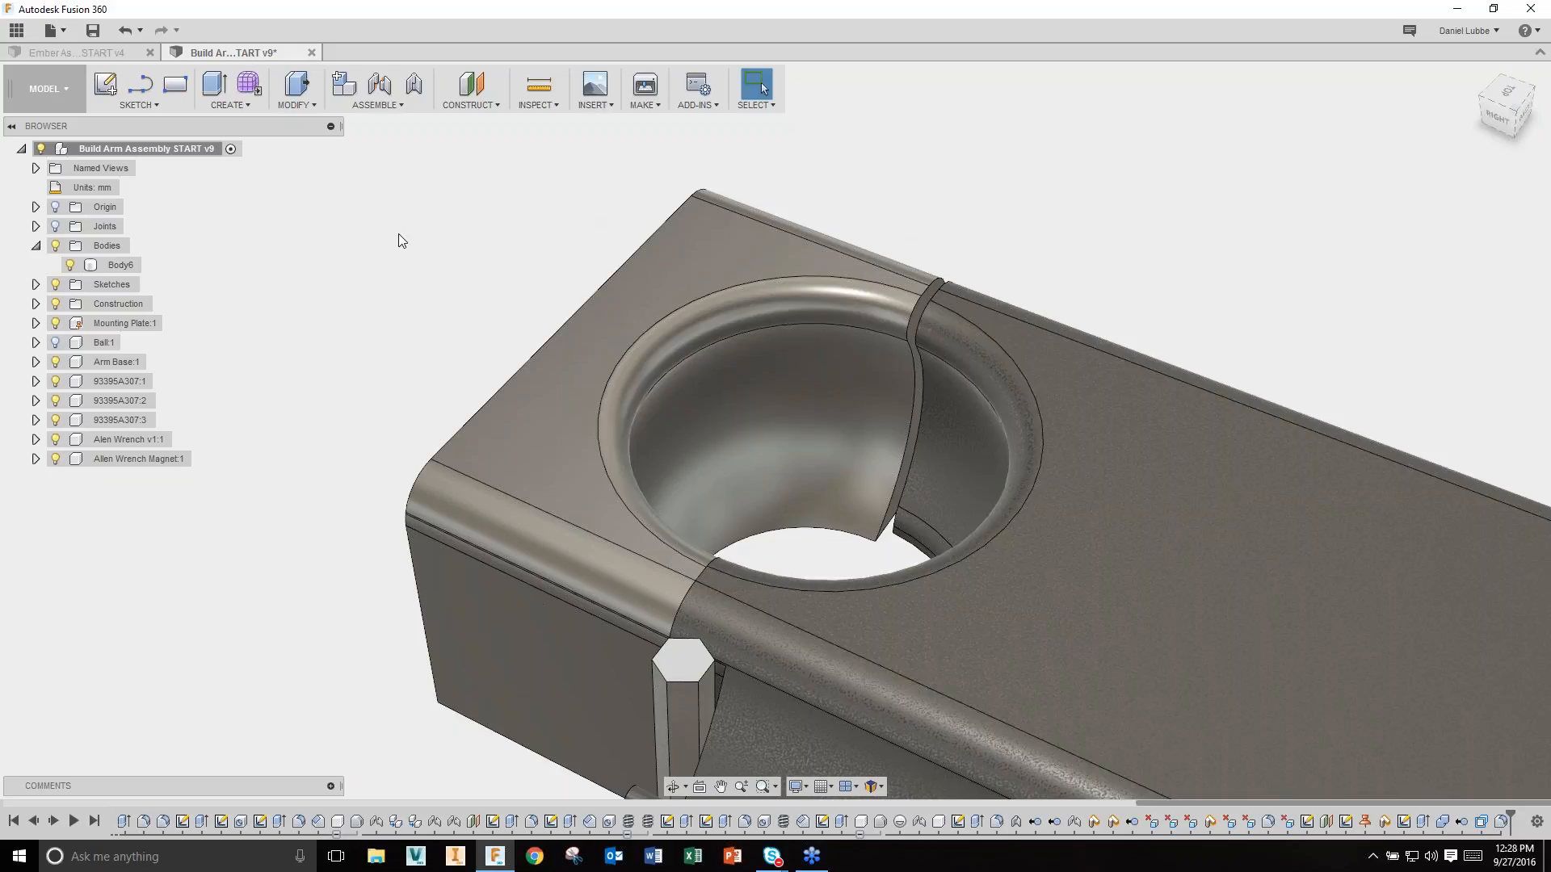
Step: Rename Body6 to 'Arm Cap'
left_click(119, 265)
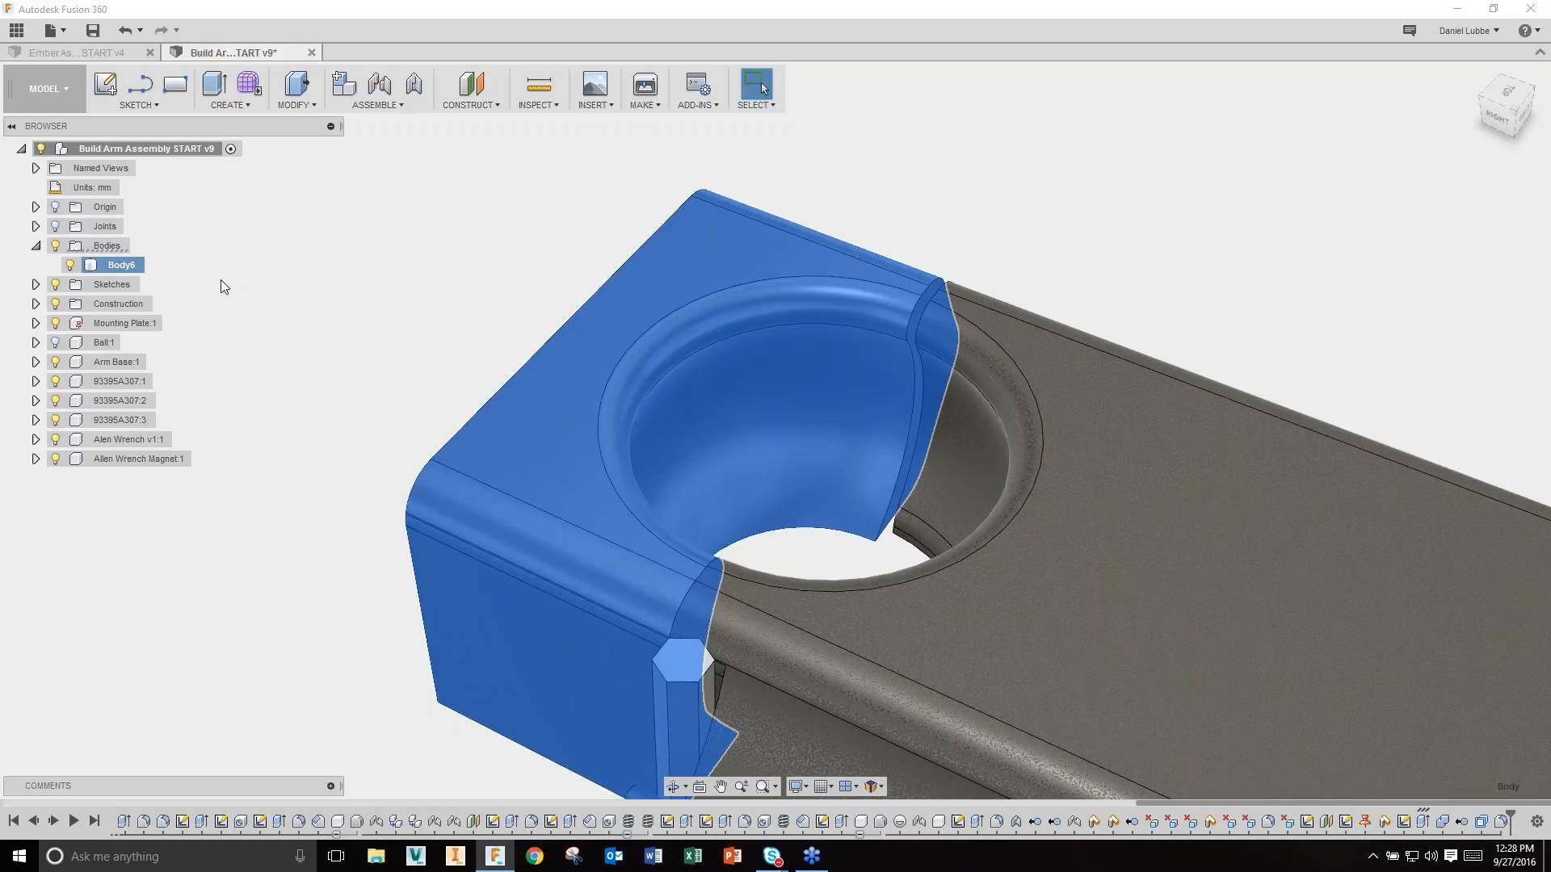
double_click(121, 266)
type("Arm Cap")
key("Return")
left_click(350, 347)
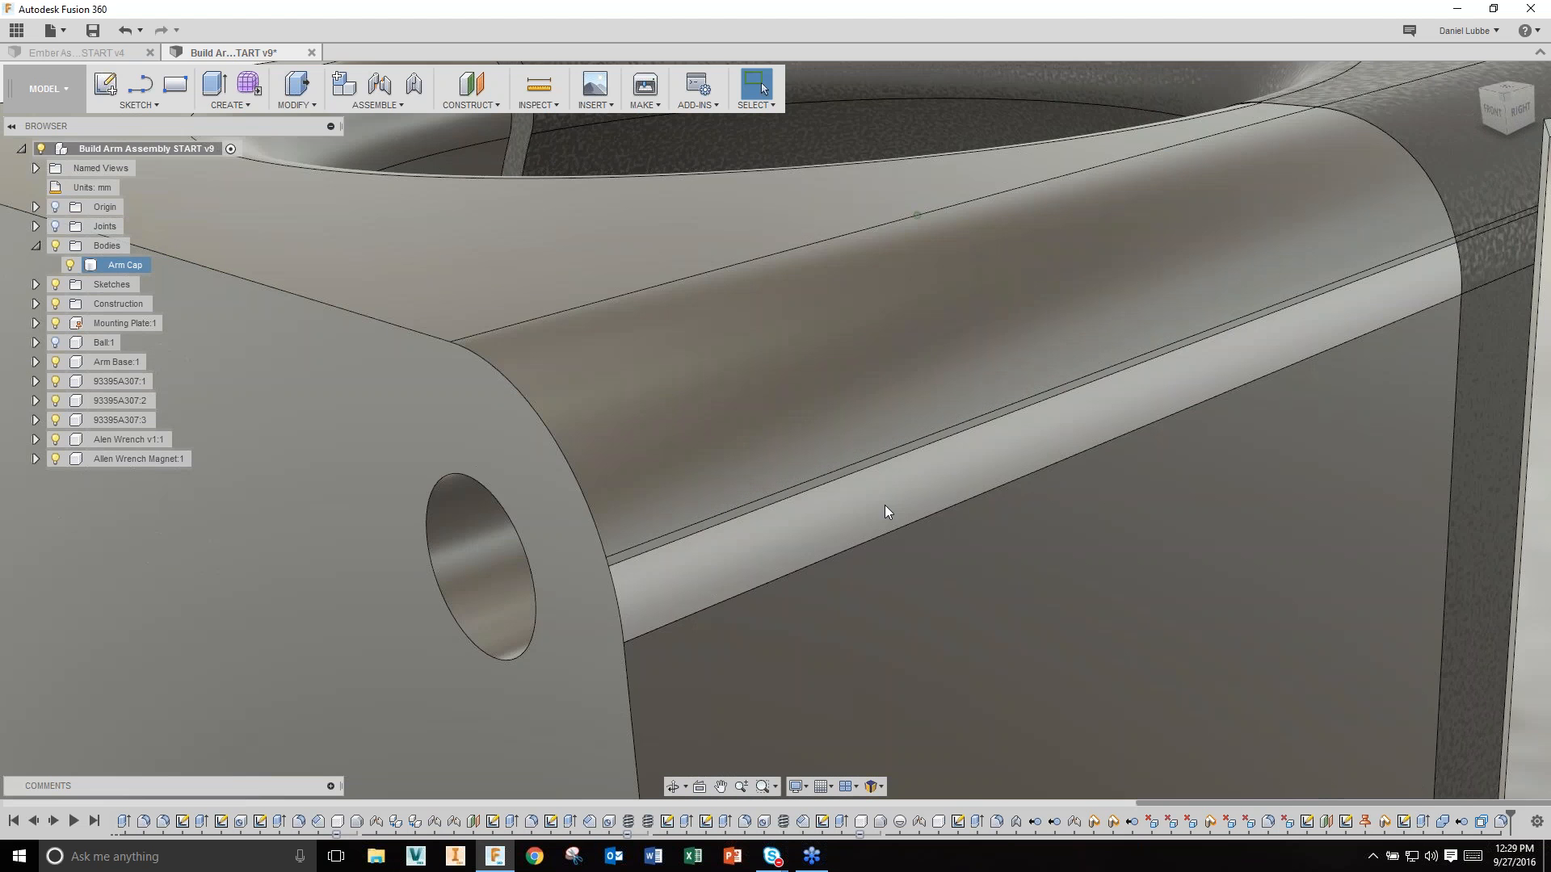
Step: Delete the rounded top, thin strip and lower curved faces from the cap's front edge
left_click(901, 418)
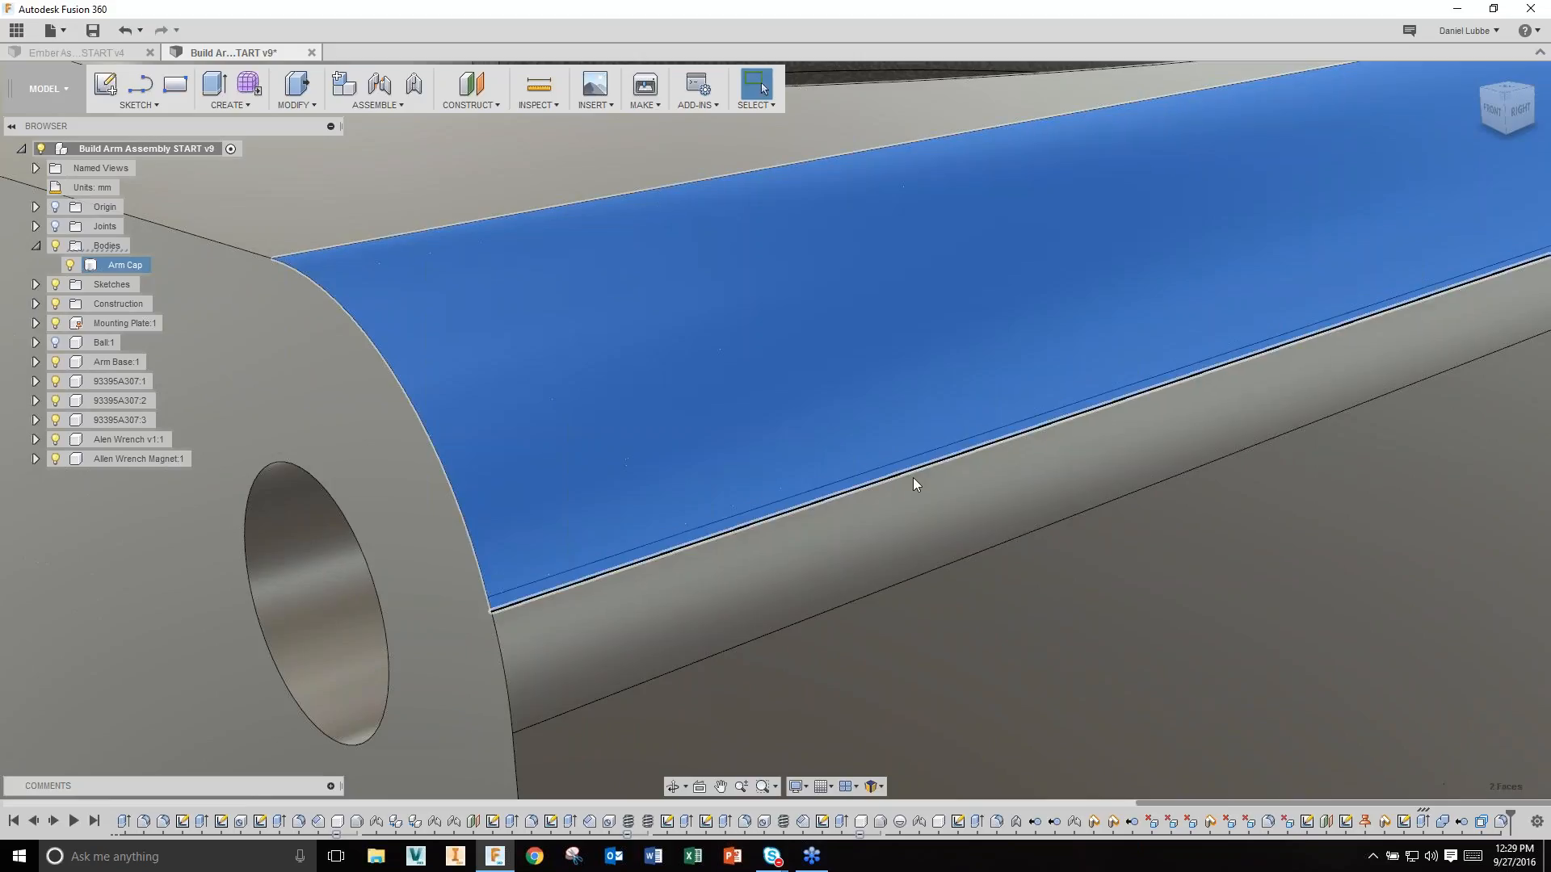
left_click(911, 463, "ctrl")
left_click(914, 506, "ctrl")
scroll(929, 460, "down", 10)
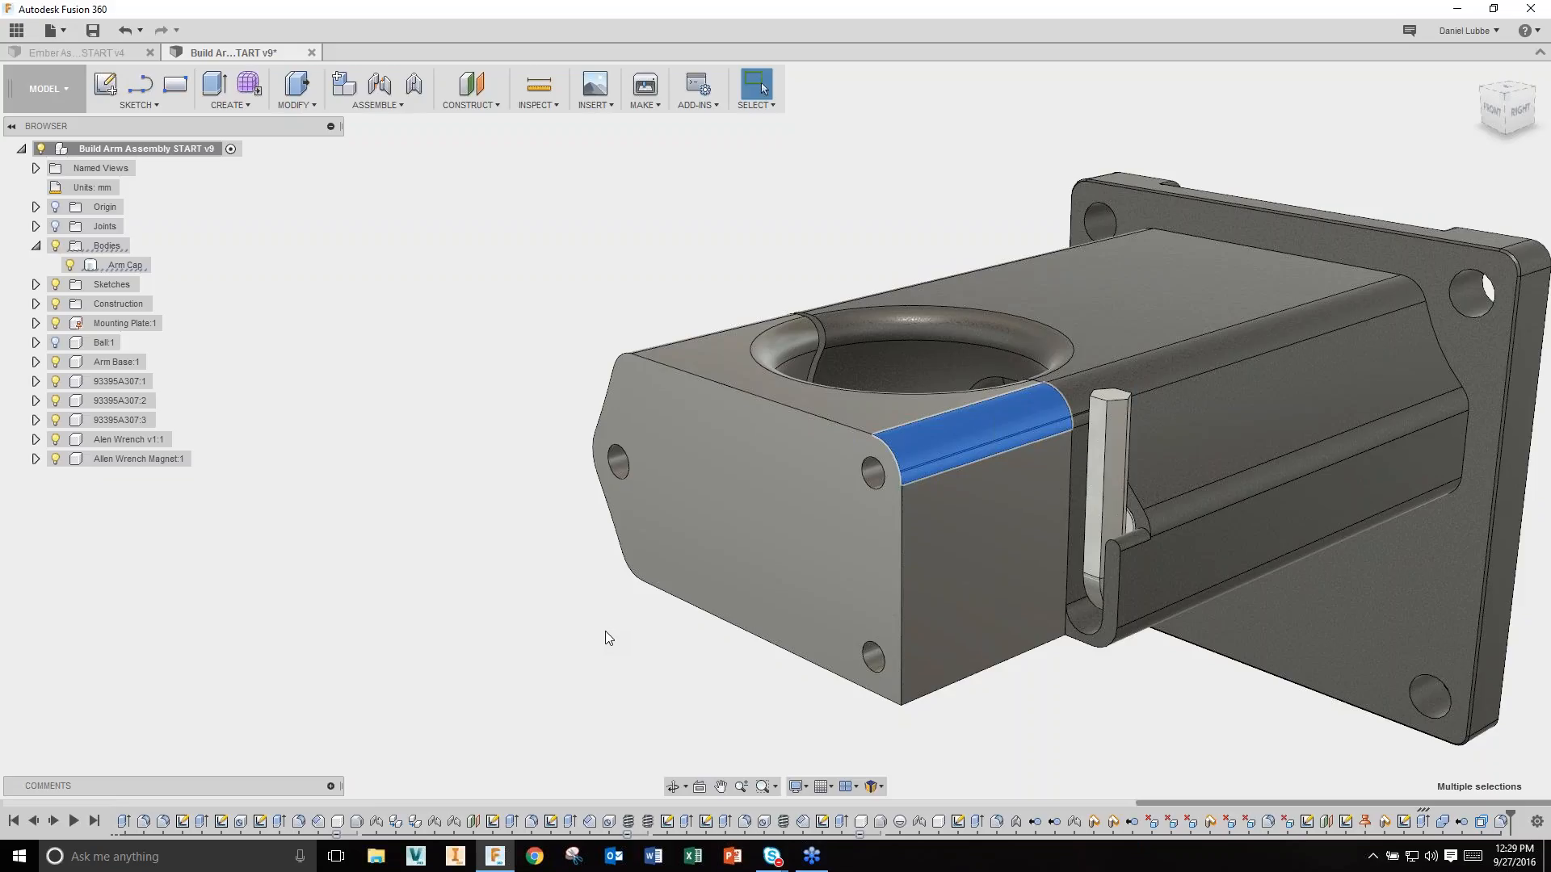
key("Delete")
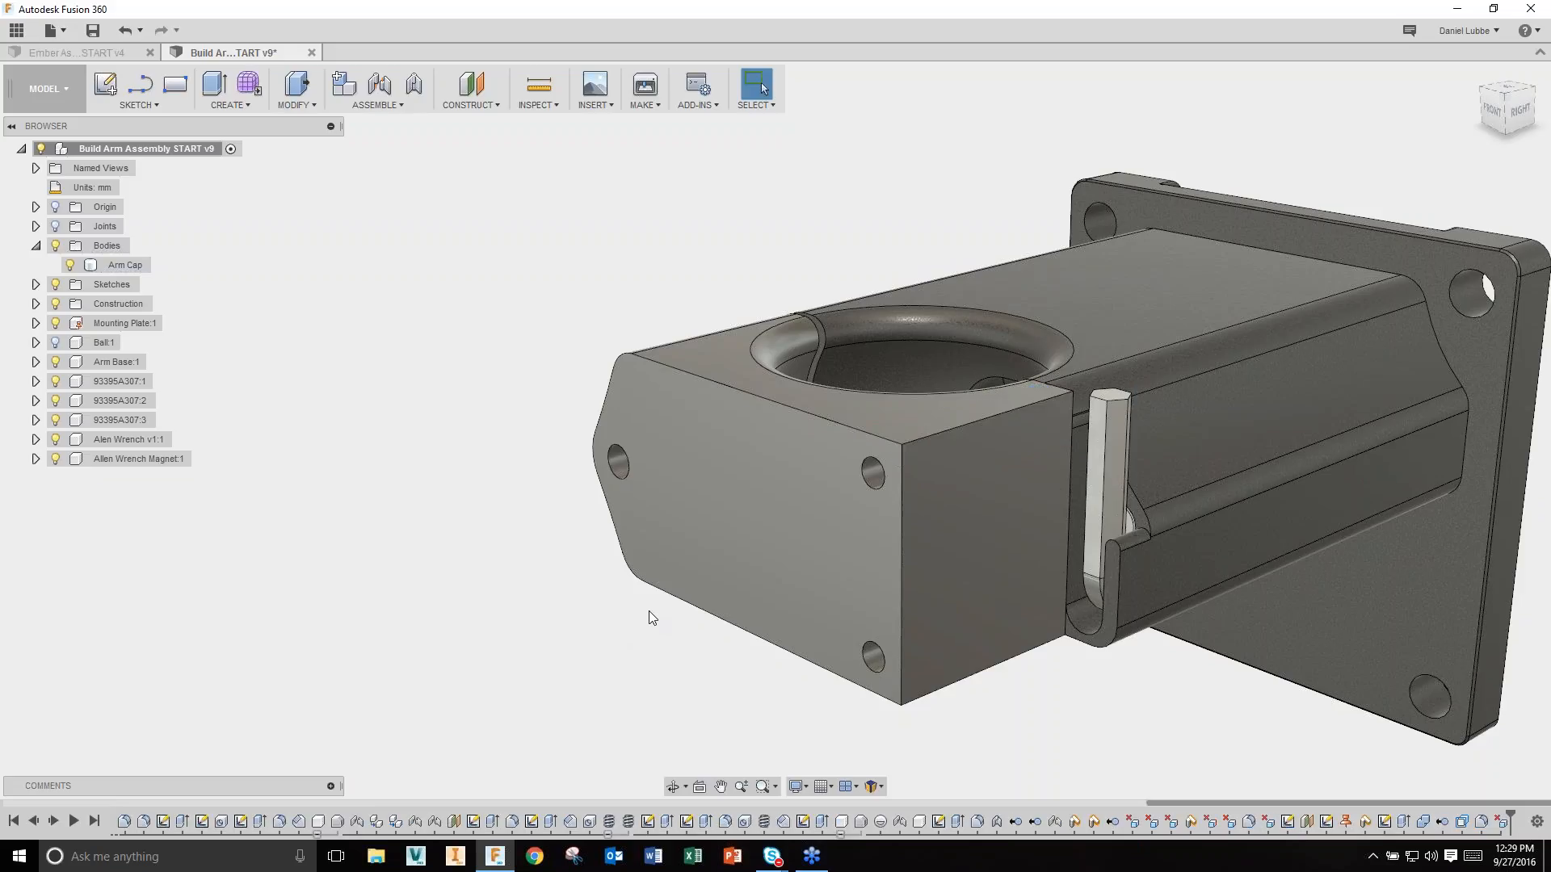
Step: Try deleting the side hole face, then undo so the hole remains
middle_click_drag(672, 596, 636, 594)
left_click(821, 478)
key("Delete")
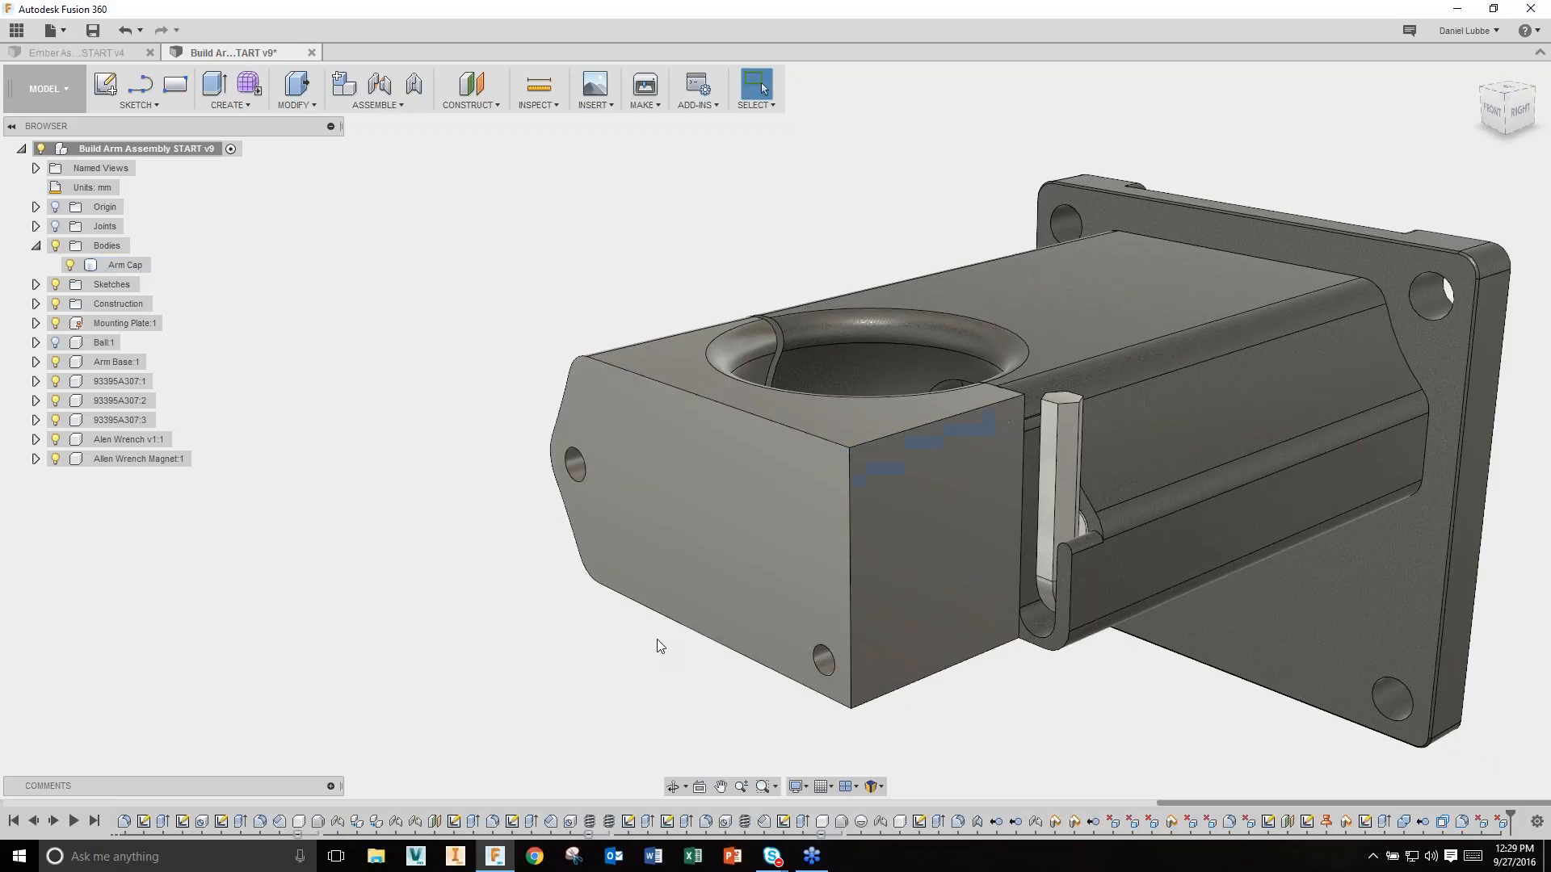
key("ctrl+z")
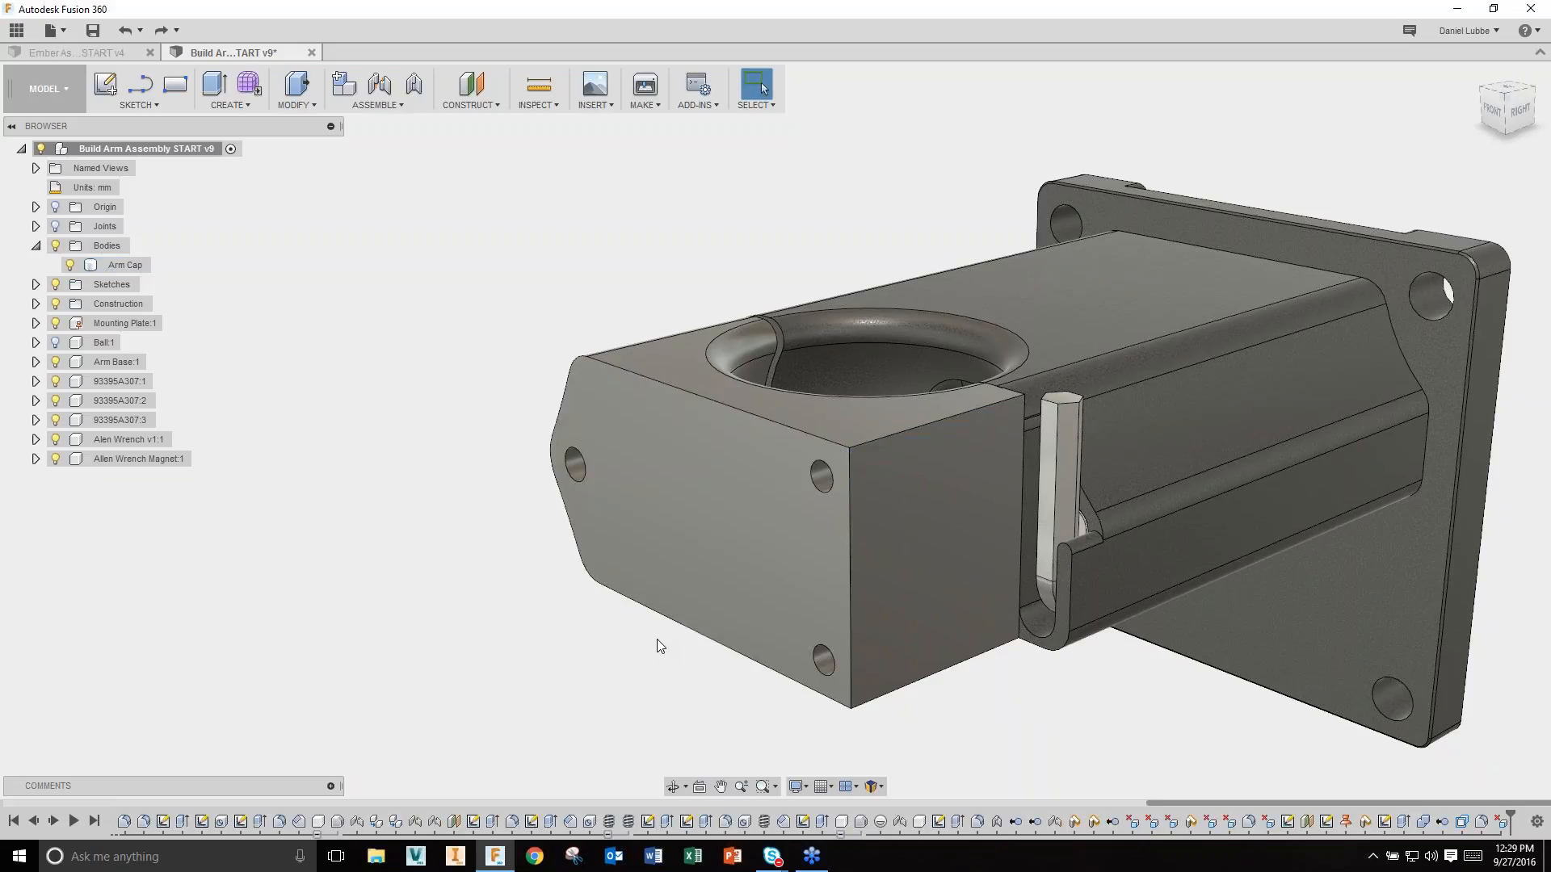
Step: Fillet the Arm Cap's top and bottom front edges with a 5 mm radius
right_click(428, 529)
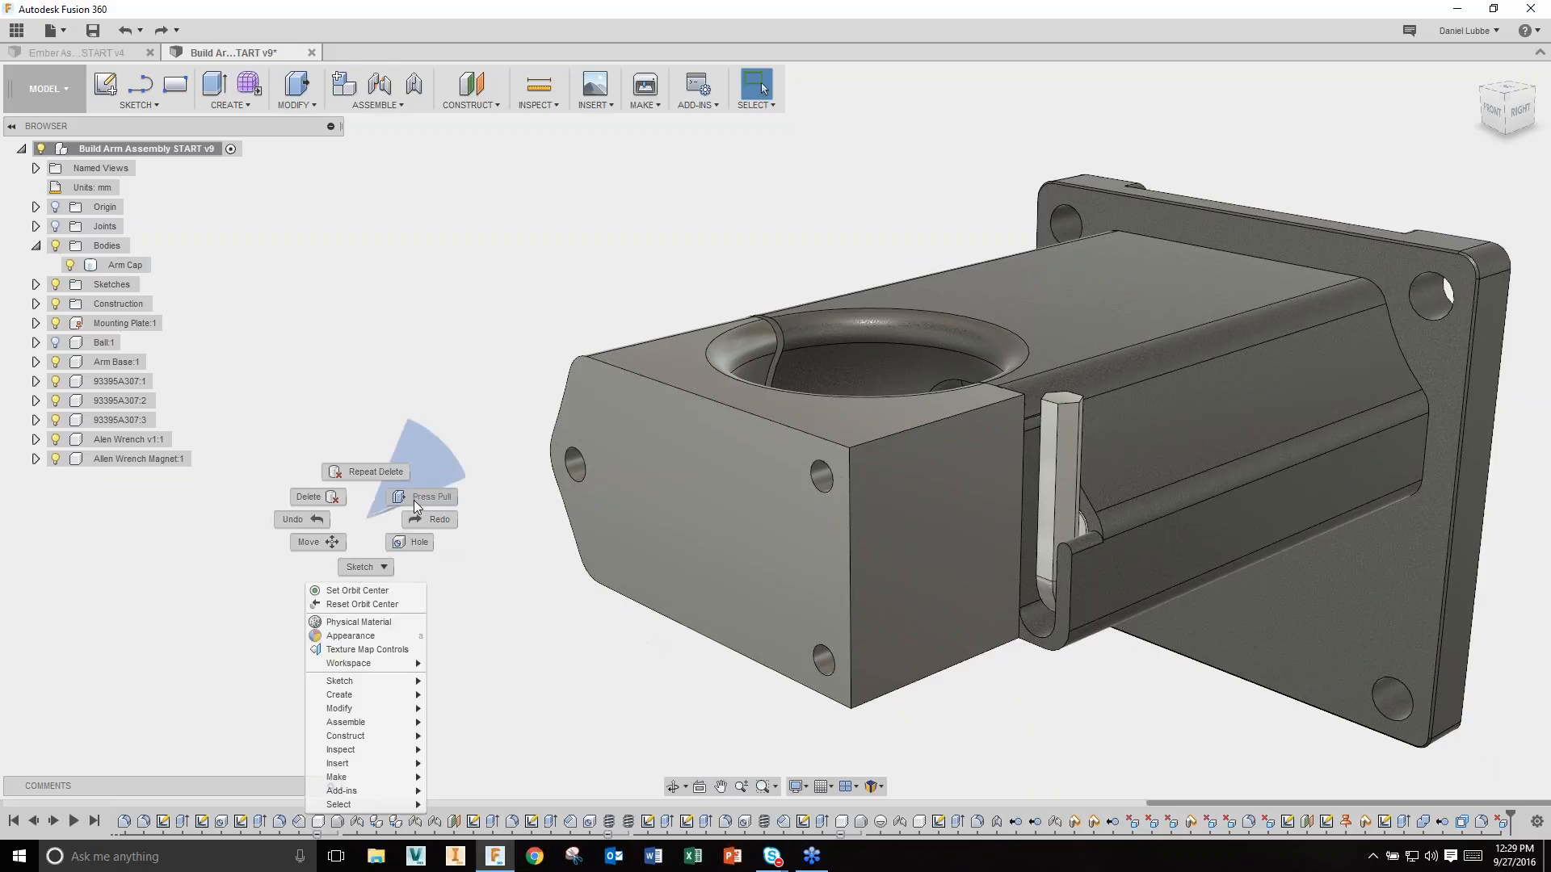
left_click(412, 500)
left_click(898, 437)
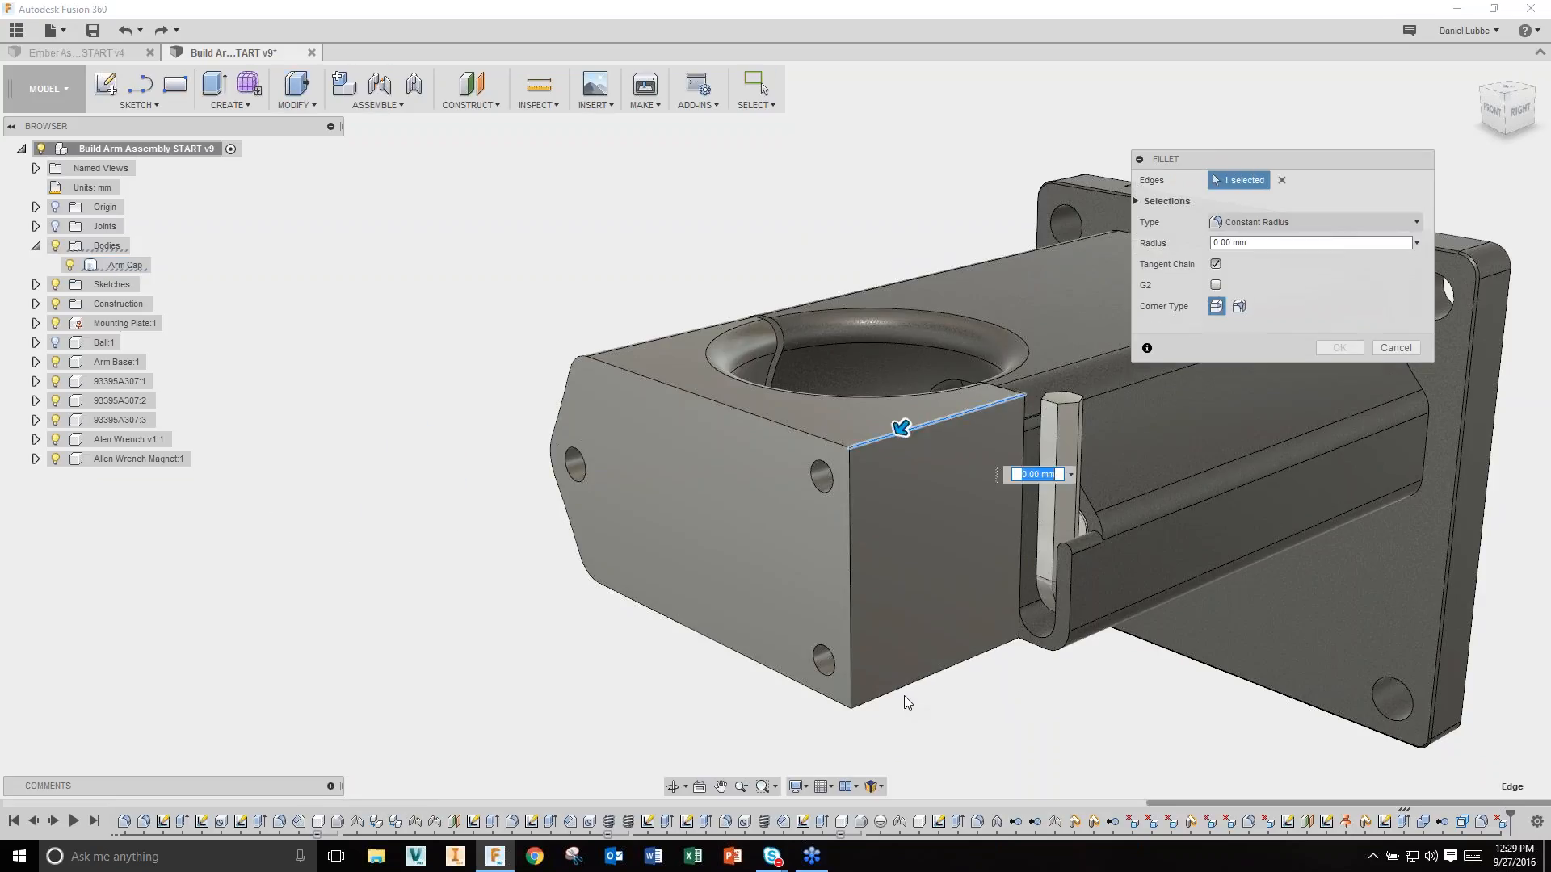
left_click(896, 687)
left_click_drag(899, 692, 893, 682)
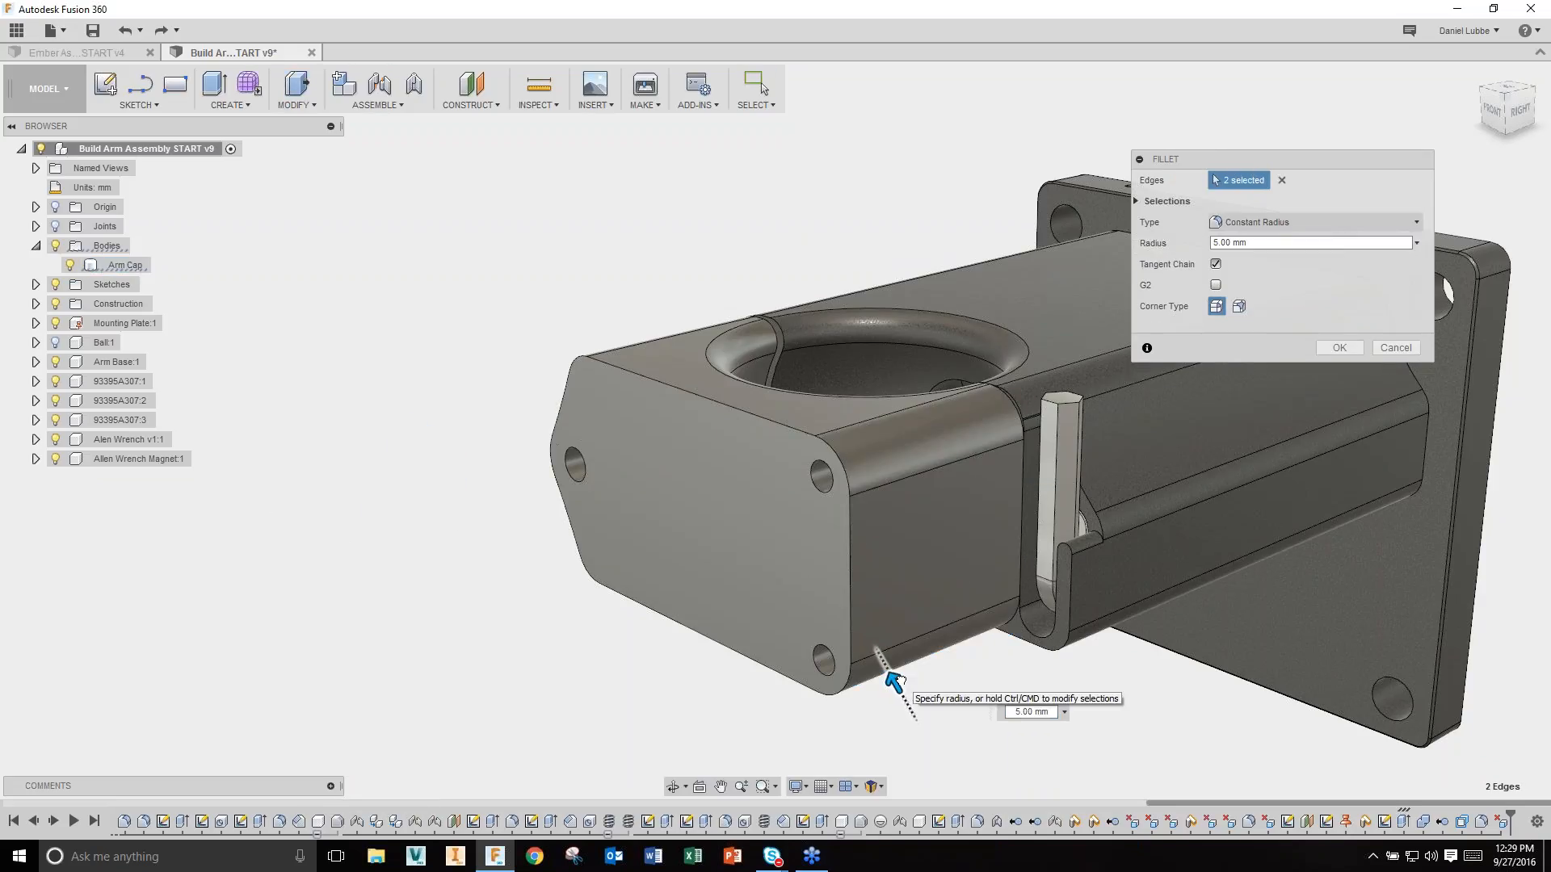
key("Return")
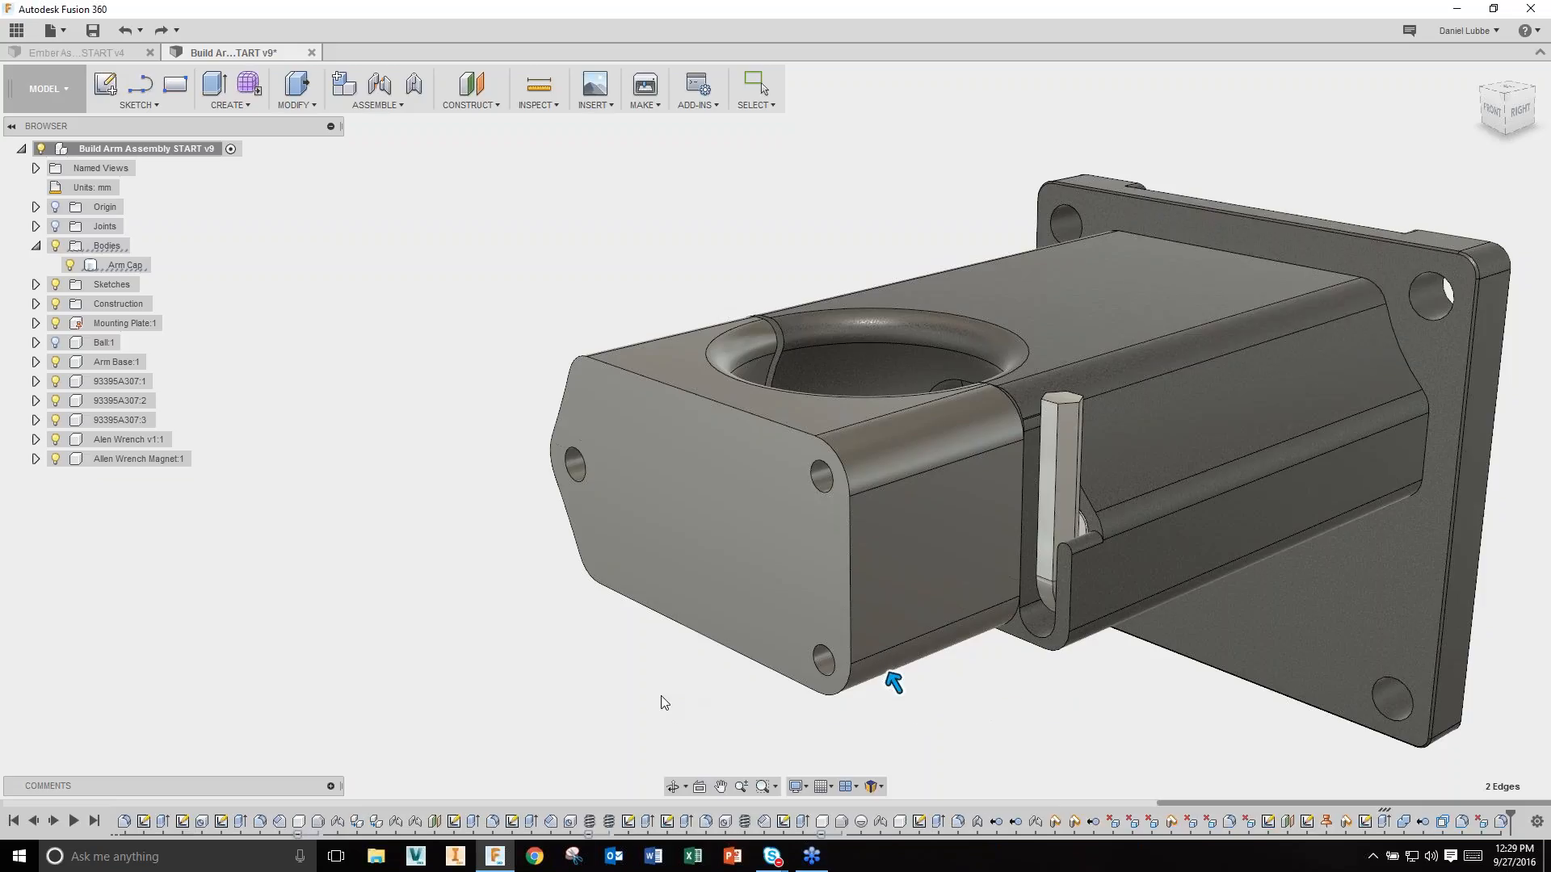
middle_click_drag(658, 701, 875, 692, "shift")
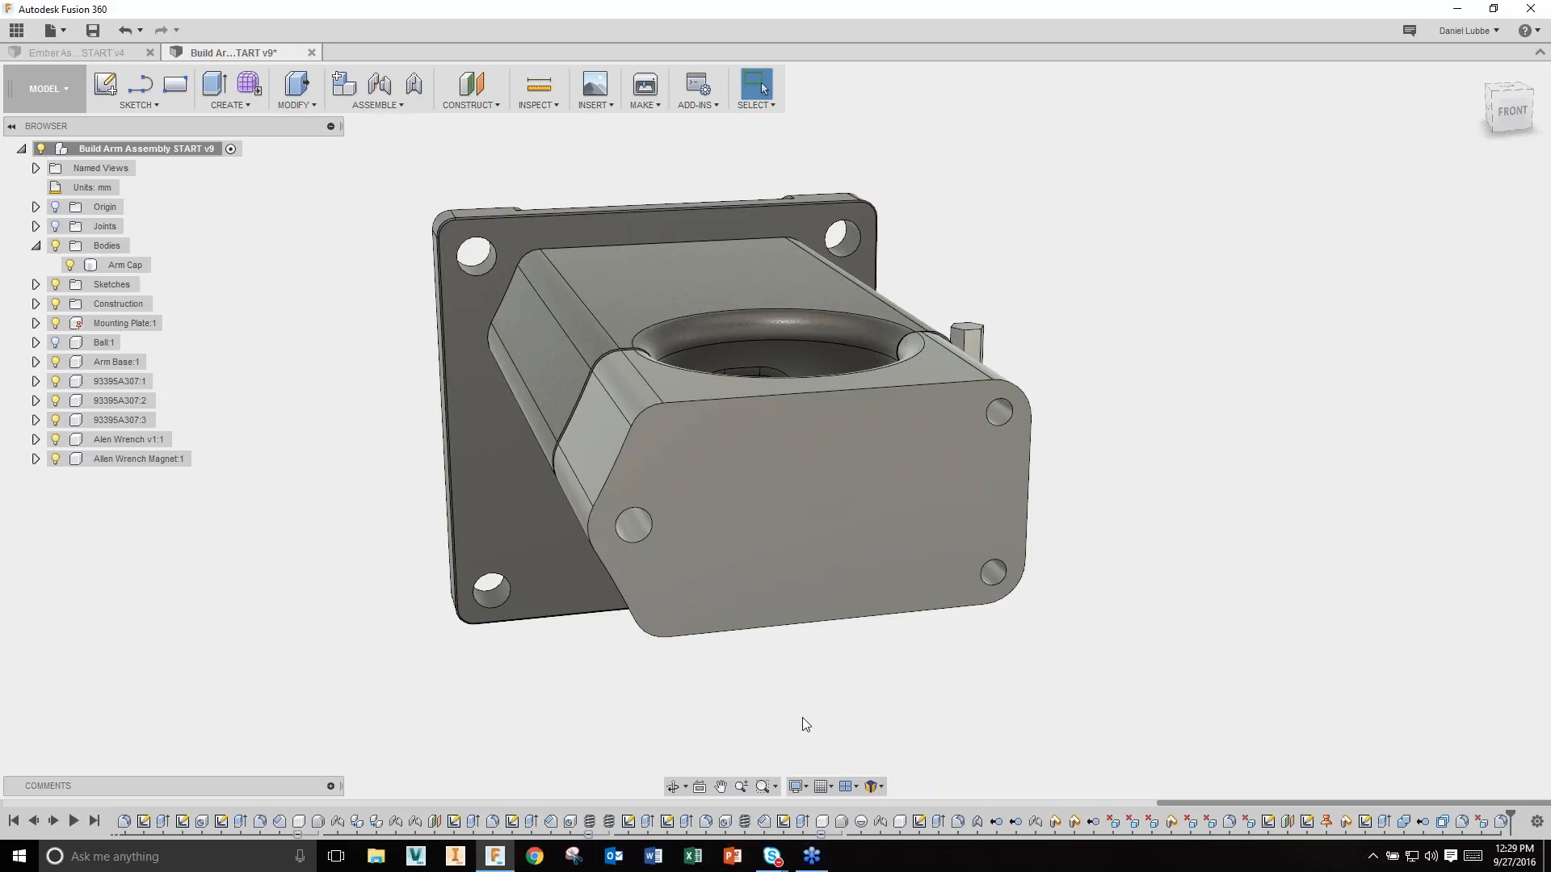
Step: Sketch a 12 mm diameter circle centred on the side hole of the cap's end face
left_click(743, 559)
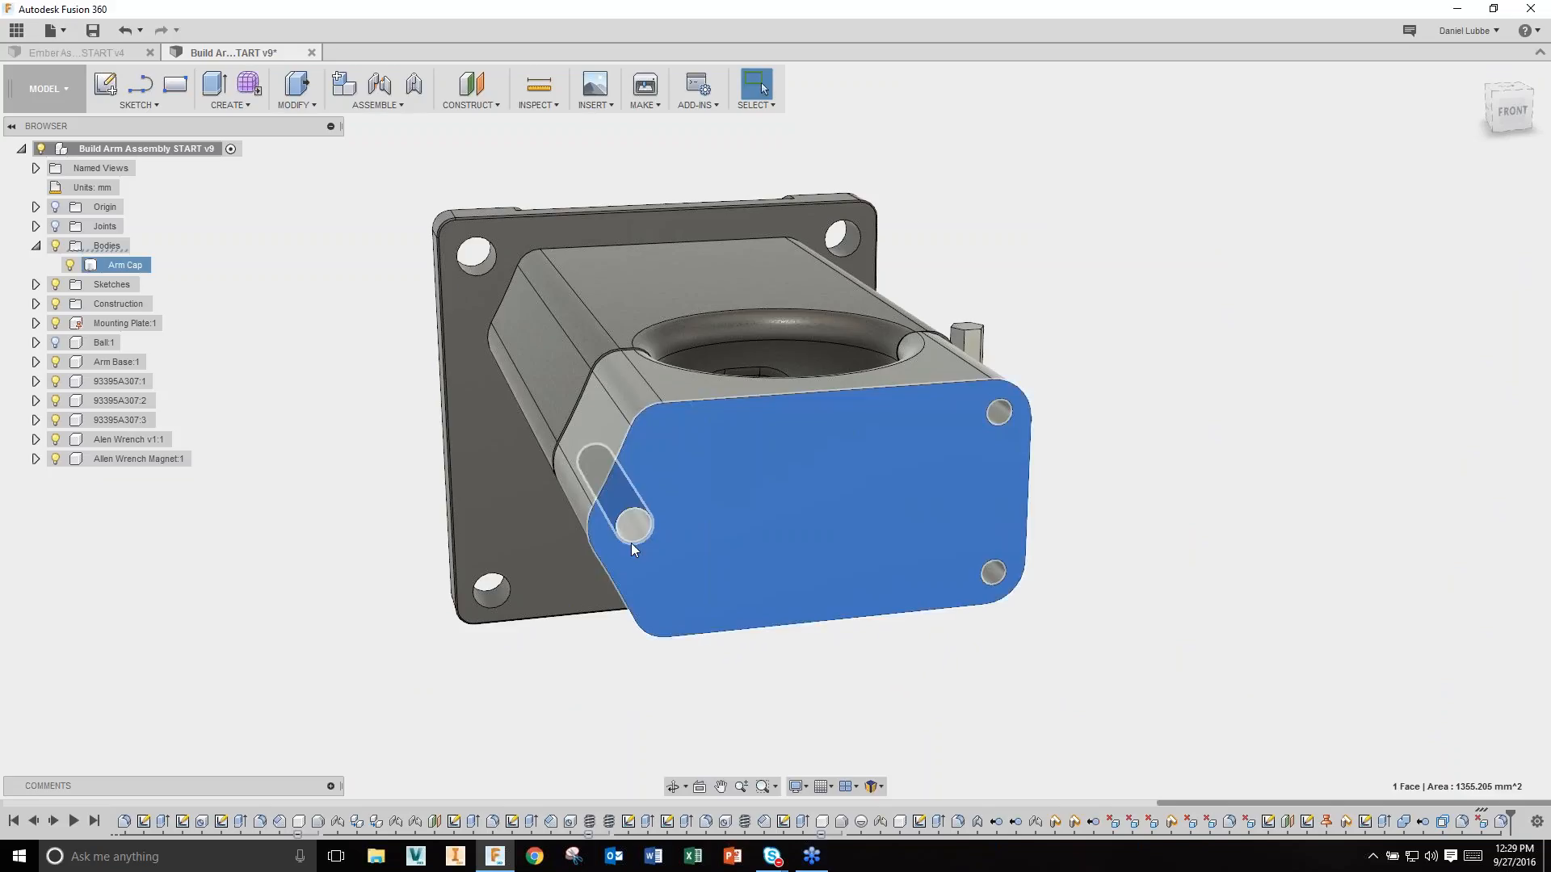
right_click(376, 510)
left_click(376, 557)
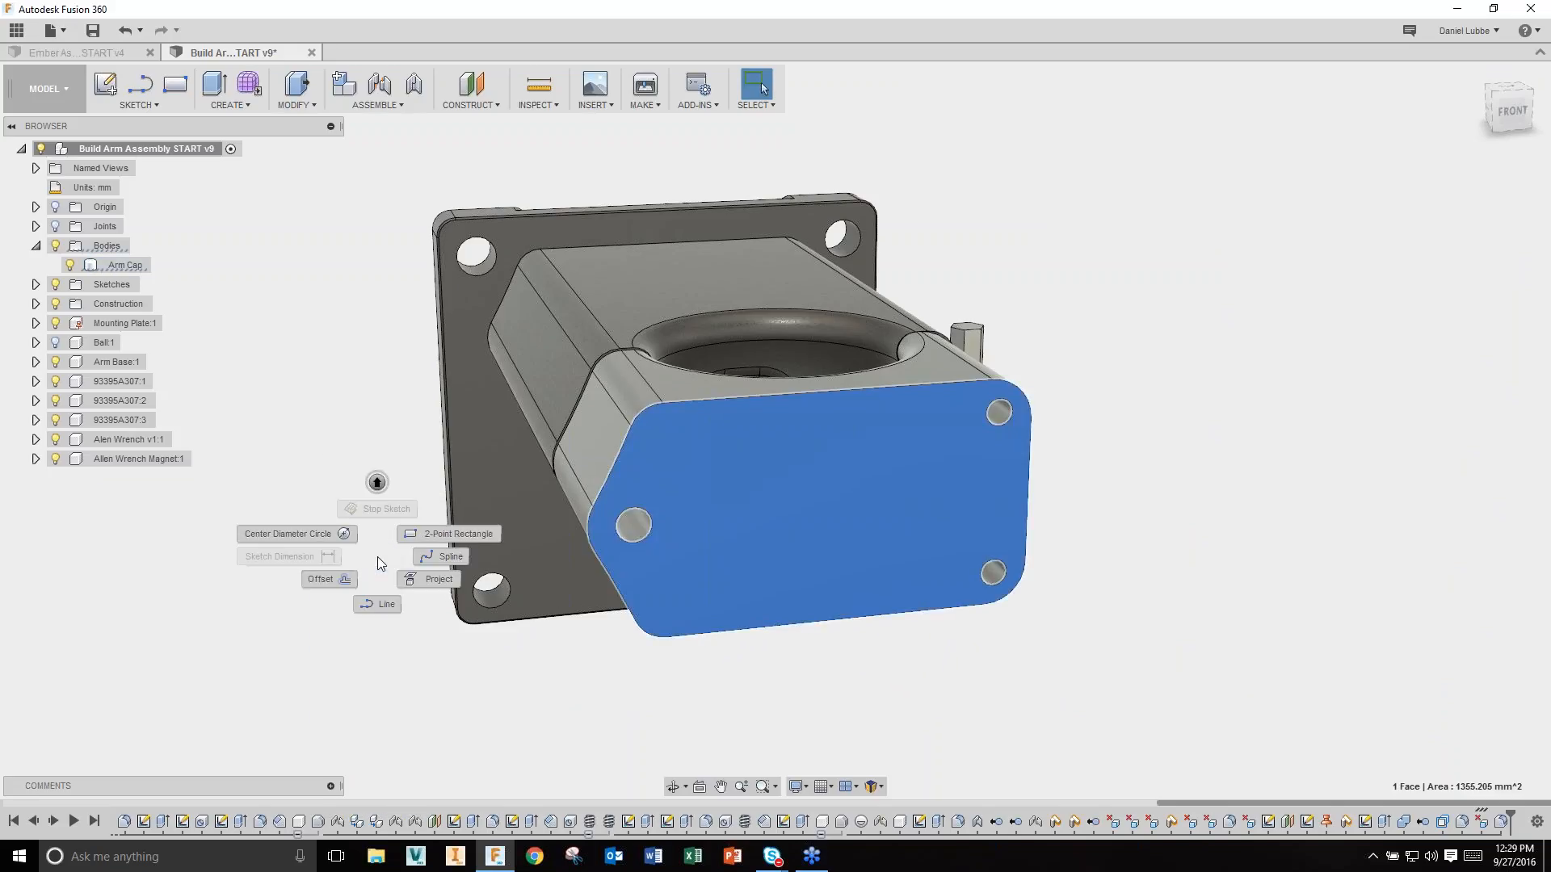
left_click(283, 531)
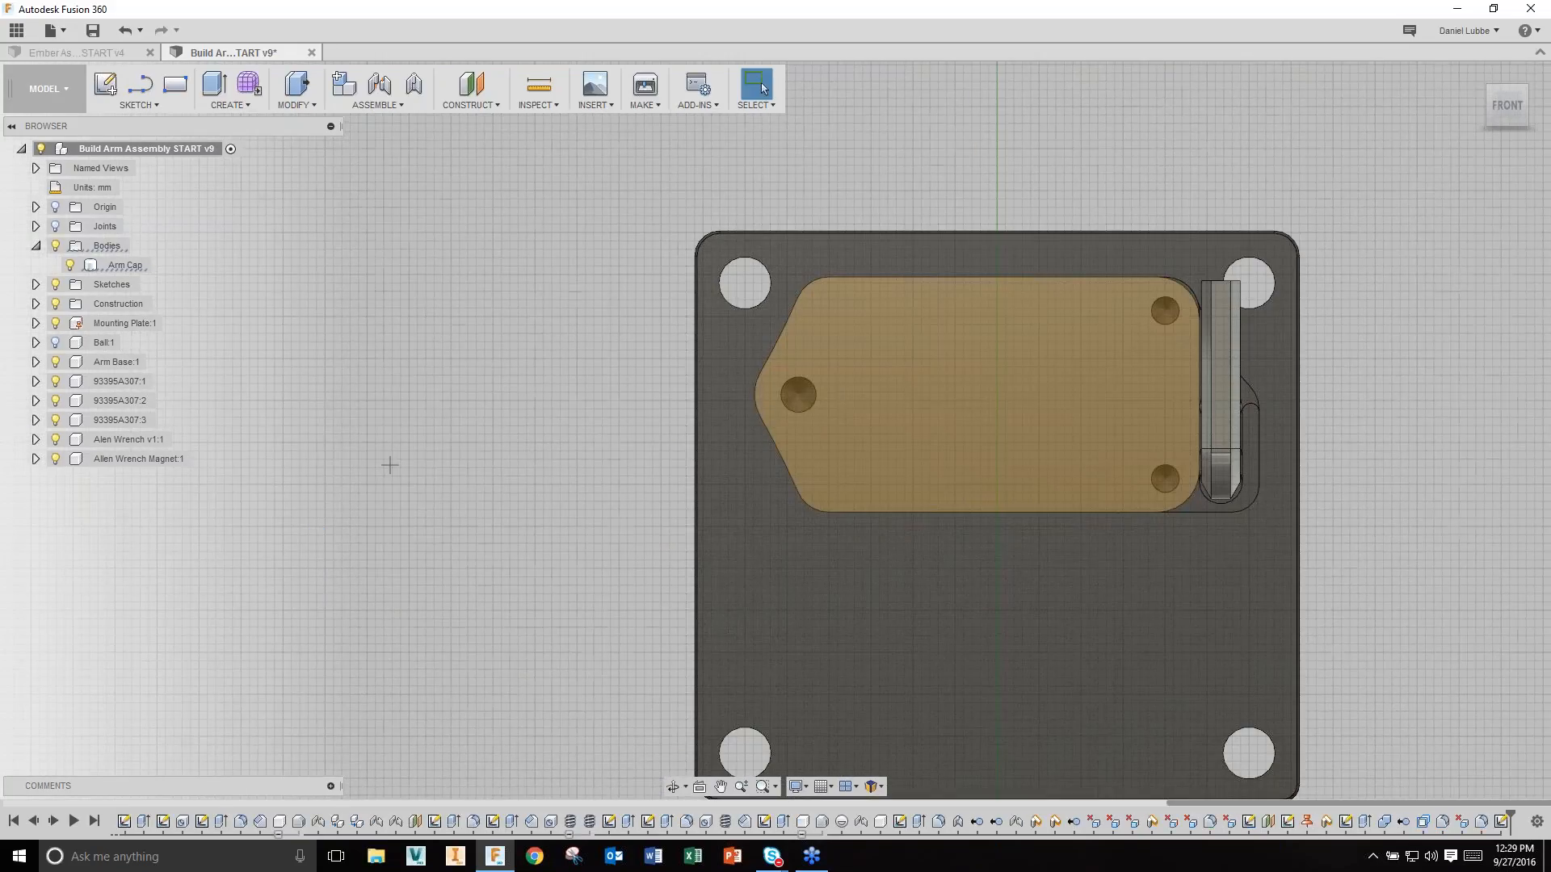
left_click(798, 395)
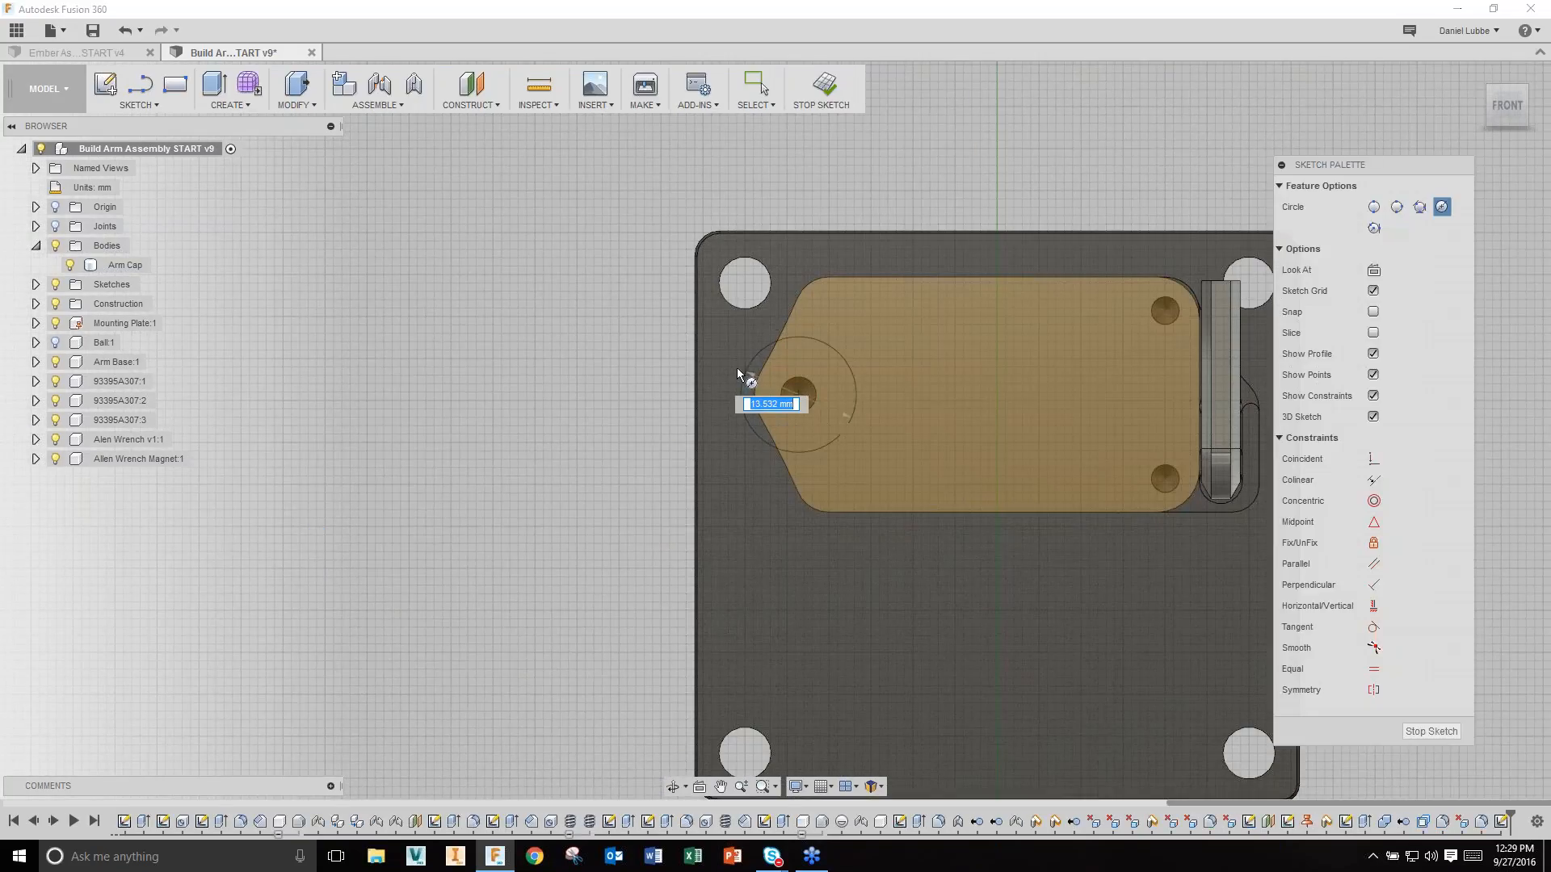
left_click(736, 364)
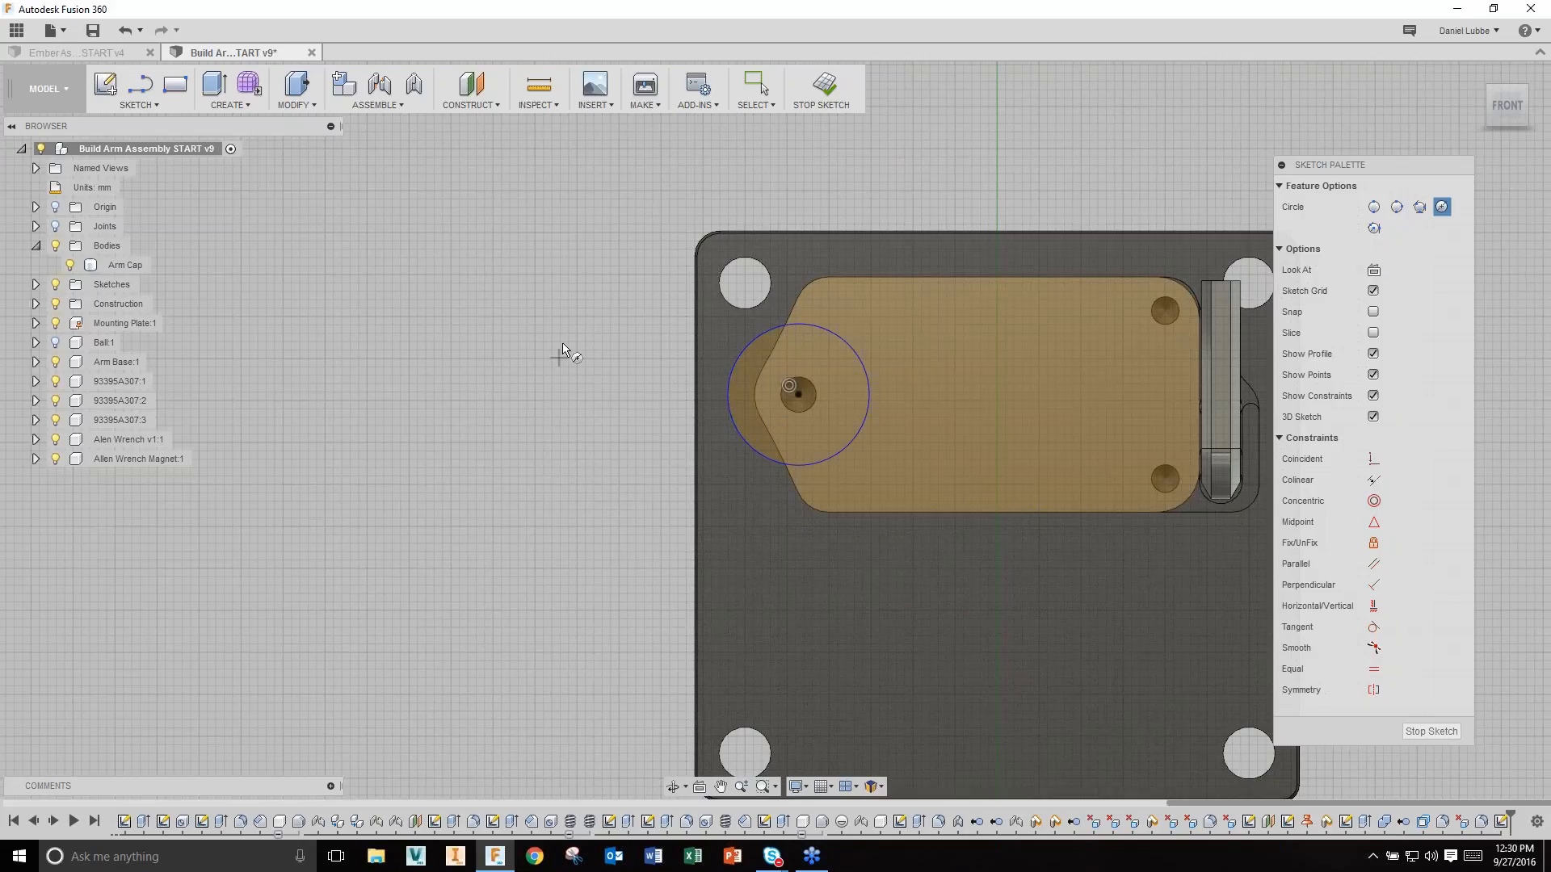
right_click(563, 305)
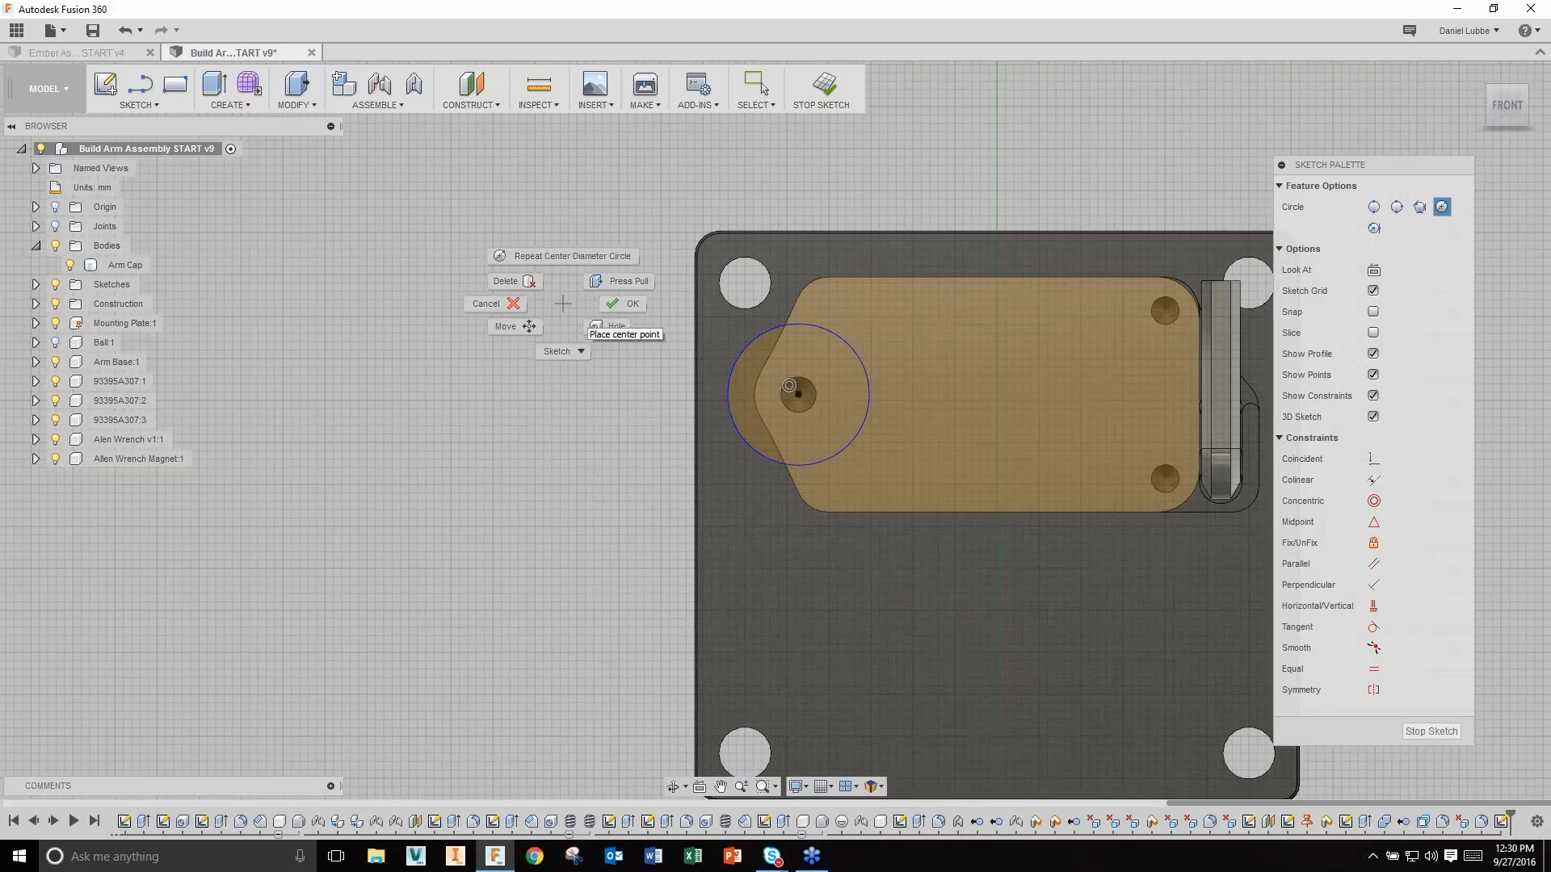
left_click(563, 350)
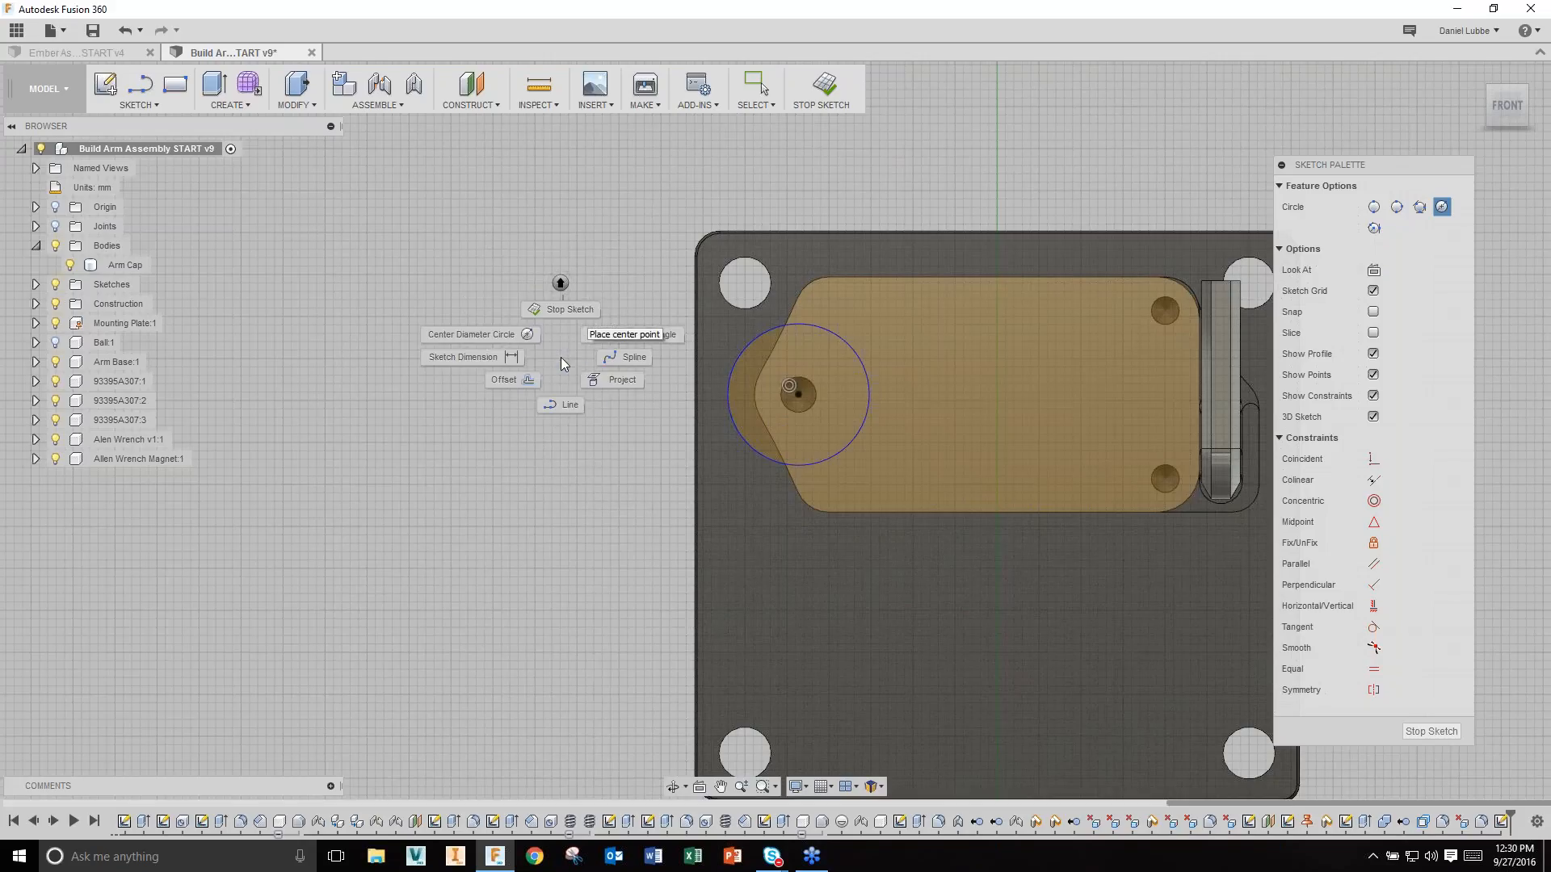
left_click(552, 357)
mouse_move(559, 258)
right_mouse_down()
mouse_move(560, 357)
mouse_move(489, 355)
right_mouse_up()
left_click(737, 357)
left_click(661, 323)
type("12")
key("Return")
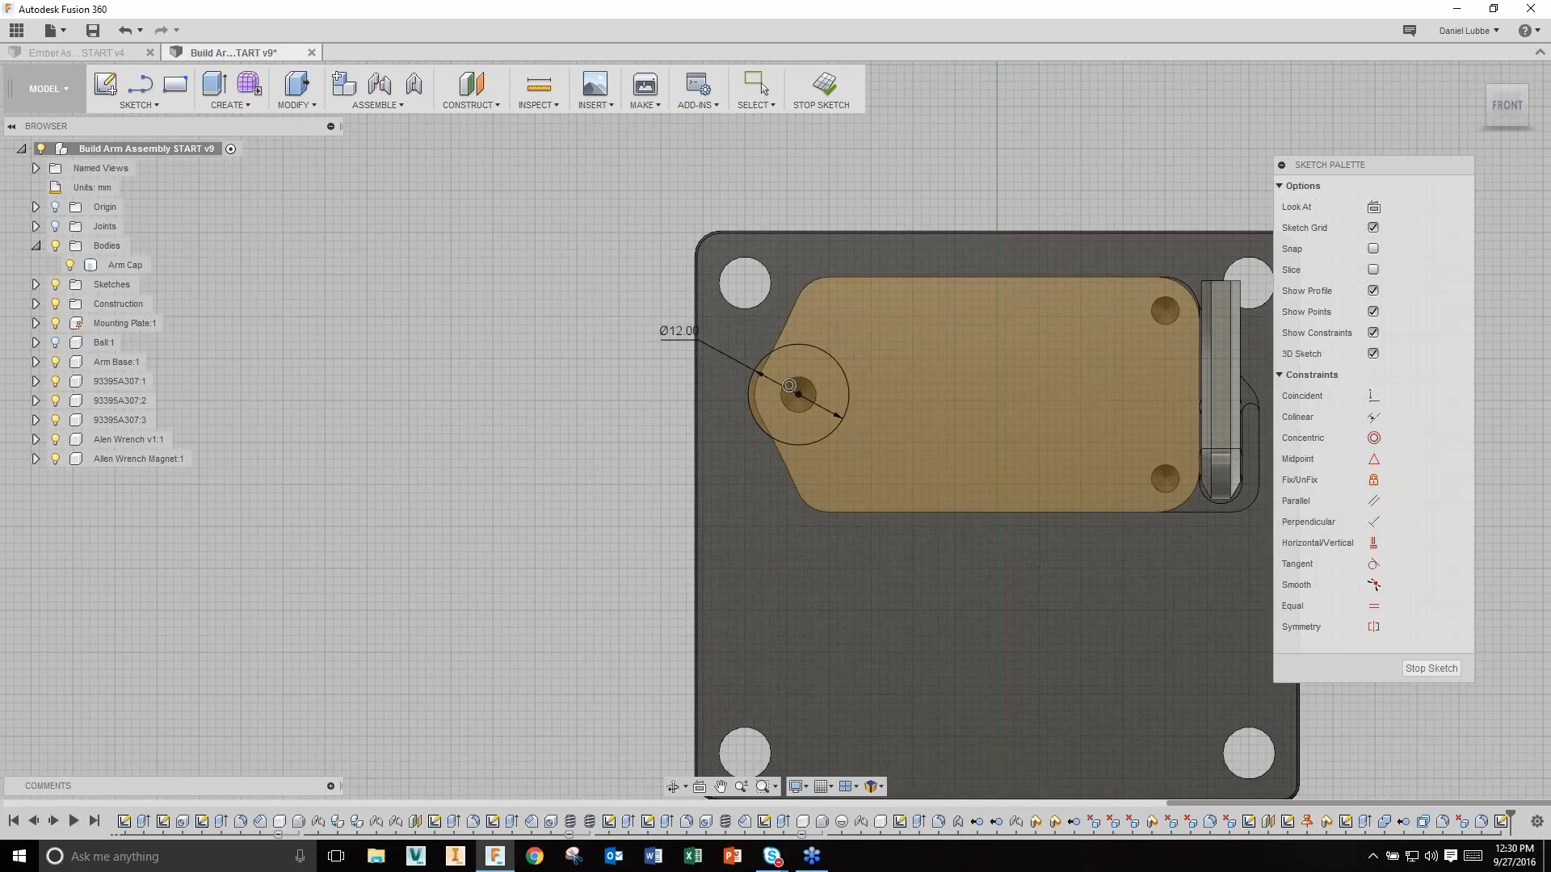
Step: Cut the 12 mm circle profile -10 mm into the Arm Cap
right_click(523, 449)
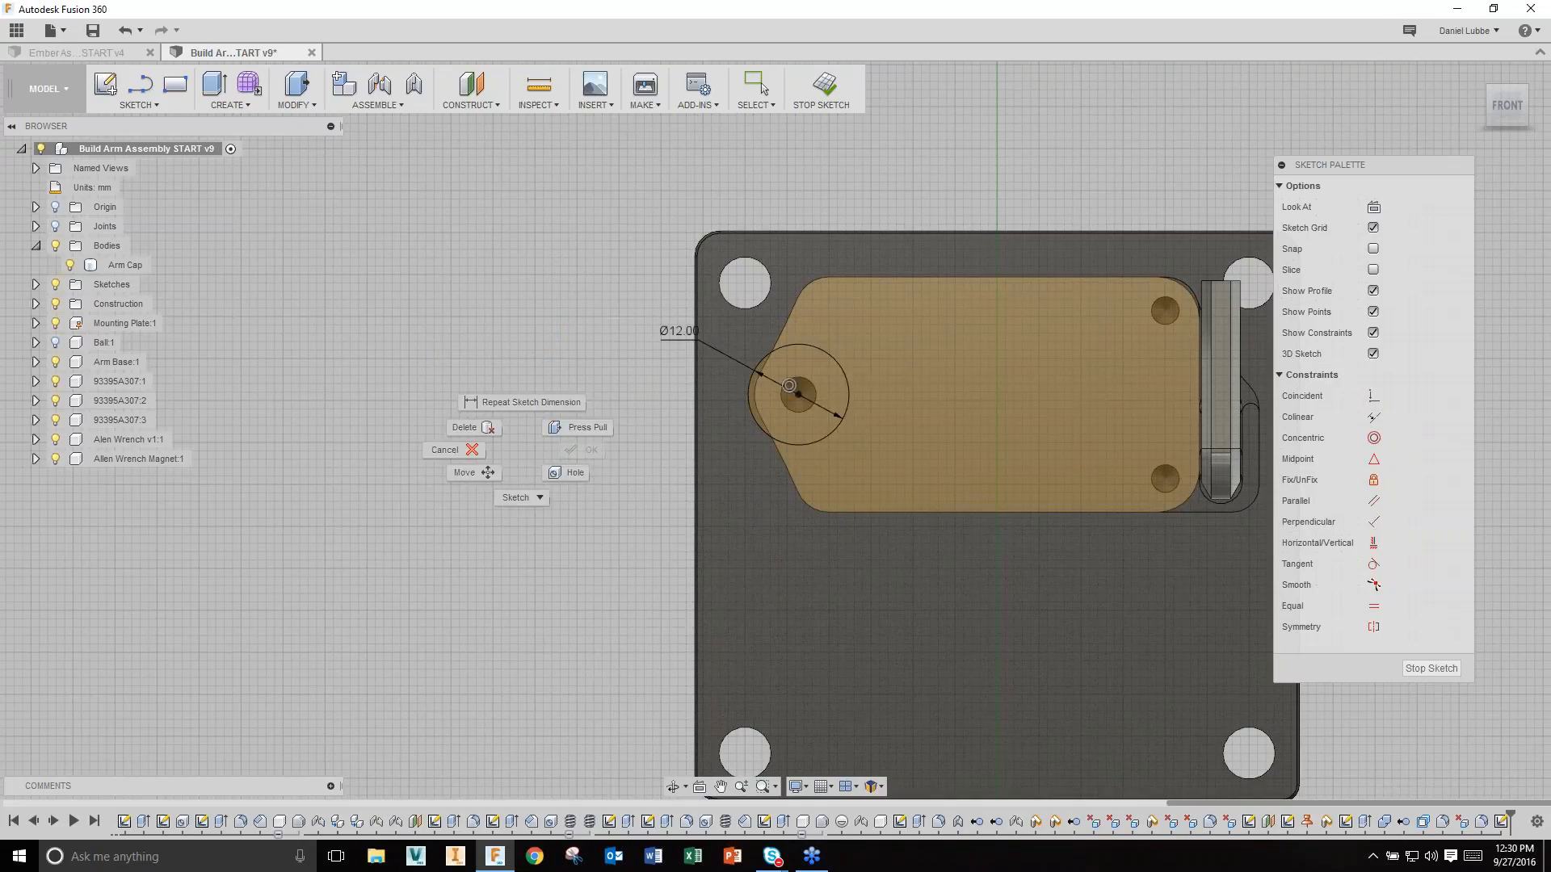
left_click(578, 426)
left_click(642, 501)
left_click_drag(662, 514, 638, 488)
type("-10")
key("Return")
middle_click_drag(1048, 602, 1146, 572, "shift")
right_click(1146, 572)
left_click(1169, 546)
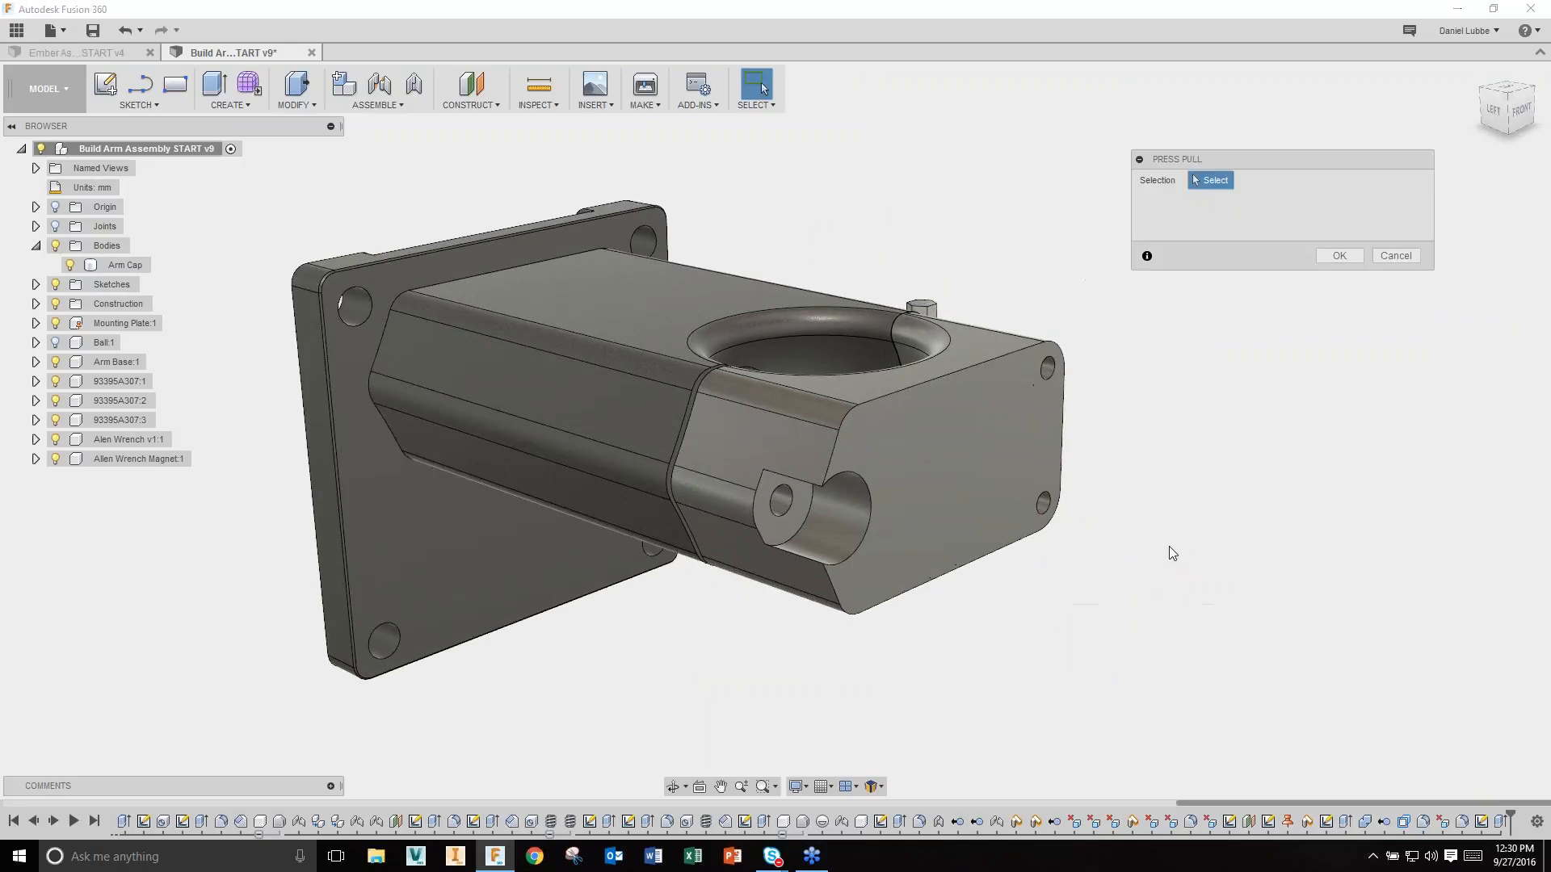
Step: Fillet both edges of the circular end cut with a 2.50 mm radius
left_click(807, 555)
left_click(809, 483)
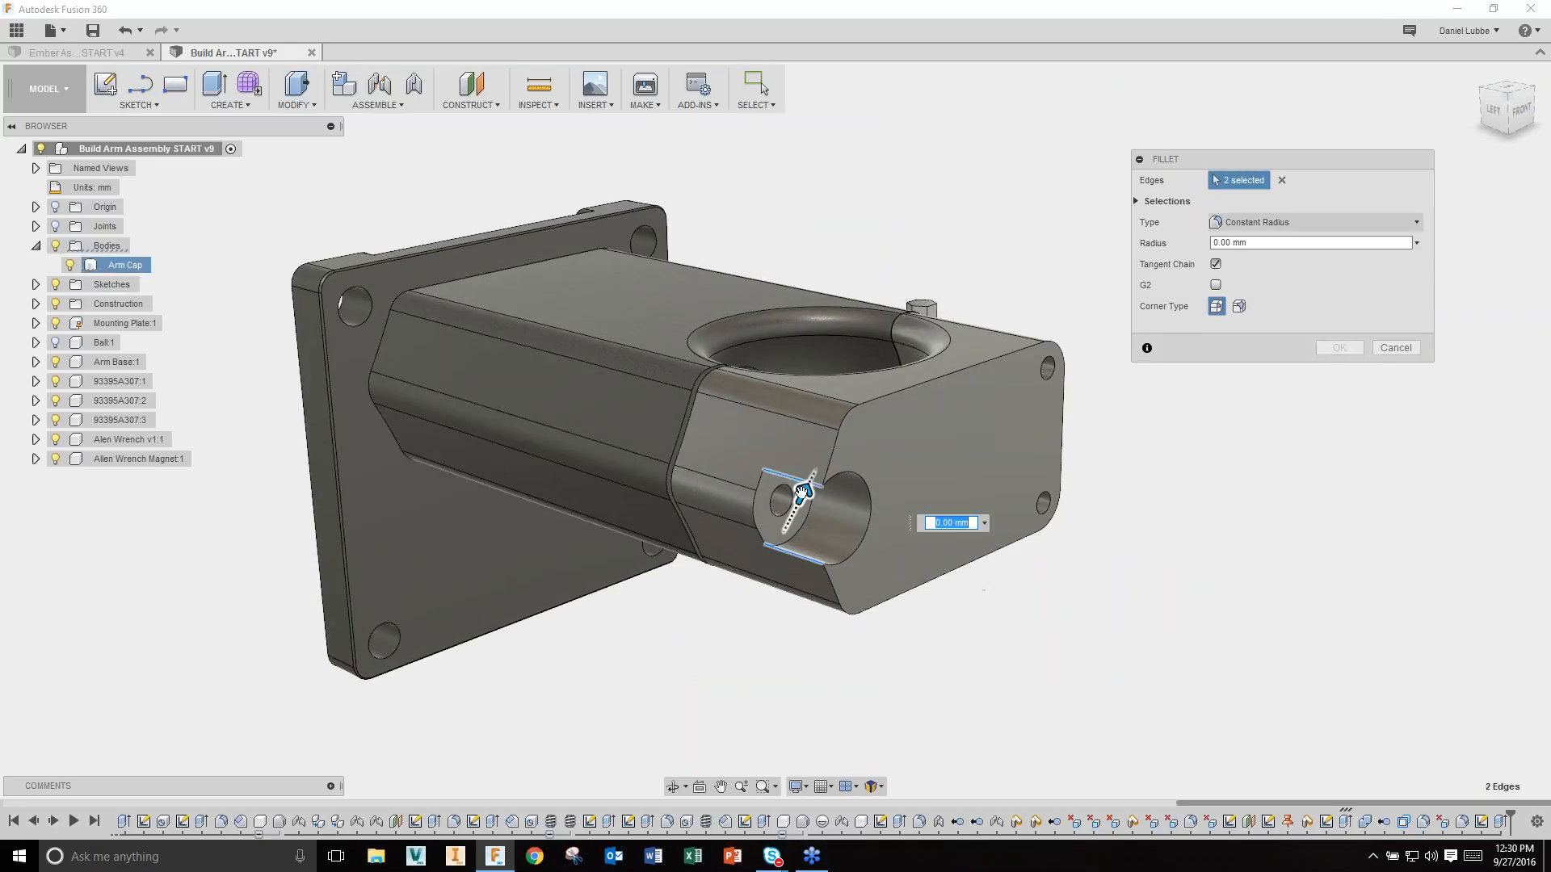
left_click_drag(820, 460, 830, 442)
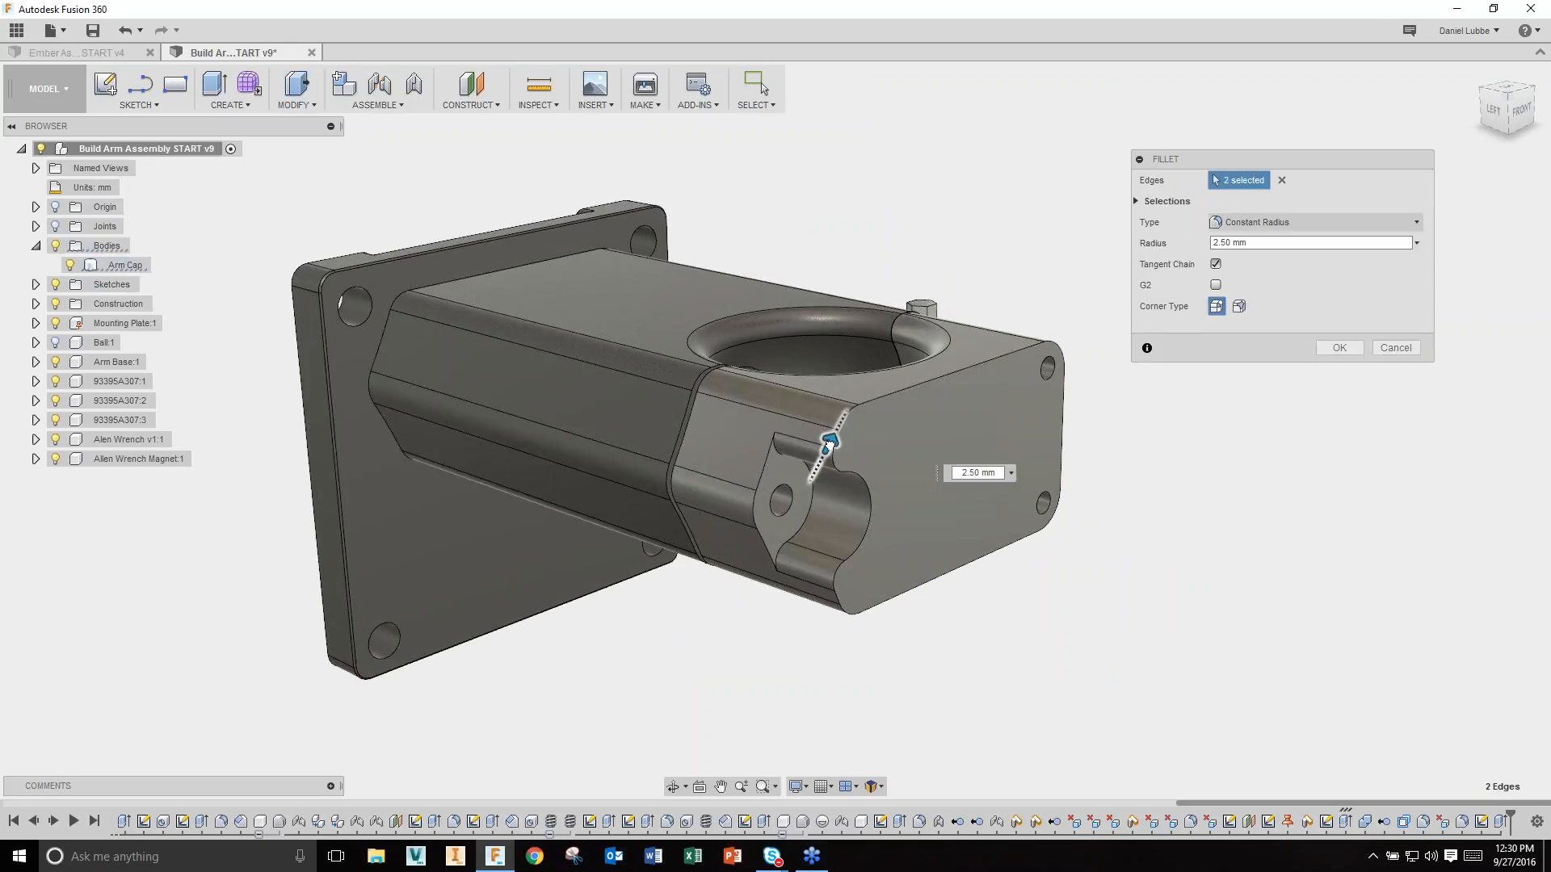
left_click(1336, 348)
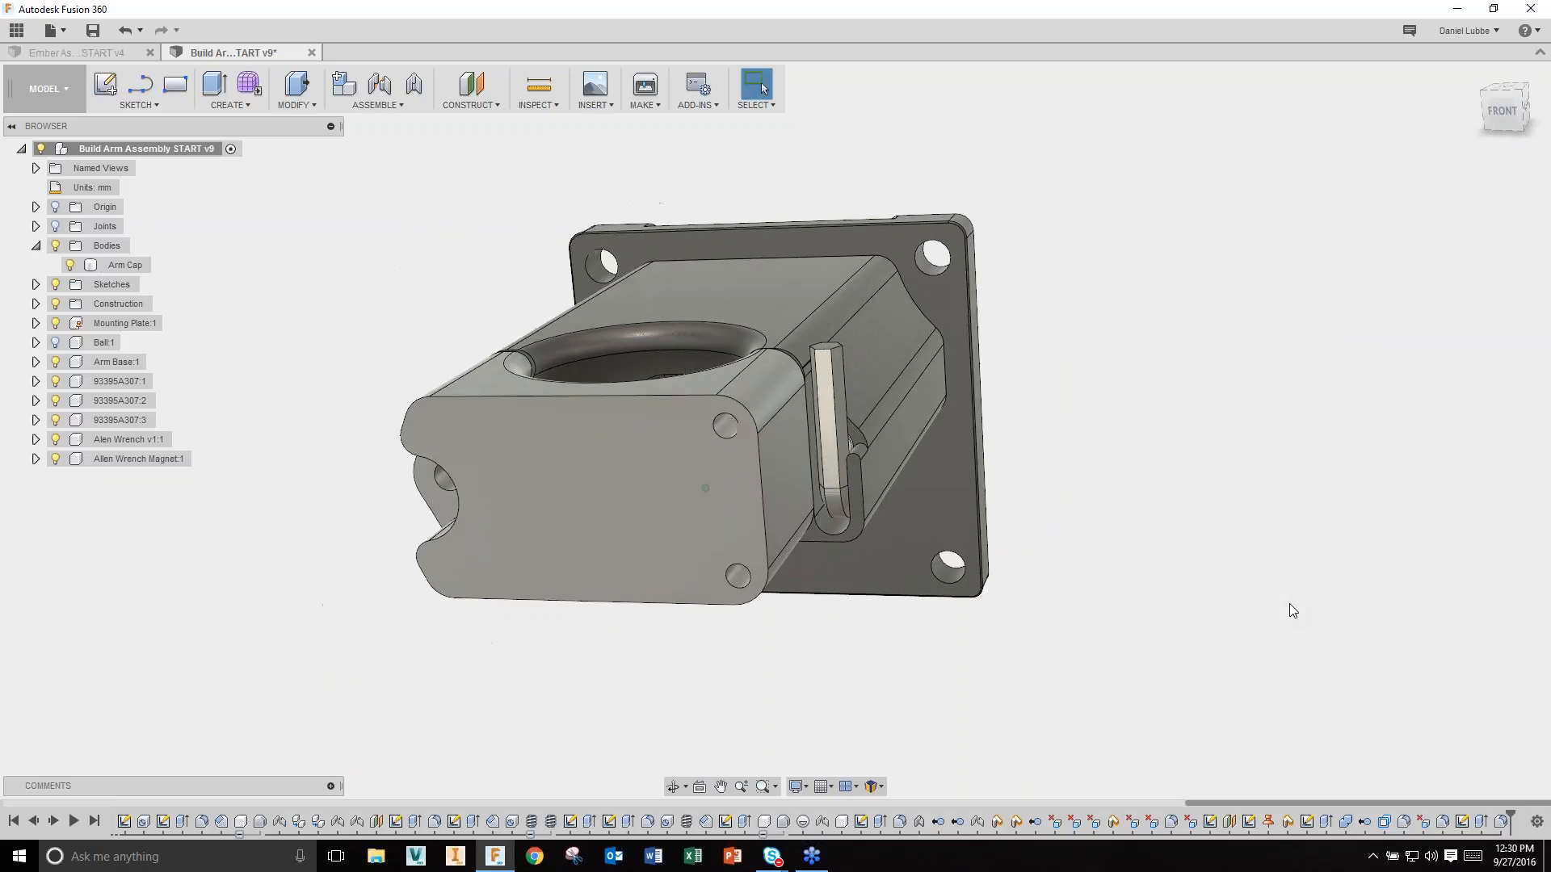
middle_click_drag(779, 678, 842, 651)
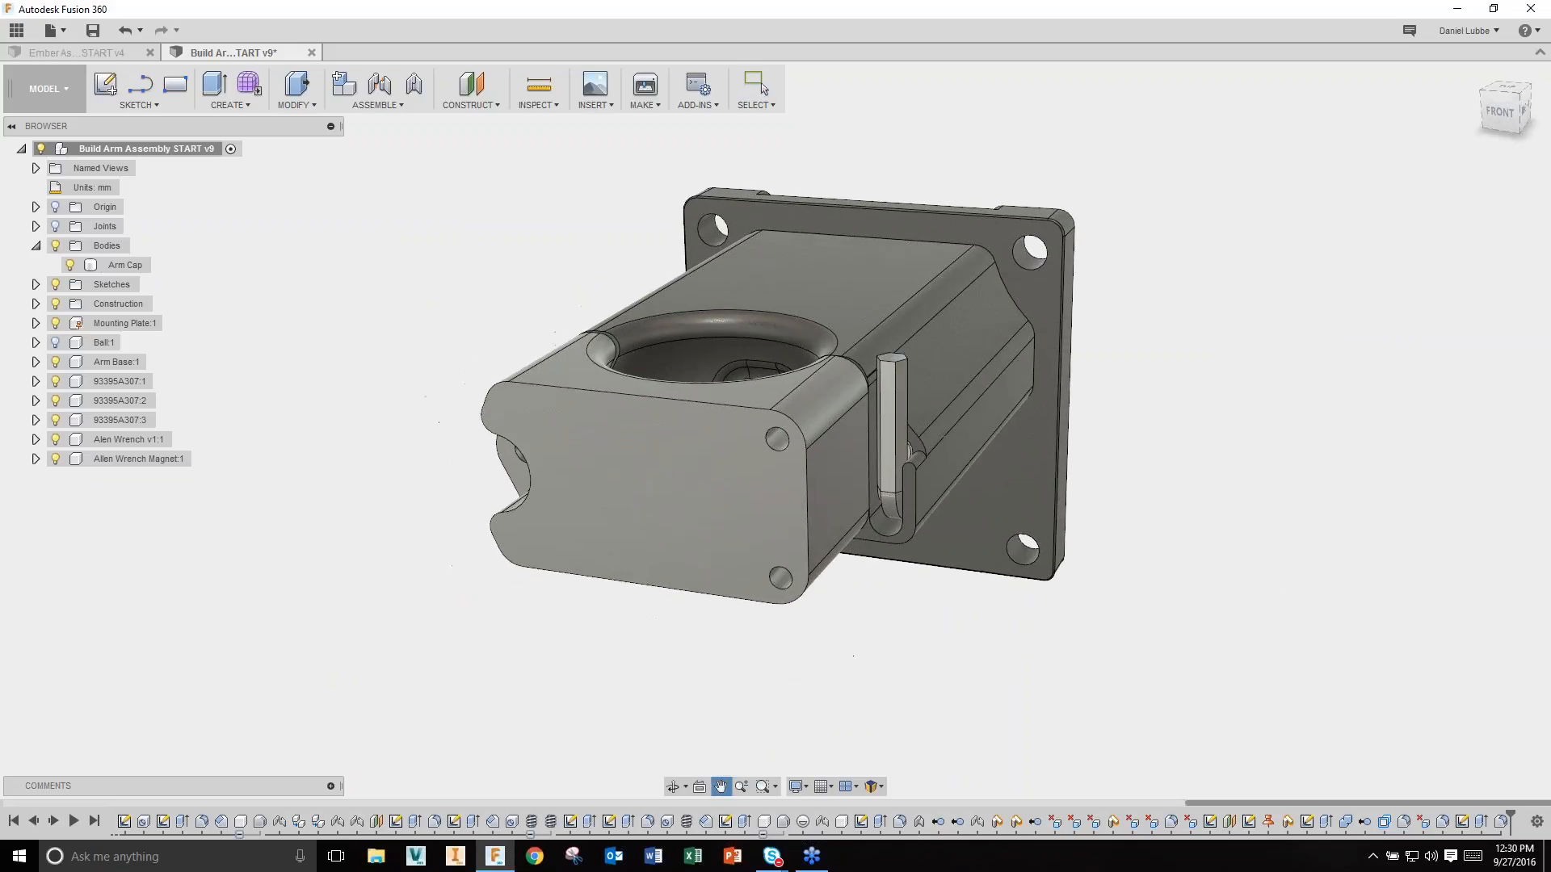
Step: Show the Bolt Holes sketch and cut its two profiles 8 mm into the cap's end
left_click(35, 285)
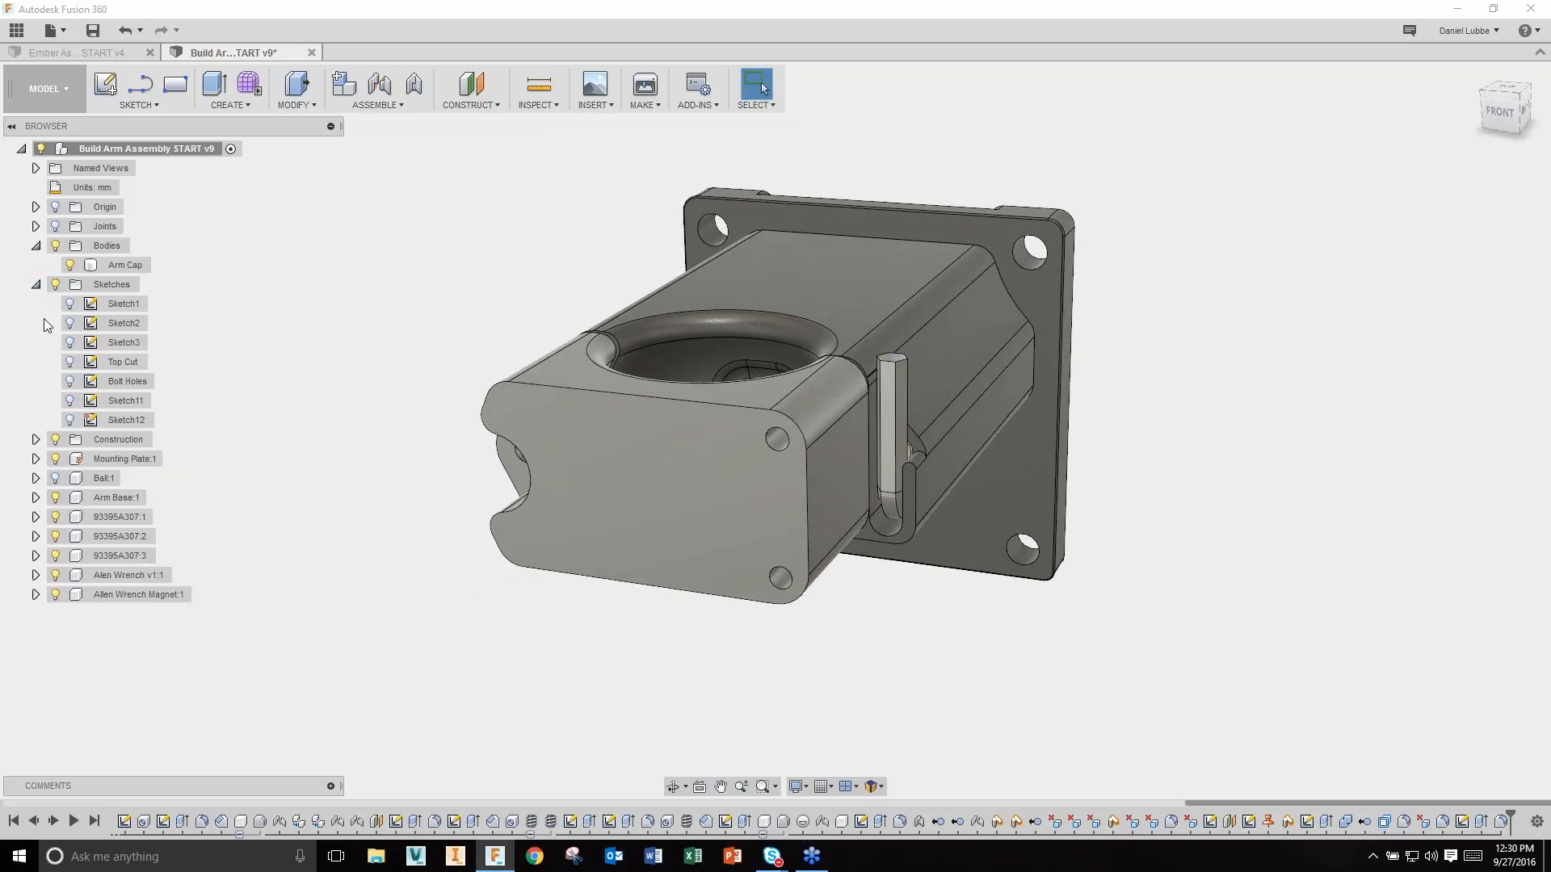
left_click(69, 382)
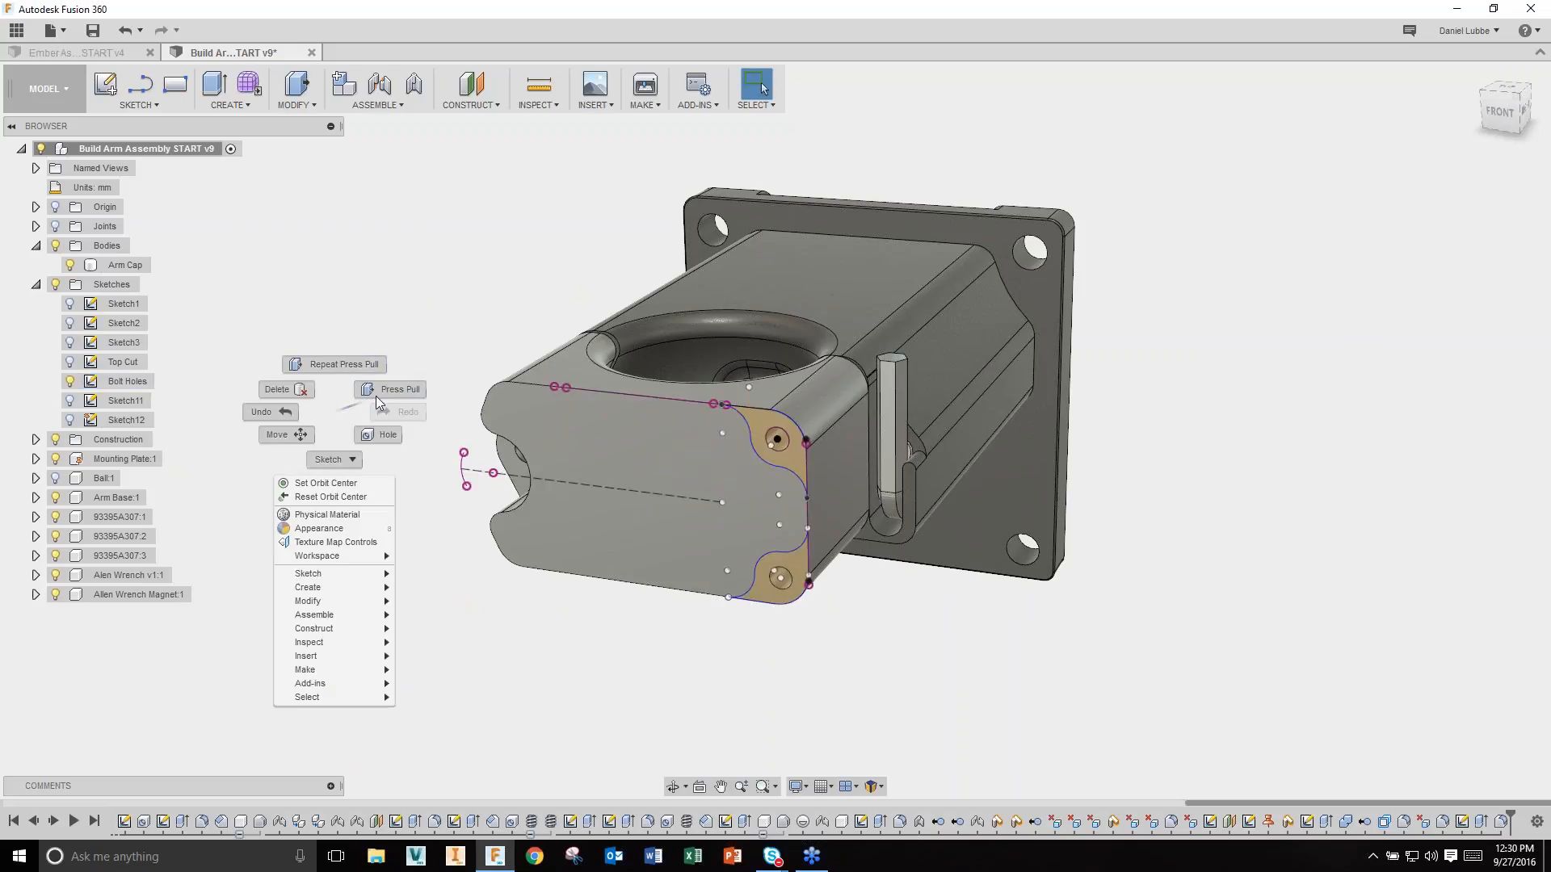
key("q")
left_click(775, 462)
left_click(762, 570)
left_click_drag(762, 571, 783, 549)
key("Return")
middle_click_drag(827, 653, 941, 653, "shift")
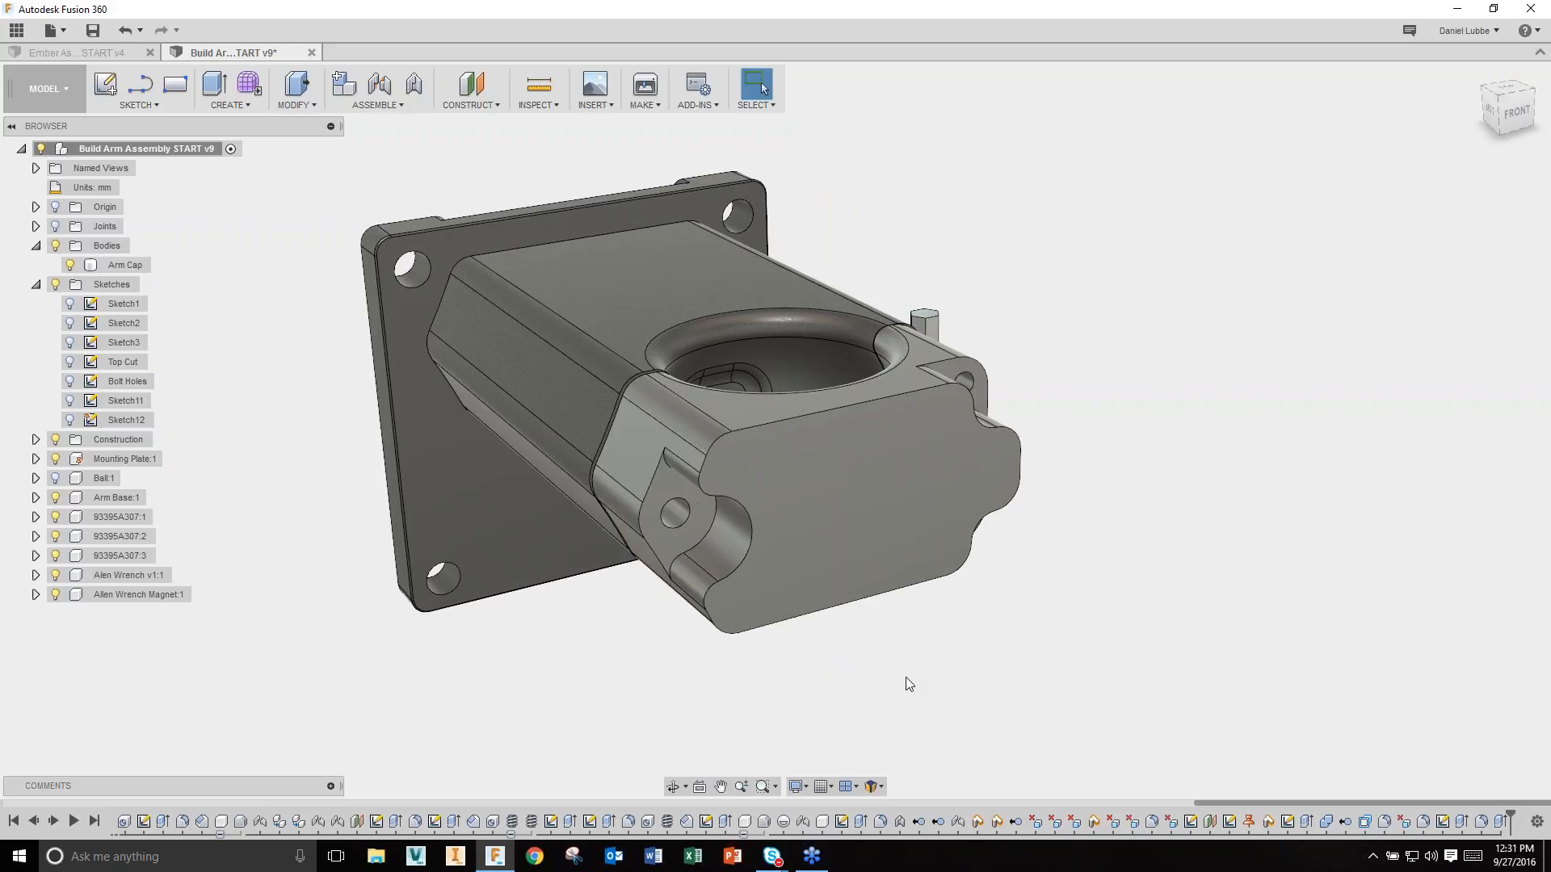
Step: Select the Arm Cap's flat end face
left_click(903, 513)
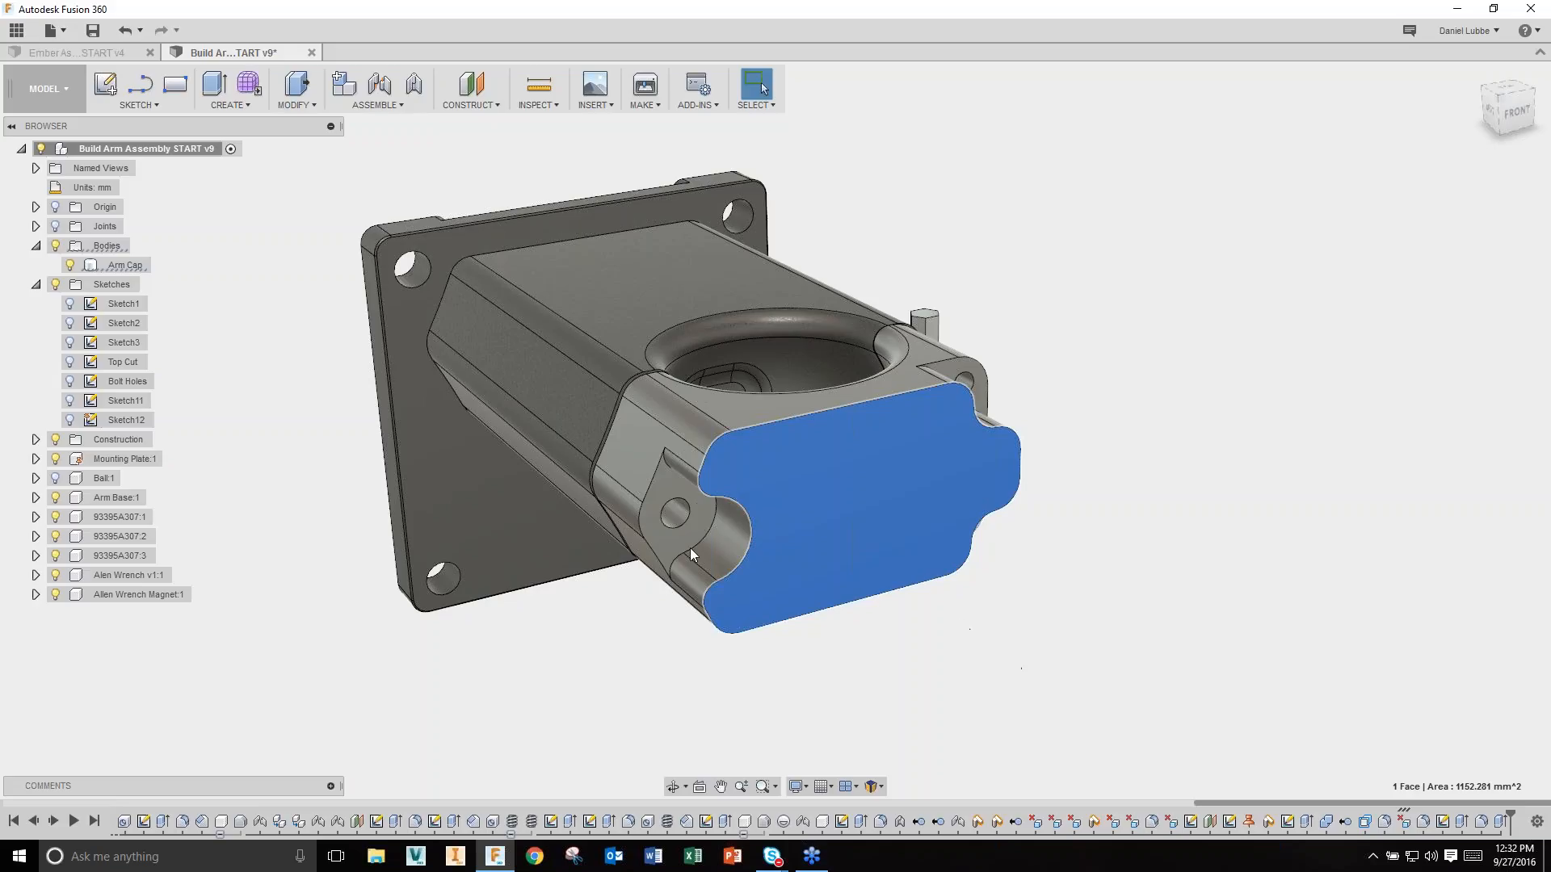
Step: Convert the Arm Cap end face into a 4-by-4 T-spline surface and start Edit Form on it
left_click(246, 84)
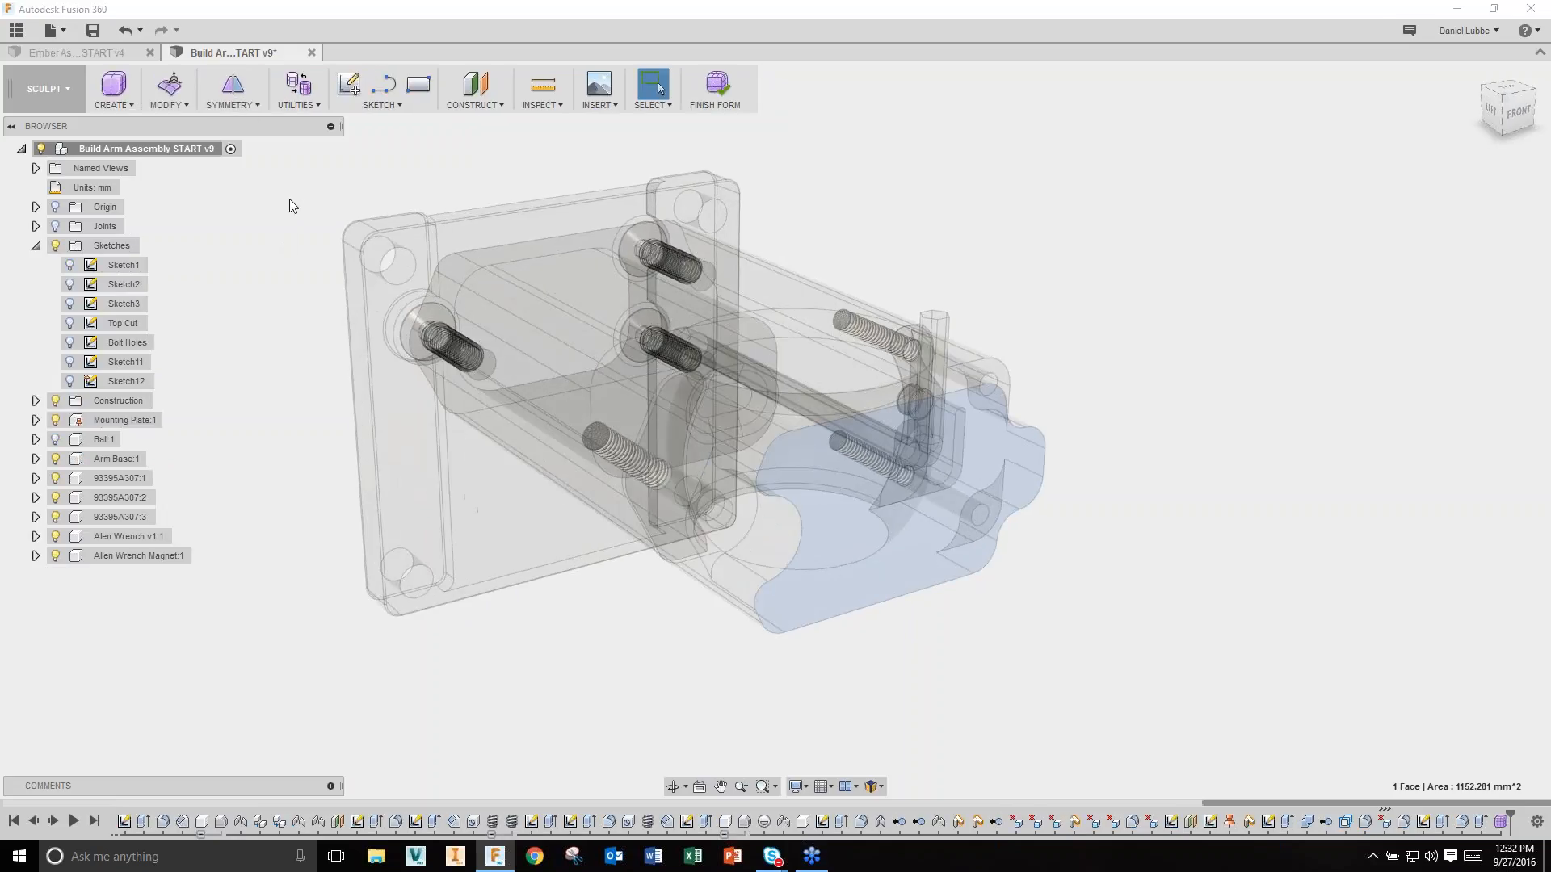
left_click(300, 104)
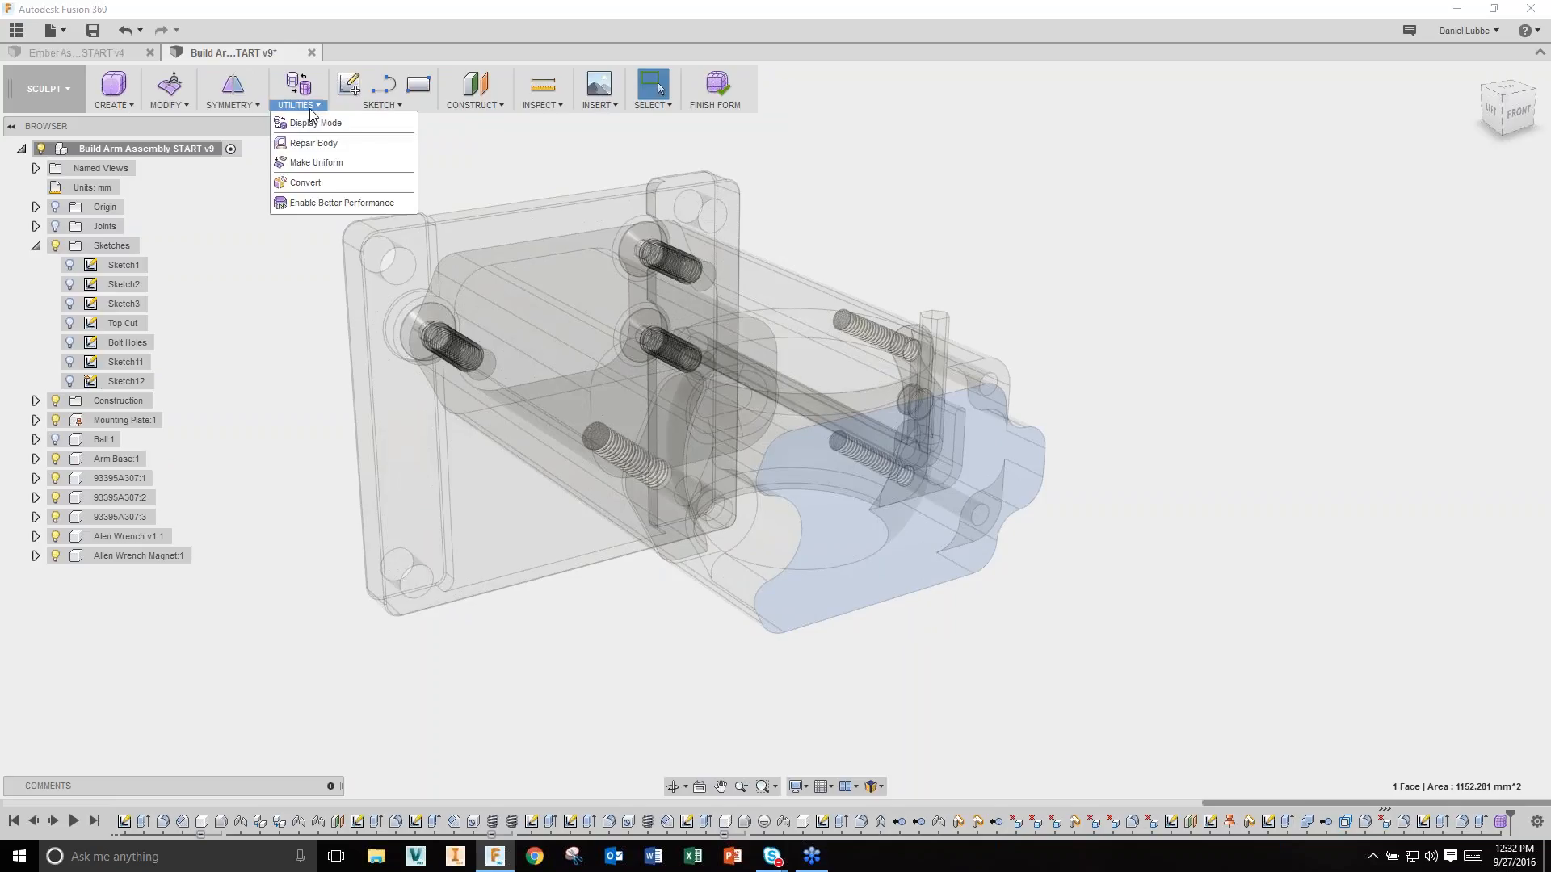
left_click(307, 184)
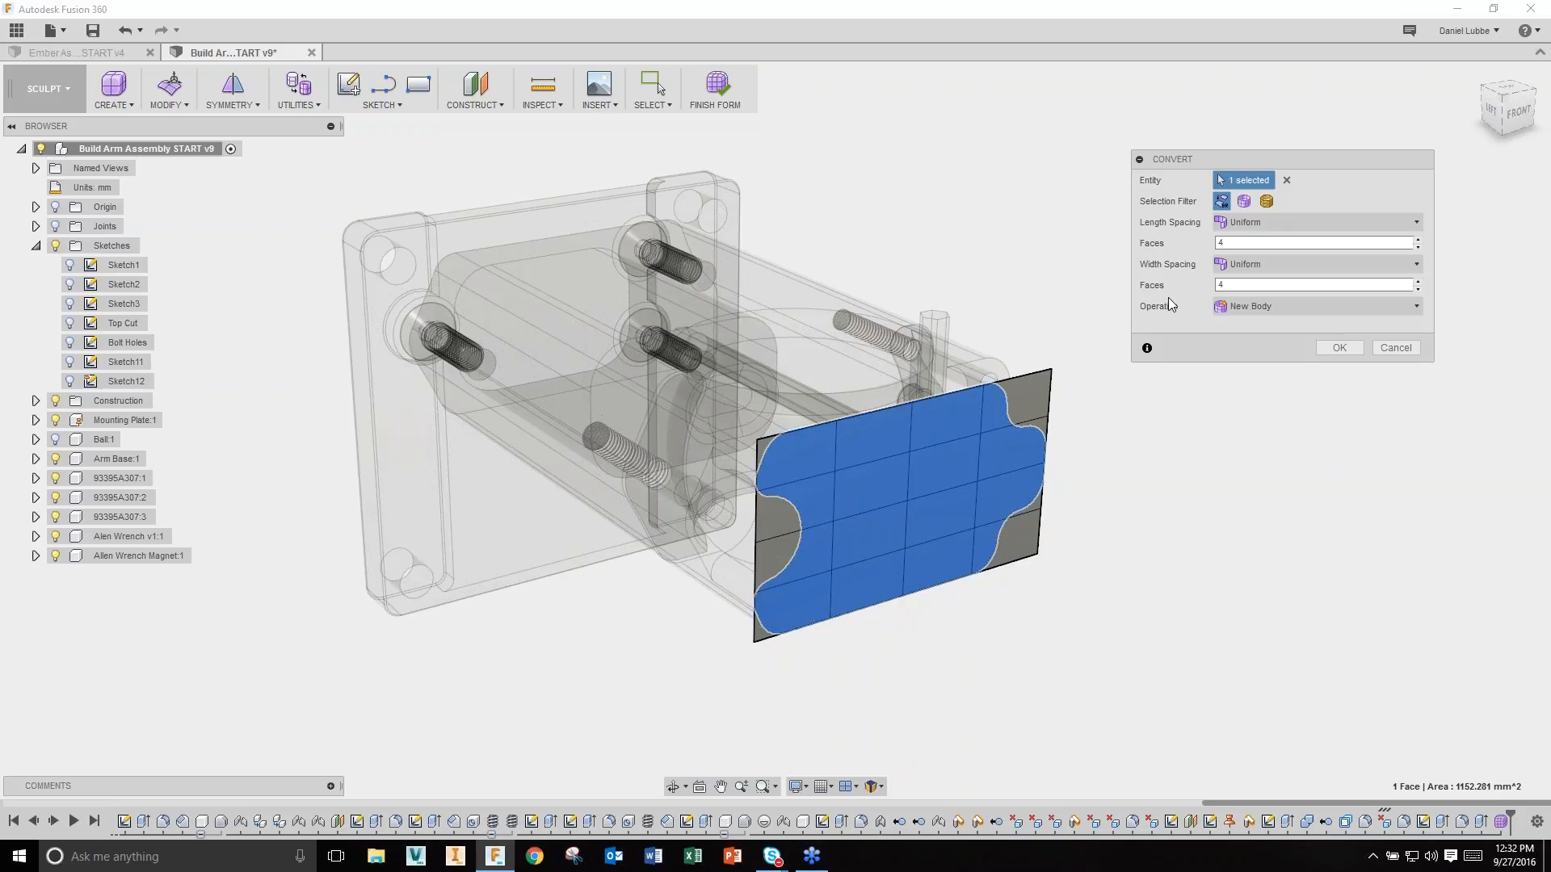
double_click(1217, 243)
double_click(1219, 284)
left_click(1338, 348)
right_click(1199, 452)
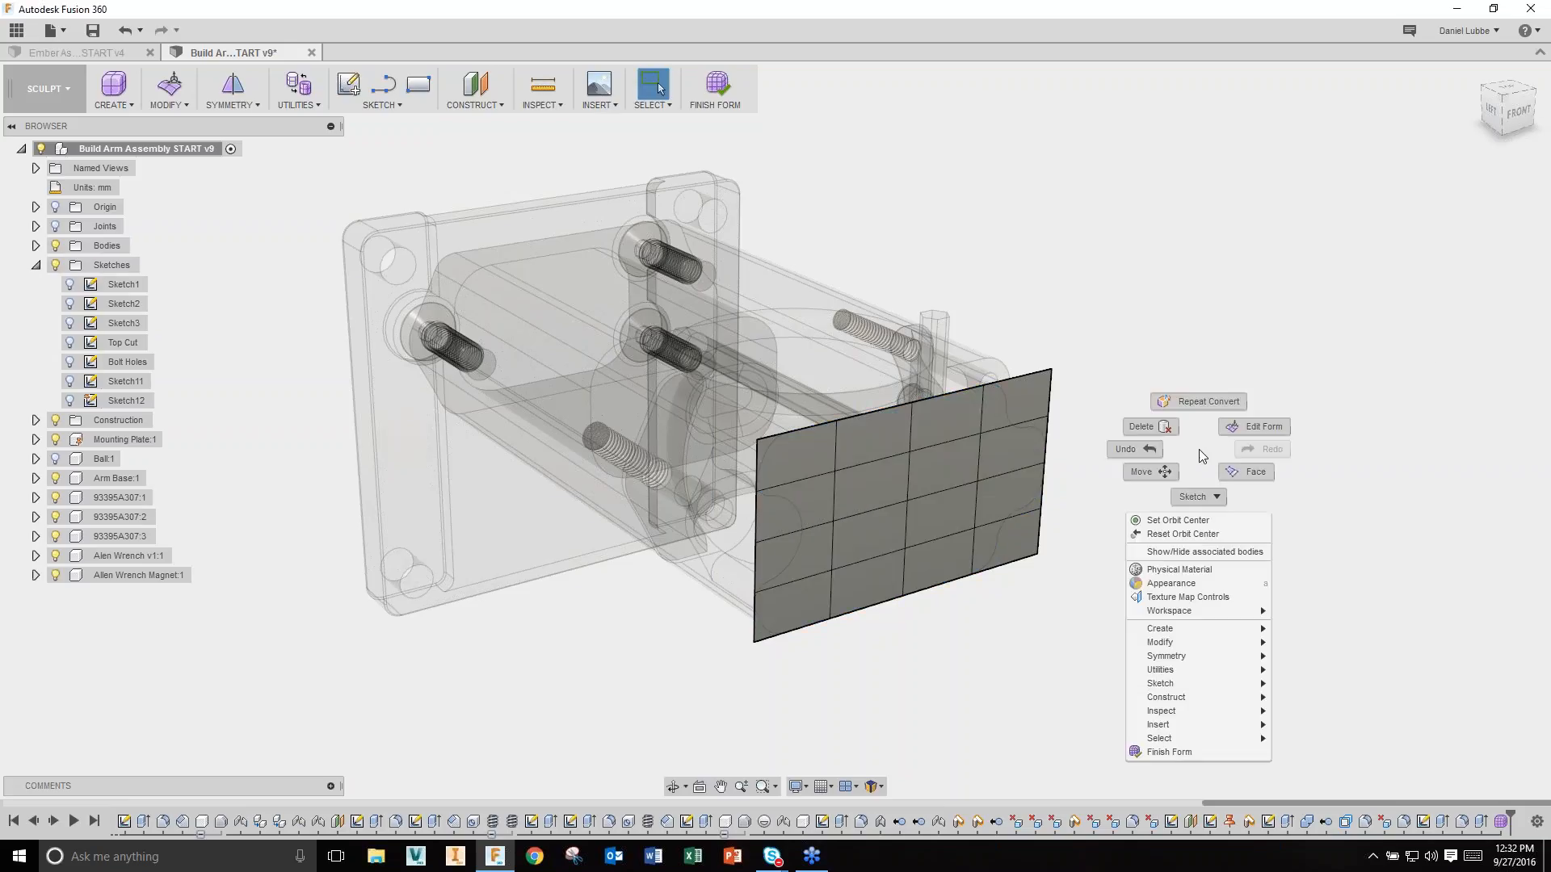
left_click(1272, 428)
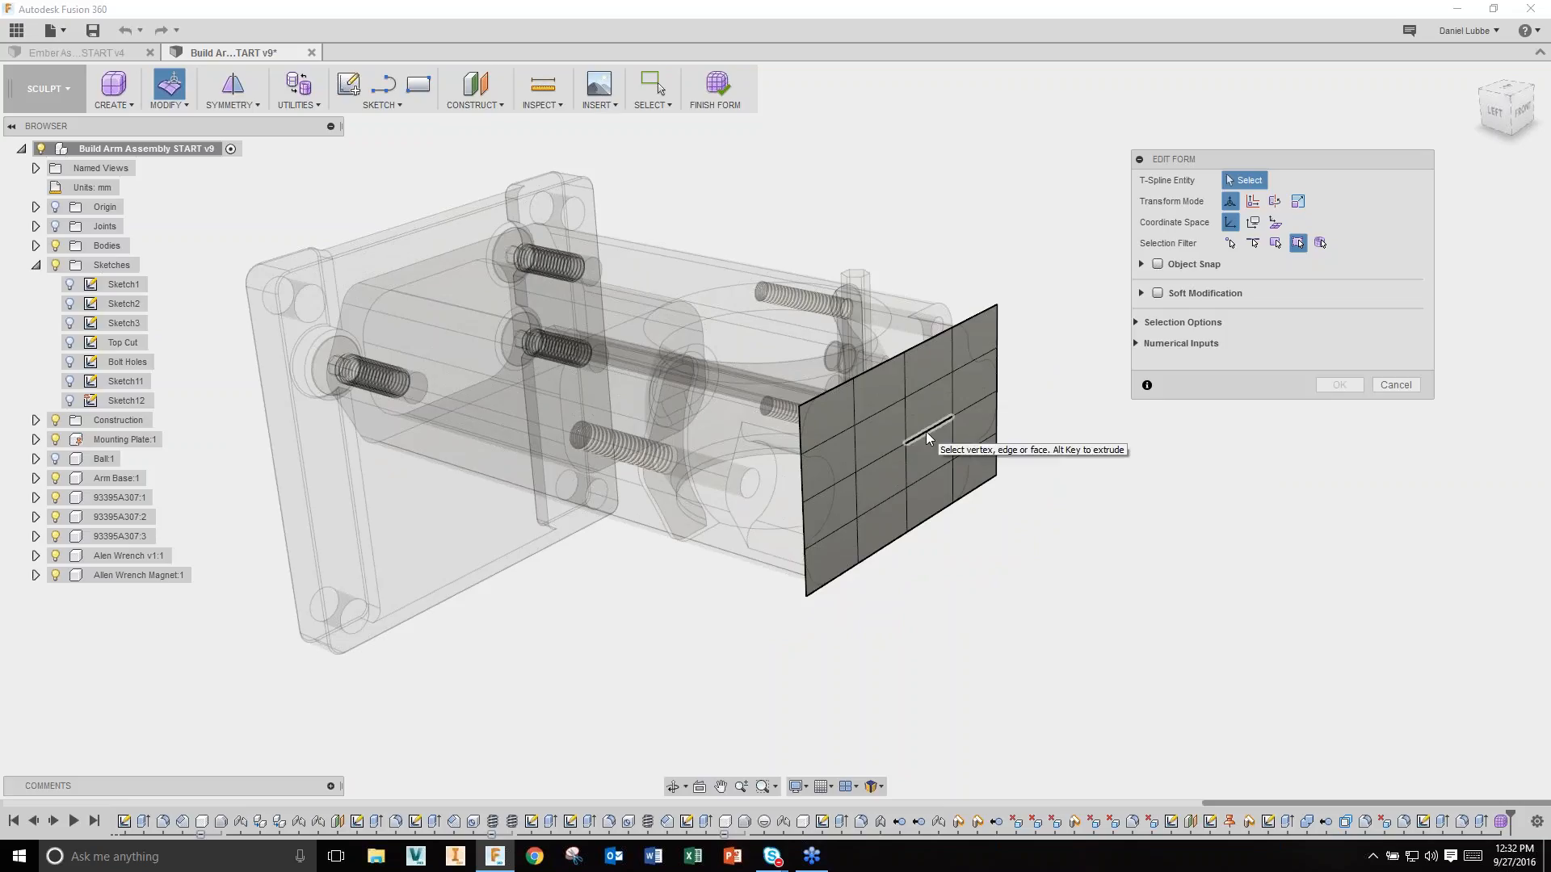
Step: Pull the surface's centre vertex outward, then undo it
left_click(906, 444)
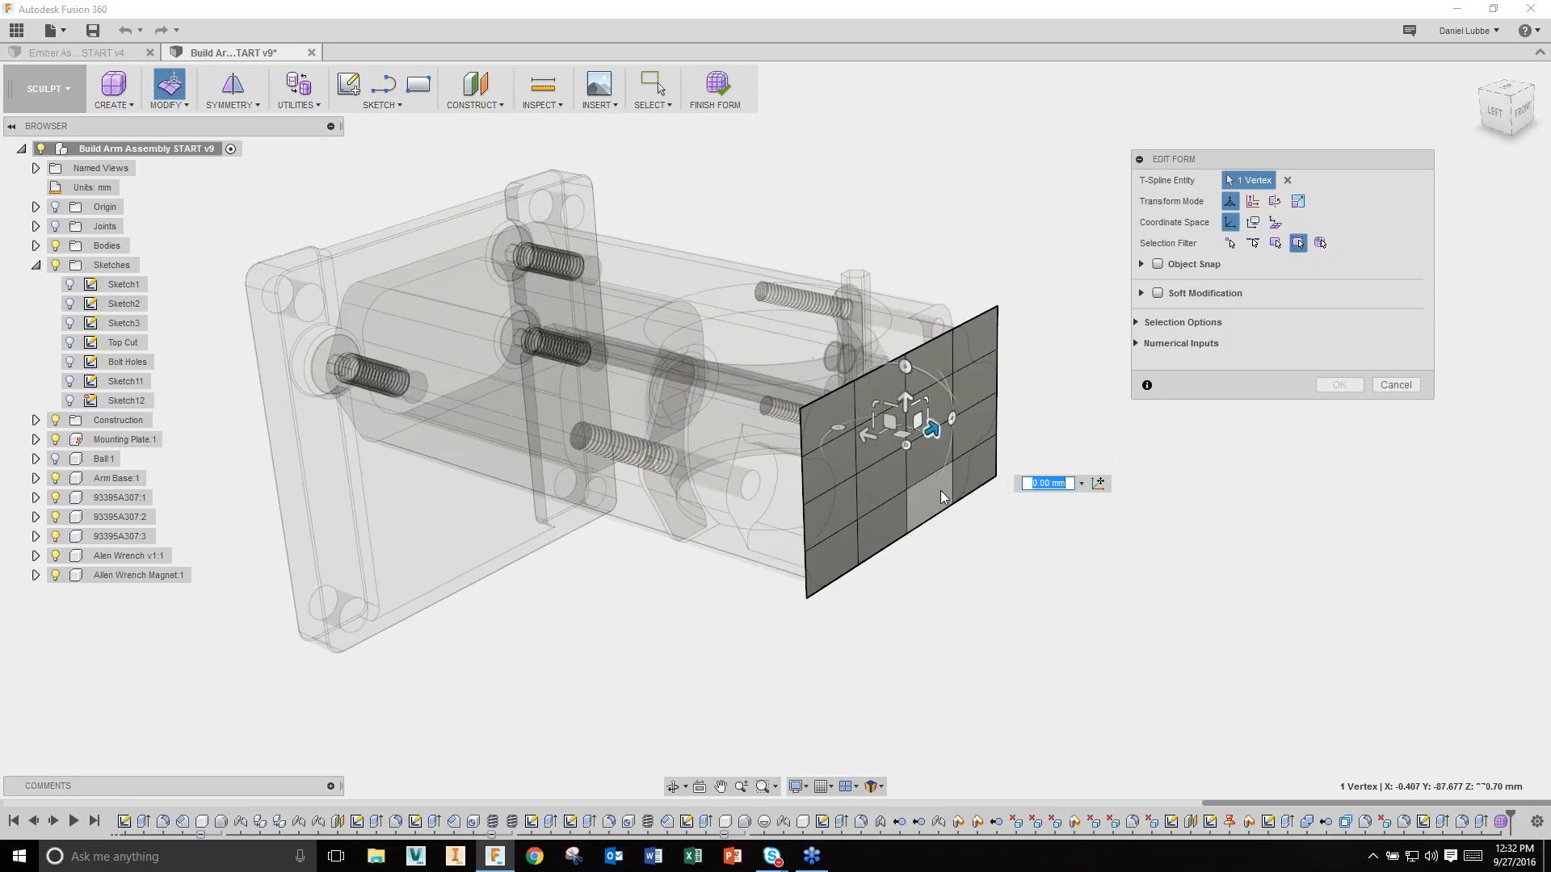
scroll(935, 476, "up", 4)
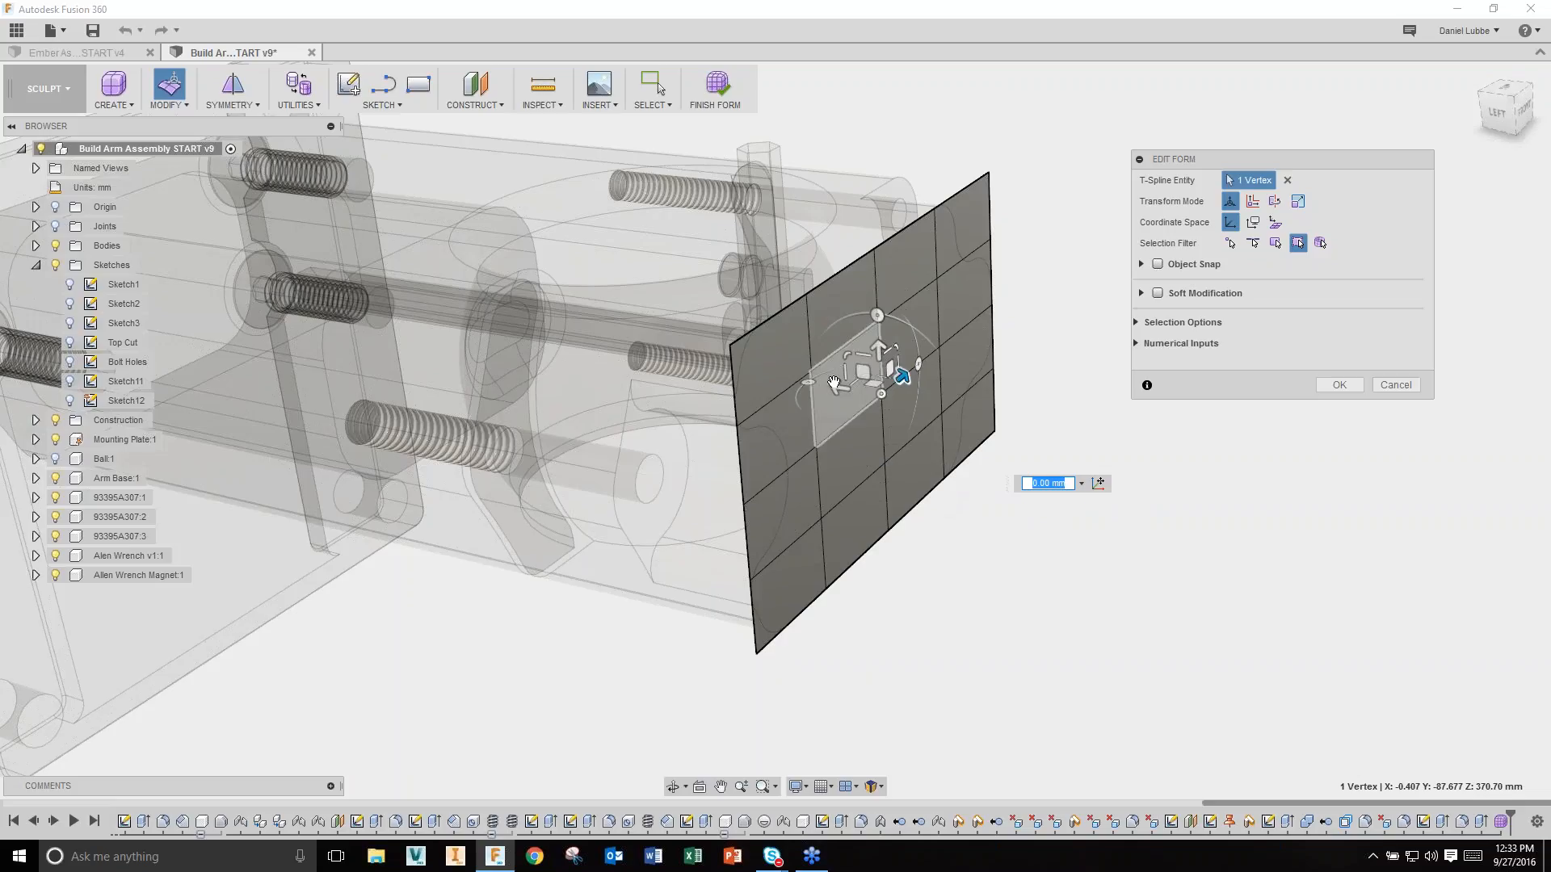
left_click_drag(840, 388, 1035, 410)
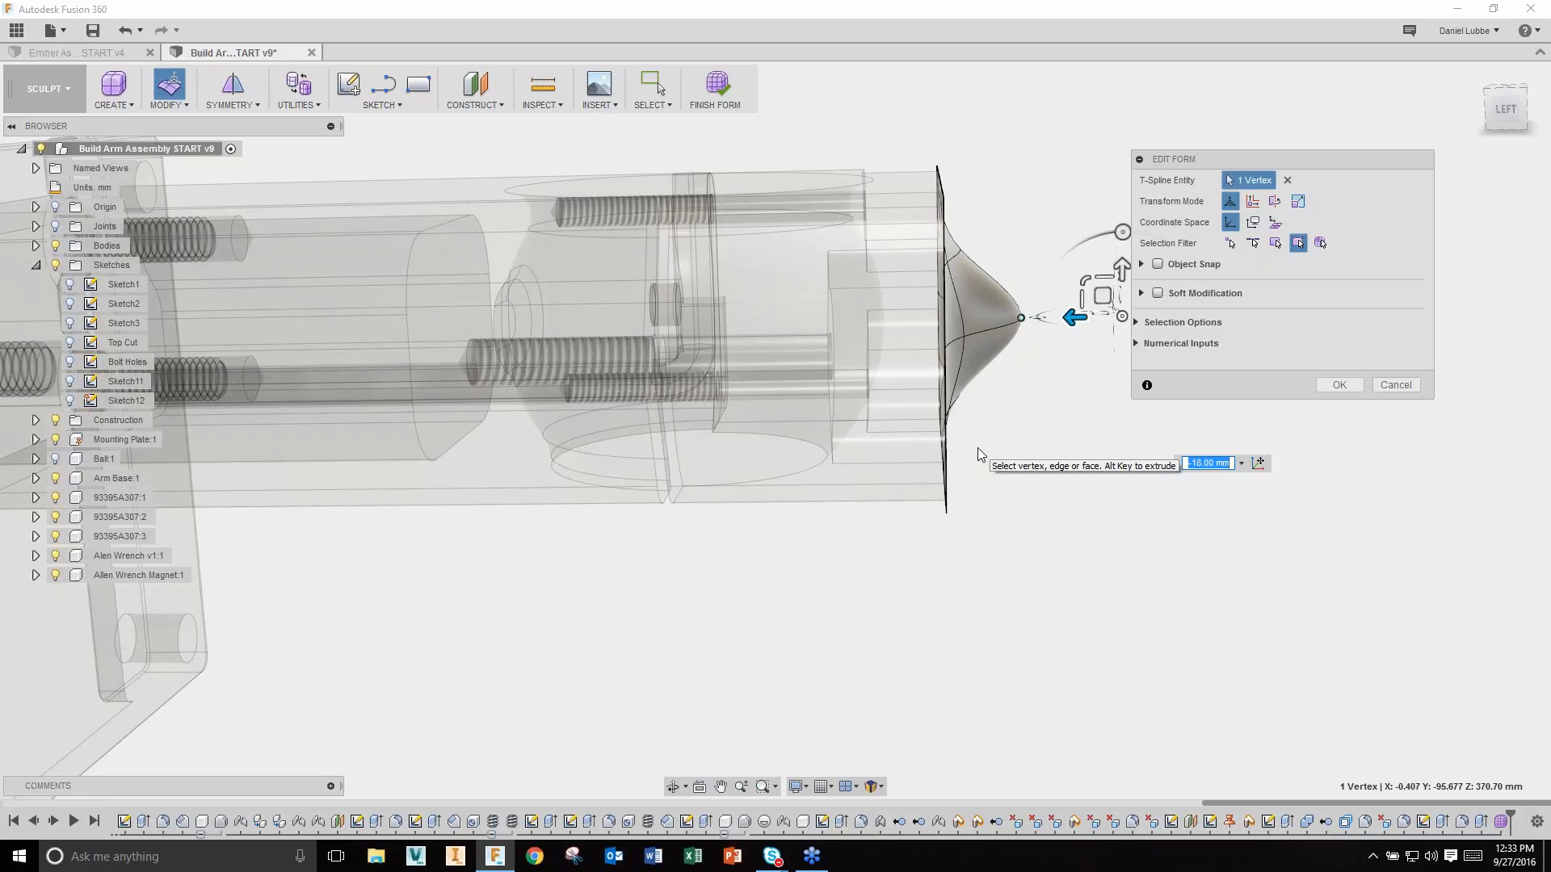
key("ctrl+z")
Step: Move the top and bottom edge loops together to curve the T-spline surface
middle_click_drag(977, 448, 929, 403, "shift")
double_click(854, 205)
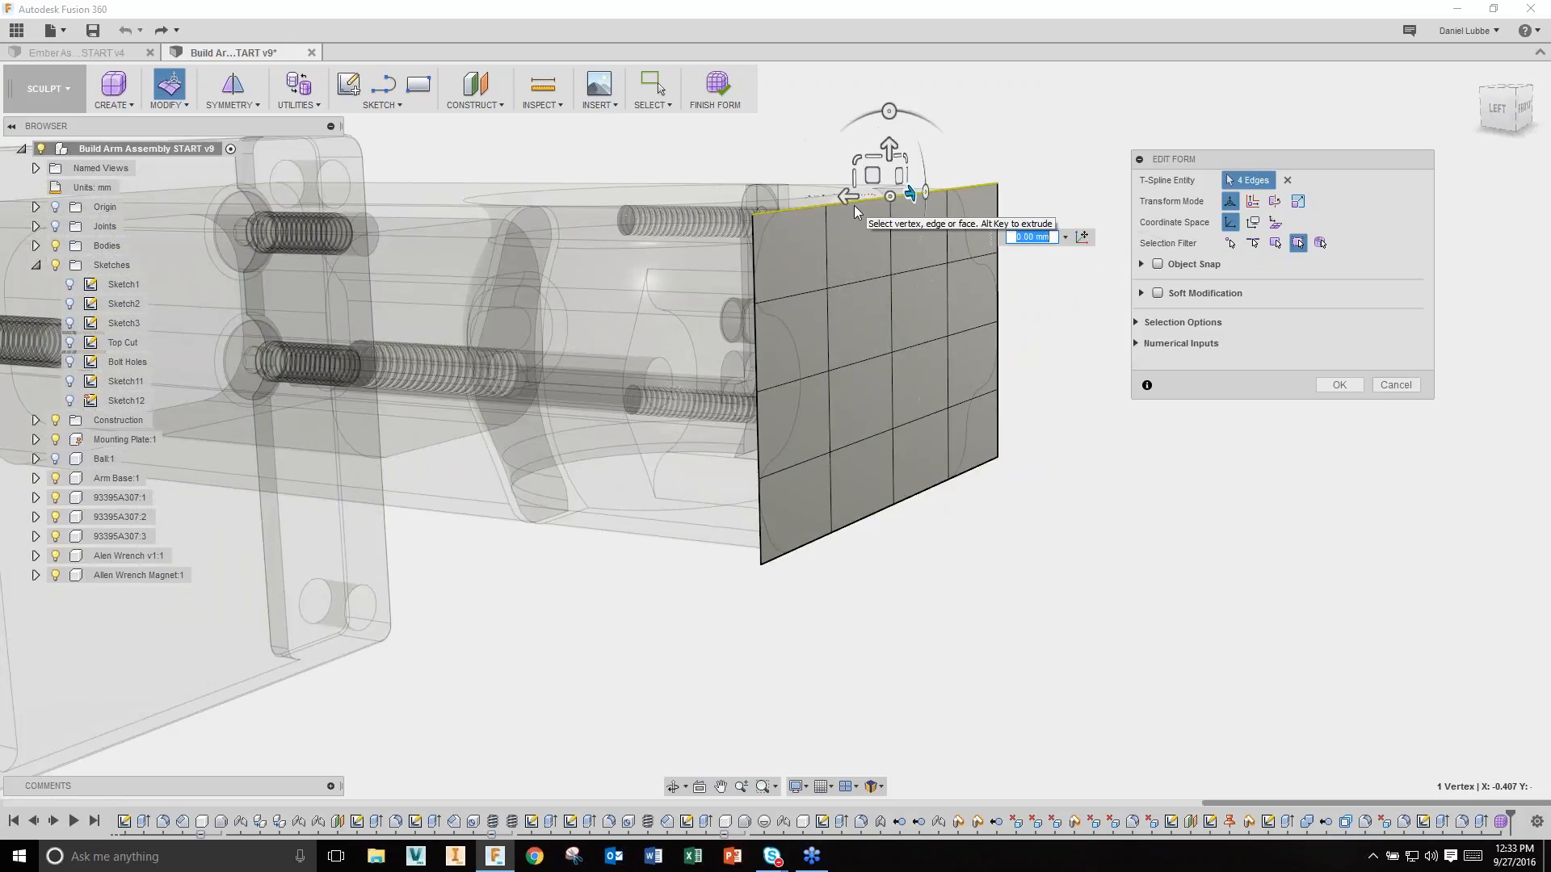
double_click(872, 514, "shift")
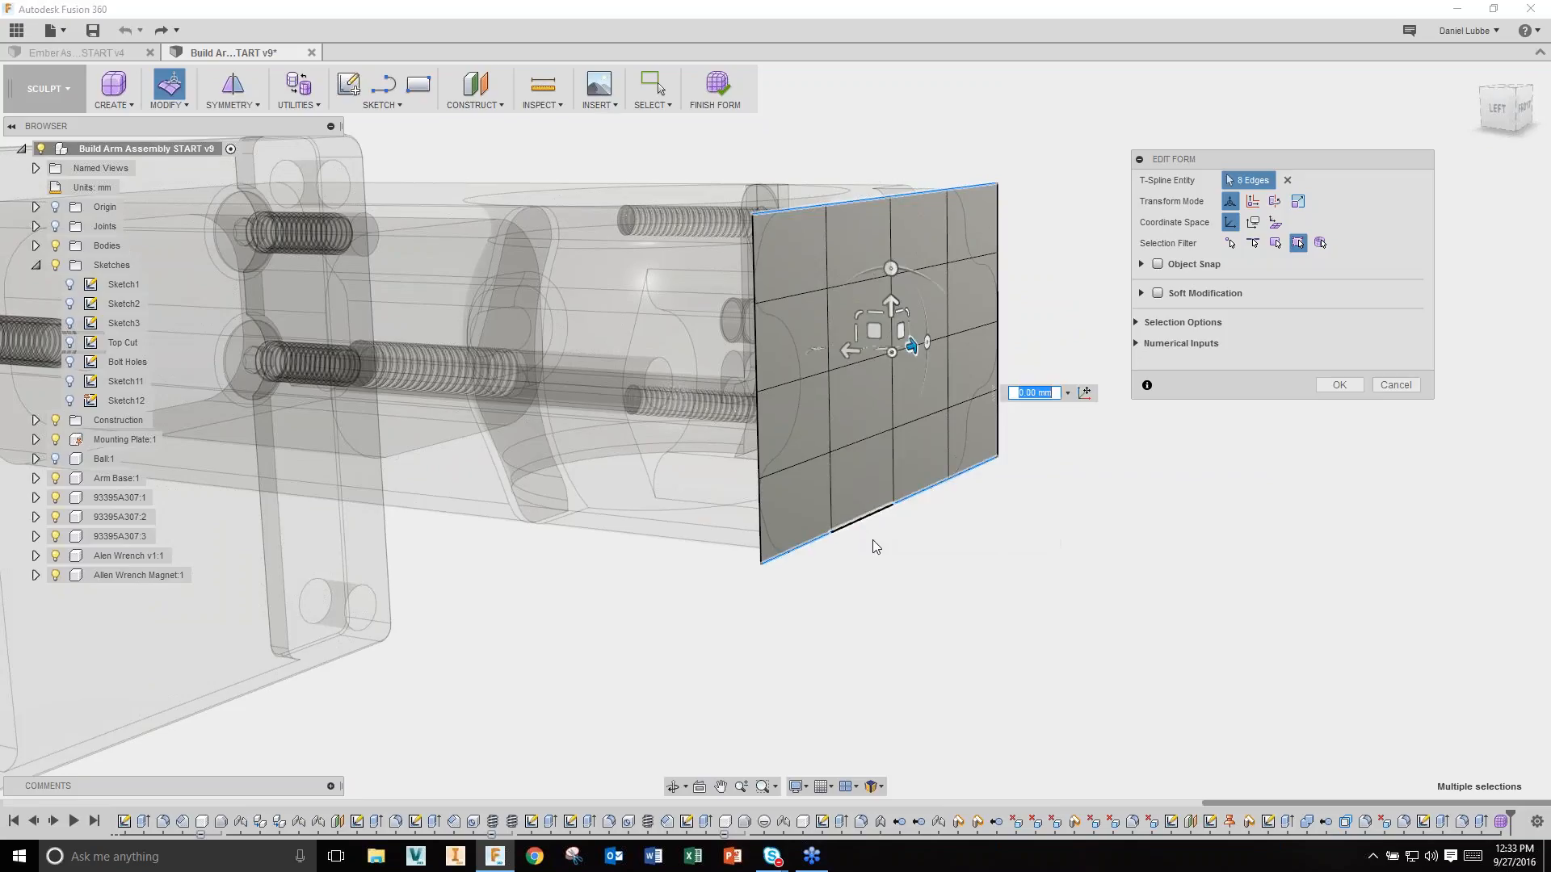
middle_click_drag(882, 641, 929, 420, "shift")
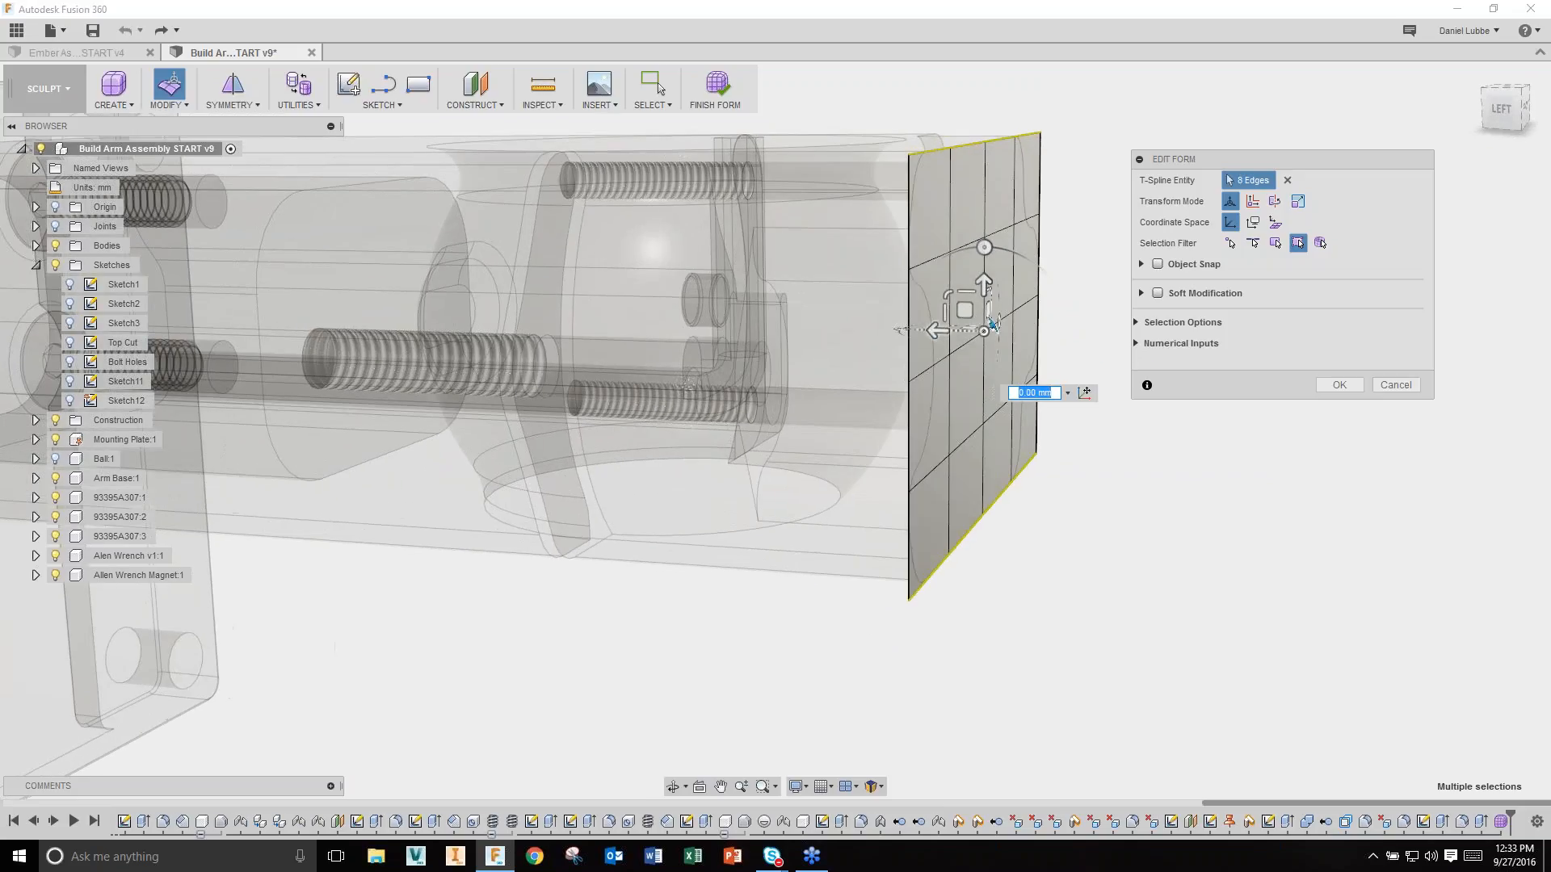
left_click_drag(937, 329, 885, 329)
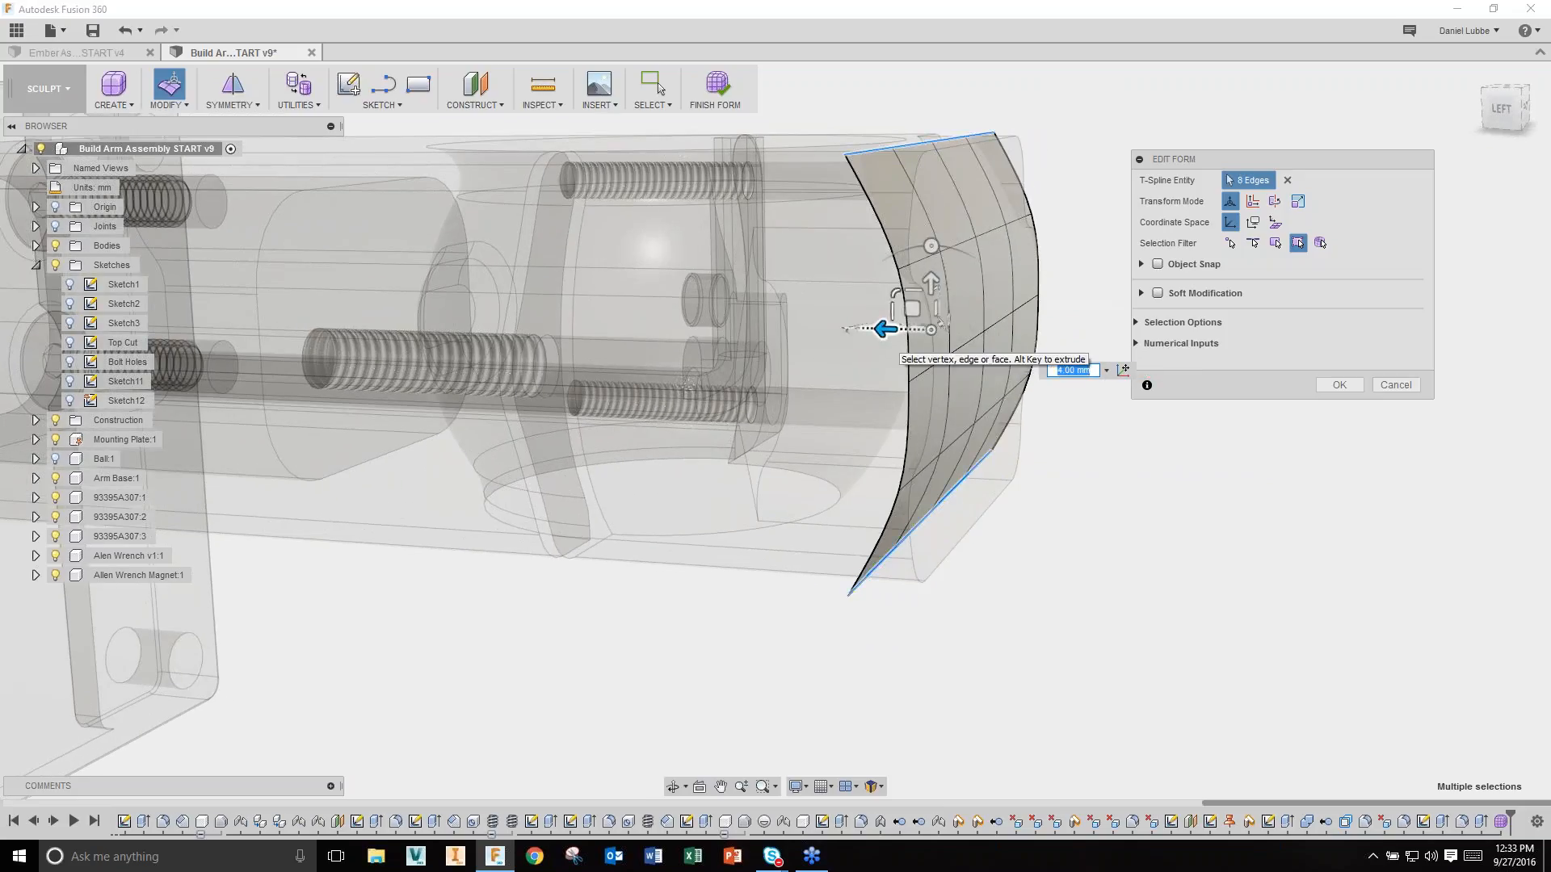
Step: Bend the left boundary edge loop further, to 6.00 mm
double_click(909, 418)
middle_click_drag(910, 425, 854, 452, "shift")
left_click_drag(844, 426, 727, 462)
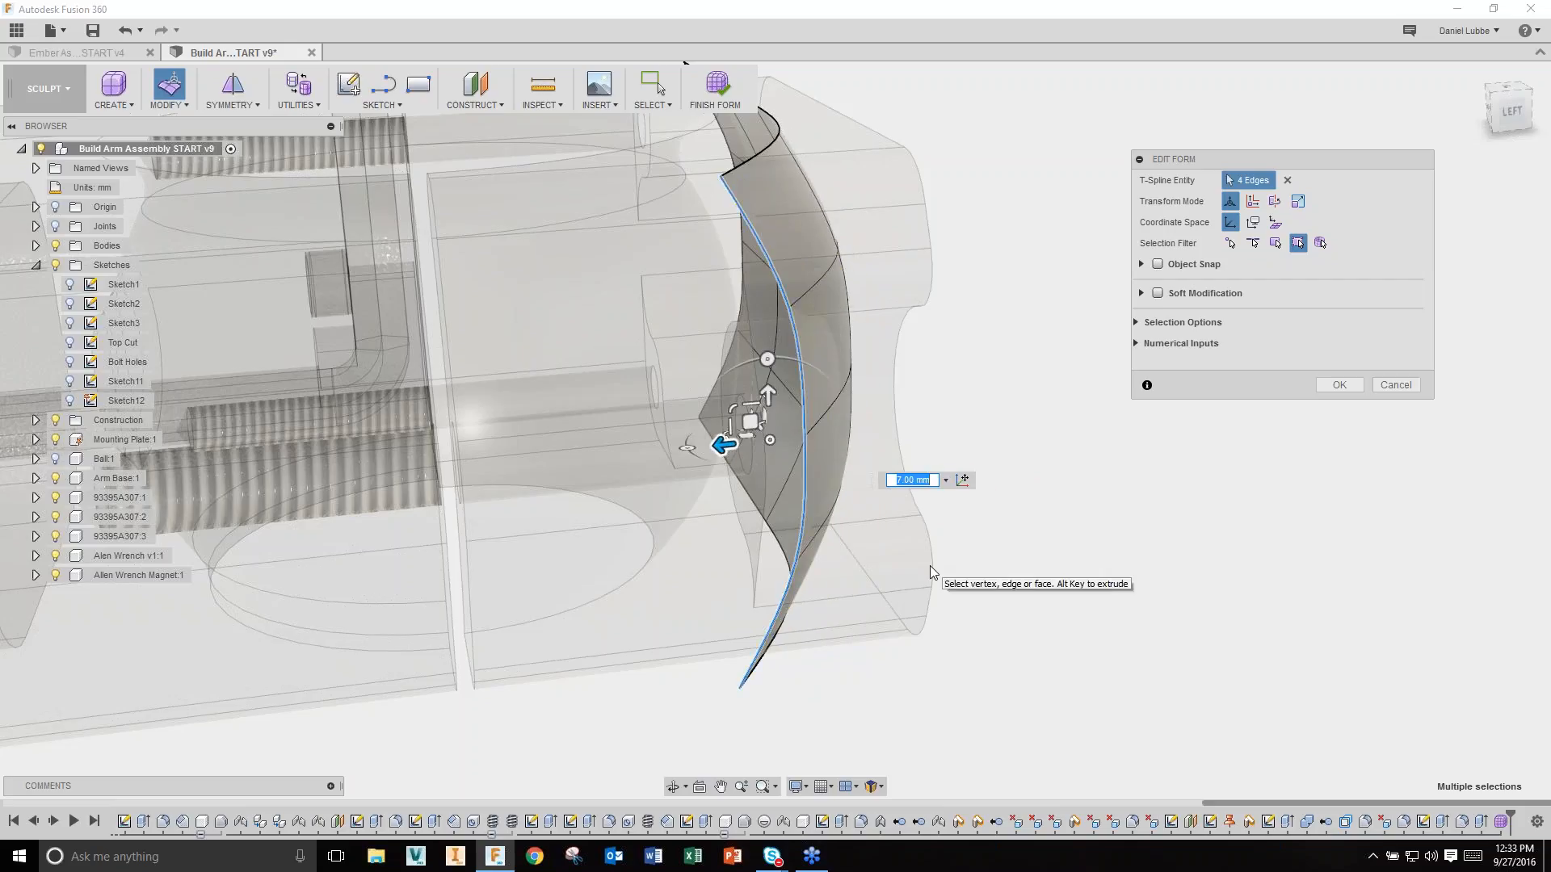
middle_click_drag(773, 632, 834, 610, "shift")
Step: Move the right-hand edge outward 2 mm, then confirm and finish the form
scroll(831, 604, "up", 4)
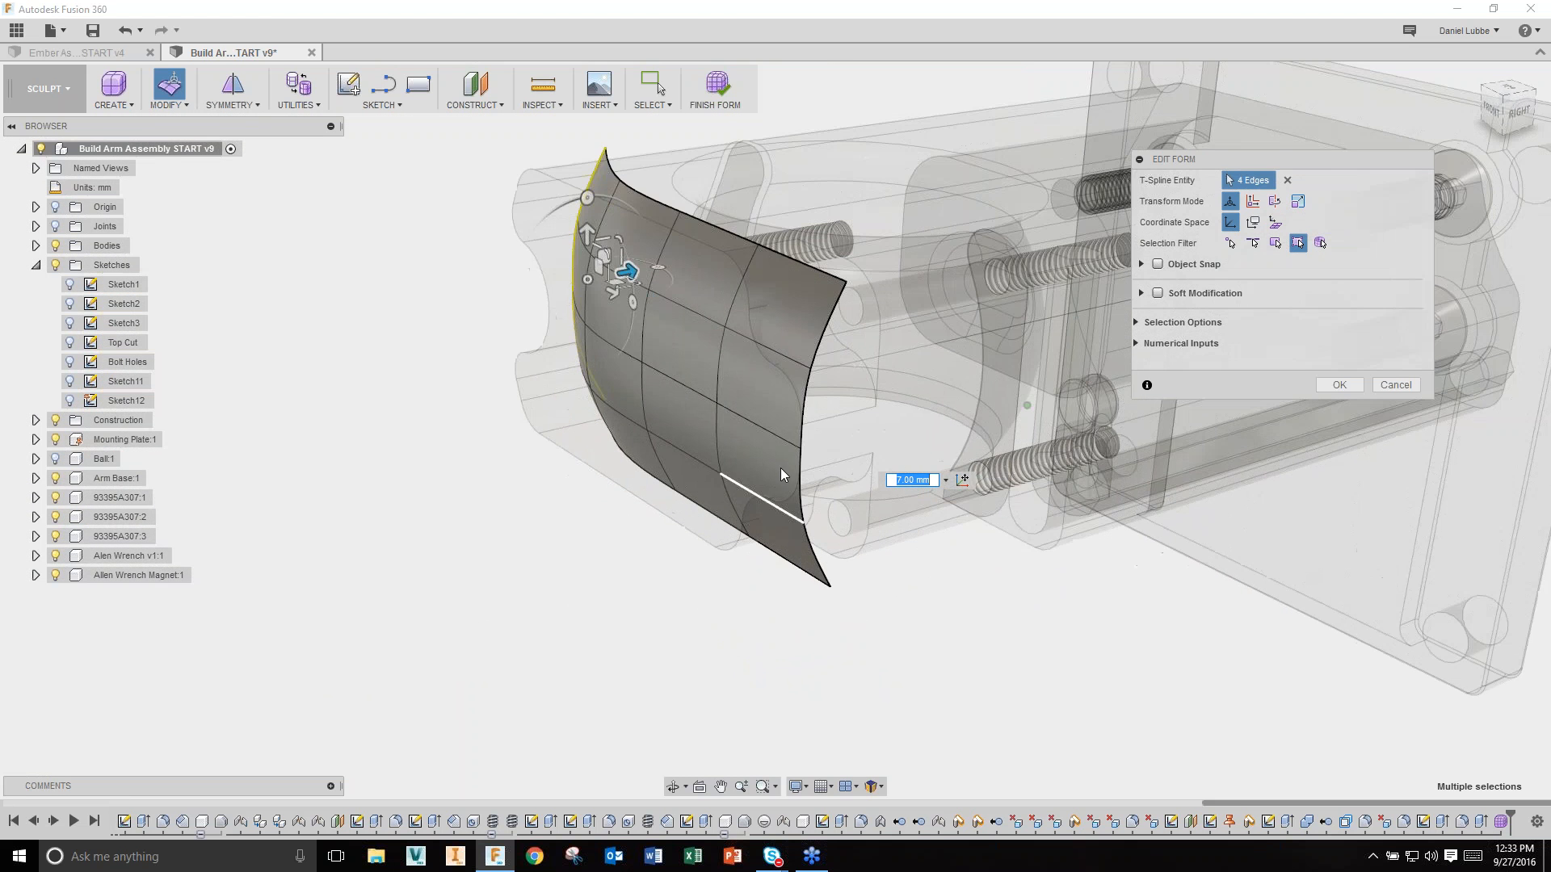
left_click(802, 412)
middle_click_drag(802, 410, 727, 449, "shift")
left_click_drag(717, 449, 740, 445)
left_click(1339, 384)
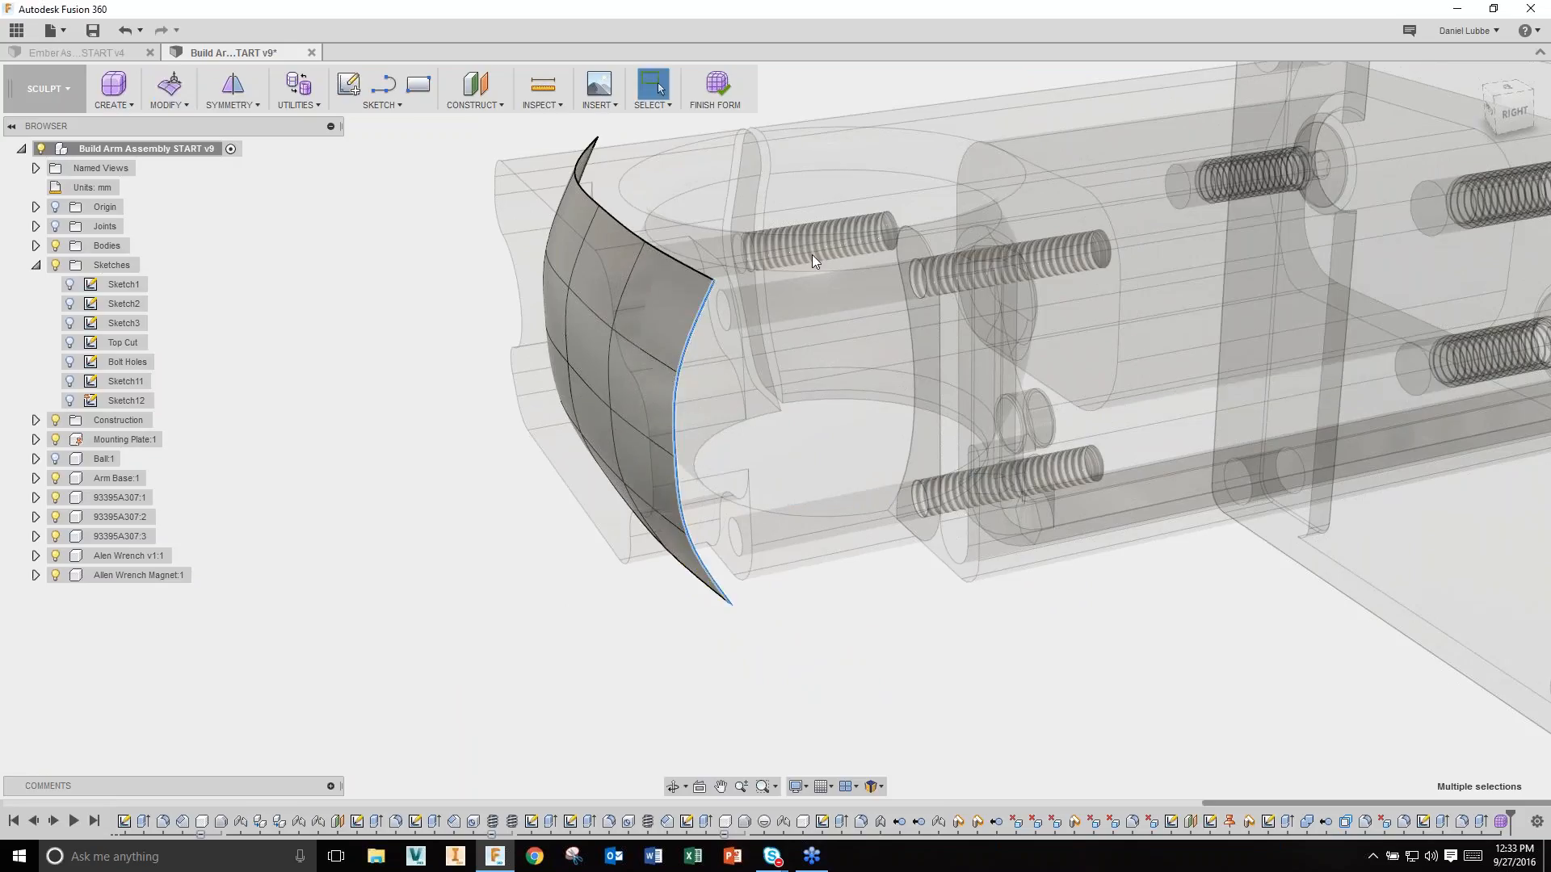
left_click(720, 88)
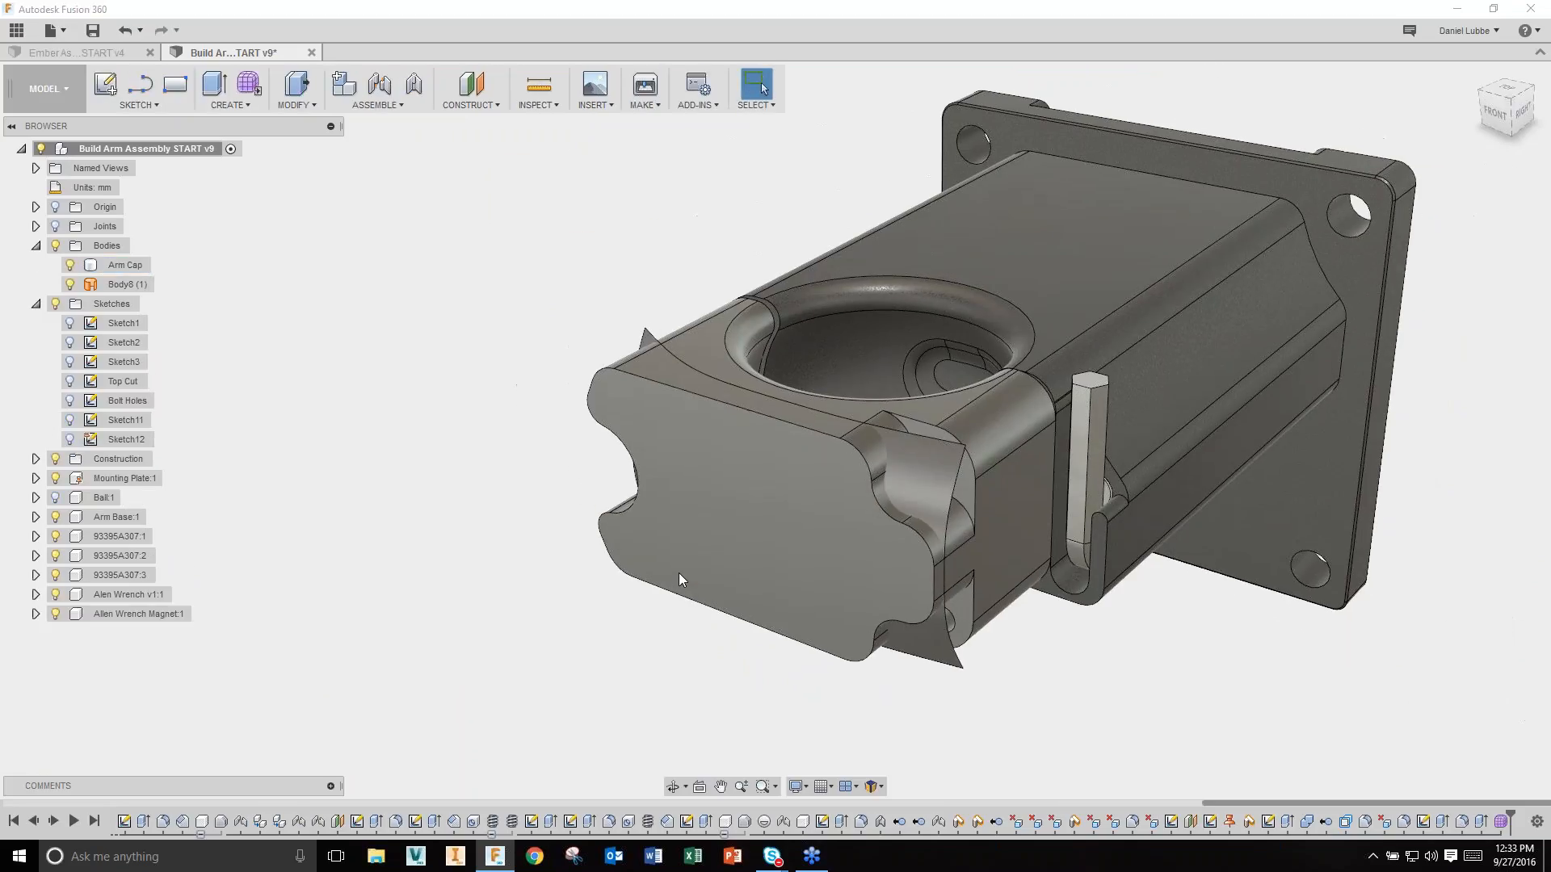
Step: Split the Arm Cap body using the curved Body8 (1) surface as the tool
middle_click_drag(666, 681, 637, 699, "shift")
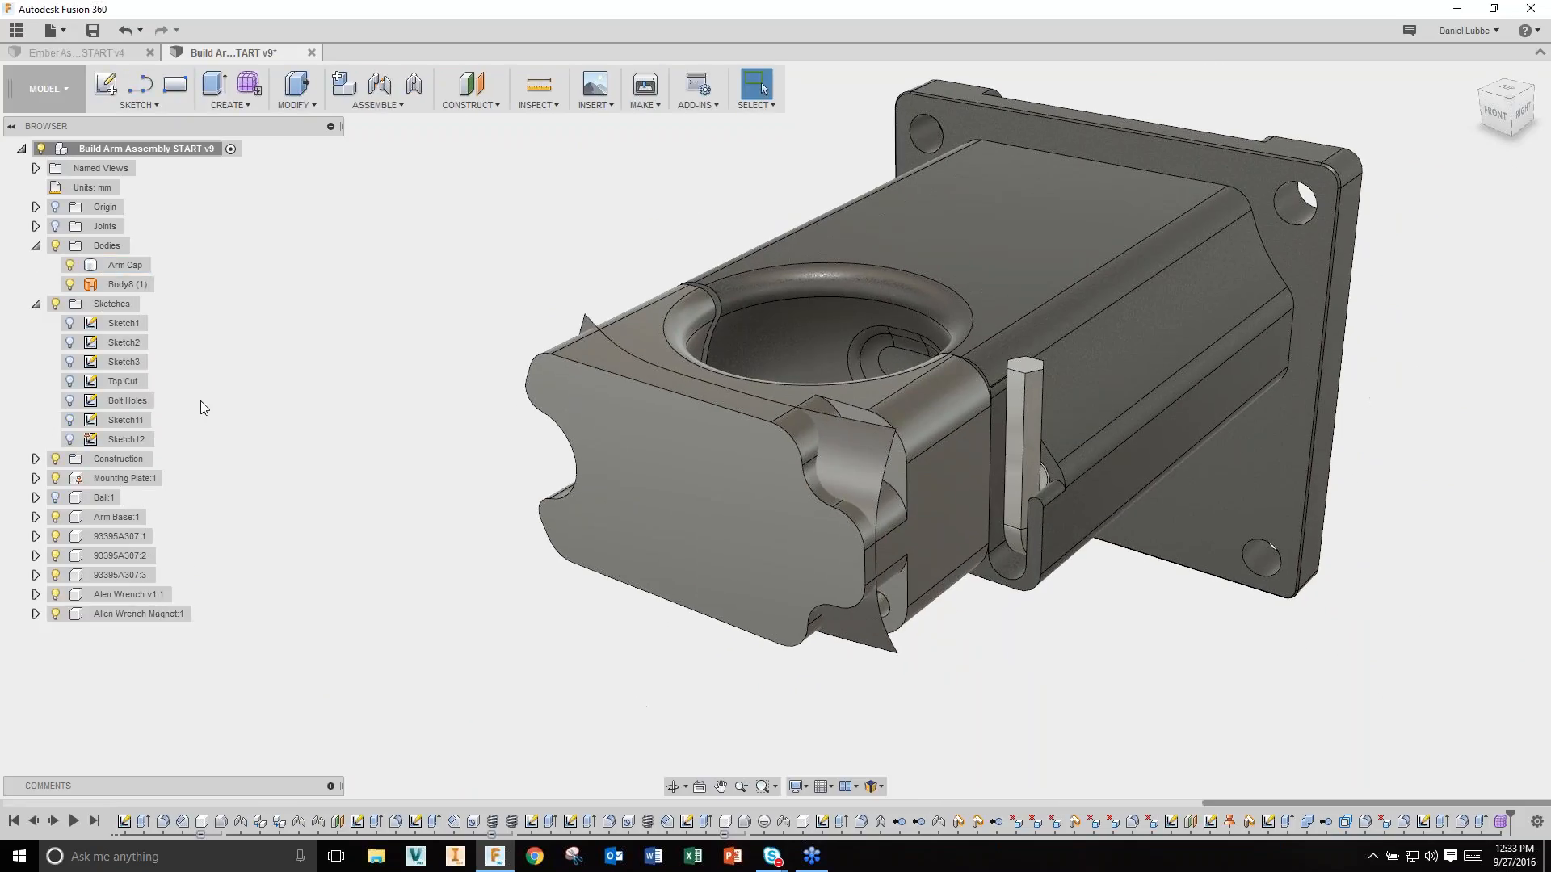
left_click(121, 267)
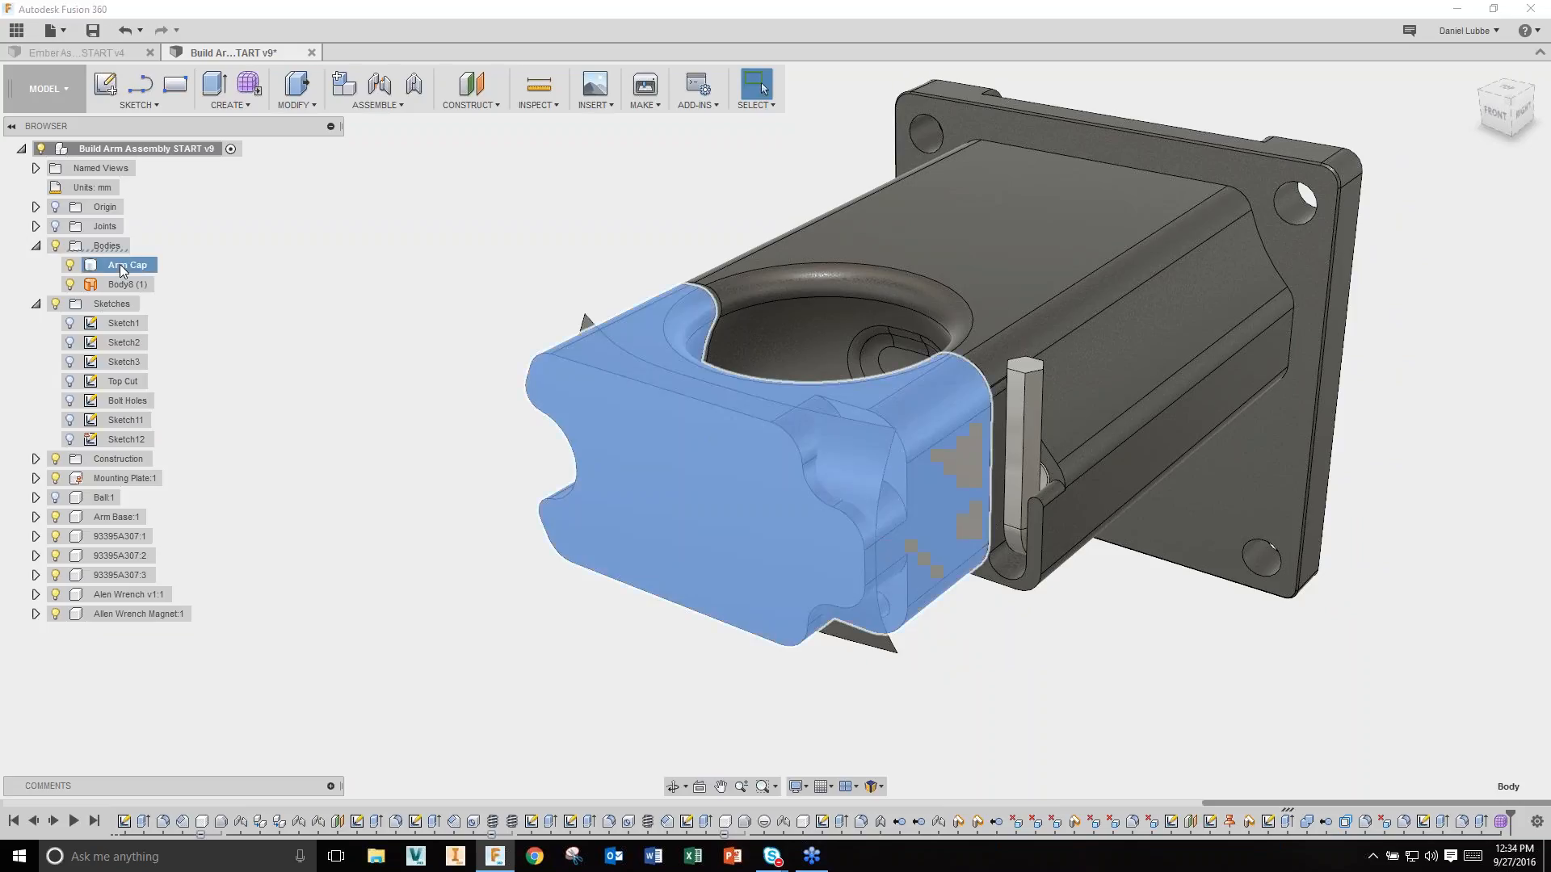
left_click(120, 286)
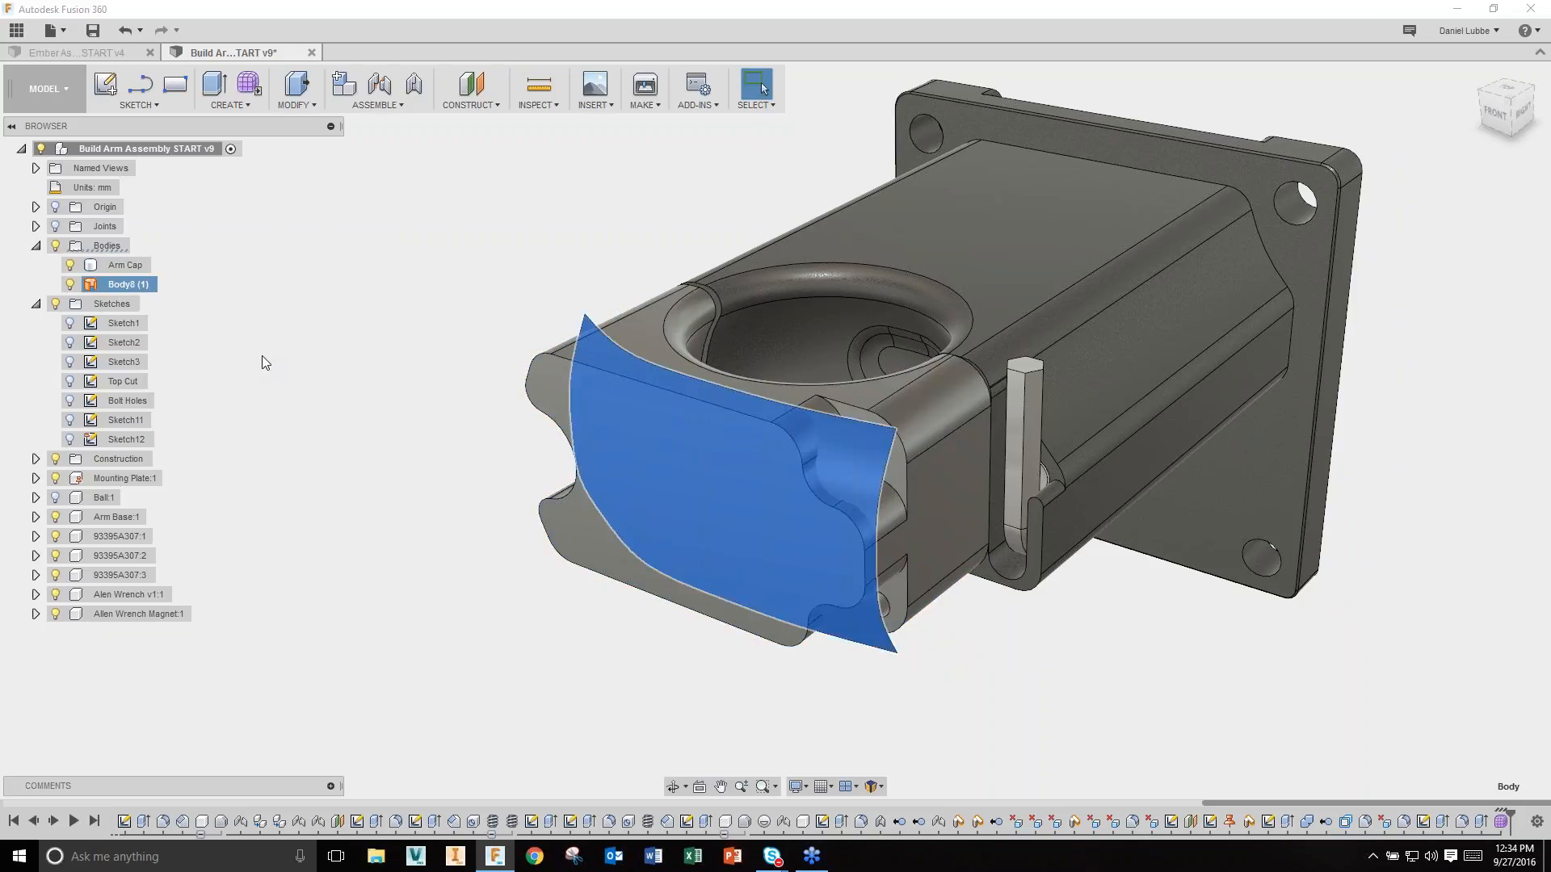
left_click(370, 427)
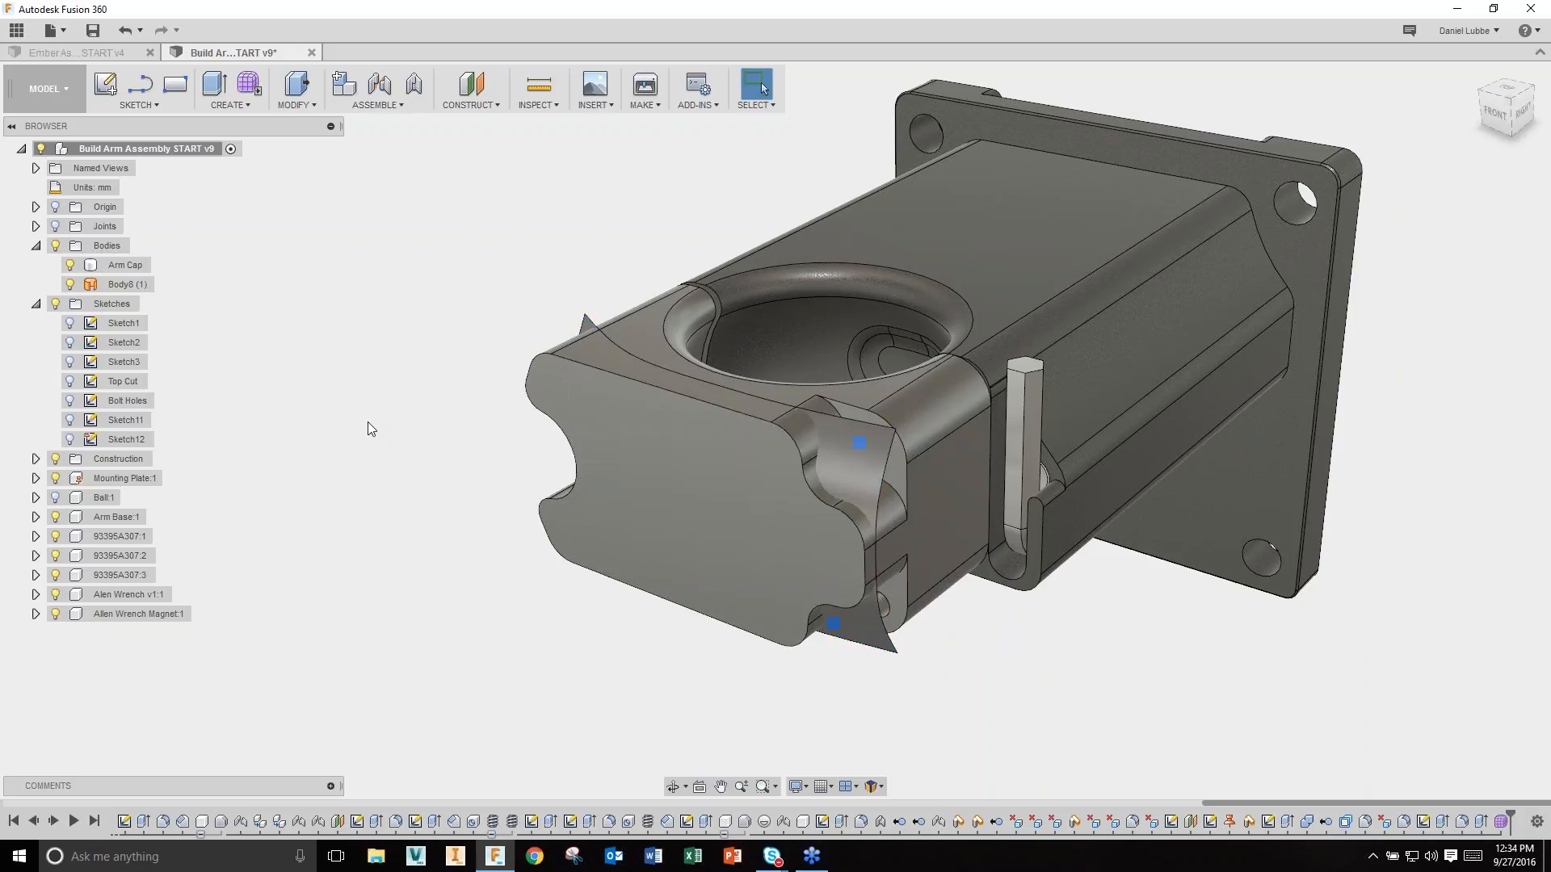
key("s")
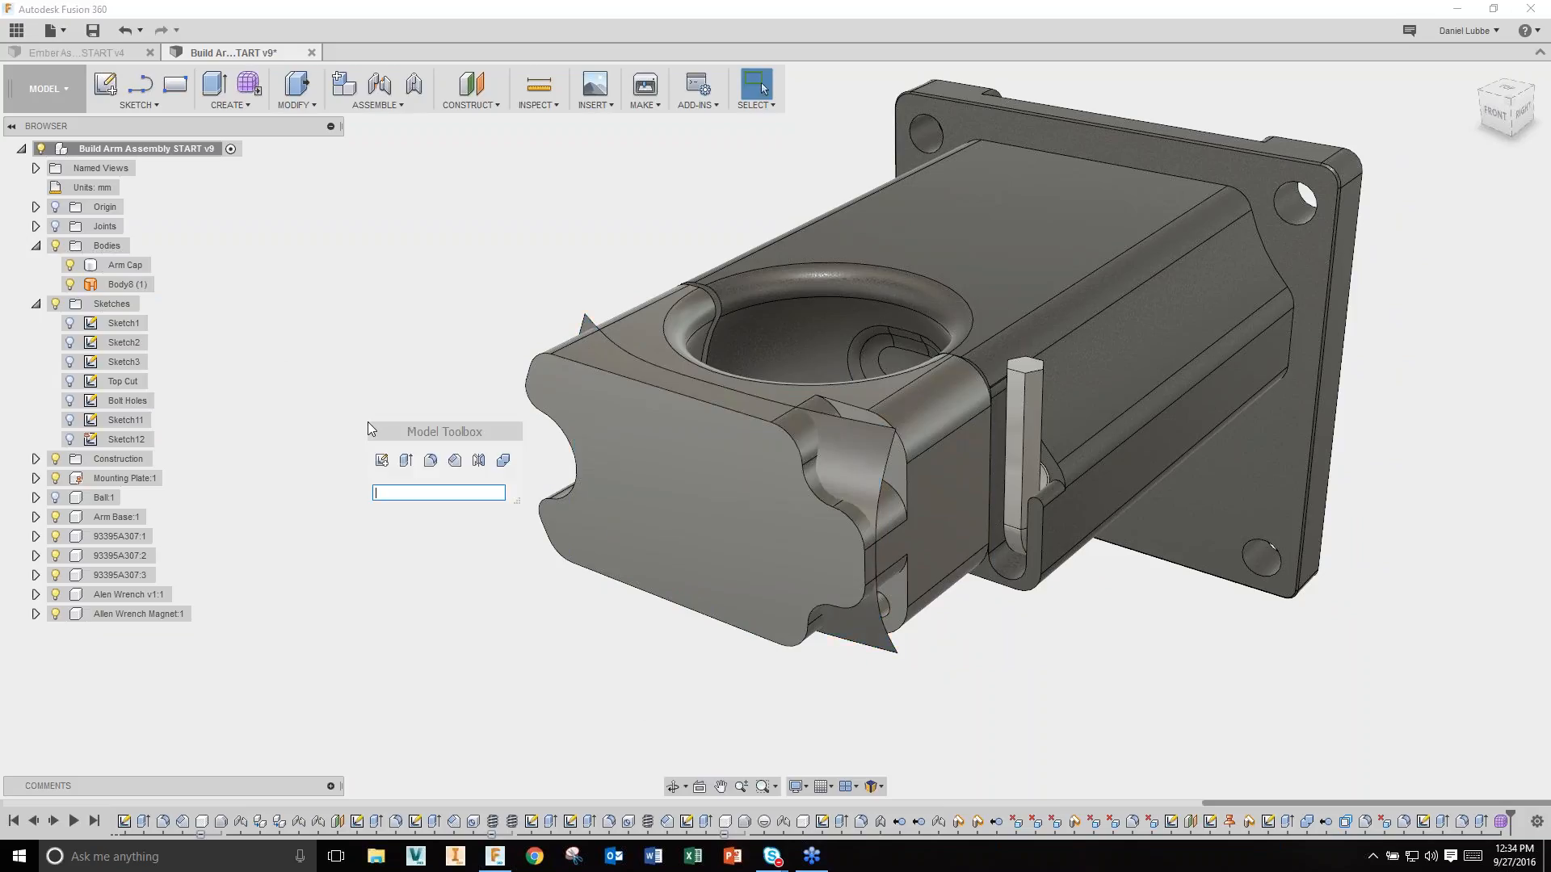
type("split")
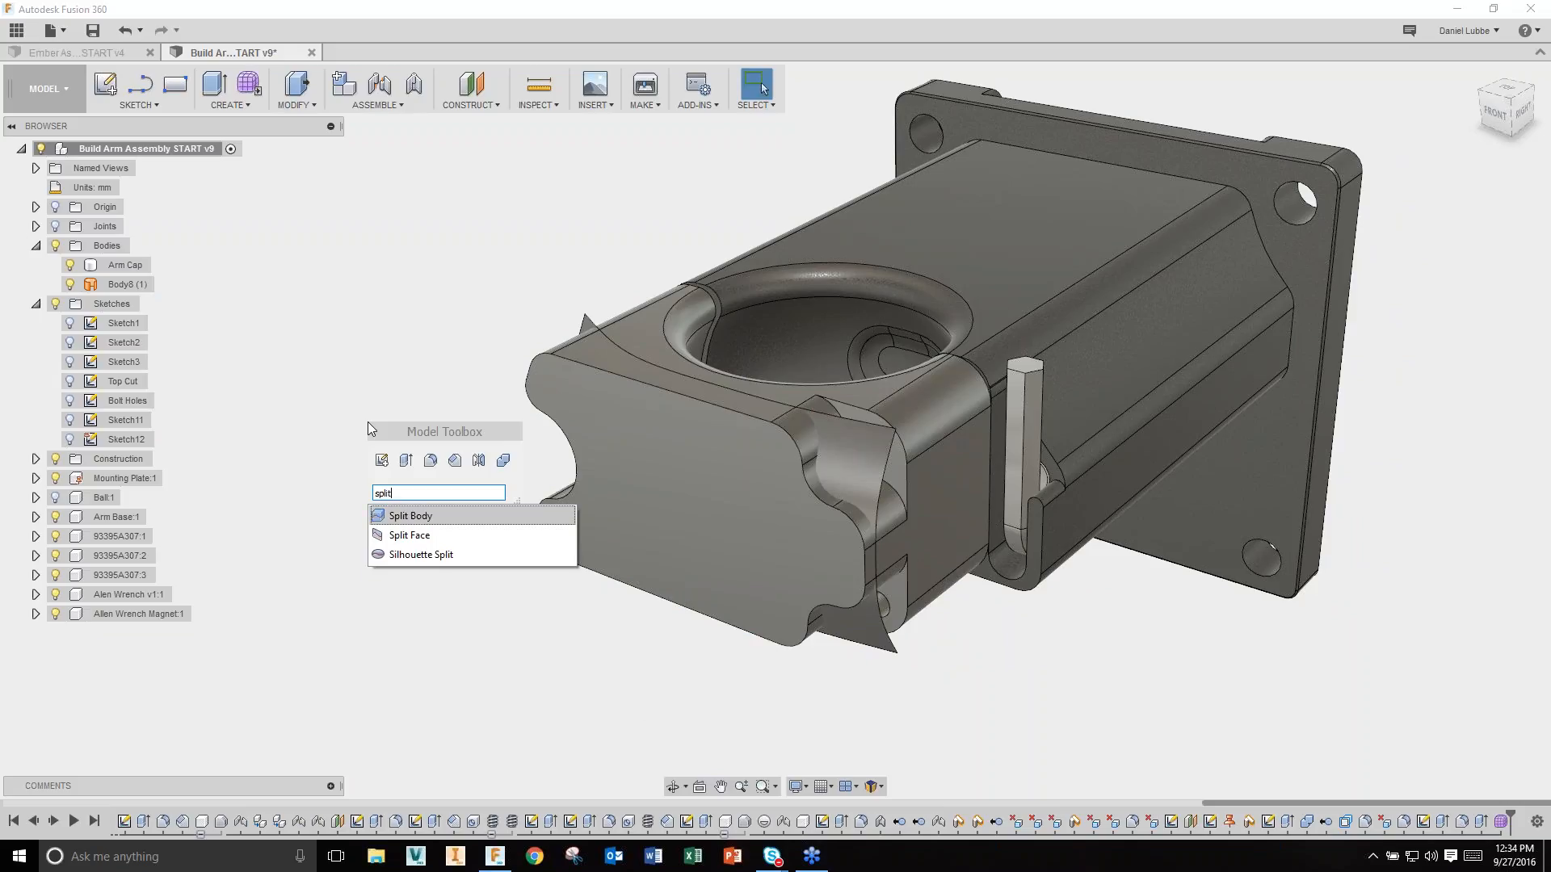
key("Return")
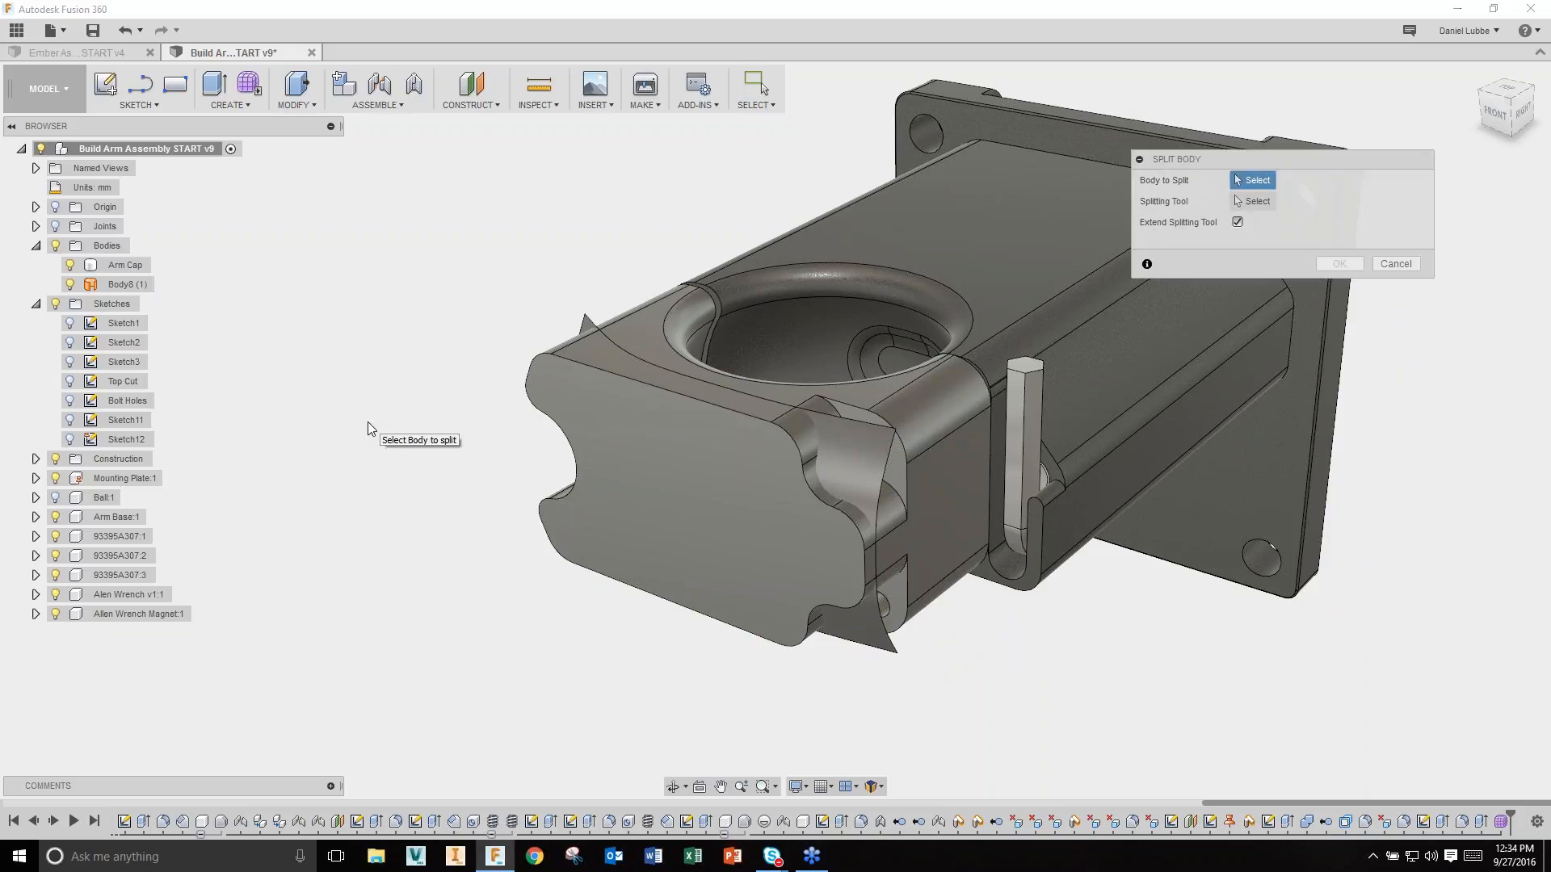
left_click(710, 527)
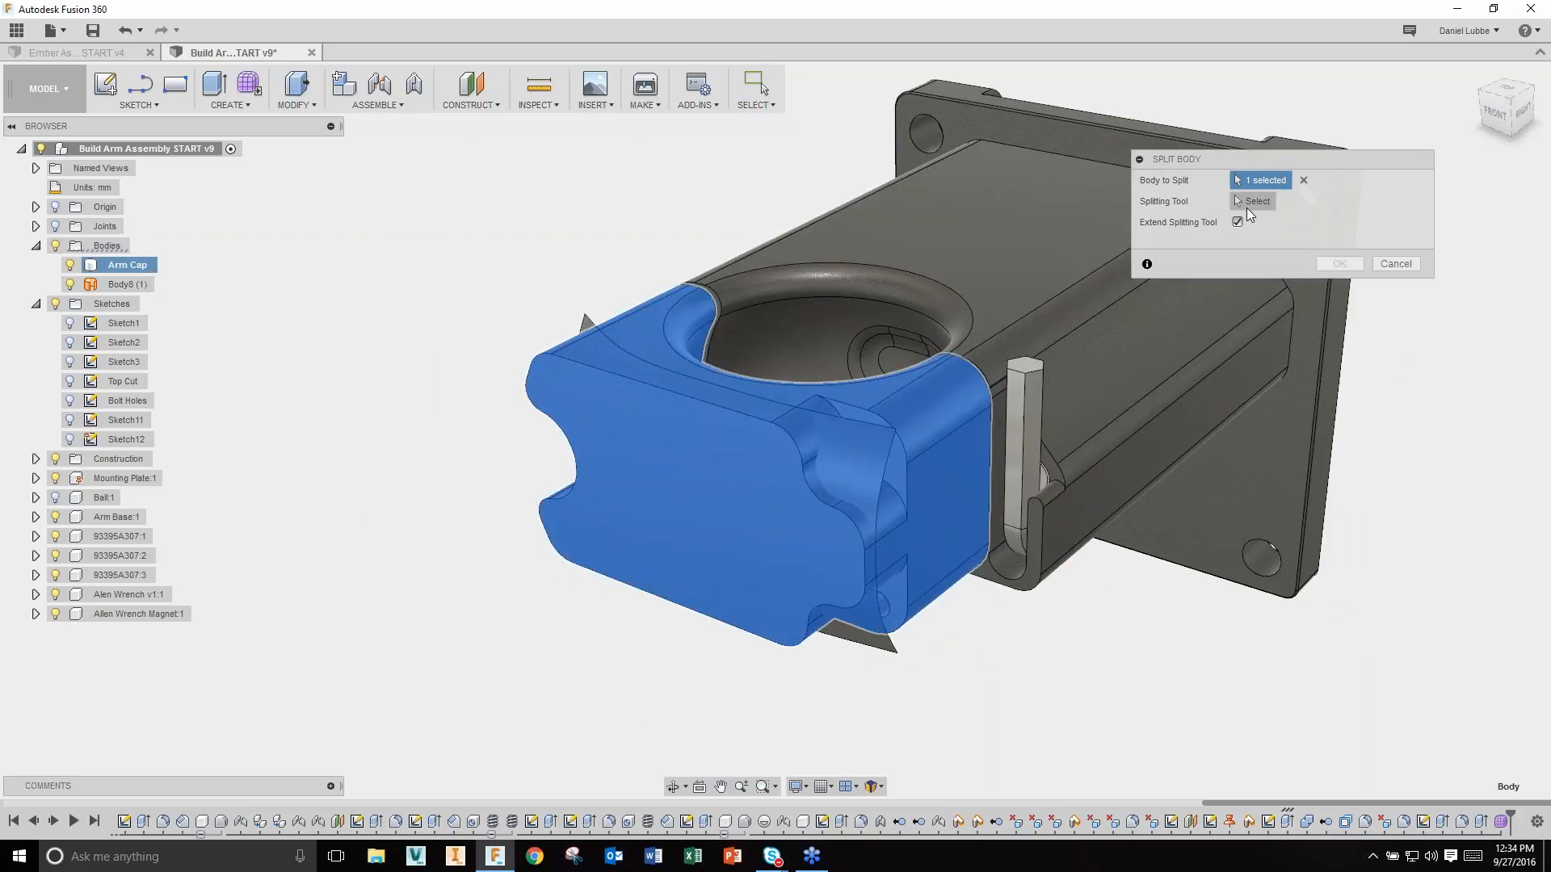
left_click(861, 462)
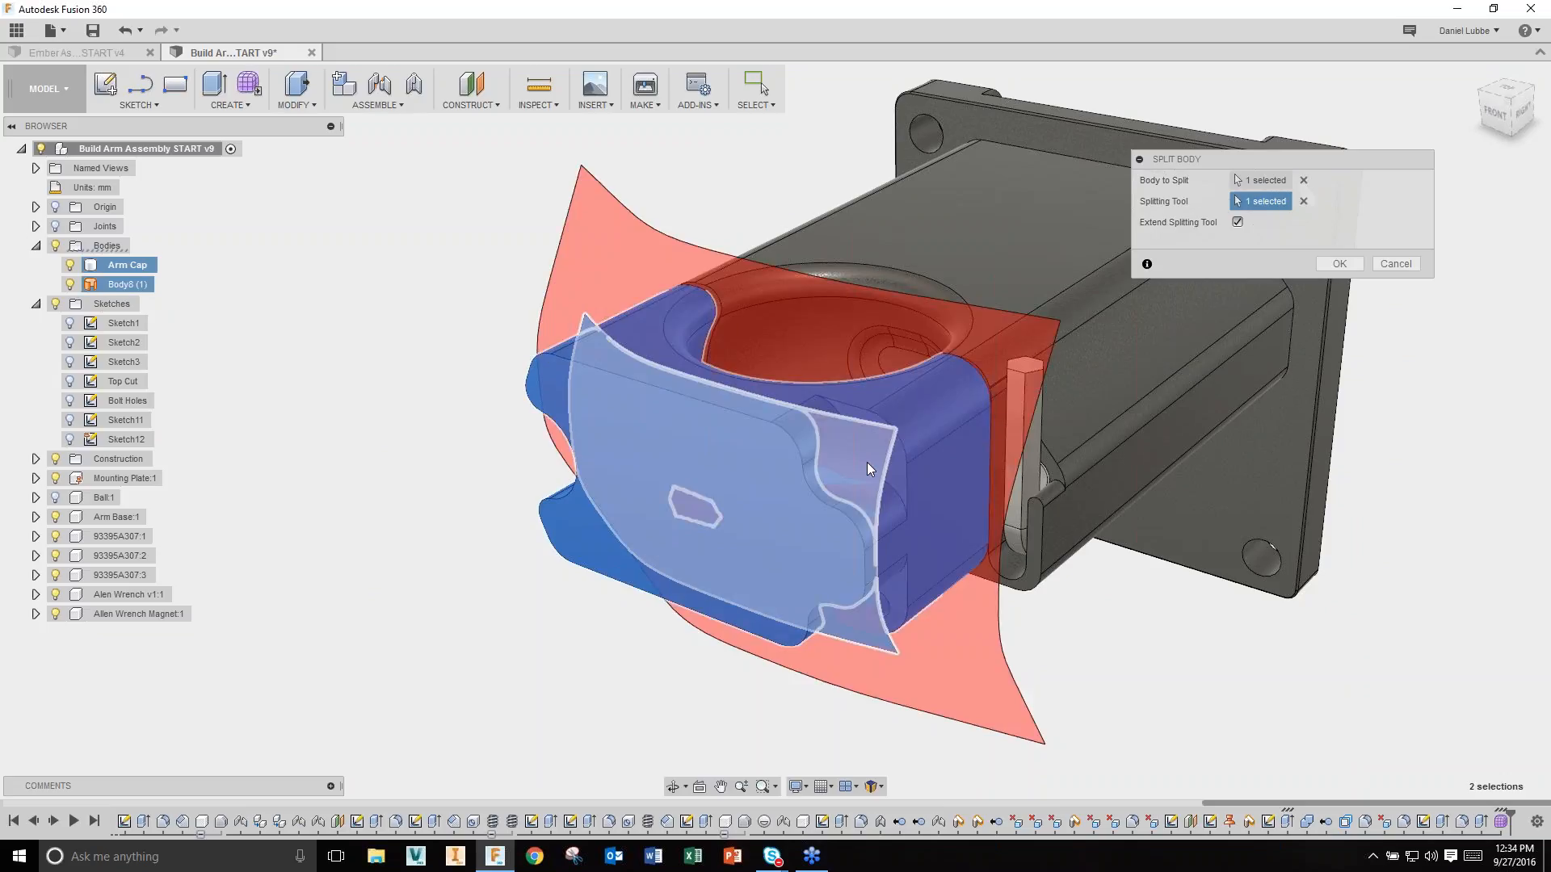
left_click(1339, 263)
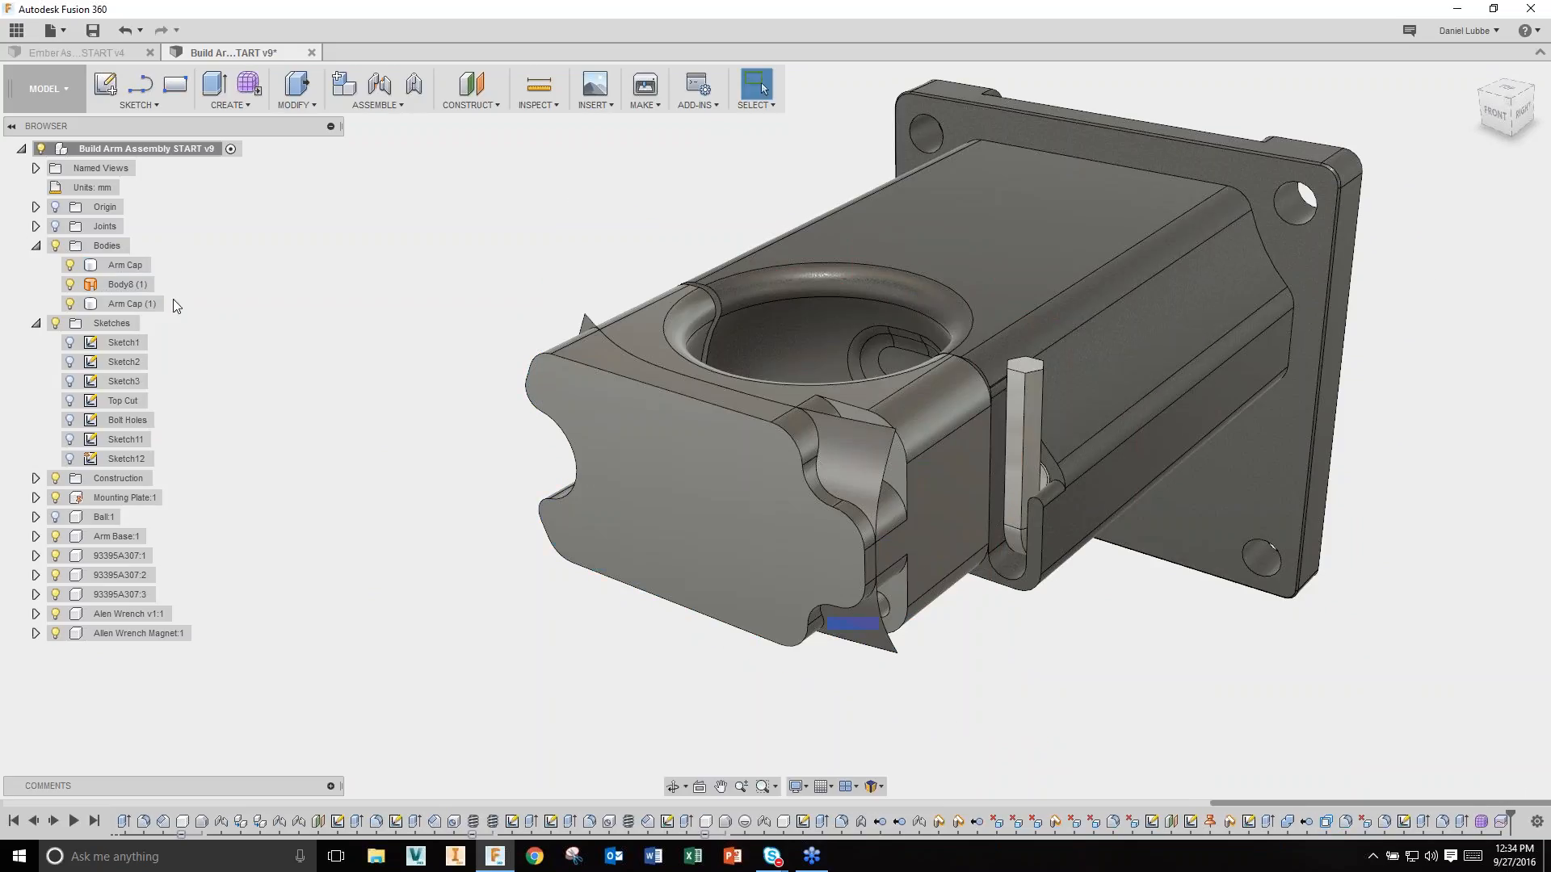
Step: Remove the Body8 (1) surface and the cut-off Arm Cap (1) piece
left_click(124, 286)
left_click(125, 303, "ctrl")
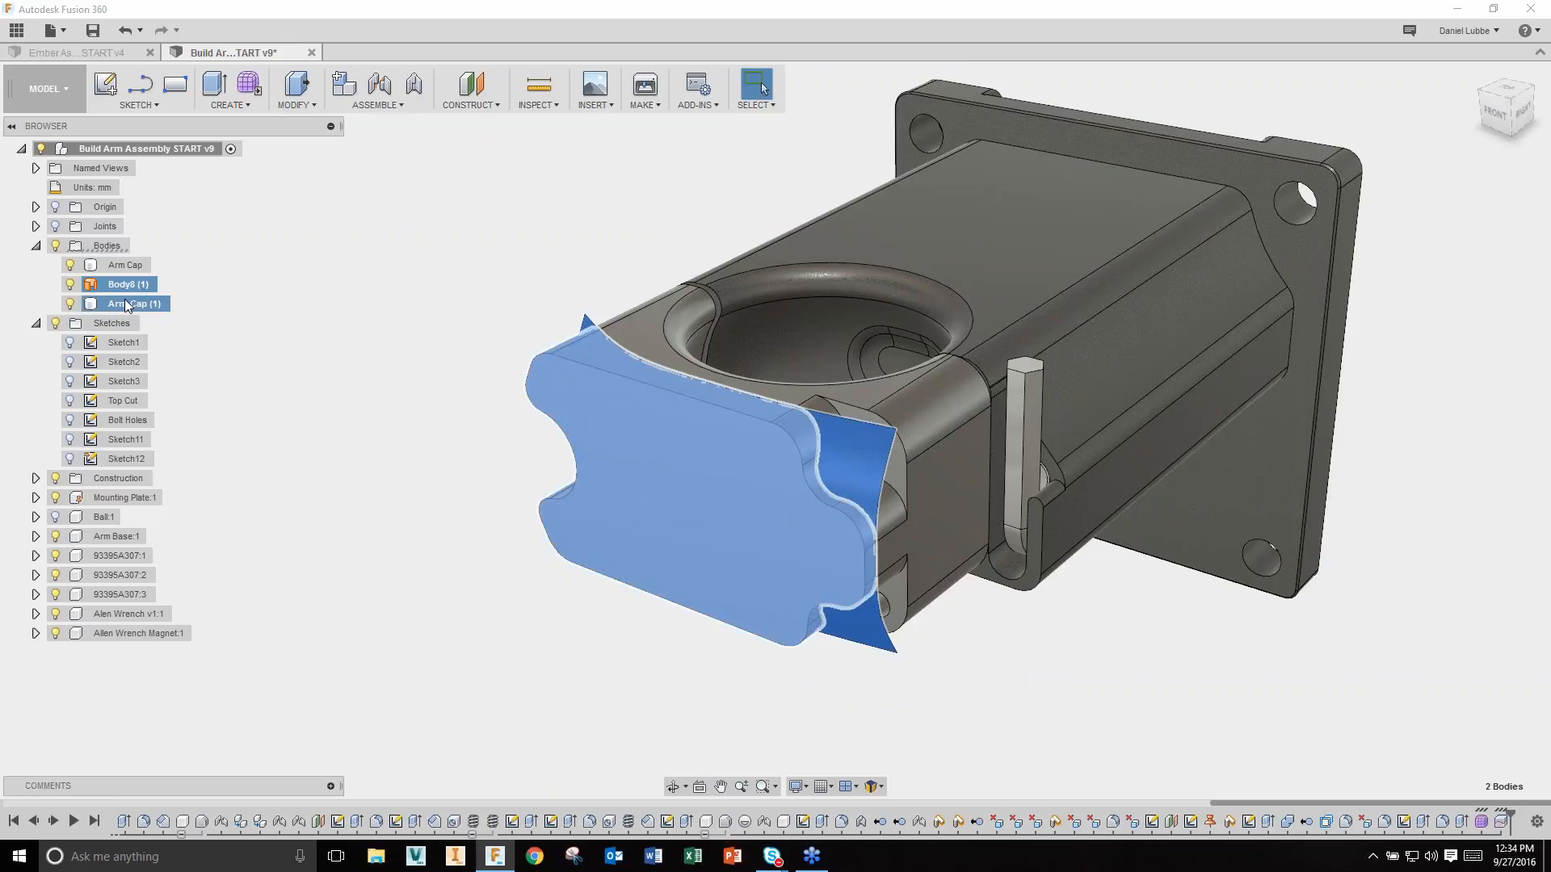
right_click(125, 302)
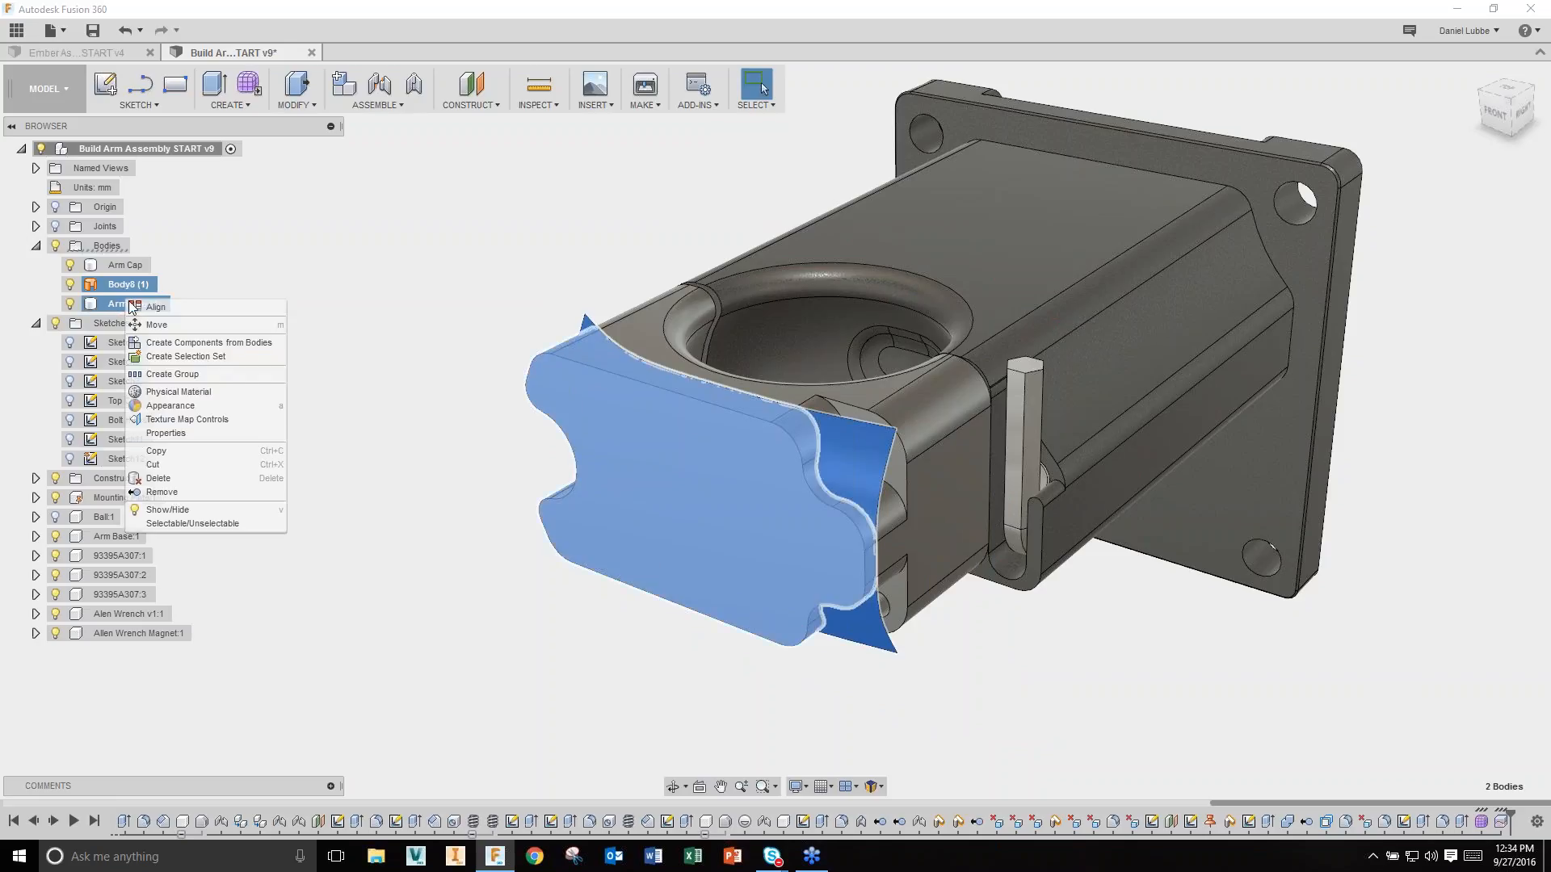
left_click(202, 491)
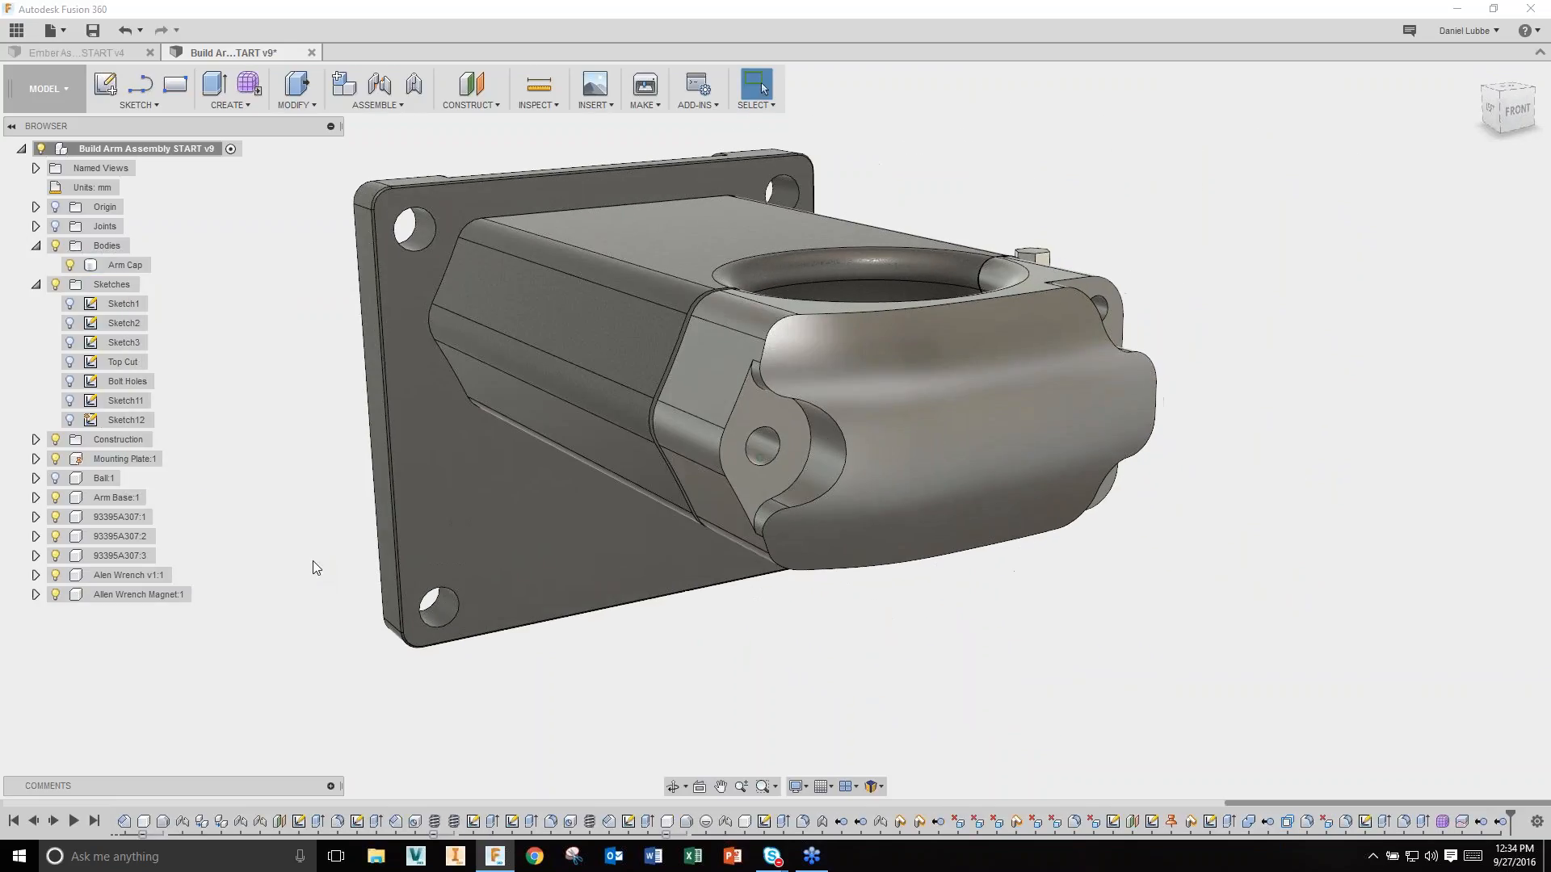
left_click(982, 510)
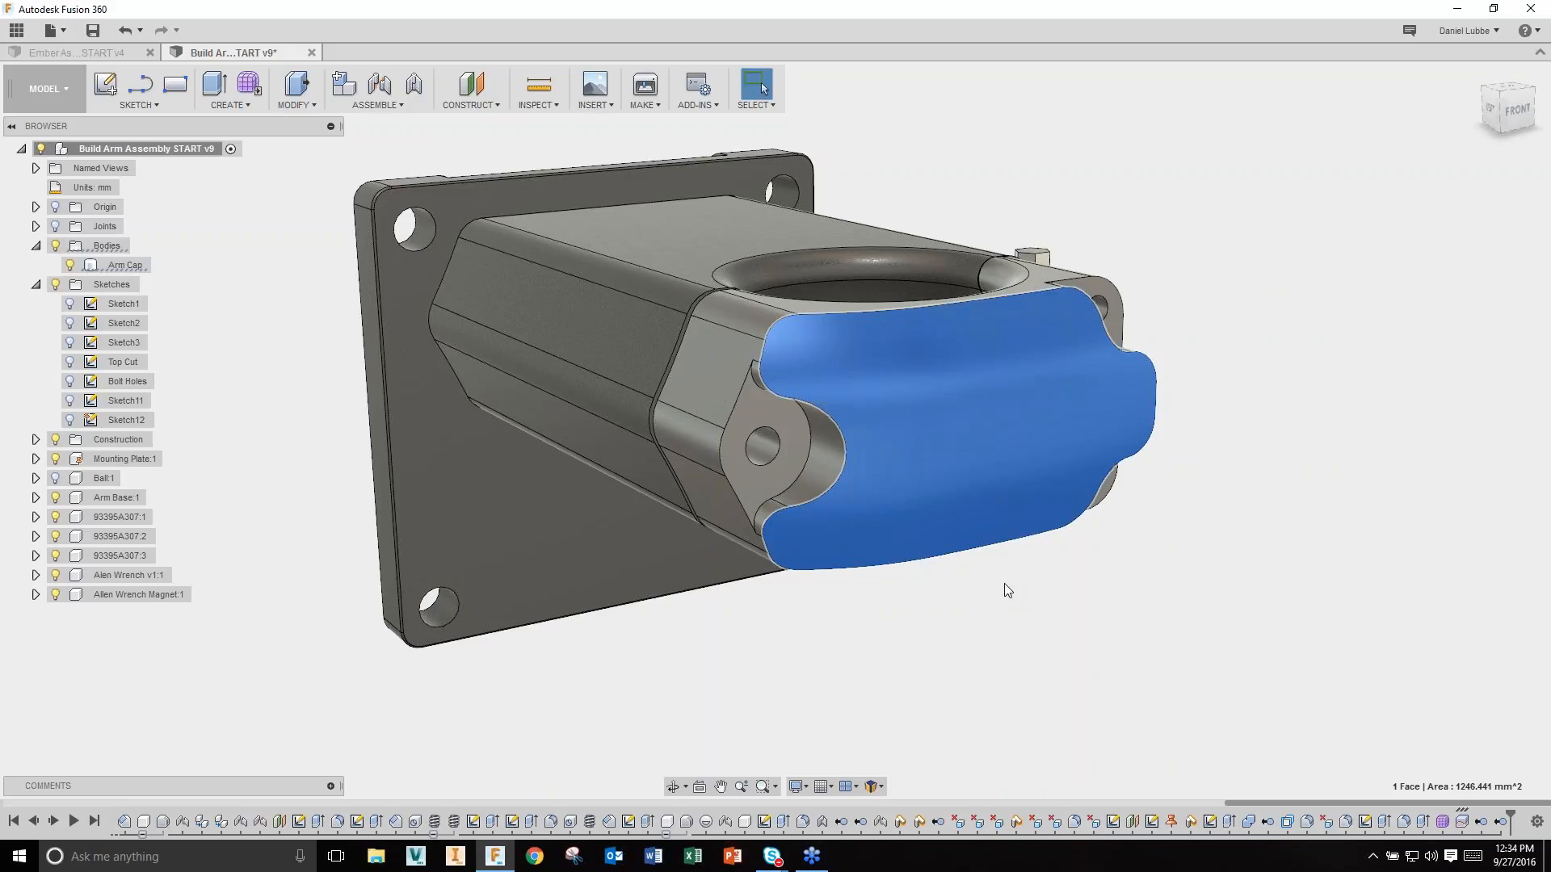
scroll(1005, 584, "down", 2)
left_click(1091, 666)
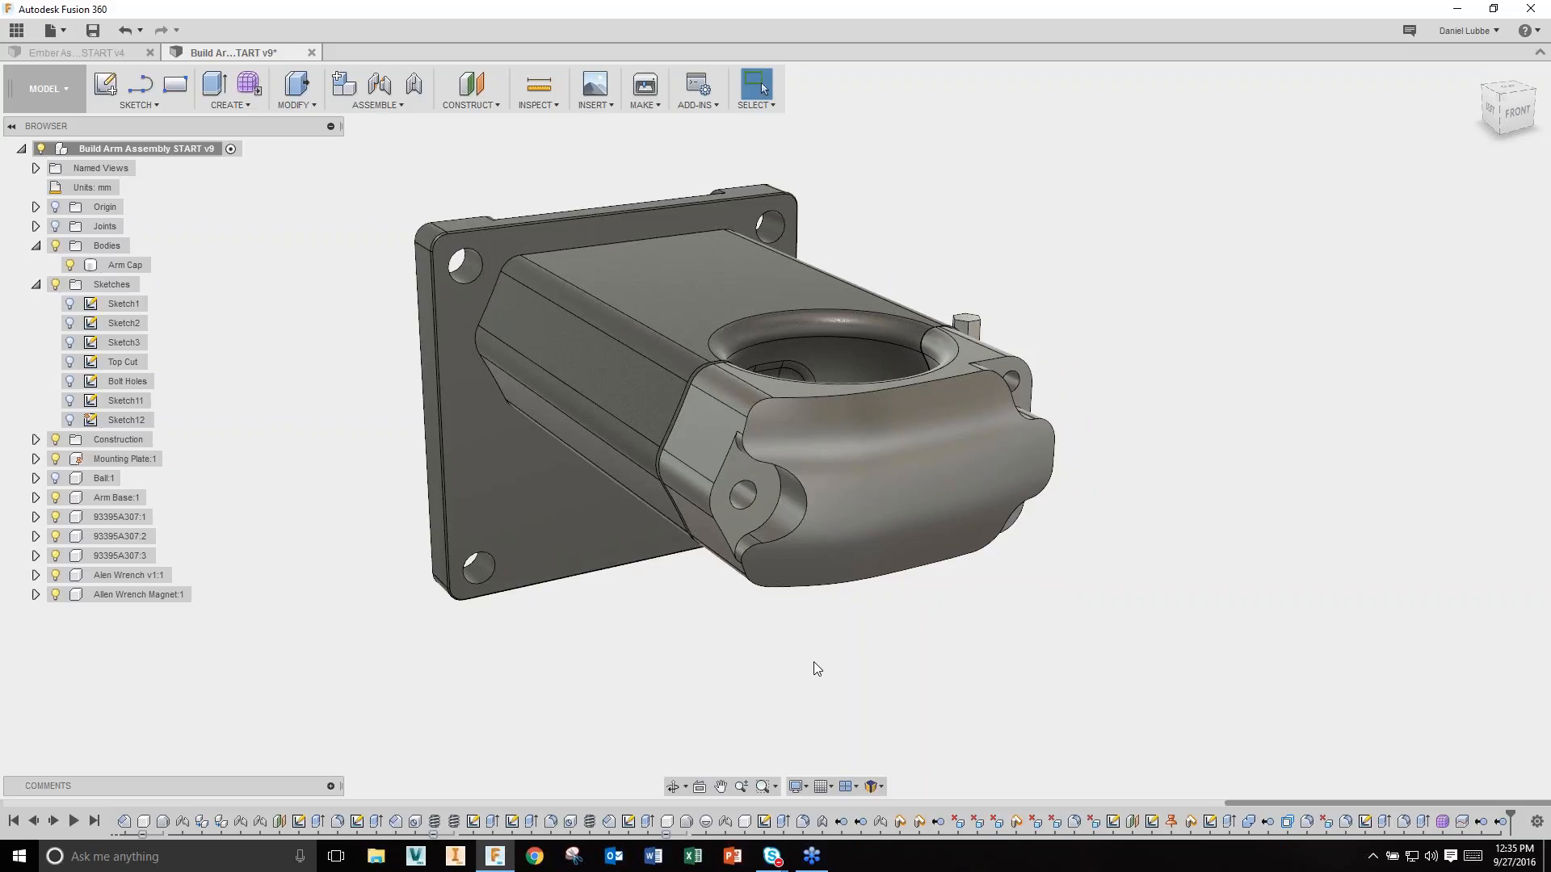
left_click(123, 265)
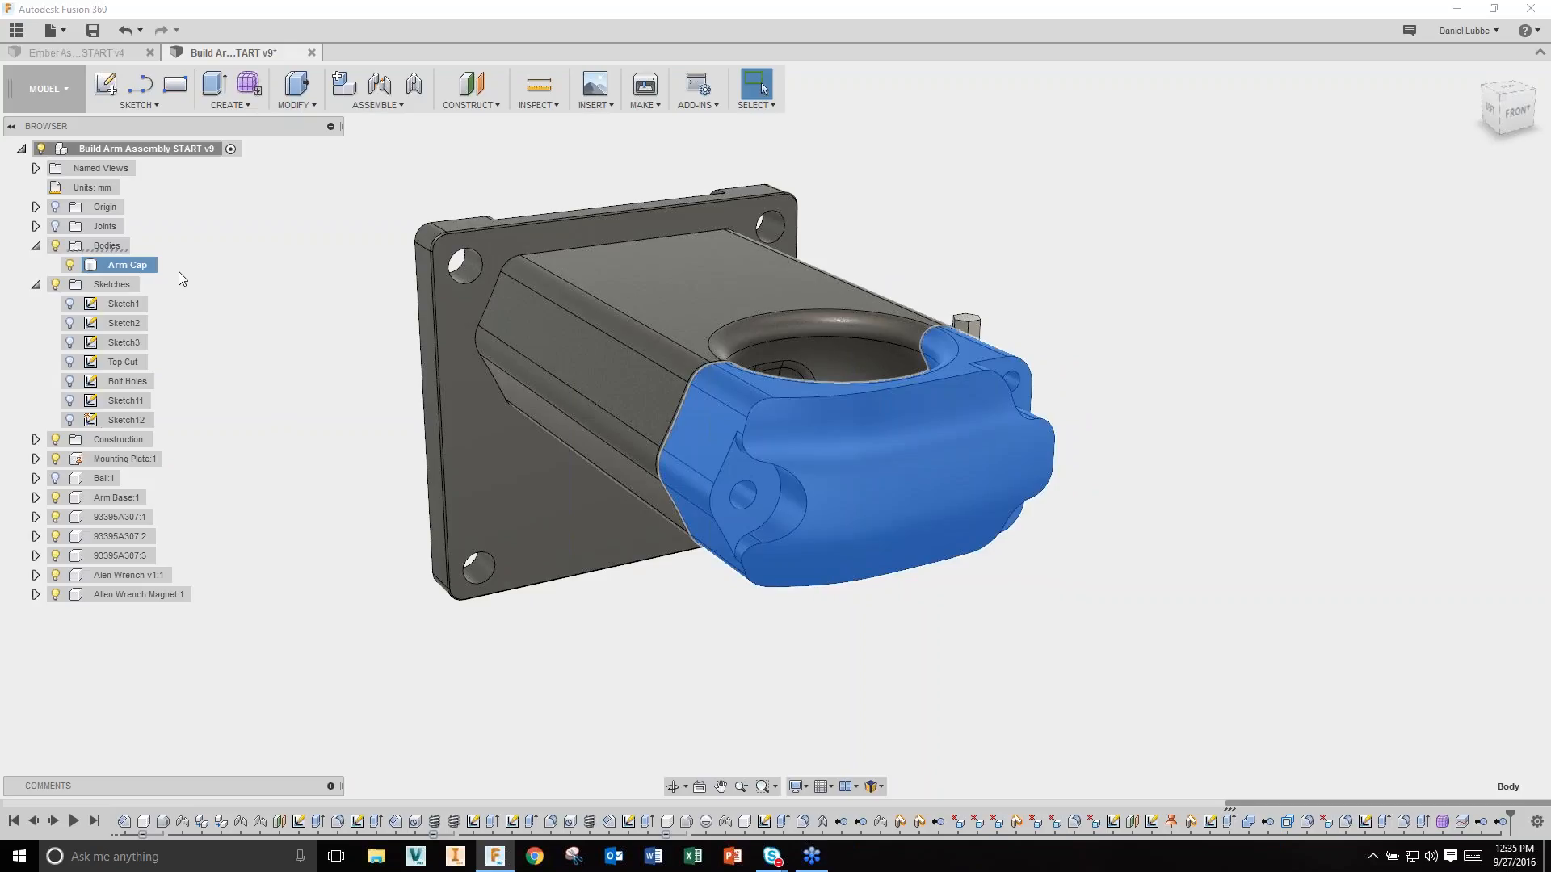
Step: Turn the Arm Cap body into its own component, Arm Cap (1):1, via Create Components from Bodies
right_click(129, 265)
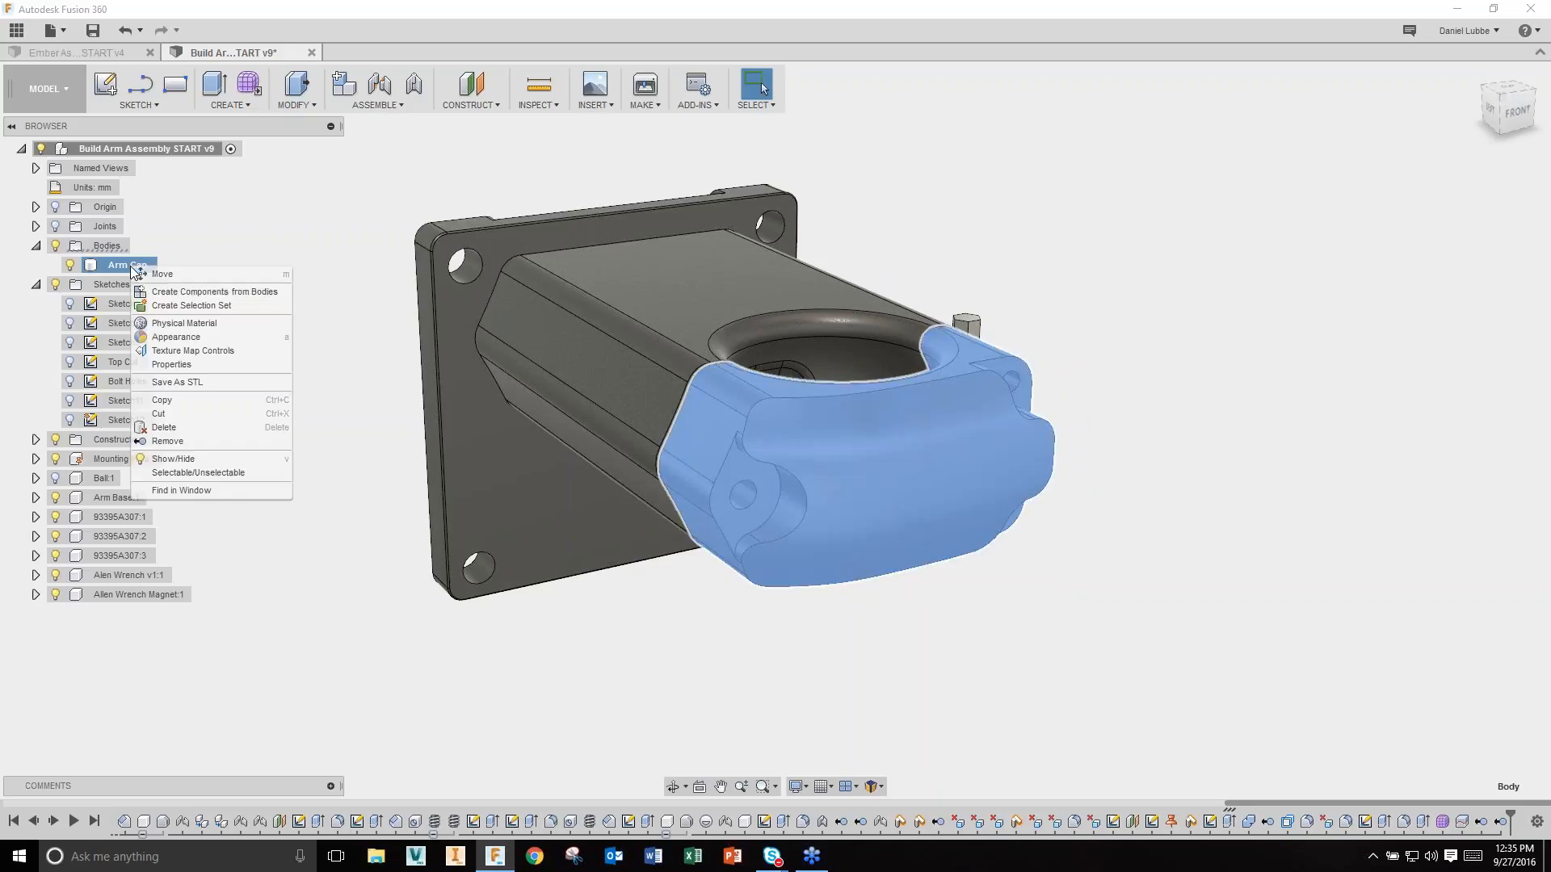
left_click(231, 292)
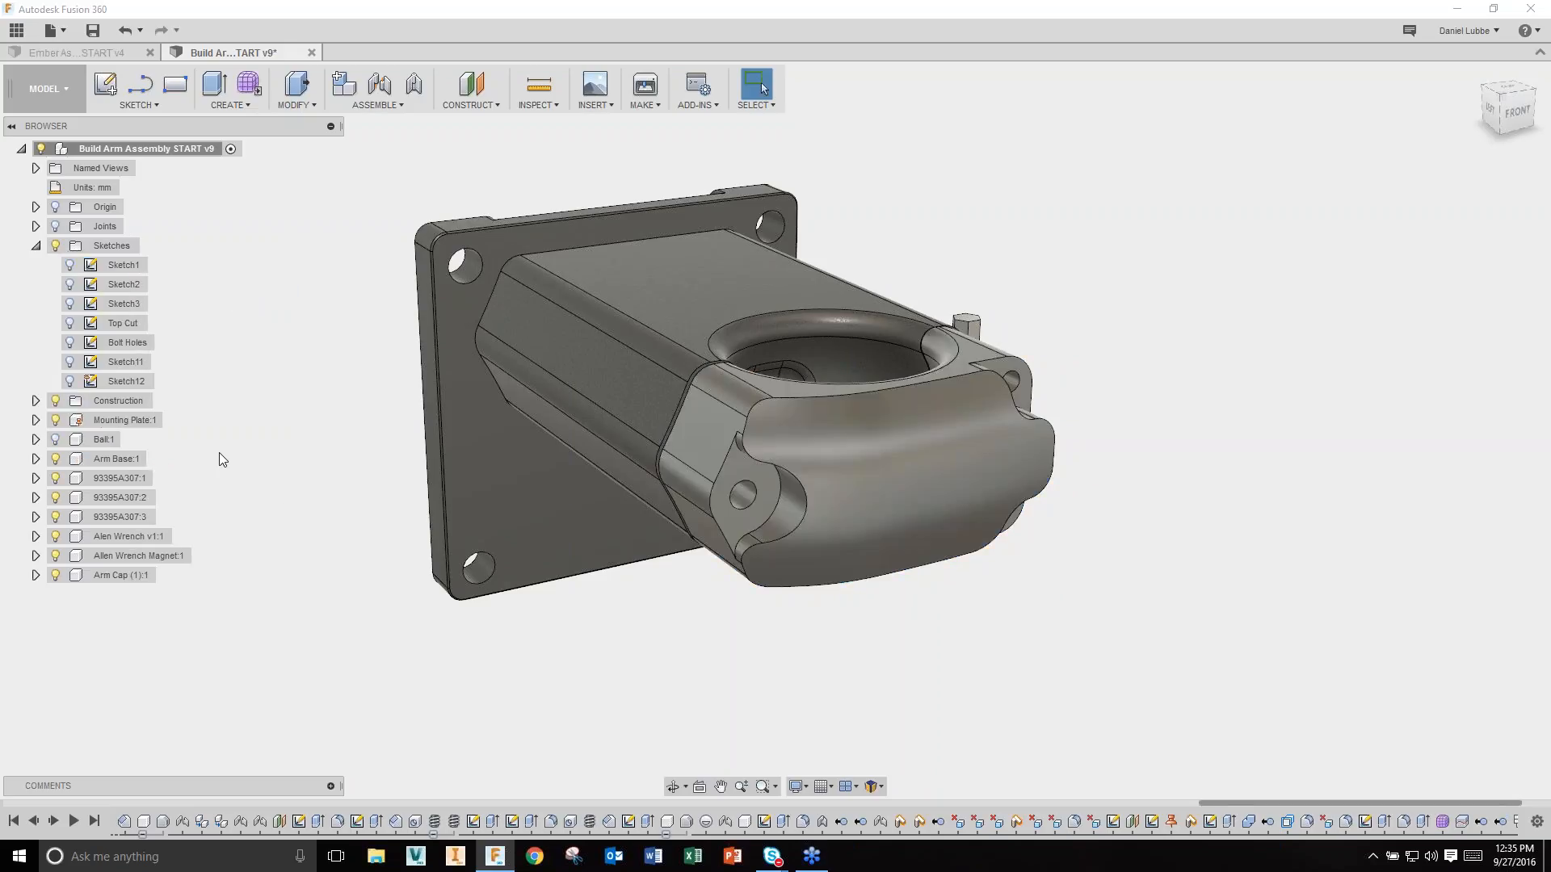
left_click(114, 575)
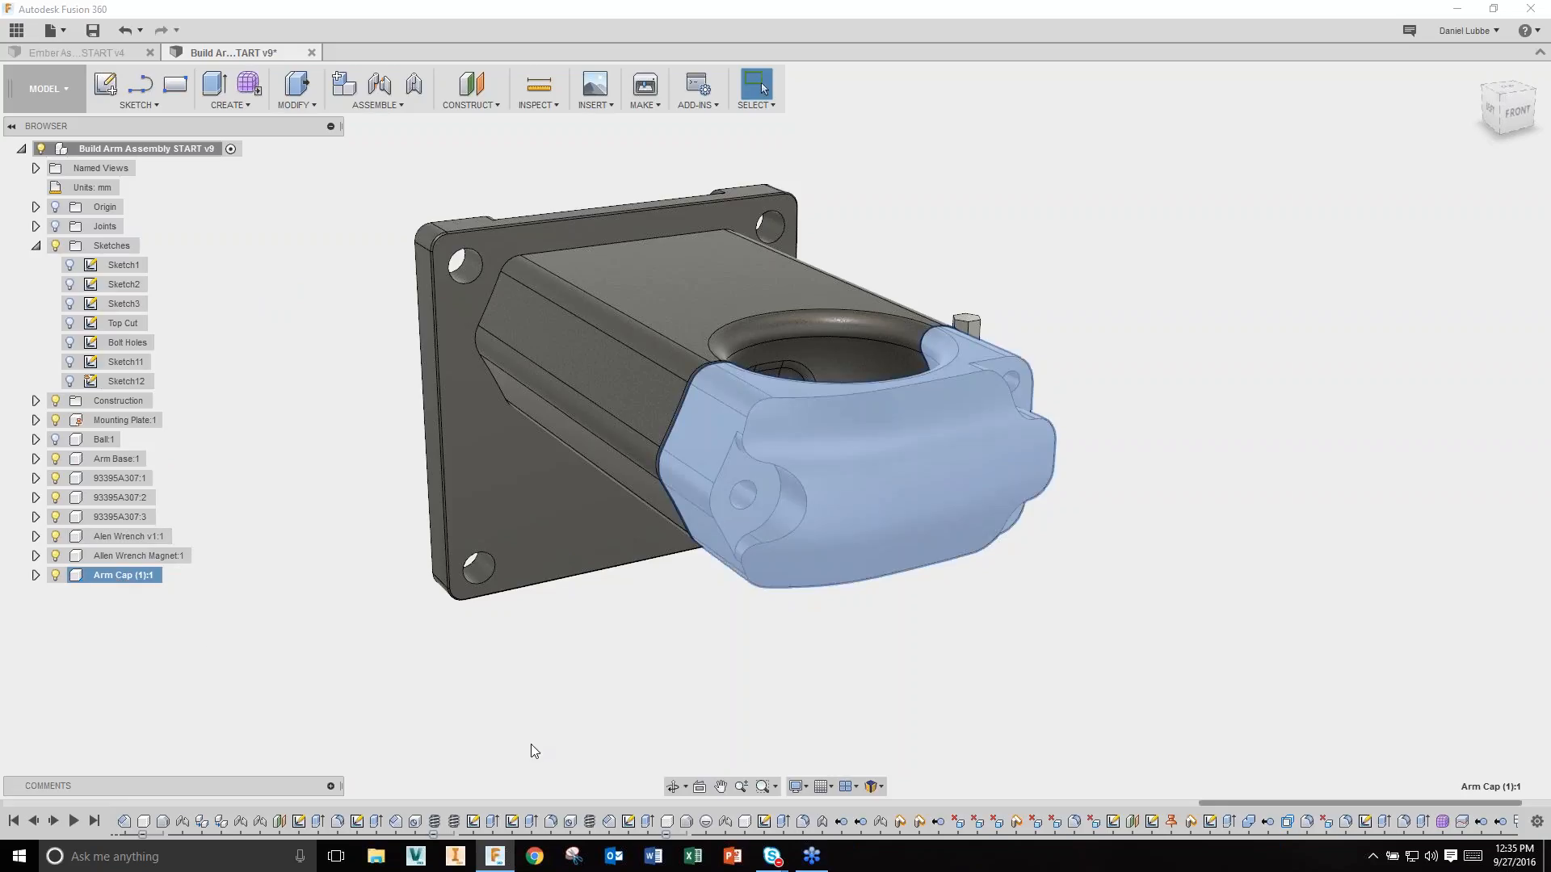
left_click(814, 731)
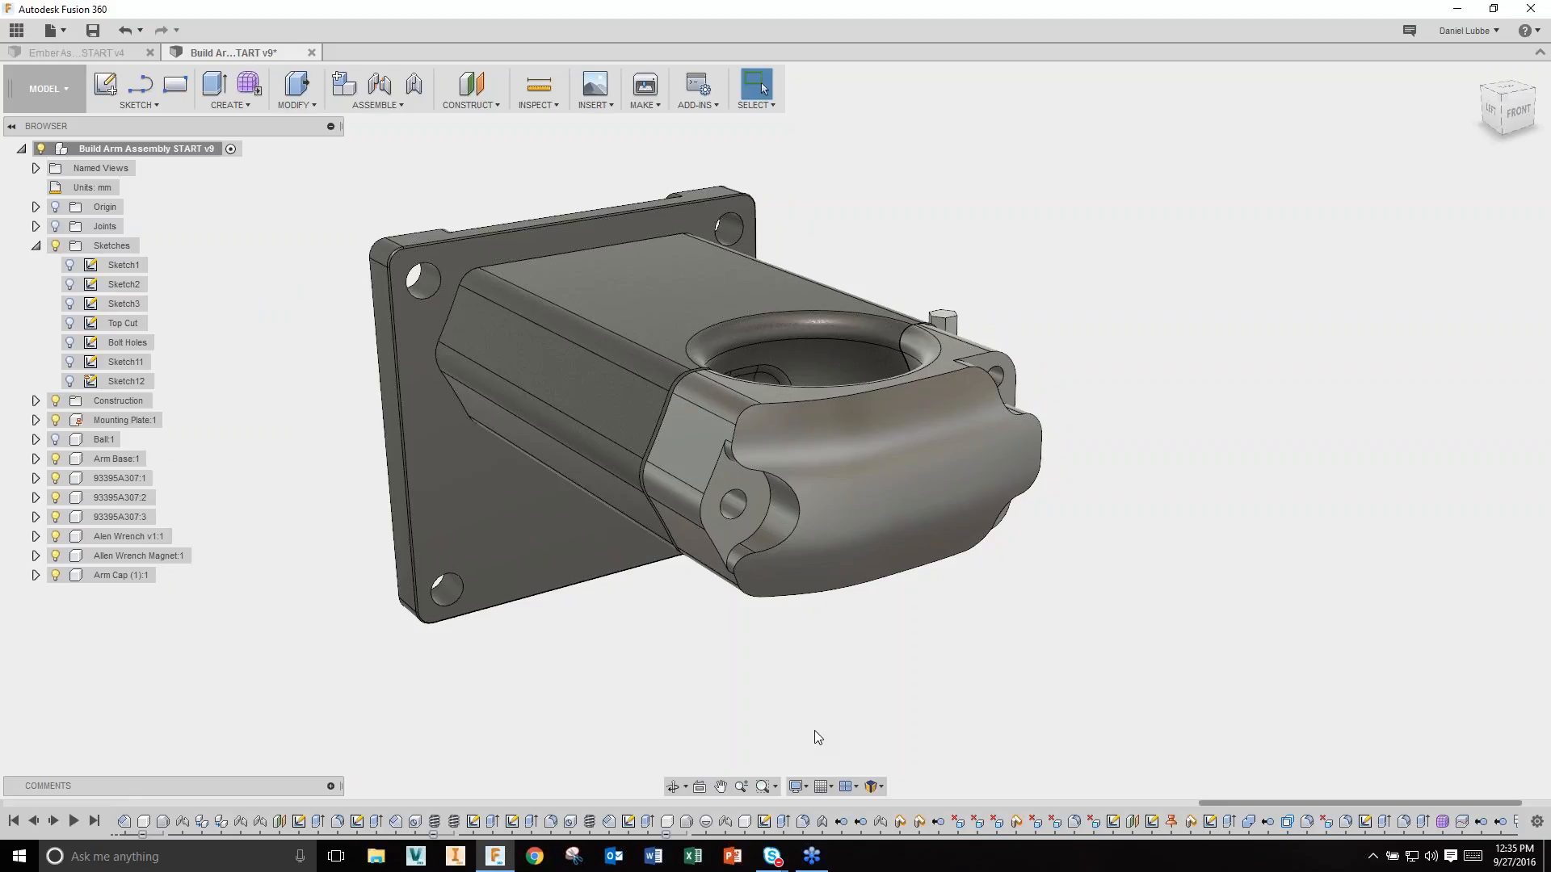
left_click_drag(856, 464, 1097, 442)
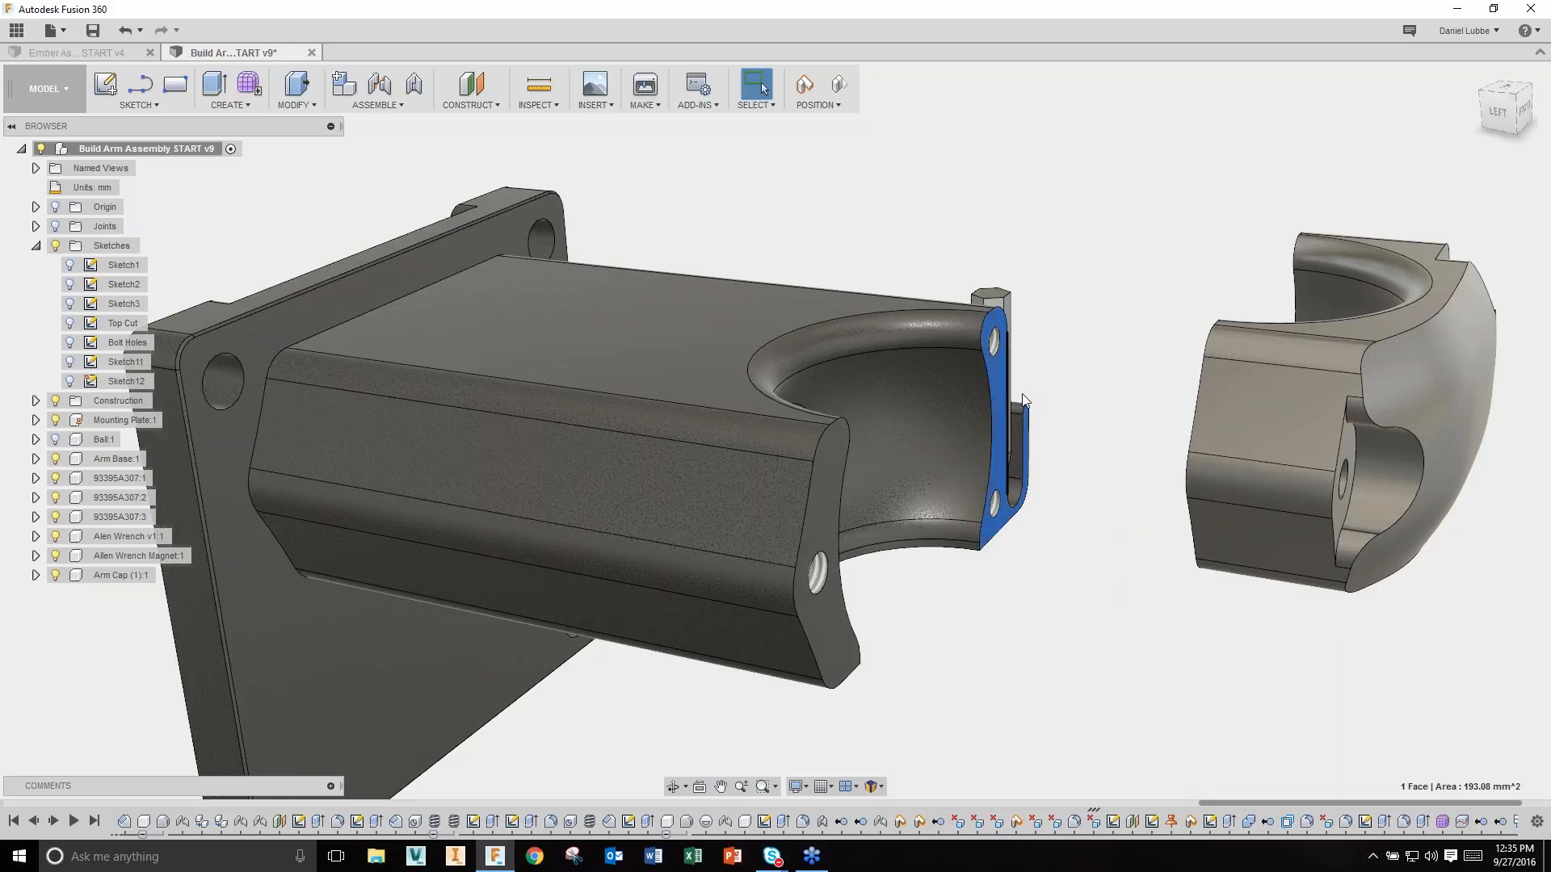
left_click(998, 369)
left_click(801, 221)
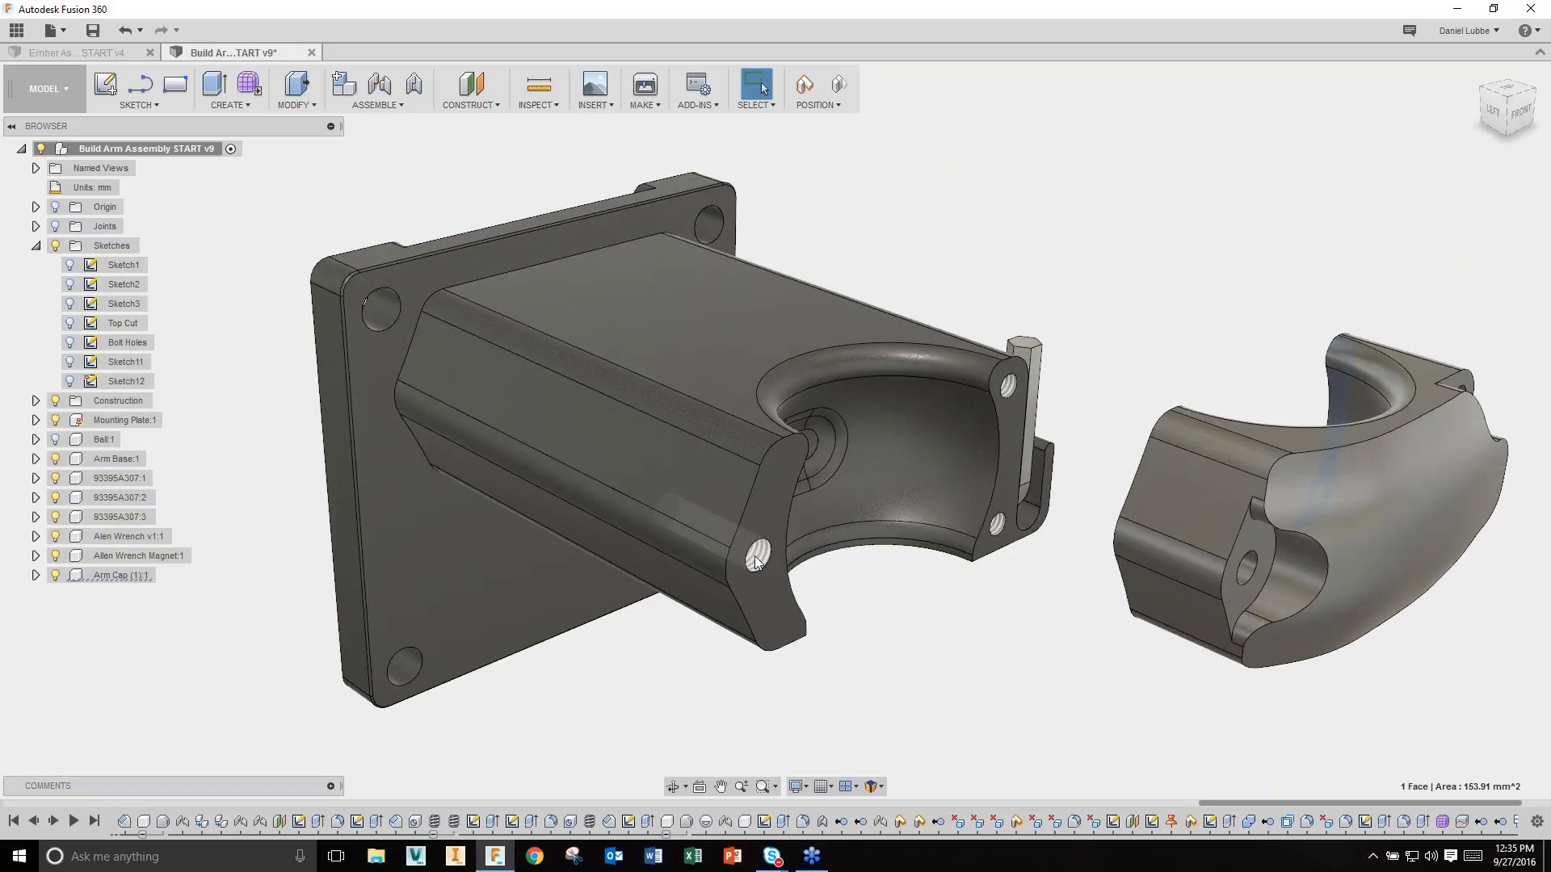
left_click(757, 560)
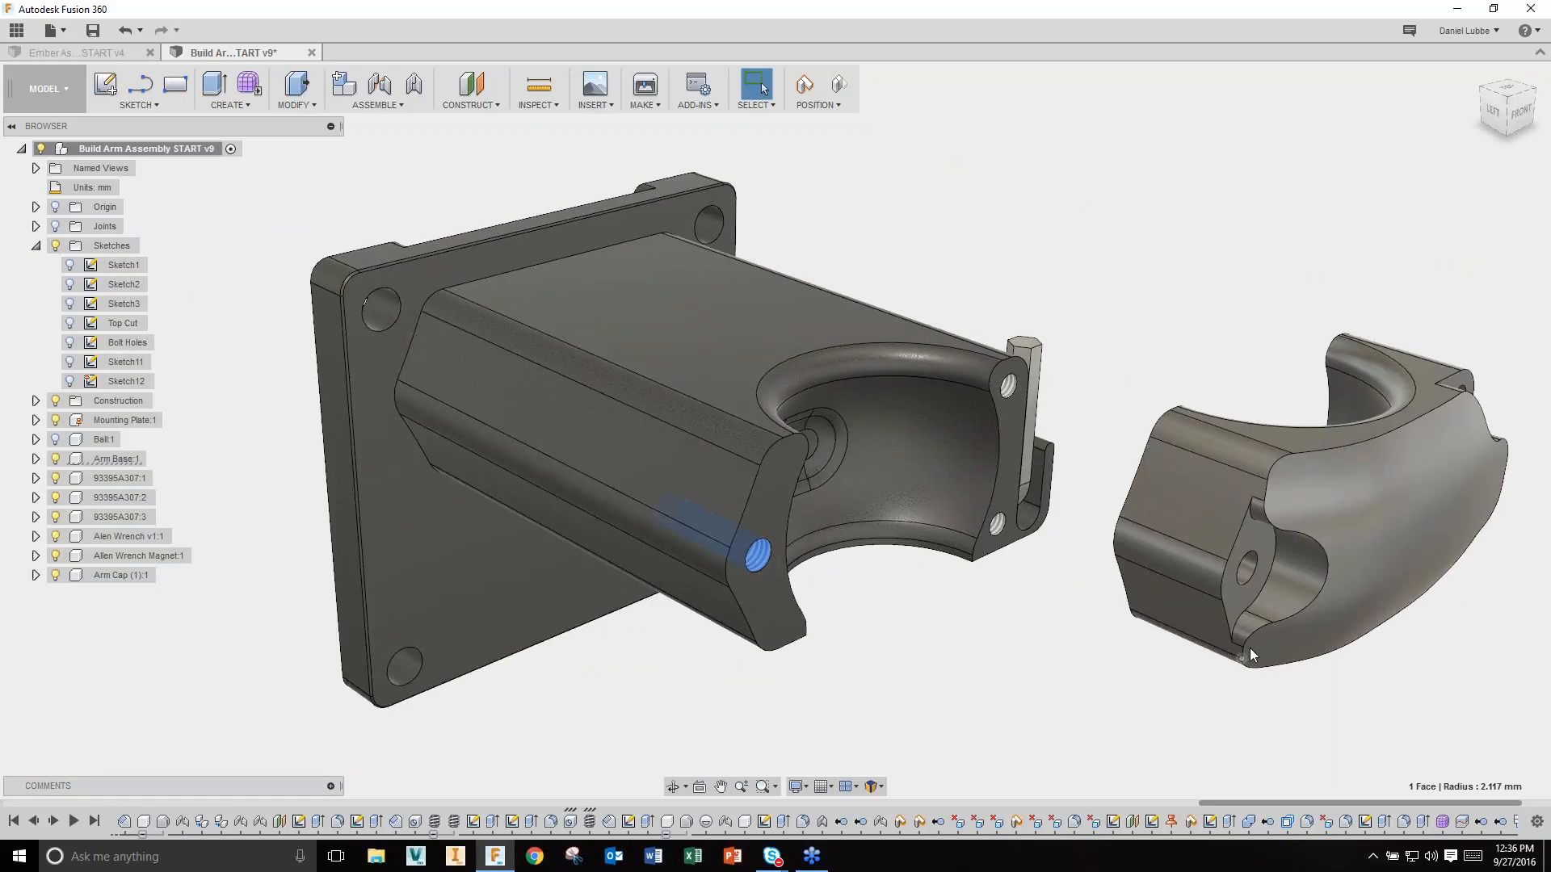
left_click(1249, 569)
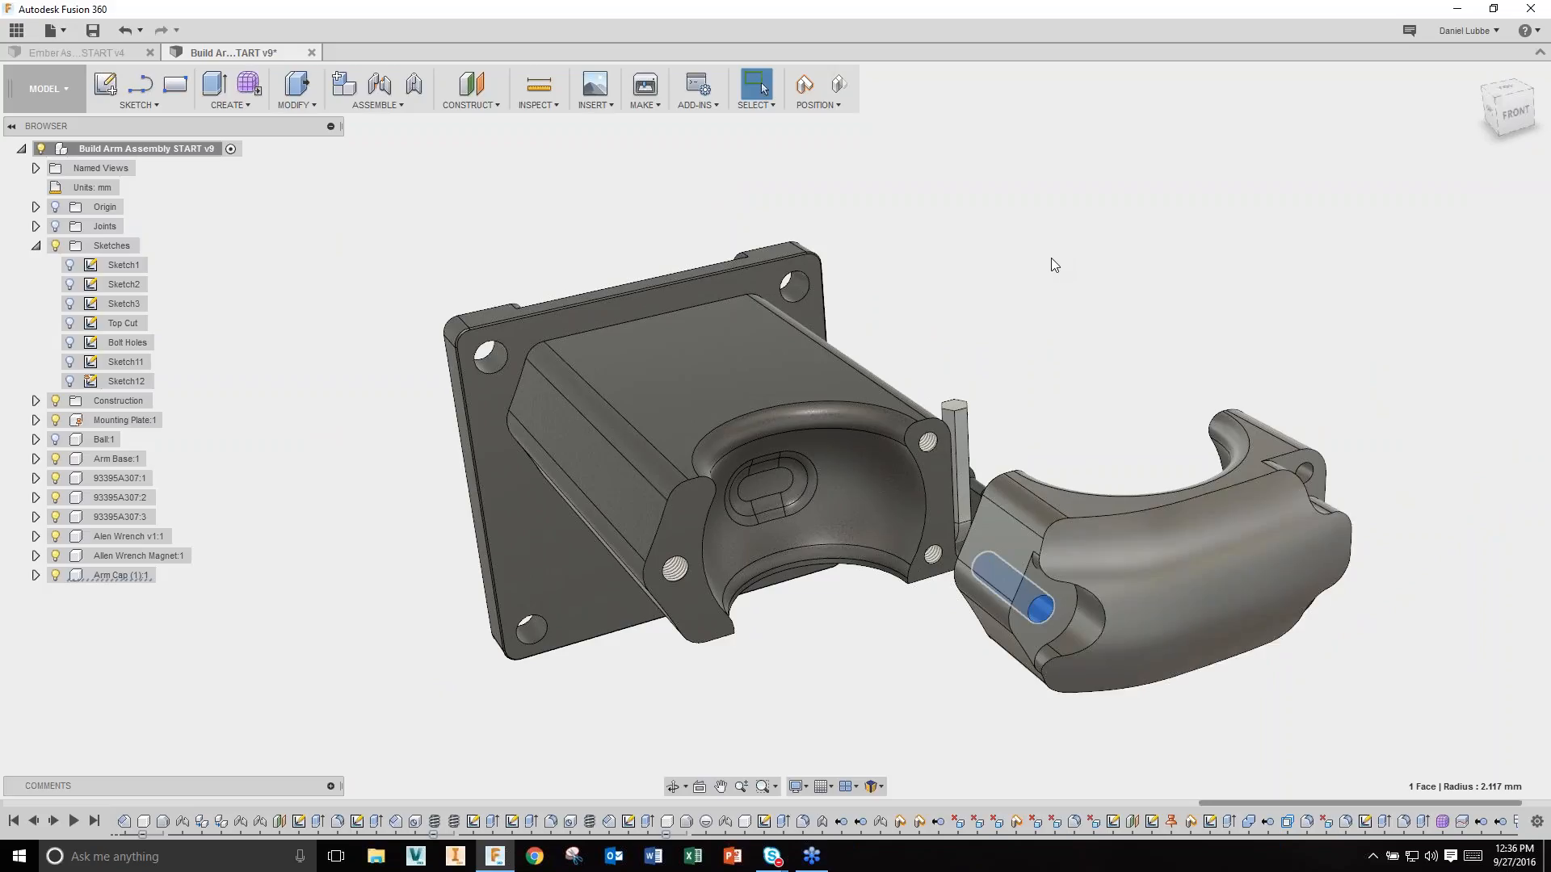
left_click(839, 87)
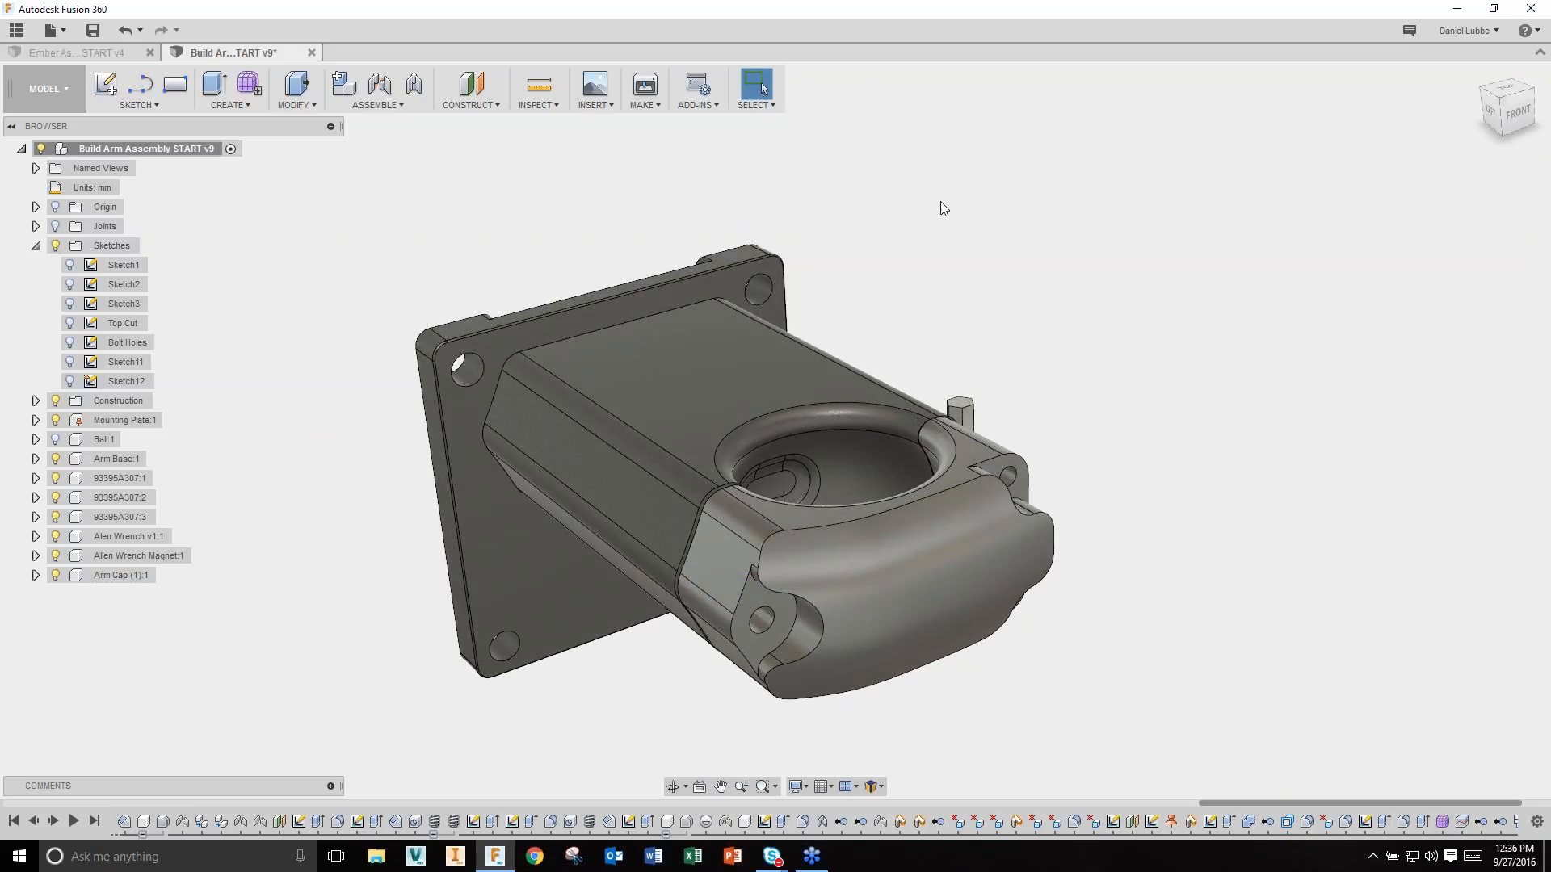
Step: Join the Arm Cap to the Arm Base with a Rigid as-built joint
left_click(417, 89)
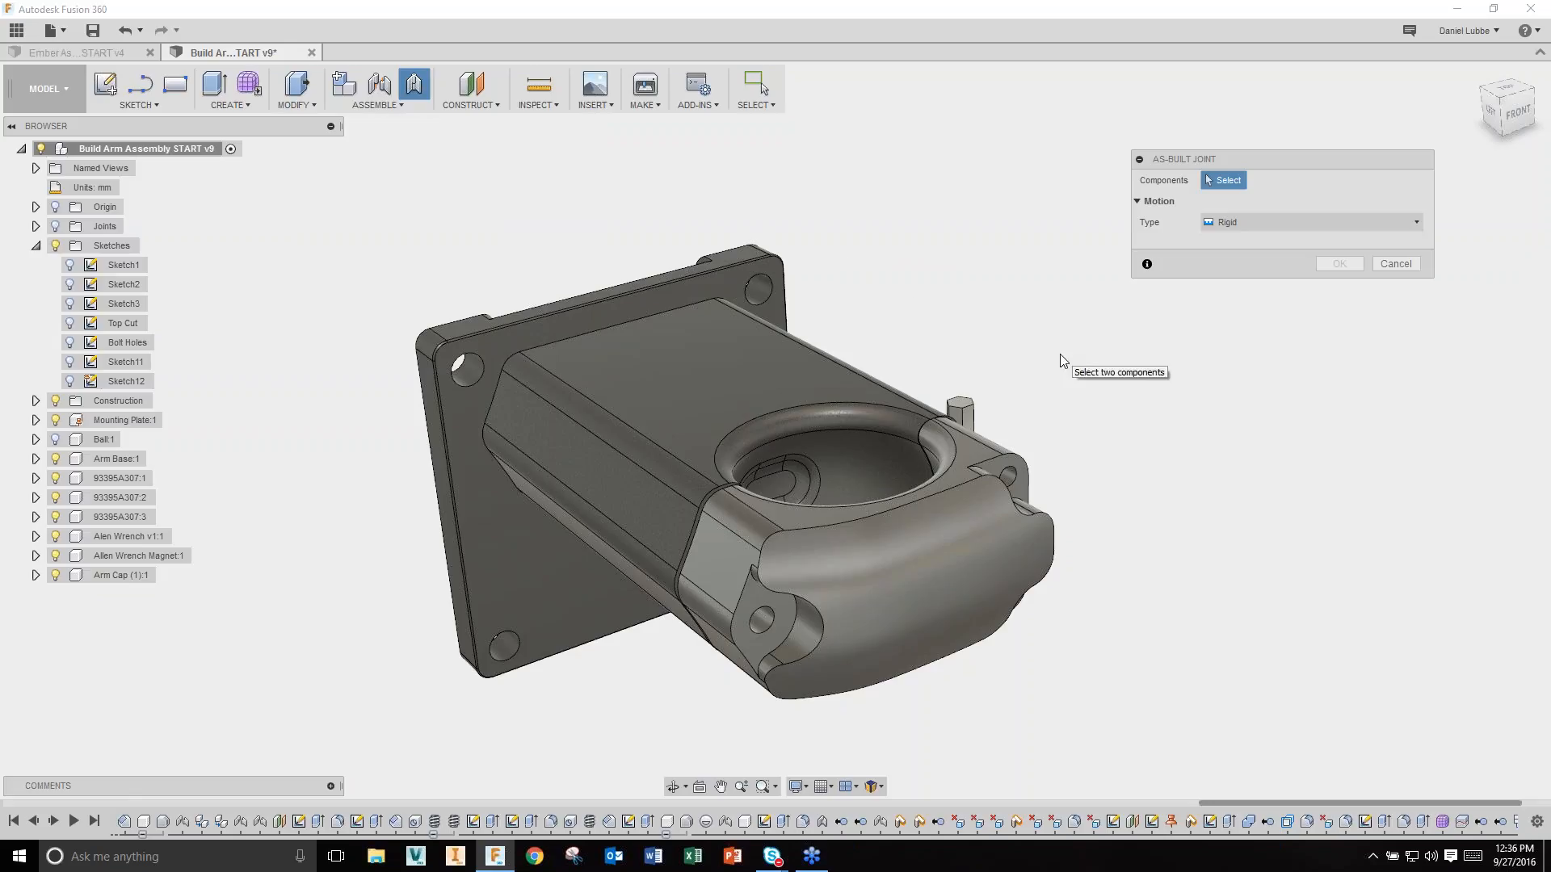
left_click(905, 543)
left_click(734, 405)
left_click(1283, 225)
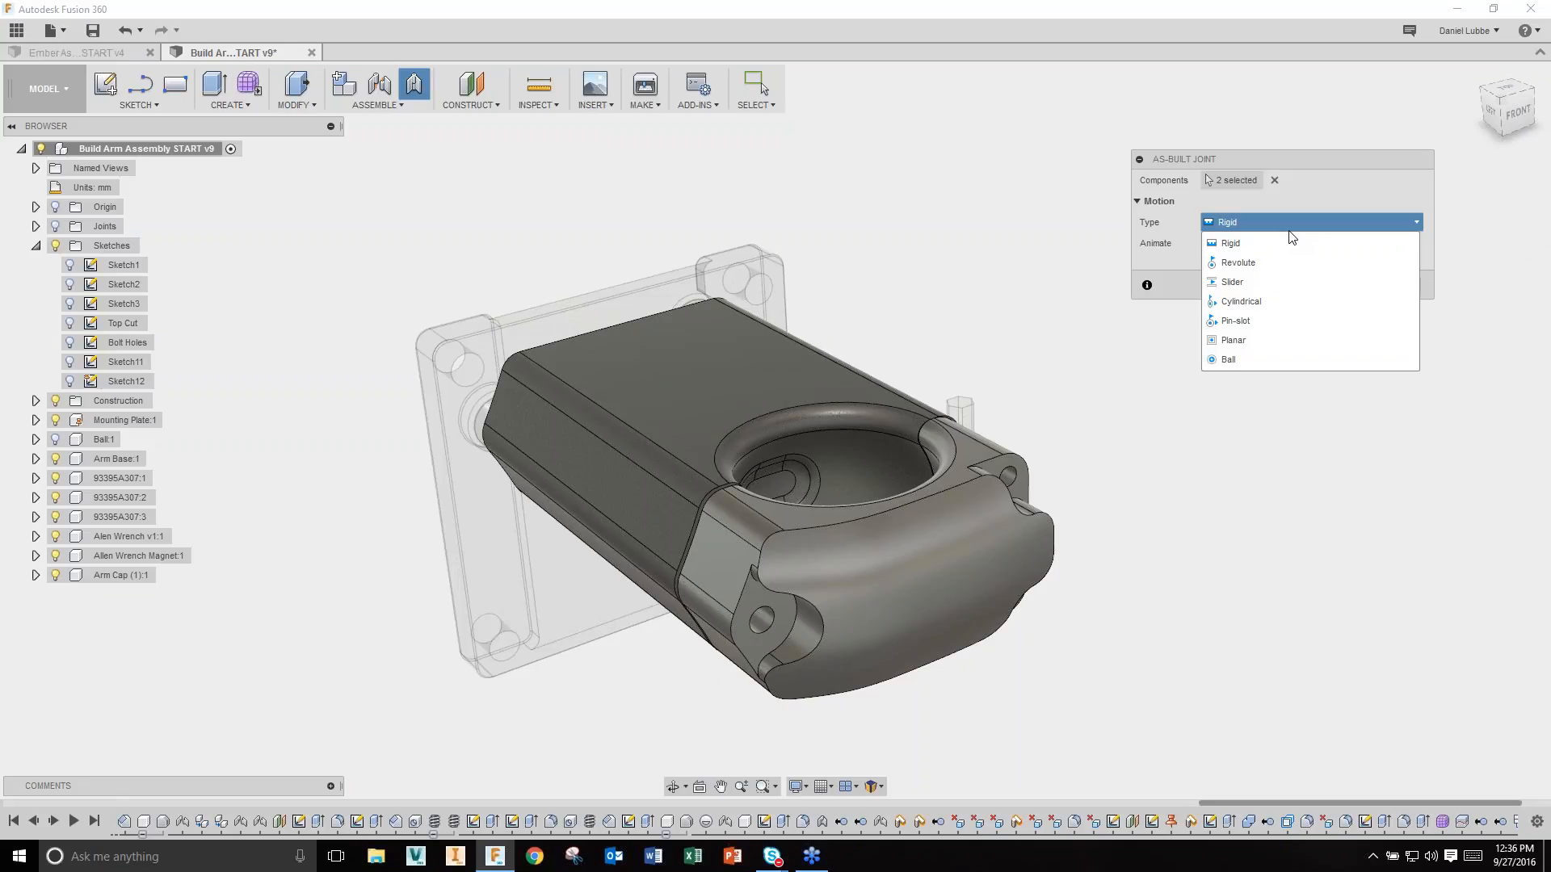
left_click(1289, 231)
left_click(1339, 286)
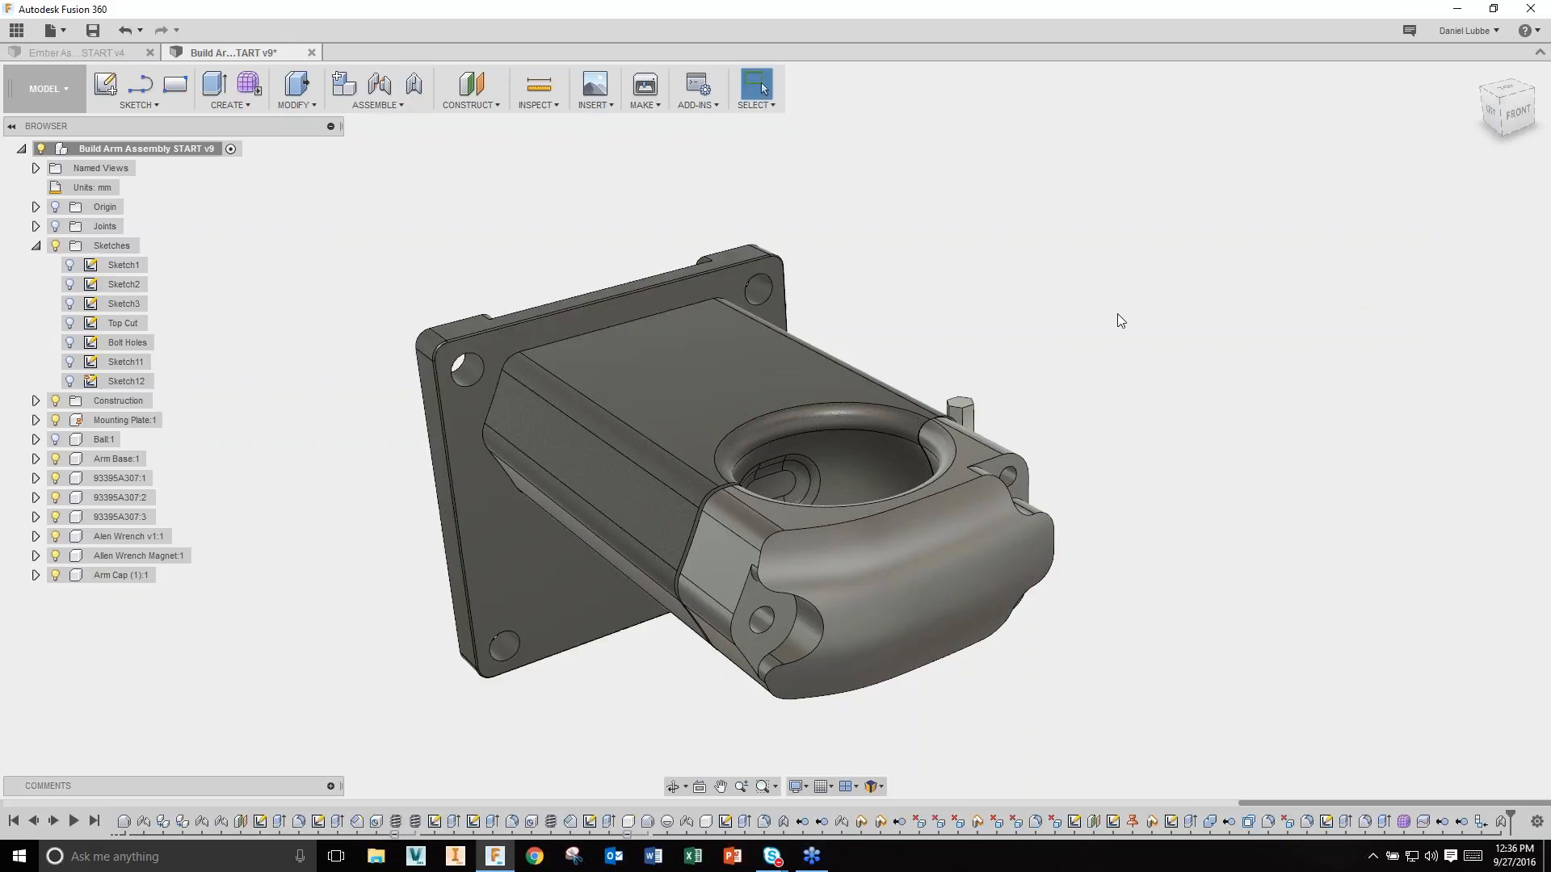
left_click(37, 245)
Step: Show Ball:1 and link it to the Arm Base with a Revolute as-built joint about Z
left_click(55, 304)
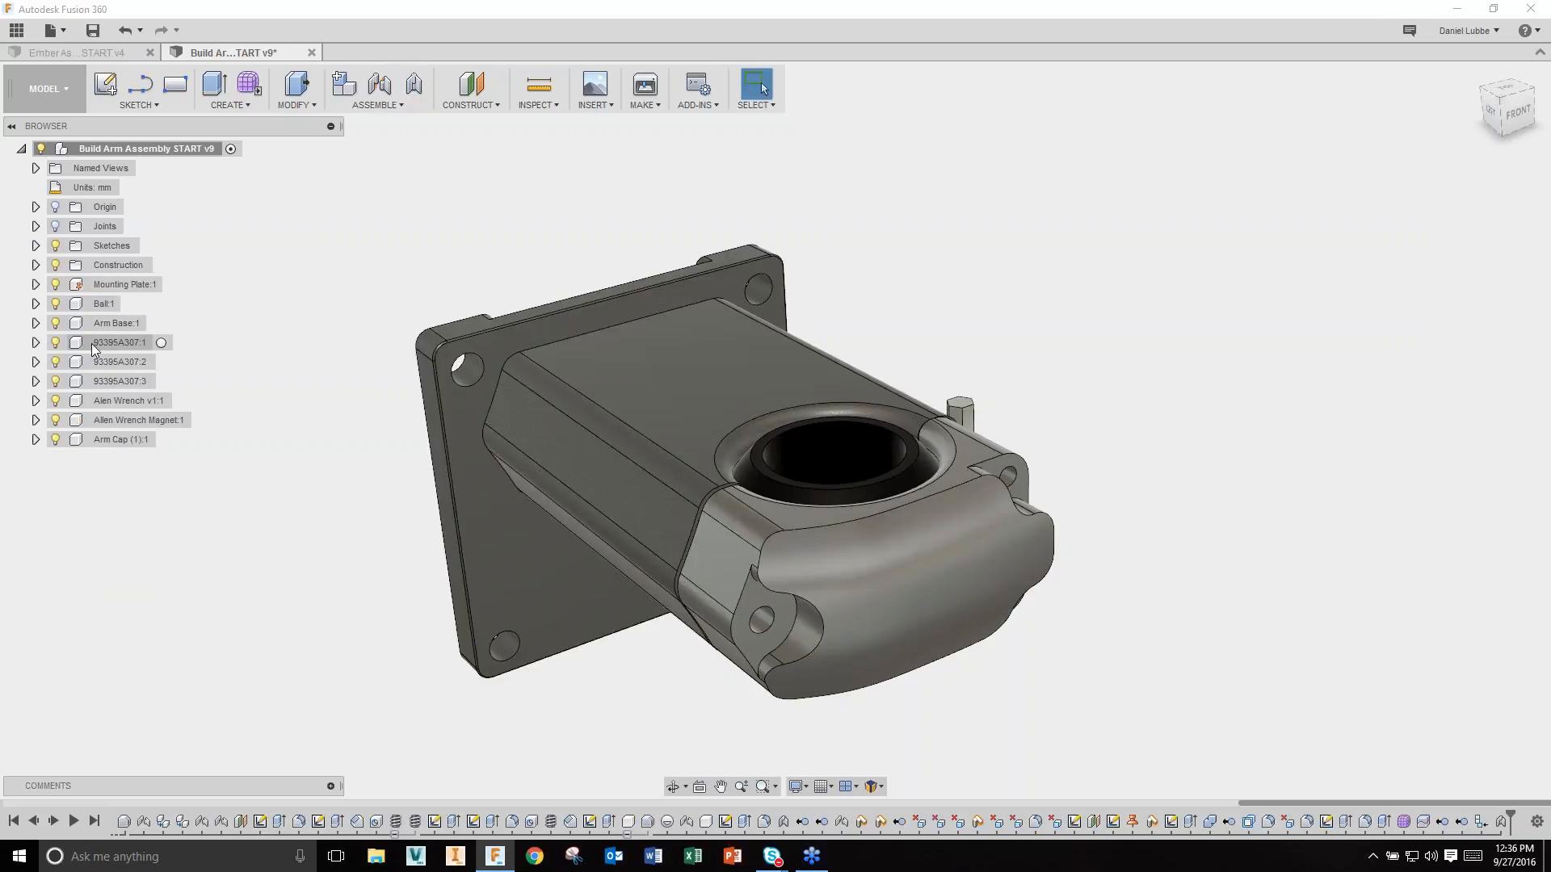
left_click(412, 90)
left_click(805, 464)
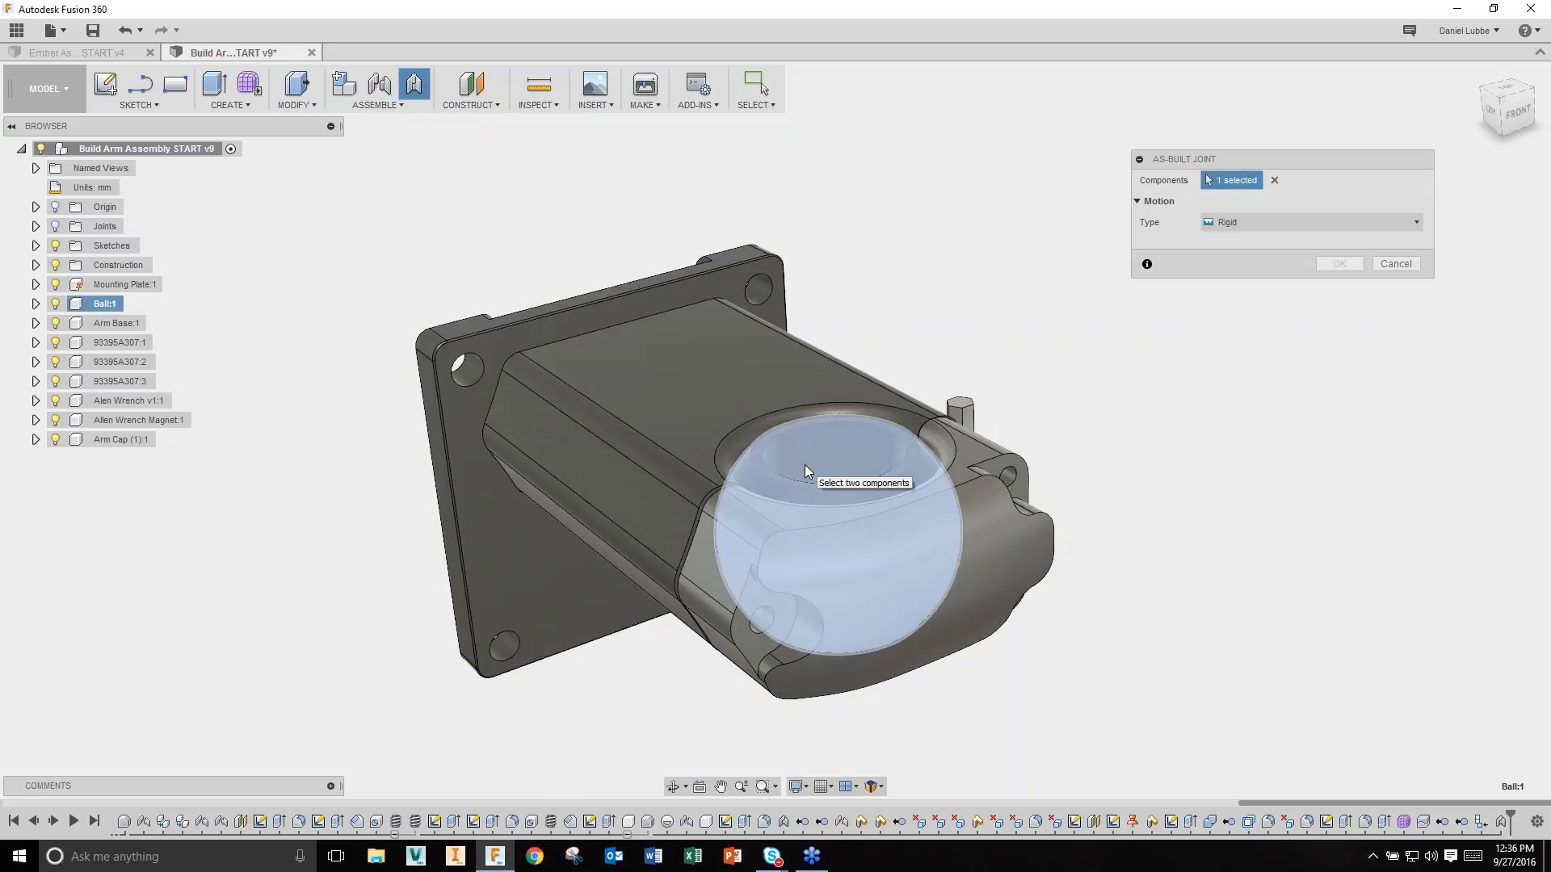
left_click(724, 395)
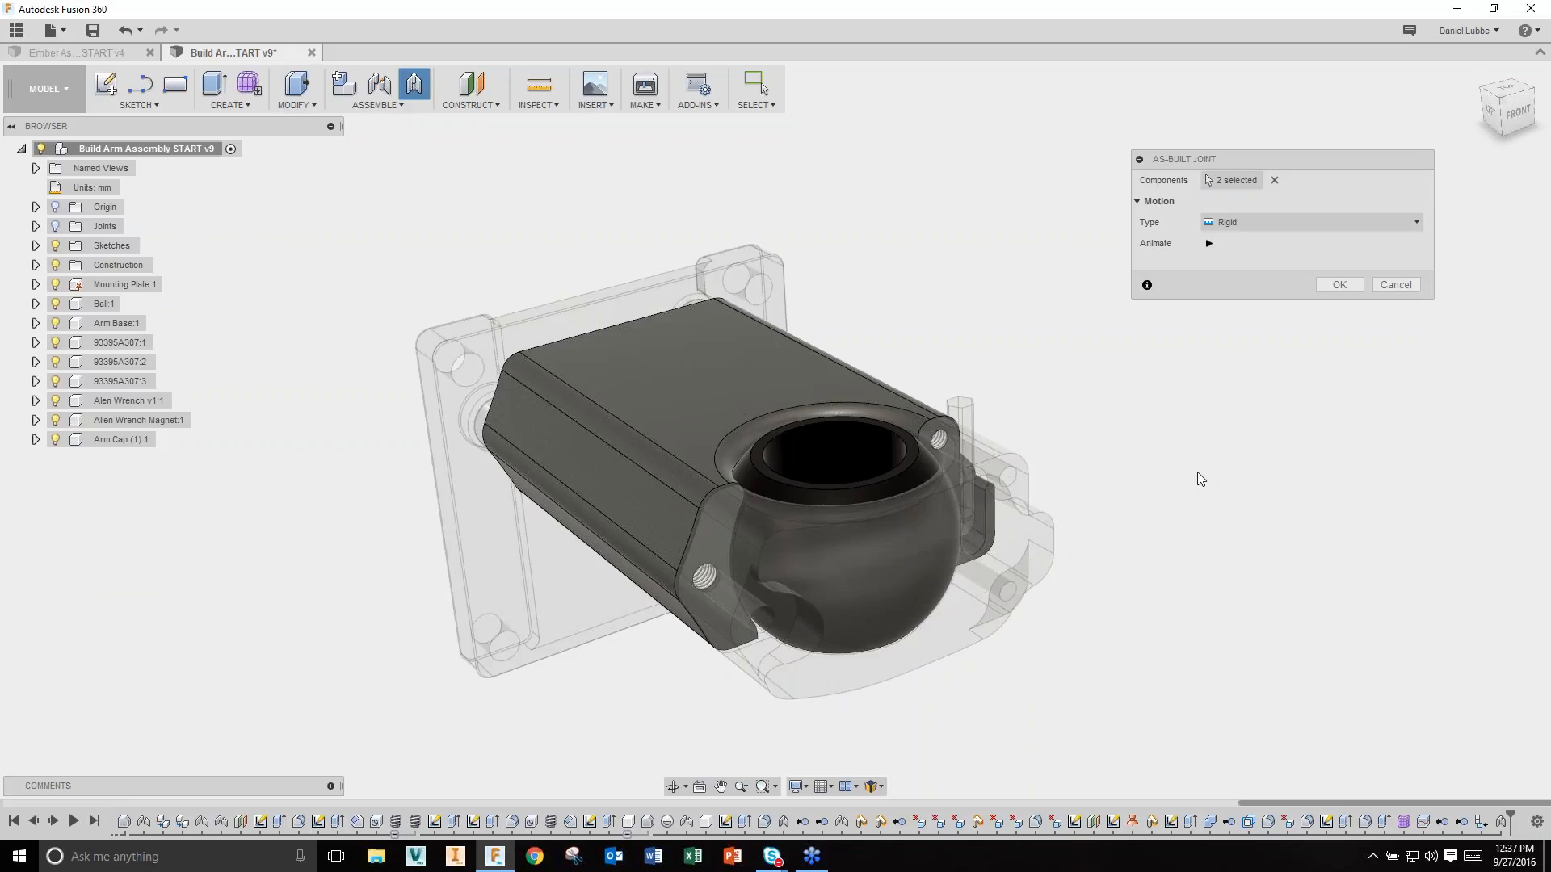
left_click(1360, 218)
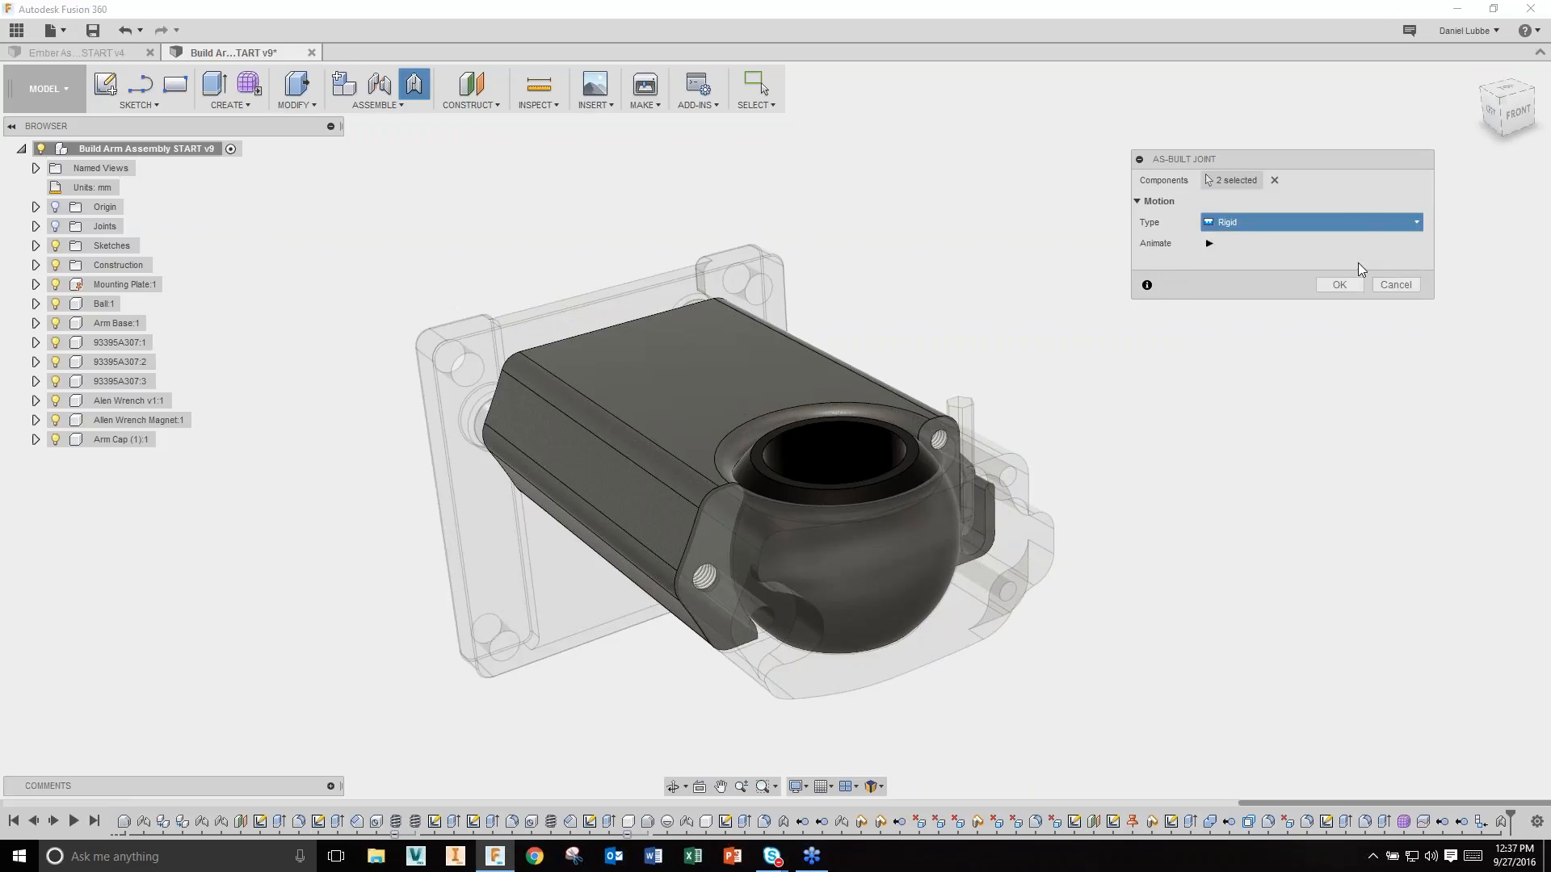
left_click(1359, 264)
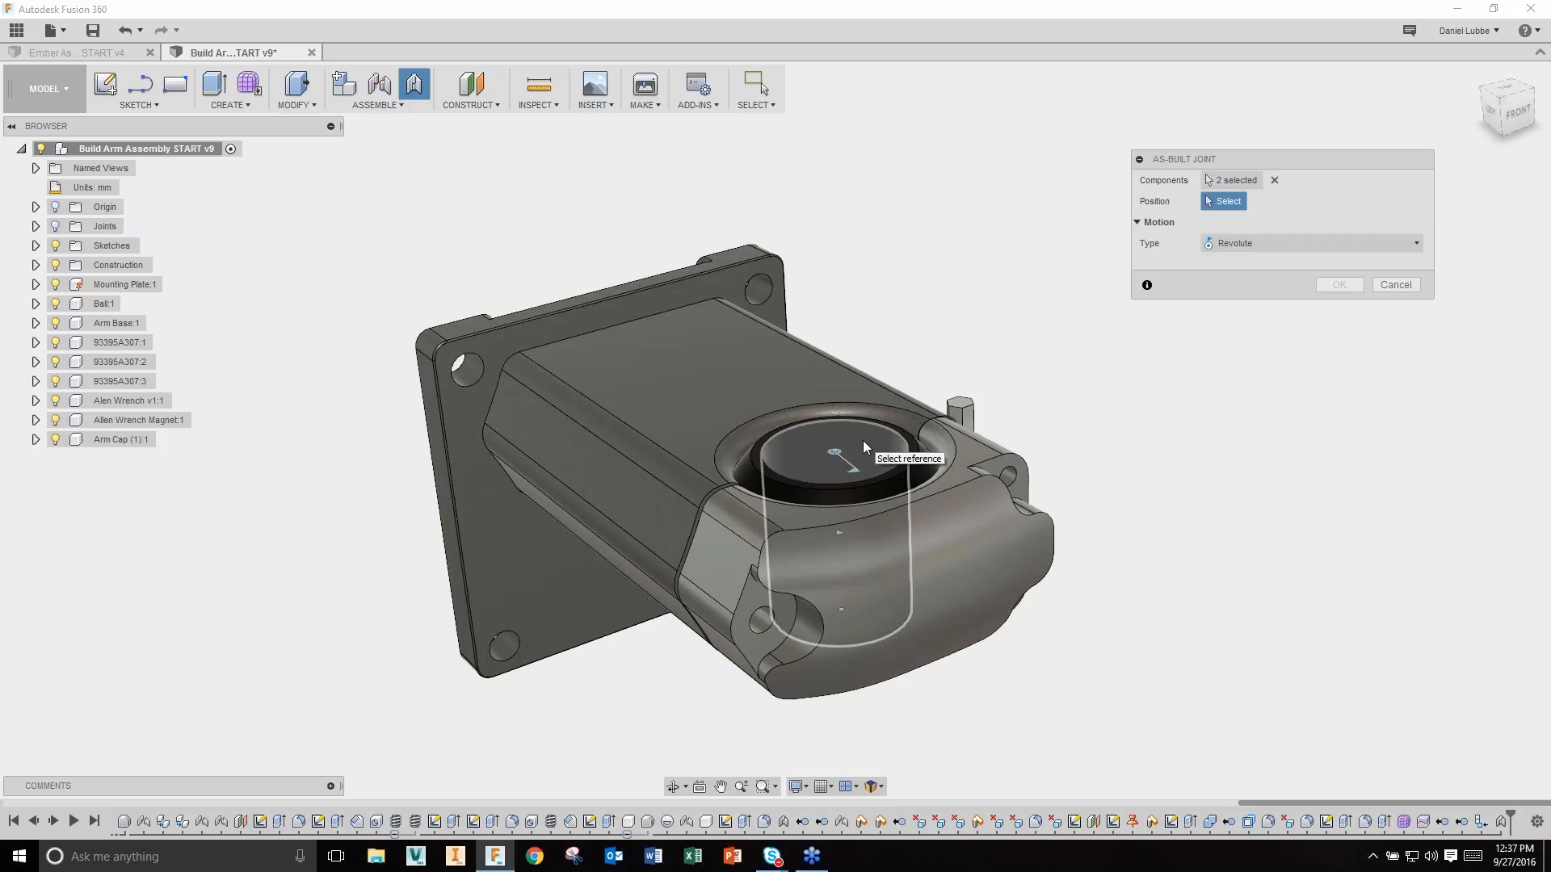
left_click(863, 442)
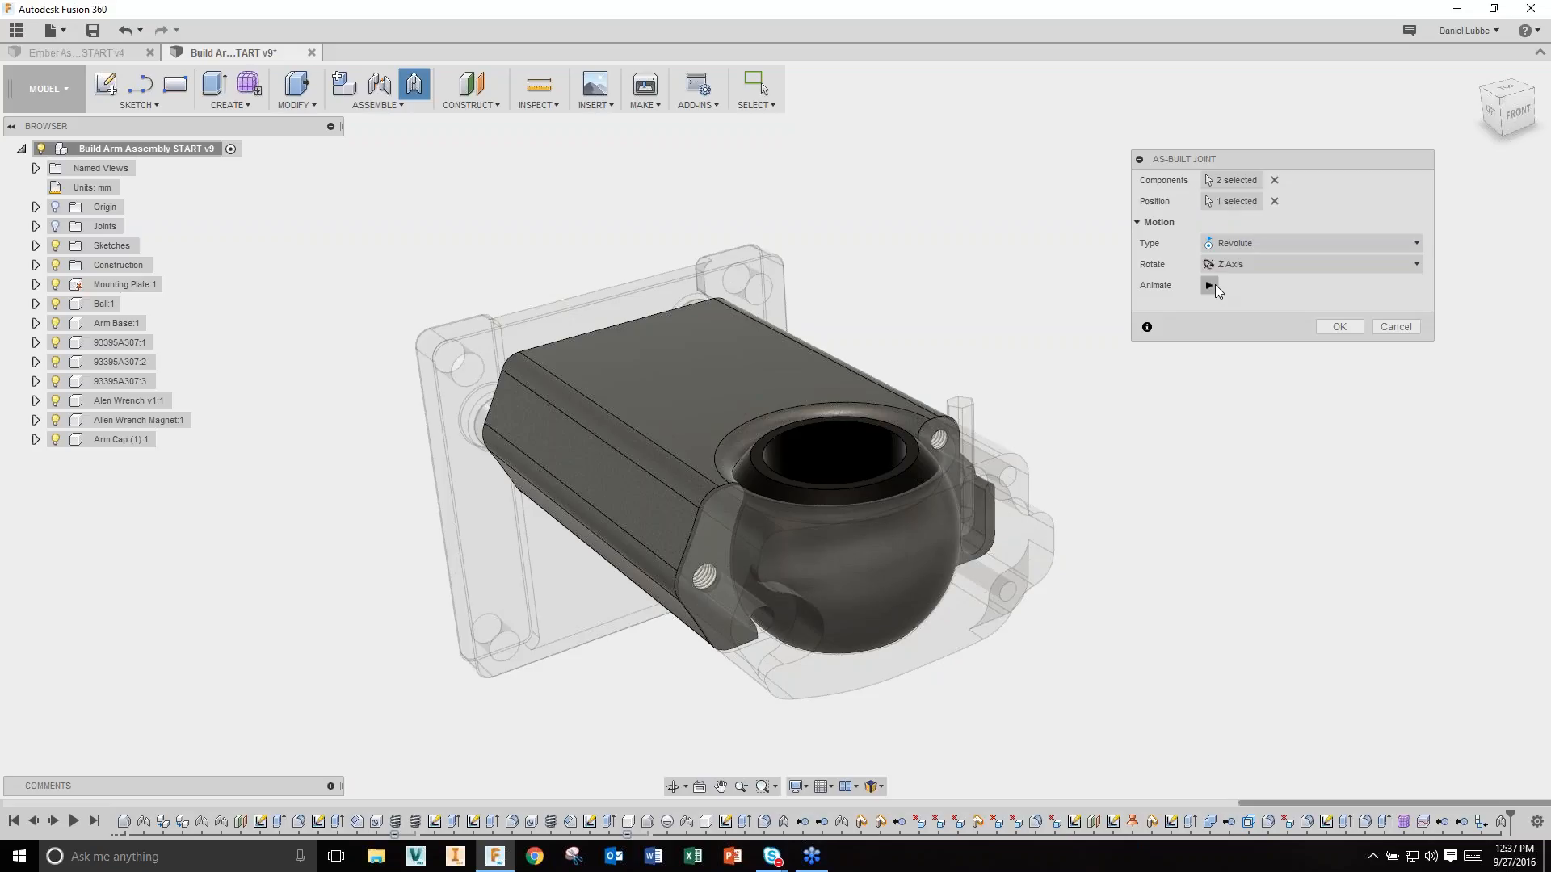
left_click(1354, 328)
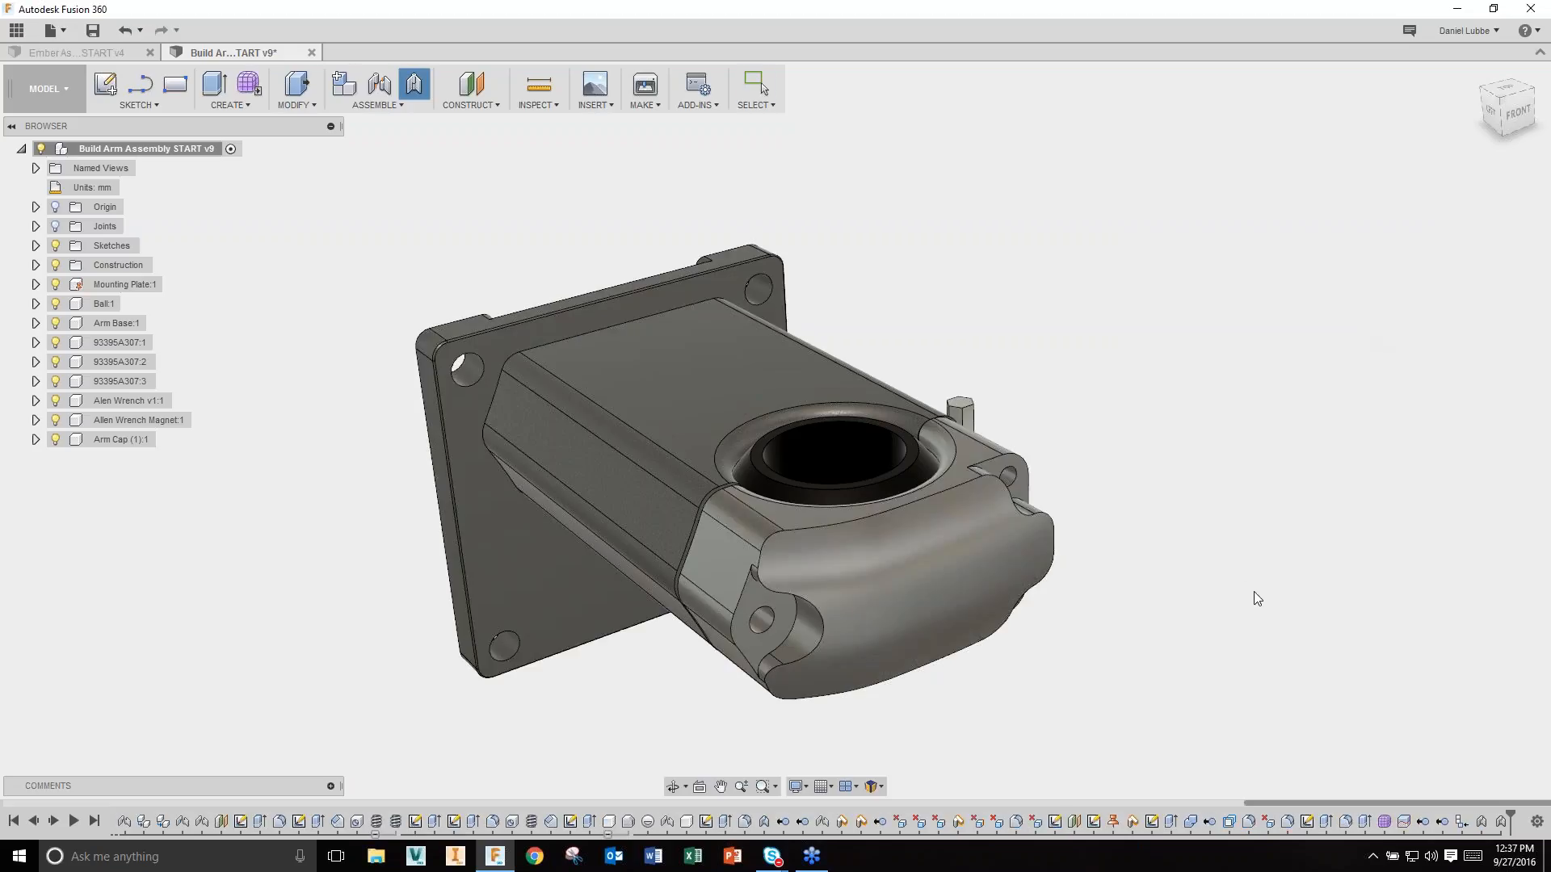
scroll(1236, 579, "down", 2)
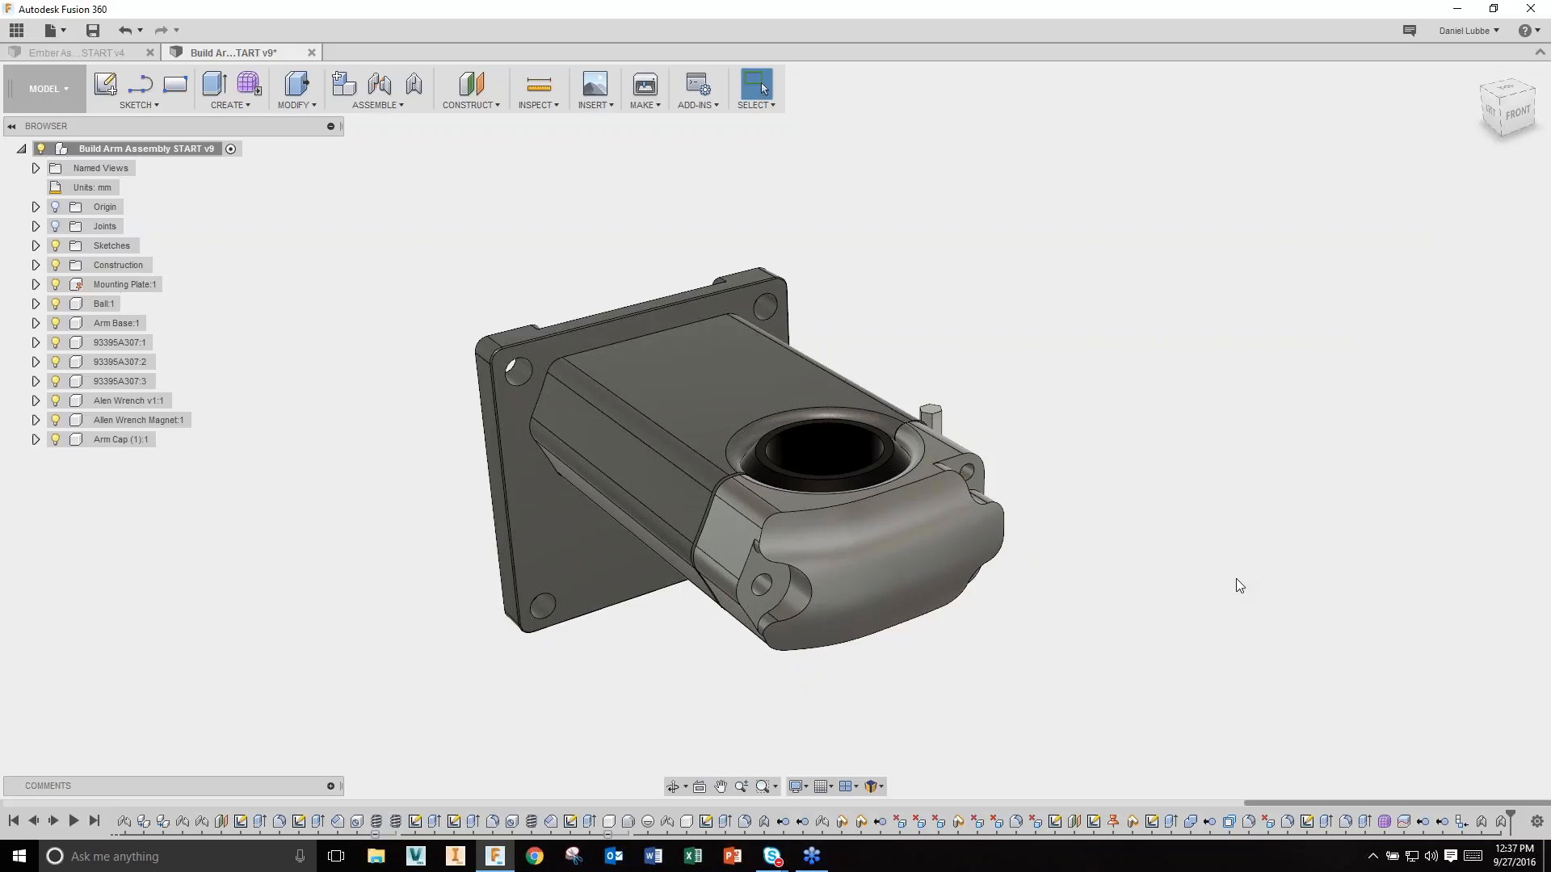
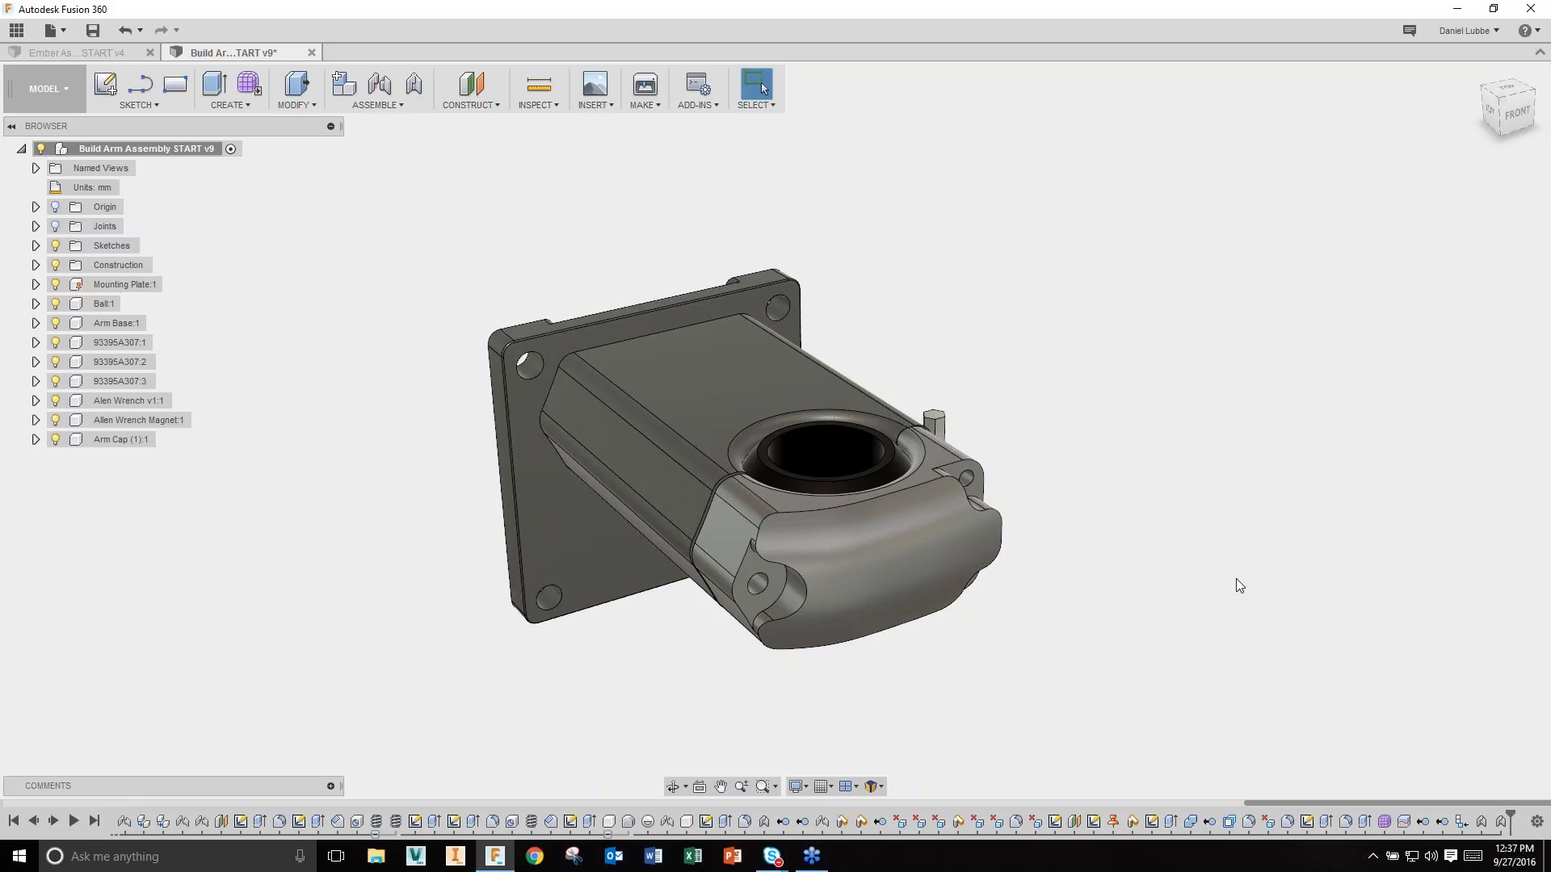
Step: Recentre and zoom the view on the arm assembly, then bring up the Insert options
middle_click_drag(995, 690, 918, 638)
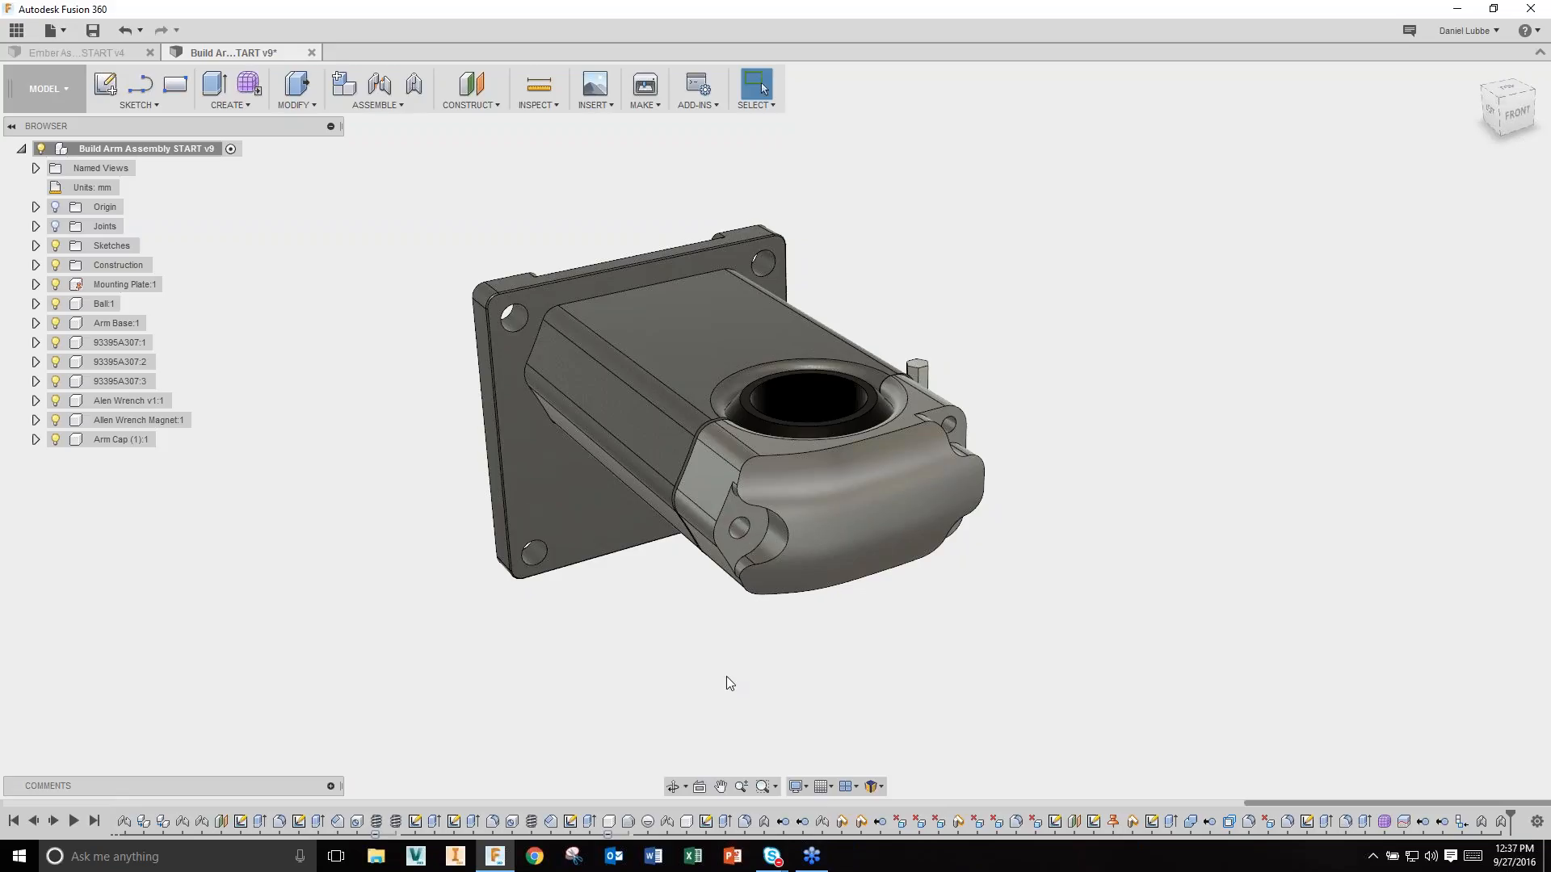
scroll(726, 676, "up", 3)
scroll(725, 676, "down", 1)
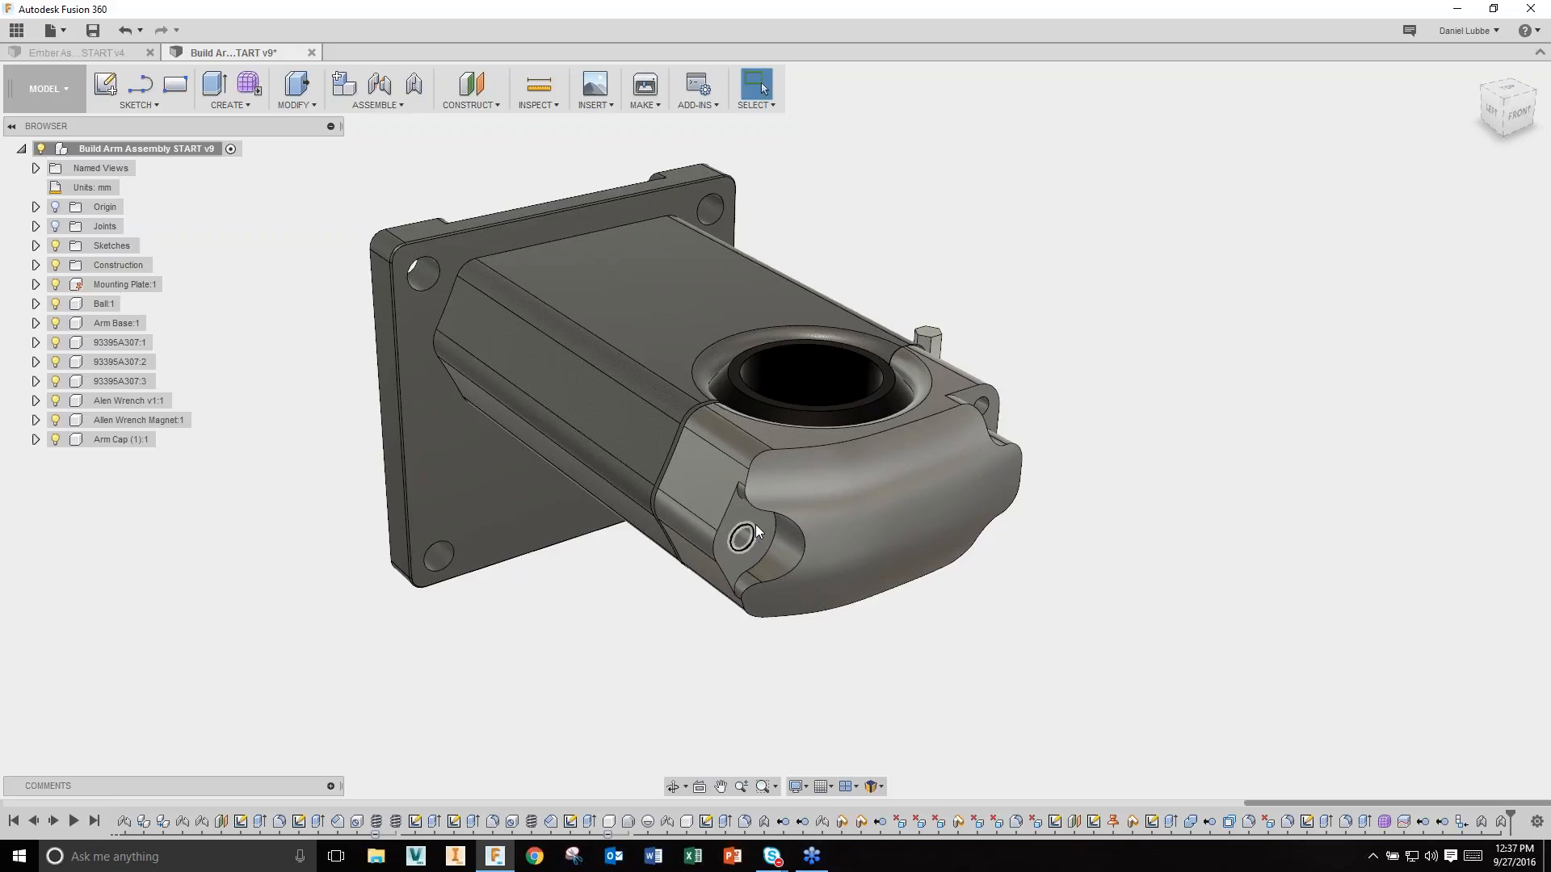
scroll(704, 618, "down", 1)
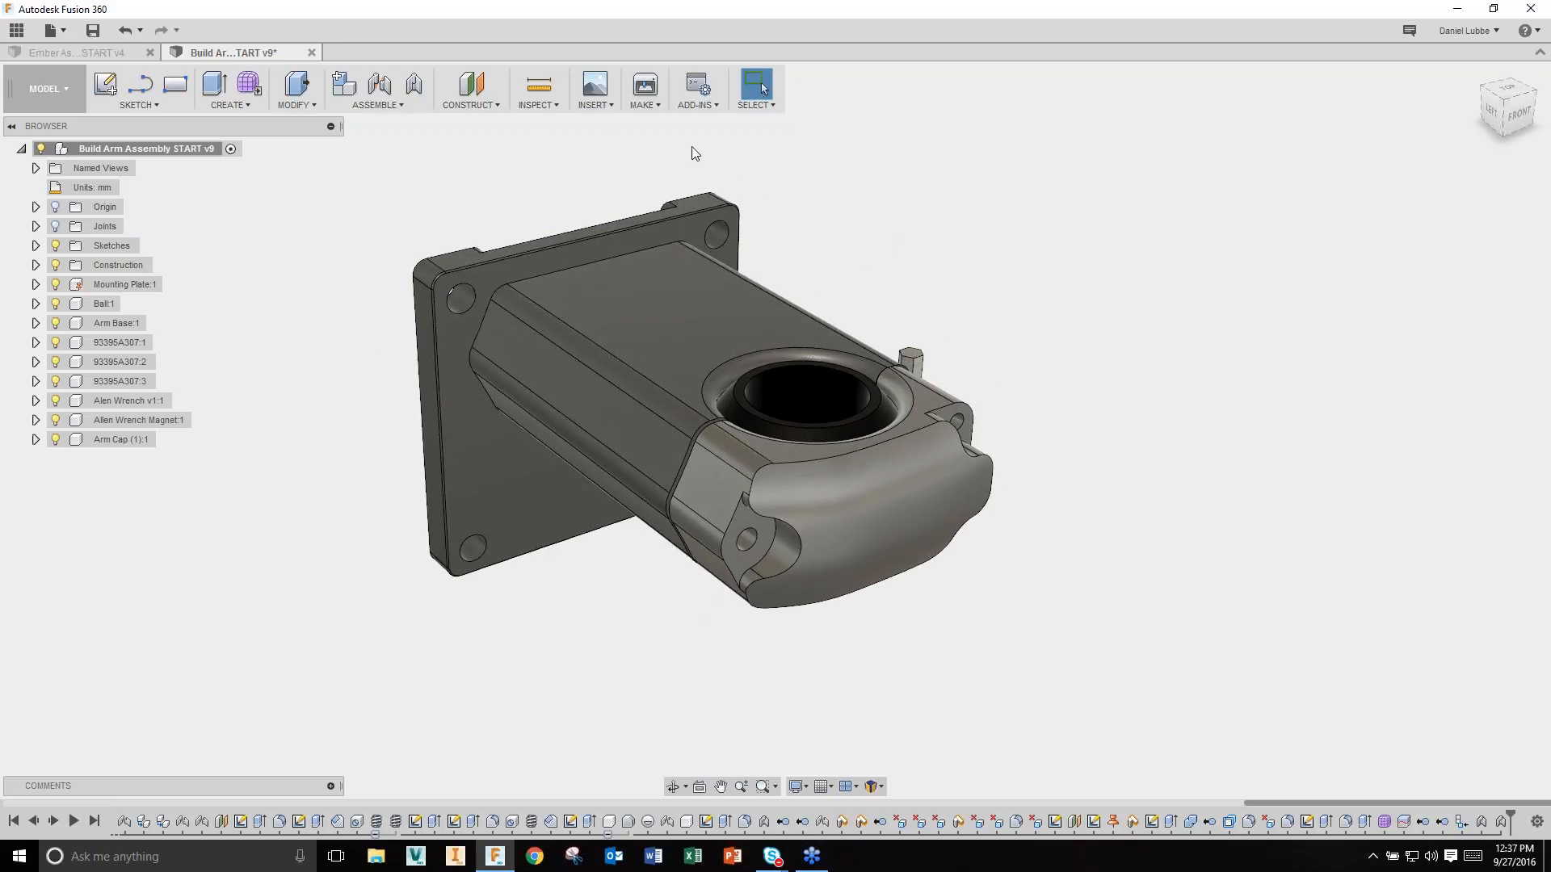
left_click(599, 109)
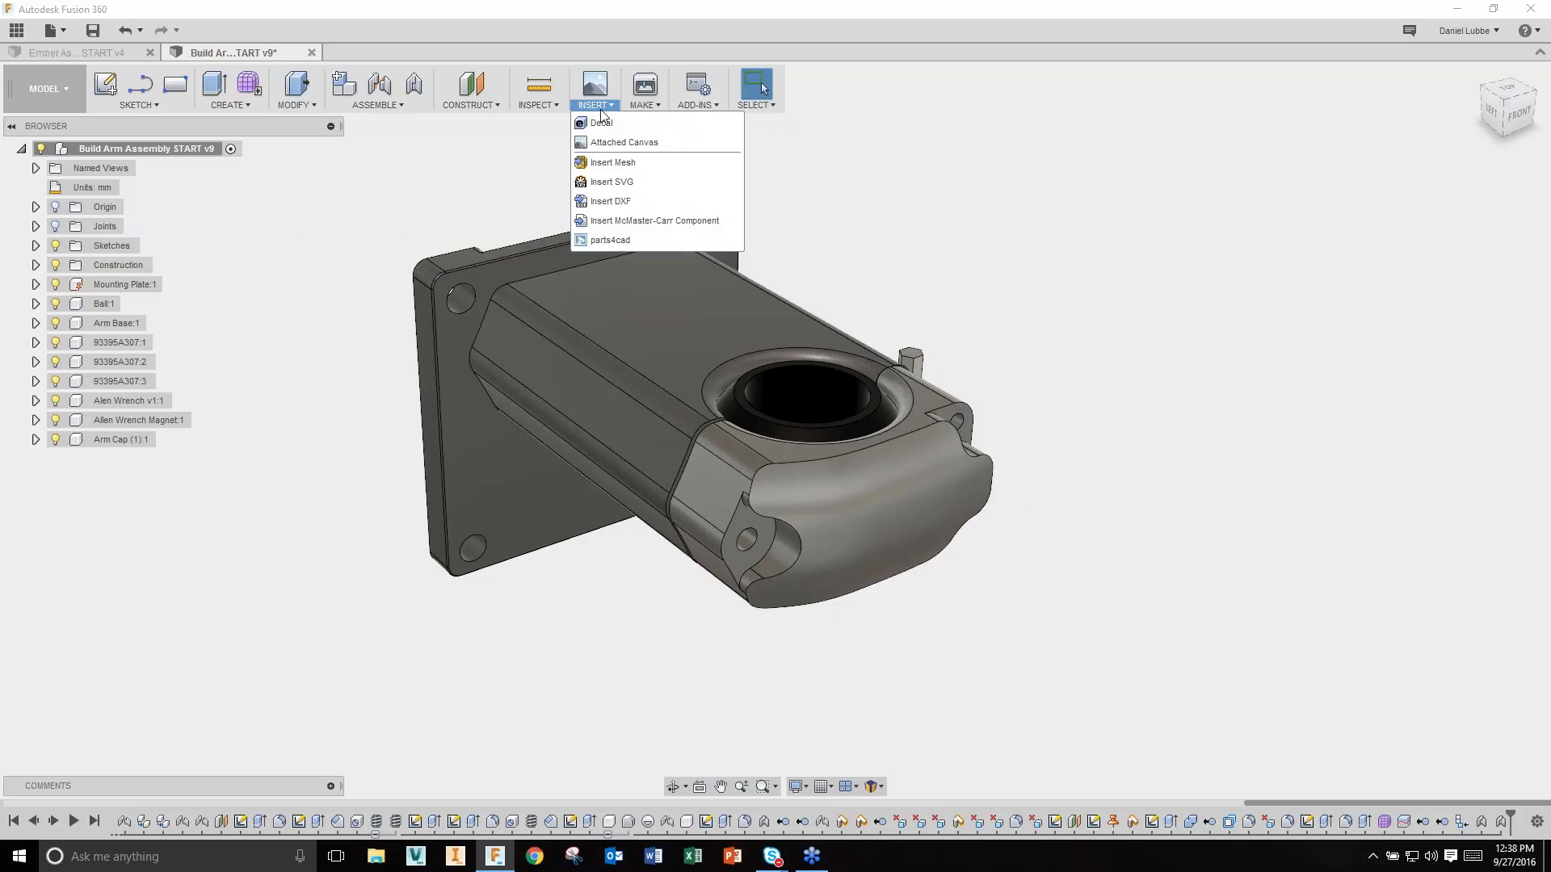
Step: Open the McMaster-Carr catalog, enlarge it, and search for metric socket head cap screws
left_click(682, 222)
left_click_drag(729, 231, 569, 169)
left_click_drag(932, 560, 1164, 687)
left_click(459, 226)
type("metric")
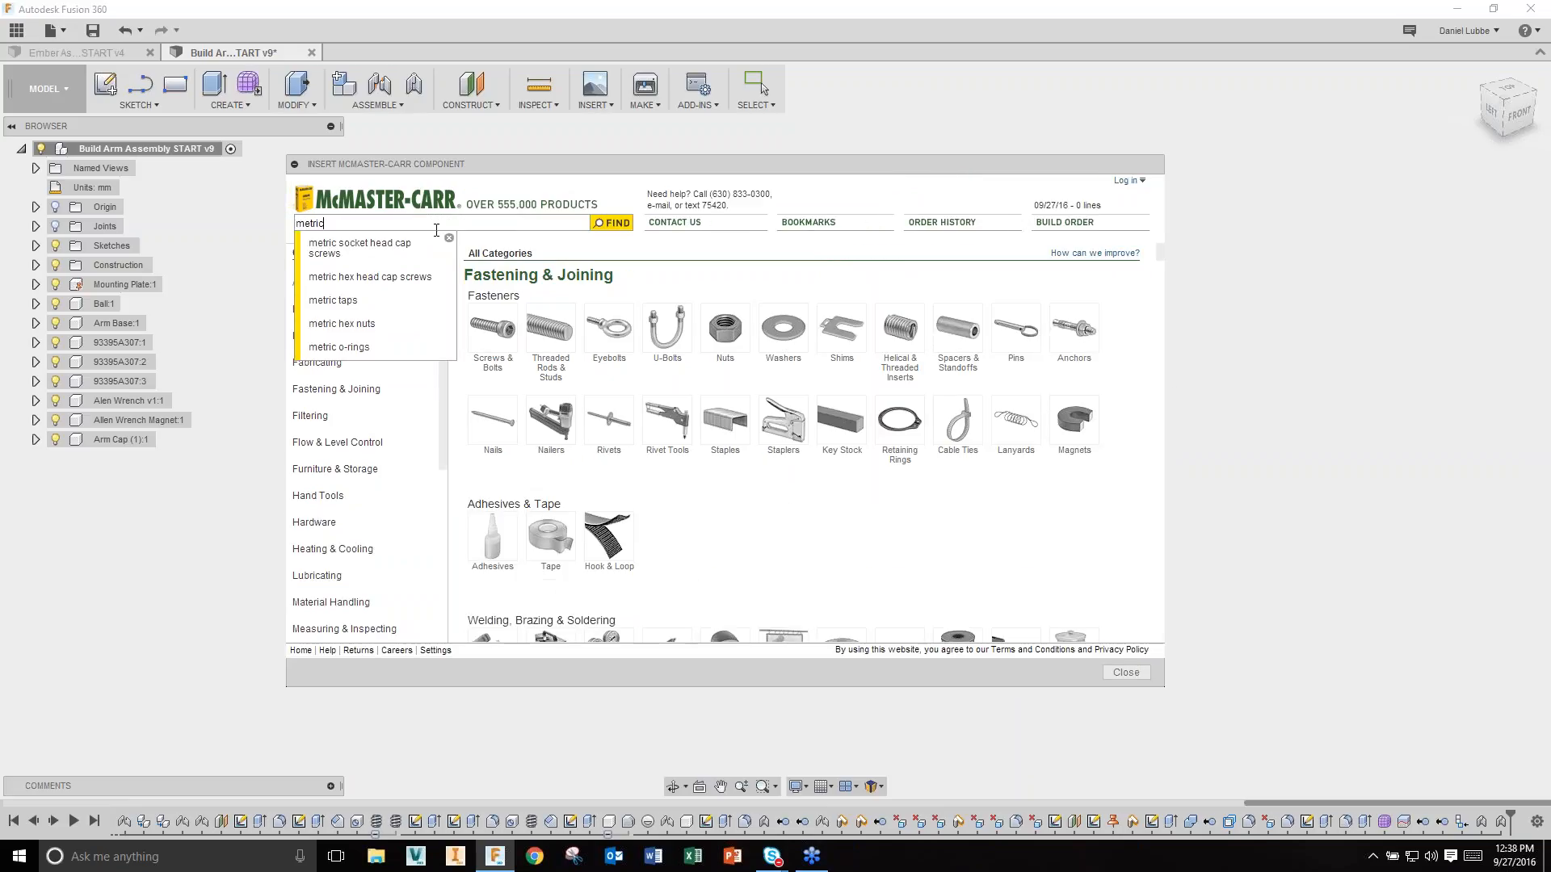
left_click(352, 250)
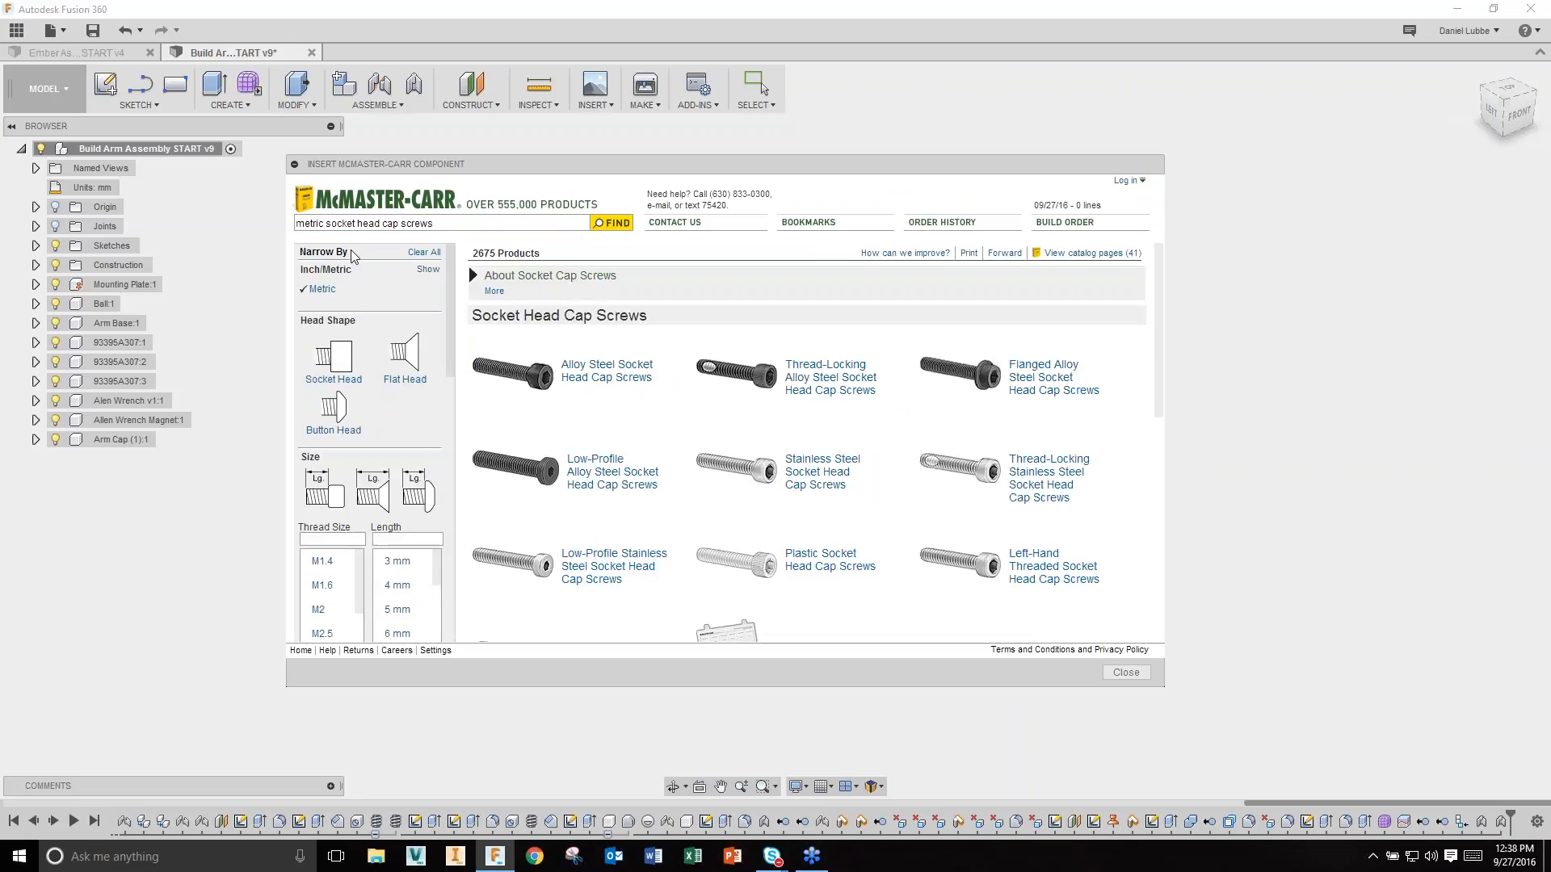
Step: Insert the alloy steel partial-thread M5 × 30 mm screw 90128A256 as a 3-D STEP model
left_click(576, 366)
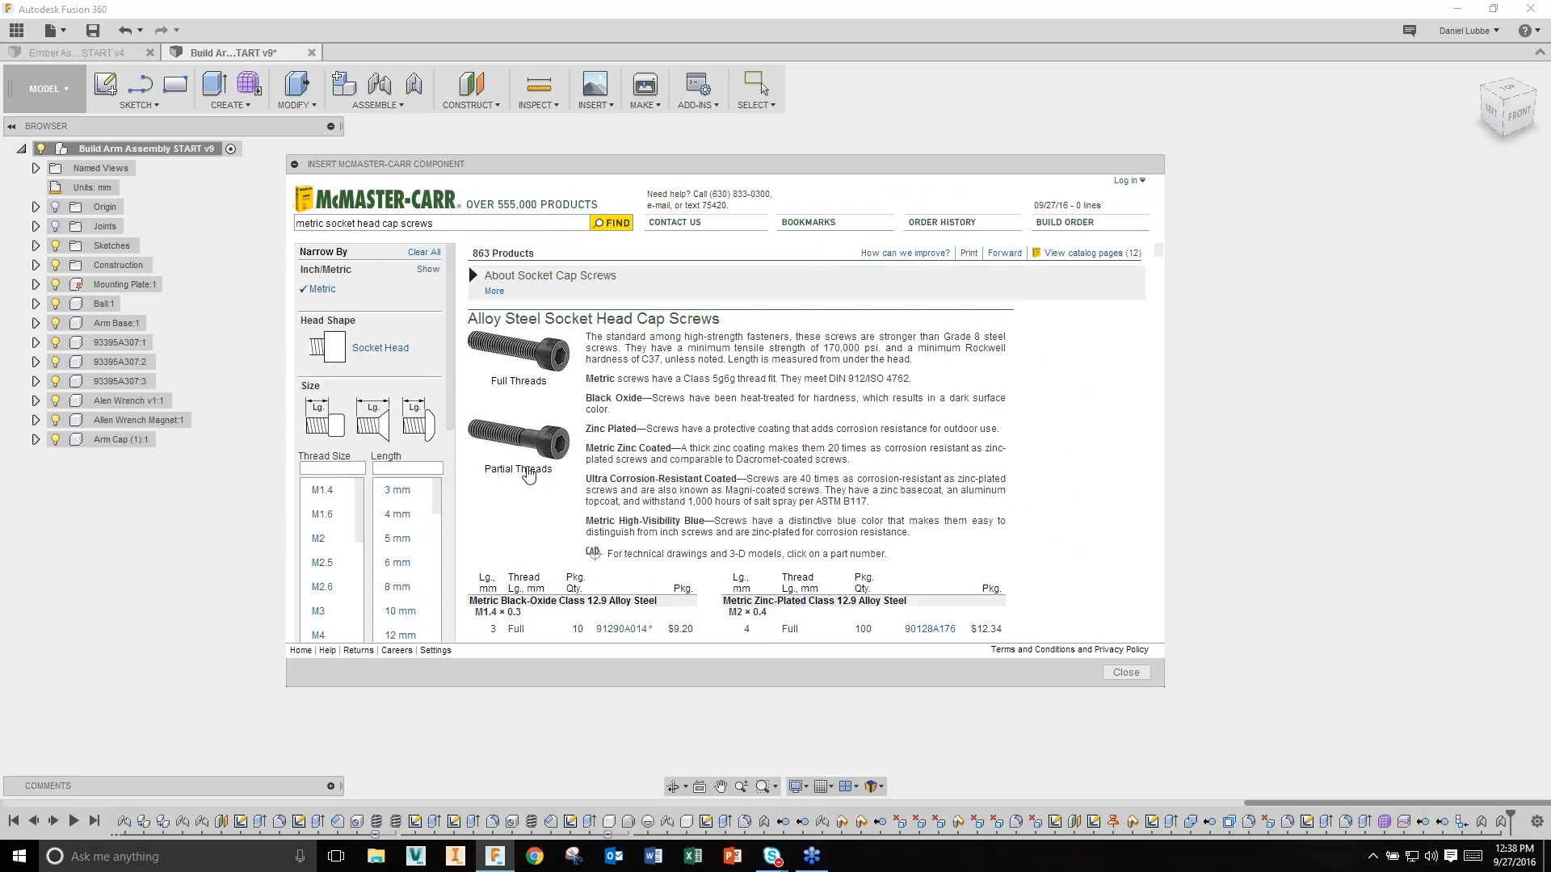
left_click(529, 475)
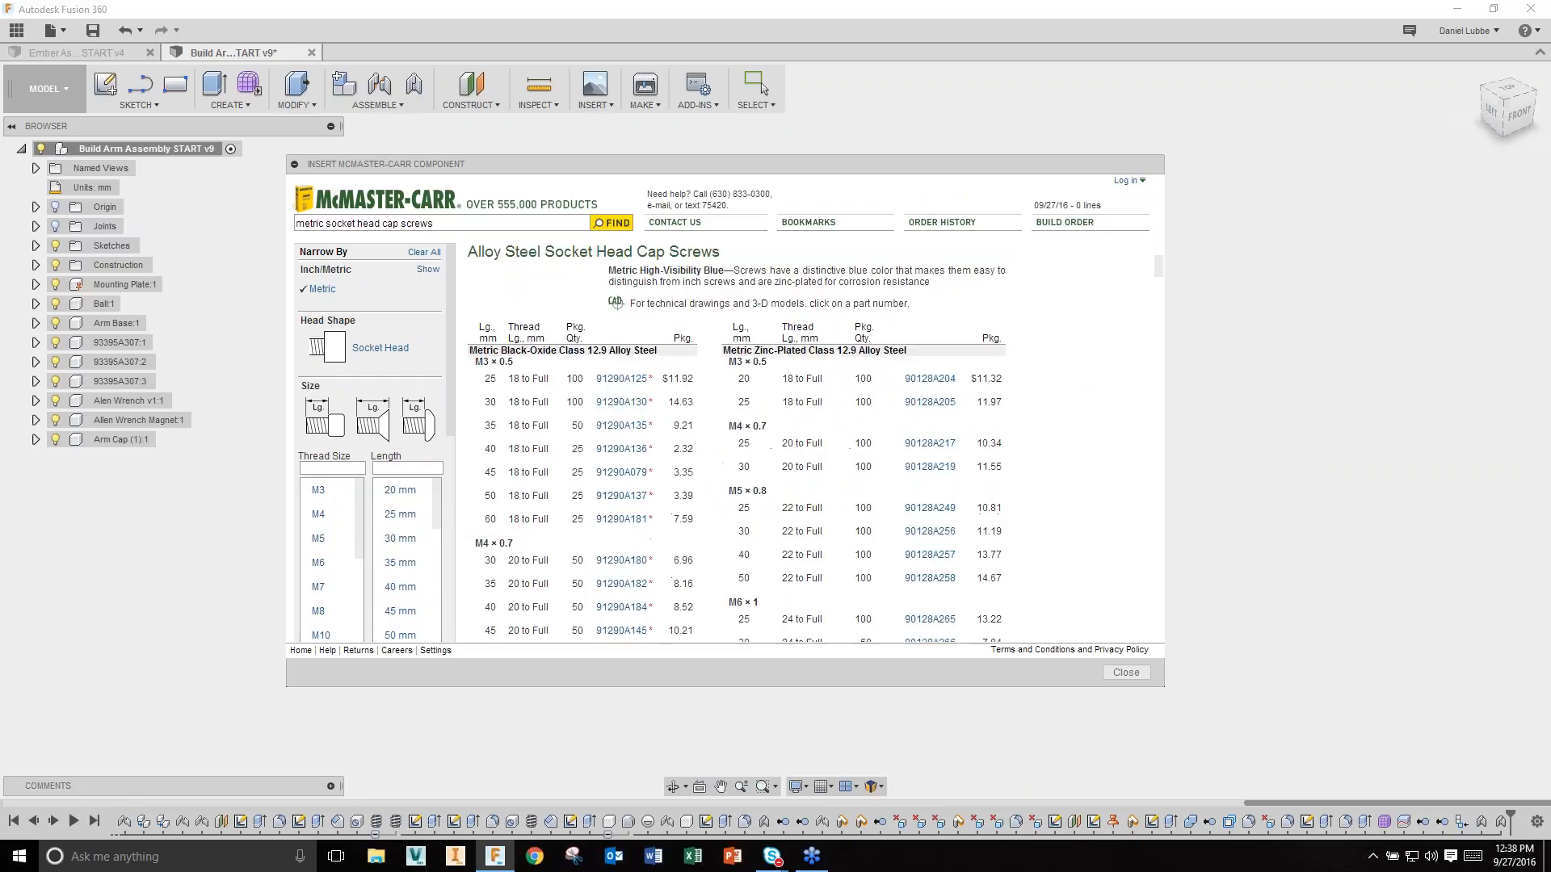
scroll(743, 418, "down", 2)
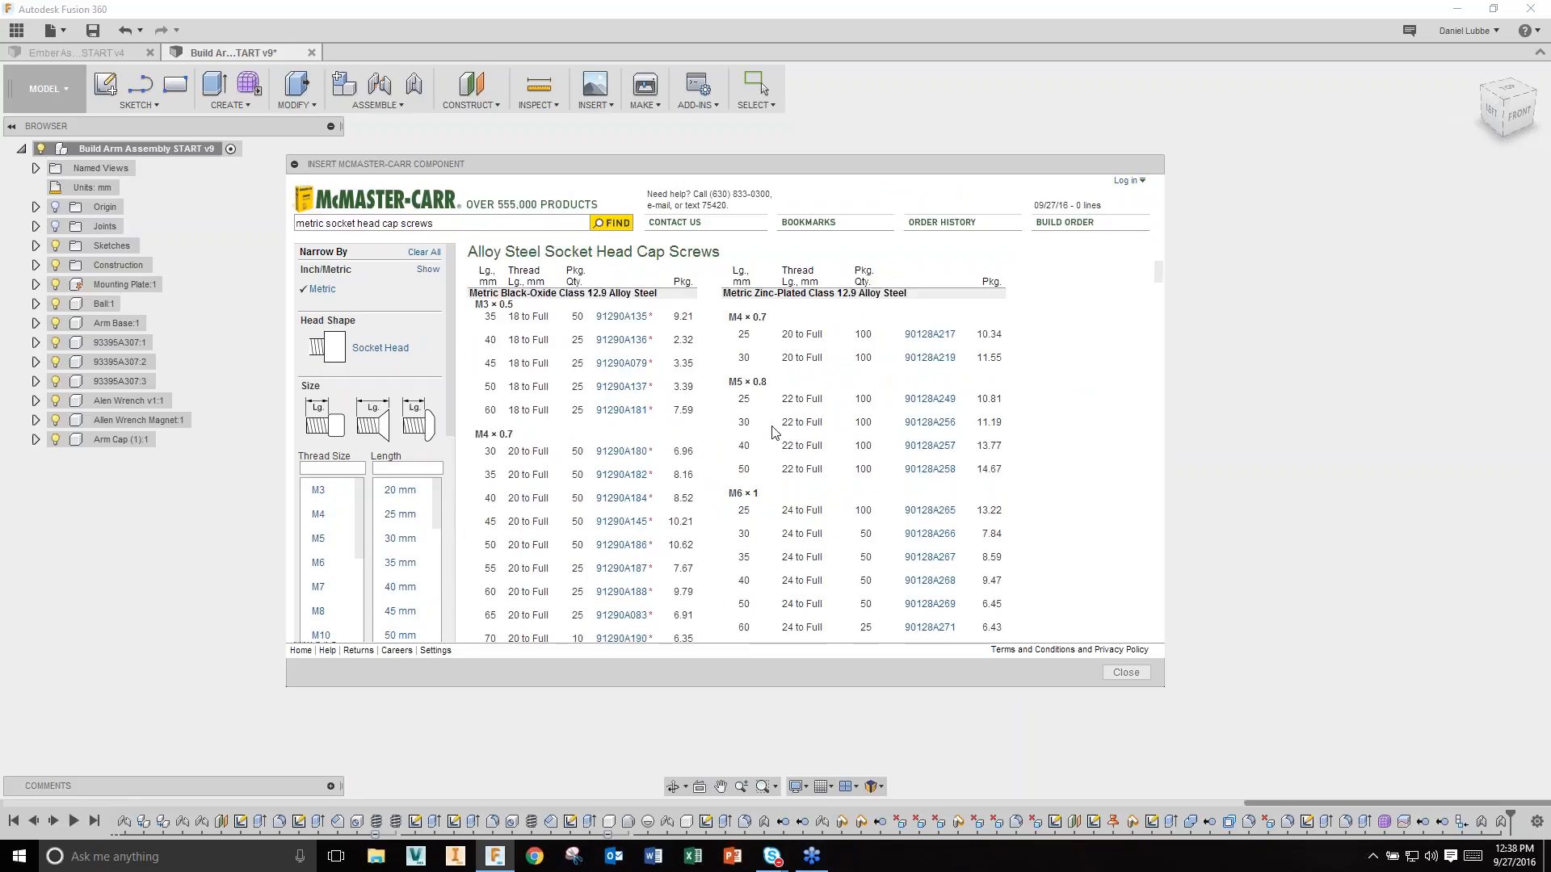
left_click(929, 422)
left_click(810, 449)
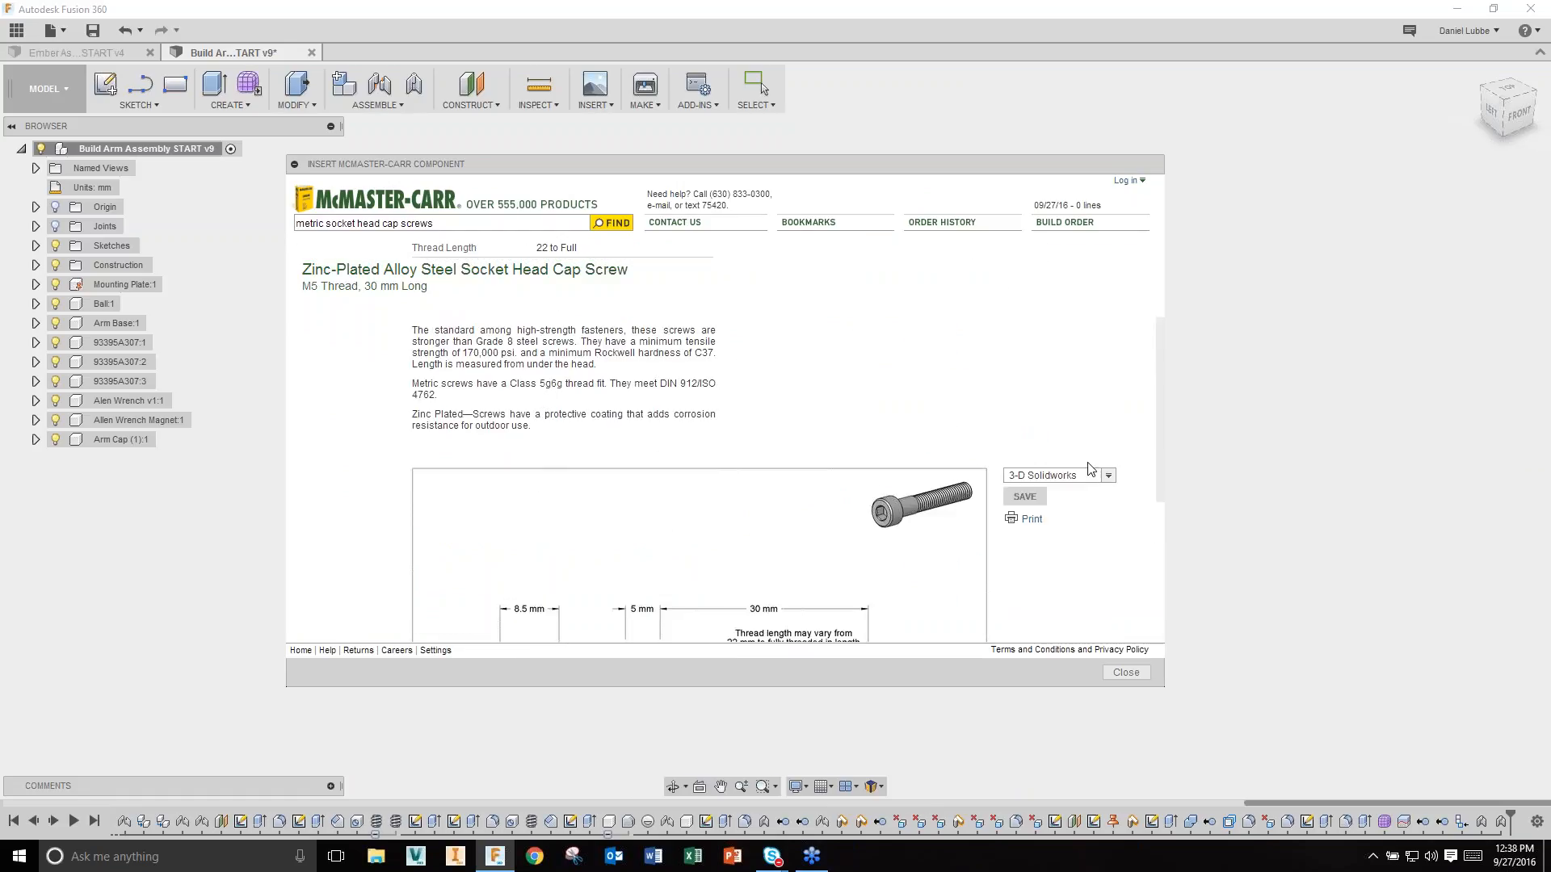
left_click(1108, 476)
left_click(1049, 558)
left_click(1021, 498)
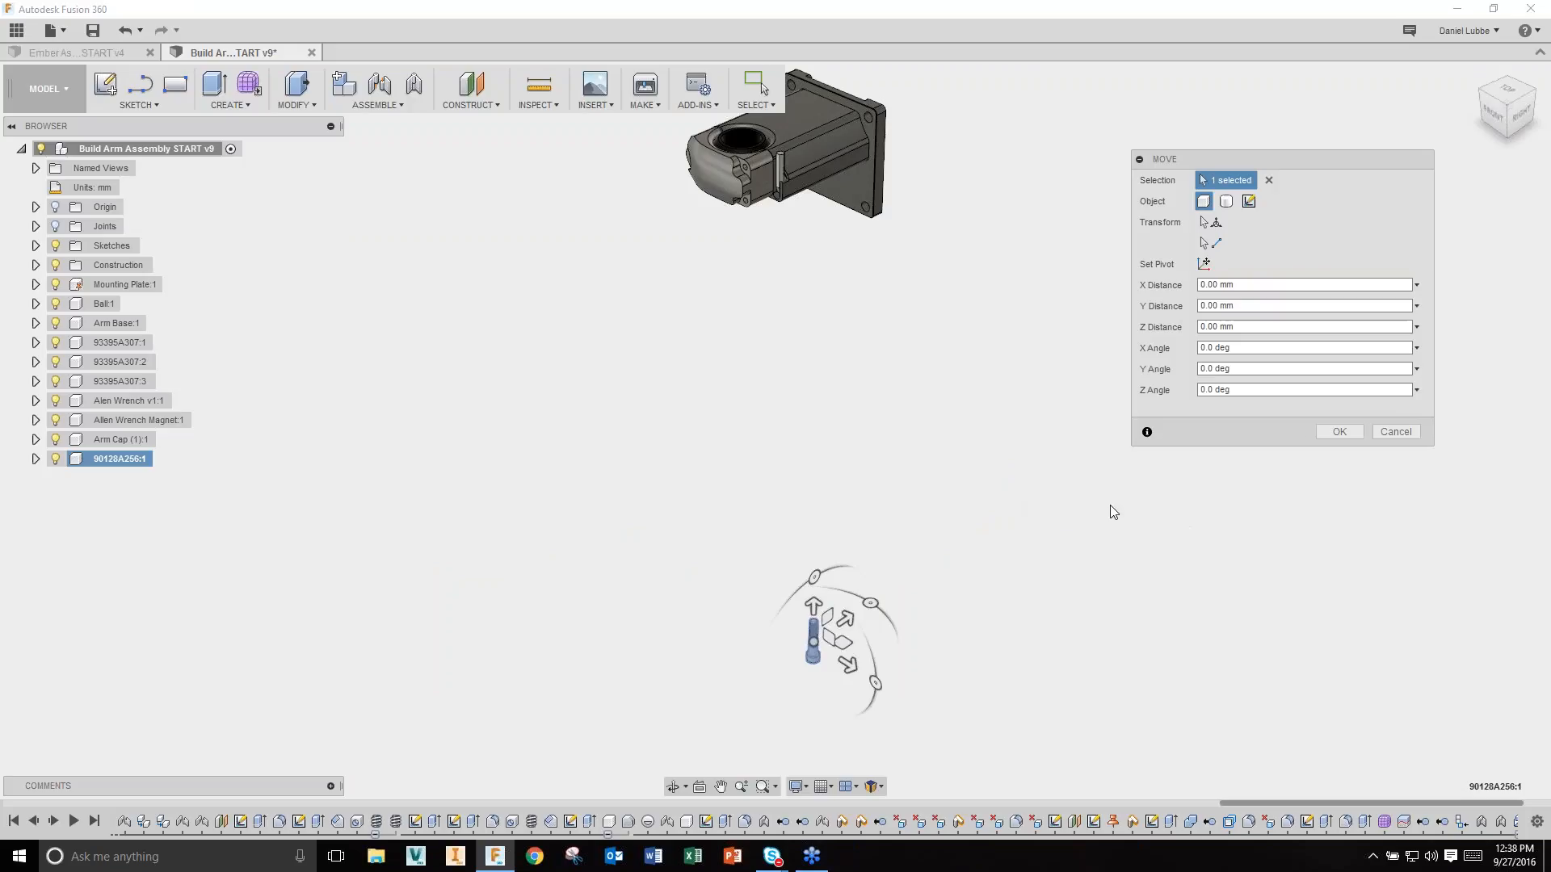
Step: Accept the 90128A256 screw's placement below the arm assembly
left_click(1339, 432)
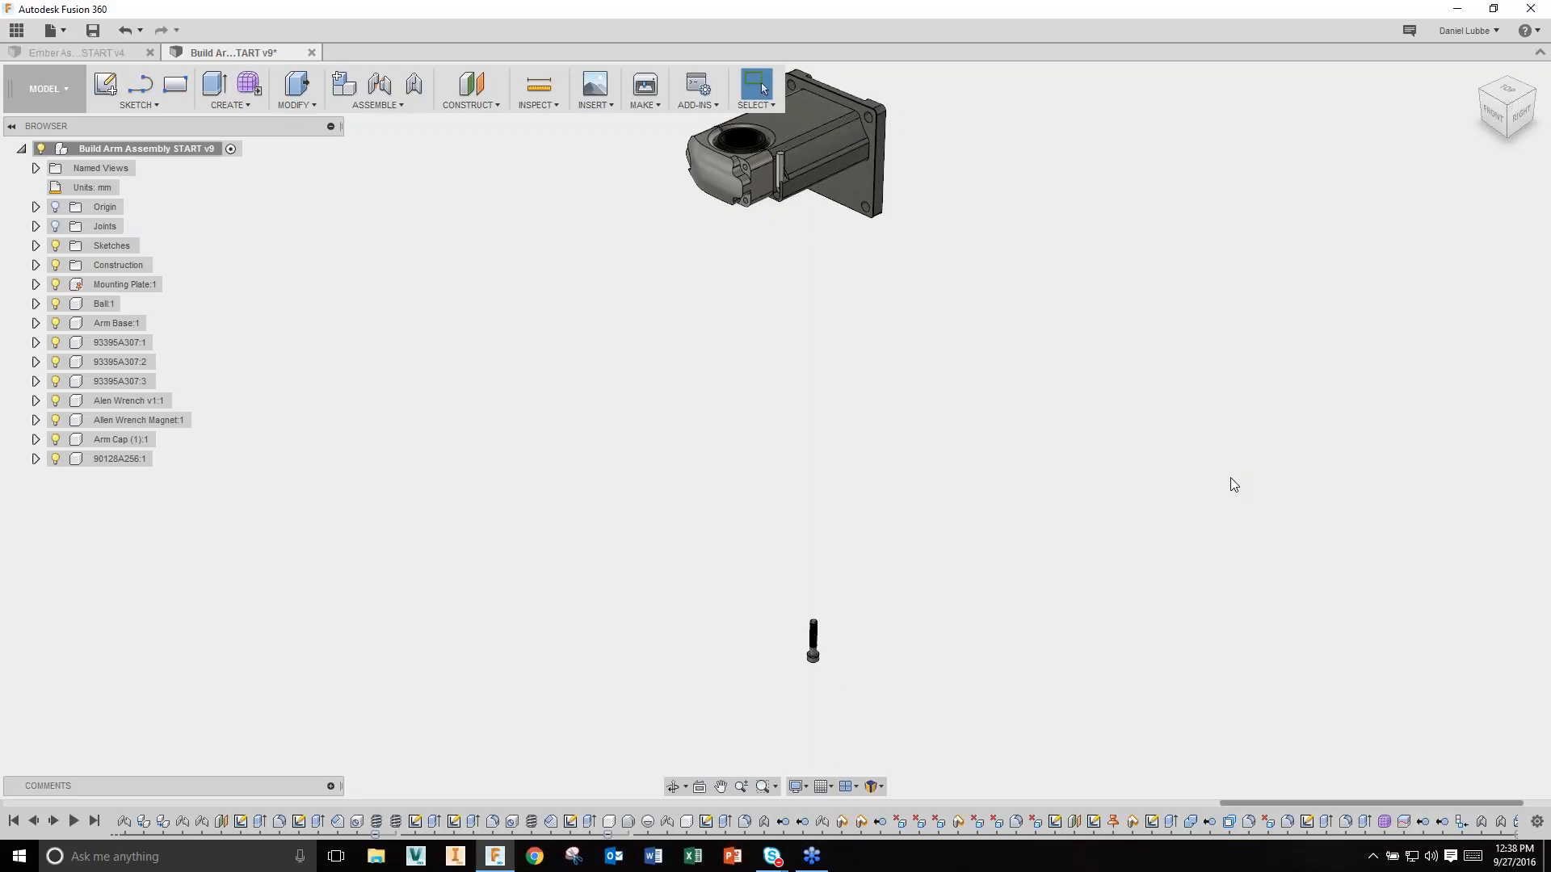
Step: Joint the screw head to the arm cap's side pin hole centre, flipped so the head seats in the hole
left_click(380, 86)
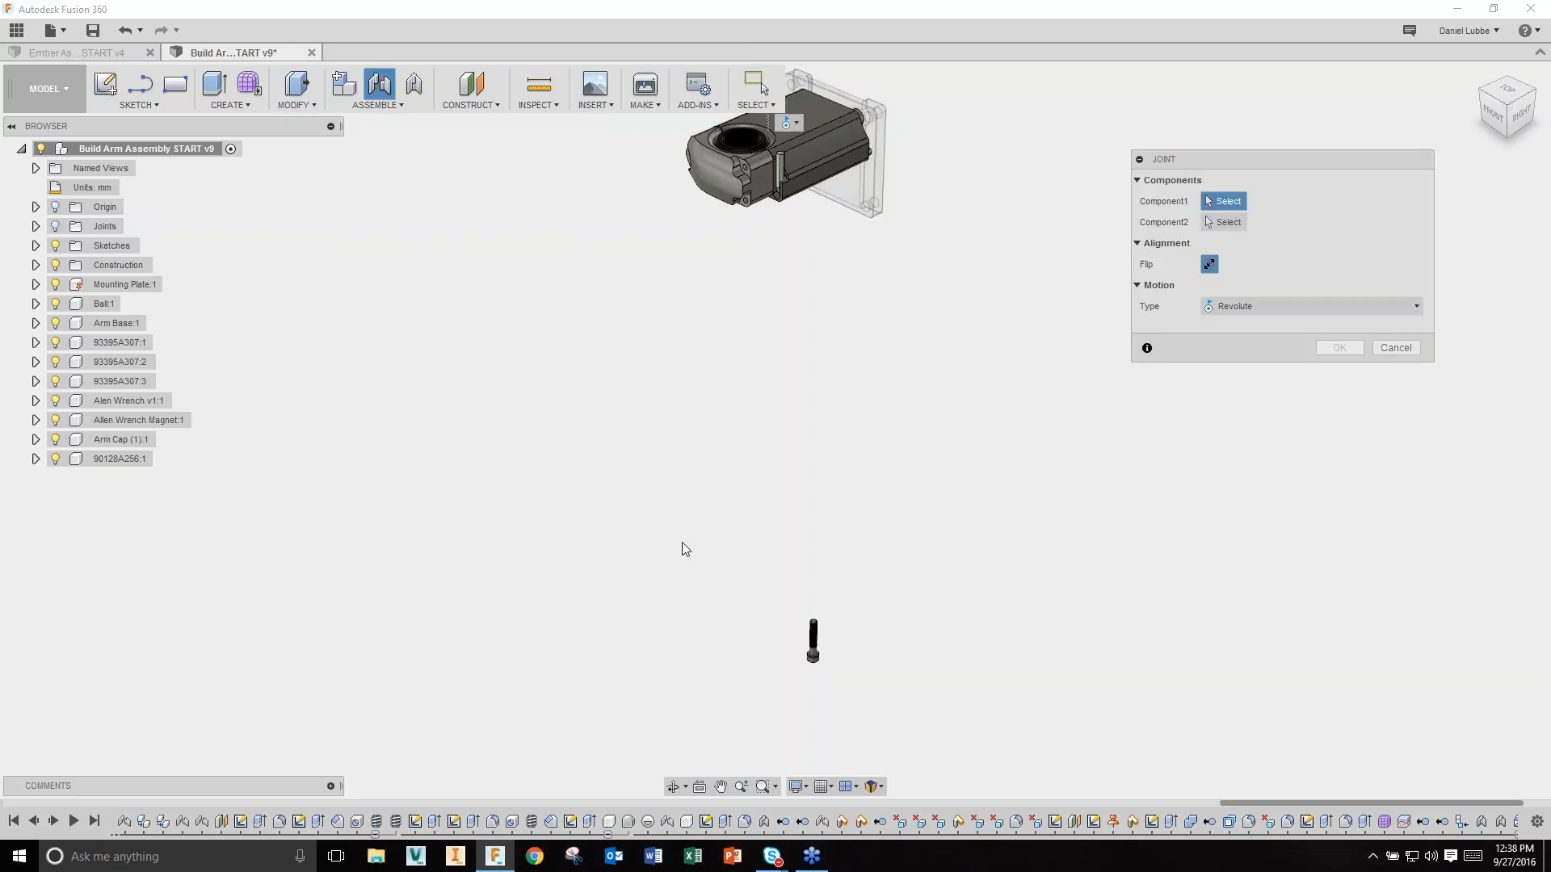
scroll(816, 650, "up", 10)
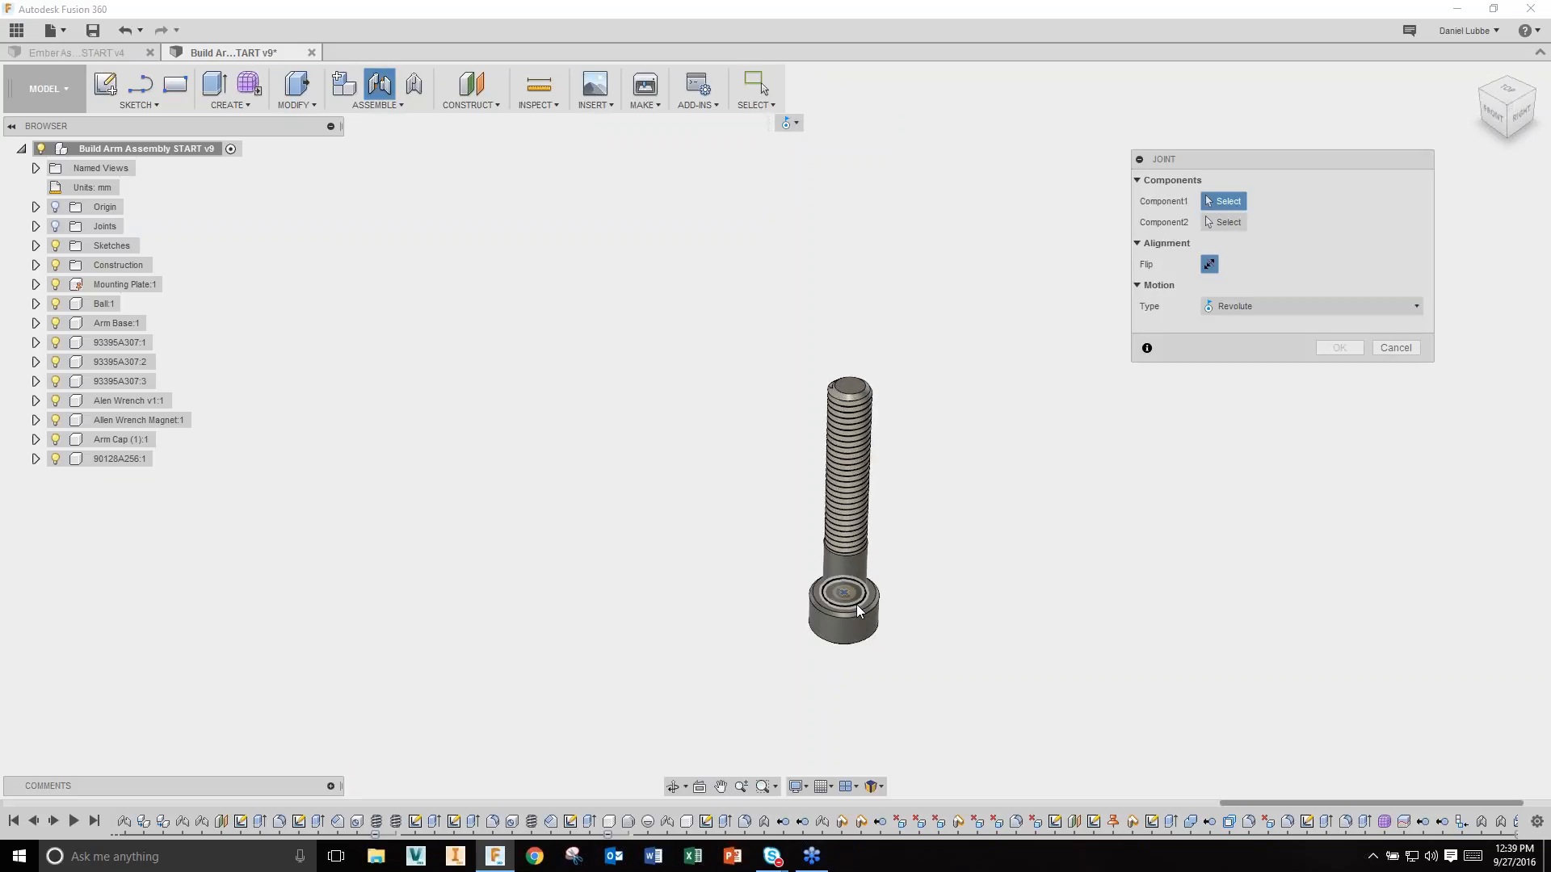
left_click(869, 597)
scroll(896, 585, "down", 4)
scroll(910, 576, "down", 5)
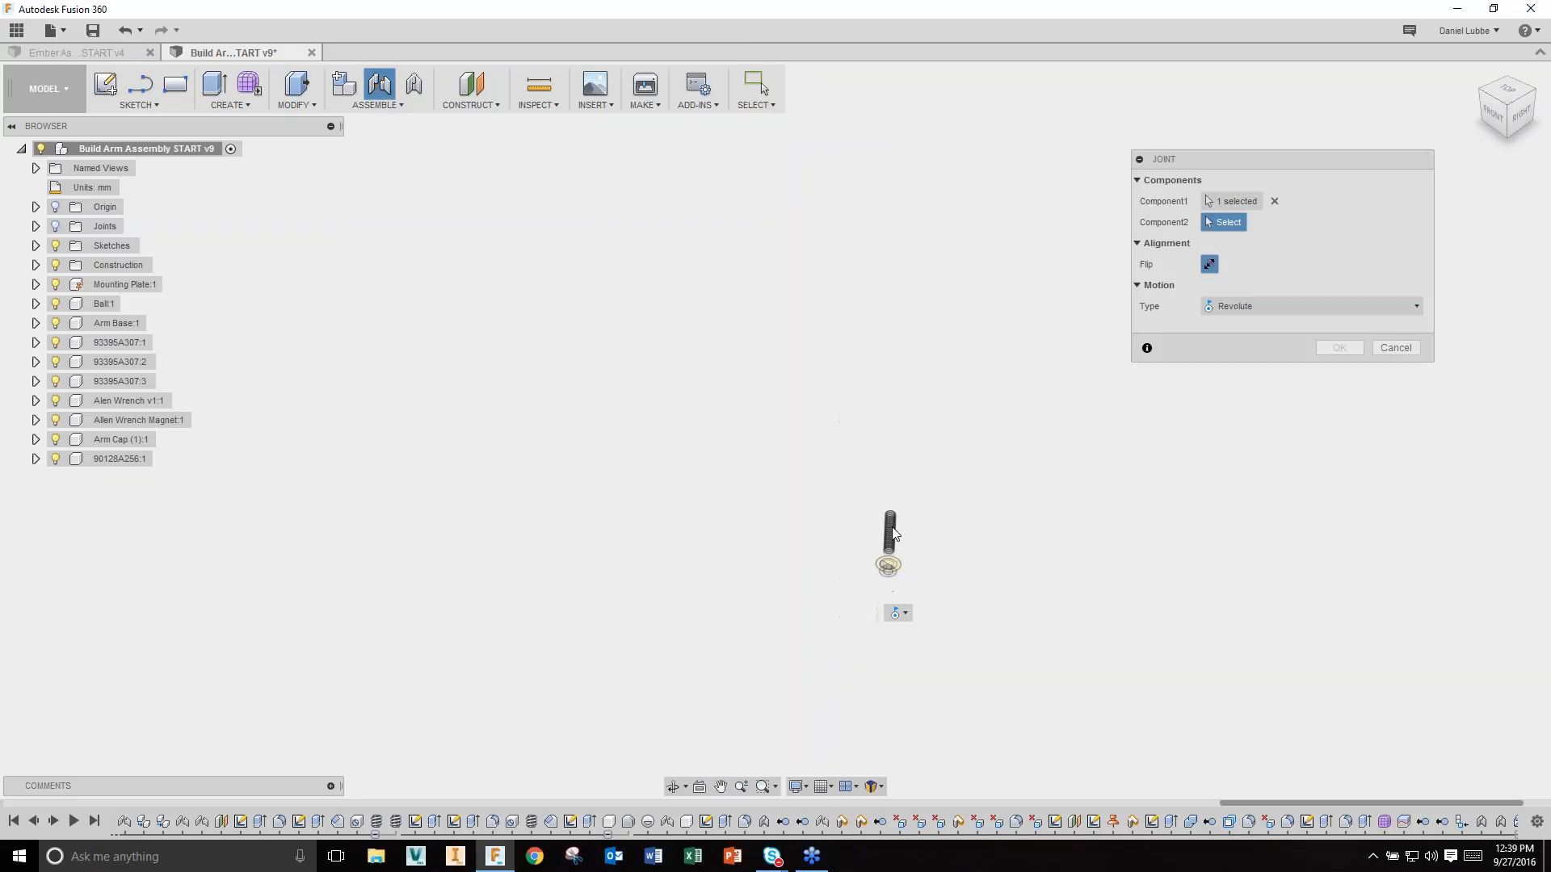
middle_click_drag(869, 299, 896, 695)
middle_click_drag(873, 411, 1010, 374, "shift")
scroll(748, 481, "up", 5)
scroll(748, 479, "up", 6)
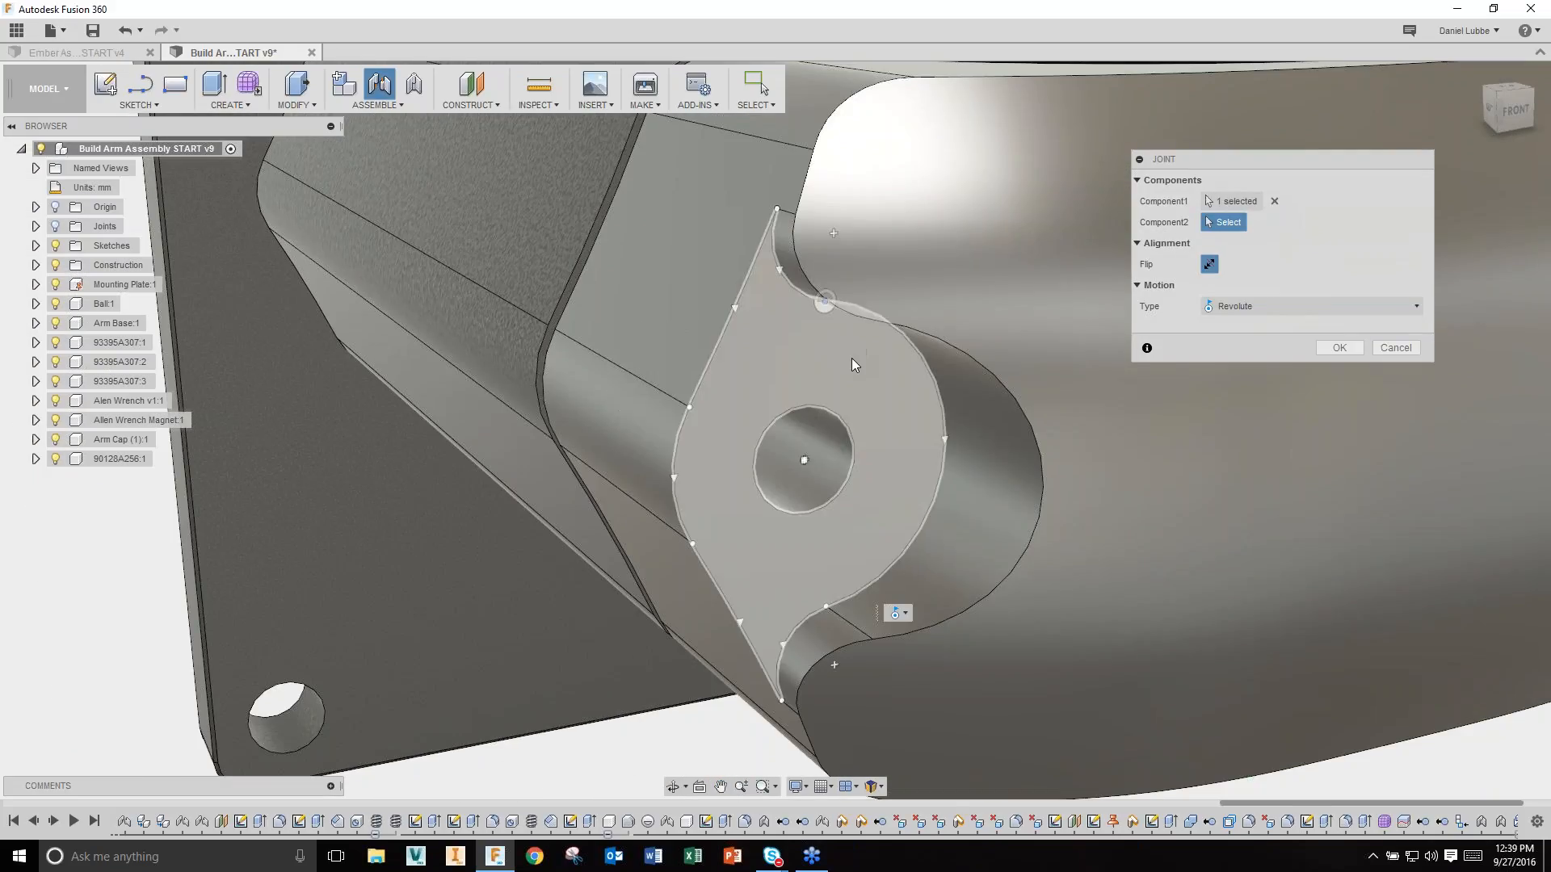
left_click(810, 462)
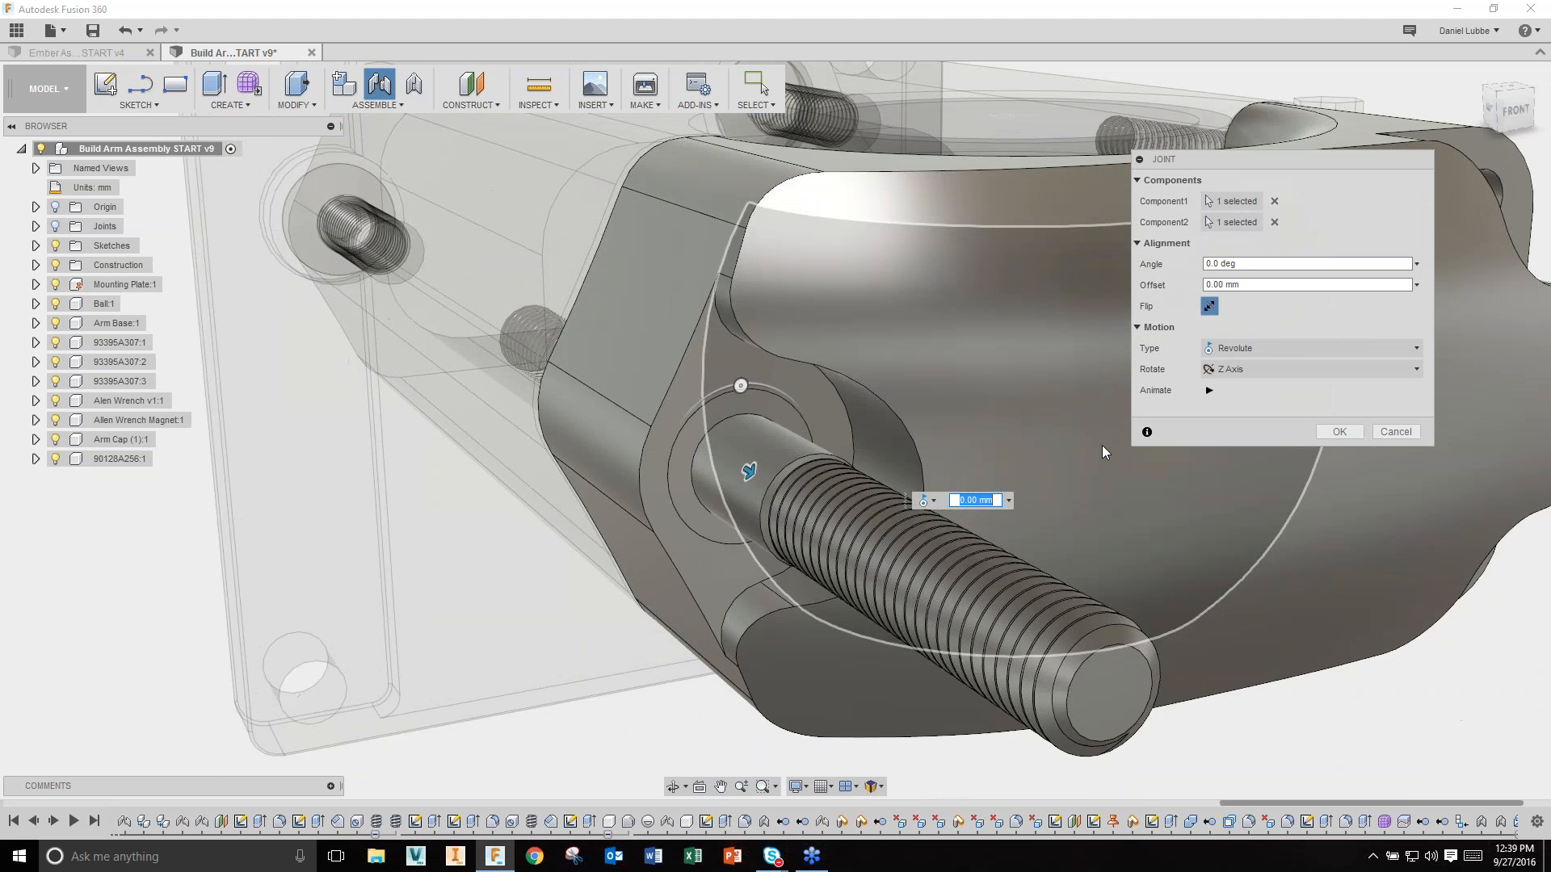
left_click(1209, 306)
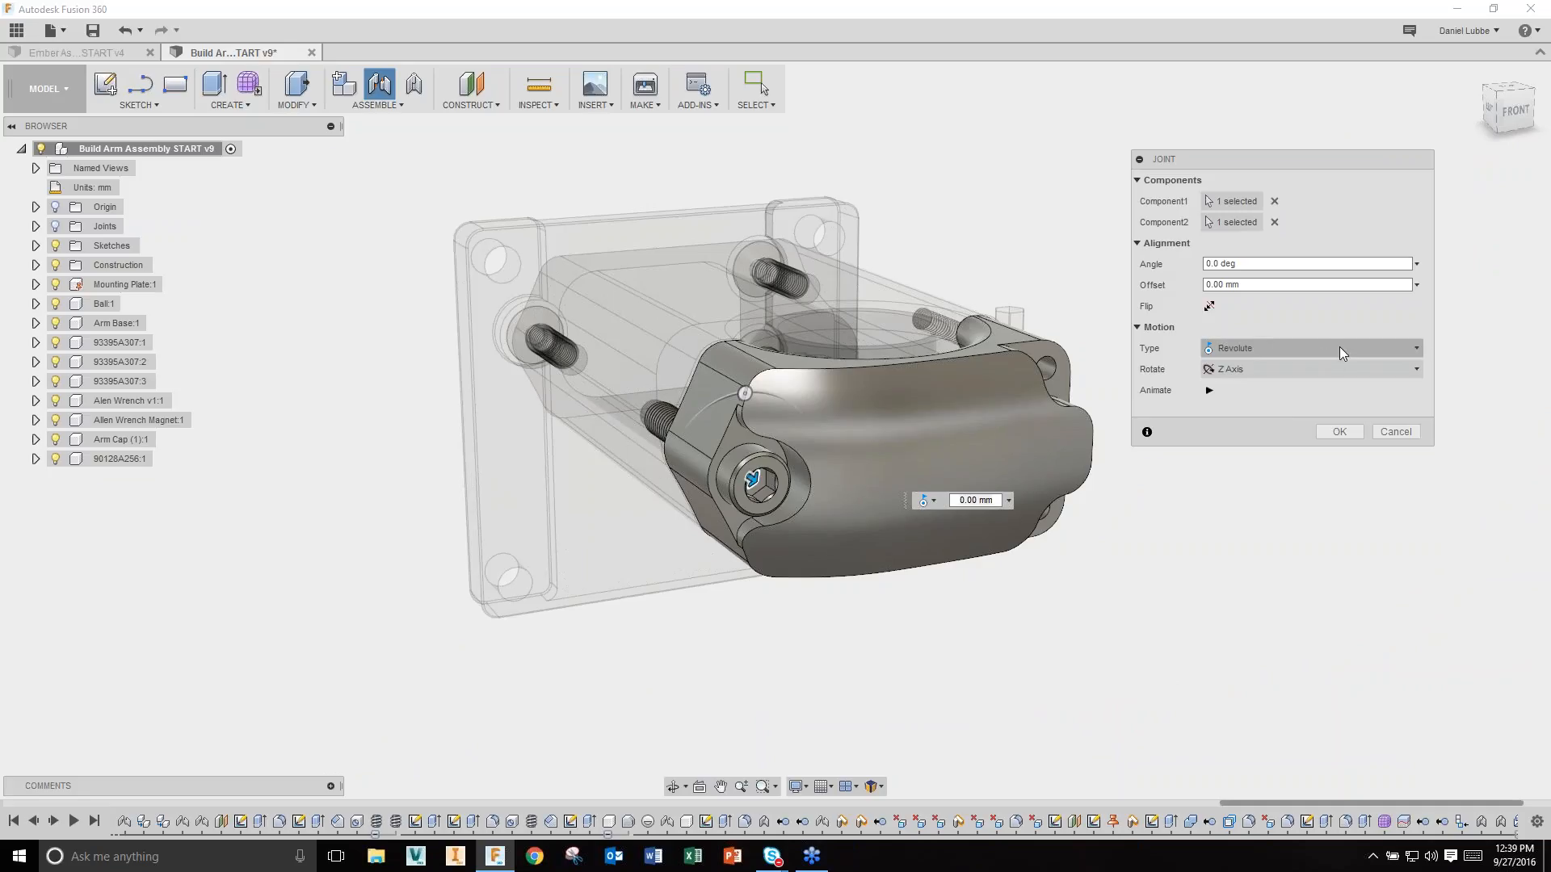
left_click(1334, 433)
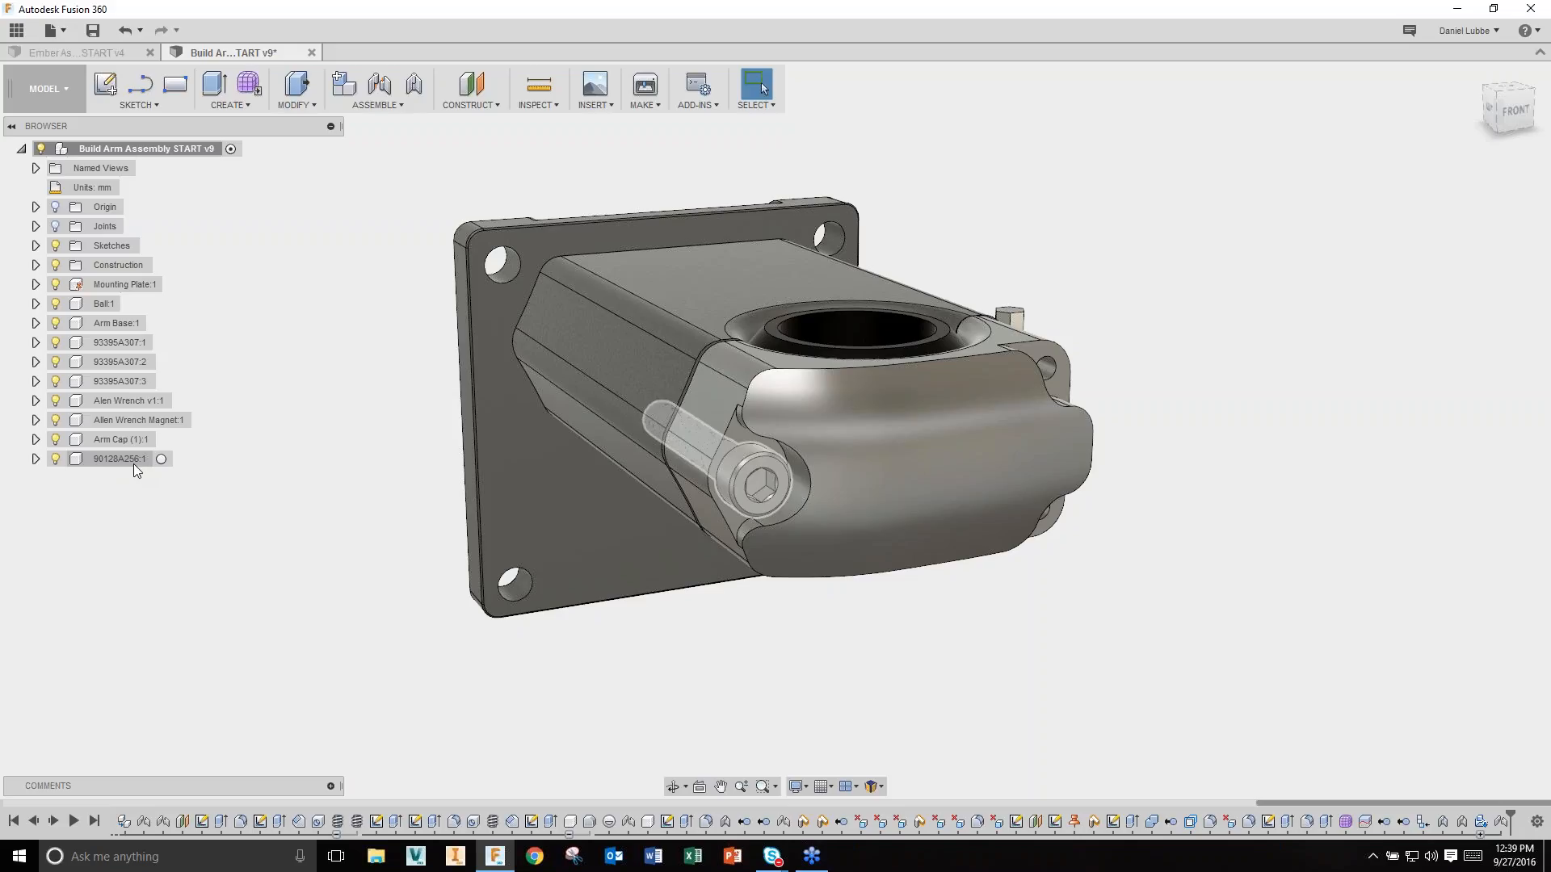
Step: Hide screw 90128A256:1 and start a thread on the arm cap's side hole face
left_click(81, 460)
left_click(55, 459)
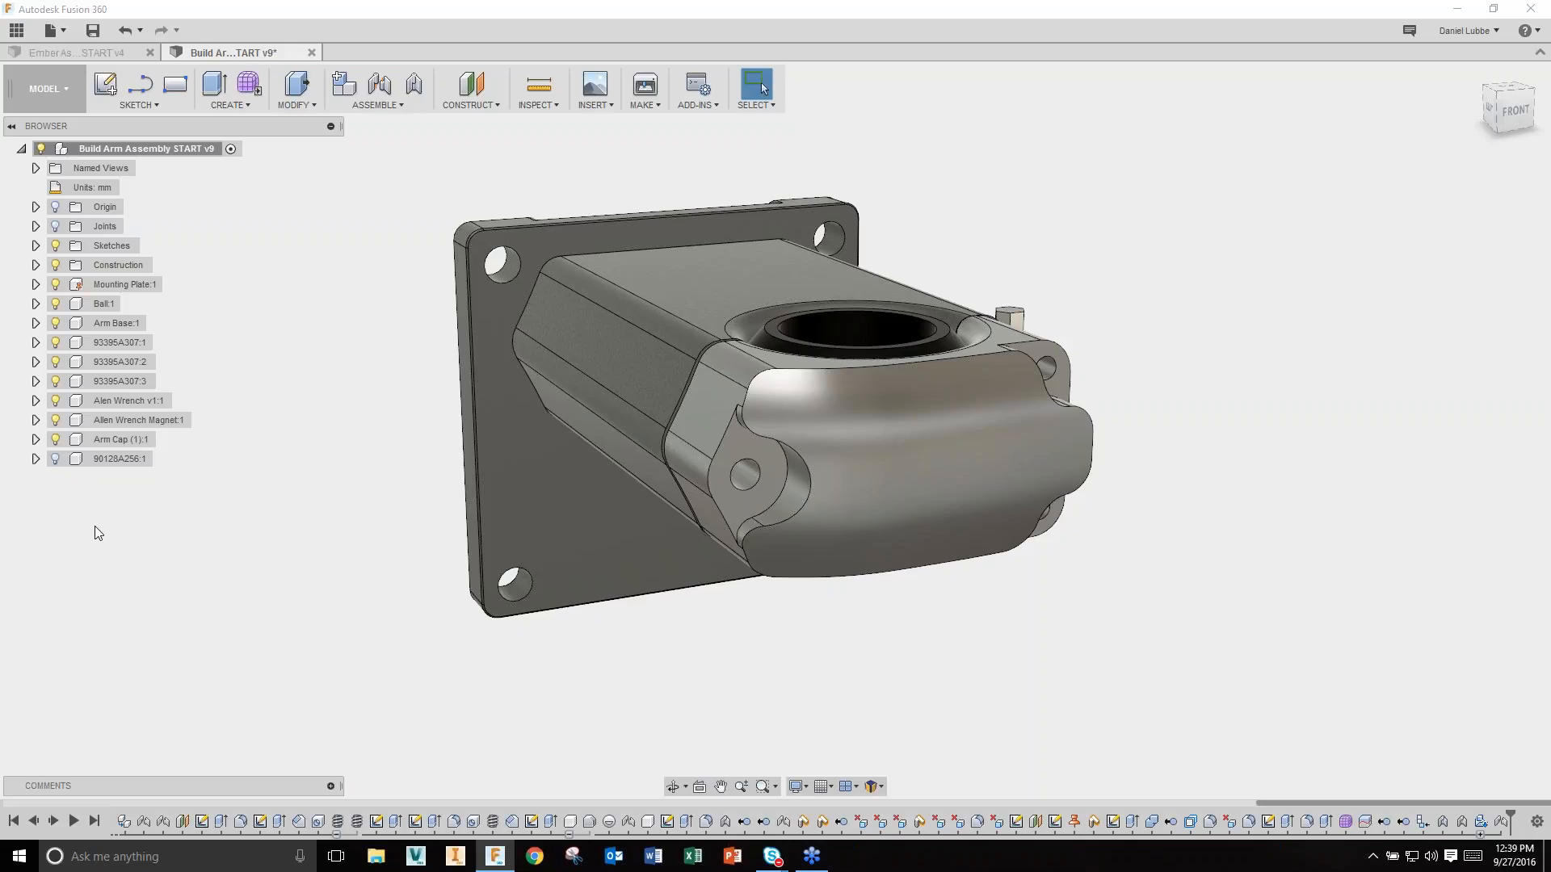
left_click(216, 108)
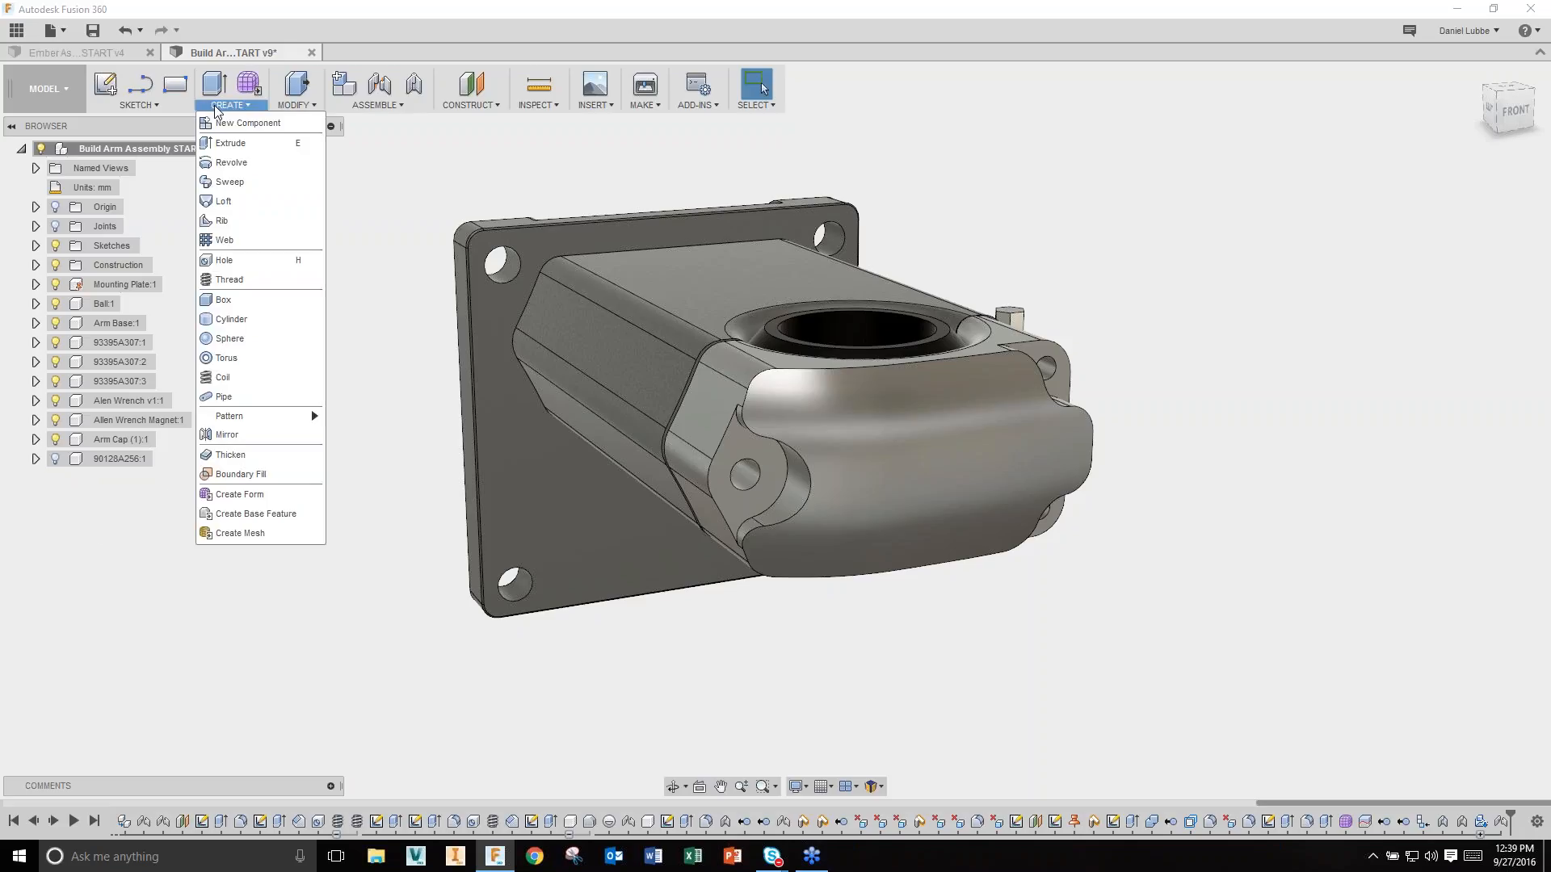
left_click(229, 279)
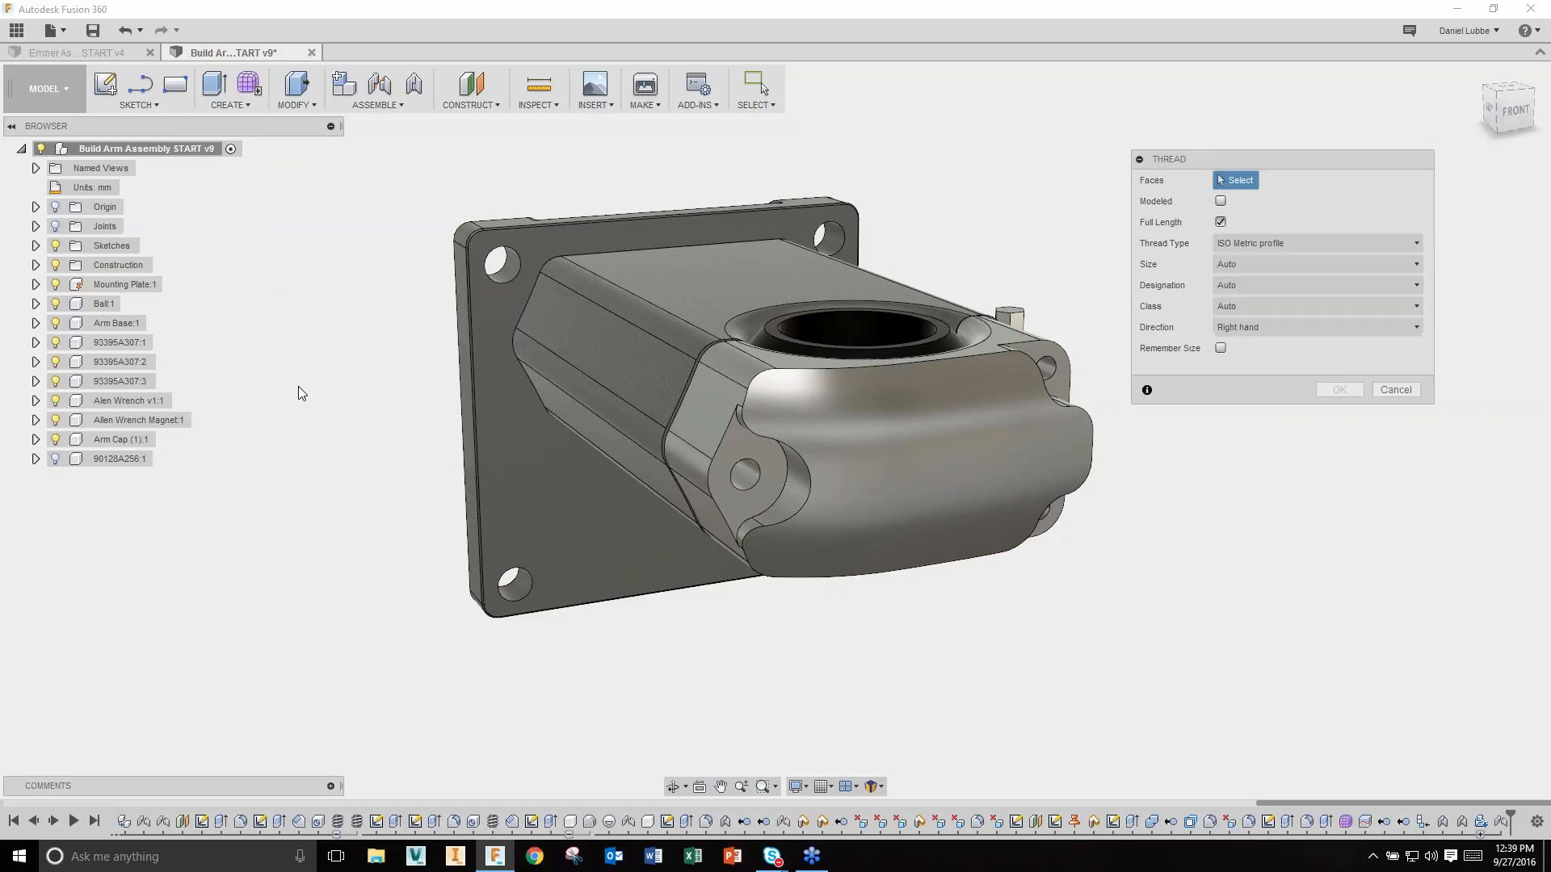
middle_click_drag(559, 475, 631, 525, "shift")
scroll(632, 525, "up", 2)
left_click(698, 594)
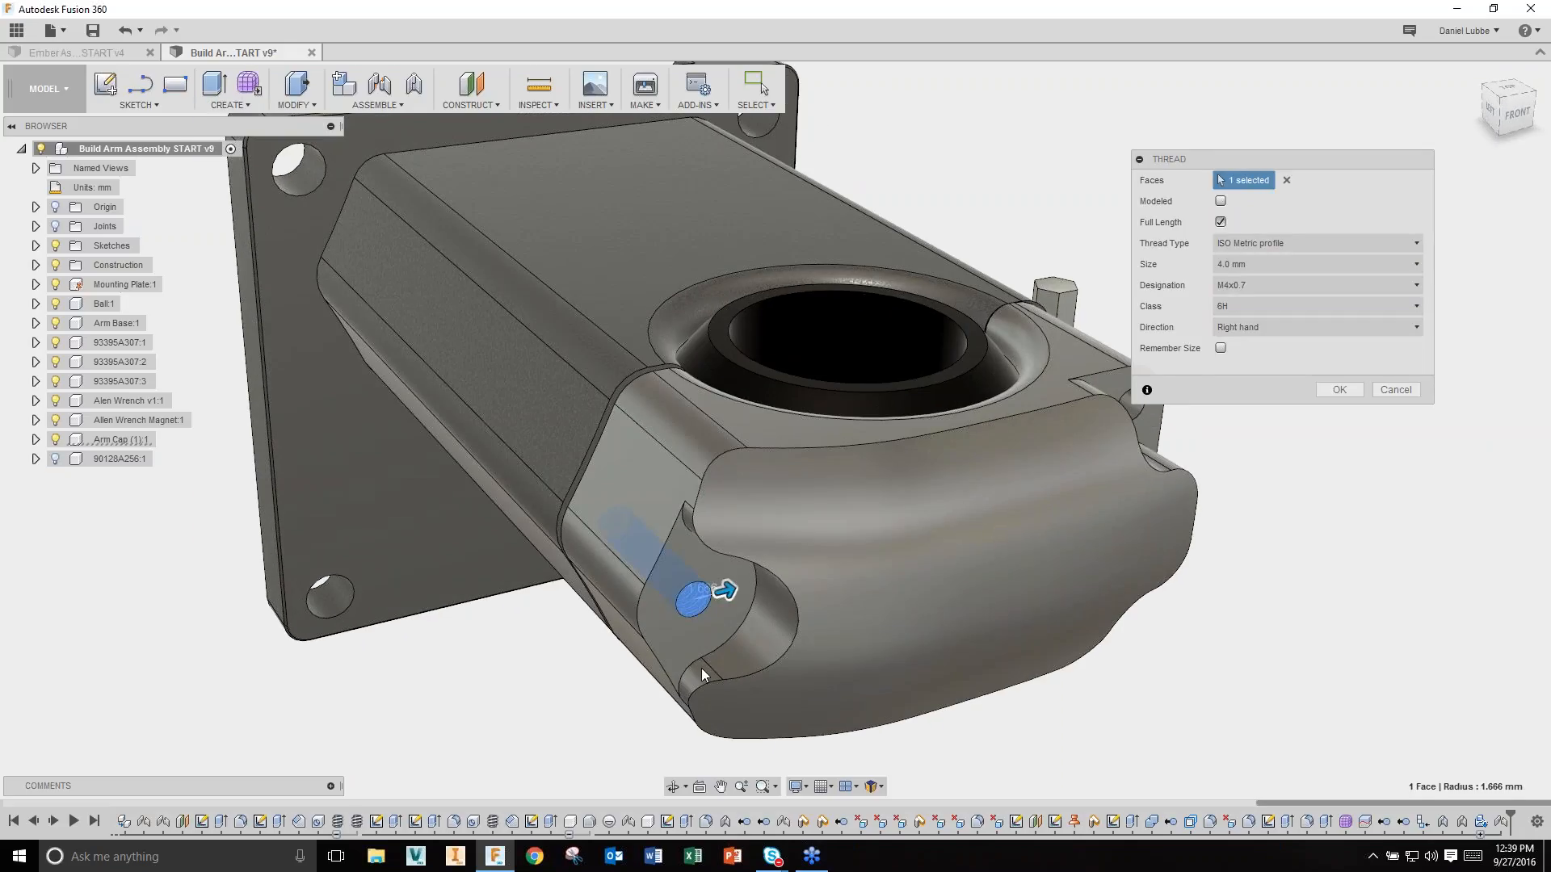
scroll(672, 680, "down", 3)
scroll(671, 687, "up", 2)
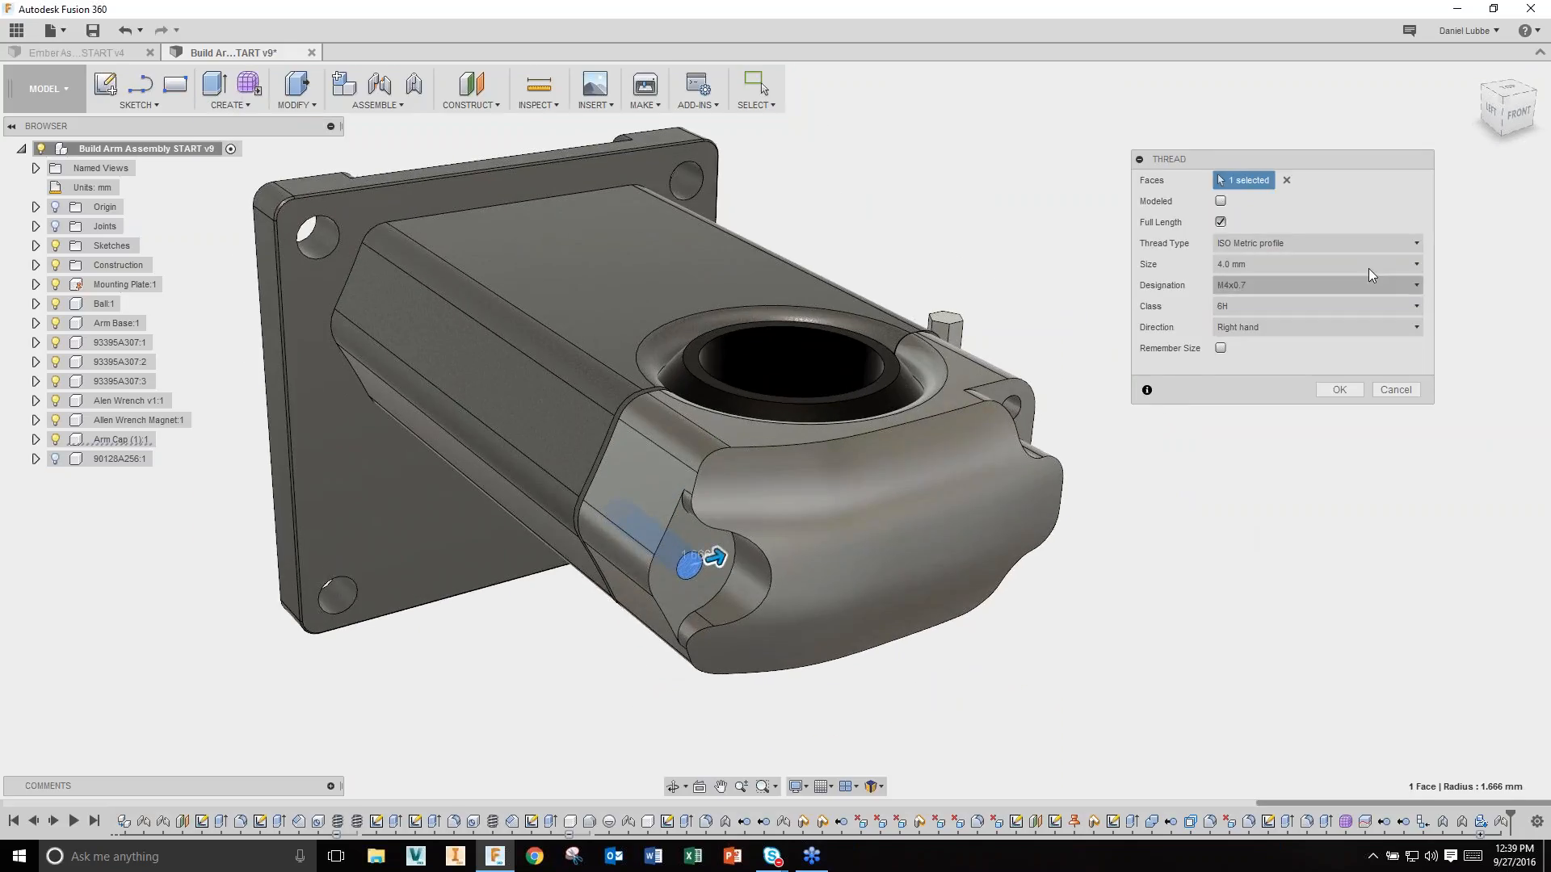
Step: Make it a modeled ISO Metric profile thread of size 5.0 mm (M5x0.8), full length
left_click(1368, 245)
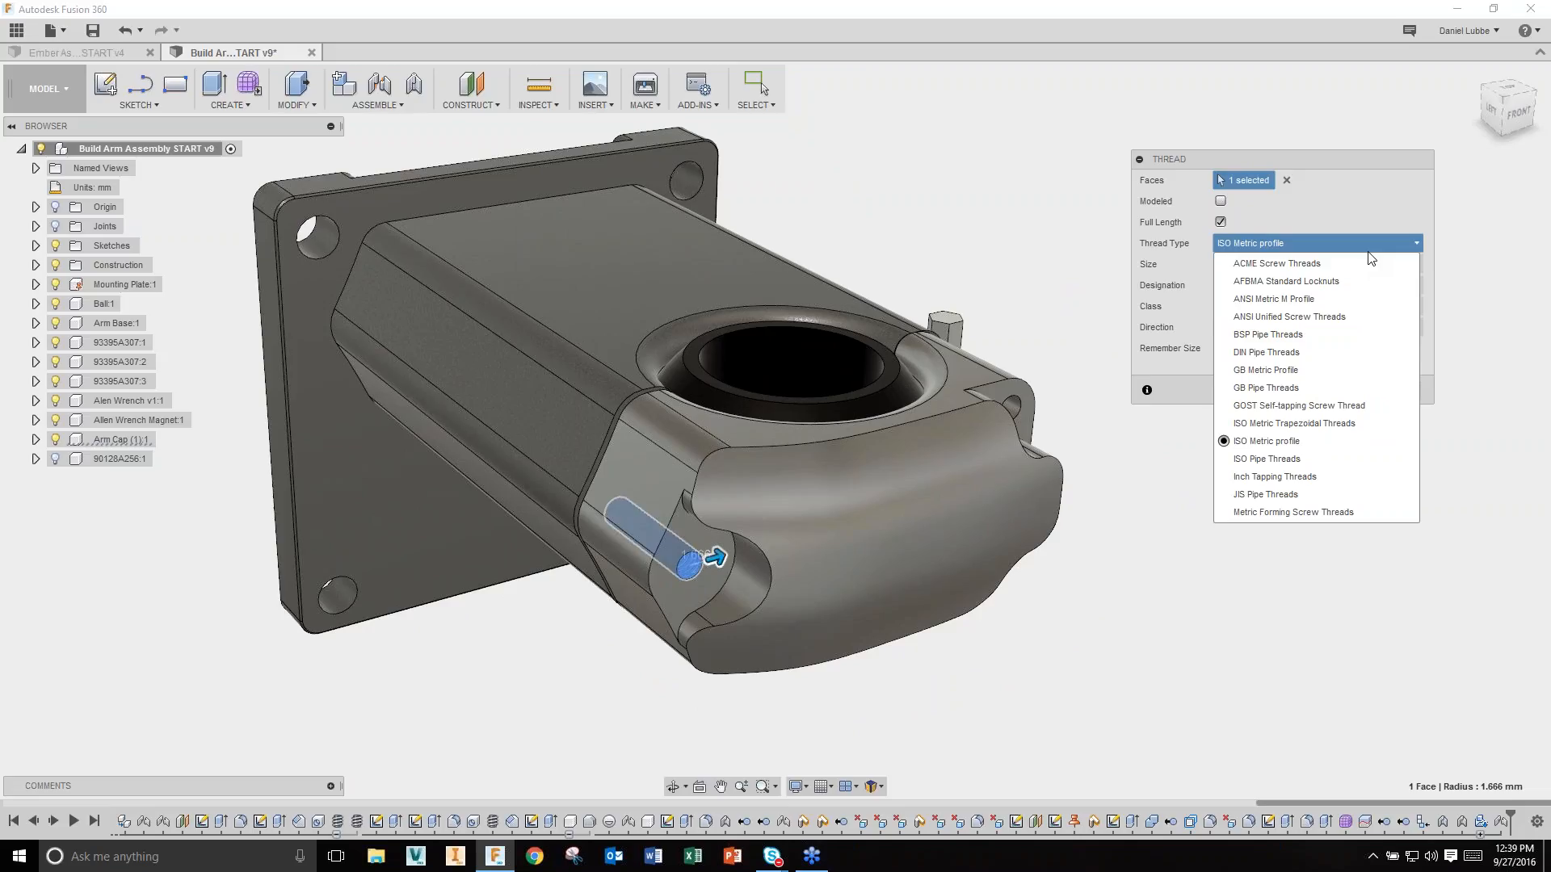
left_click(1368, 250)
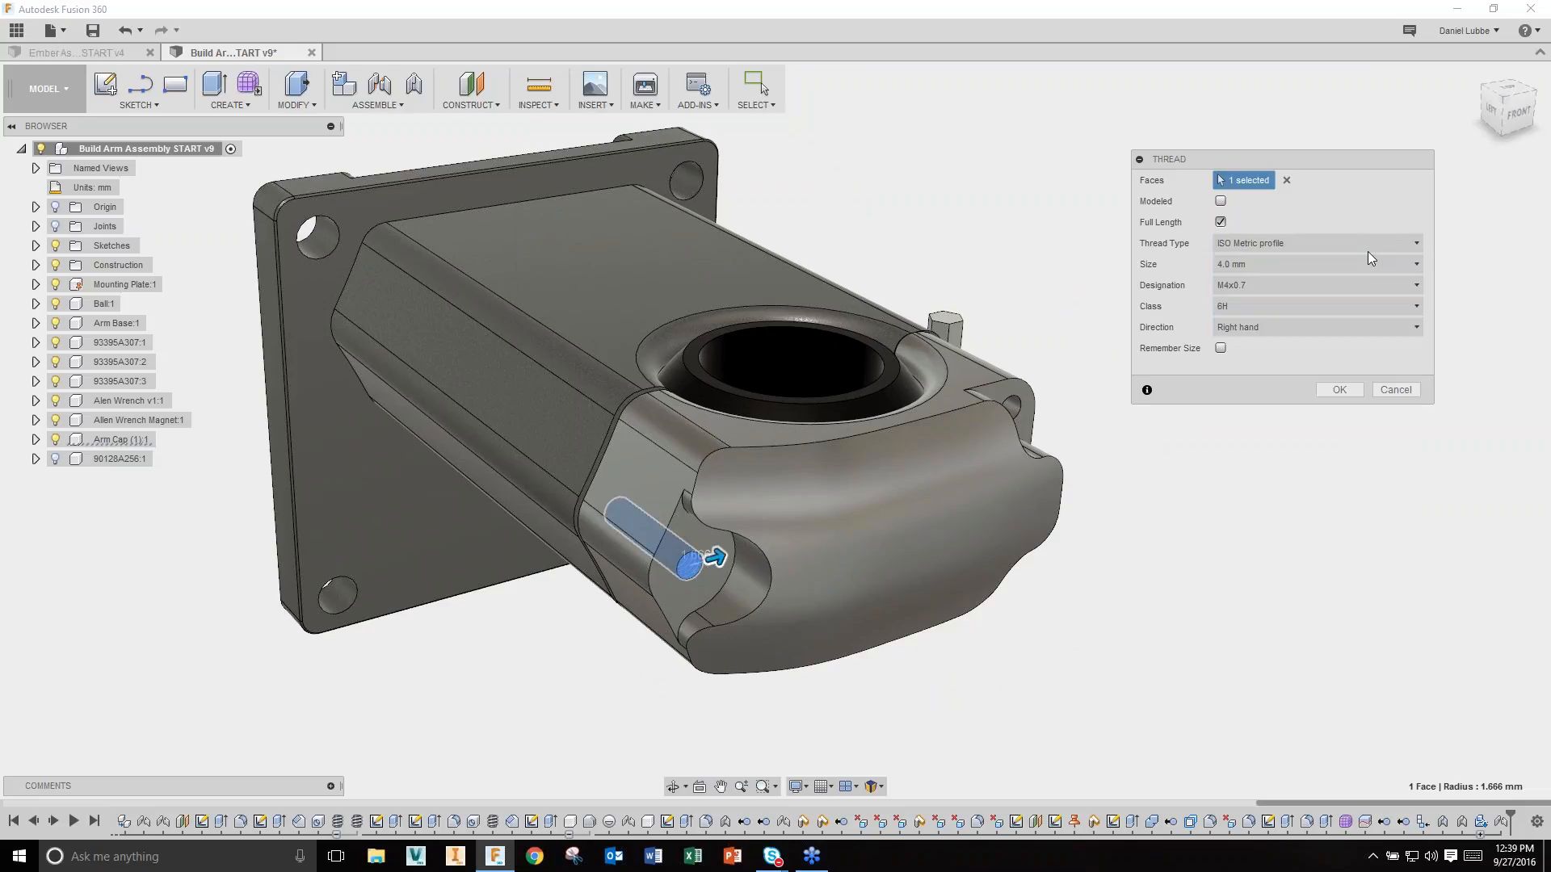
left_click(1356, 261)
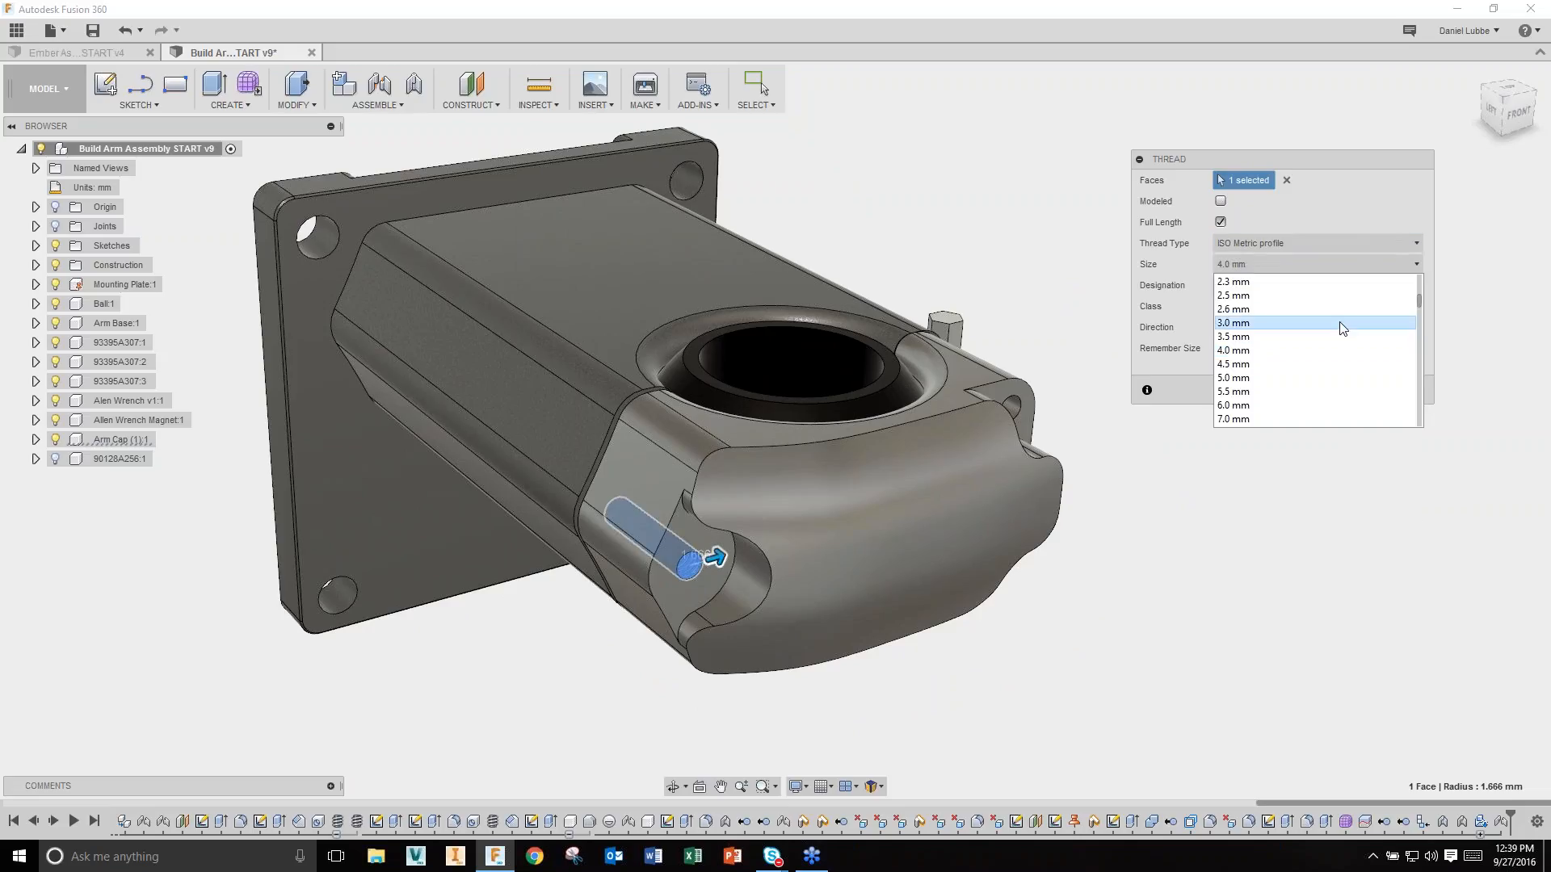
left_click(1246, 378)
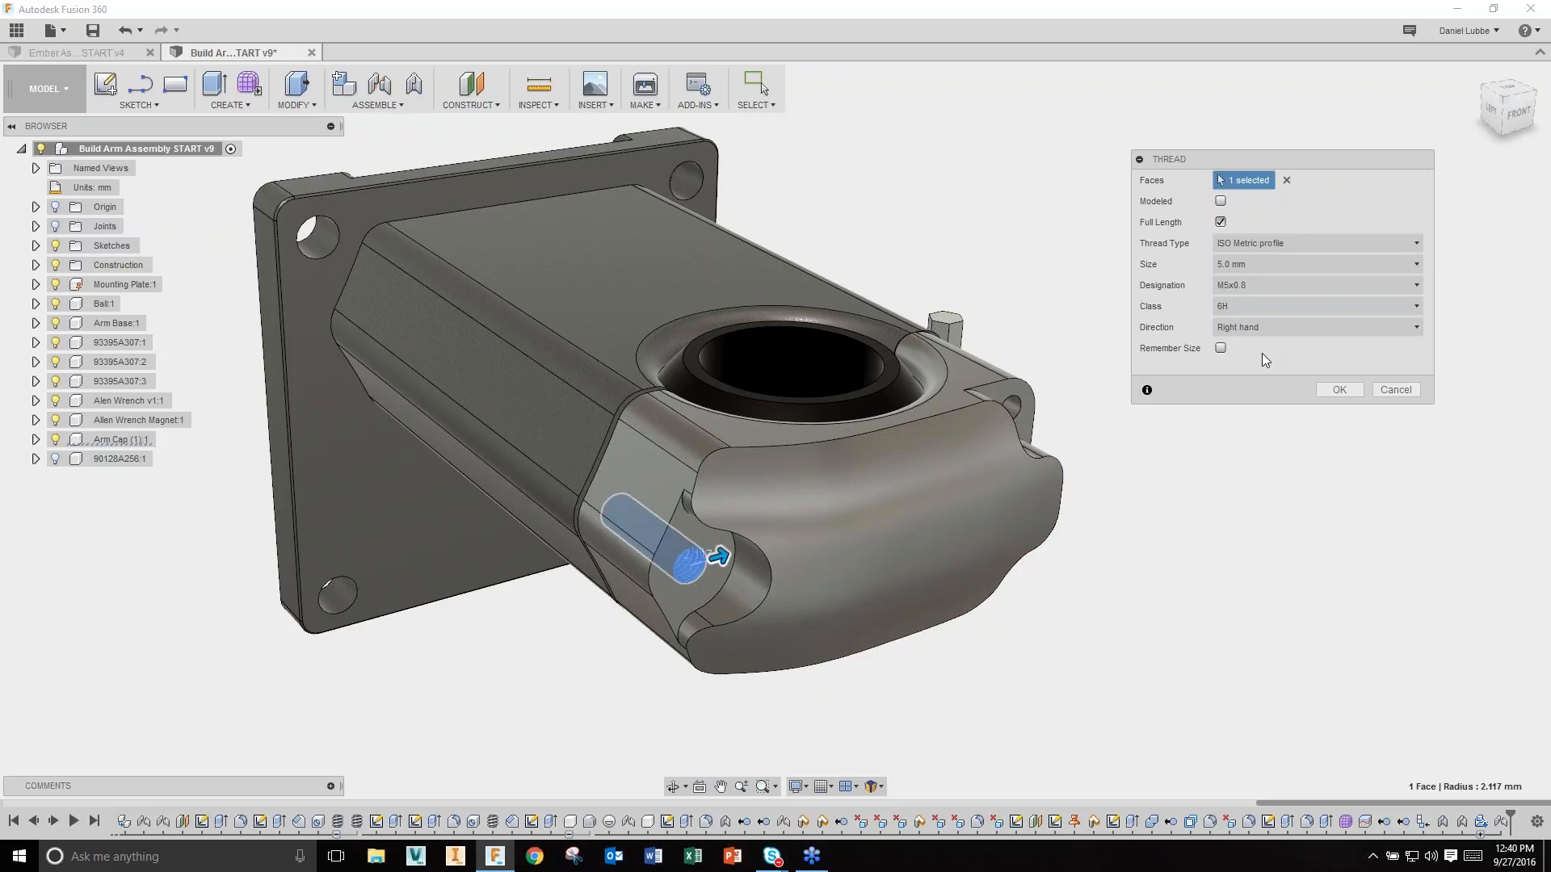
left_click(1220, 201)
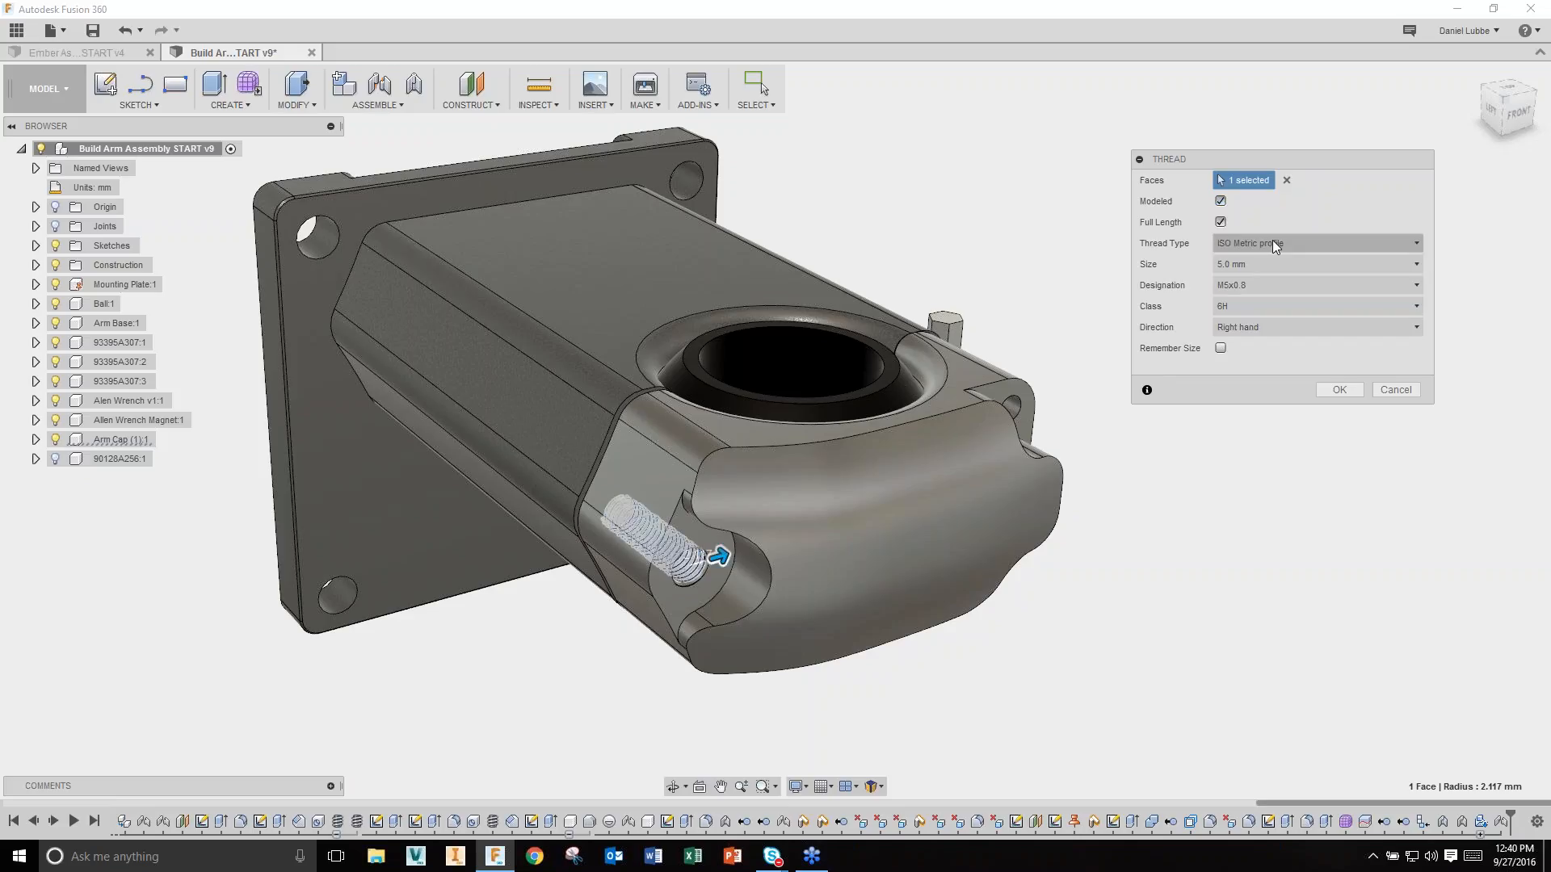
left_click(1335, 391)
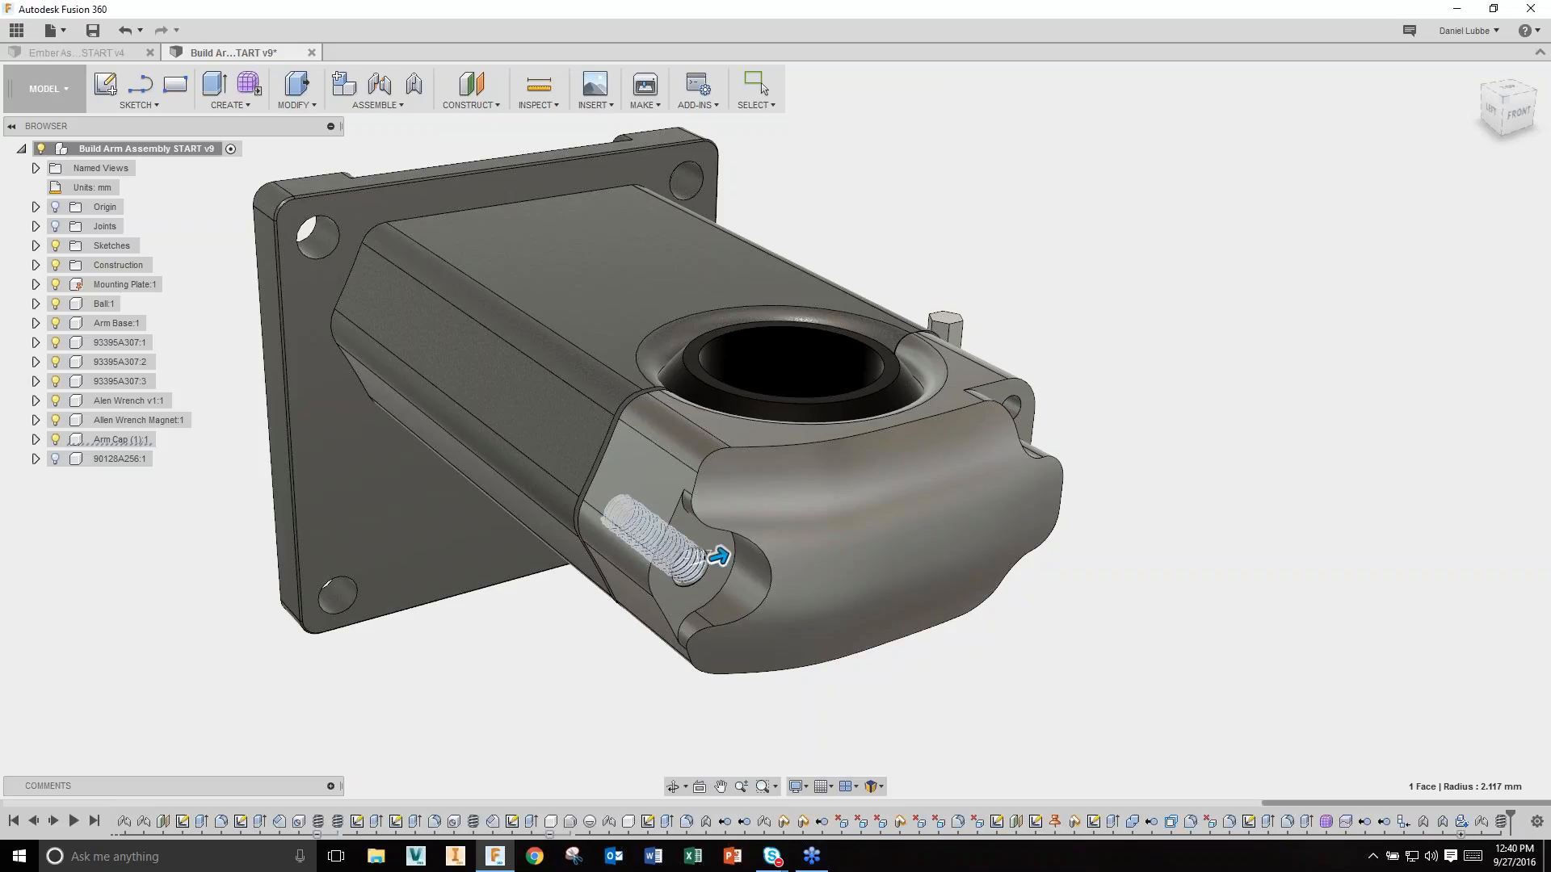
scroll(1019, 661, "up", 5)
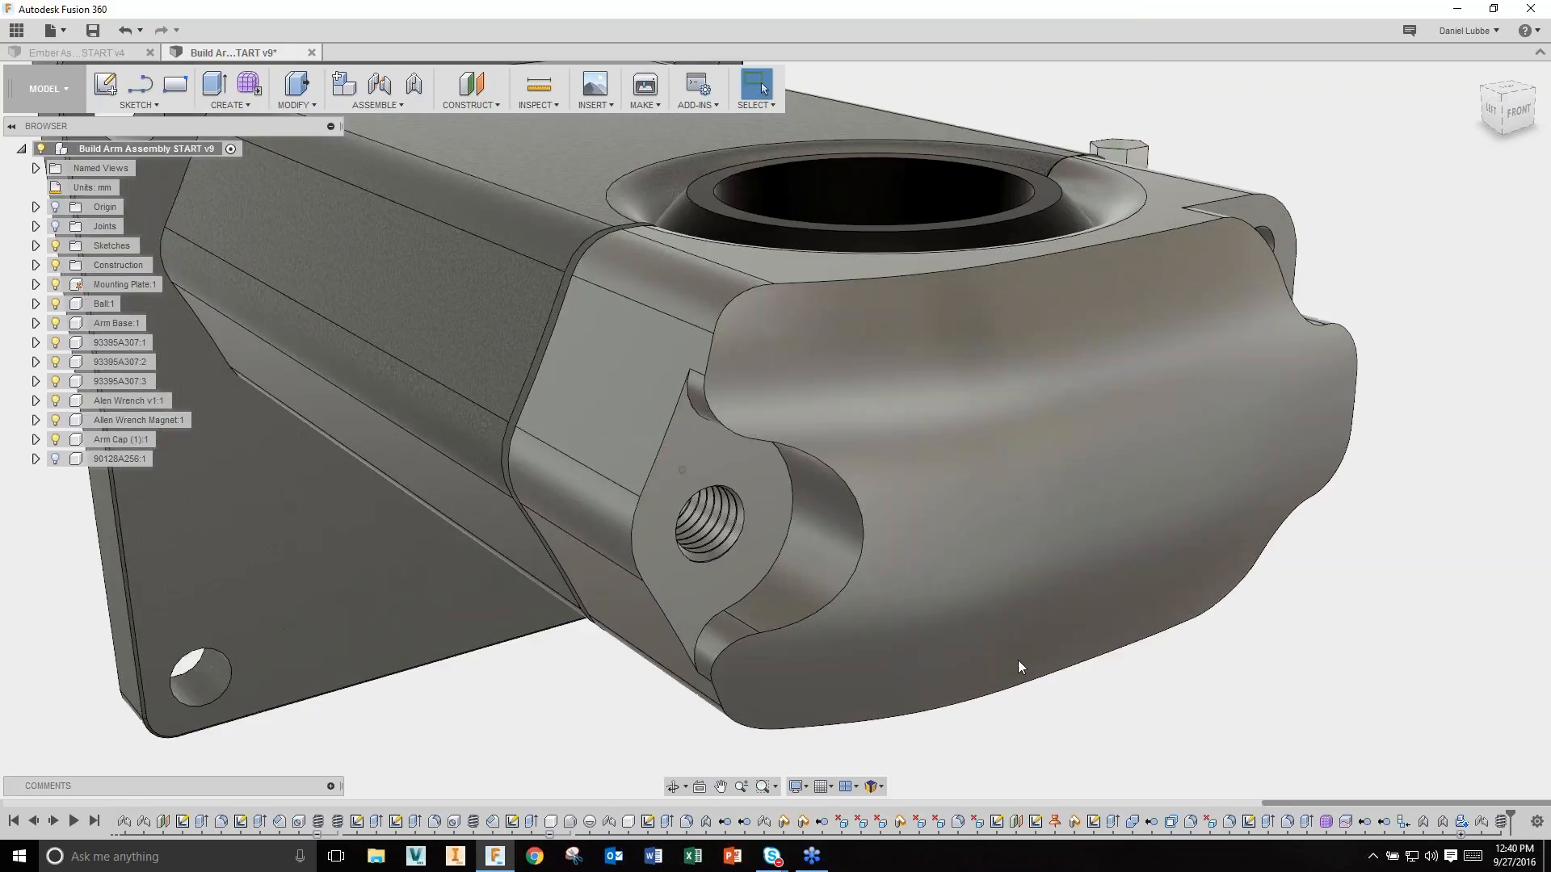
scroll(1017, 665, "down", 5)
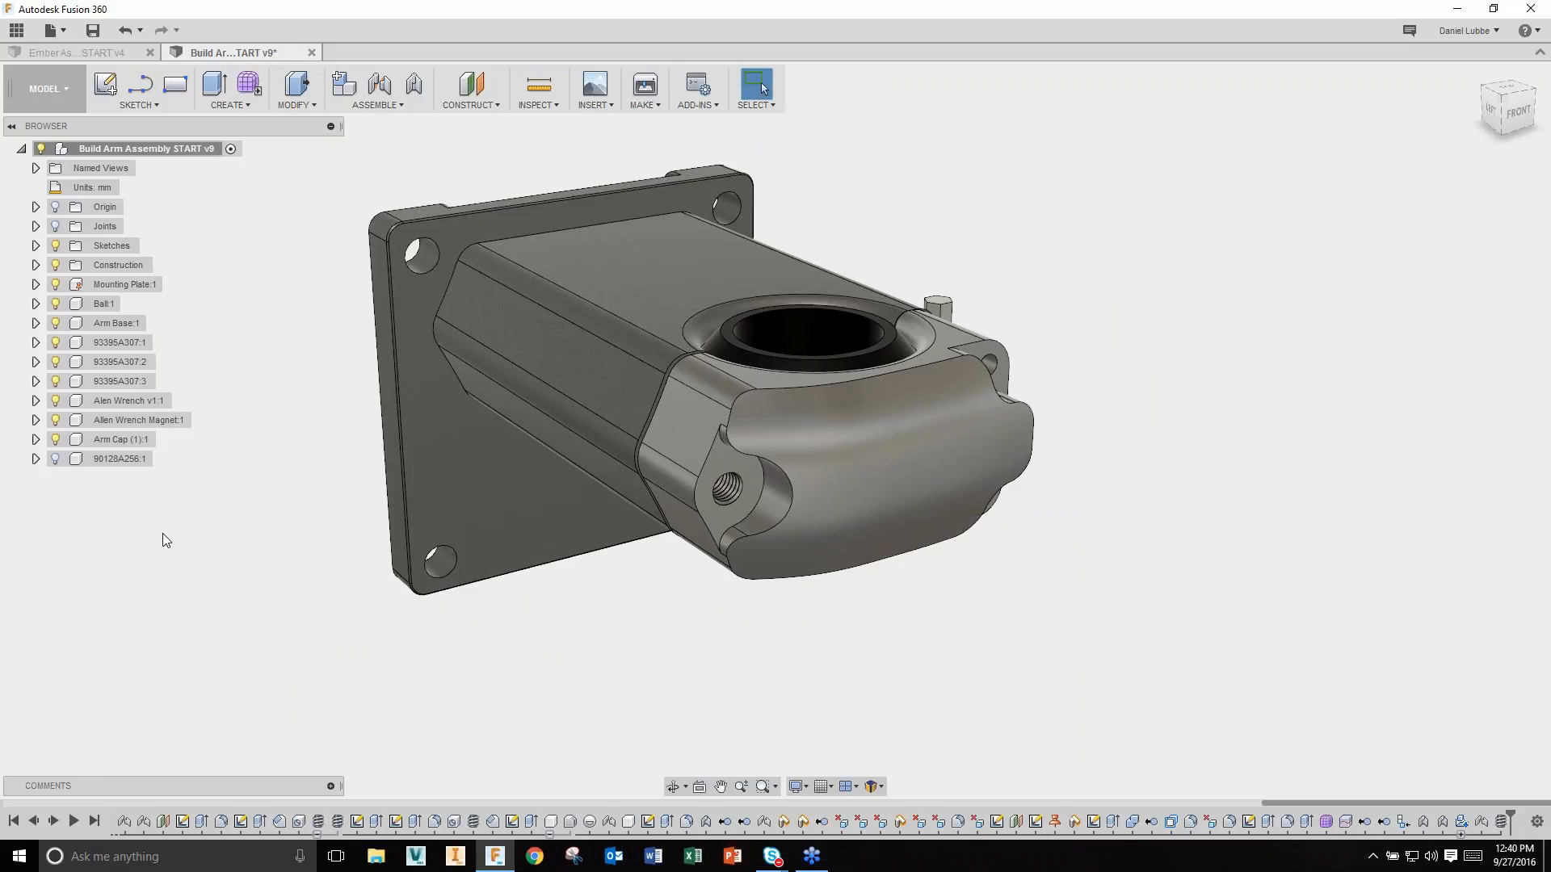
Step: Select the Arm Cap component and list the Make menu's manufacturing options
right_click(112, 441)
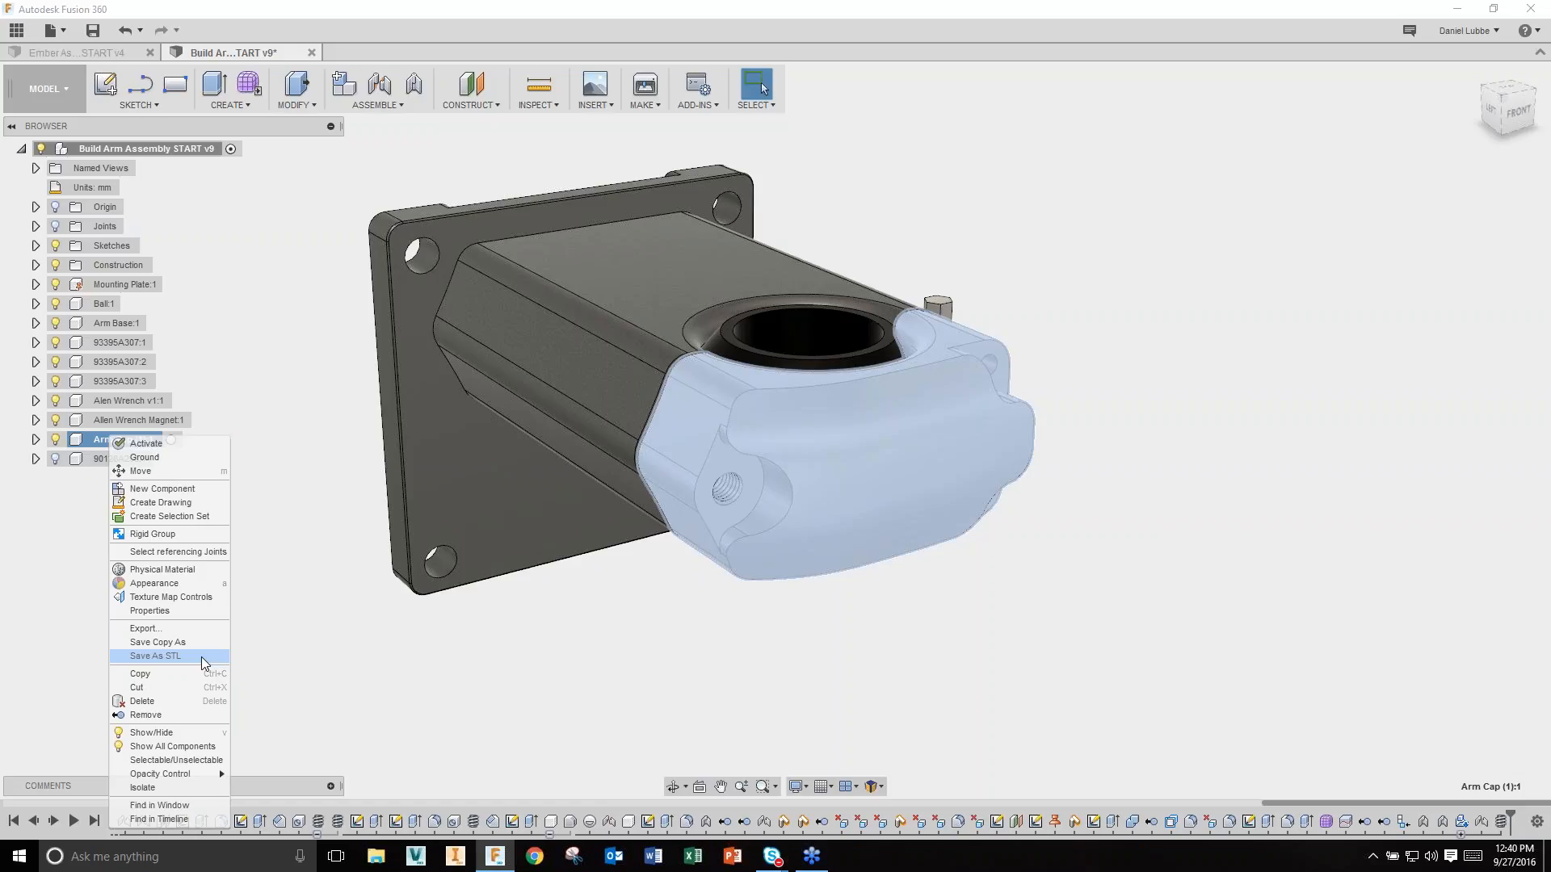
left_click(428, 675)
left_click(1098, 407)
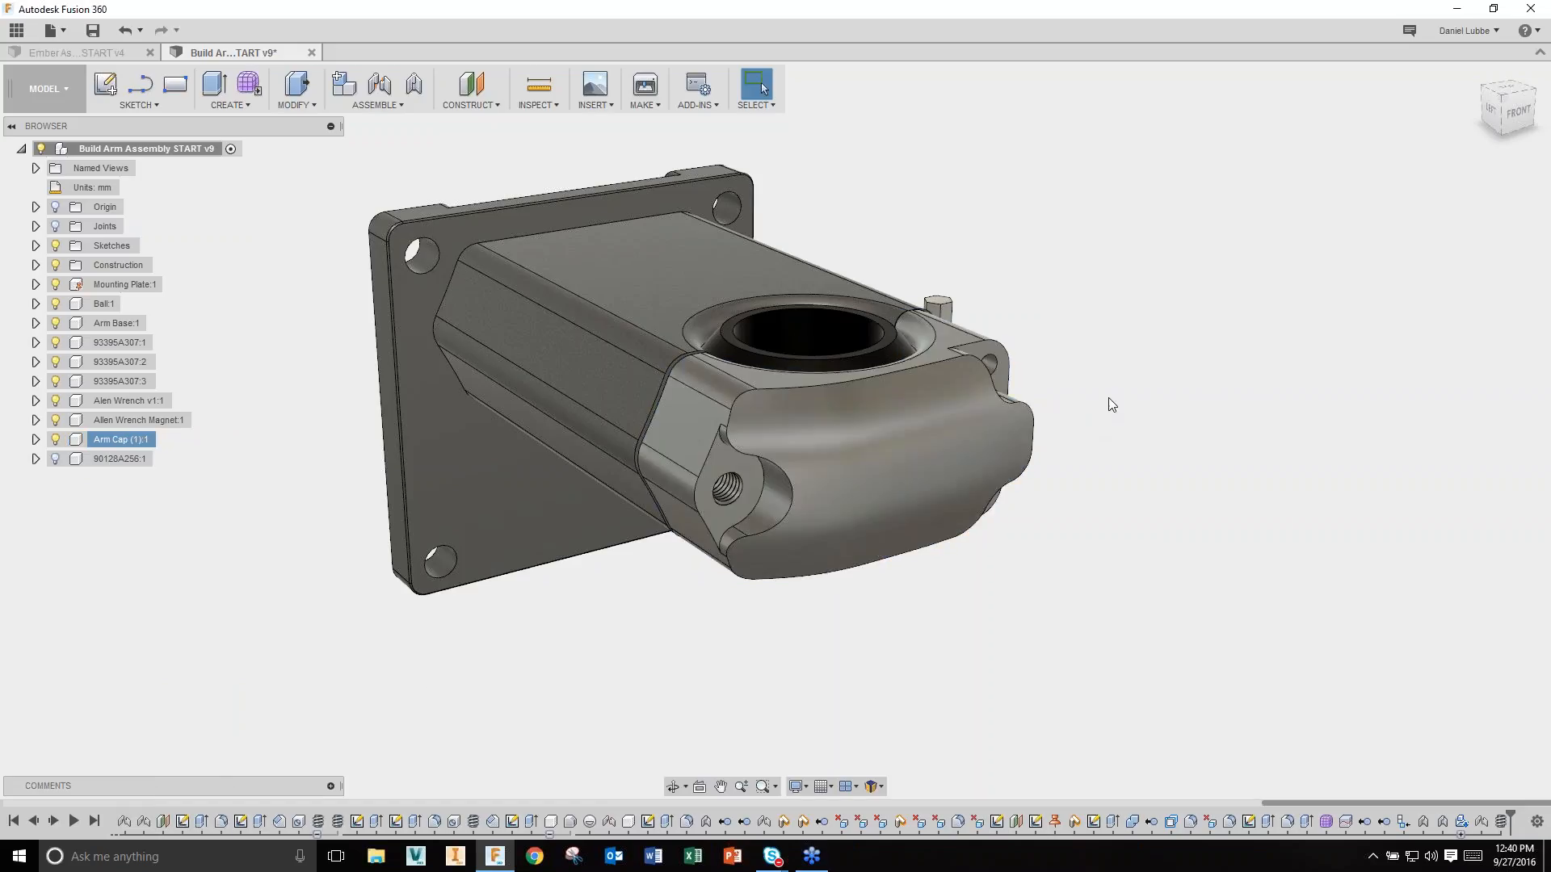
scroll(916, 303, "up", 1)
scroll(916, 303, "up", 2)
left_click(648, 105)
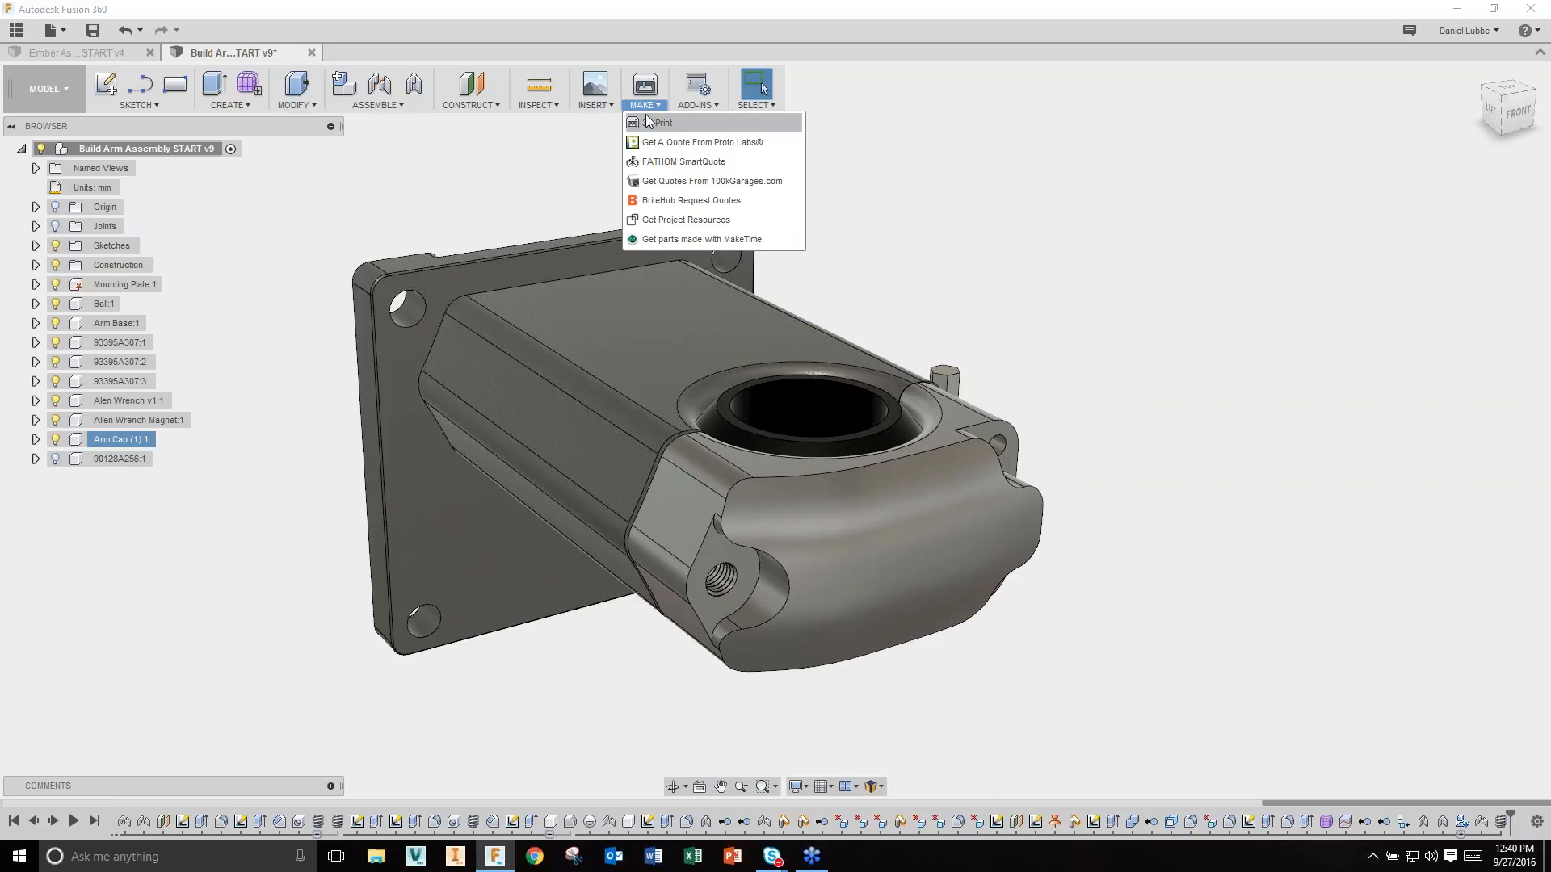
Step: Set up a 3D Print of the Arm Cap body at Medium refinement (16186 triangles) for Cura
left_click(692, 122)
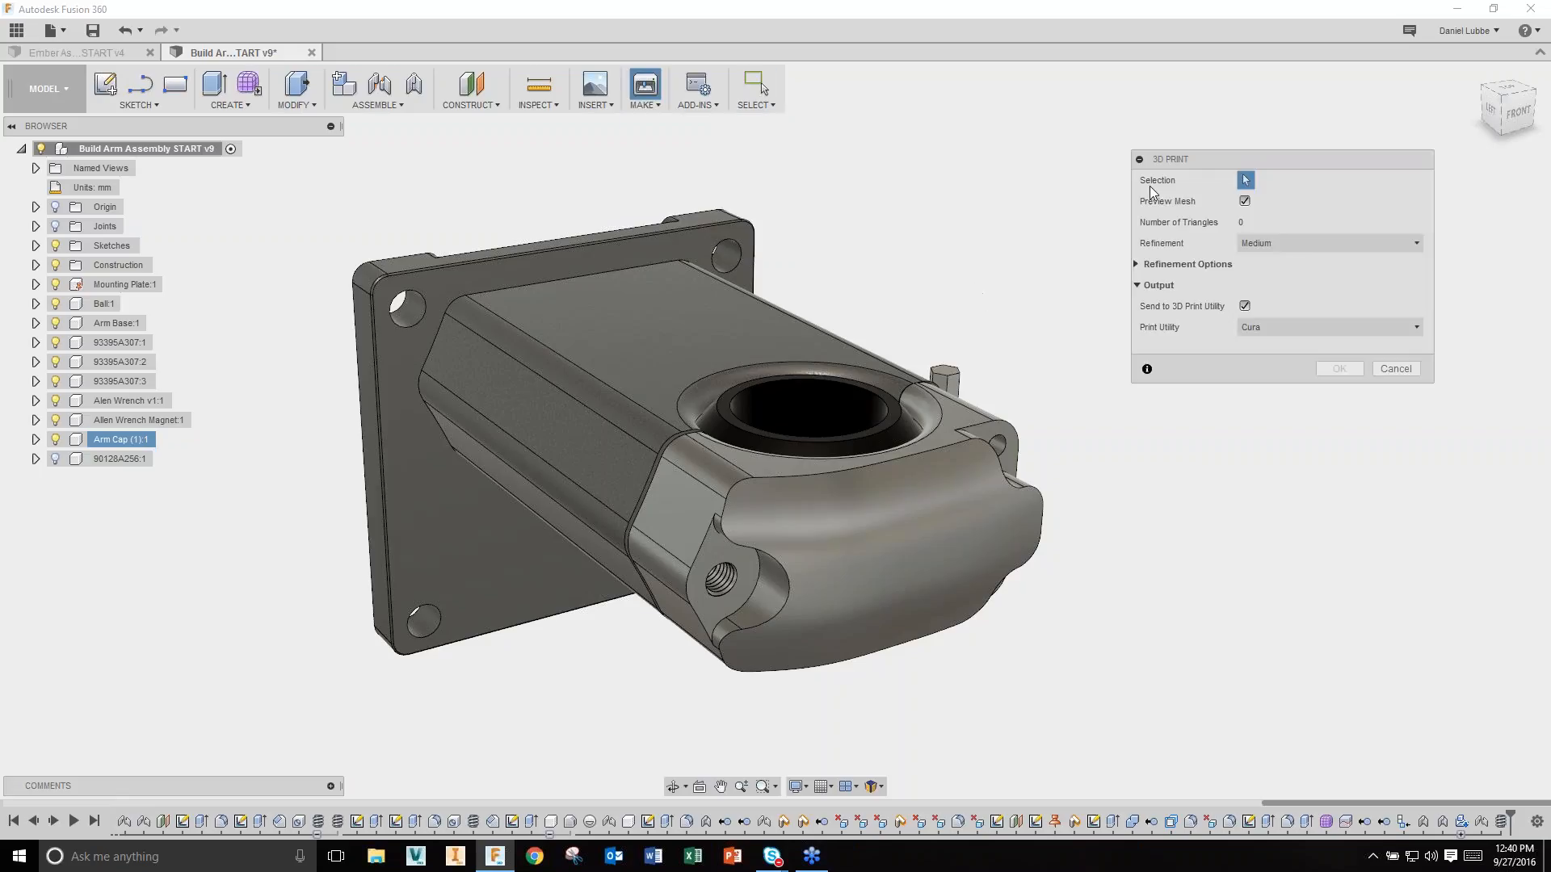
left_click(888, 529)
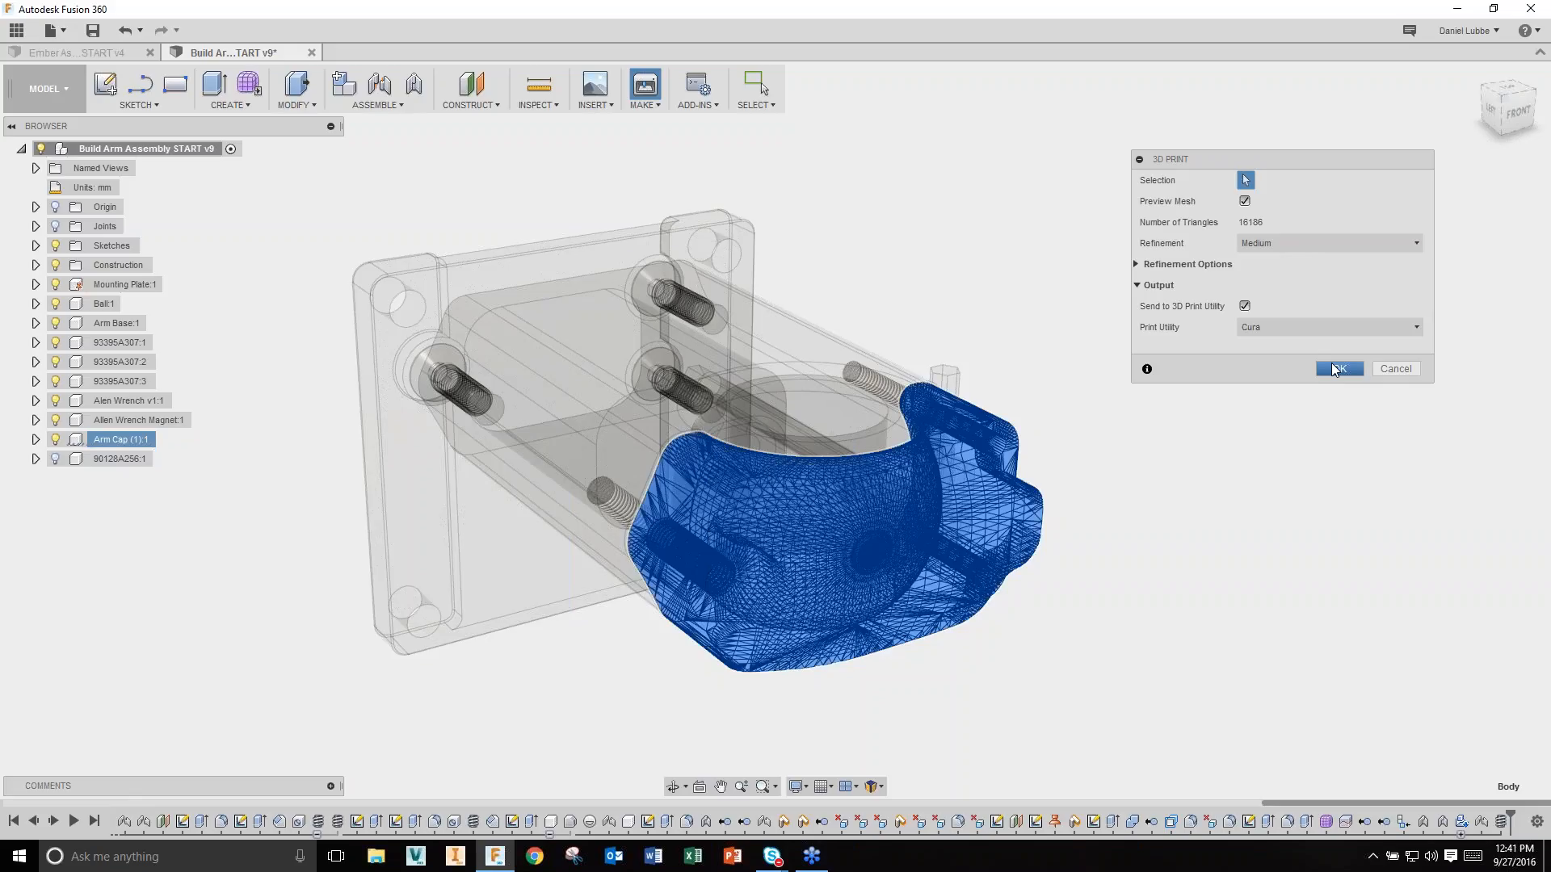
left_click(1335, 369)
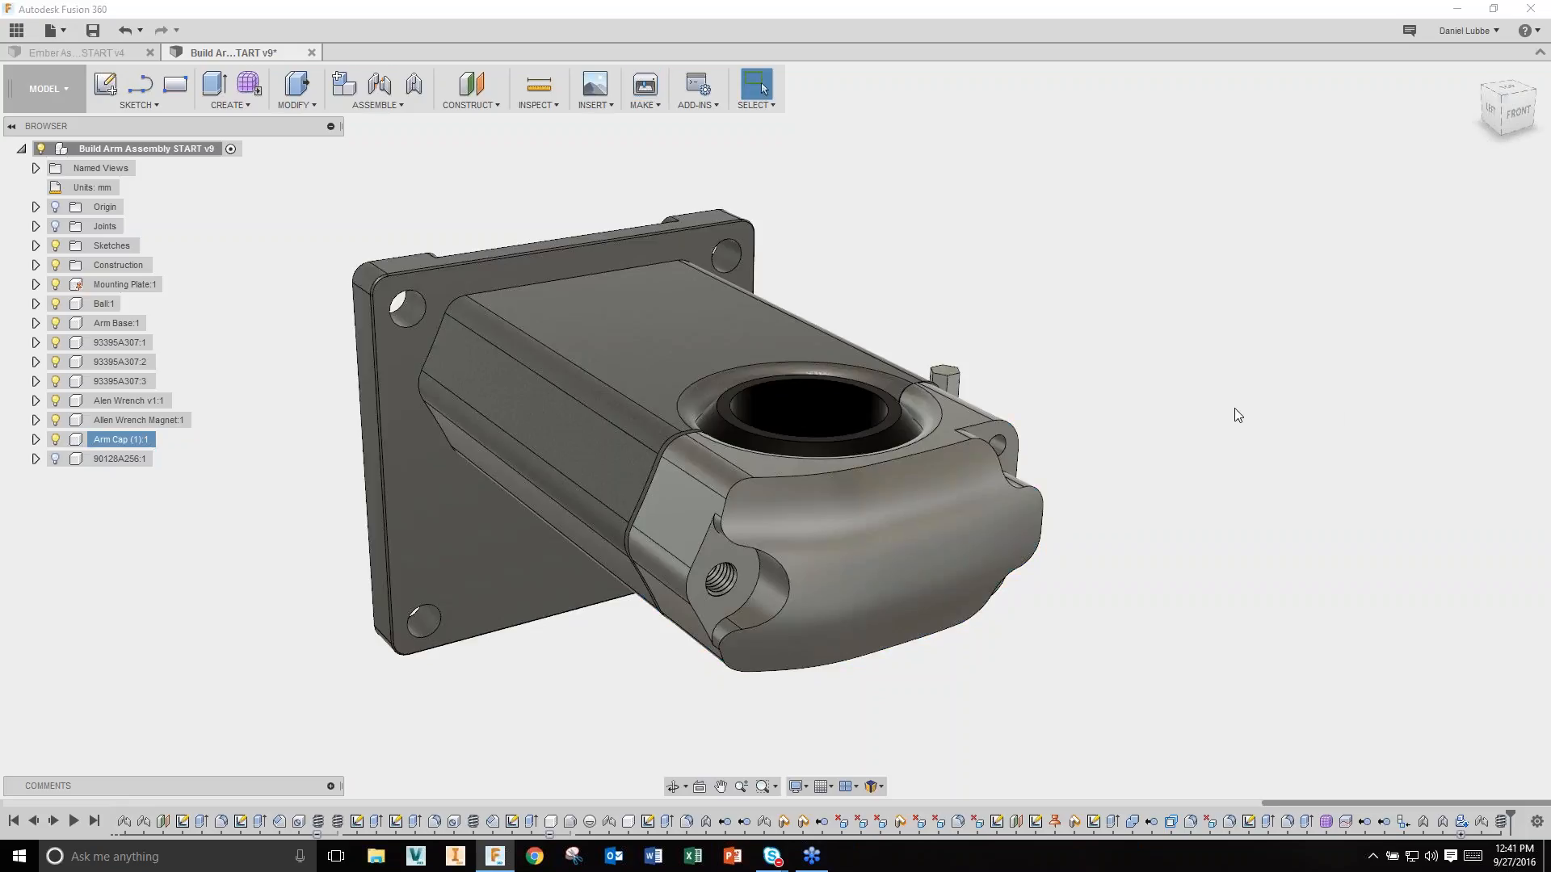
Step: Show the 90128A256 screw again and reposition the model in the view
left_click(55, 459)
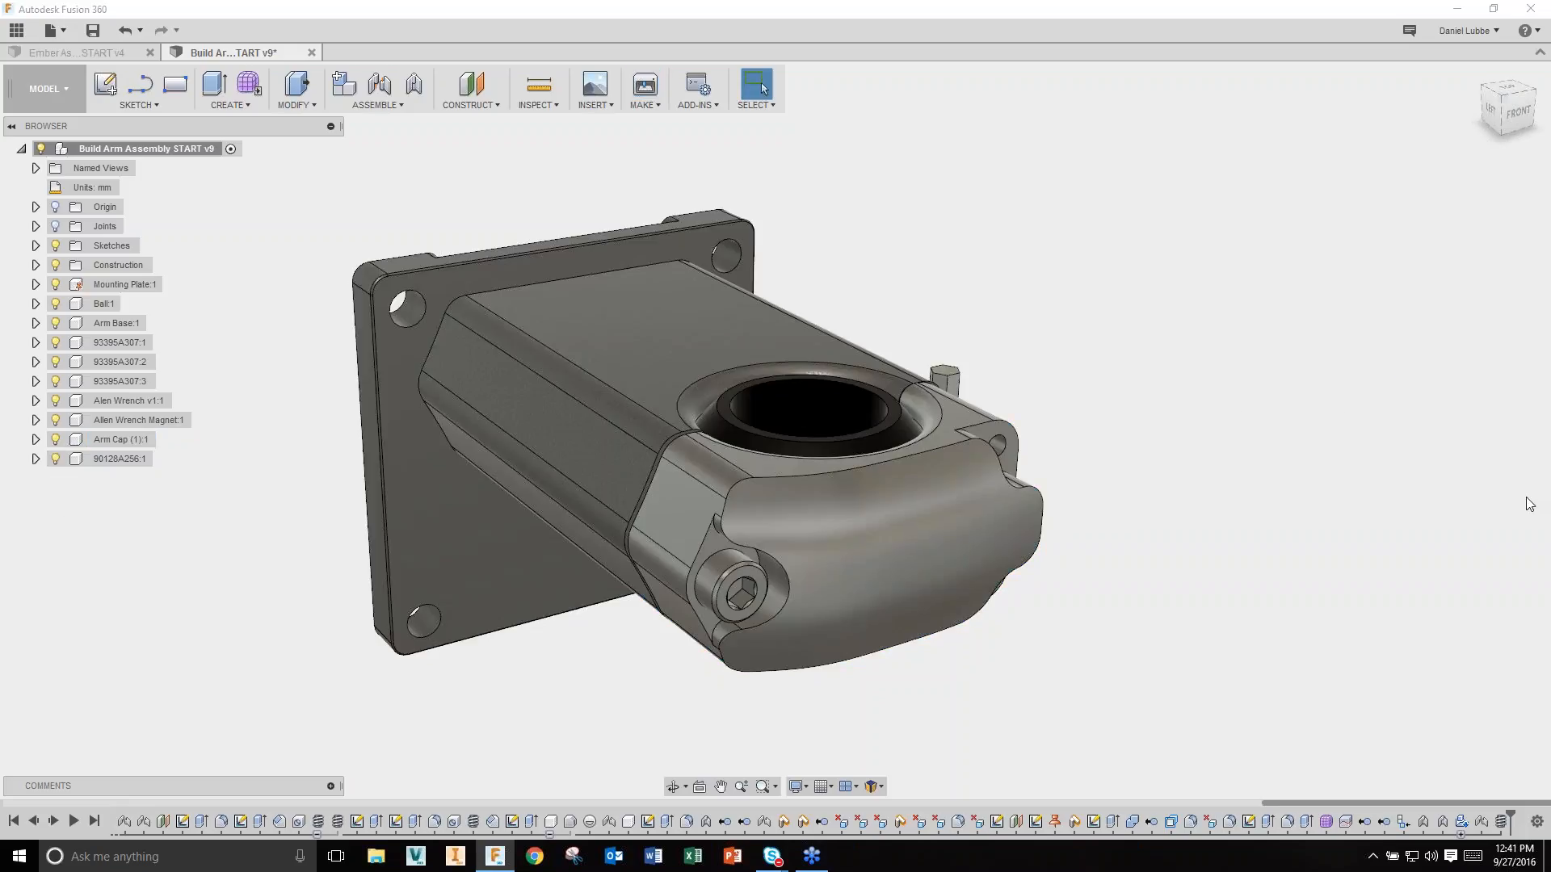
scroll(1398, 498, "down", 2)
middle_click_drag(1356, 568, 1280, 554)
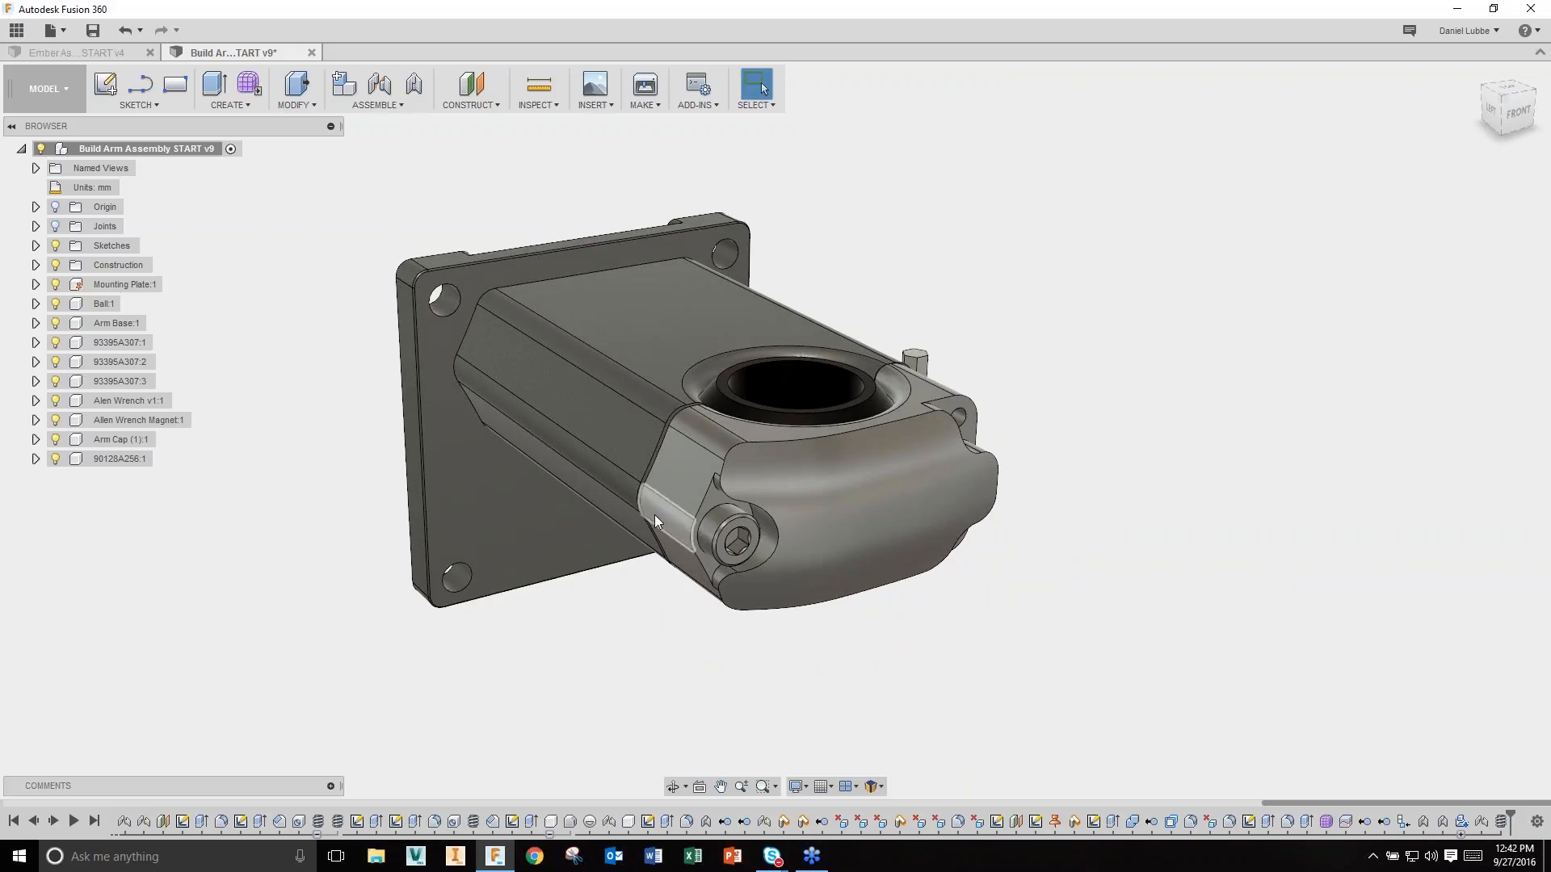
Step: Post a comment asking what's next after finishing the arm cap, with a model snapshot
left_click(331, 786)
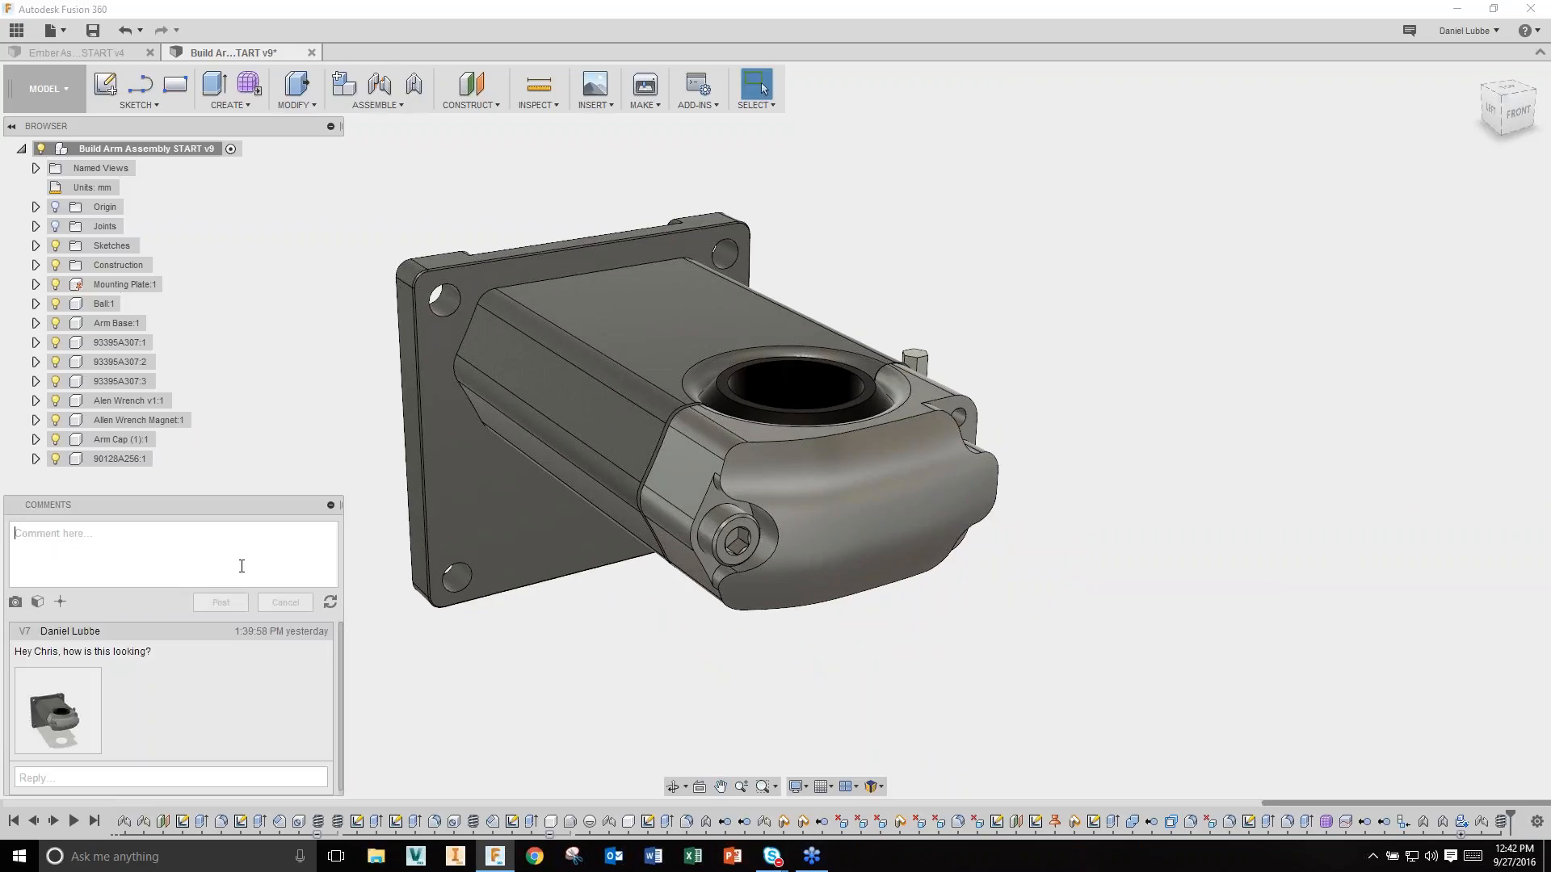
type("Hey Jake")
type(", what")
key("BackSpace")
key("BackSpace")
key("BackSpace")
key("BackSpace")
type("I've finished the arm cap, what's next")
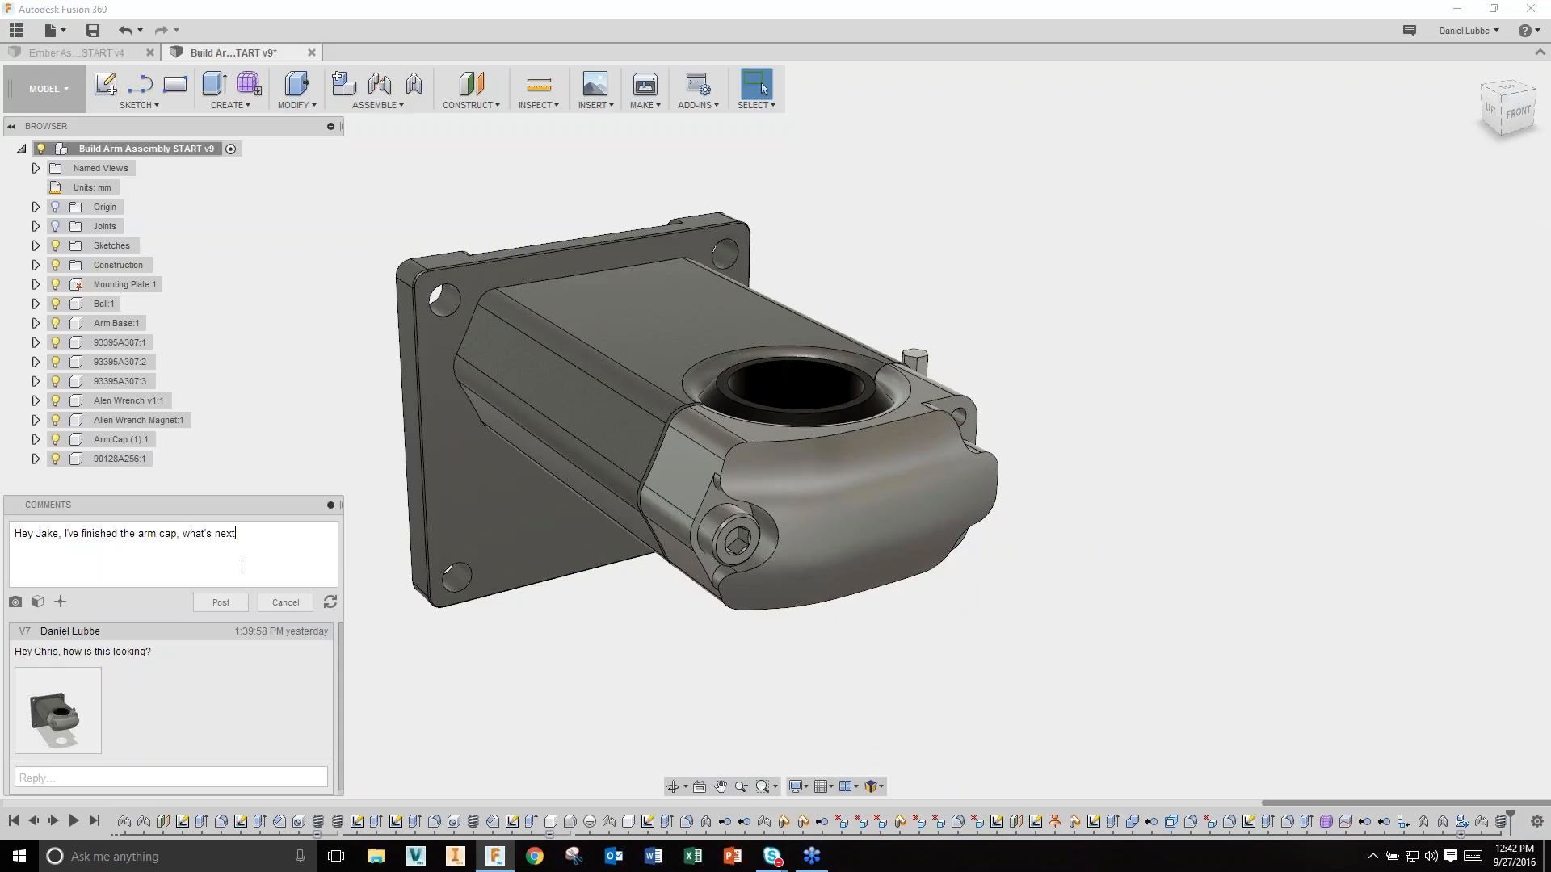
left_click(15, 601)
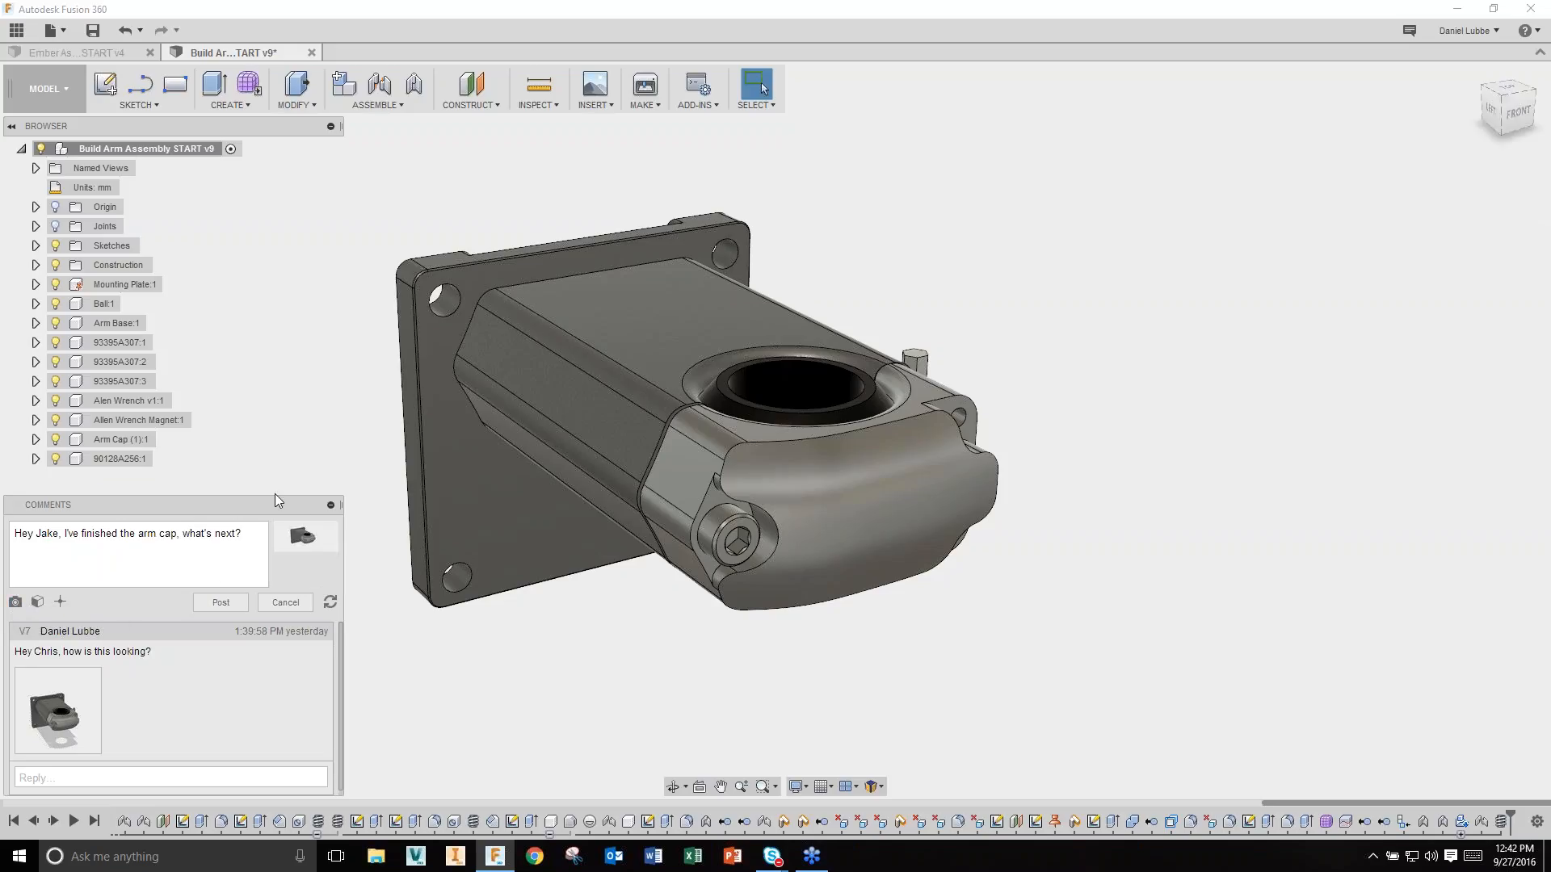
left_click(222, 608)
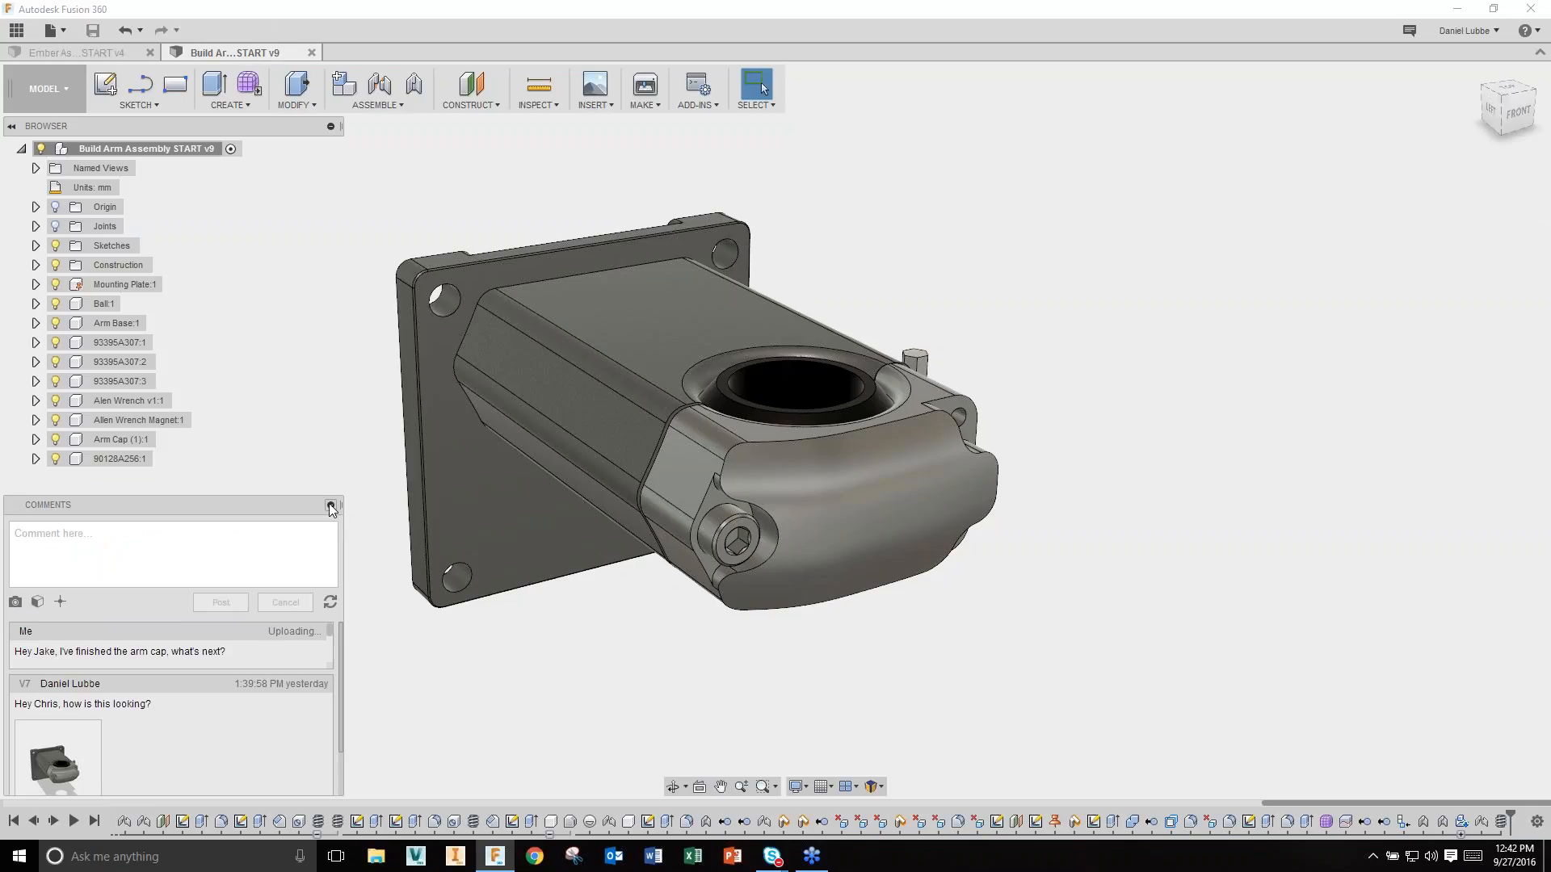
left_click(330, 505)
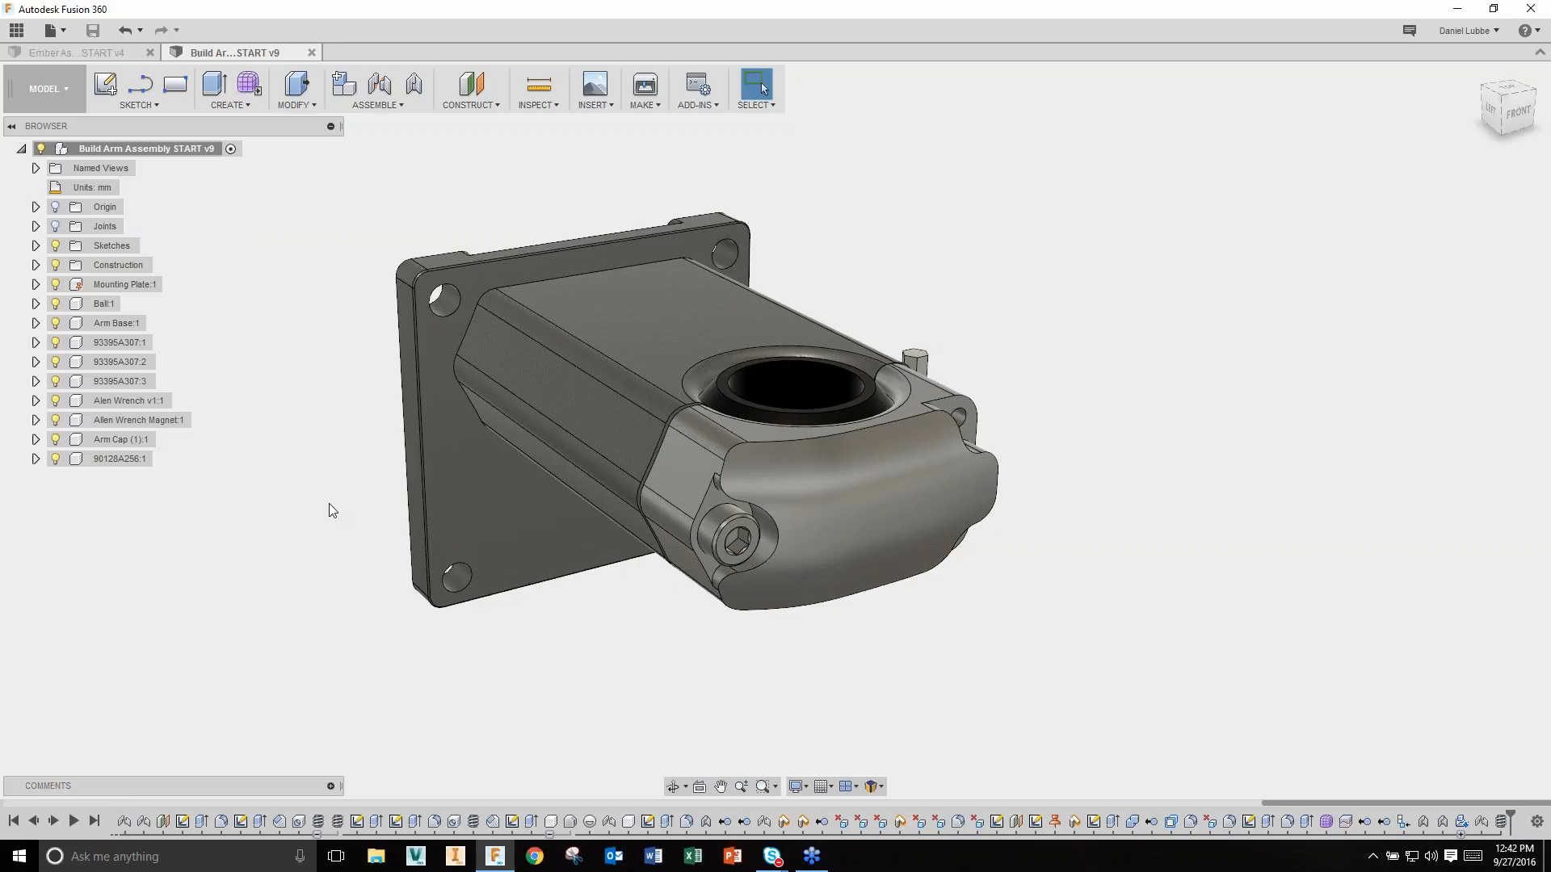
Step: Switch to the Render workspace and orbit the assembly toward its front
left_click(75, 90)
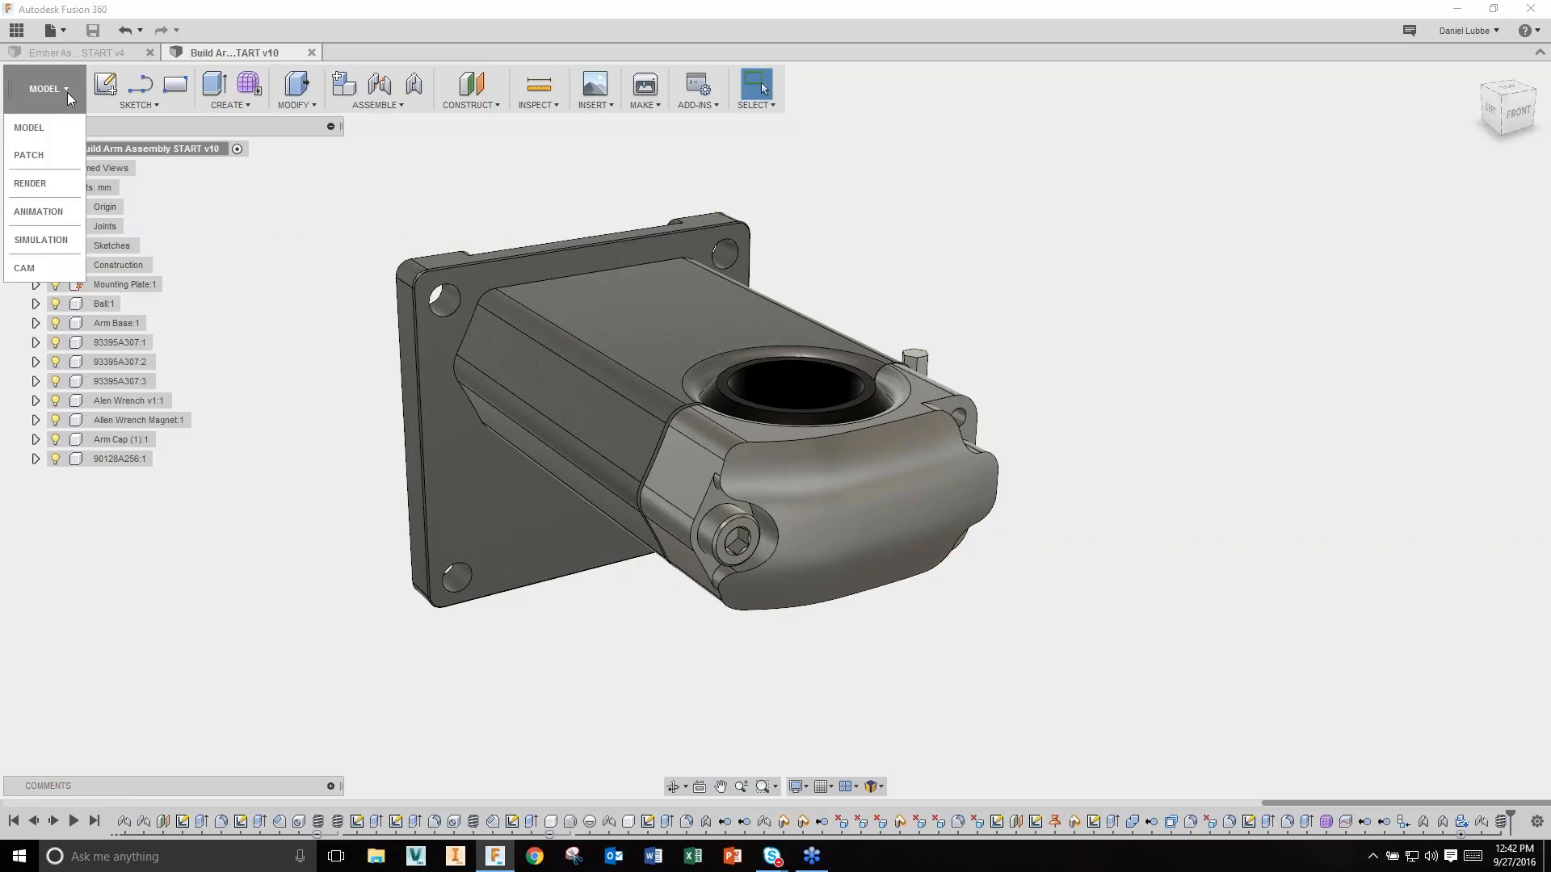
left_click(44, 186)
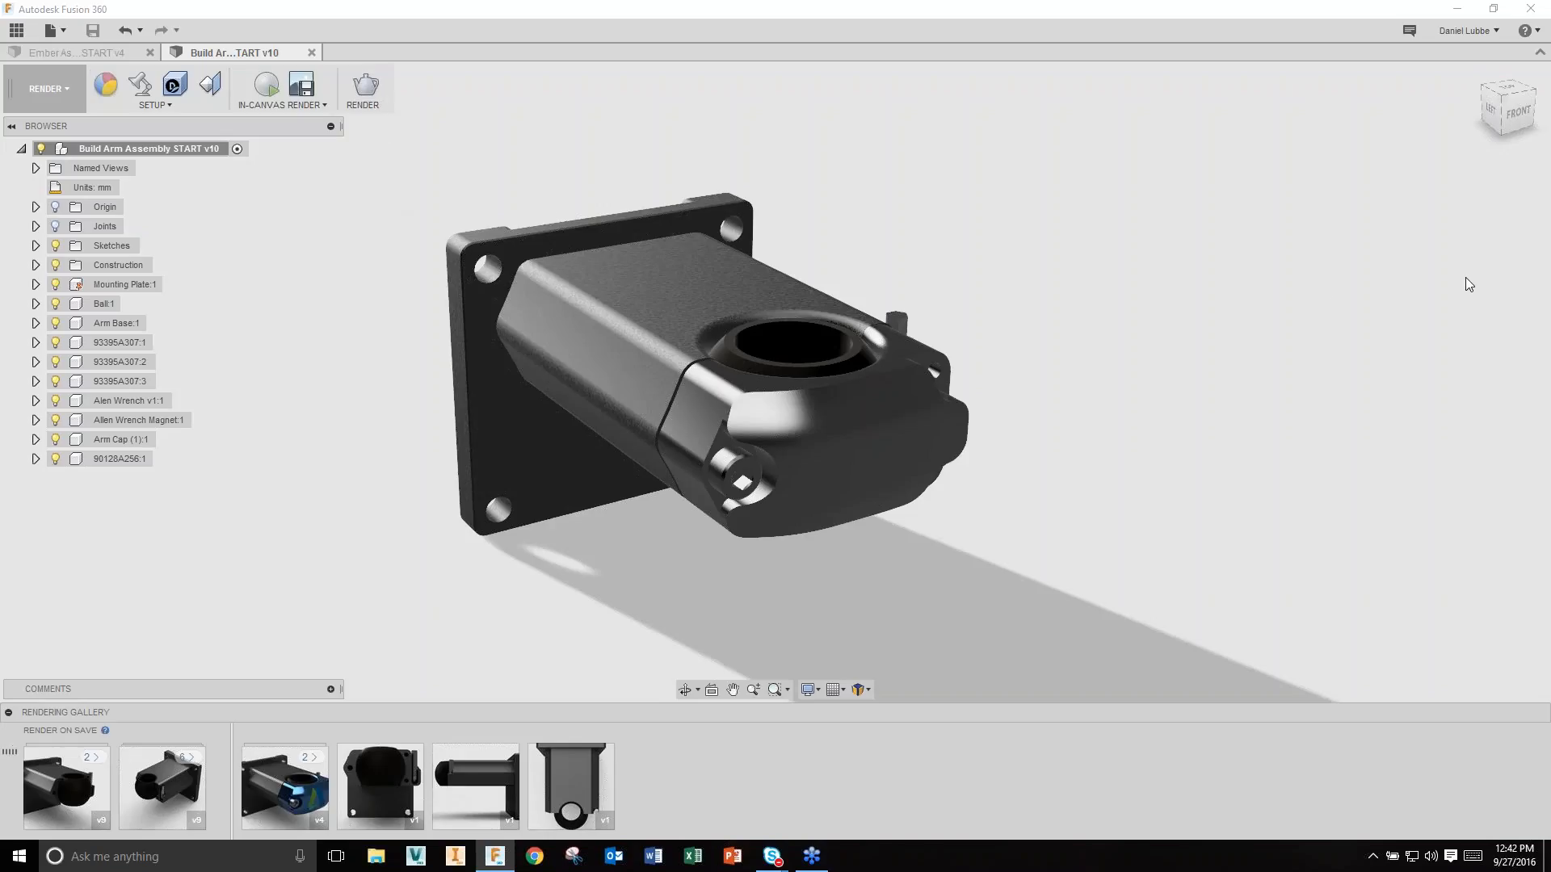
scroll(1308, 321, "down", 1)
middle_click_drag(1246, 362, 1167, 388, "shift")
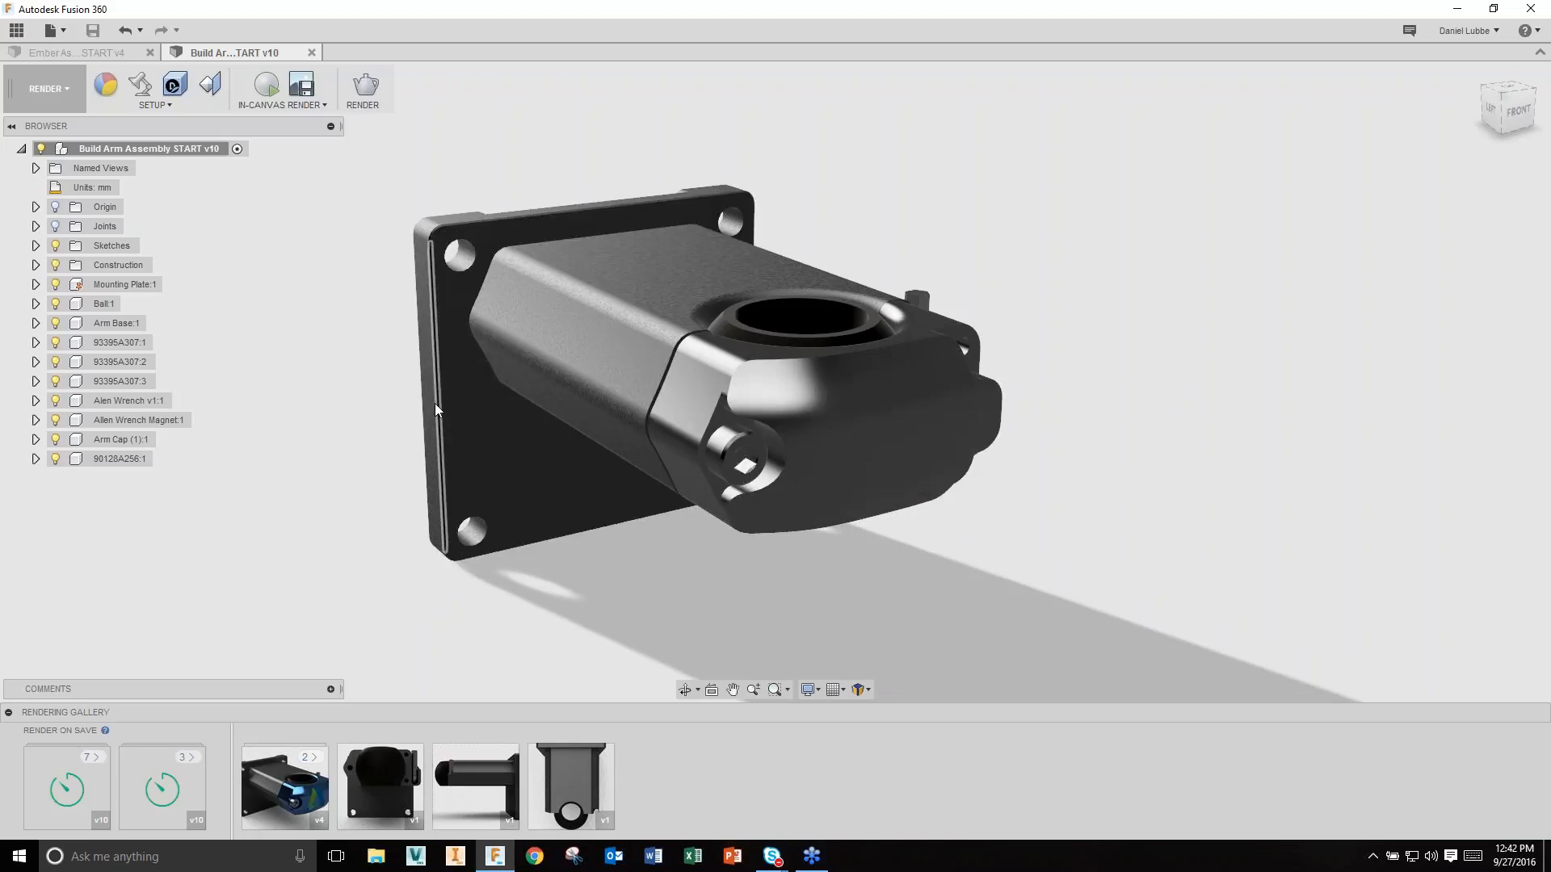
Step: Apply the Aluminum - Anodized Glossy (Red) appearance from Metal > Aluminum to the Arm Cap
left_click(106, 89)
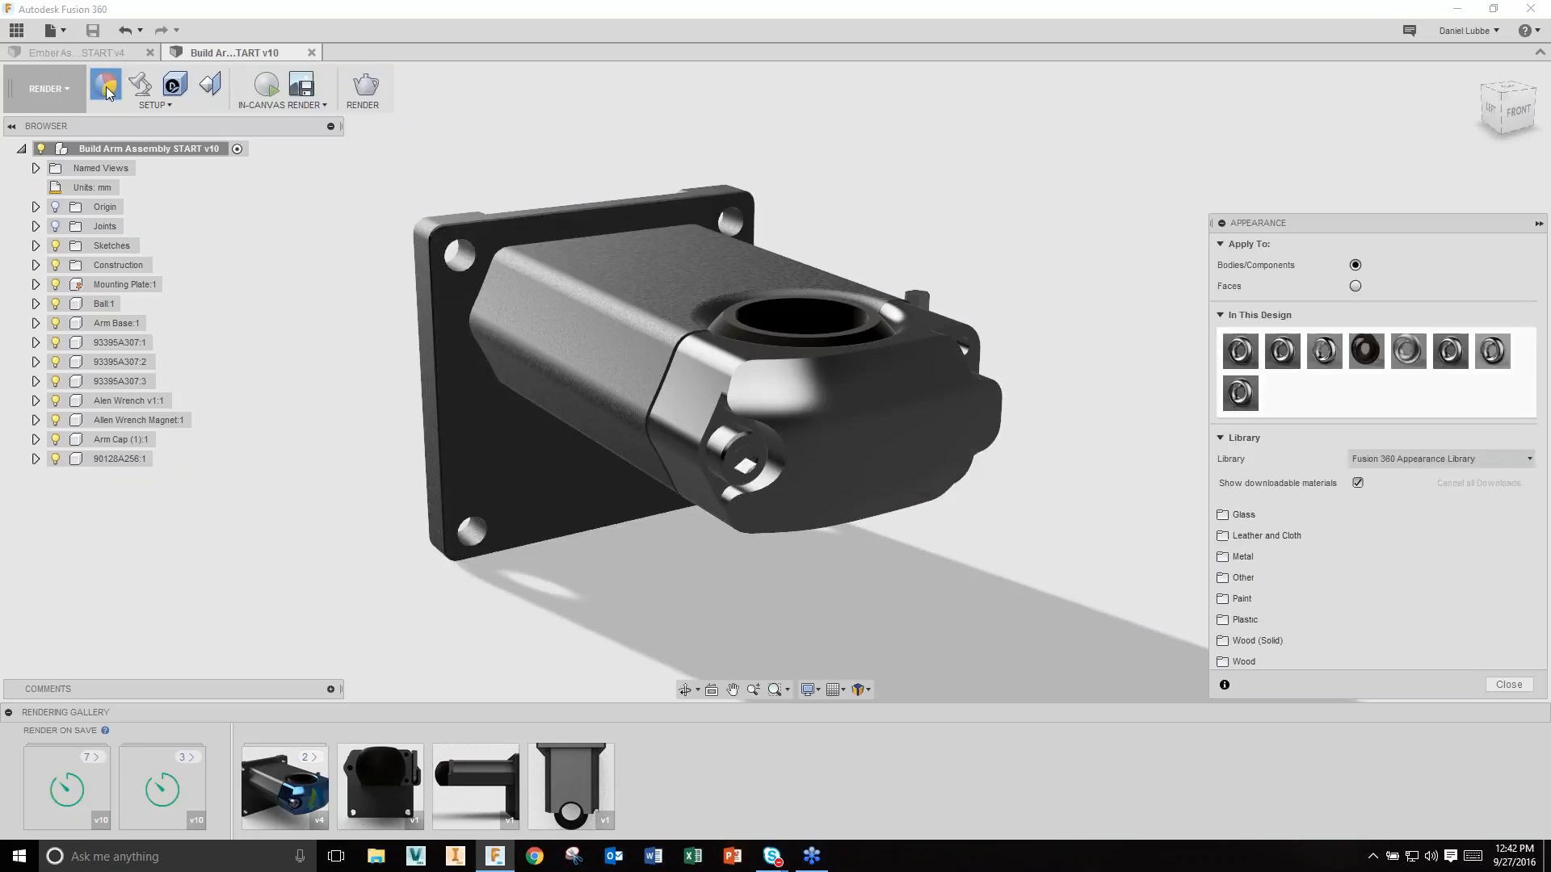
left_click(1277, 558)
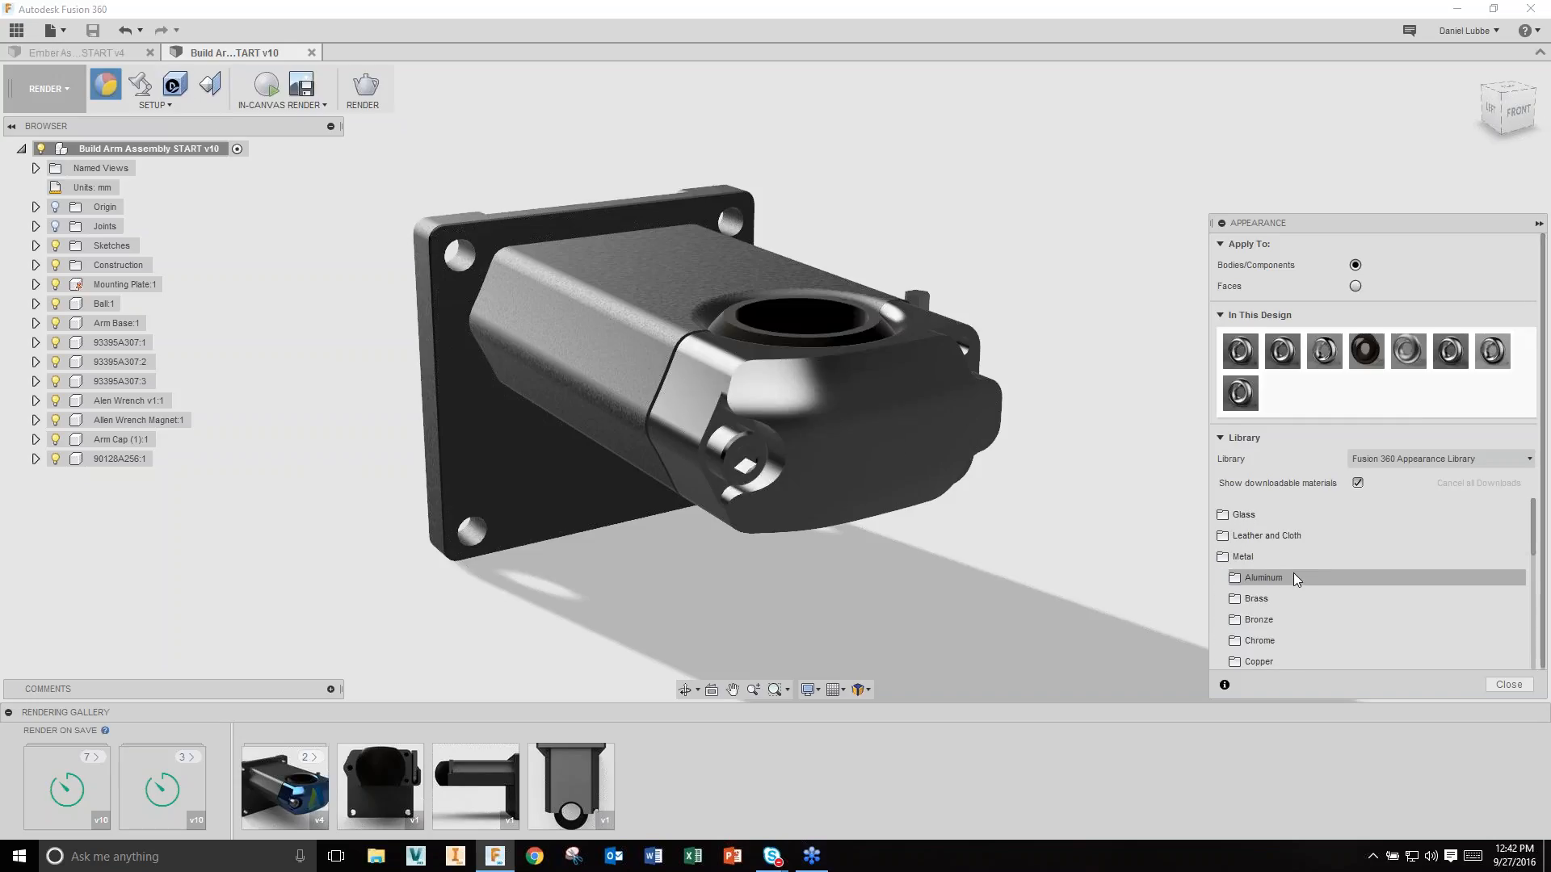
left_click(1294, 574)
scroll(1310, 573, "down", 3)
left_click_drag(1333, 551, 896, 473)
middle_click_drag(1115, 529, 1092, 502, "shift")
scroll(1092, 502, "up", 3)
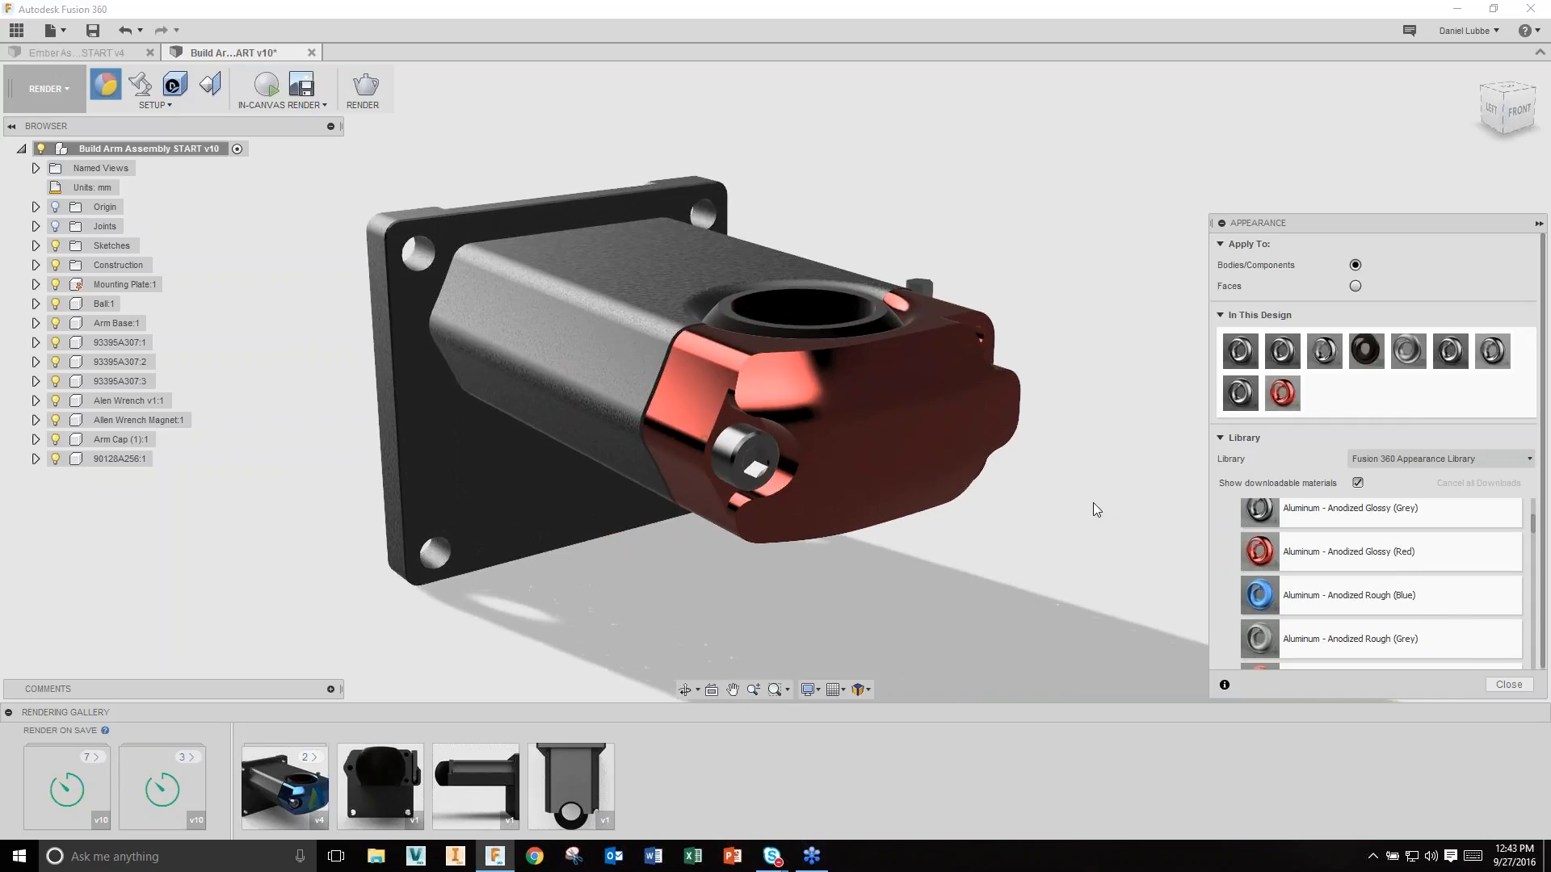
left_click(1491, 685)
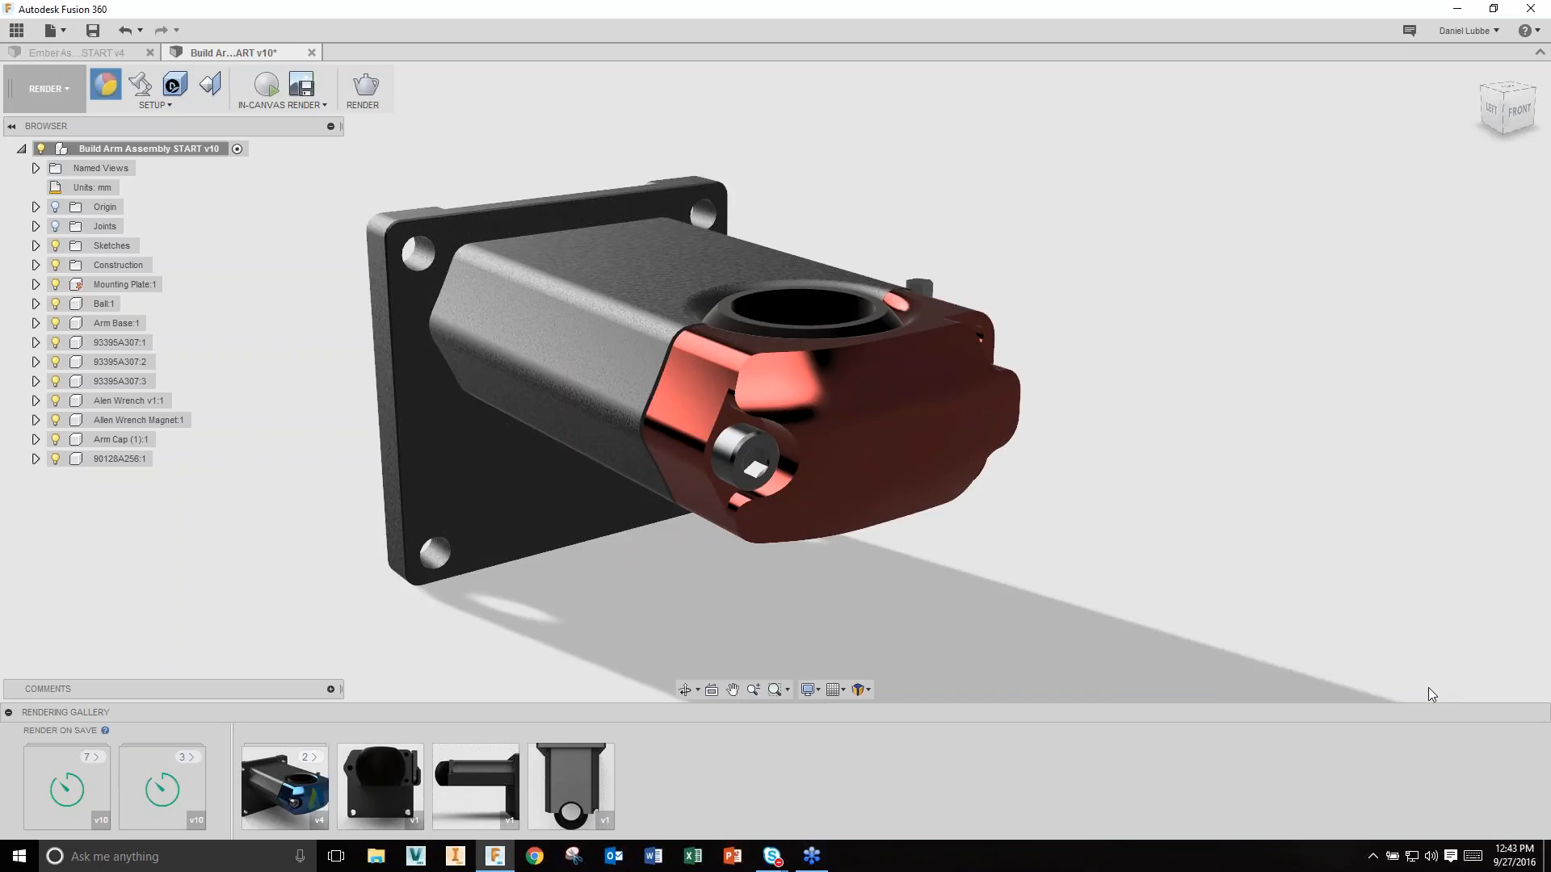
middle_click_drag(1262, 601, 1199, 597, "shift")
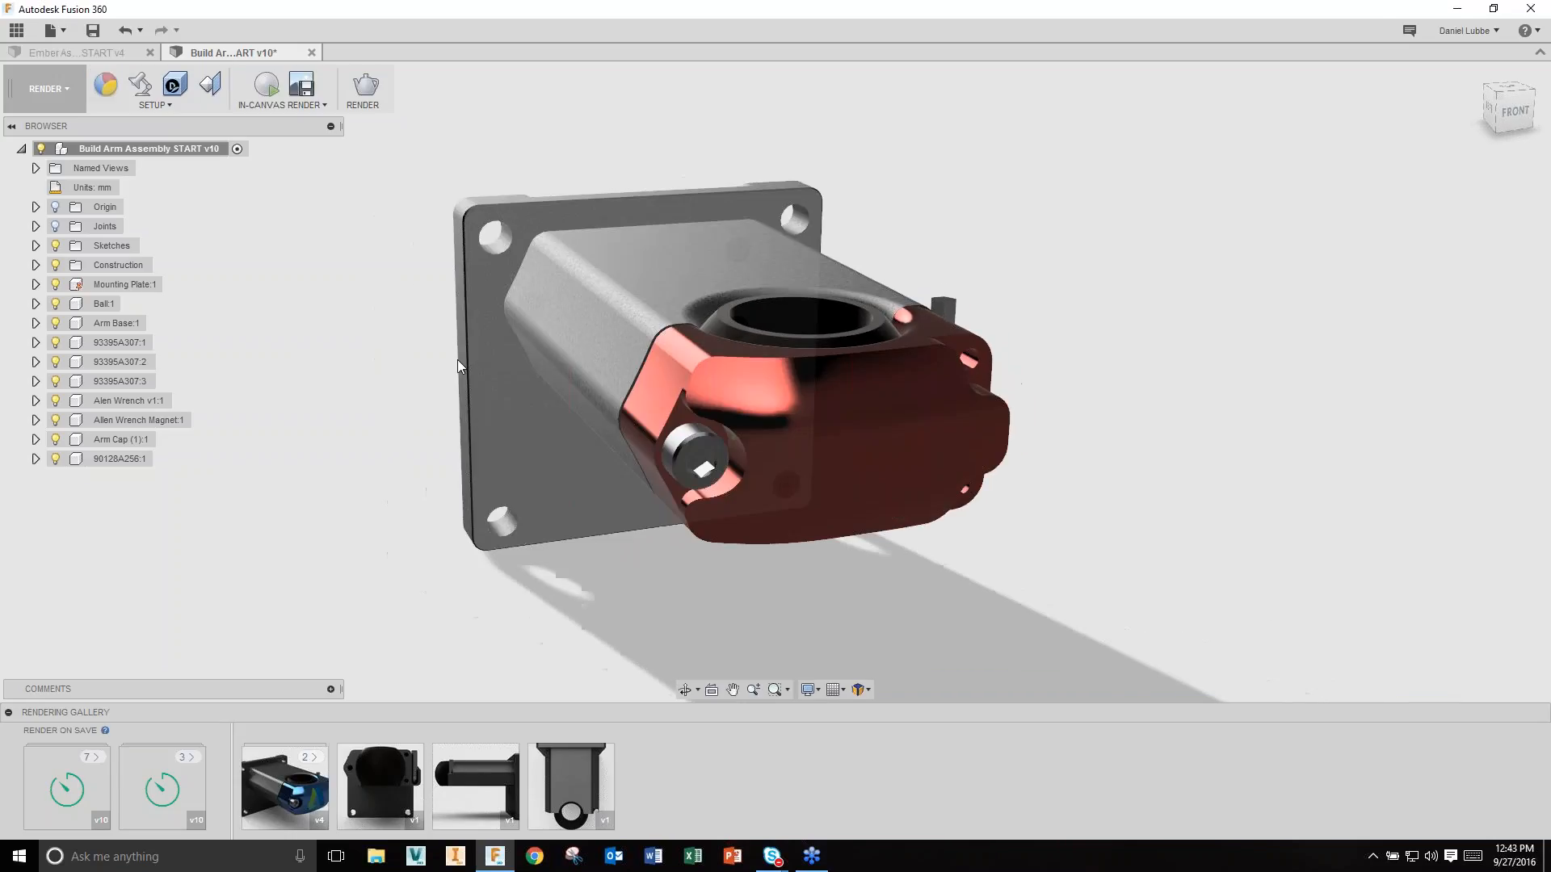
Step: Place Autodesk-icon.png as a decal on the Arm Cap's front face, rotated 180 degrees and nudged into position
left_click(174, 84)
left_click(1515, 113)
middle_click_drag(1195, 458, 1186, 500)
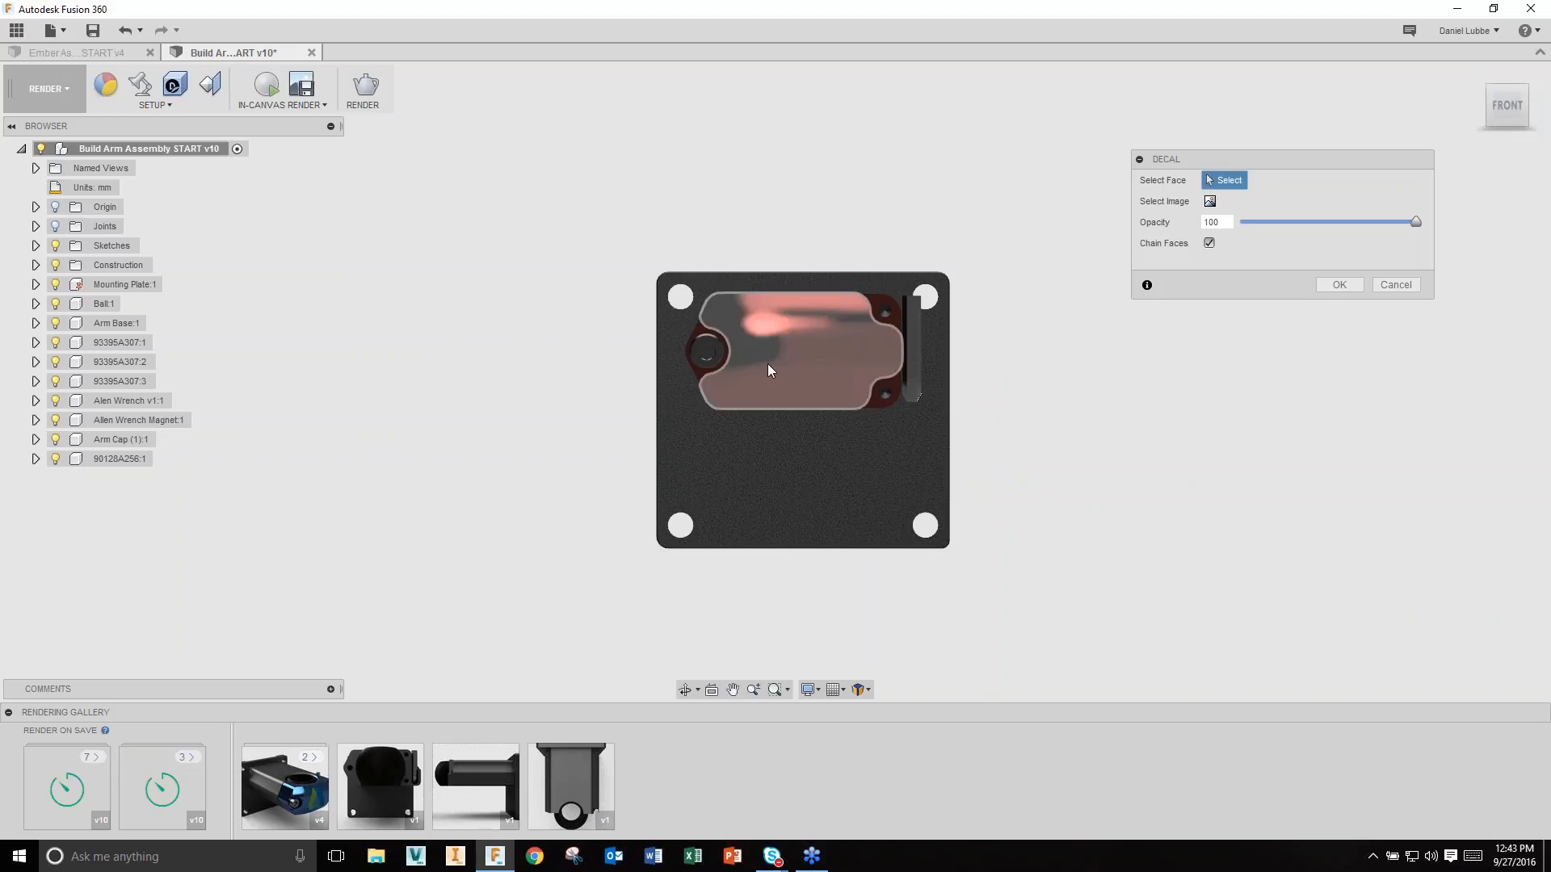
left_click(805, 345)
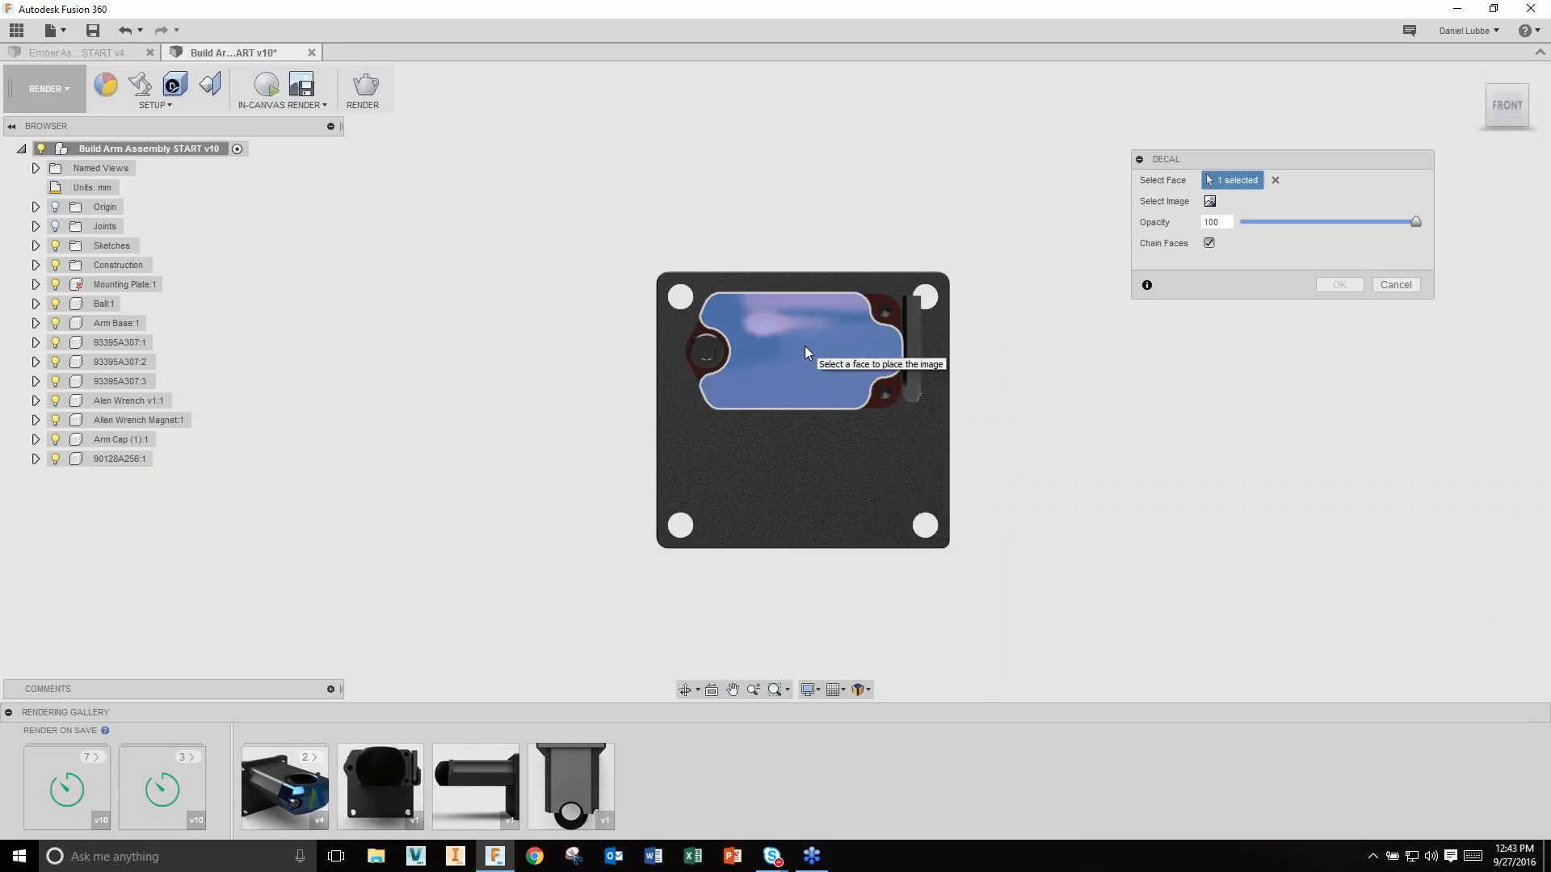
left_click(1209, 202)
left_click(643, 240)
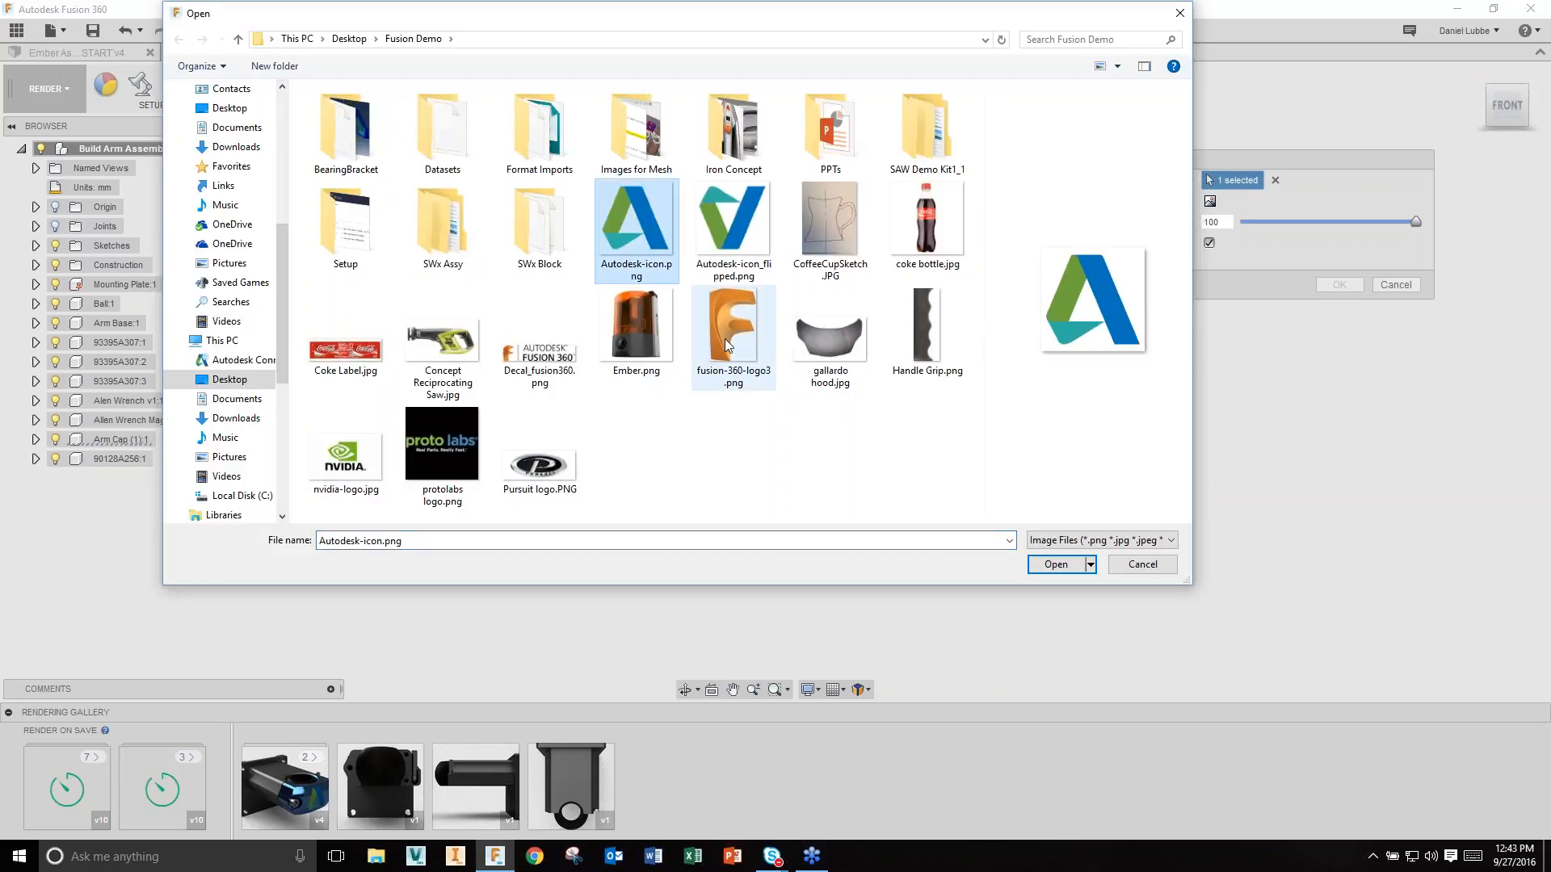
left_click(1054, 564)
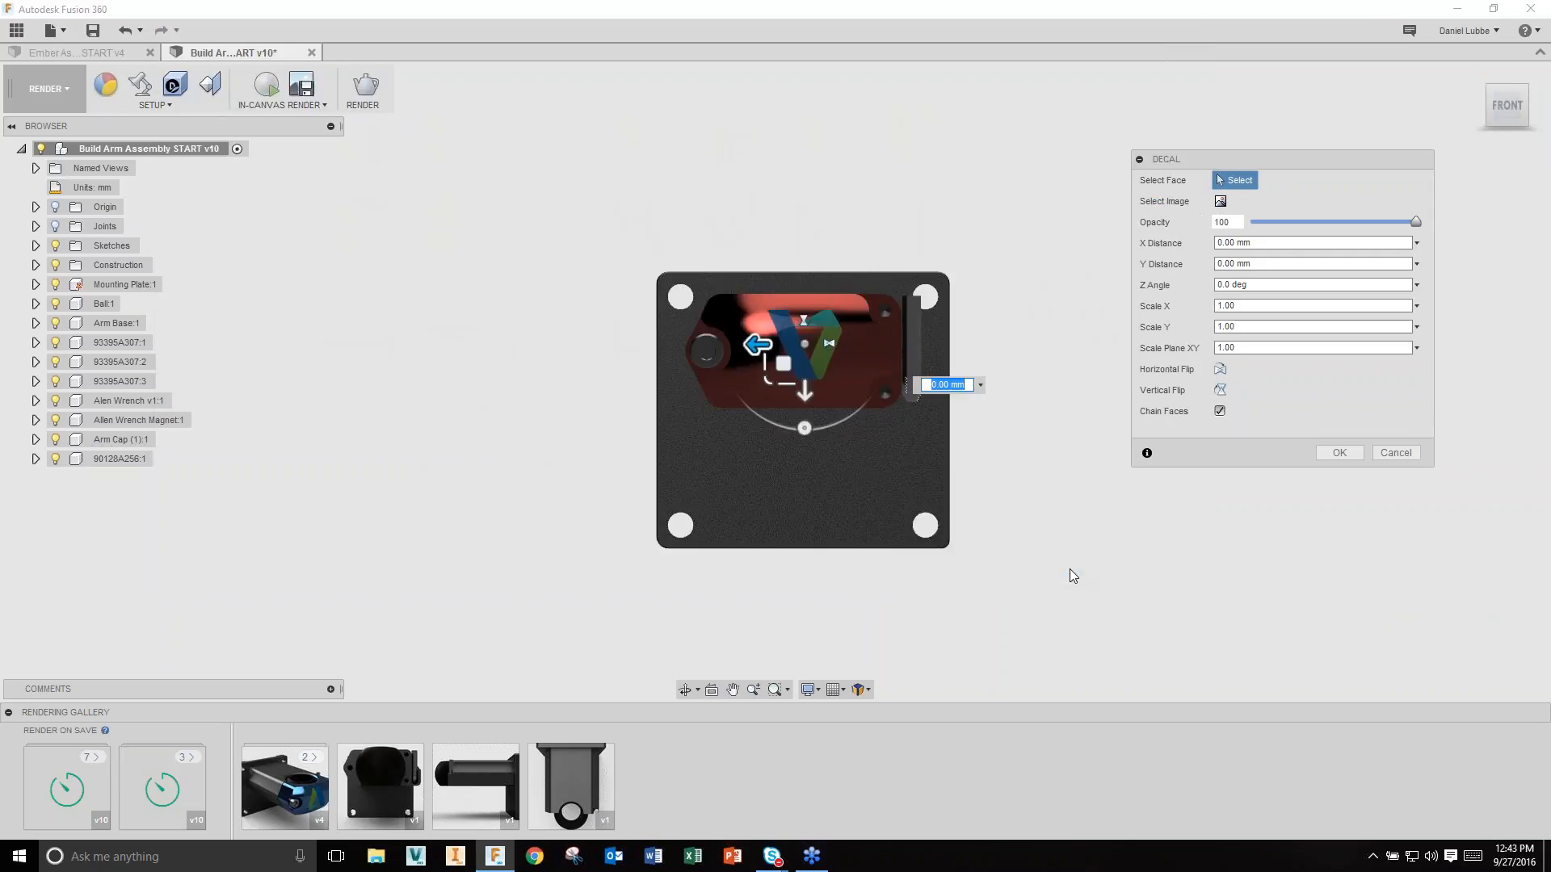
left_click_drag(804, 428, 803, 248)
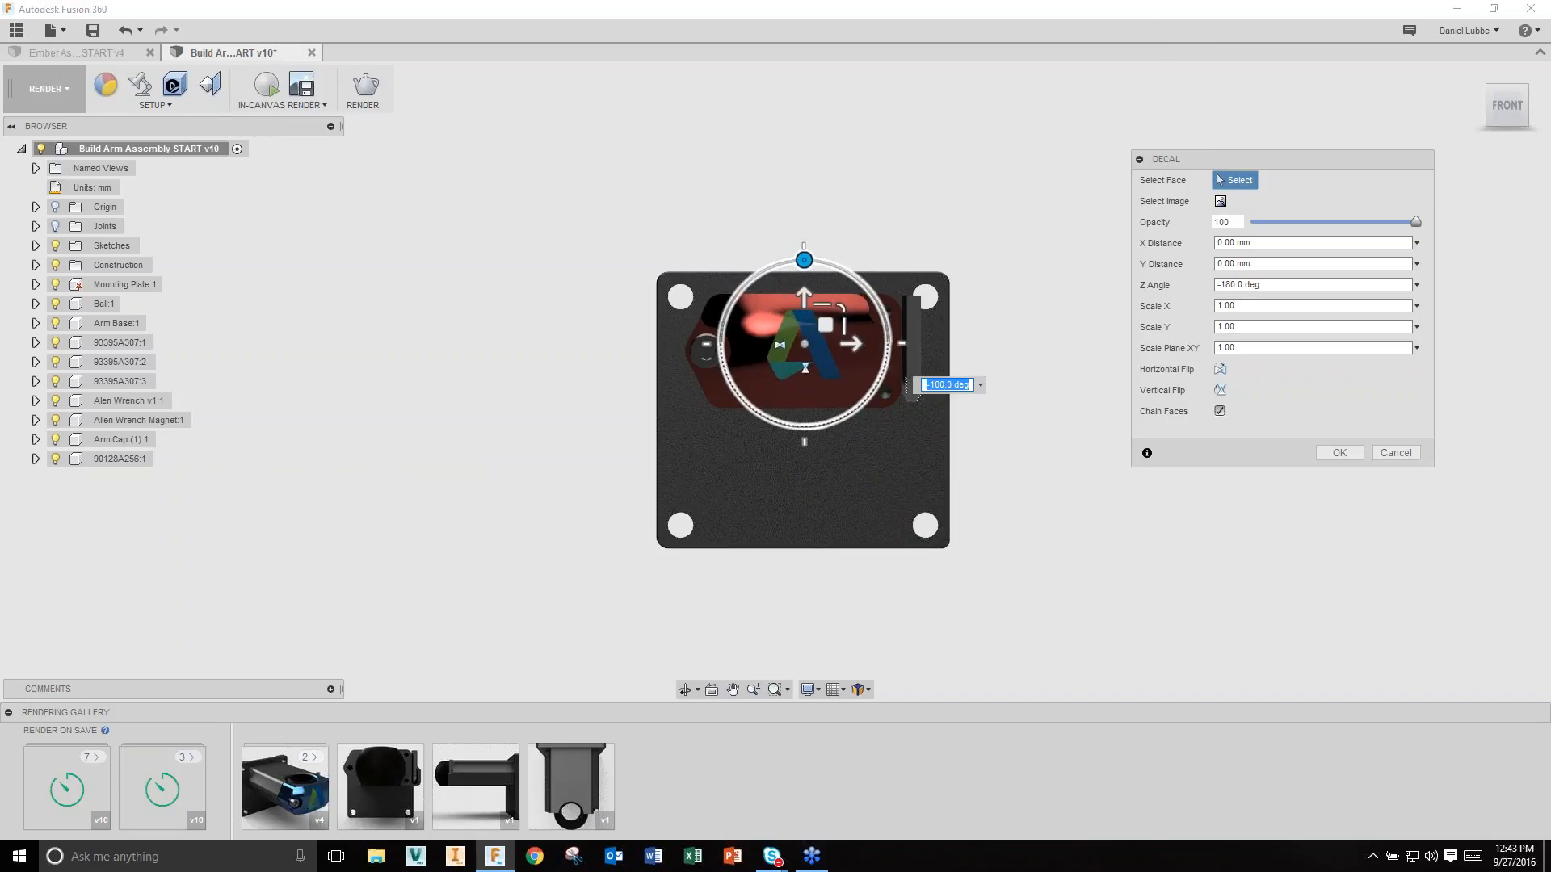
left_click_drag(824, 324, 822, 334)
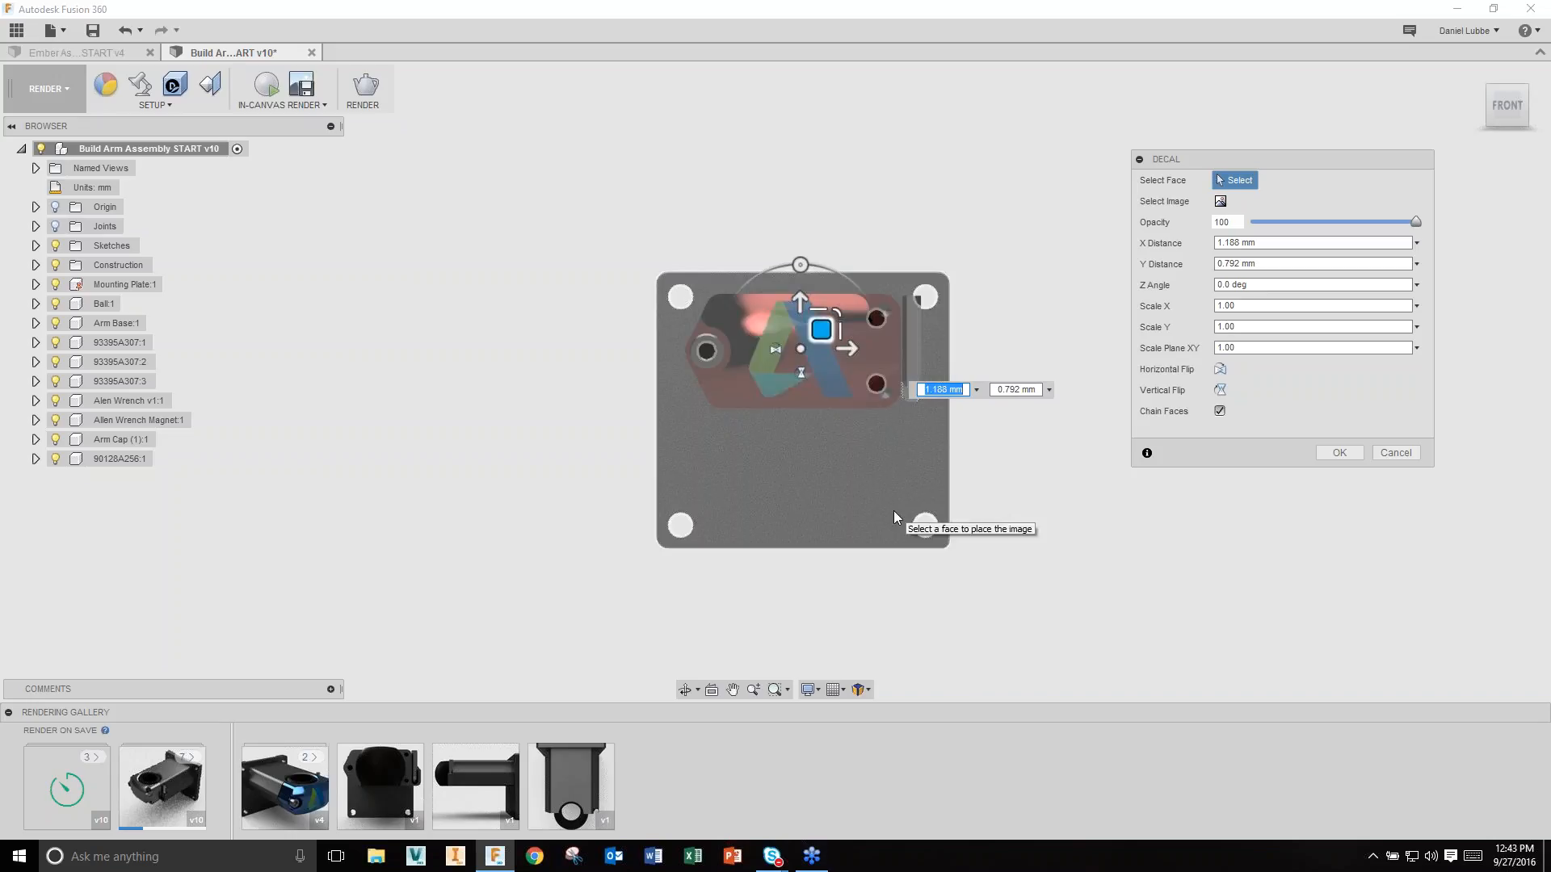
left_click(1339, 453)
Step: Return to the home view of the whole assembly and highlight the Render On Save label
key("F6")
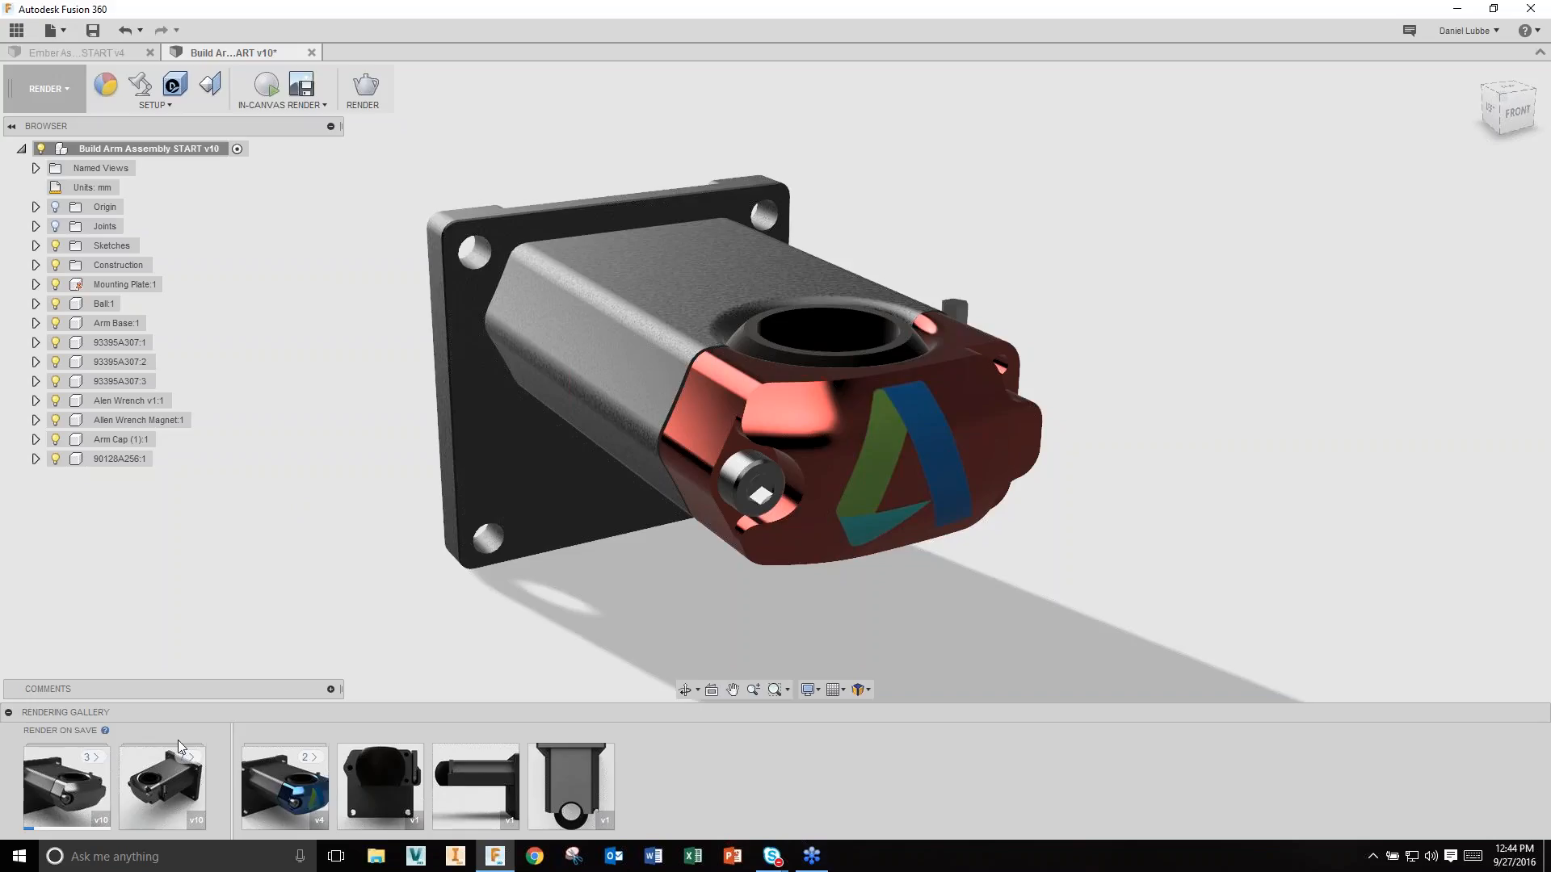
mouse_move(604, 798)
left_click_drag(79, 729, 95, 736)
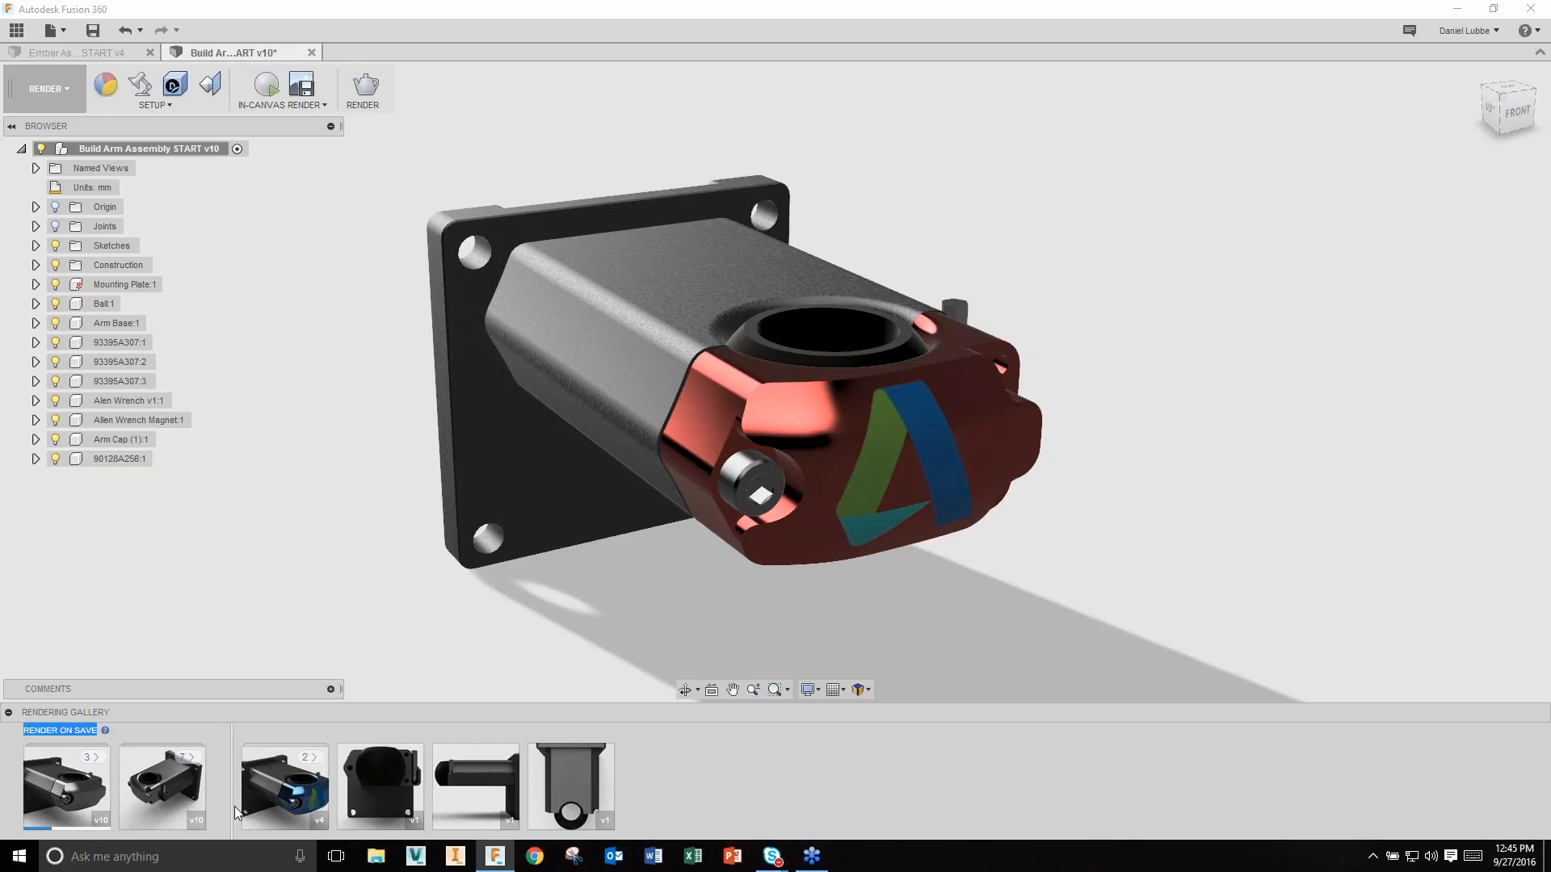
left_click(365, 86)
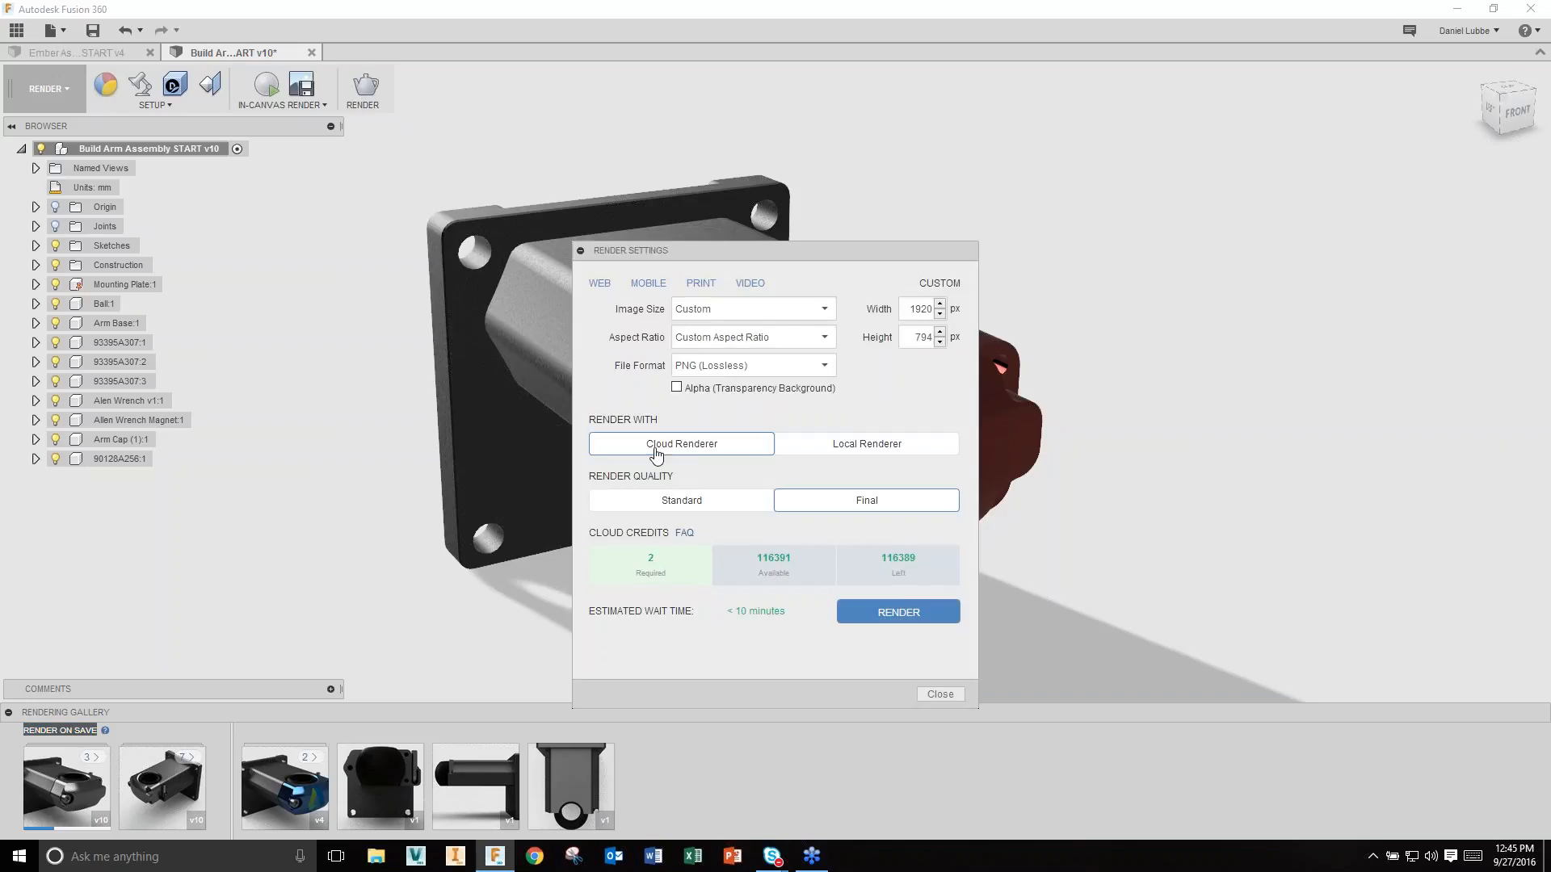
left_click(900, 622)
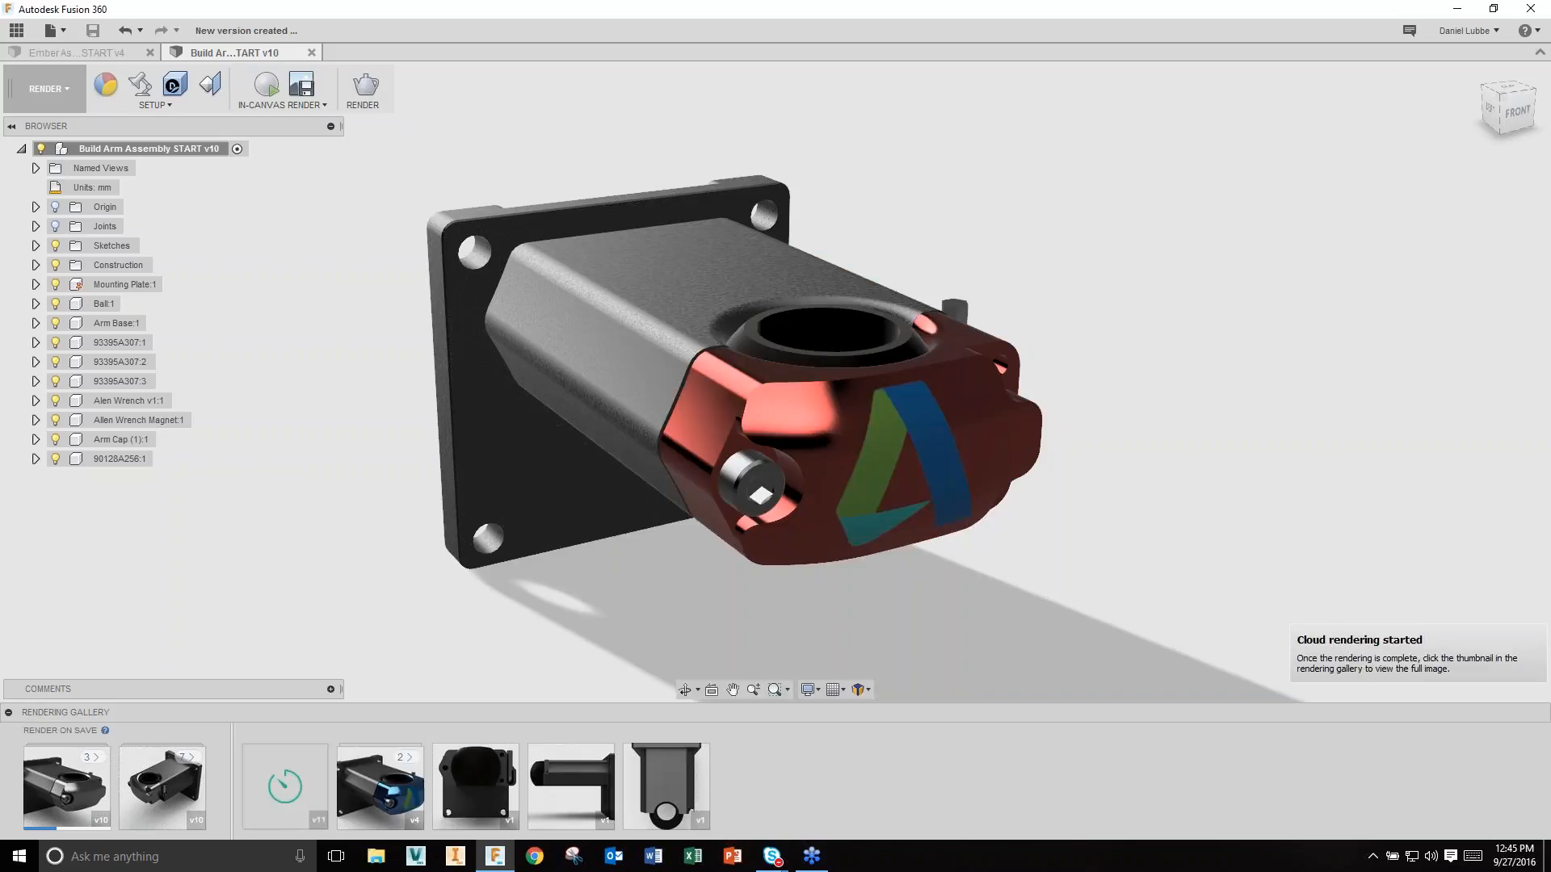
mouse_move(293, 823)
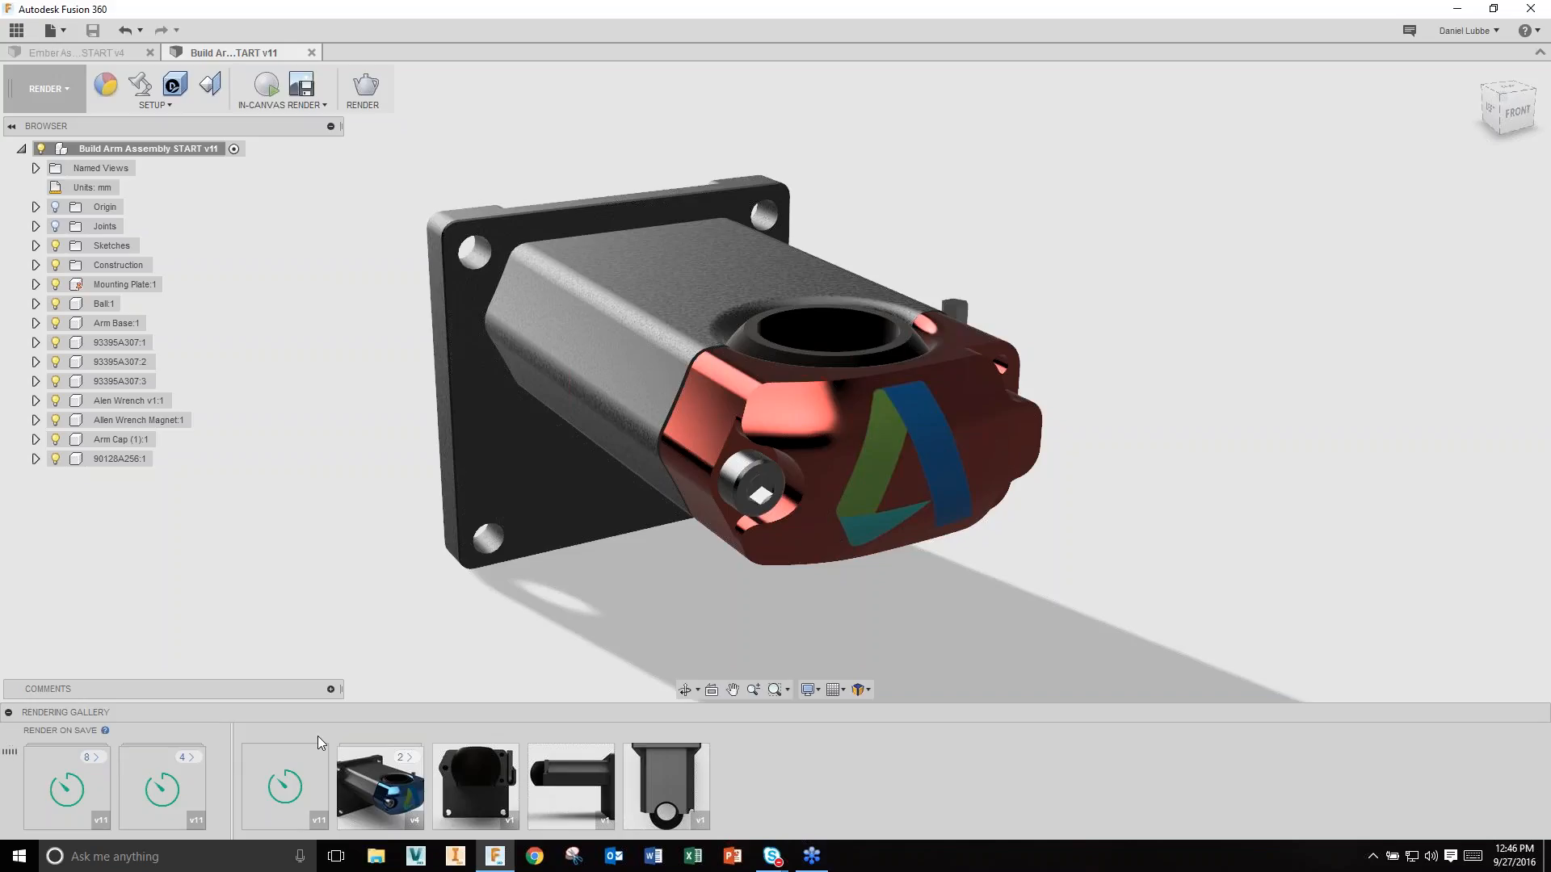
Step: Switch to the Animation workspace and move the storyboard playhead to 3.0 seconds
left_click(68, 89)
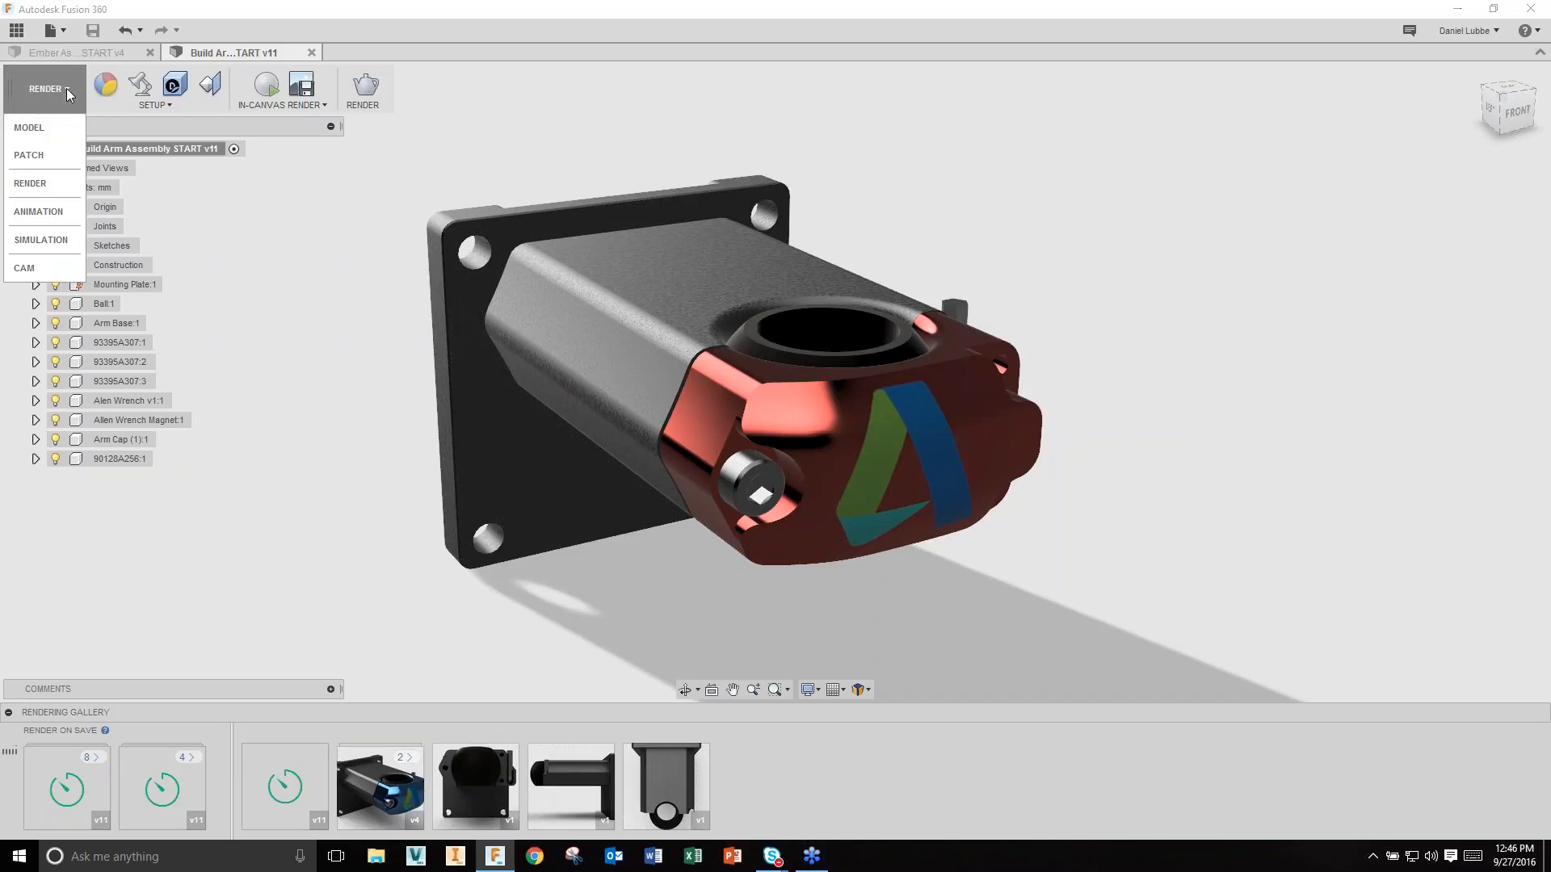
left_click(50, 214)
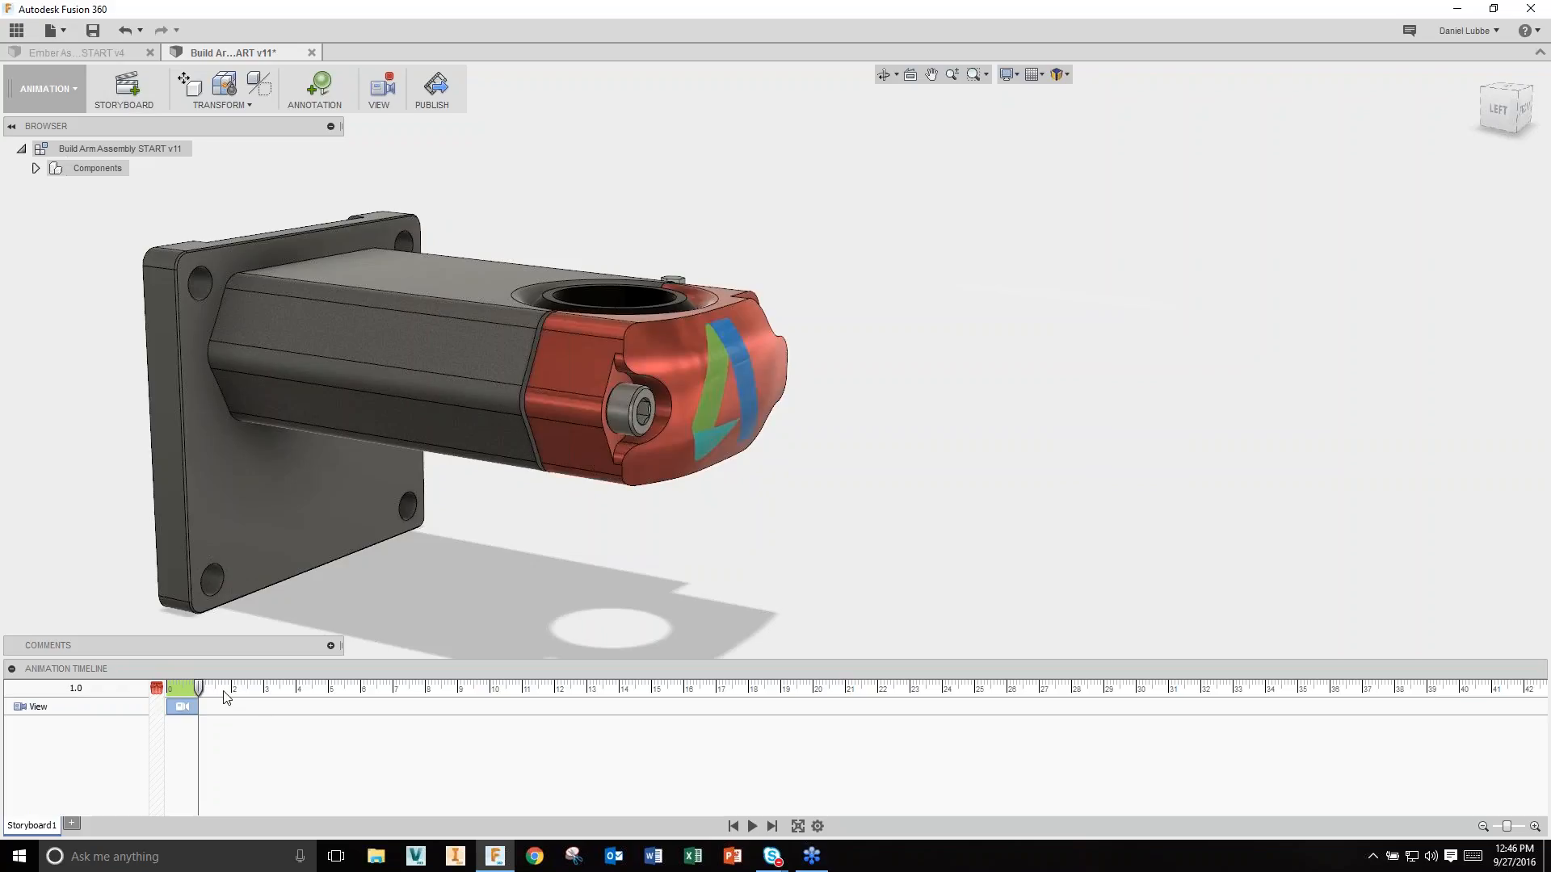
left_click_drag(199, 687, 263, 692)
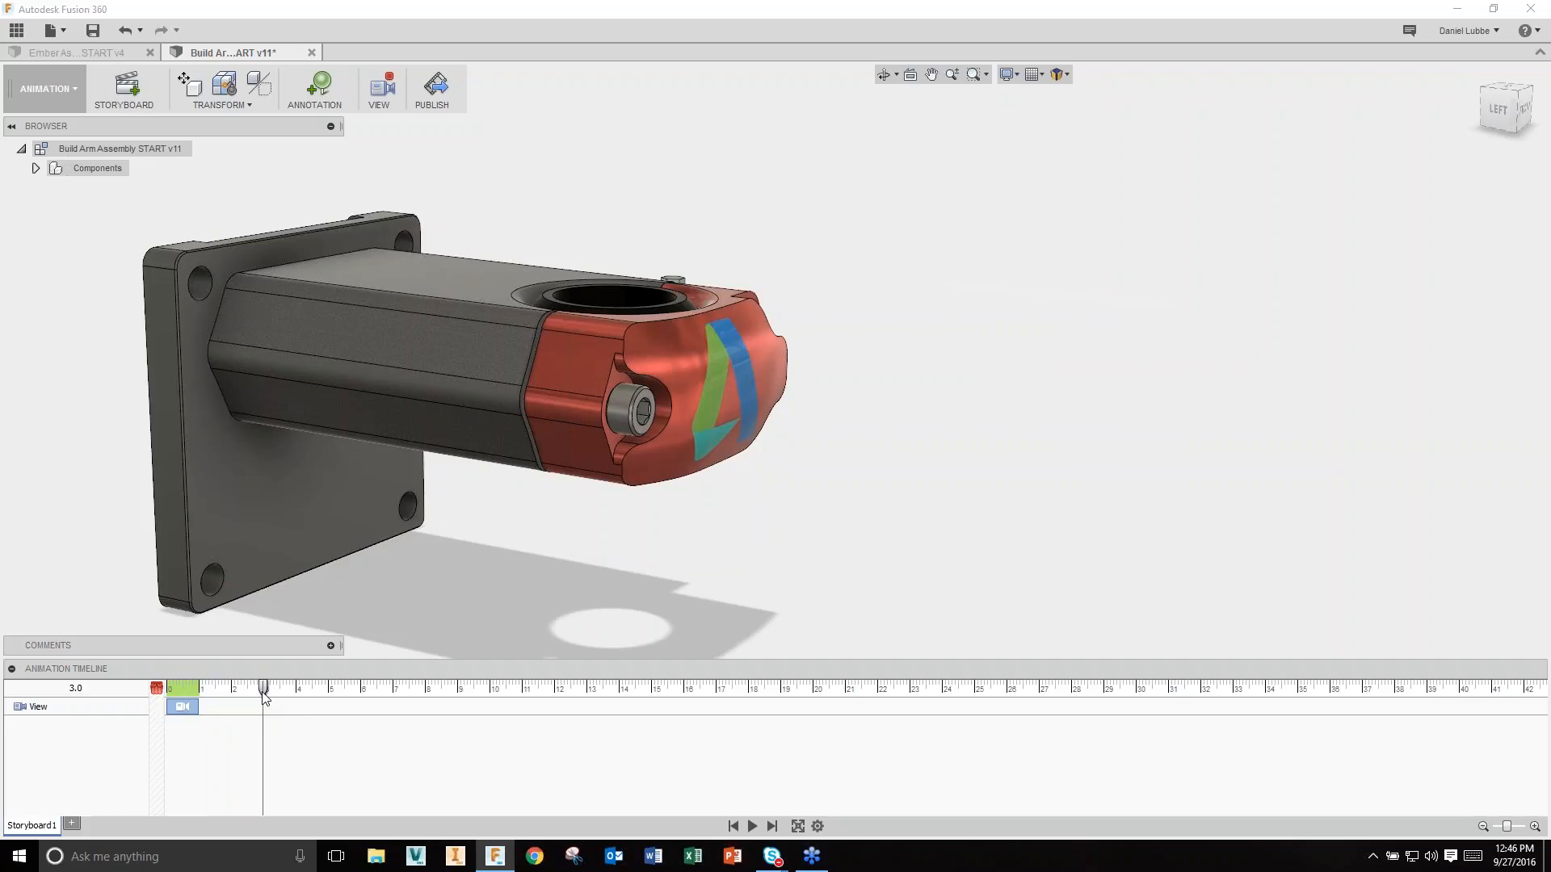
Step: Animate the bolt sliding 100 mm out of the arm cap between 1 and 3 seconds
left_click(625, 416)
right_click(625, 415)
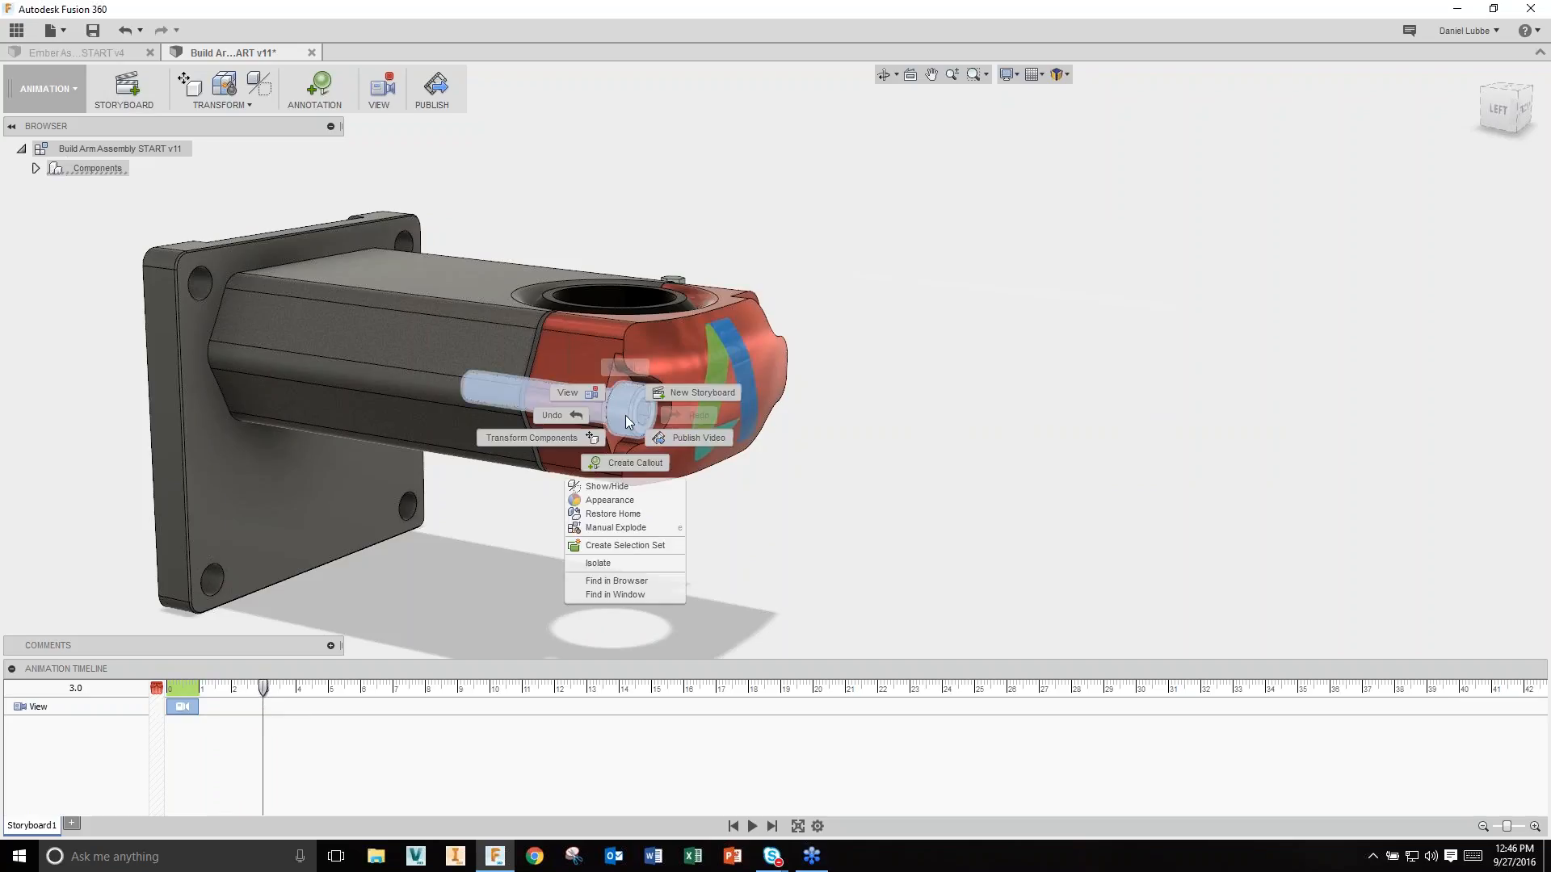
left_click(559, 438)
left_click_drag(516, 392, 1061, 499)
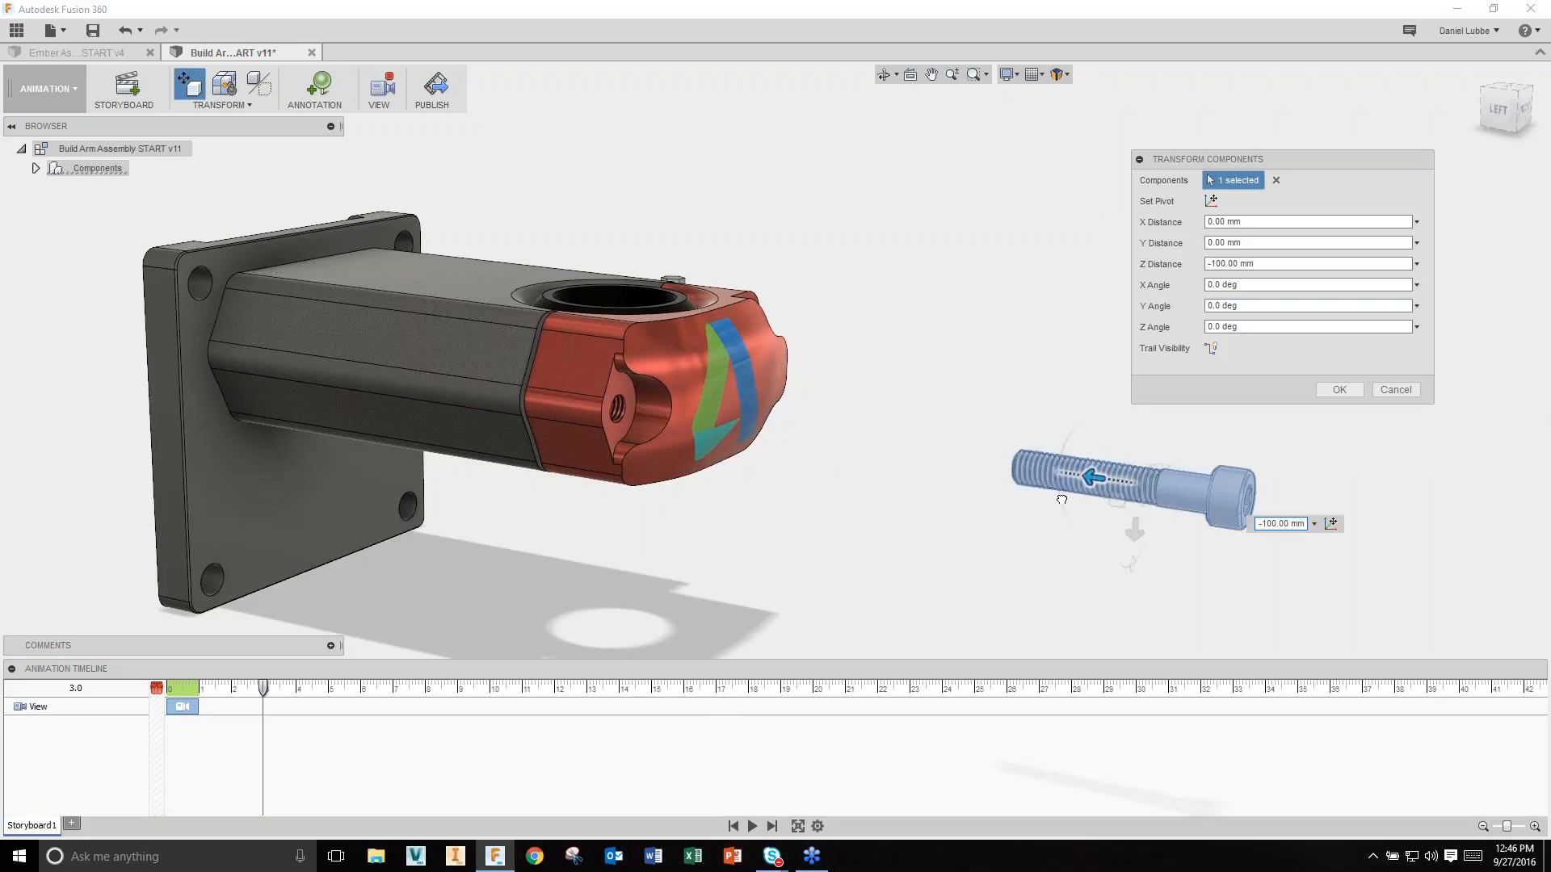
left_click(1339, 389)
left_click(212, 741)
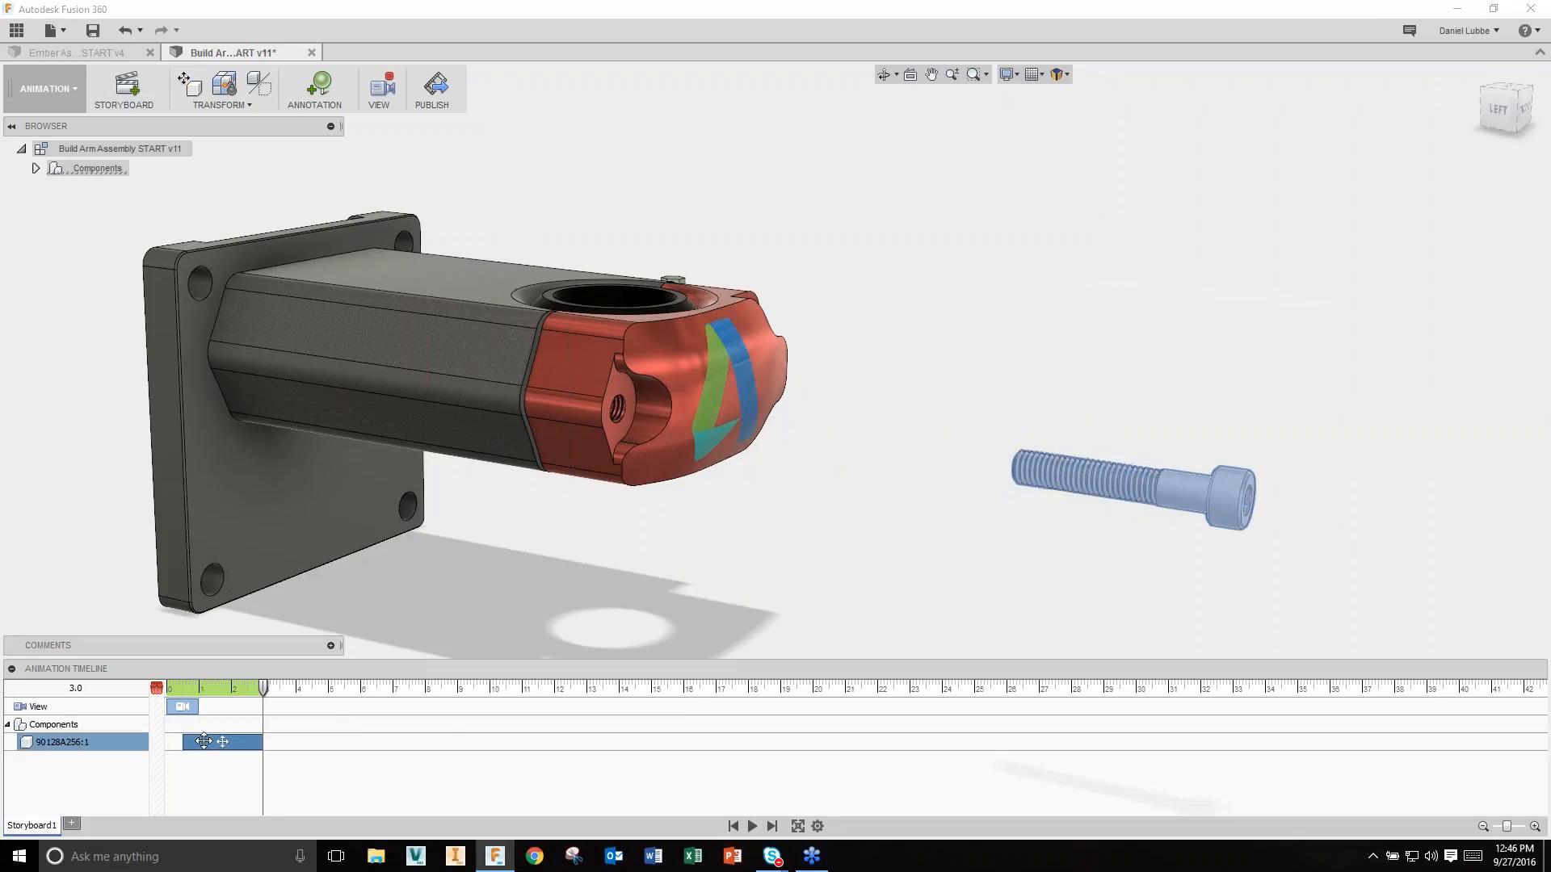
left_click_drag(183, 742, 229, 746)
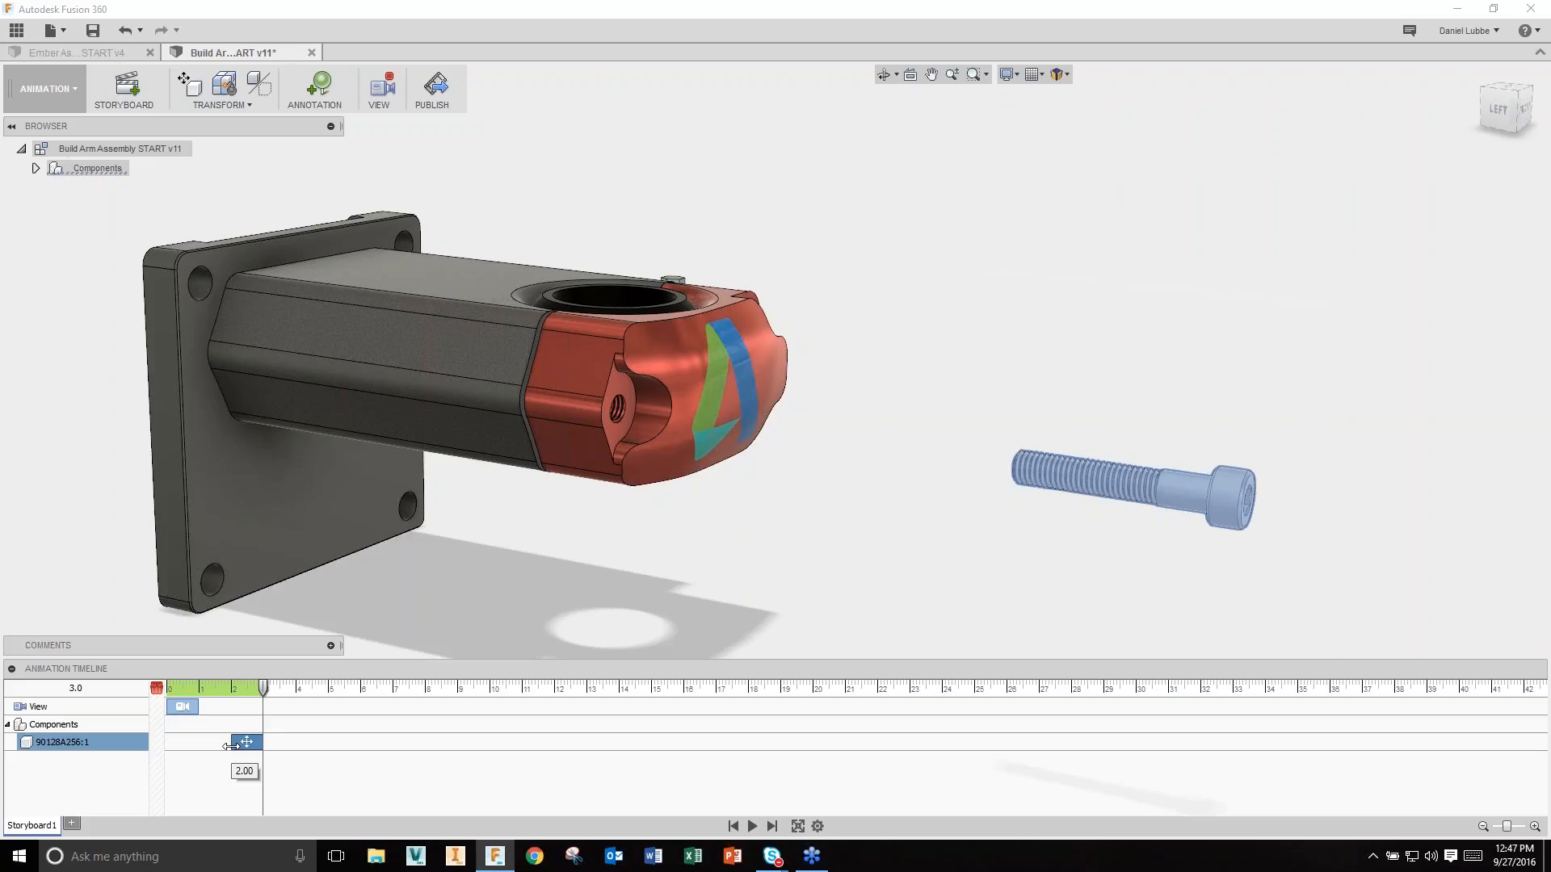
left_click_drag(229, 745, 200, 745)
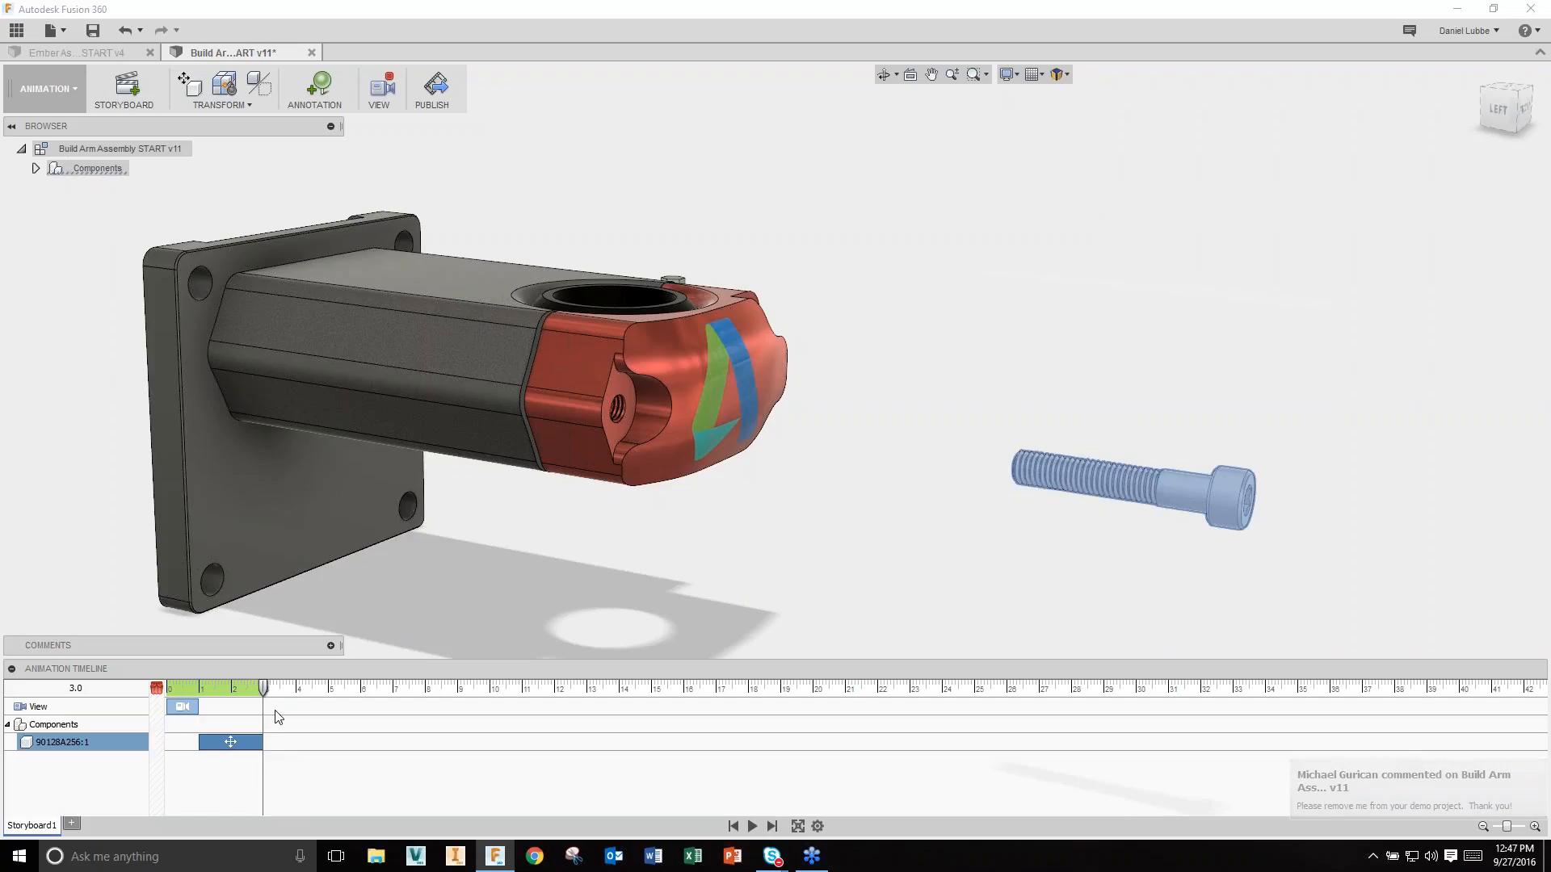
Step: Hide the bolt at 4 seconds, then advance the playhead to about 6 seconds
left_click_drag(272, 691, 296, 690)
right_click(1168, 495)
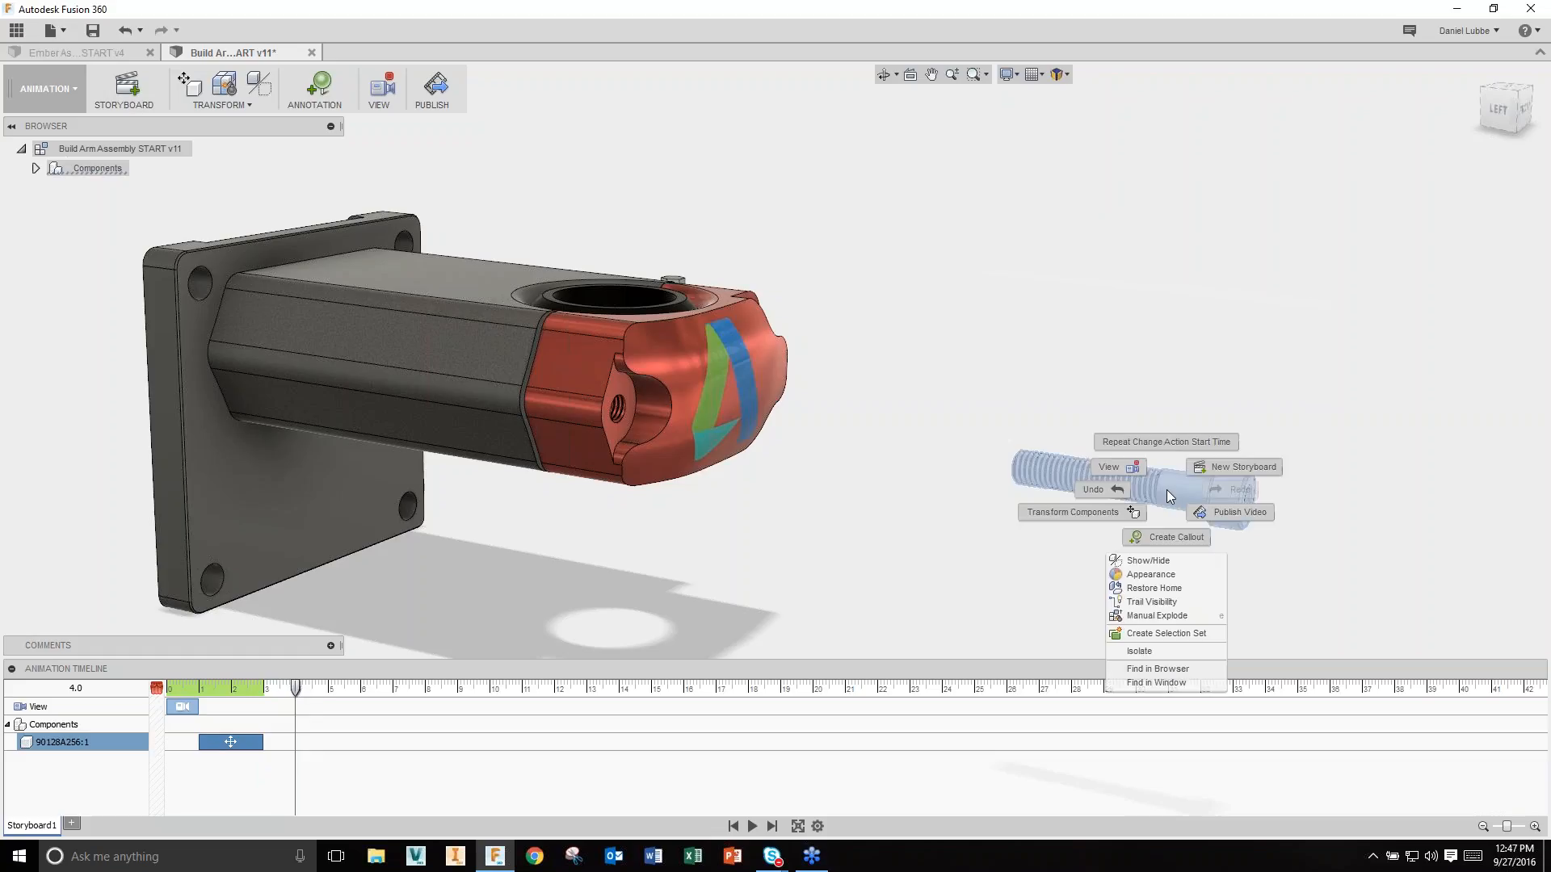
left_click(1145, 561)
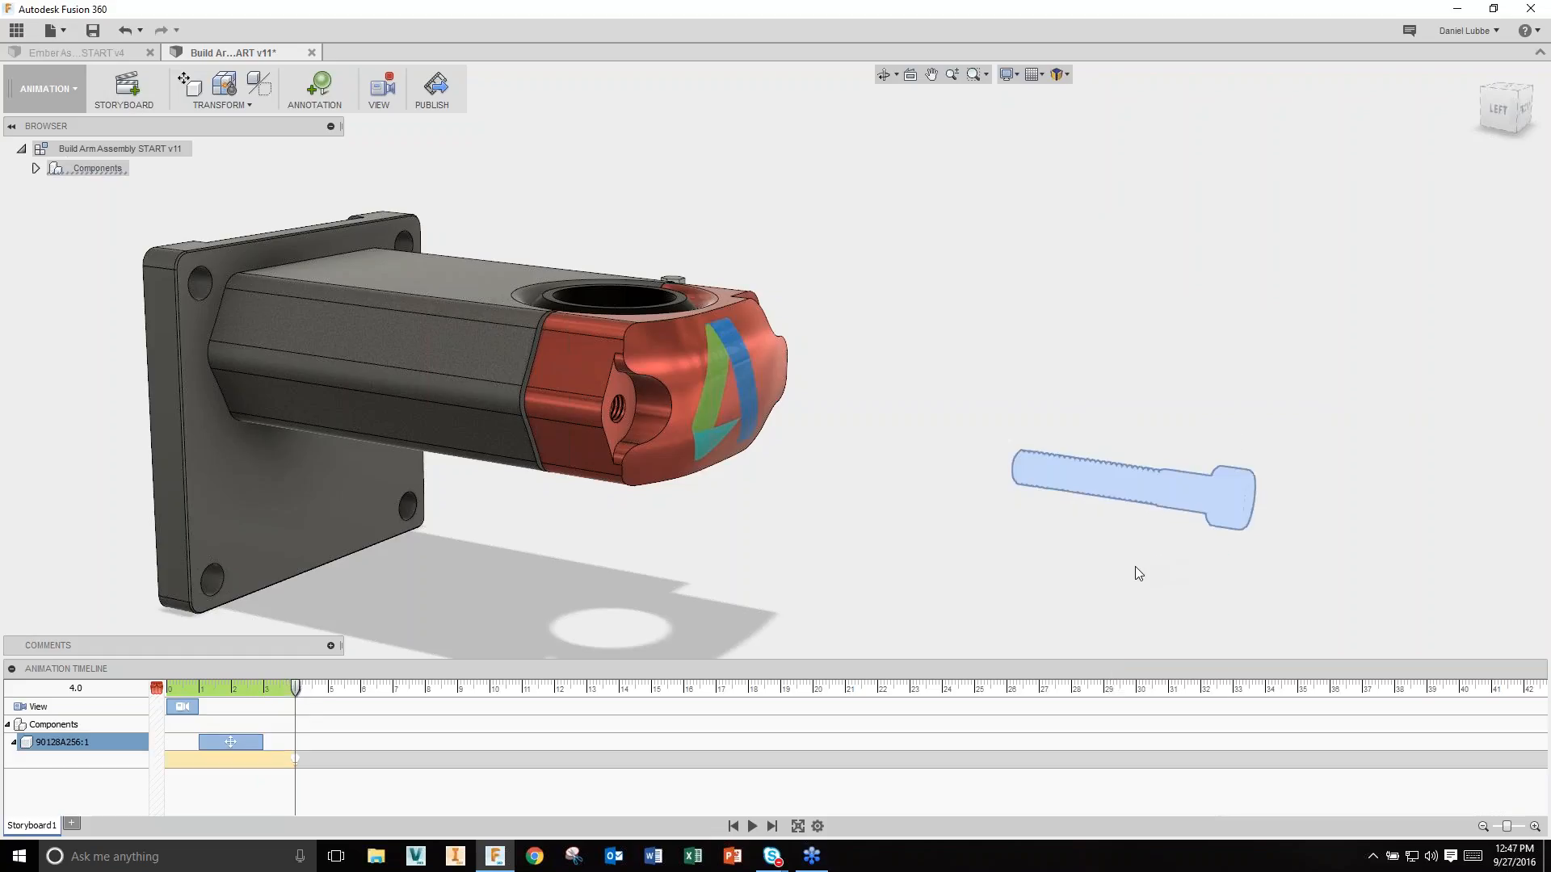
left_click(1009, 562)
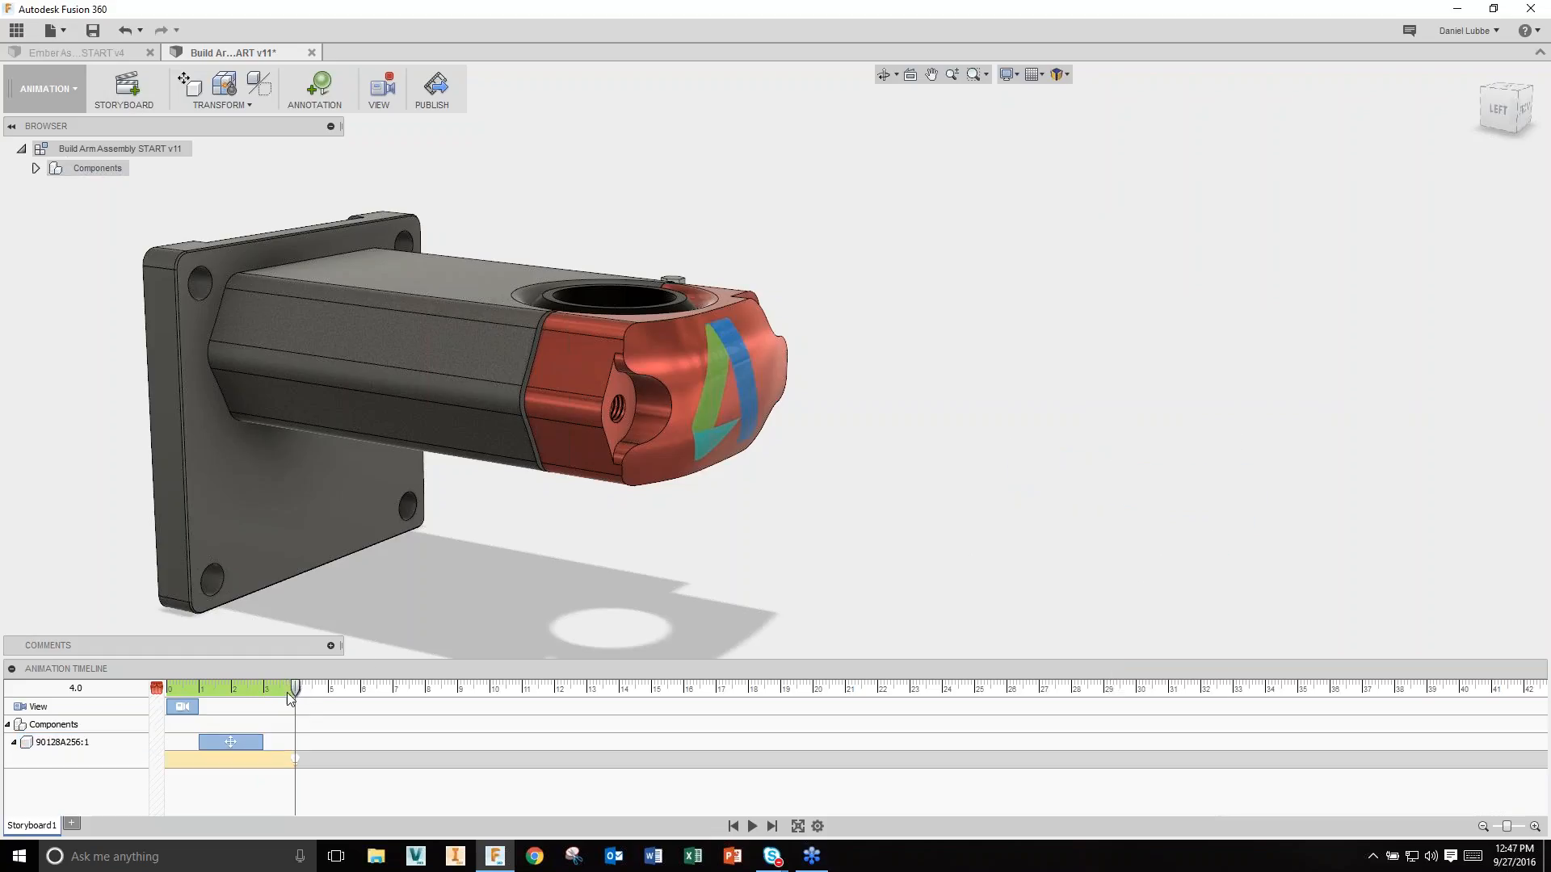
left_click_drag(296, 689, 362, 693)
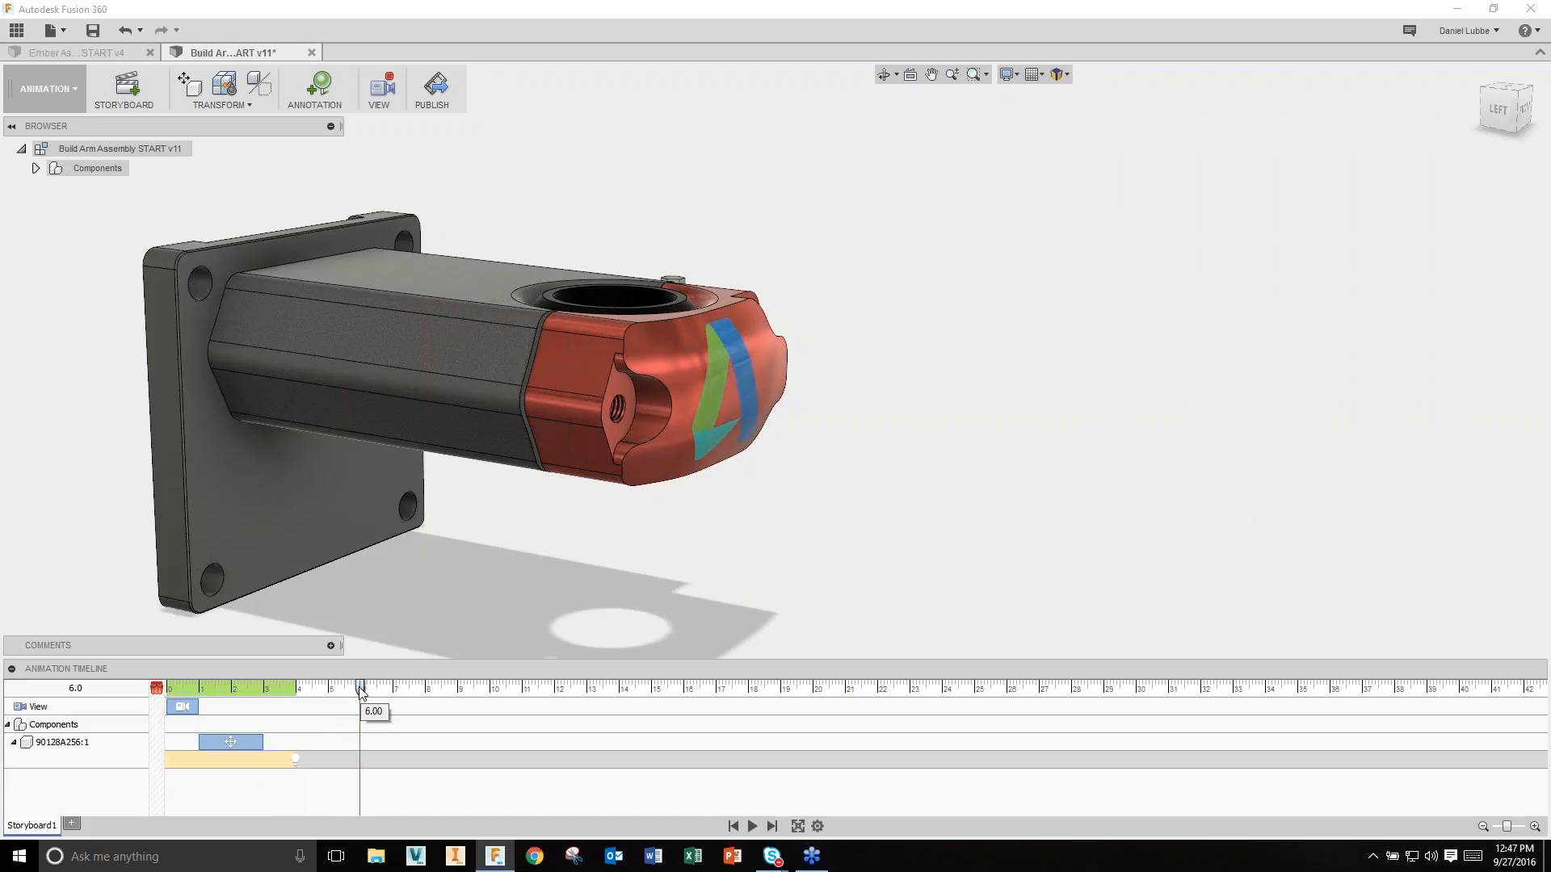
Step: Animate the Arm Cap sliding 85 mm off the ball, starting slightly later
left_click(695, 380)
right_click(695, 380)
left_click(628, 407)
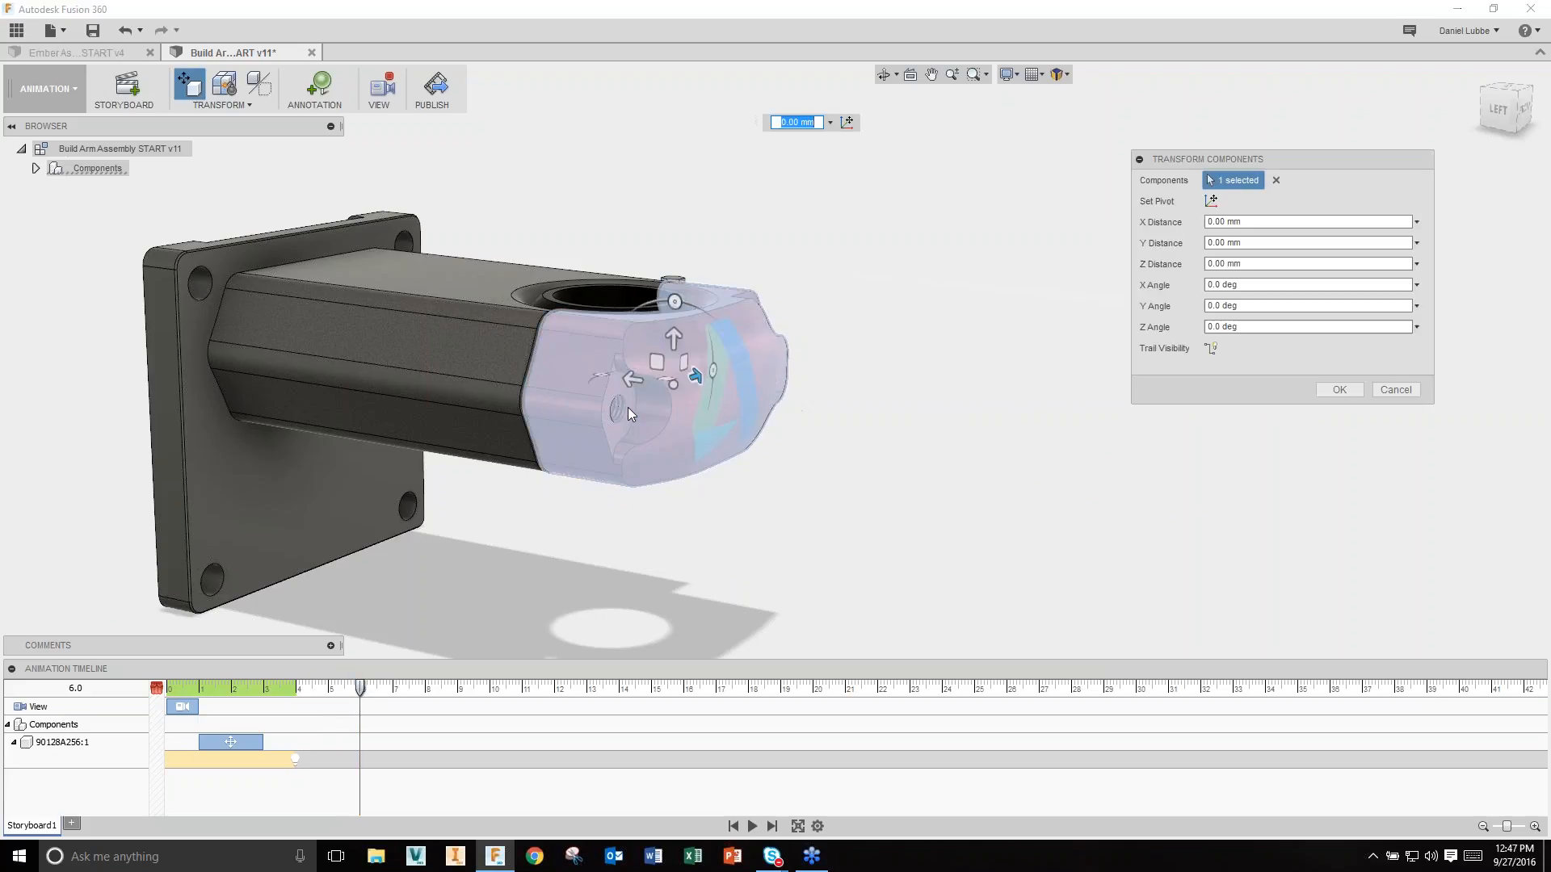
left_click_drag(630, 399, 1099, 470)
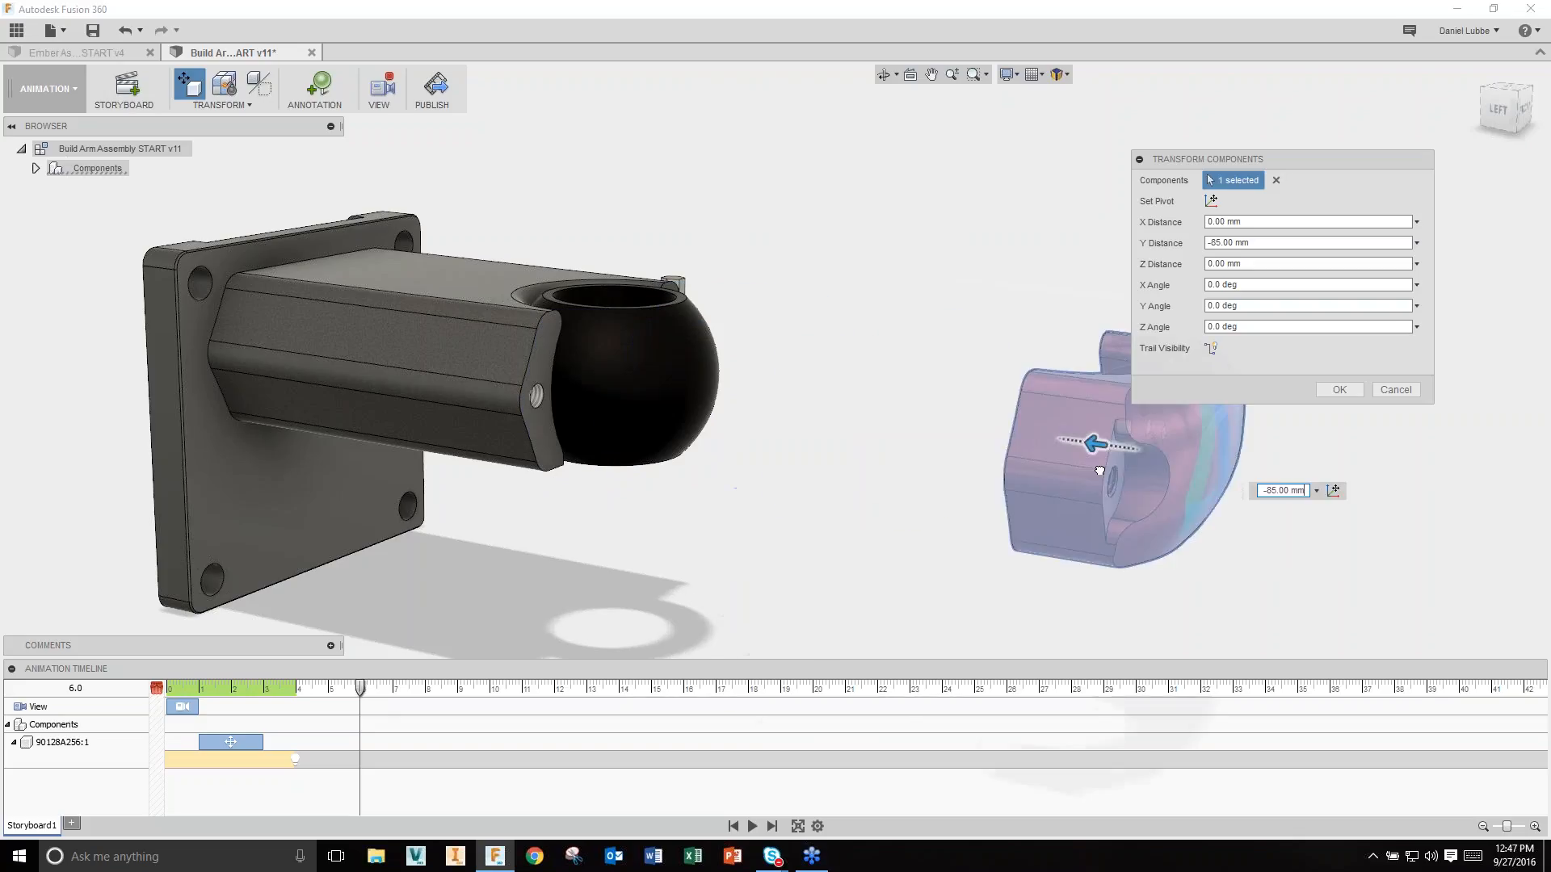
left_click(1339, 390)
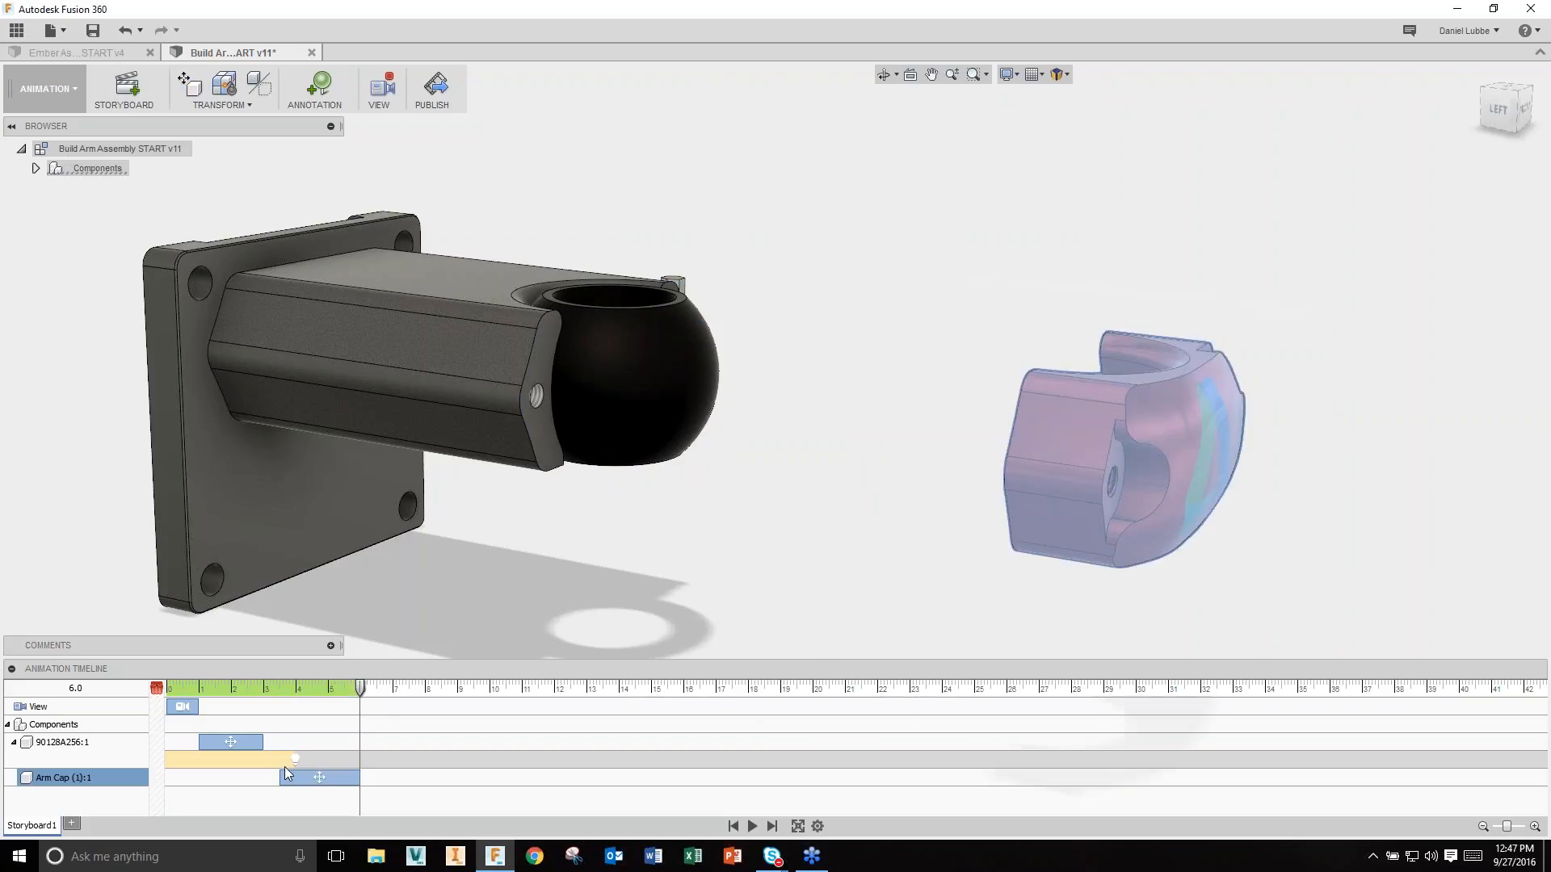
left_click_drag(280, 777, 296, 777)
Step: Hide the Arm Cap at 7.1 seconds and play the animation from the start
left_click_drag(360, 687, 396, 688)
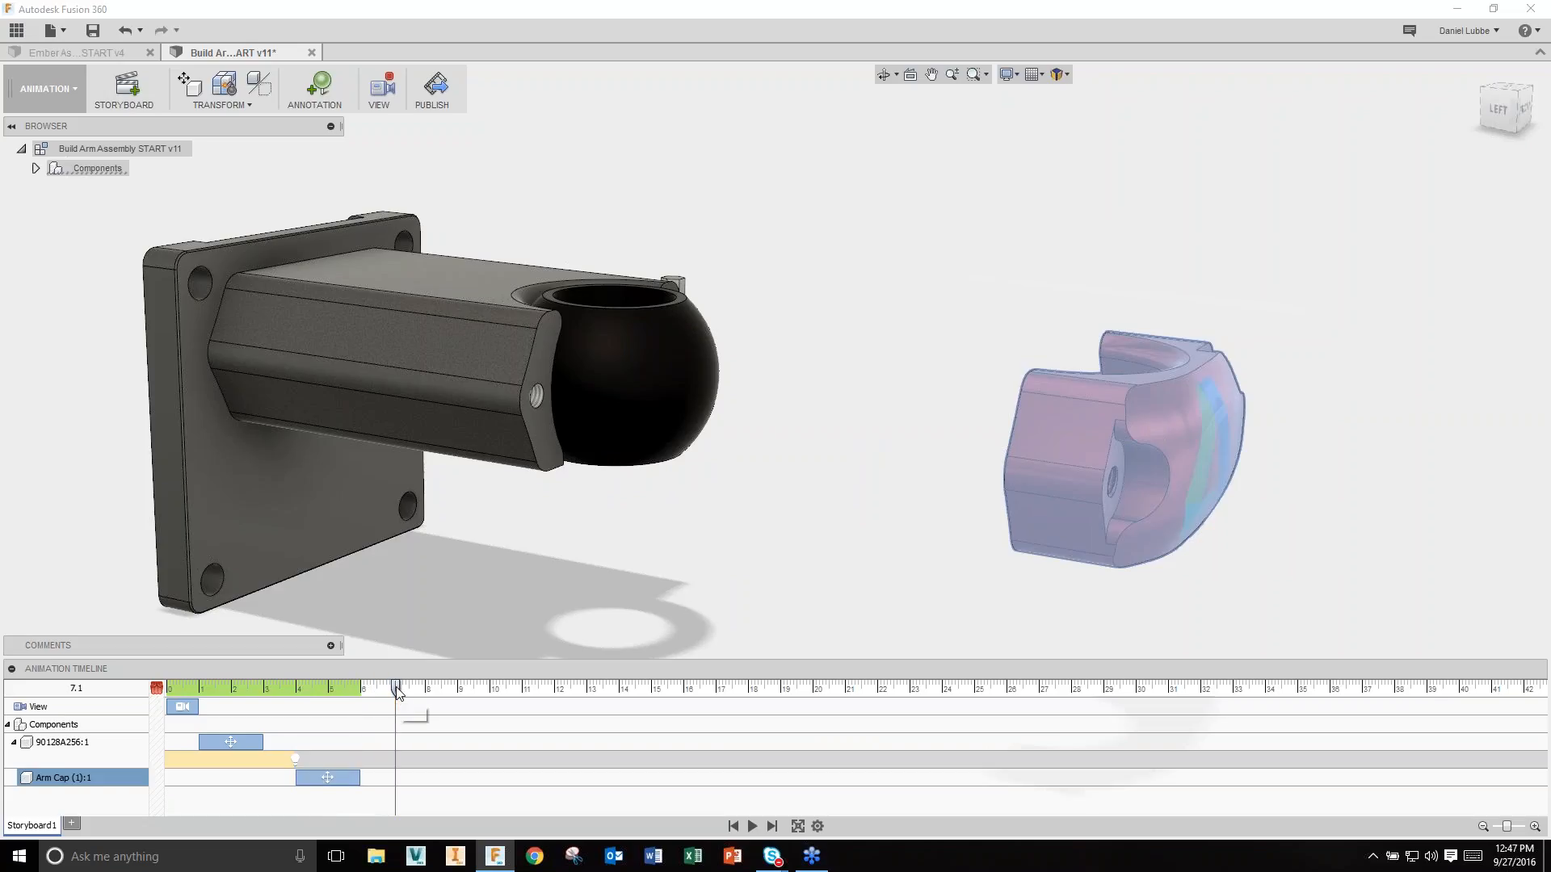
right_click(1054, 473)
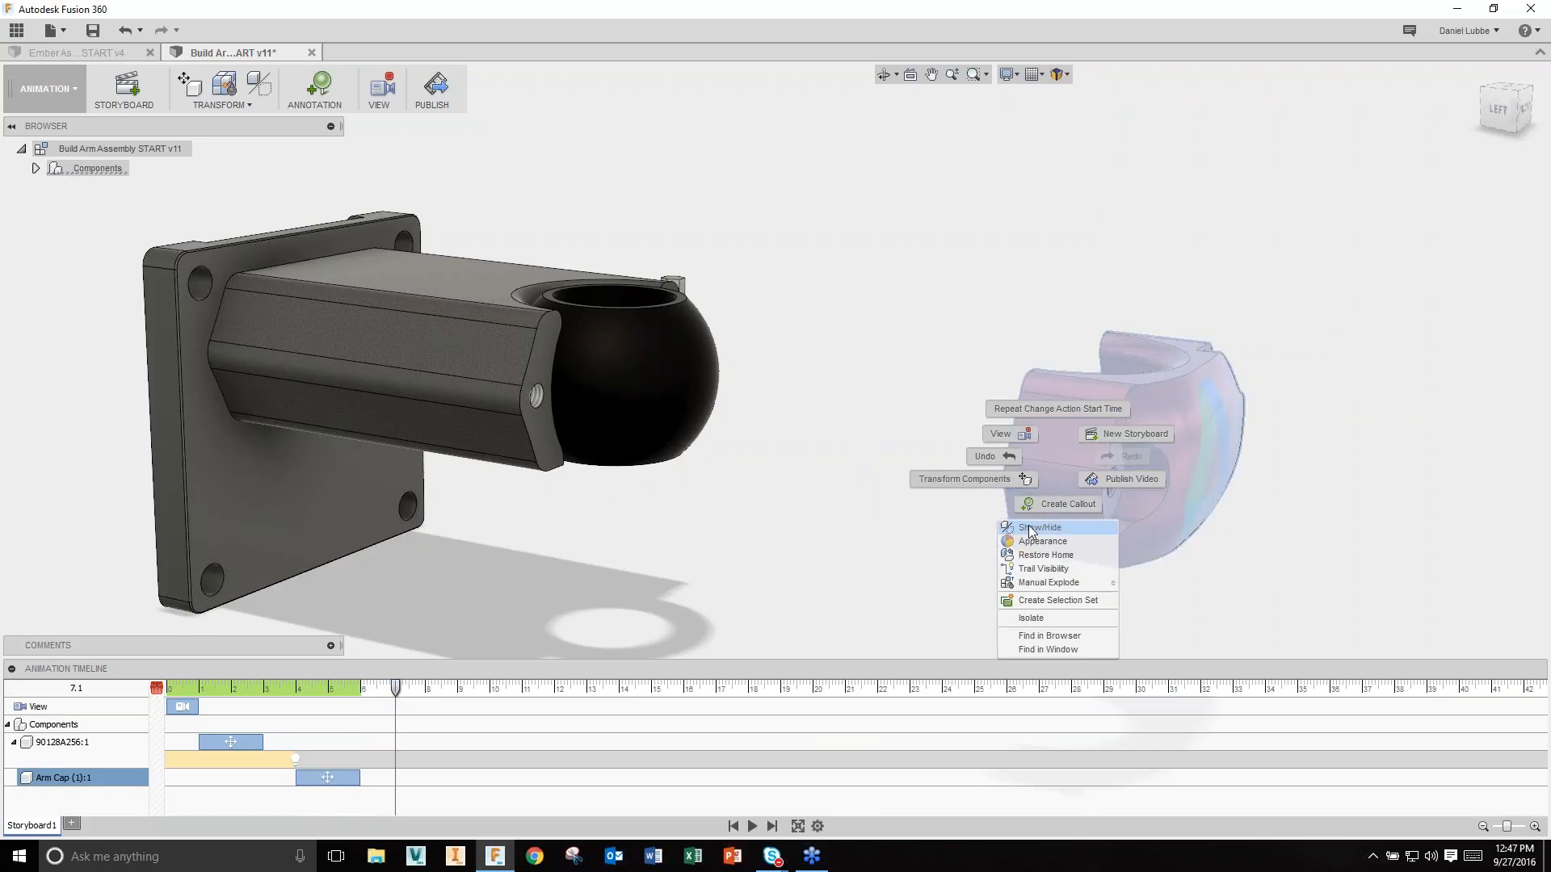
left_click(1001, 543)
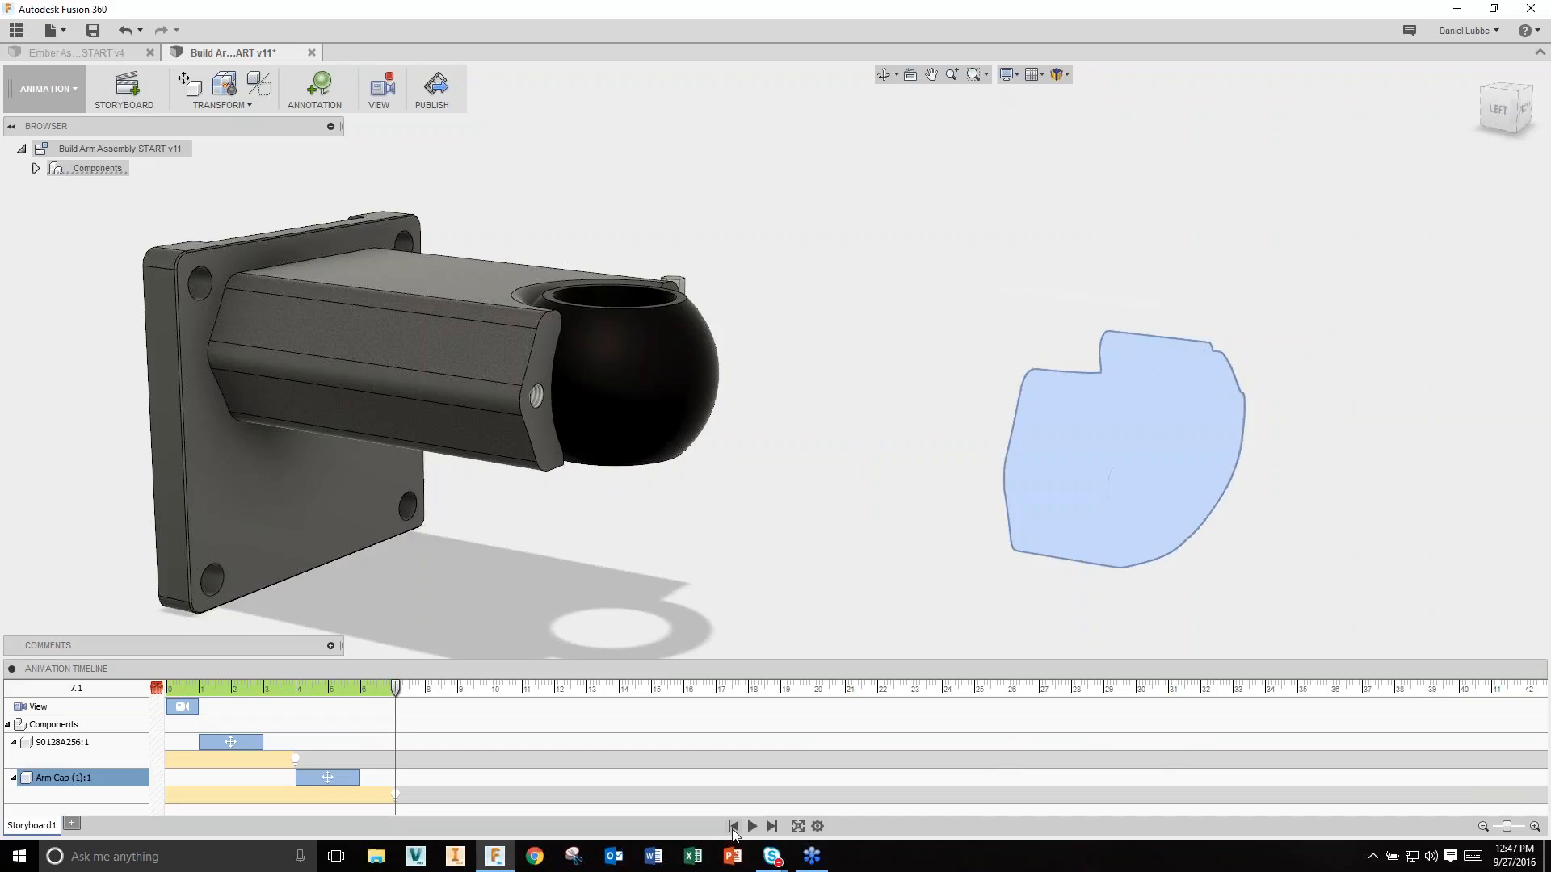
left_click(733, 827)
left_click(752, 826)
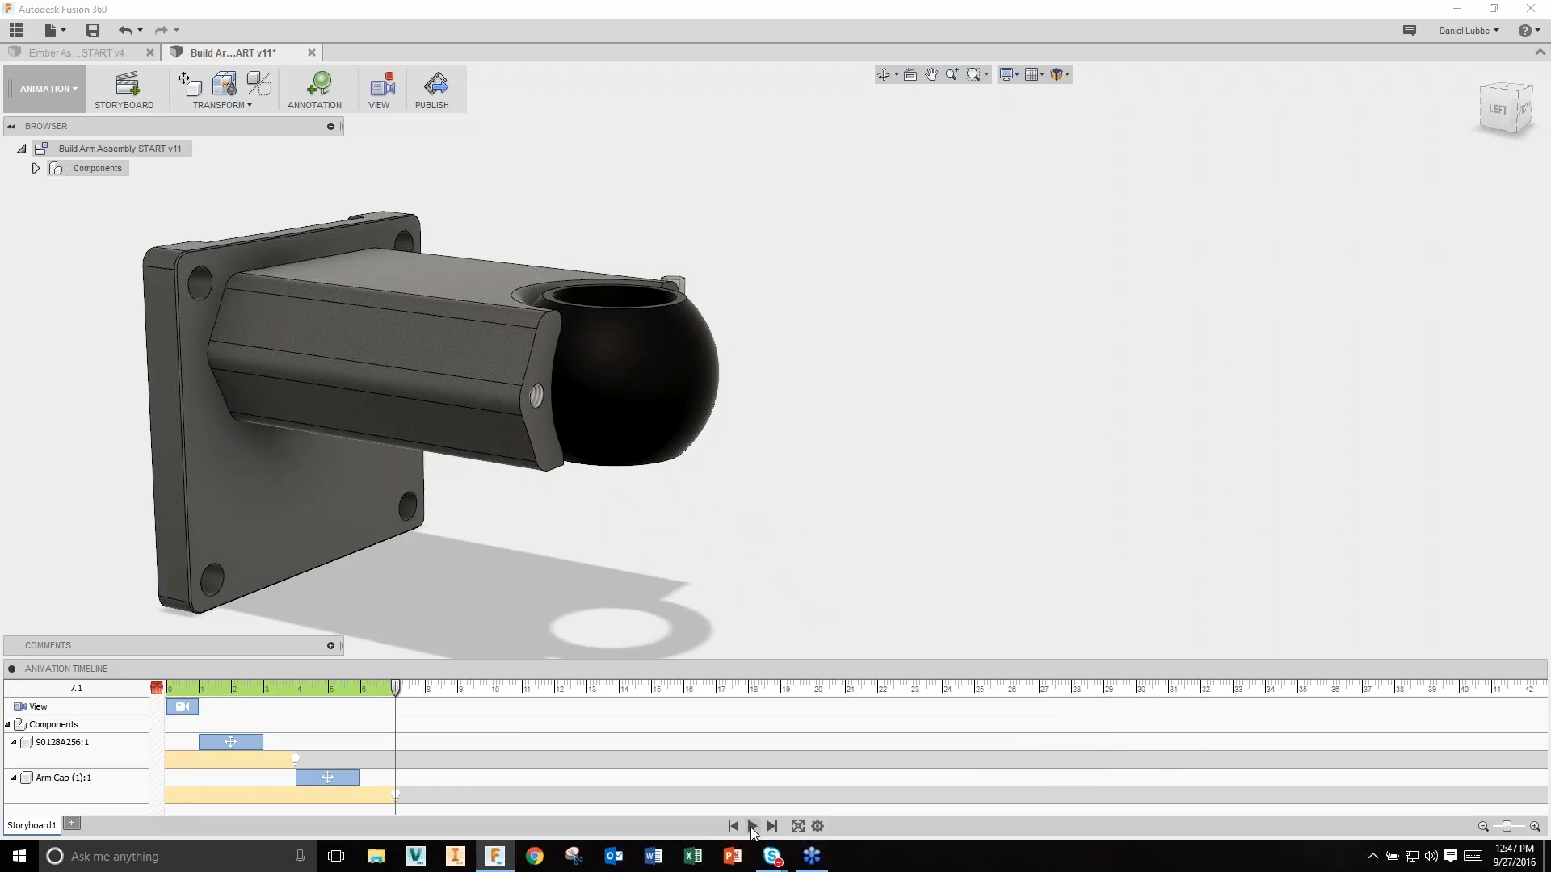
Step: Rename Storyboard1 to 'Disassembly Procedure'
right_click(39, 828)
left_click(87, 795)
type("Disassem")
type("bly Procedure")
key("Return")
Step: Enter the Simulation workspace, view the model from above, and choose a Static Stress study
left_click(79, 85)
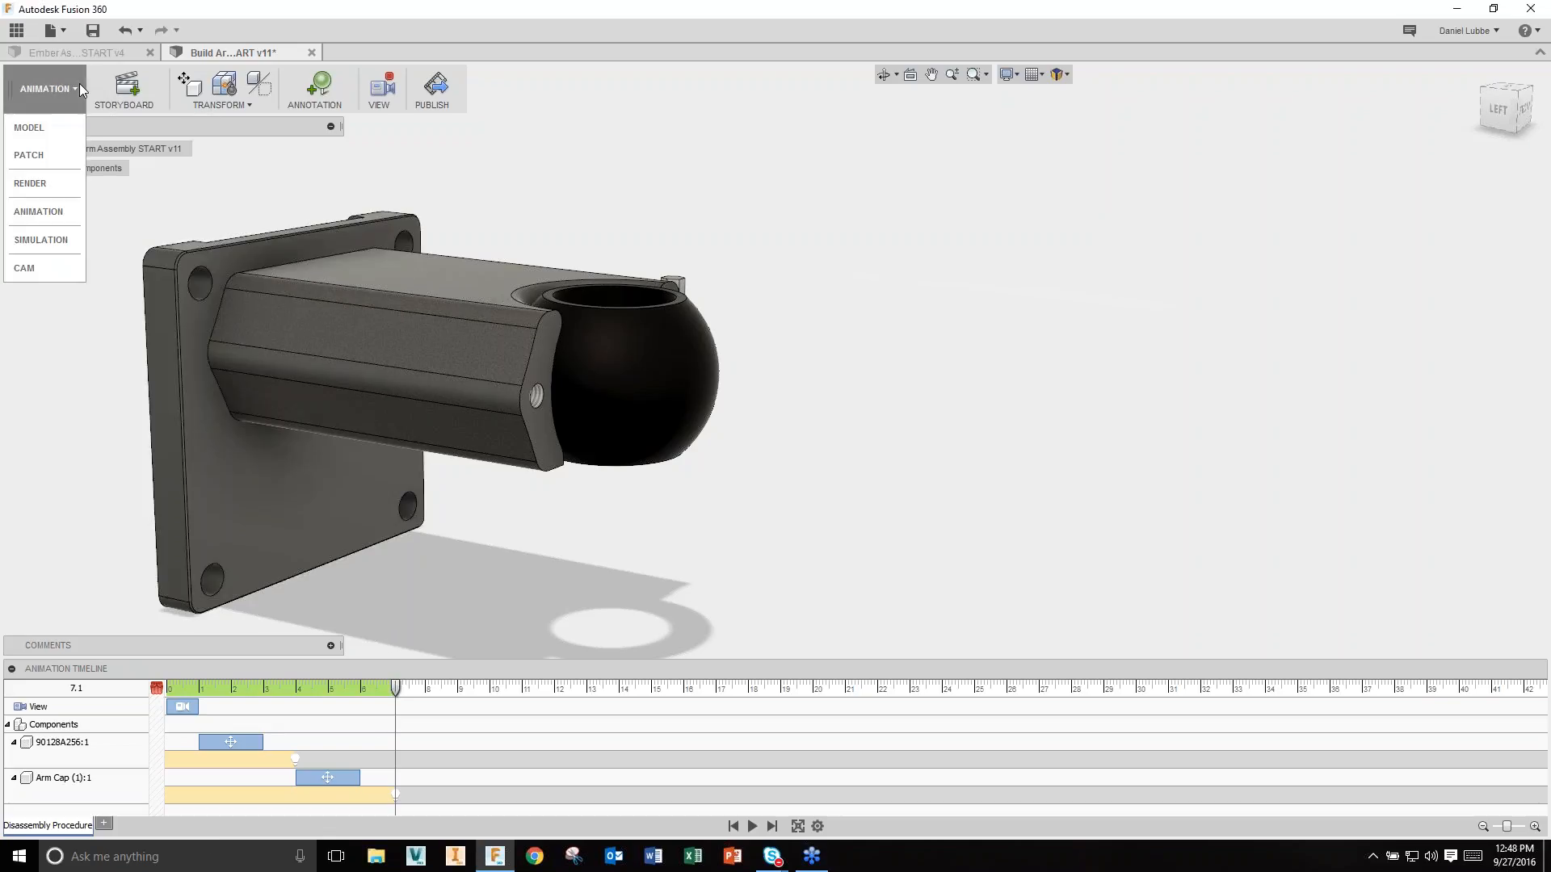
left_click(51, 241)
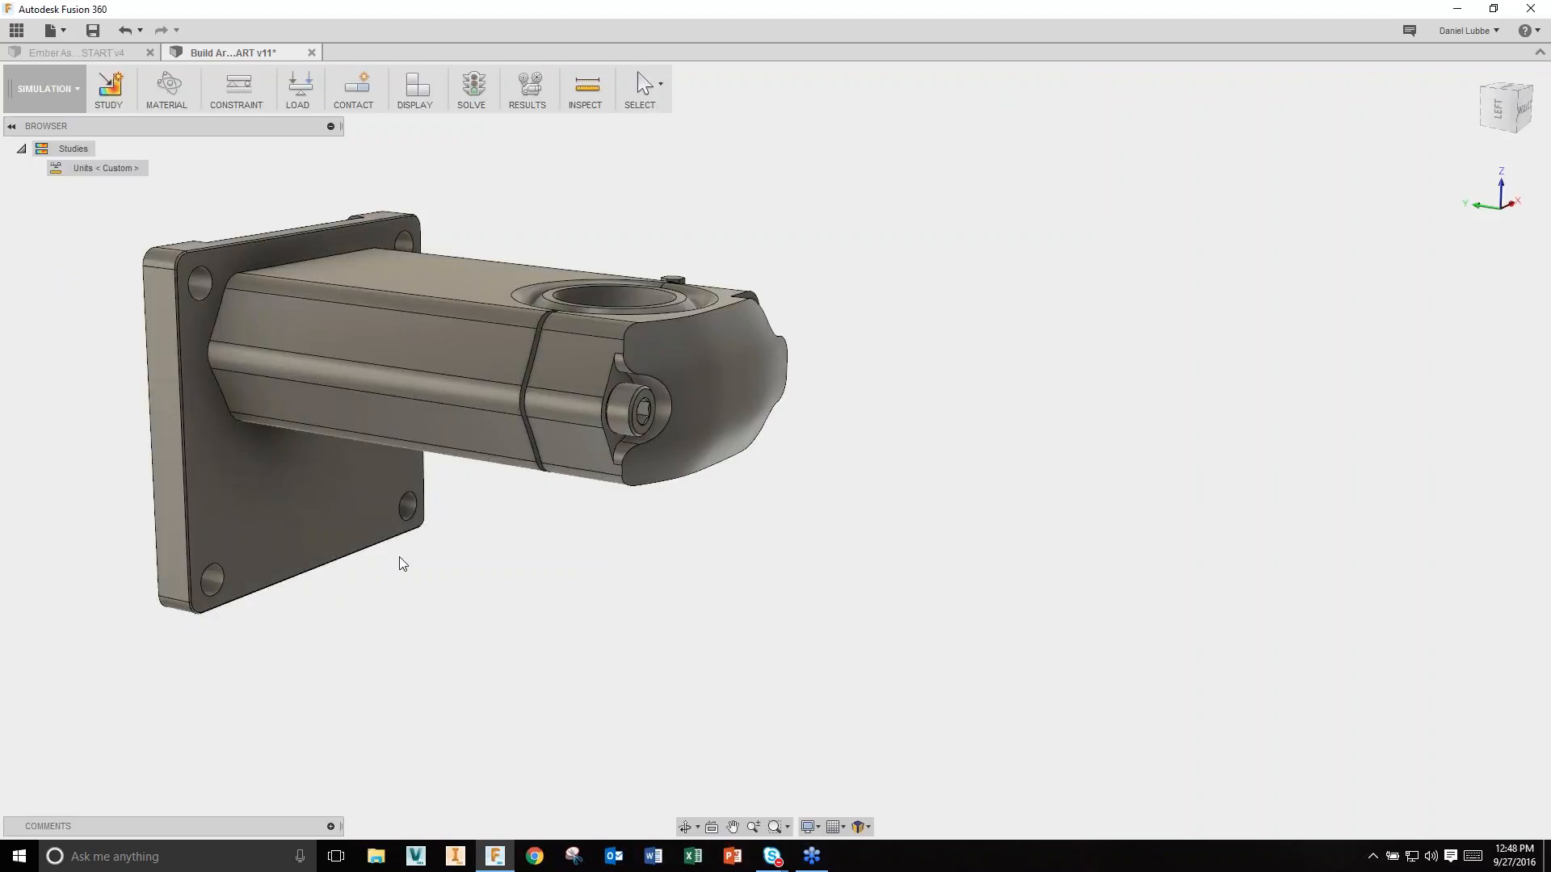
middle_click_drag(640, 580, 871, 620)
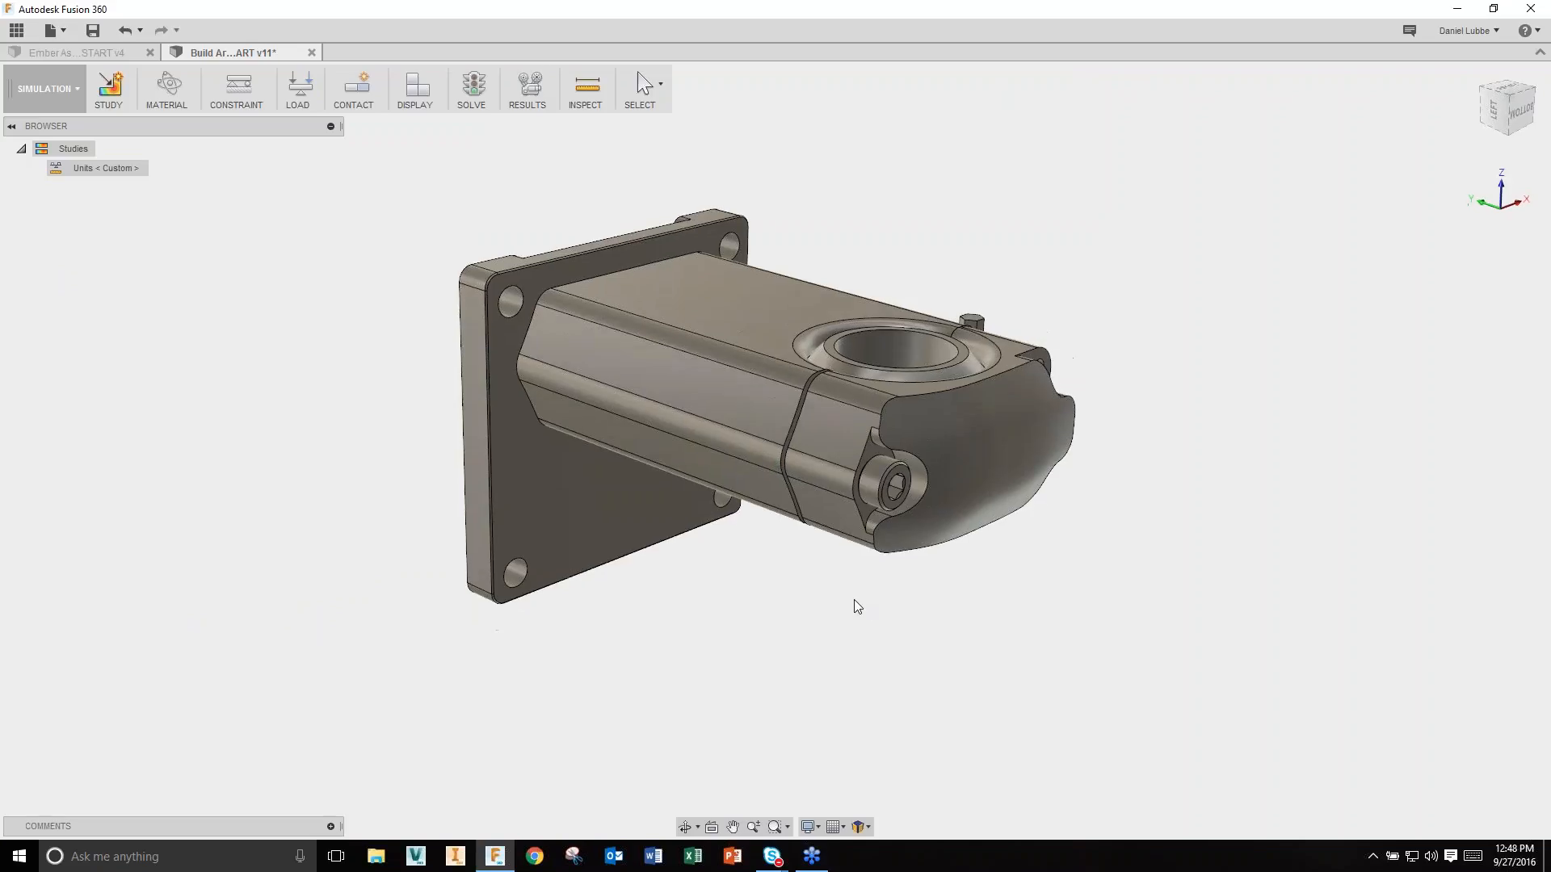
left_click(106, 89)
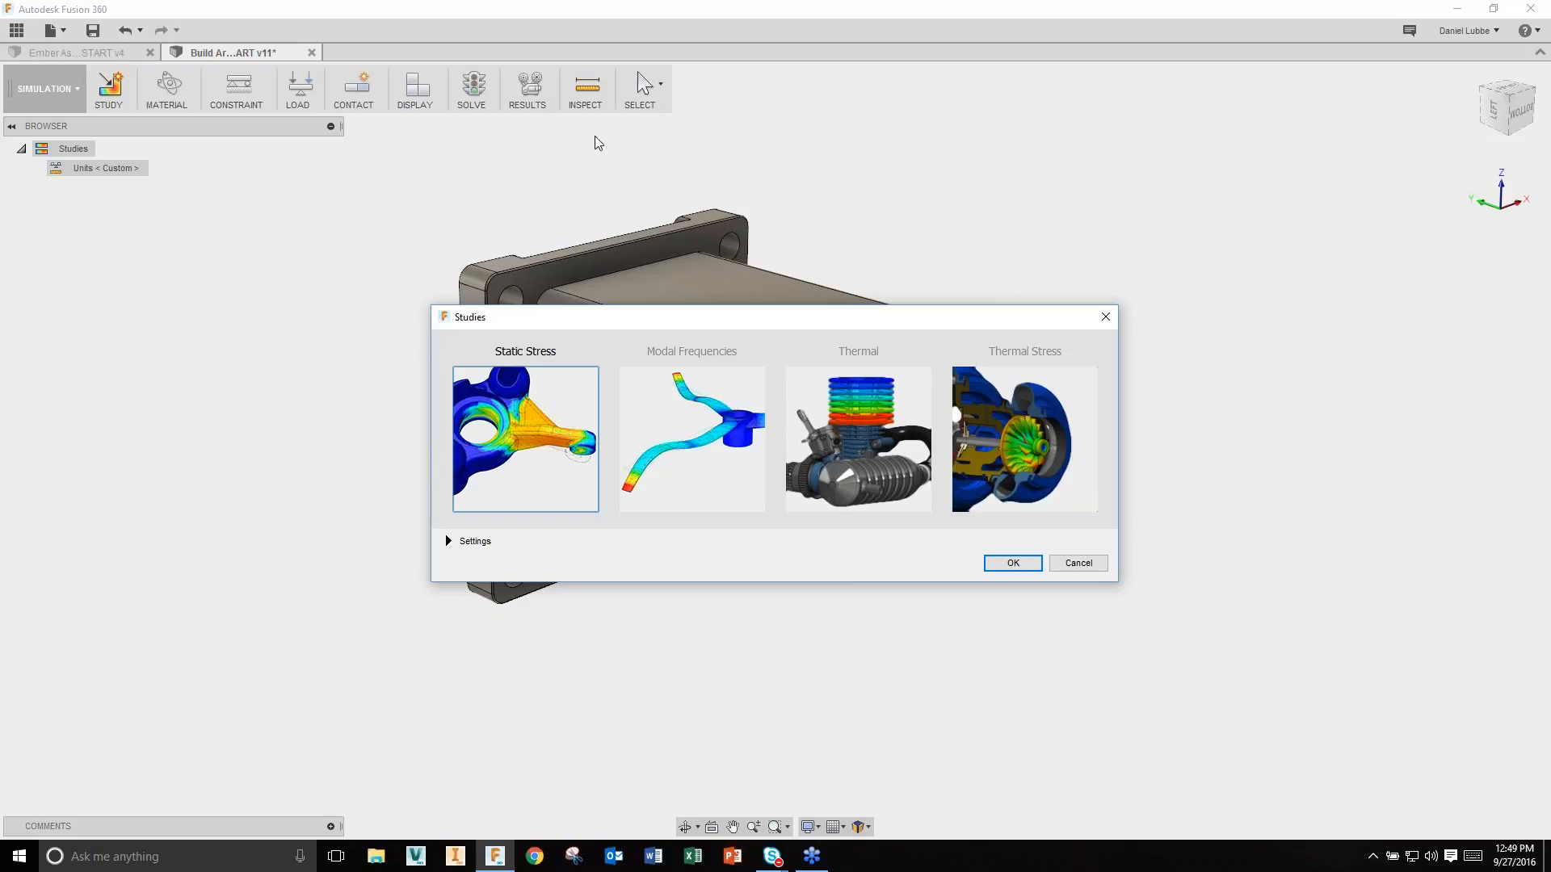
Step: Create the Static Stress study, suppressing everything except Mounting Plate, Arm Base and Arm Cap
left_click(1013, 564)
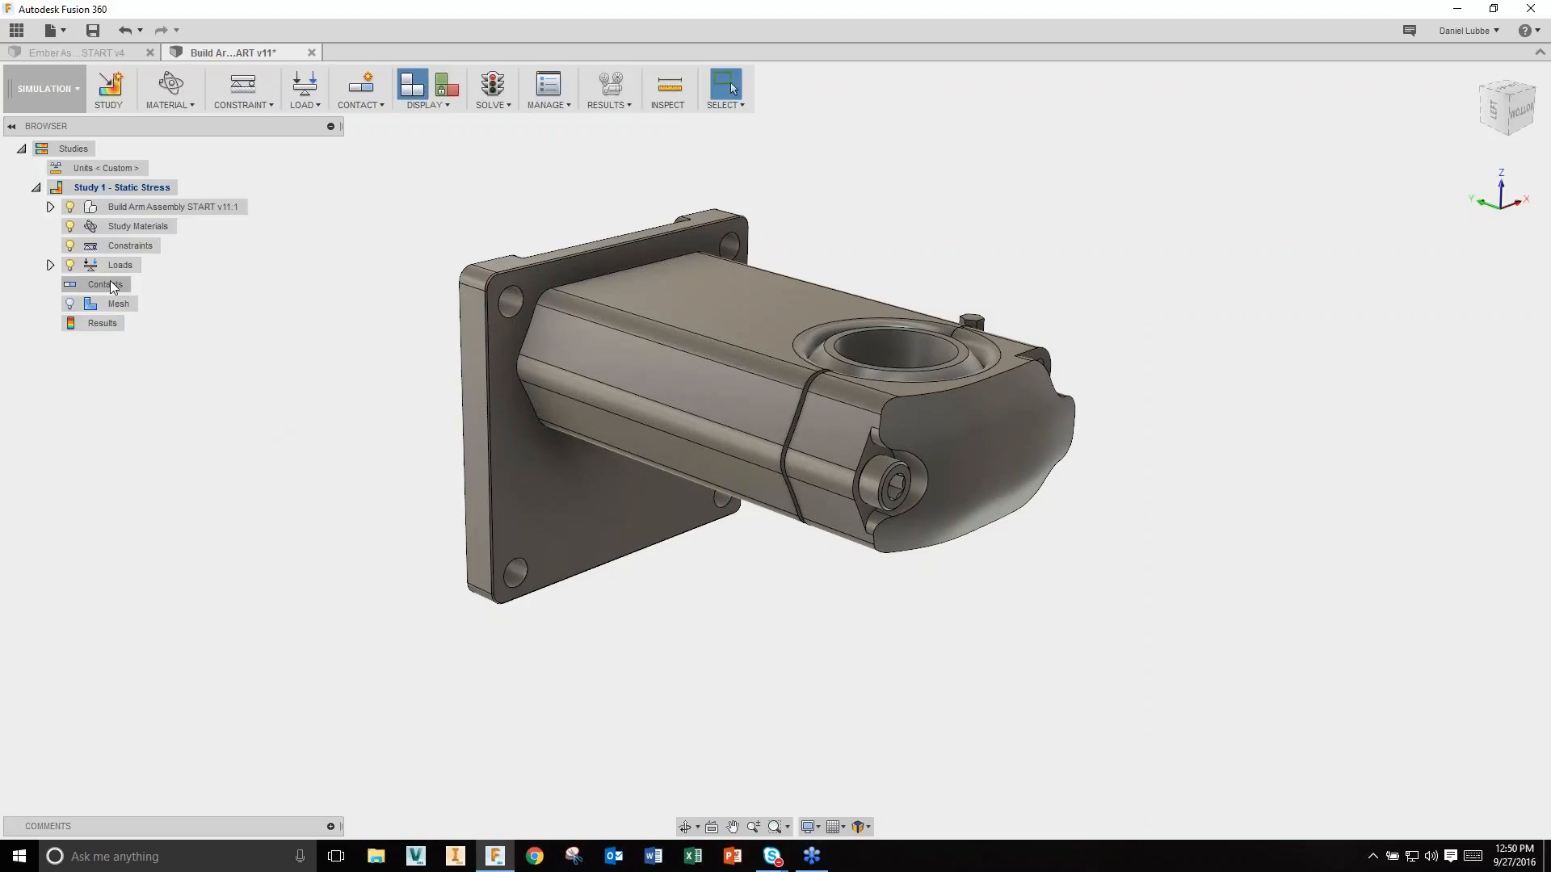
left_click(50, 207)
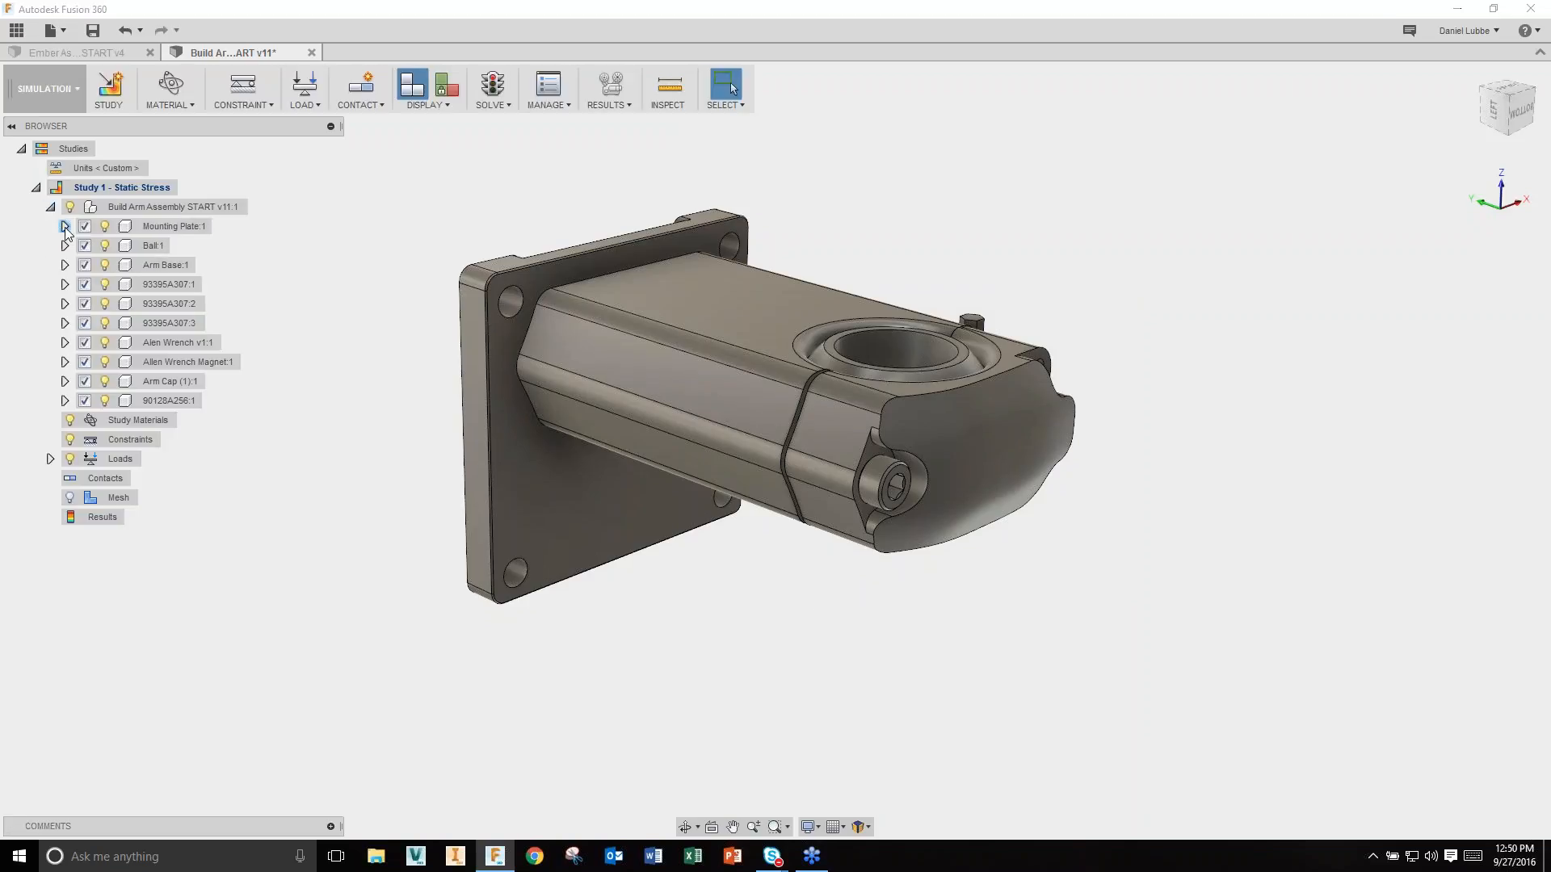
left_click(167, 228)
left_click(167, 265, "ctrl")
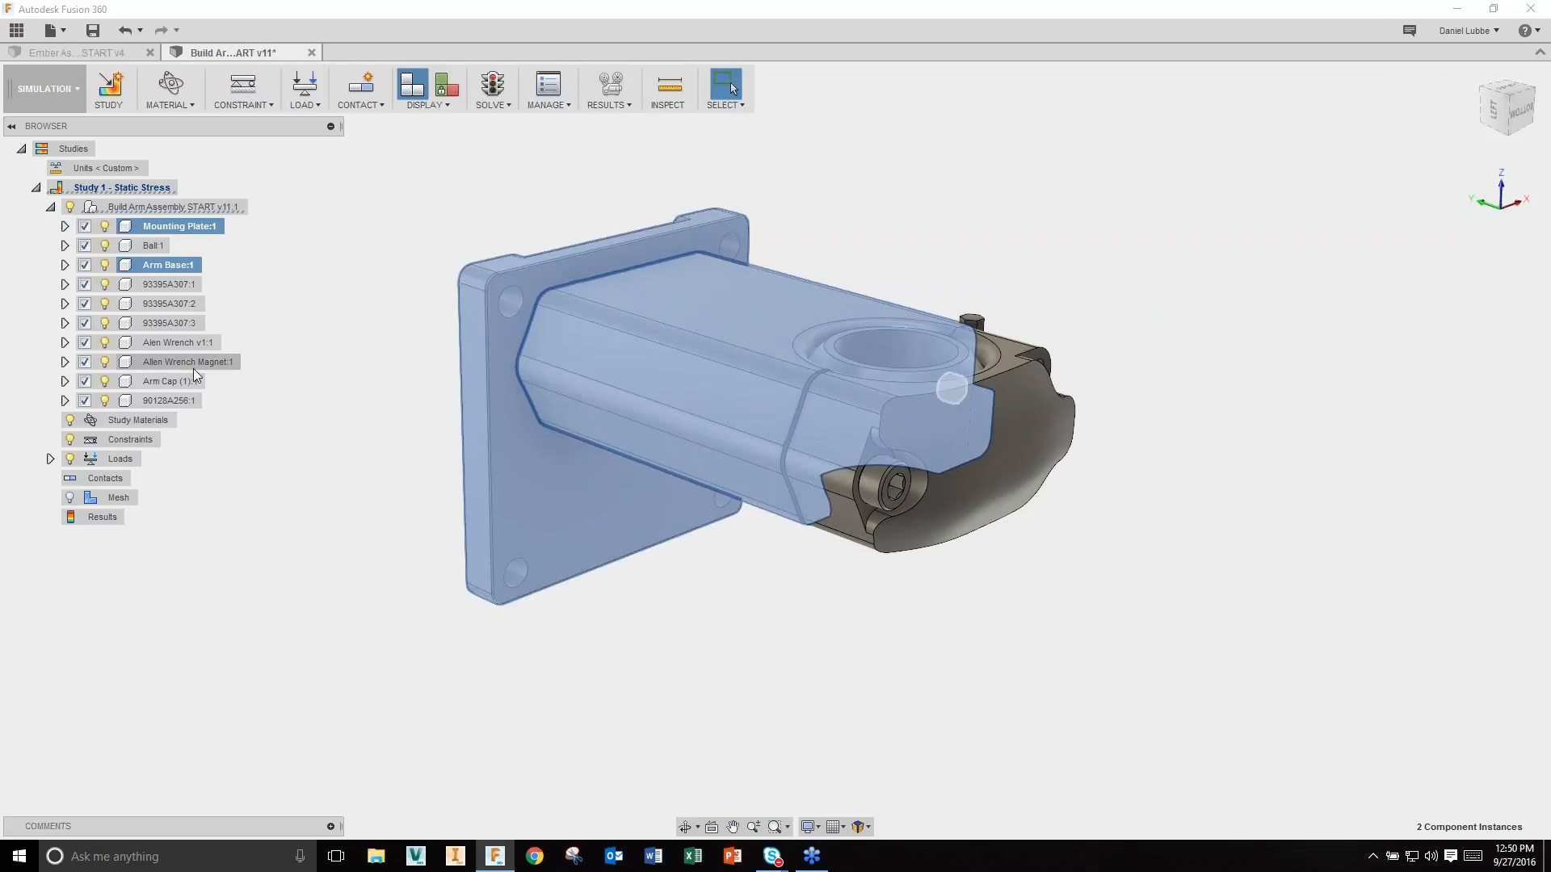
left_click(173, 381, "ctrl")
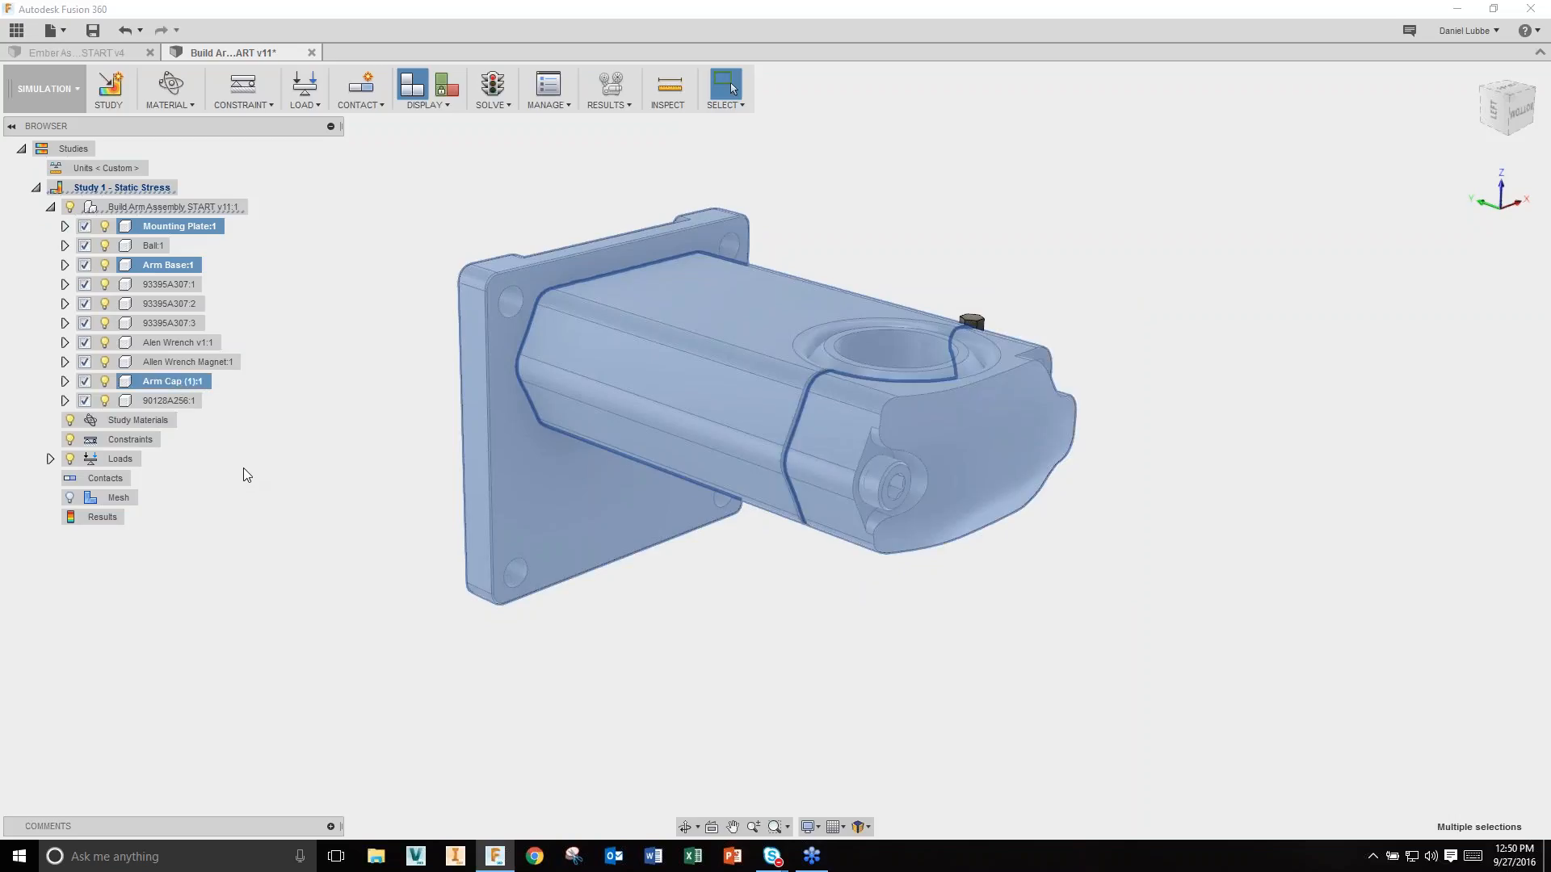
right_click(296, 450)
left_click(313, 565)
left_click(50, 207)
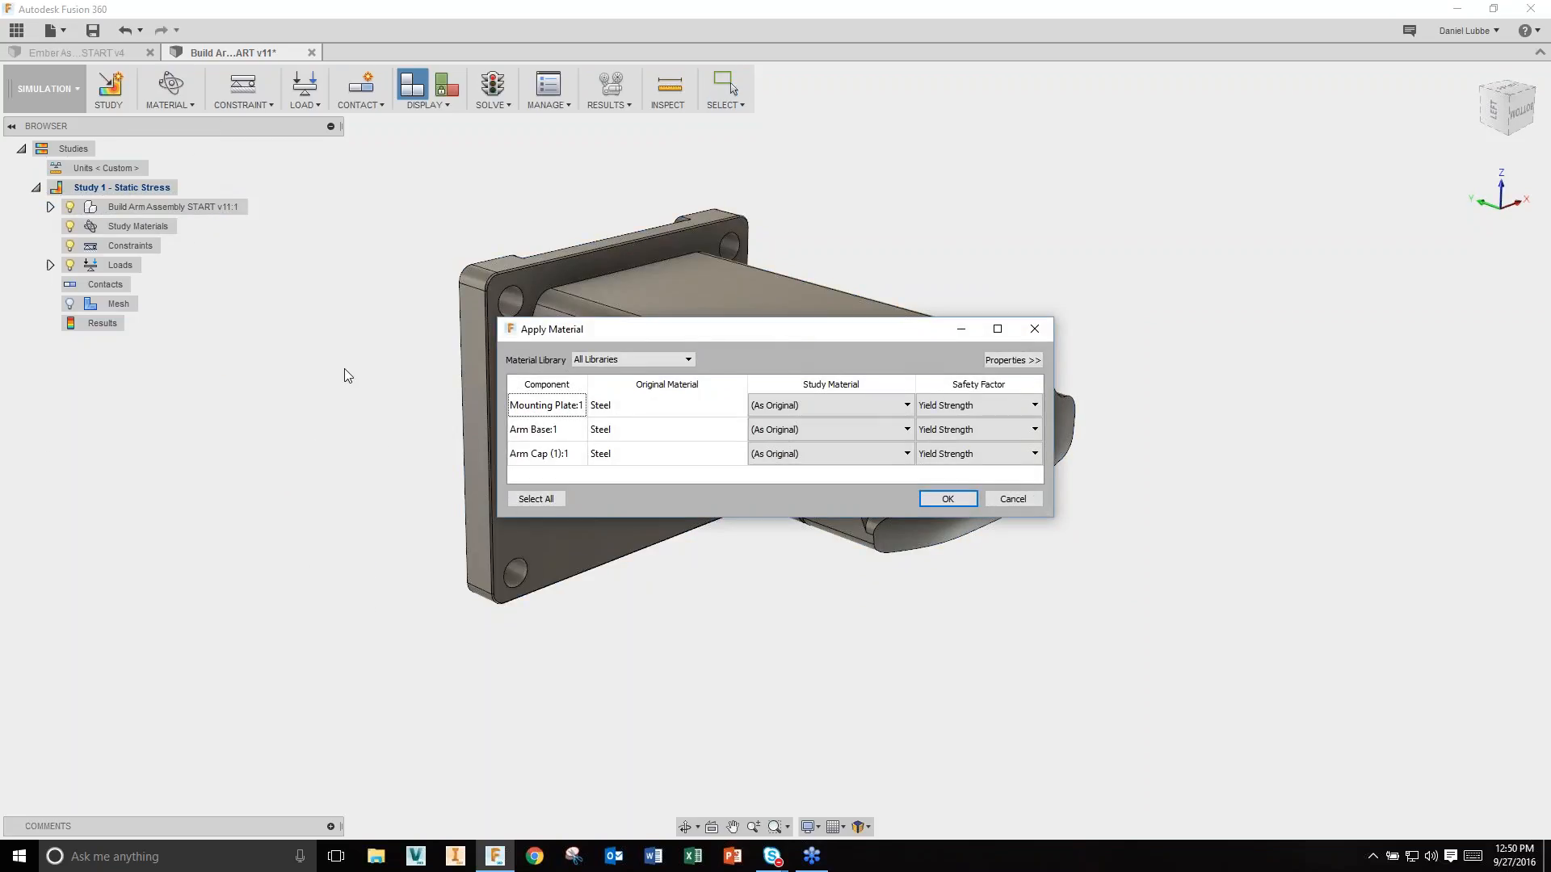
Step: Assign Aluminum 6061 as the study material for all three components
left_click(535, 499)
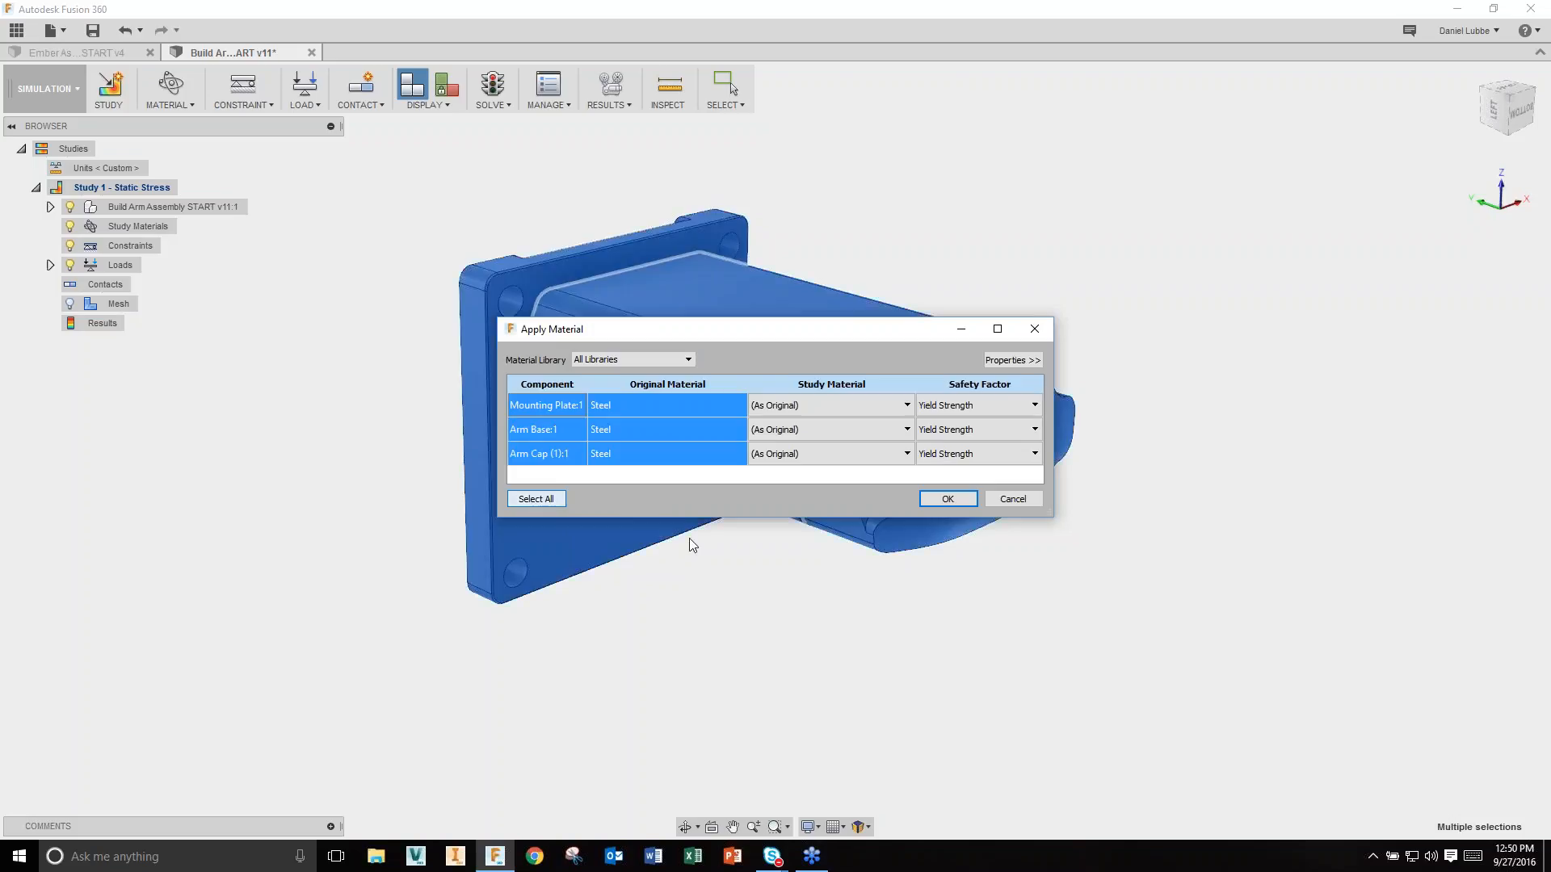
left_click(893, 406)
scroll(878, 523, "down", 5)
scroll(876, 527, "down", 6)
left_click(875, 523)
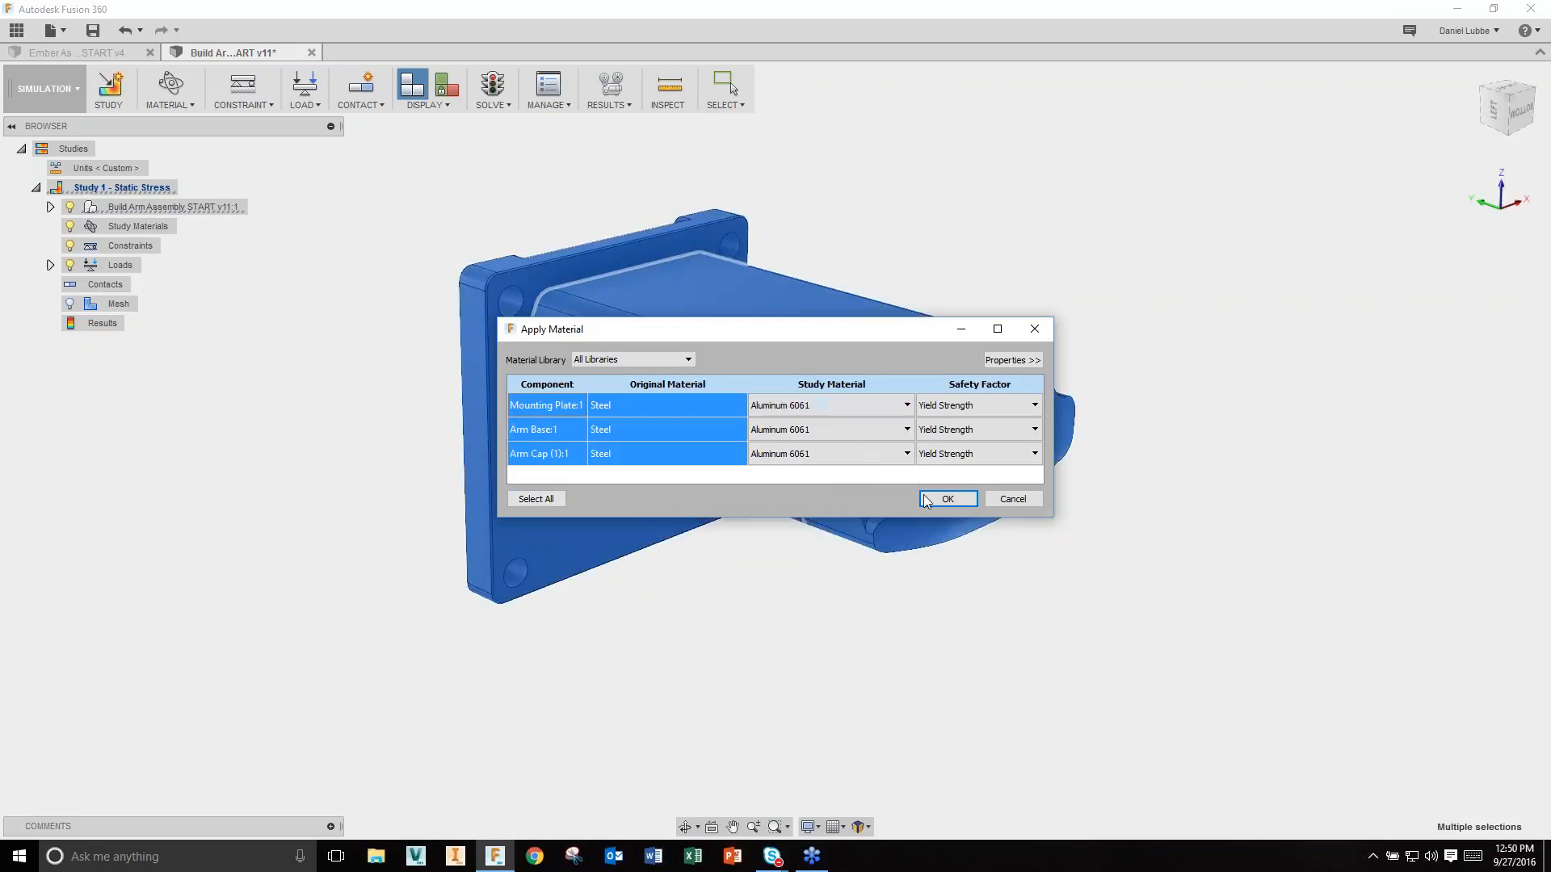
left_click(947, 499)
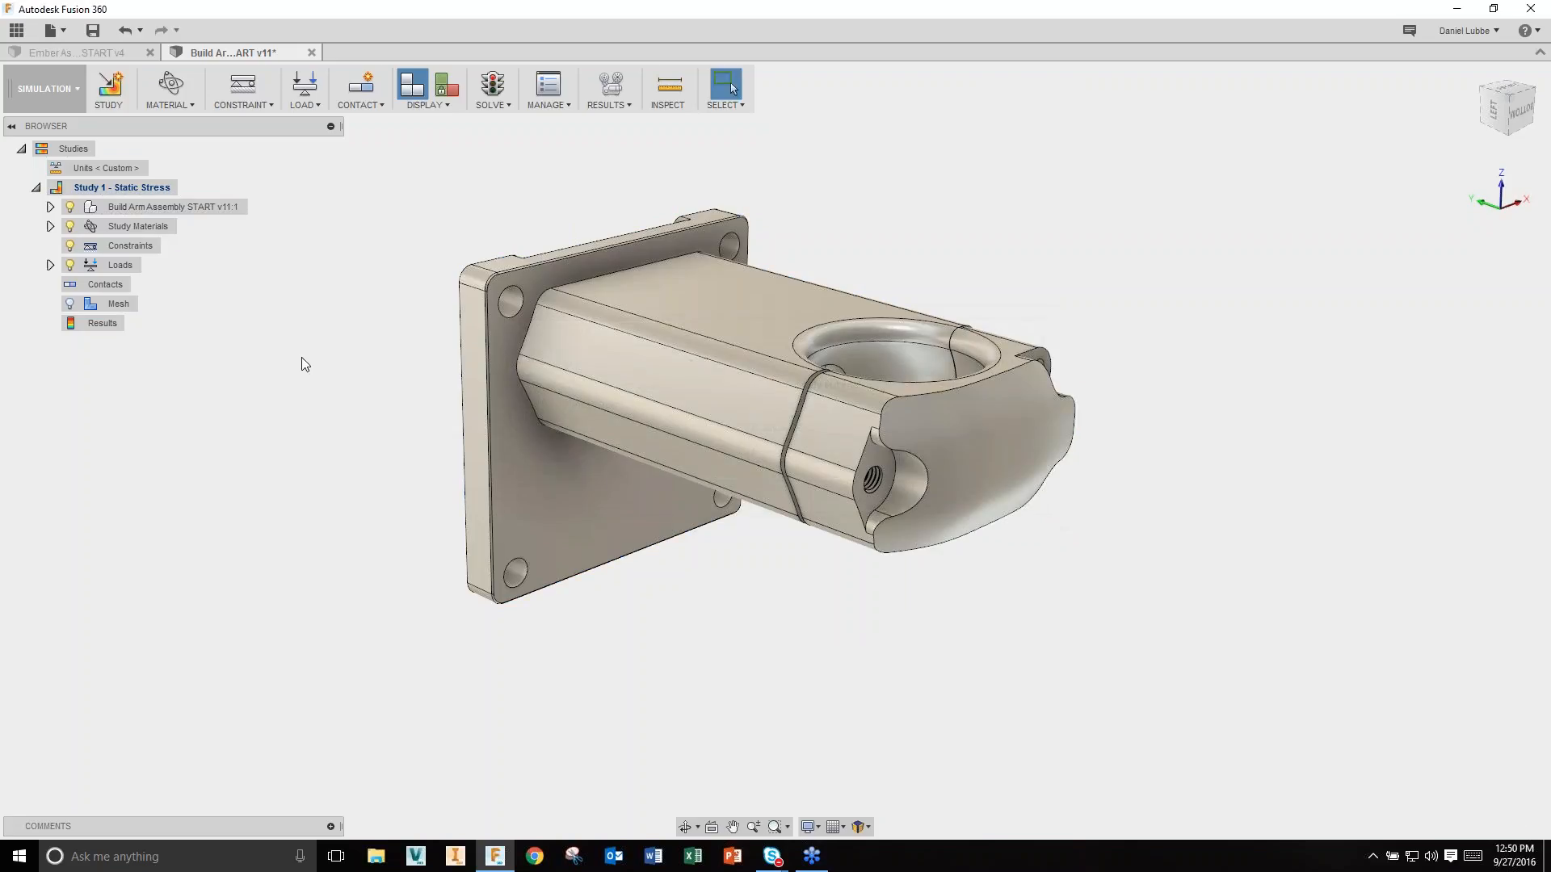
Step: Add a fixed constraint on the four mounting-flange bolt holes
left_click(240, 89)
scroll(518, 353, "up", 5)
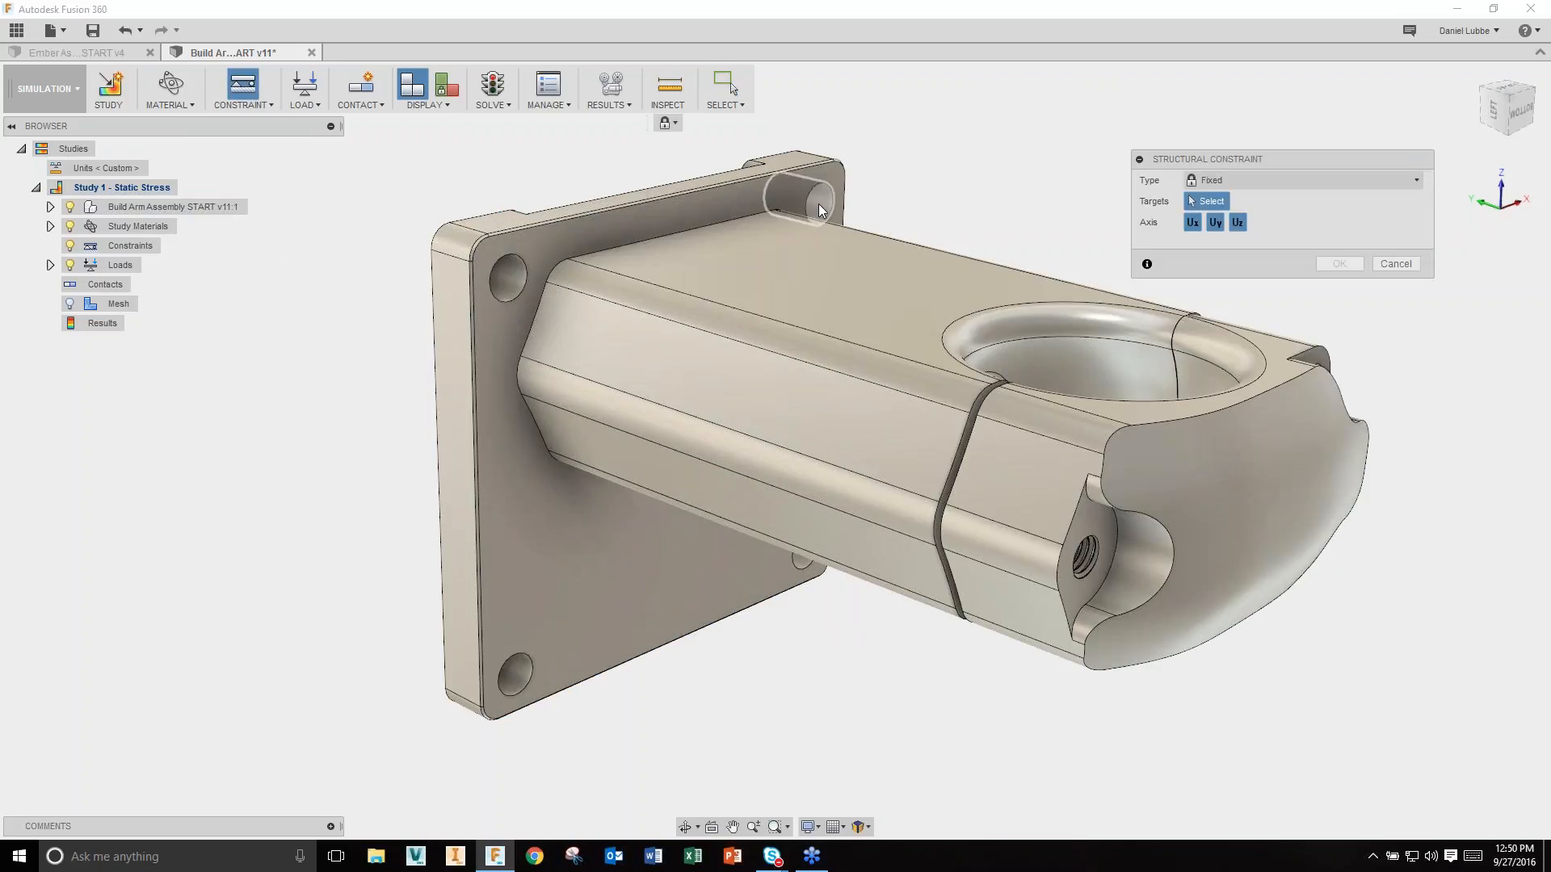
left_click(818, 208)
left_click(514, 279)
left_click(508, 672)
middle_click_drag(733, 601, 823, 580, "shift")
left_click(824, 578)
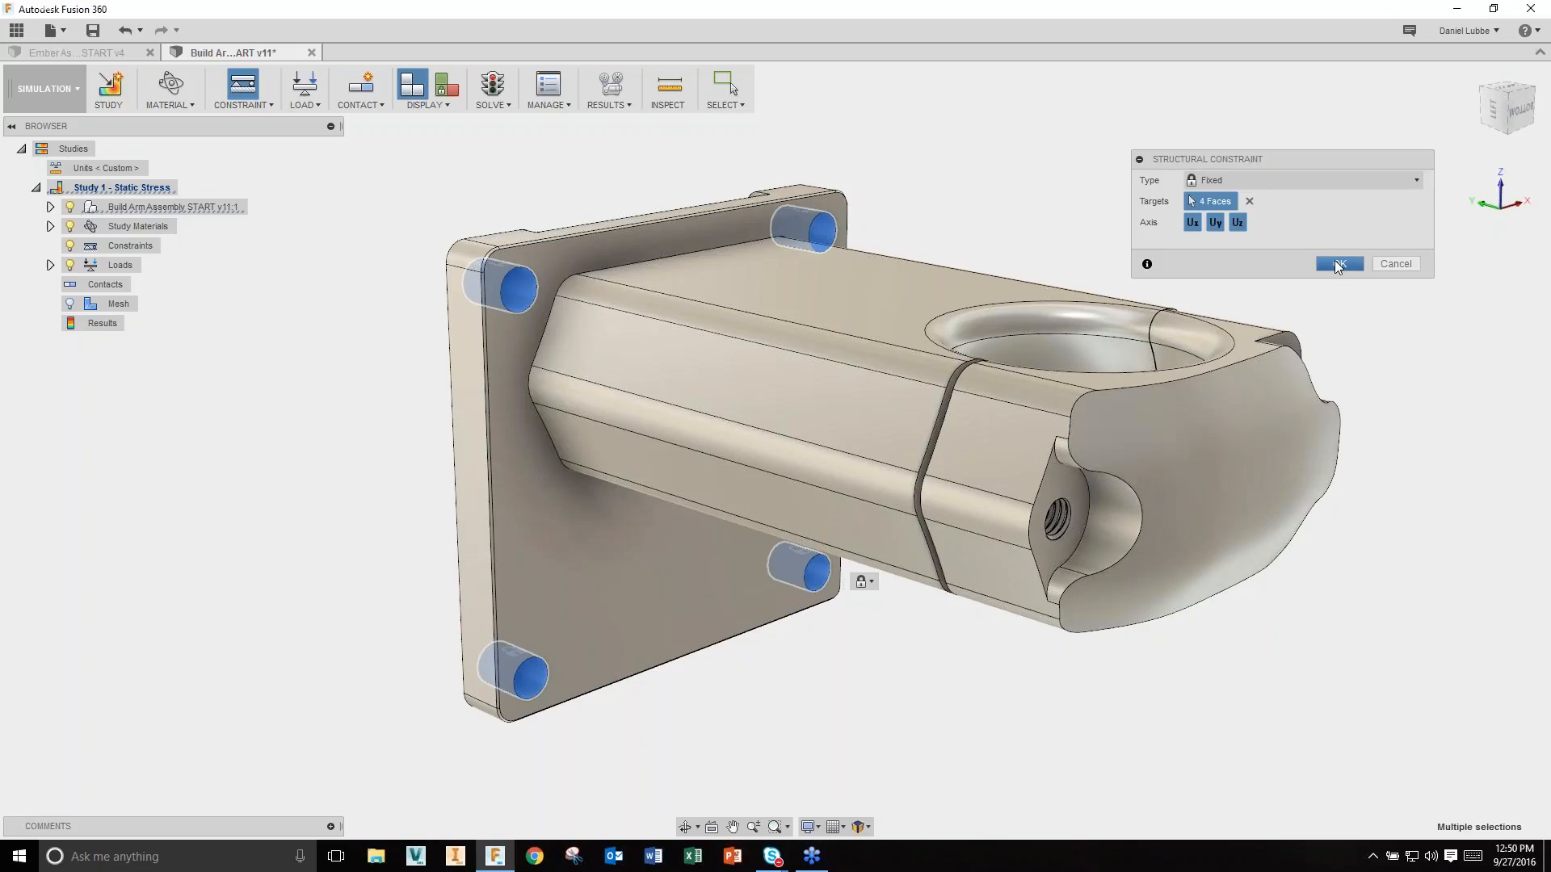
left_click(1337, 265)
Step: Start a structural force load on the two faces of the cup on top
left_click(309, 84)
middle_click_drag(352, 166, 1145, 386, "shift")
left_click(1013, 468)
left_click(1073, 355)
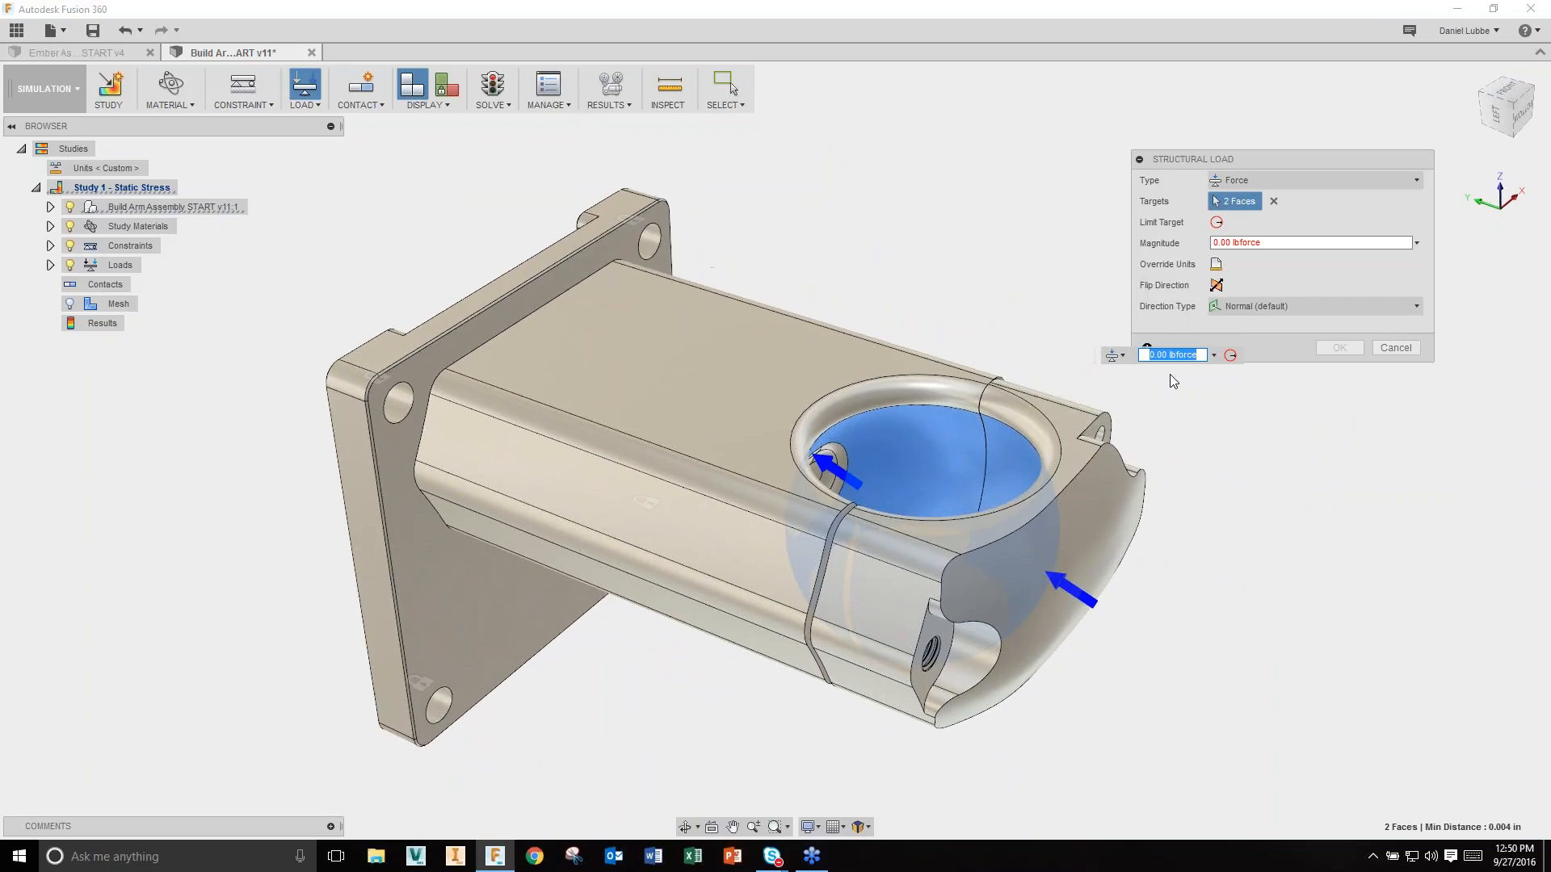
Step: Define the force by vectors with Fy 0 and Fz -100 lbforce, and apply it
left_click(1301, 311)
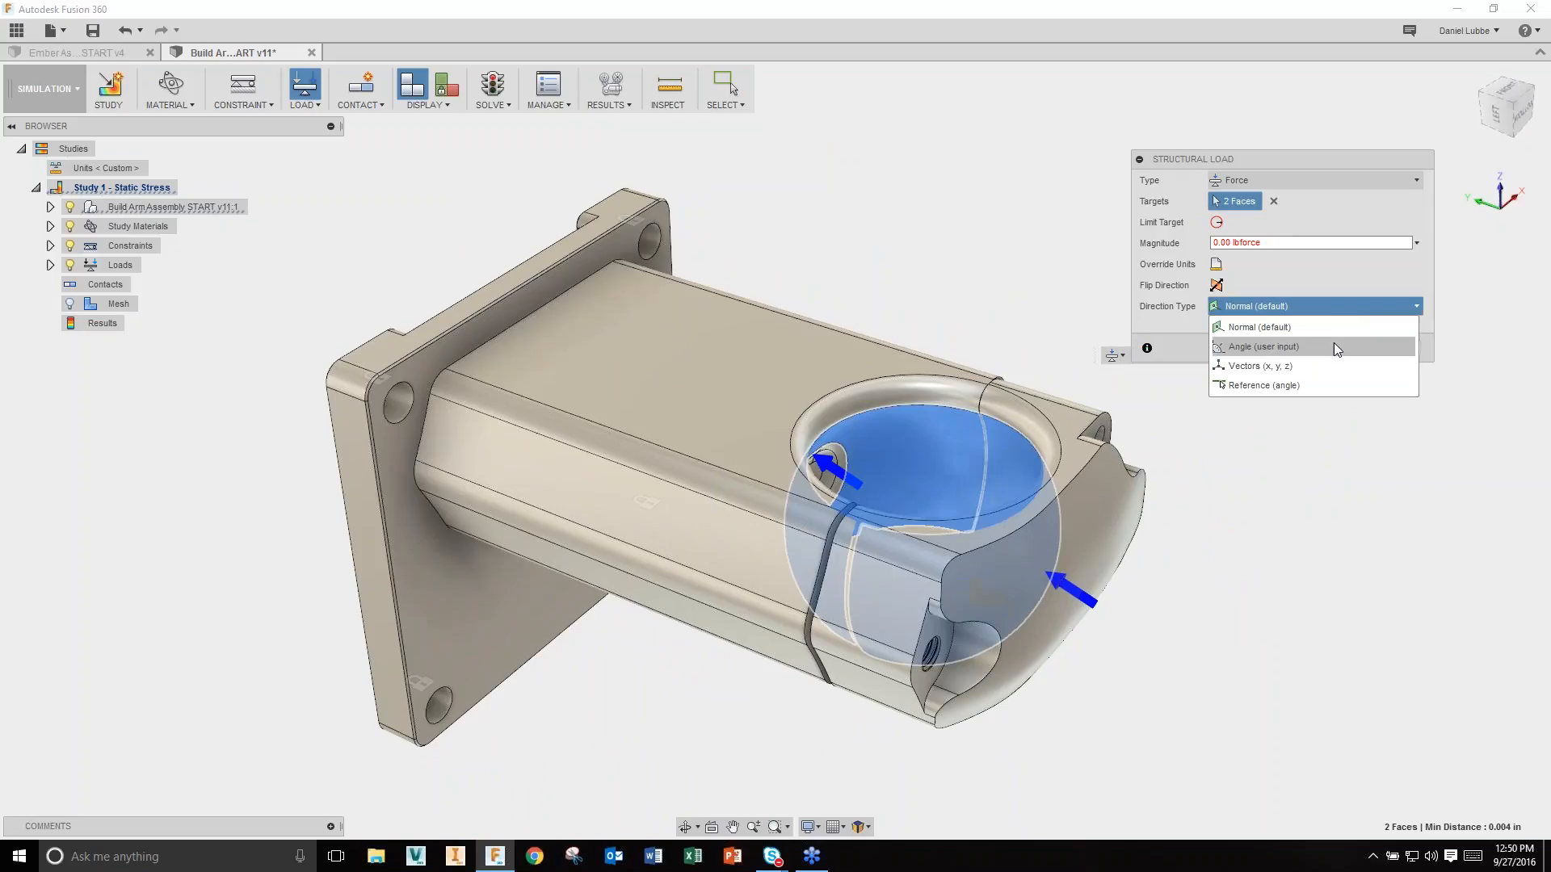
left_click(1320, 366)
left_click_drag(1291, 356, 1230, 355)
type("0")
key("Tab")
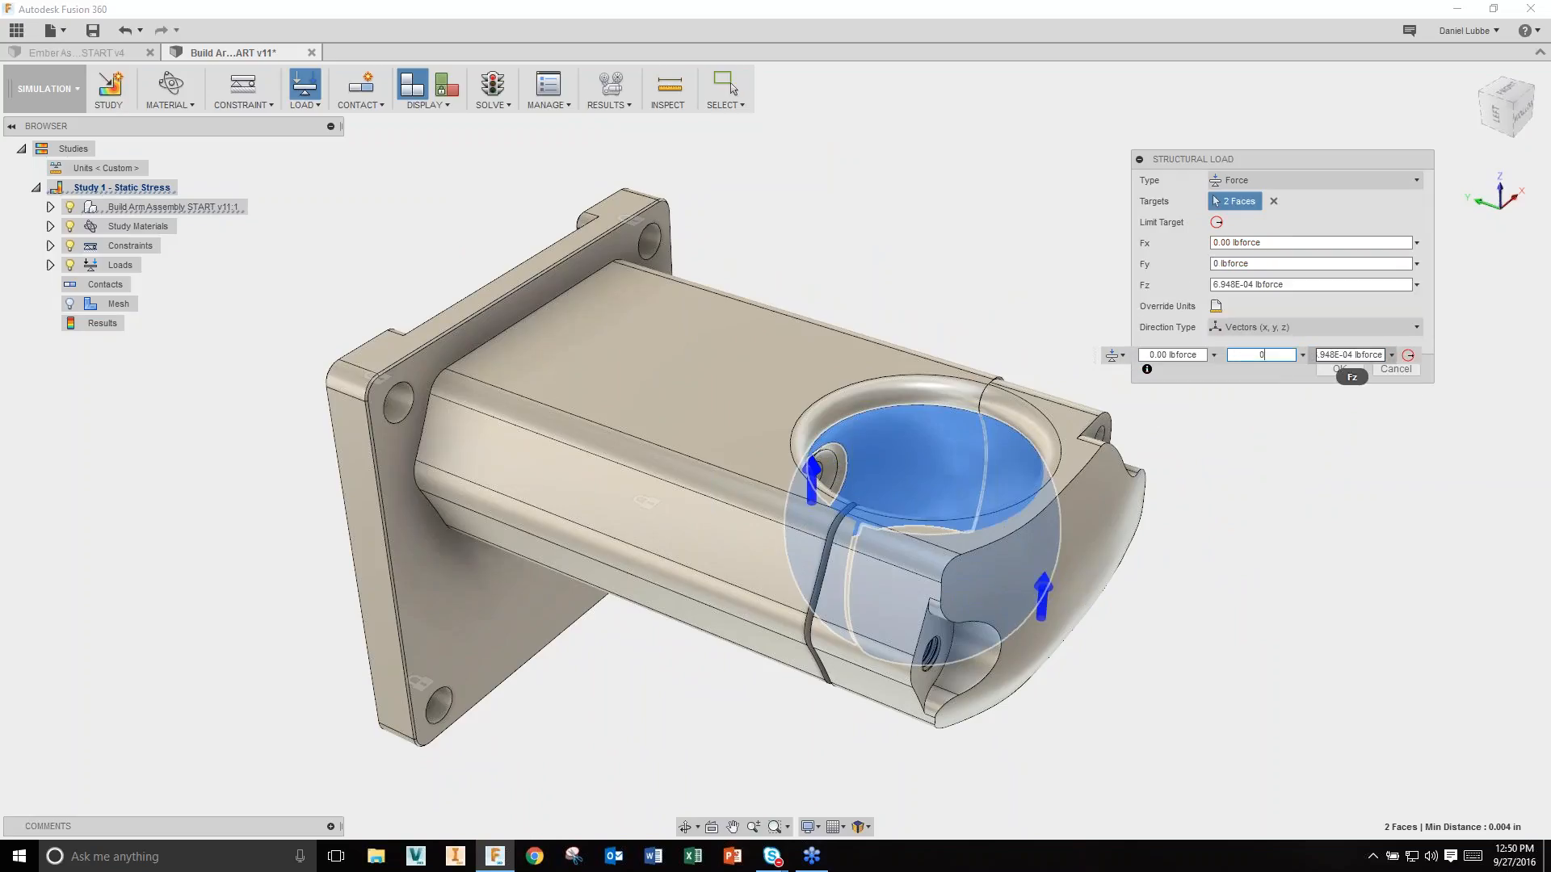
type("-100")
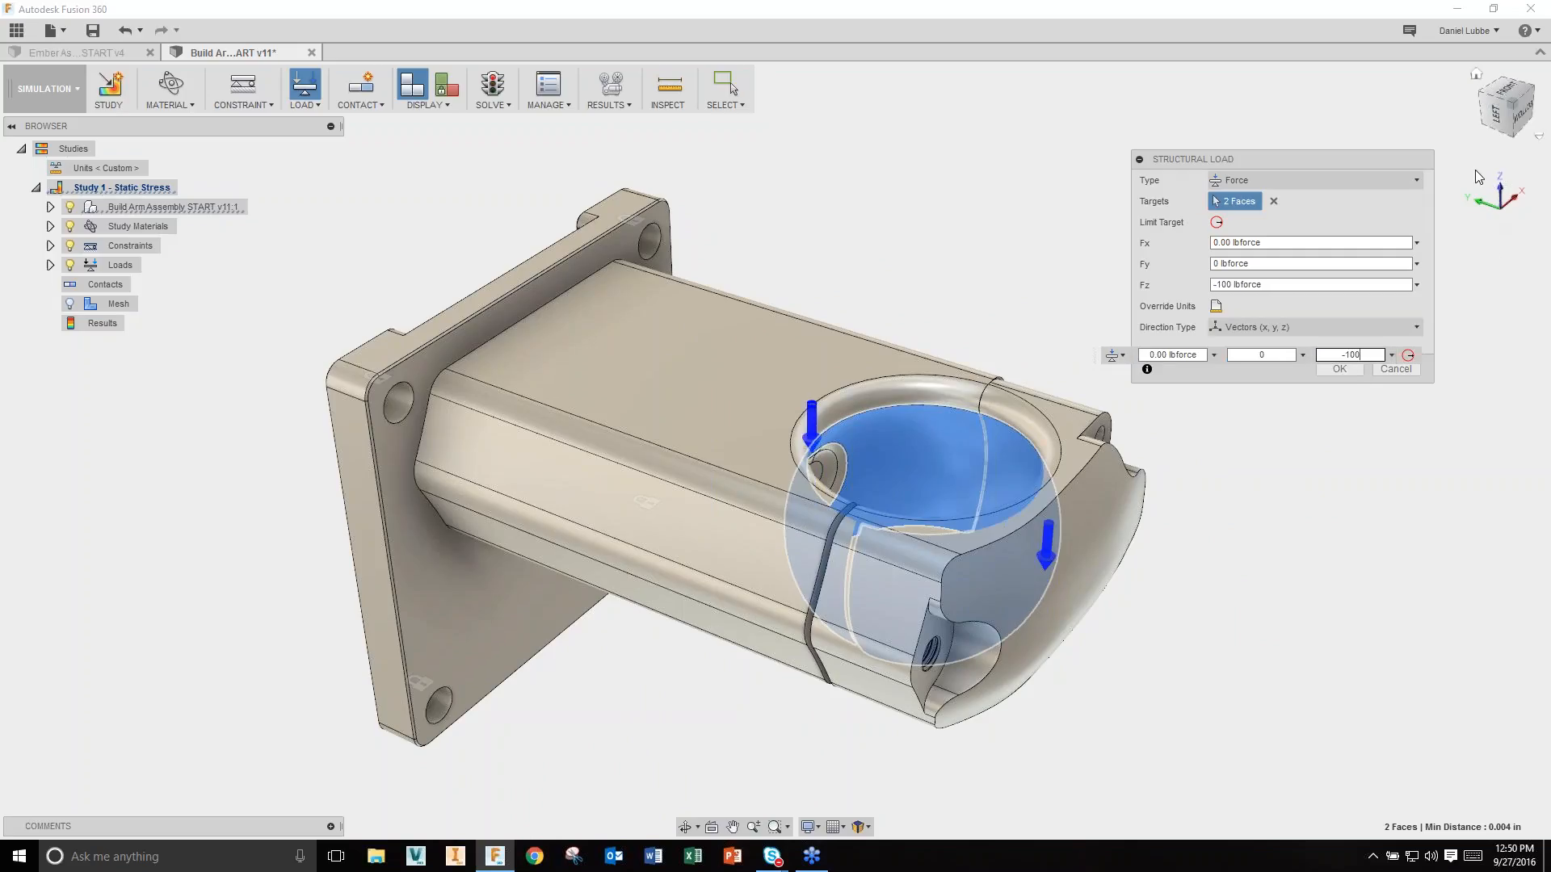
left_click(1334, 370)
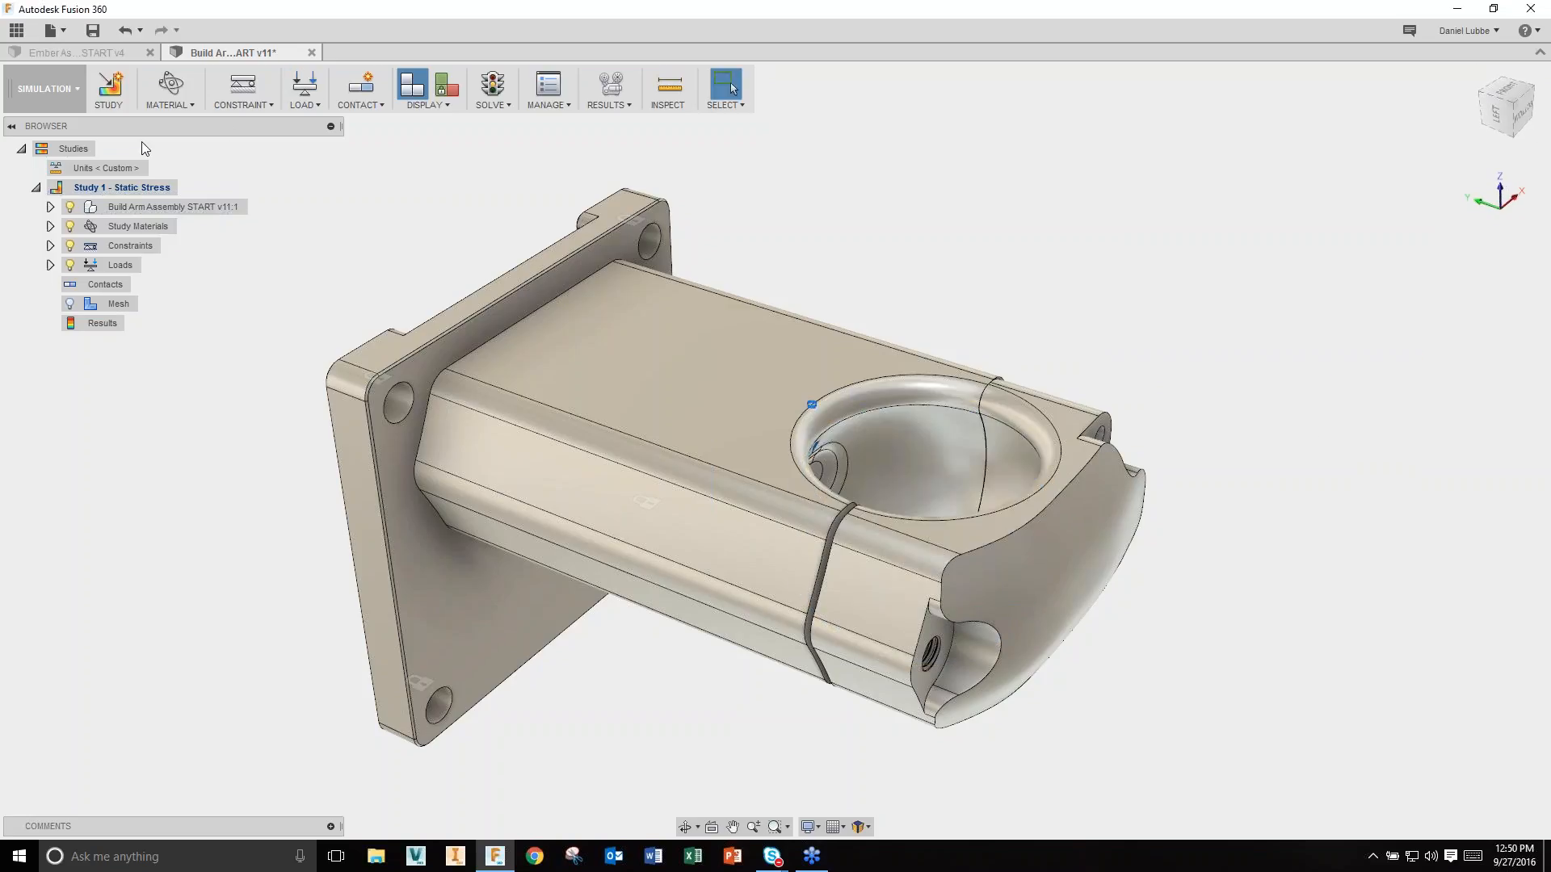
Step: Show degrees of freedom, with the mounting plate fully fixed and the arm parts free, and list contact types
left_click(446, 84)
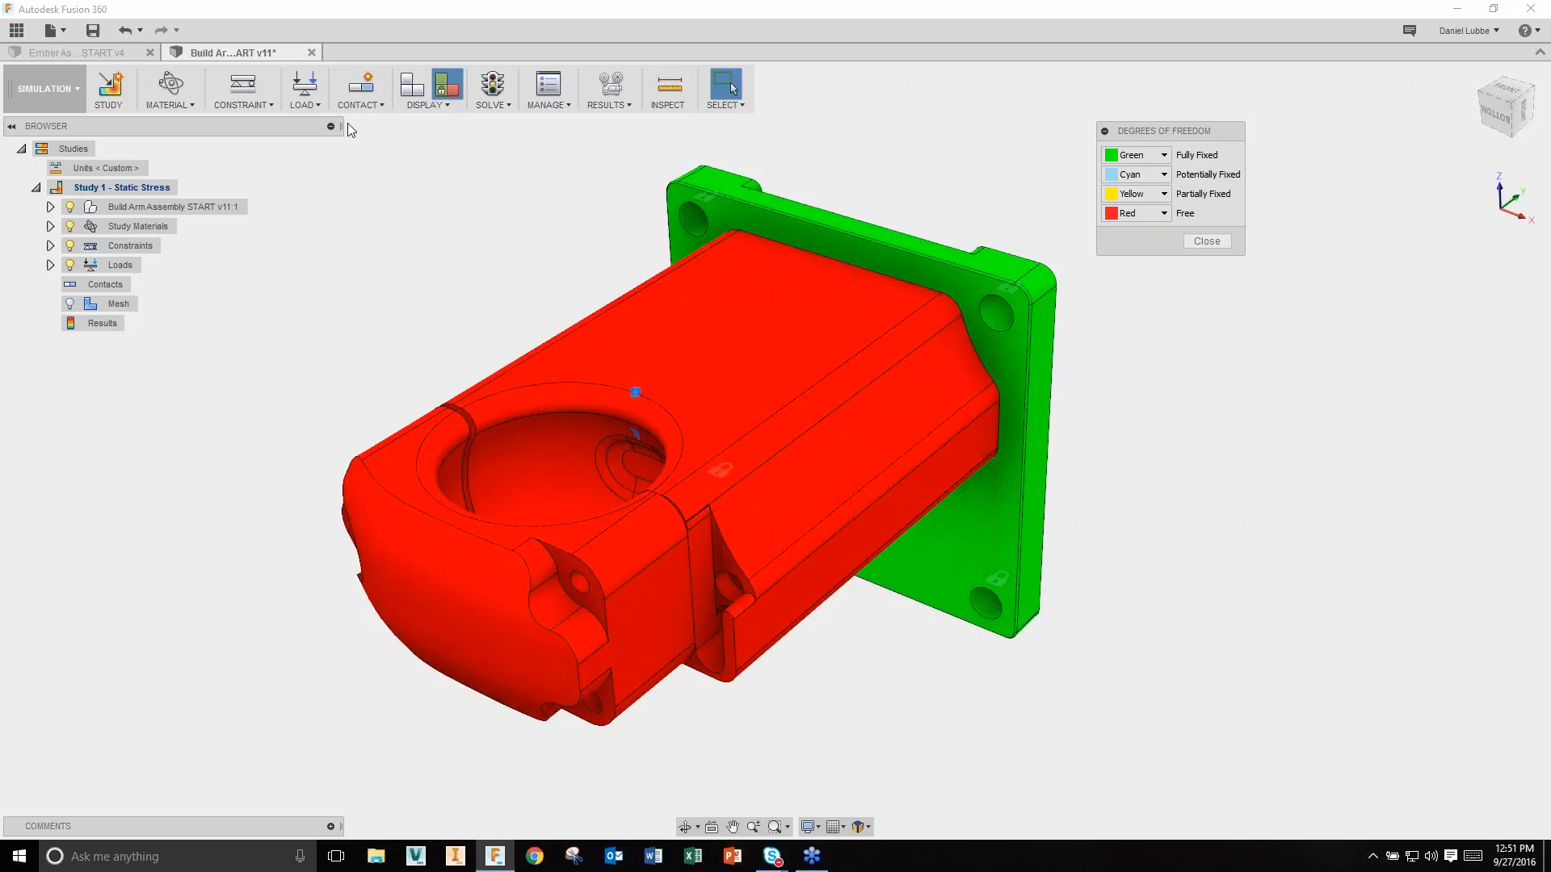
left_click(361, 106)
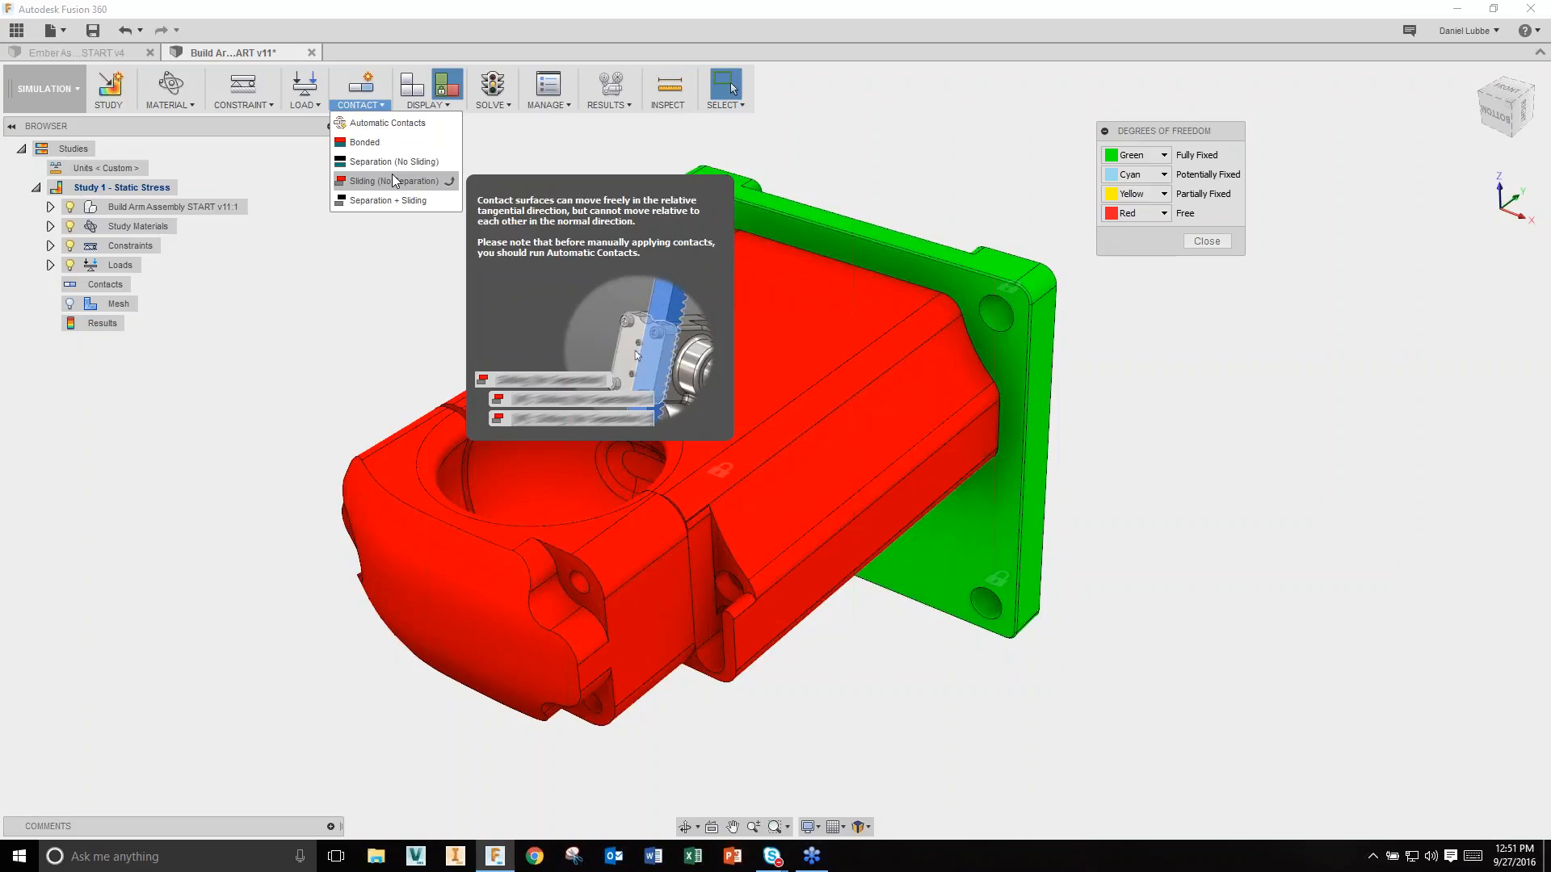
Step: Generate automatic contacts, review Bonded1 (base–cap) and Bonded2 (plate–base), and close the degrees-of-freedom panel
left_click(390, 123)
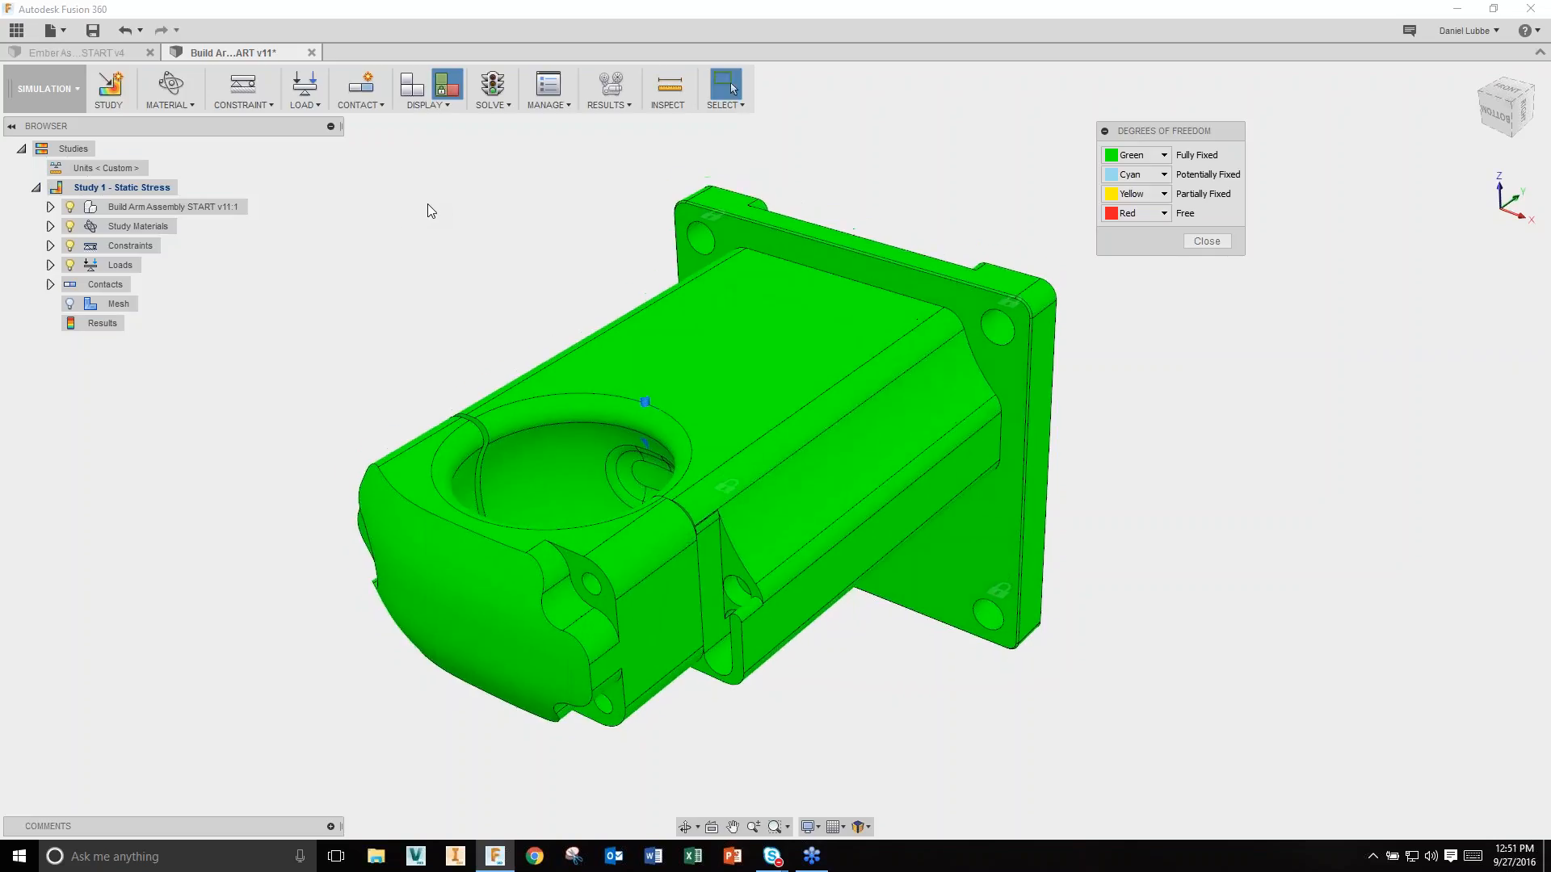
left_click(50, 284)
left_click(147, 305)
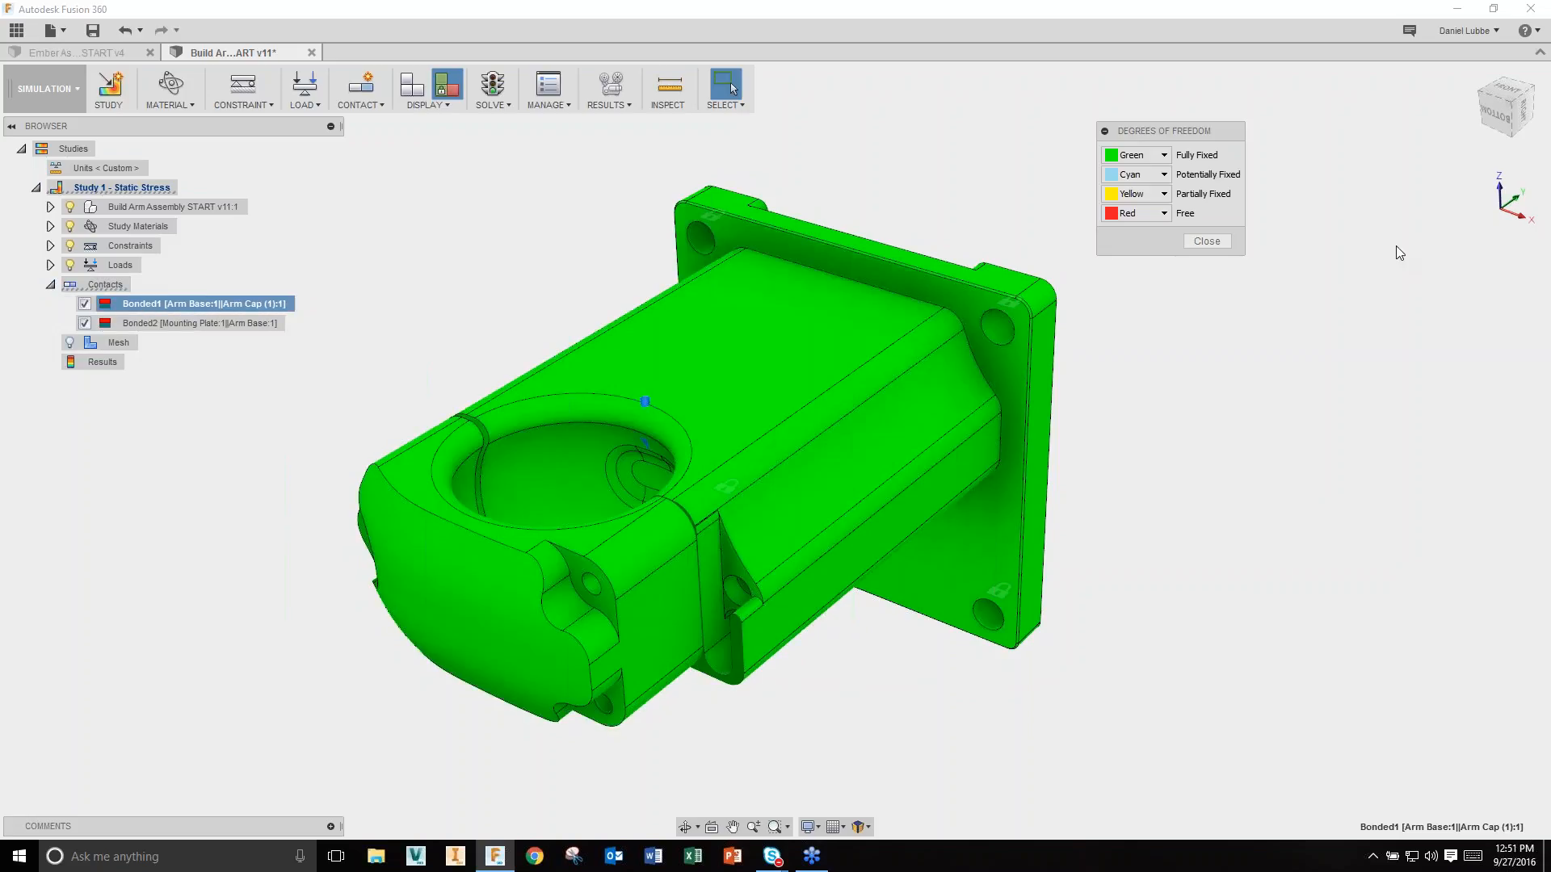
left_click(1207, 241)
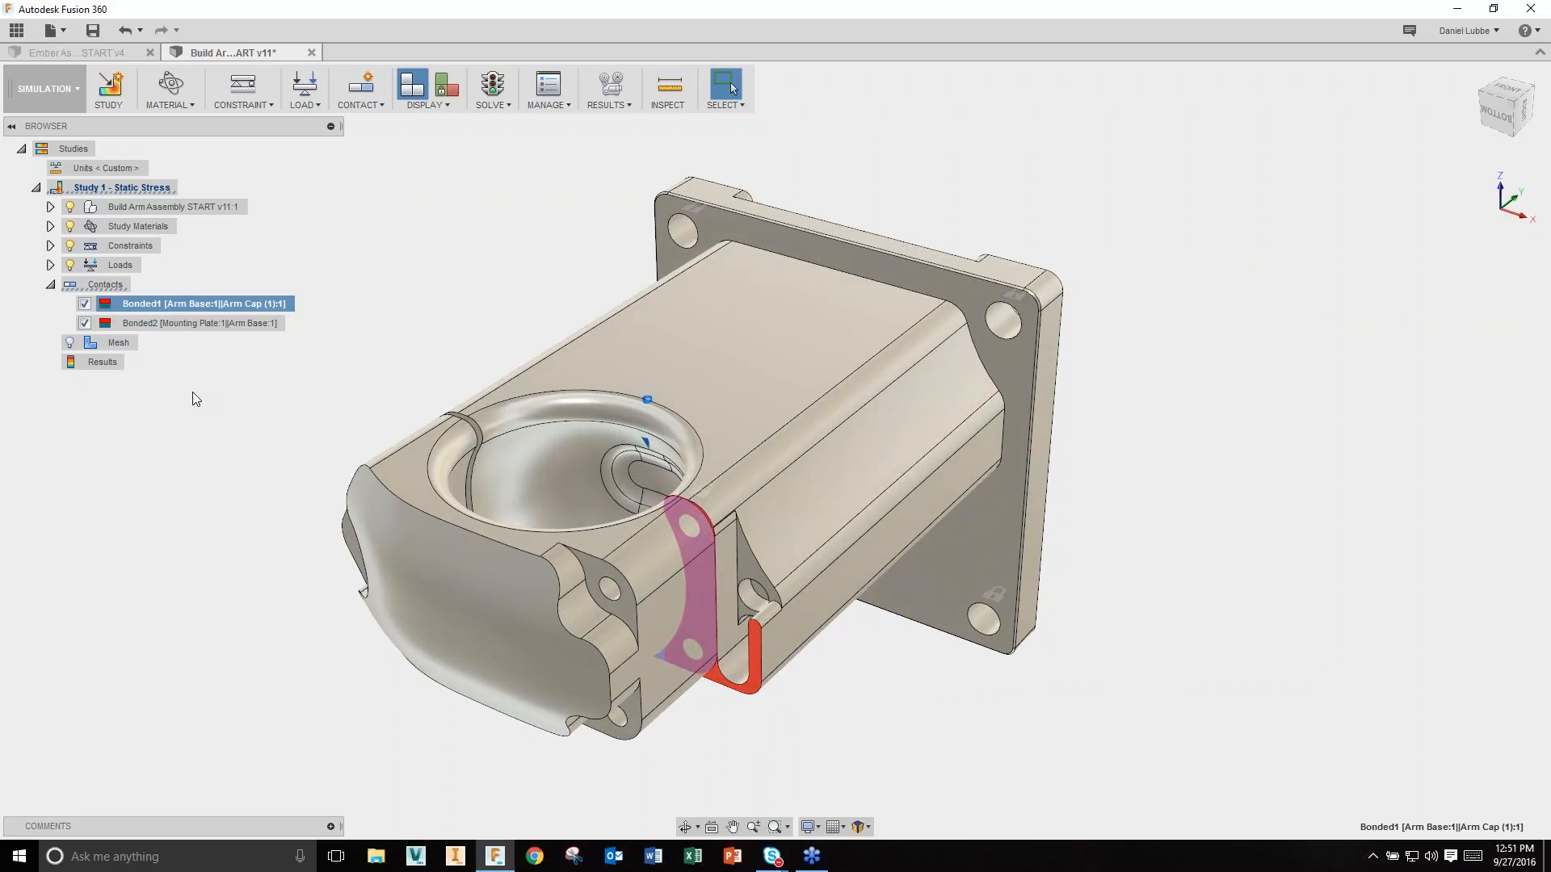
left_click(149, 324)
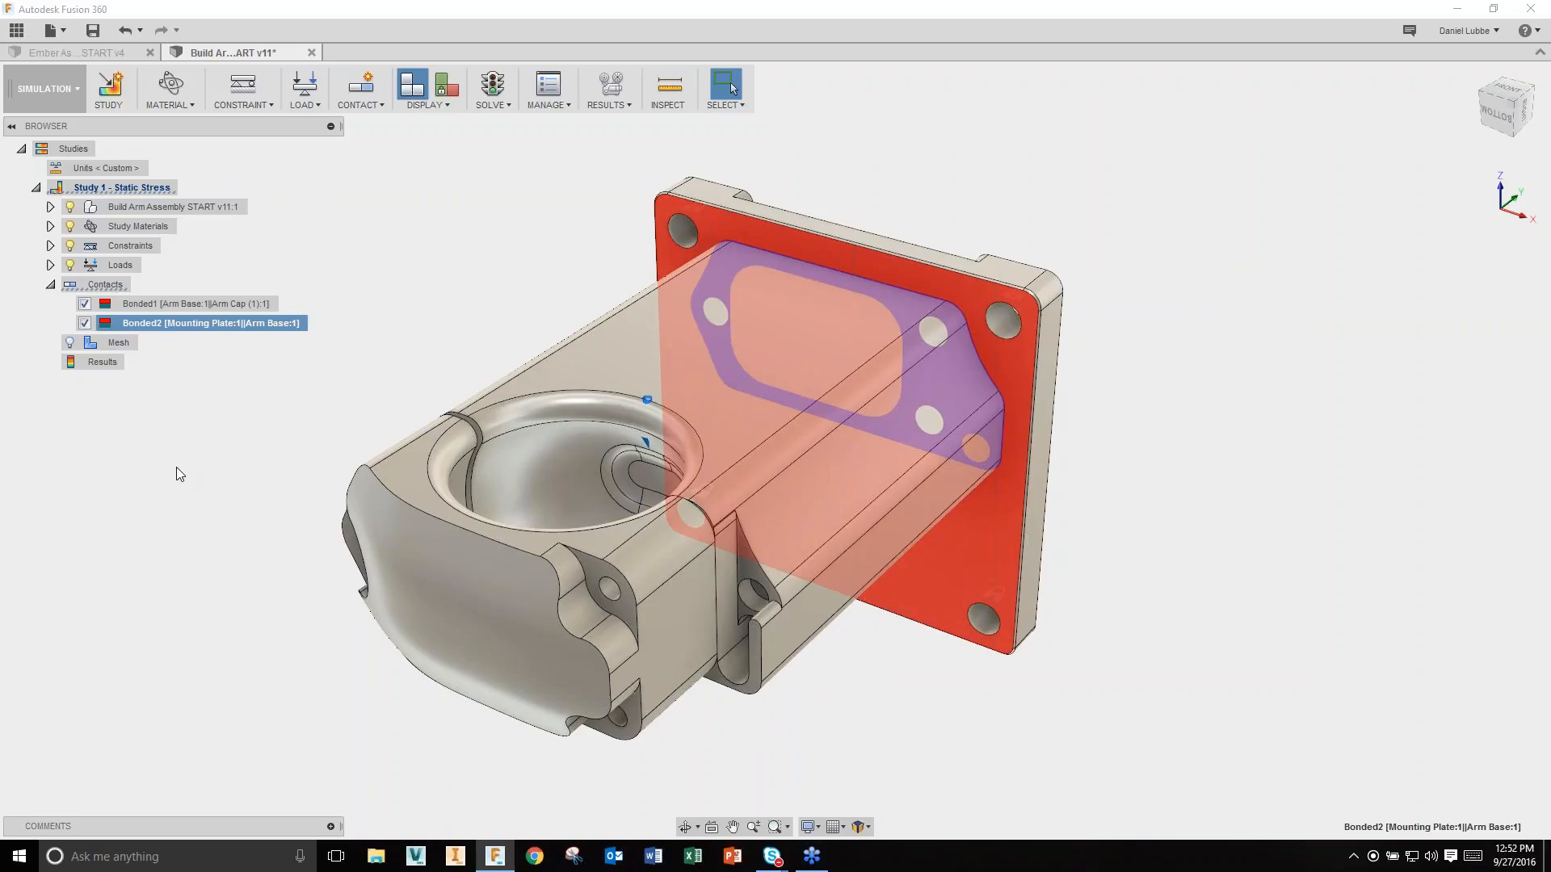
key("Escape")
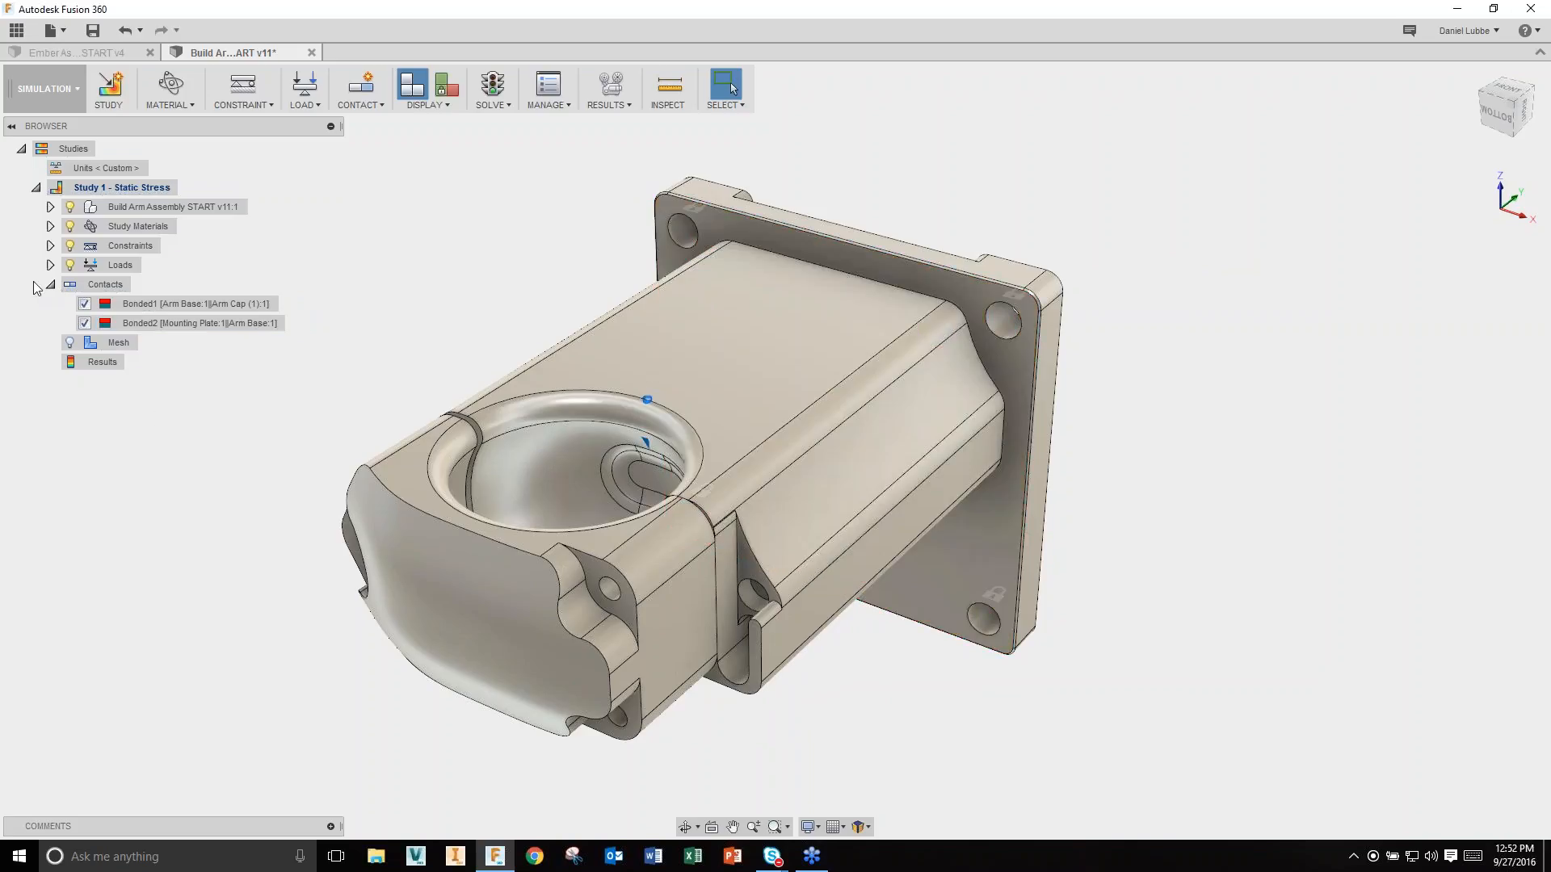
left_click(49, 284)
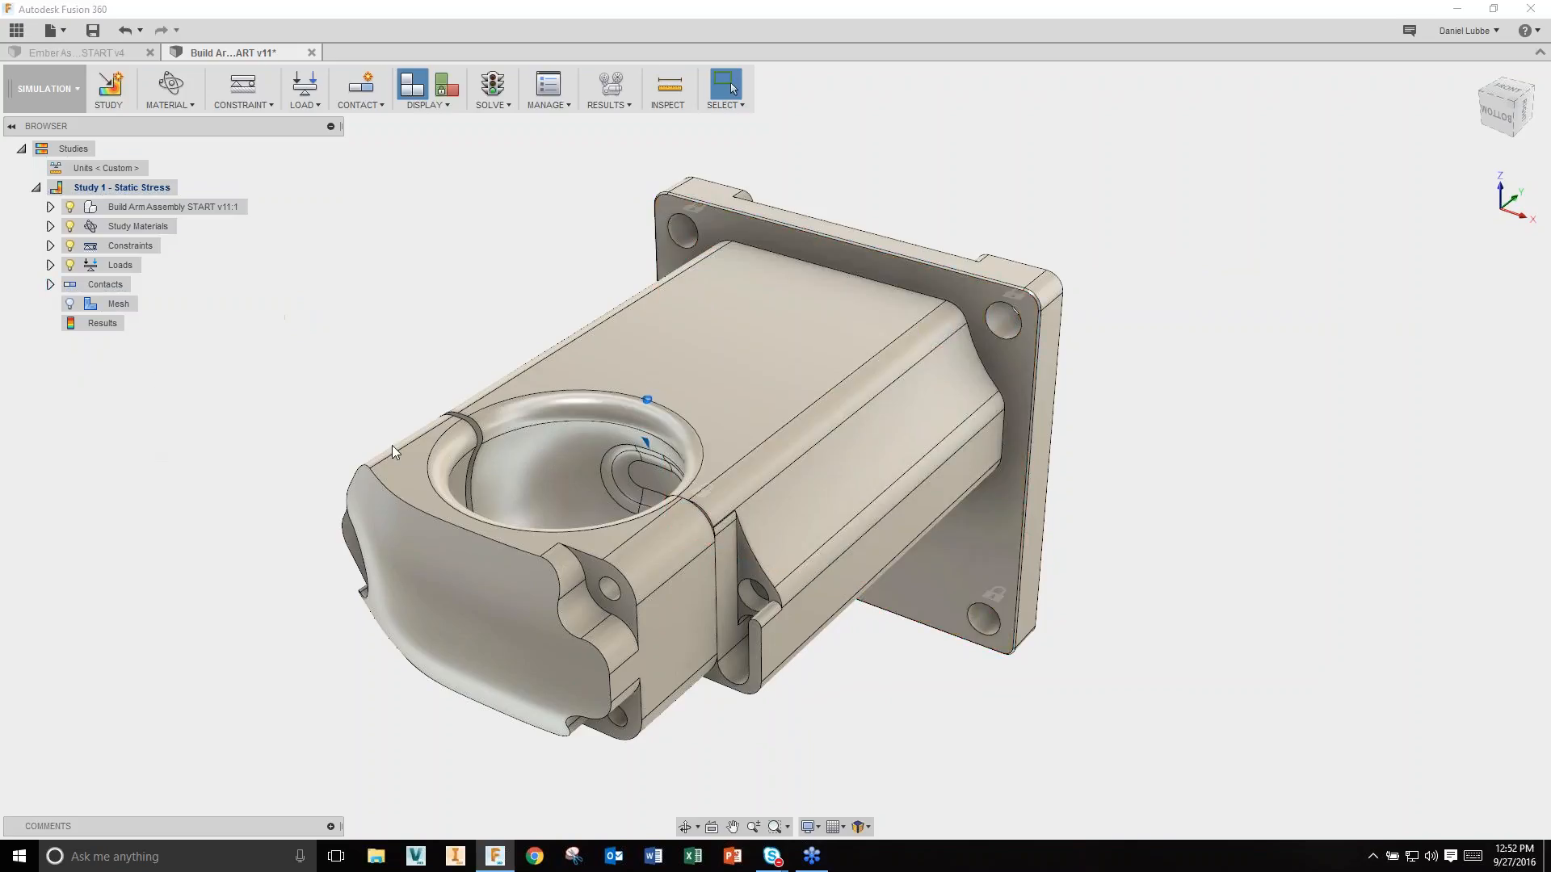
Step: Solve Study 1 and switch the results legend from Safety Factor to Von Mises stress (2–4681 psi)
left_click(494, 85)
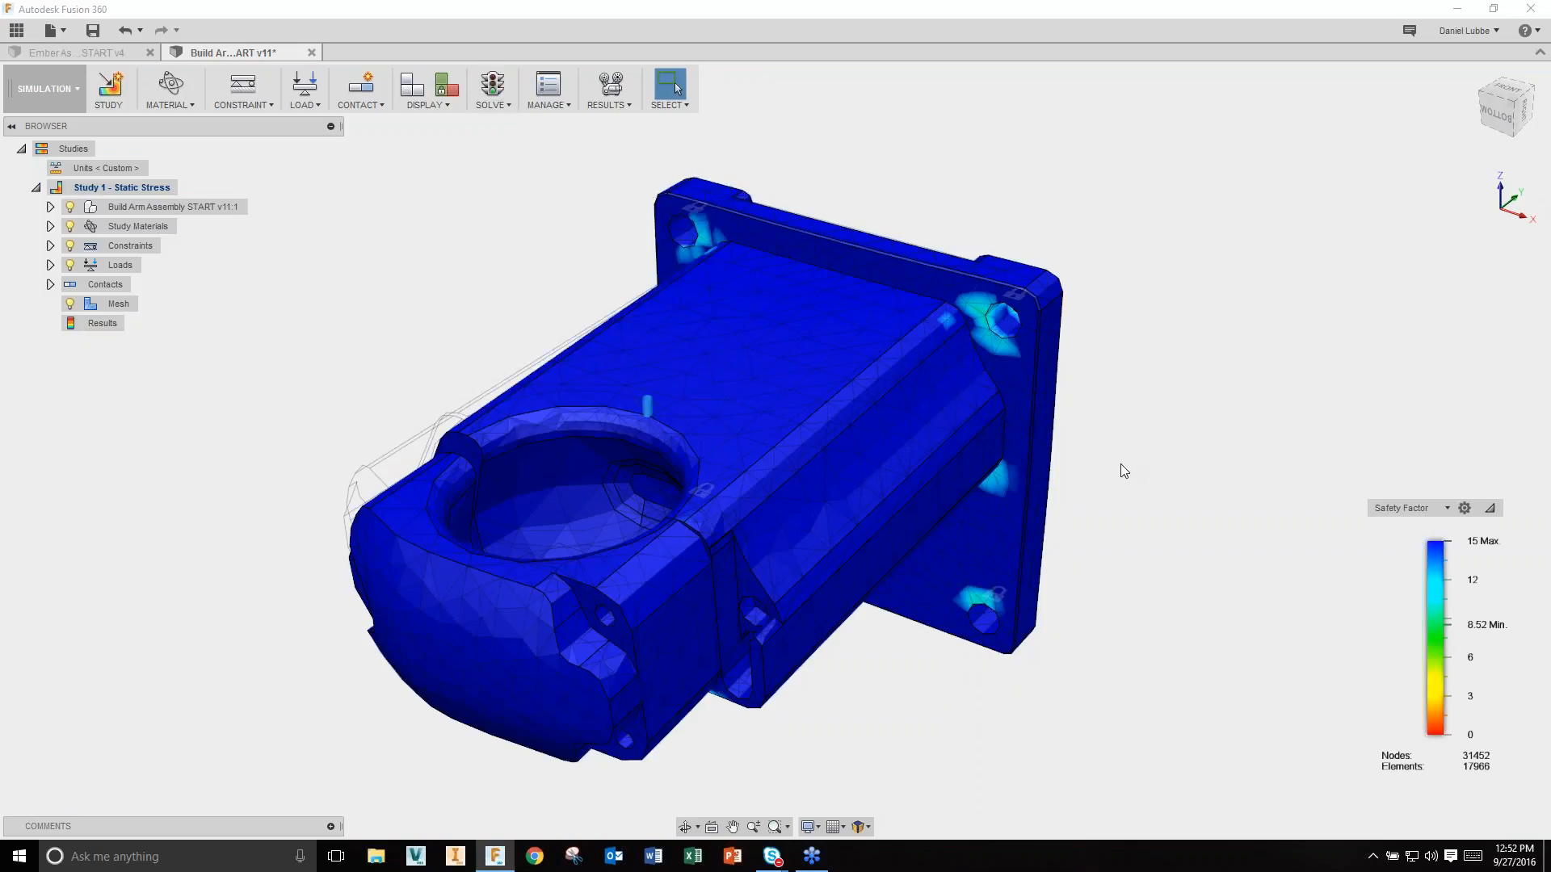
middle_click_drag(1151, 564, 1128, 535)
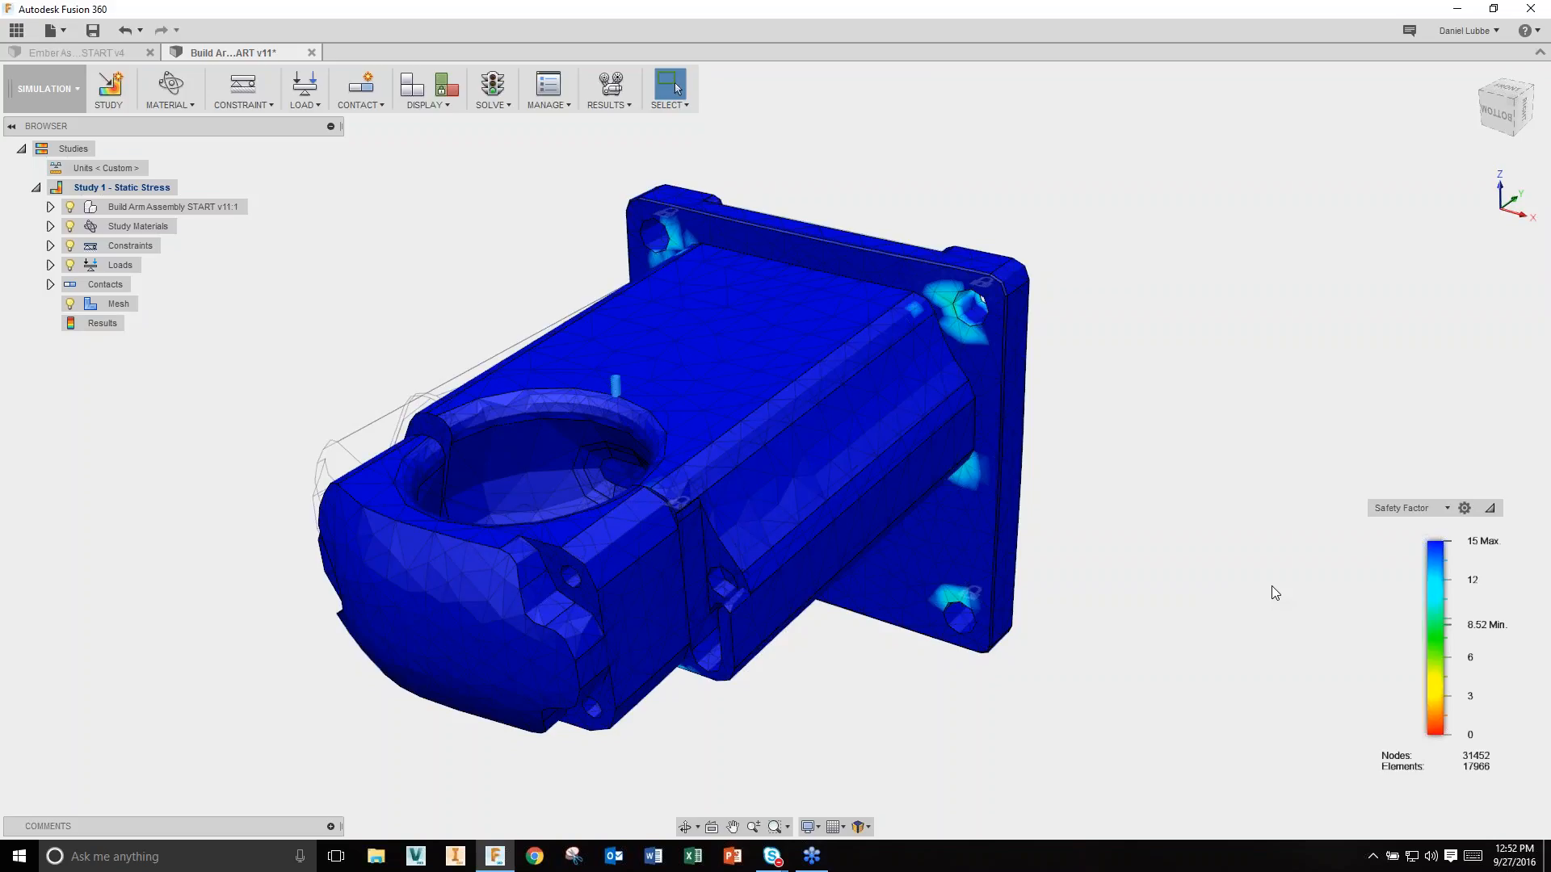
left_click(1445, 507)
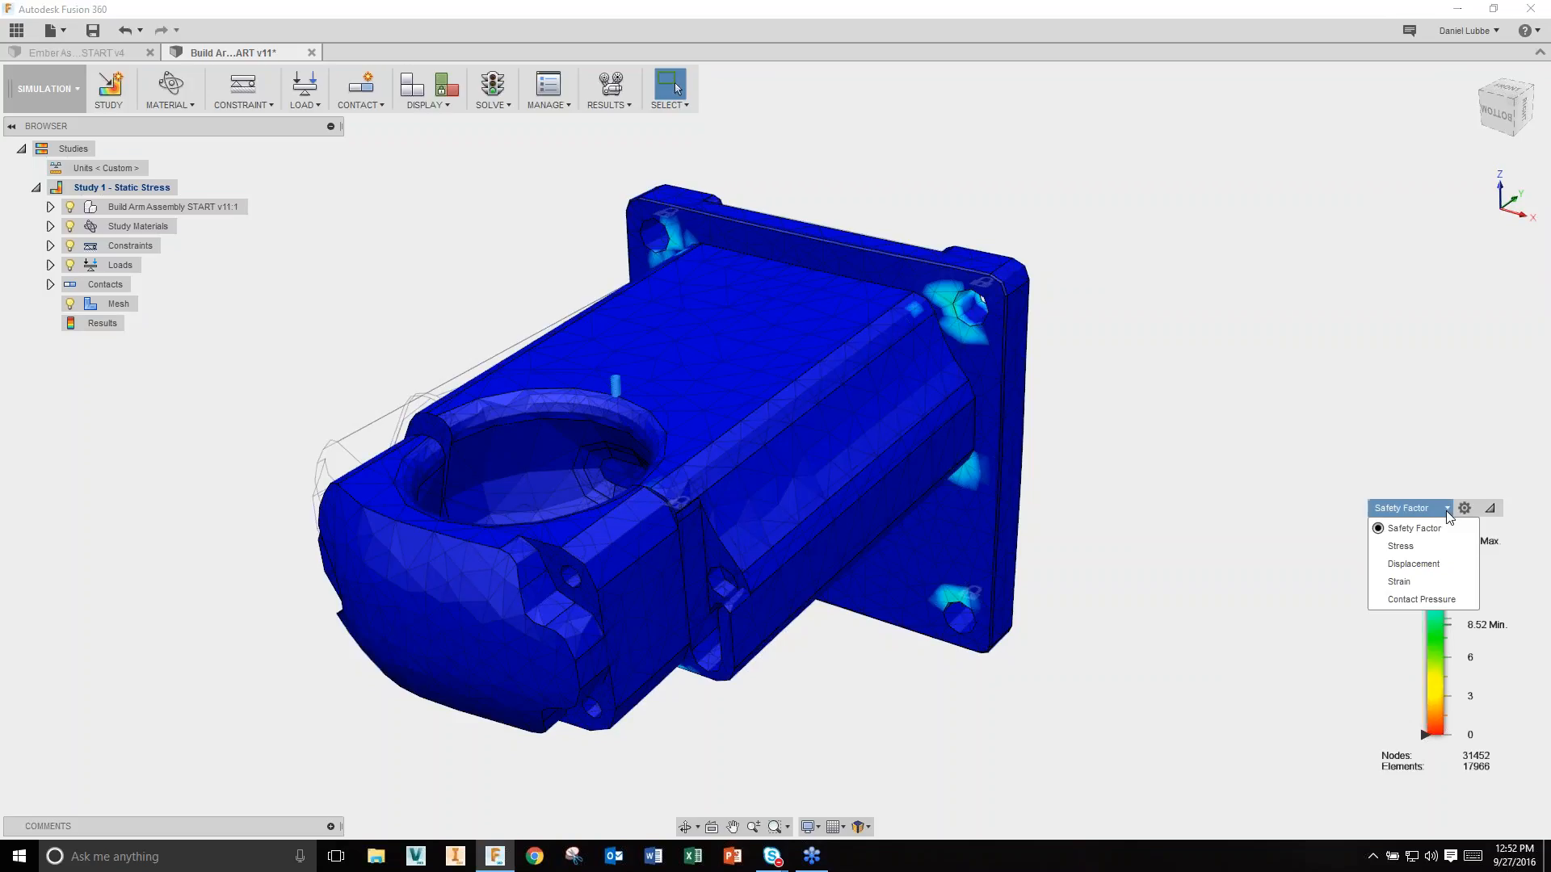
left_click(1405, 547)
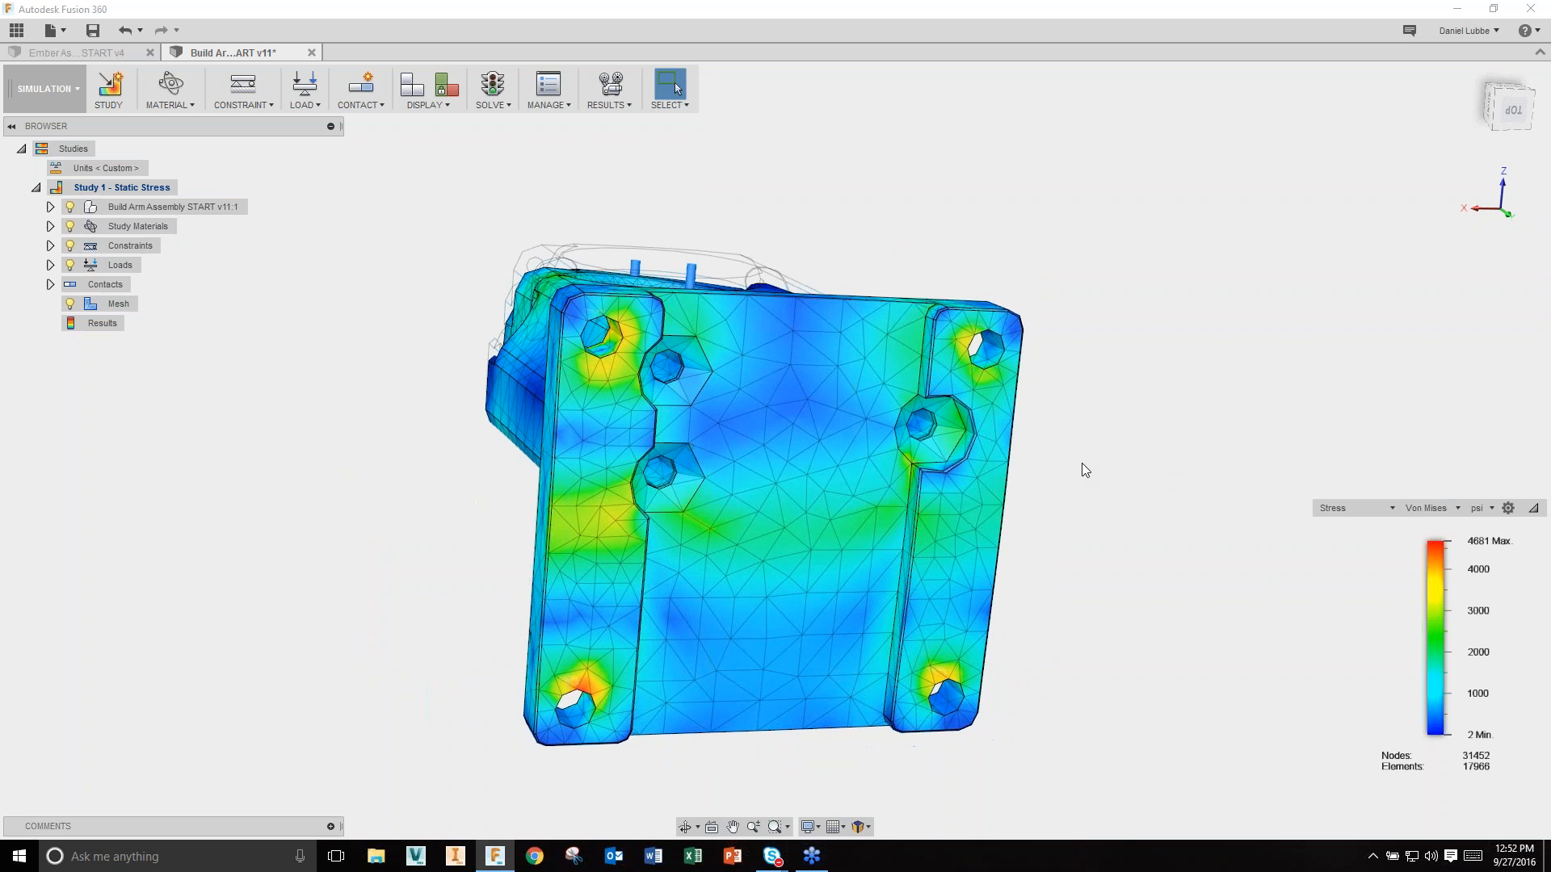
Step: Cancel the results animation and label the plot's 1.961 psi minimum and 4681 psi maximum stress
left_click(611, 84)
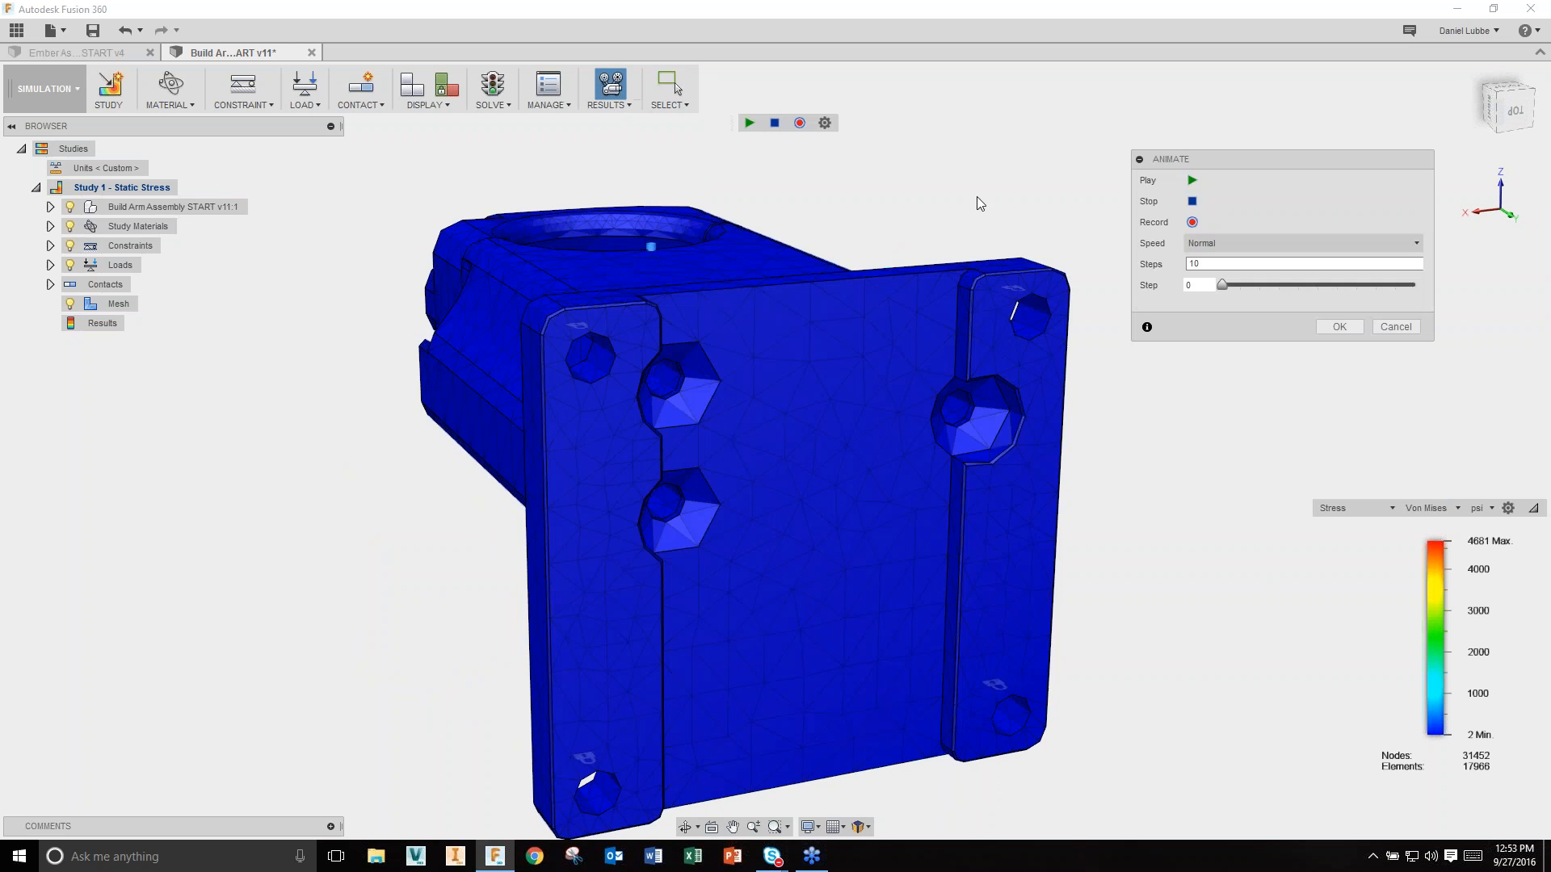
left_click(1384, 327)
left_click(590, 108)
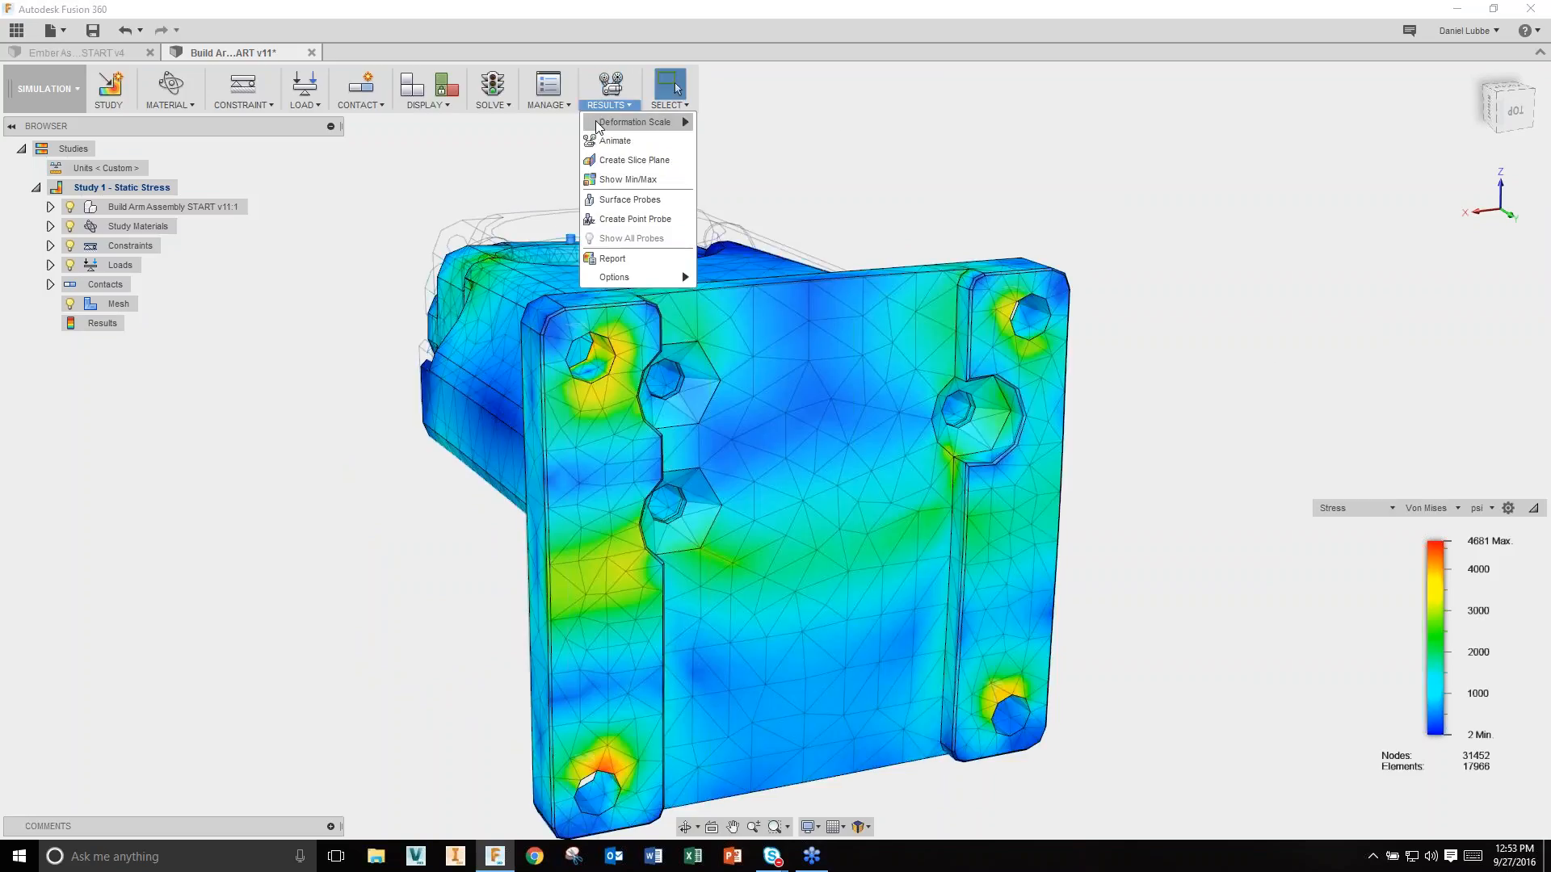
left_click(638, 186)
scroll(895, 487, "up", 3)
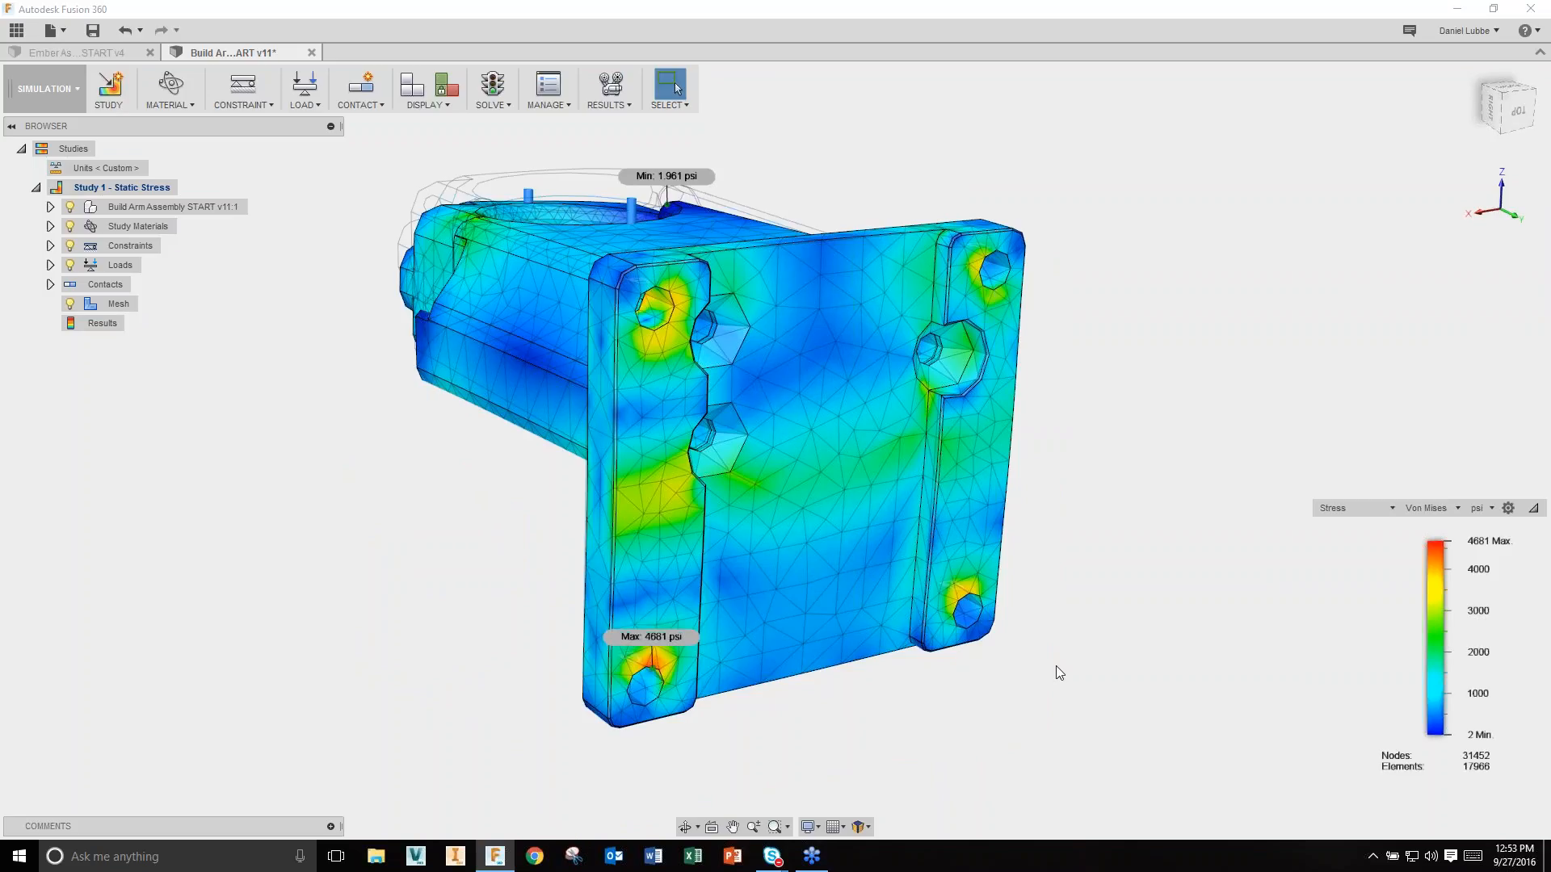
middle_click_drag(1207, 680, 1211, 680, "shift")
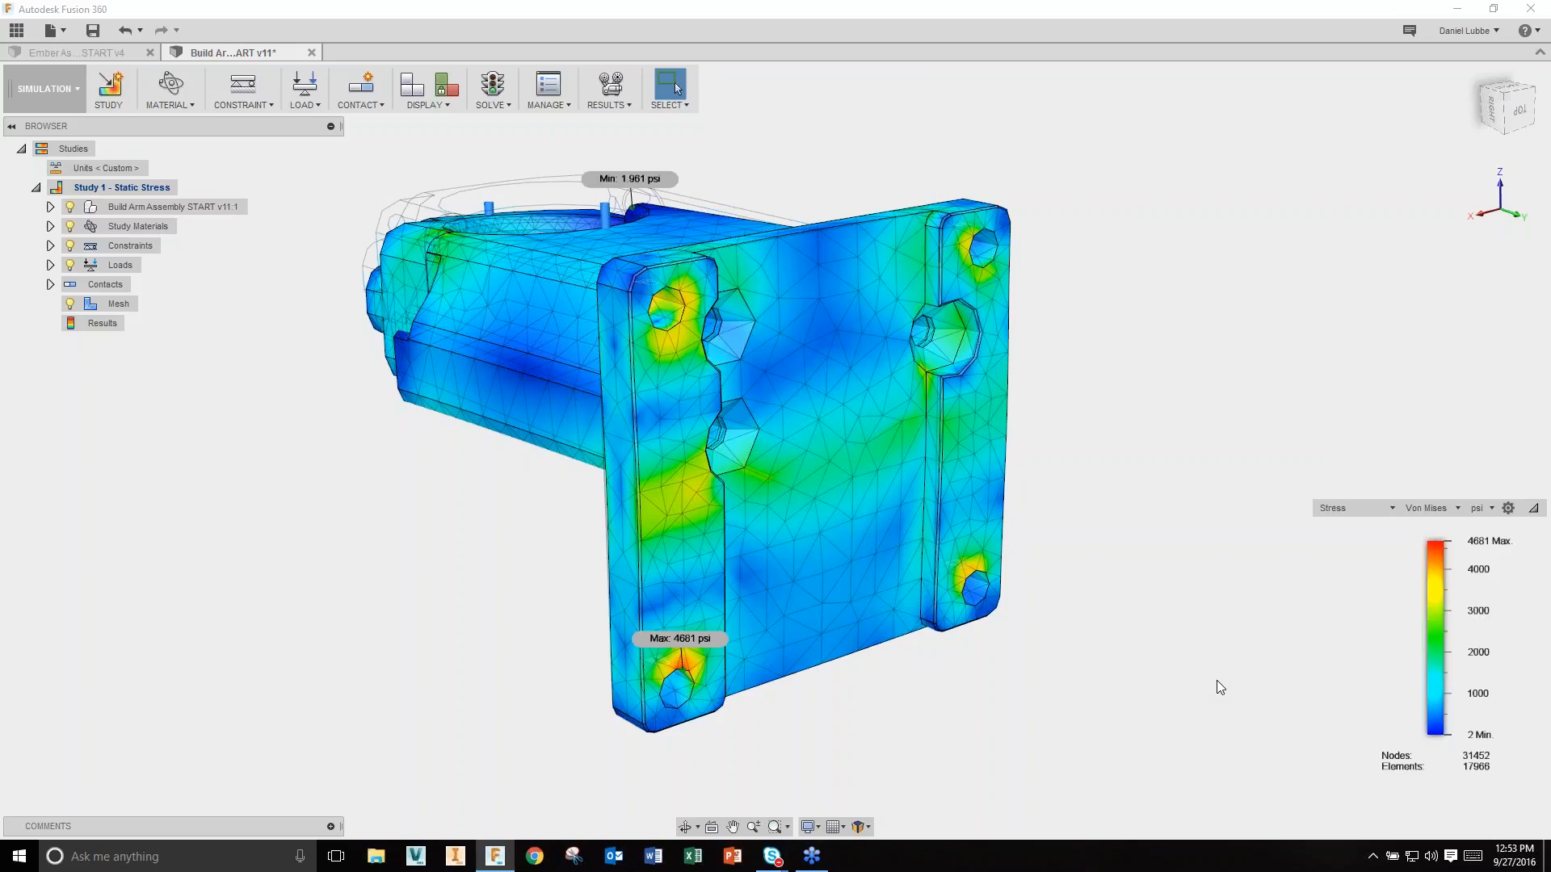
left_click_drag(1424, 734, 1424, 680)
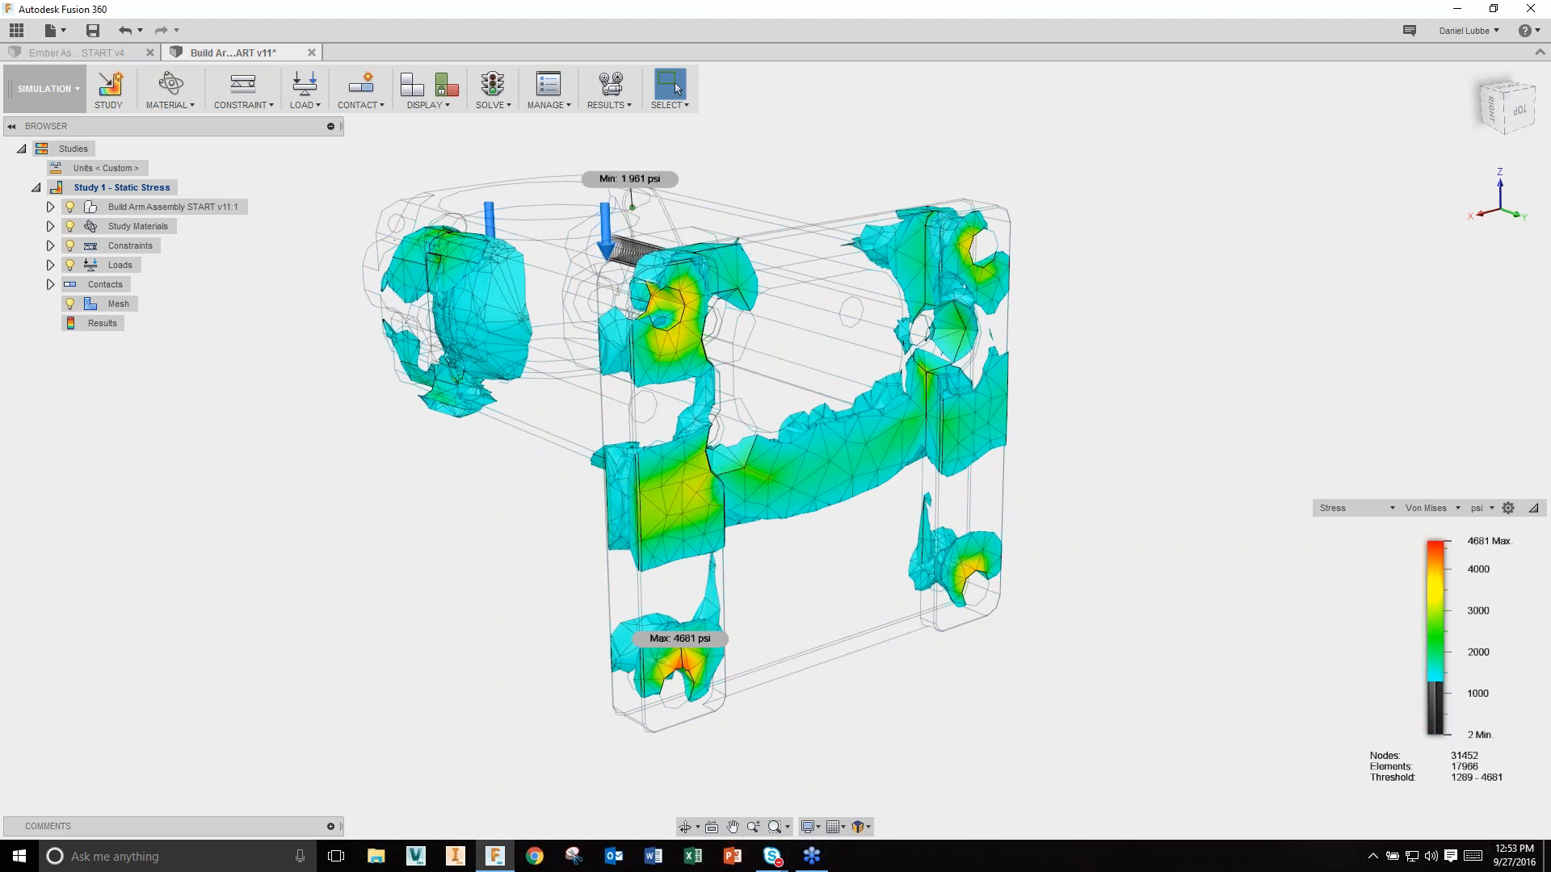
middle_click_drag(1219, 696, 1108, 681, "shift")
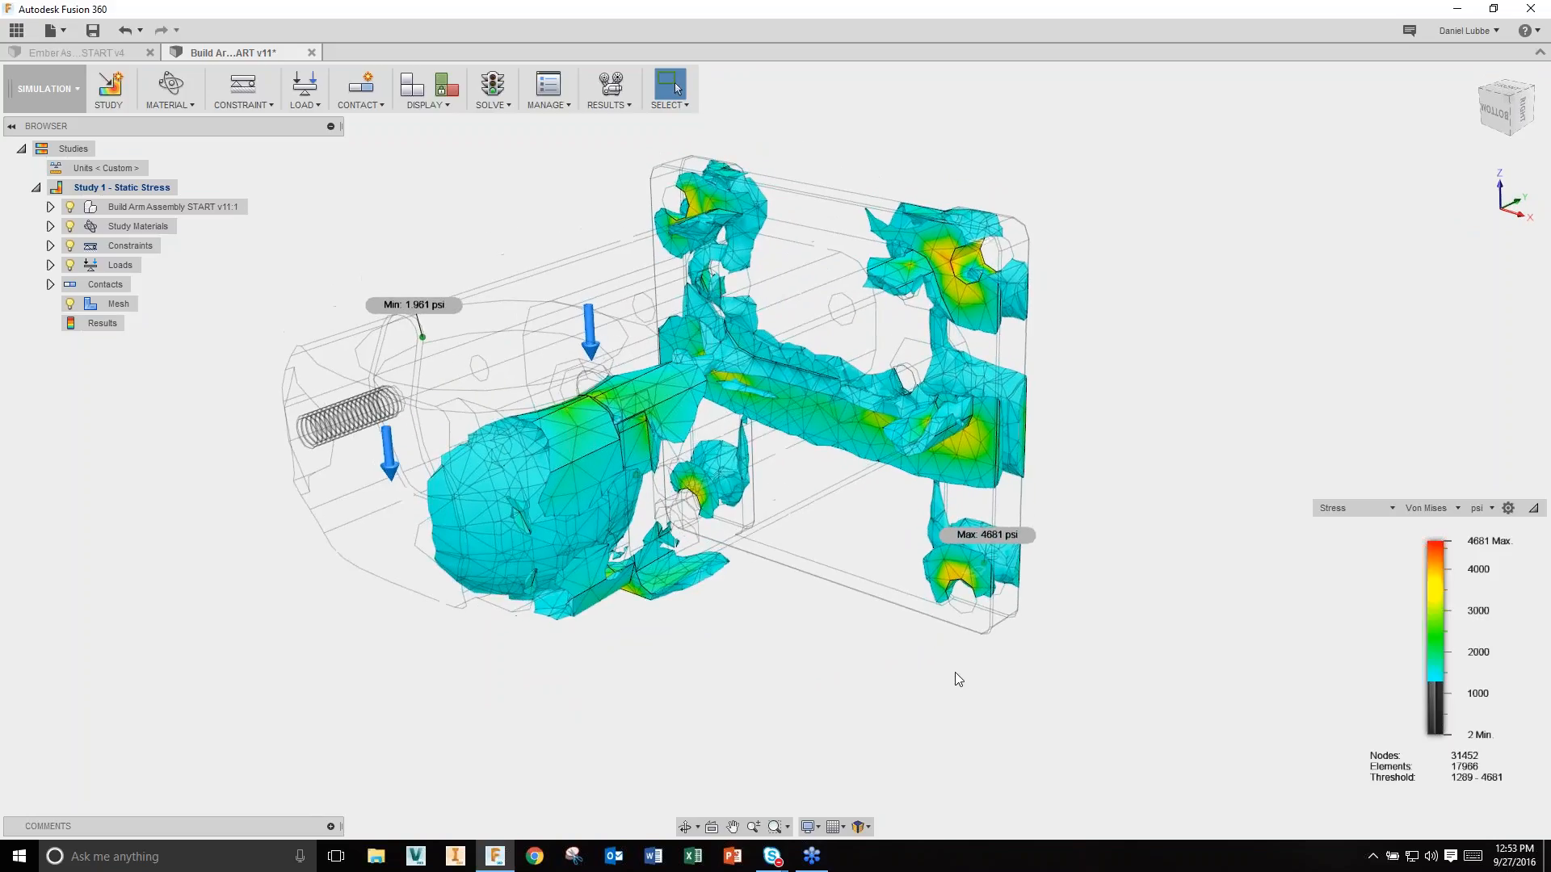
mouse_move(1326, 630)
left_click_drag(1424, 682, 1425, 734)
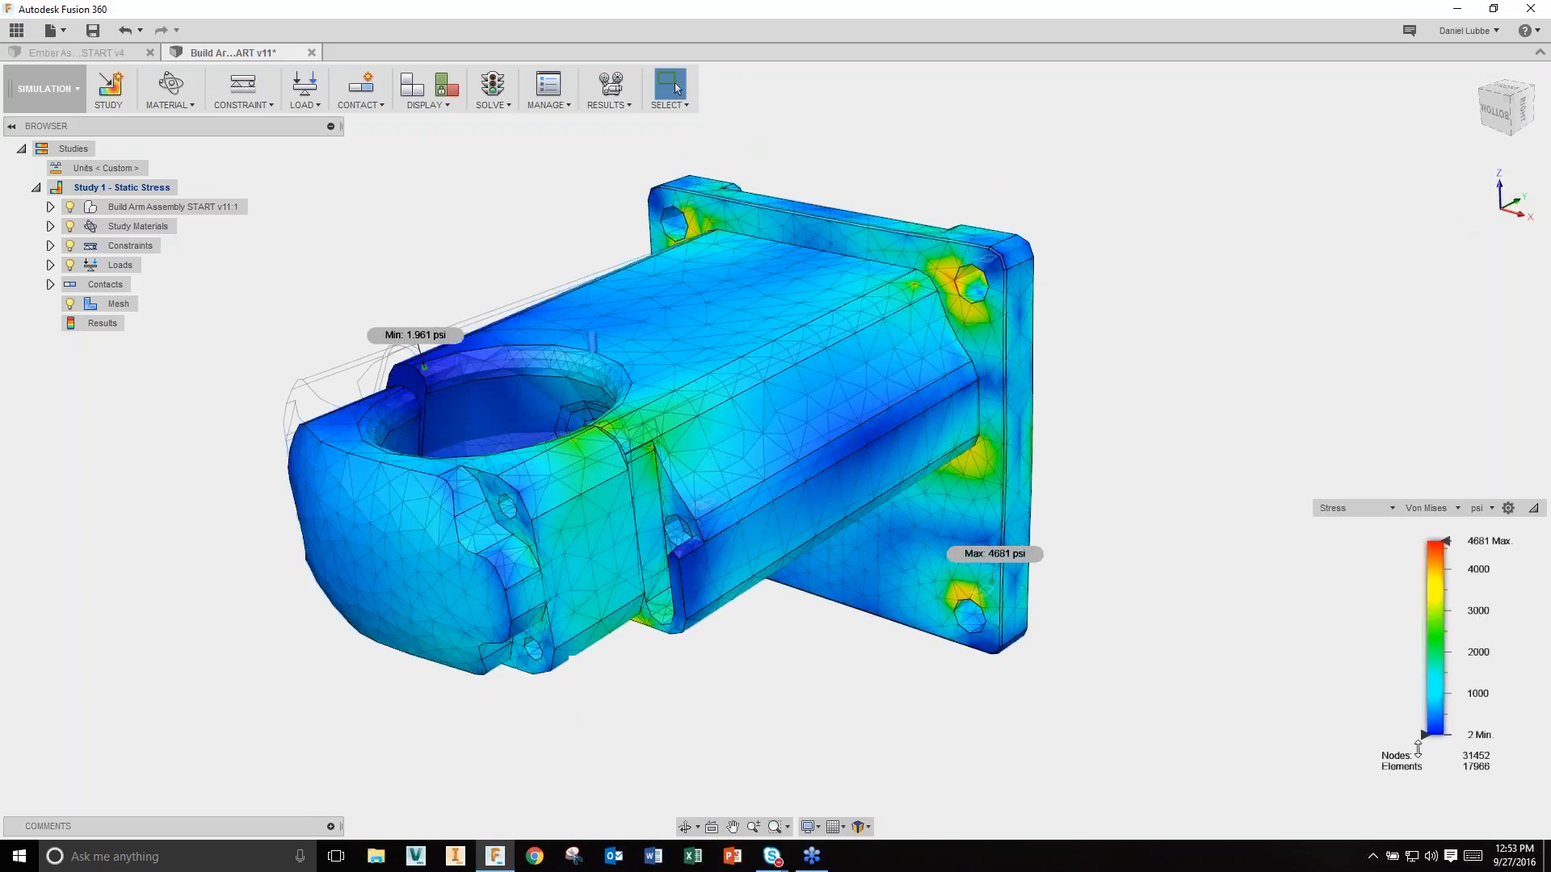
left_click(1365, 508)
Step: Show total displacement (max 0.005675 in) from the bottom view with the model undeformed
left_click(1373, 564)
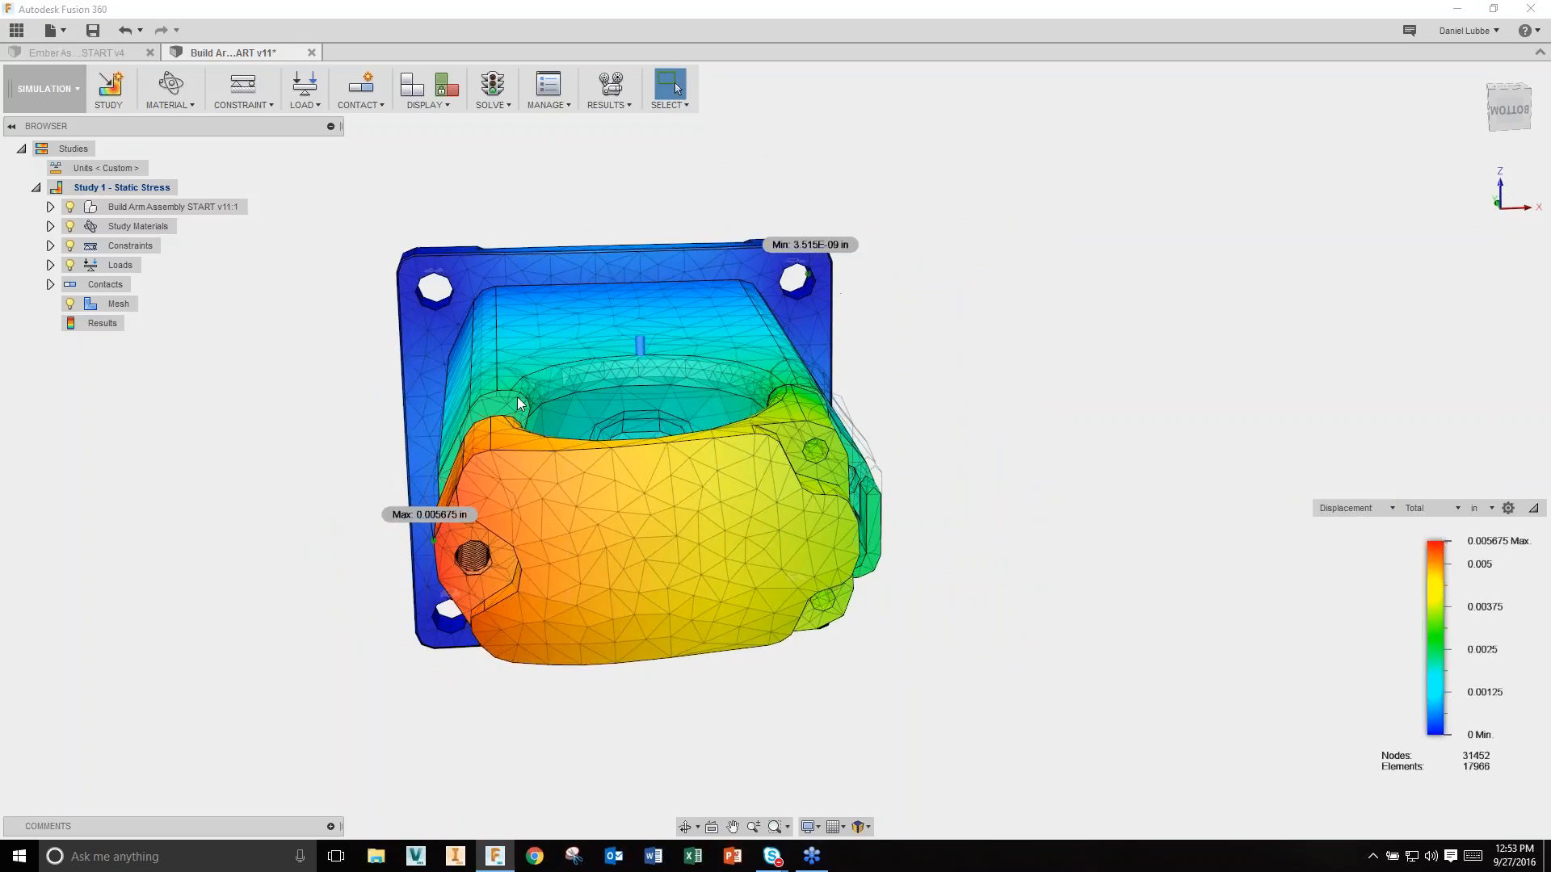
left_click(1508, 107)
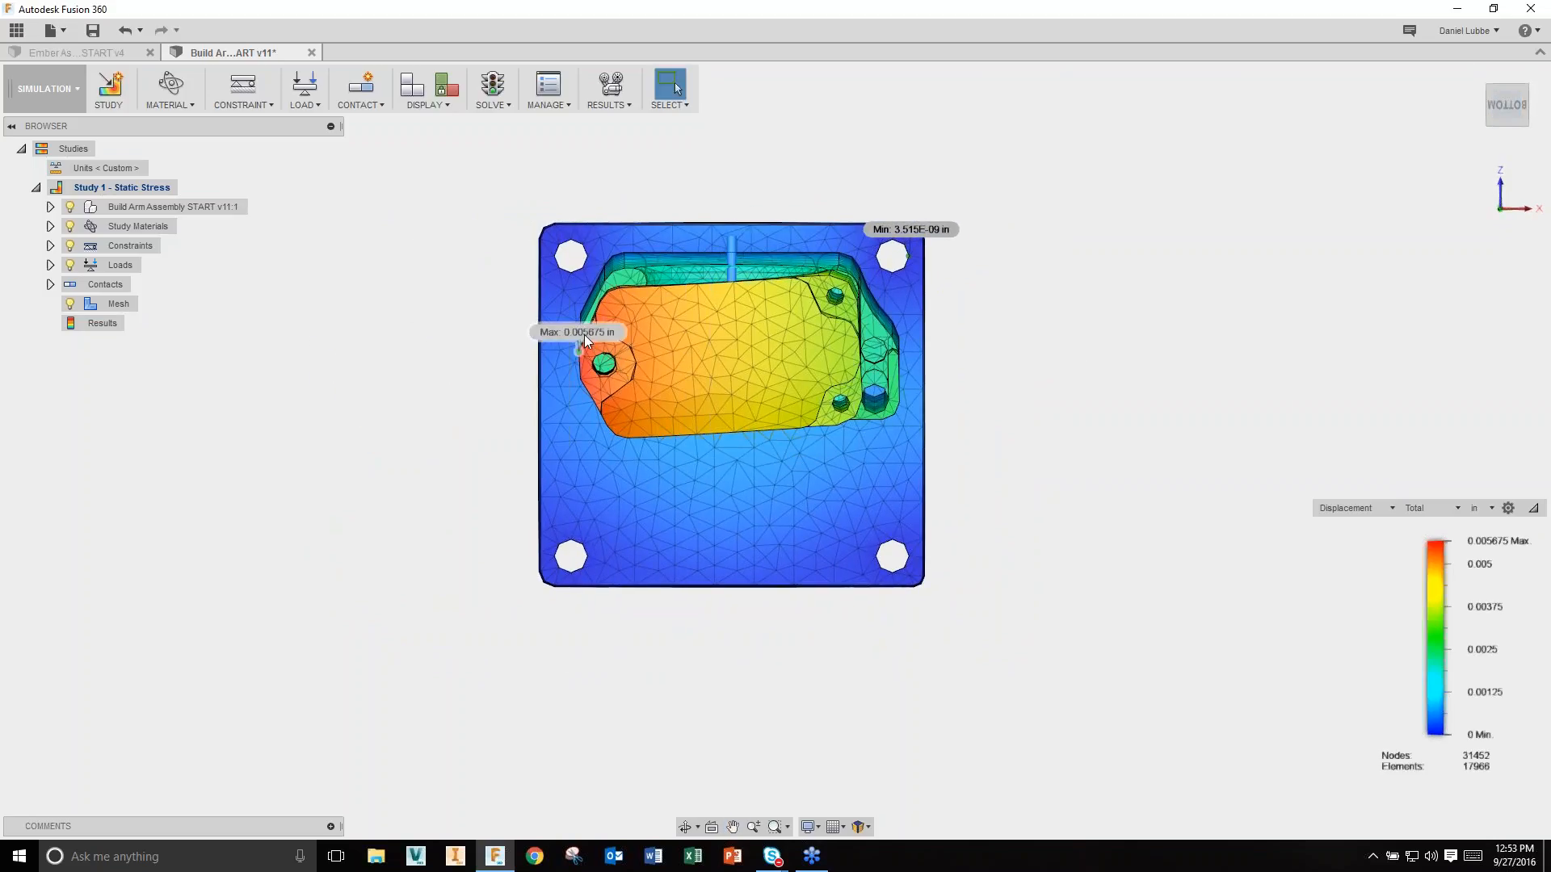
left_click(624, 105)
mouse_move(638, 125)
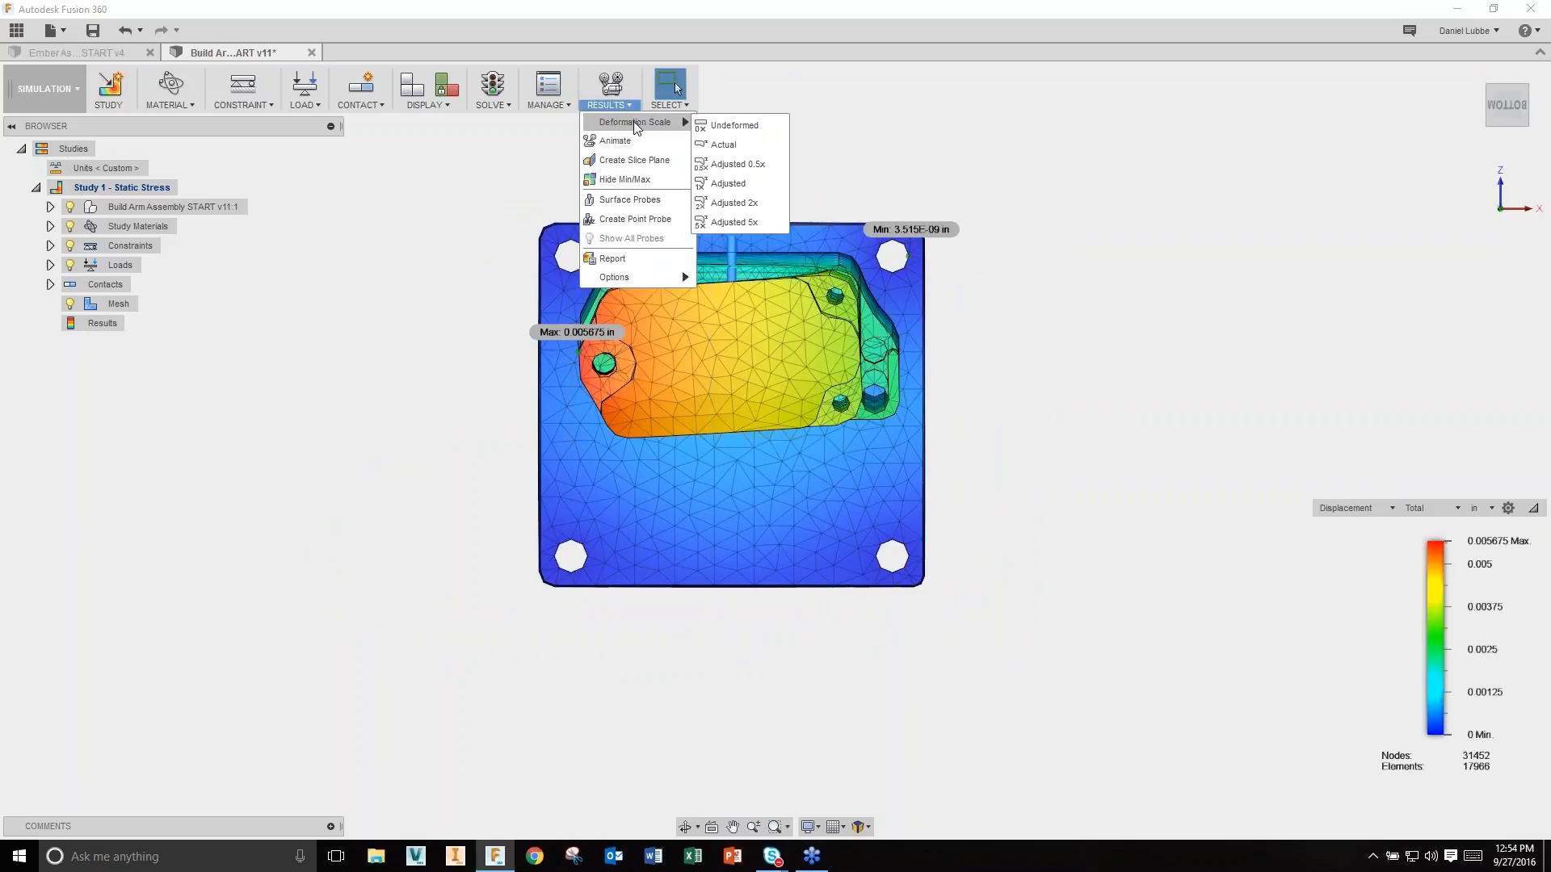
left_click(750, 130)
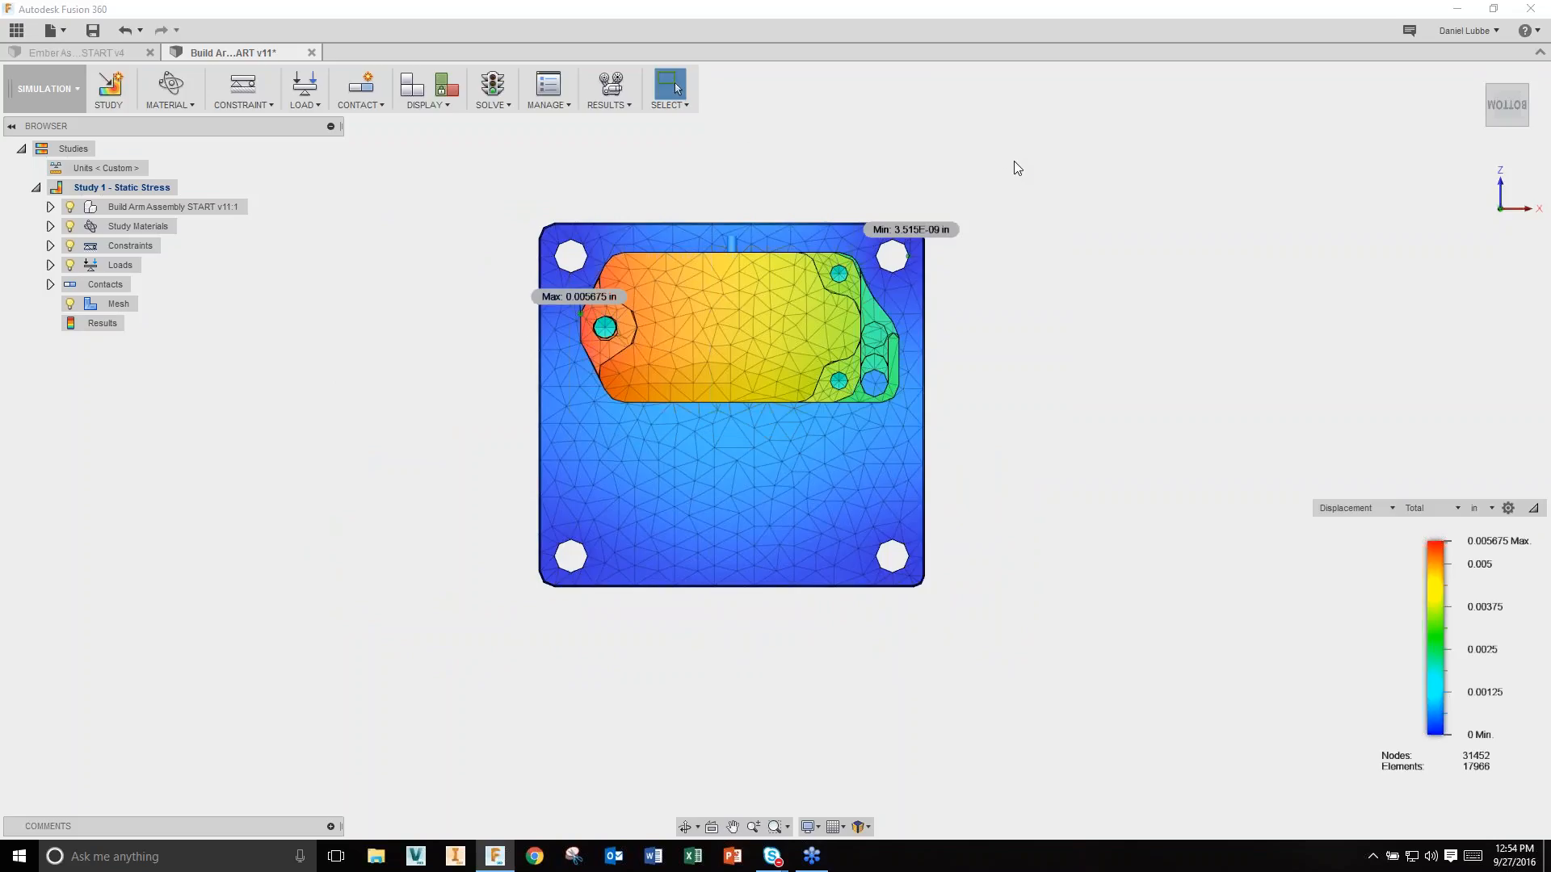
Step: Draw the model at an Adjusted 2x deformation scale and orbit to see the arm cap sag
left_click(607, 105)
mouse_move(638, 122)
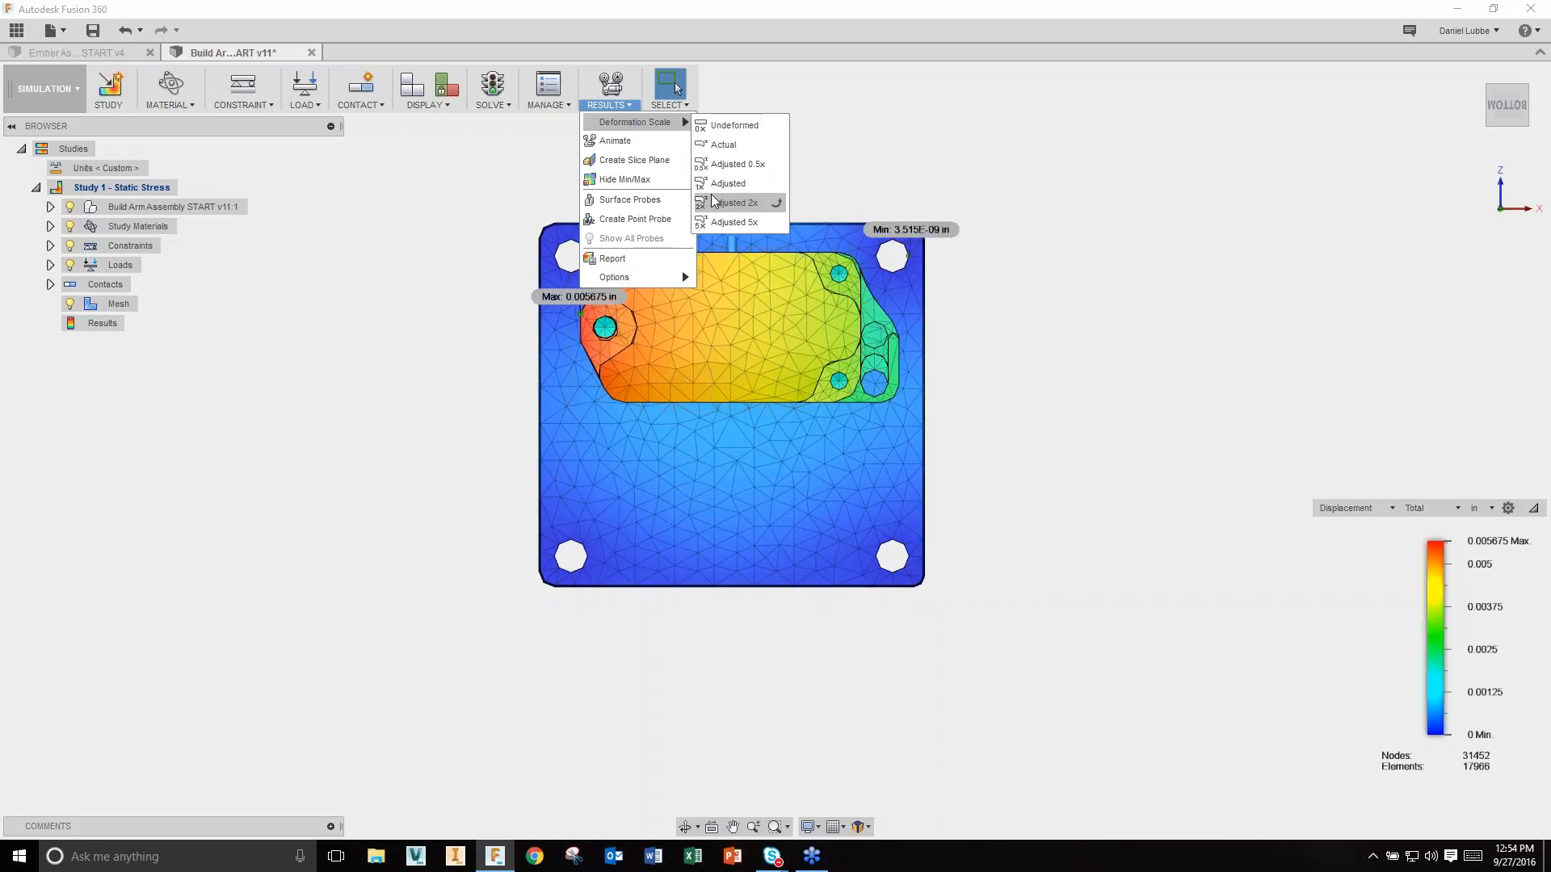
left_click(739, 198)
middle_click_drag(1053, 210, 1103, 376, "shift")
middle_click_drag(1215, 400, 1159, 367, "shift")
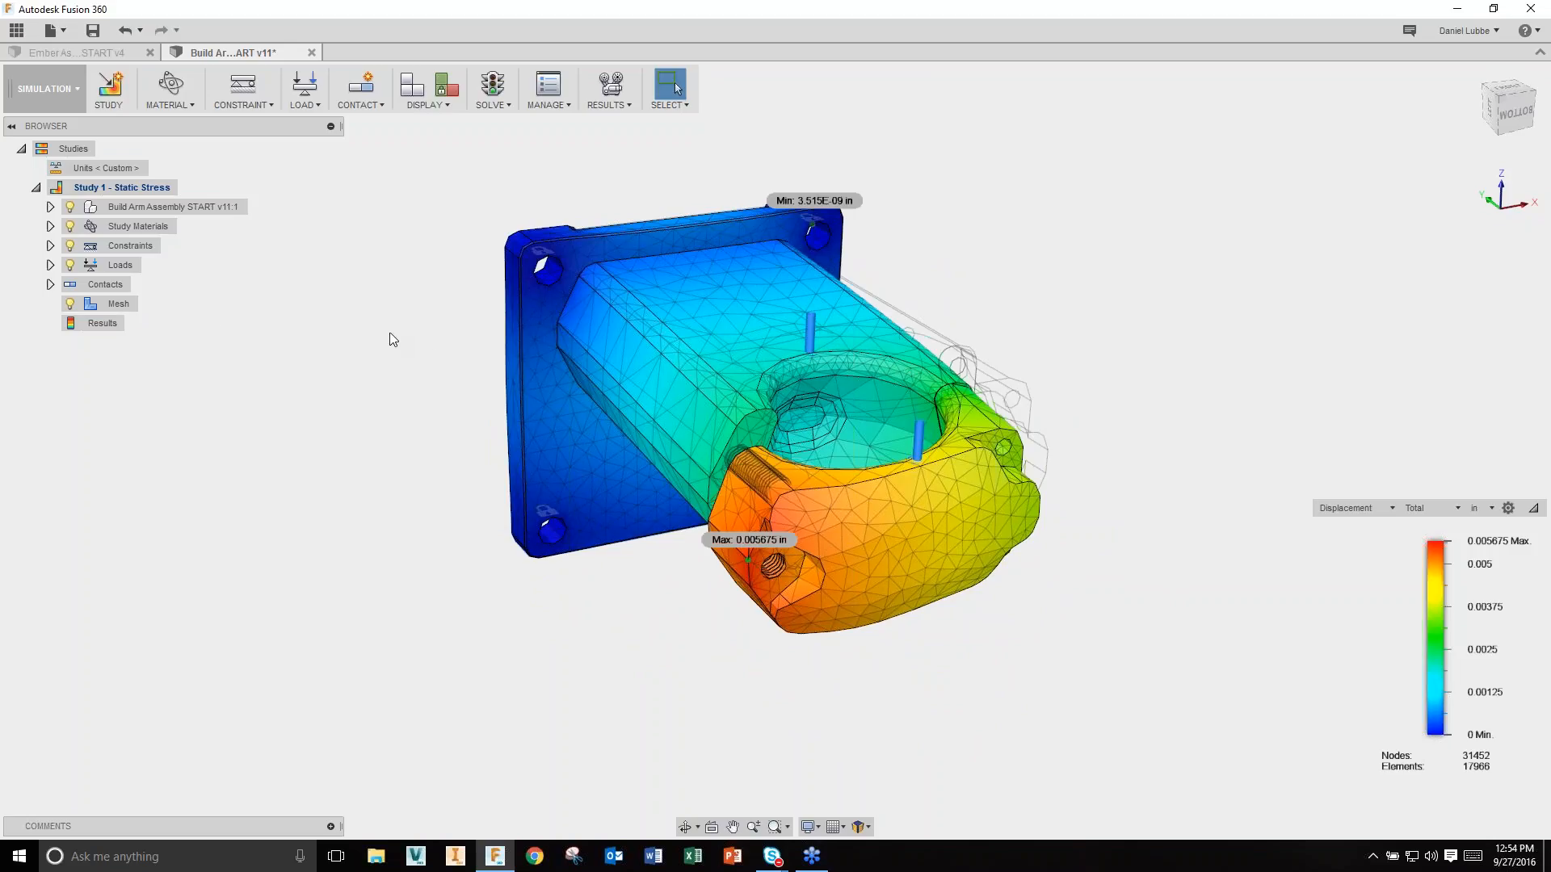
Step: Switch to the CAM workspace
left_click(52, 87)
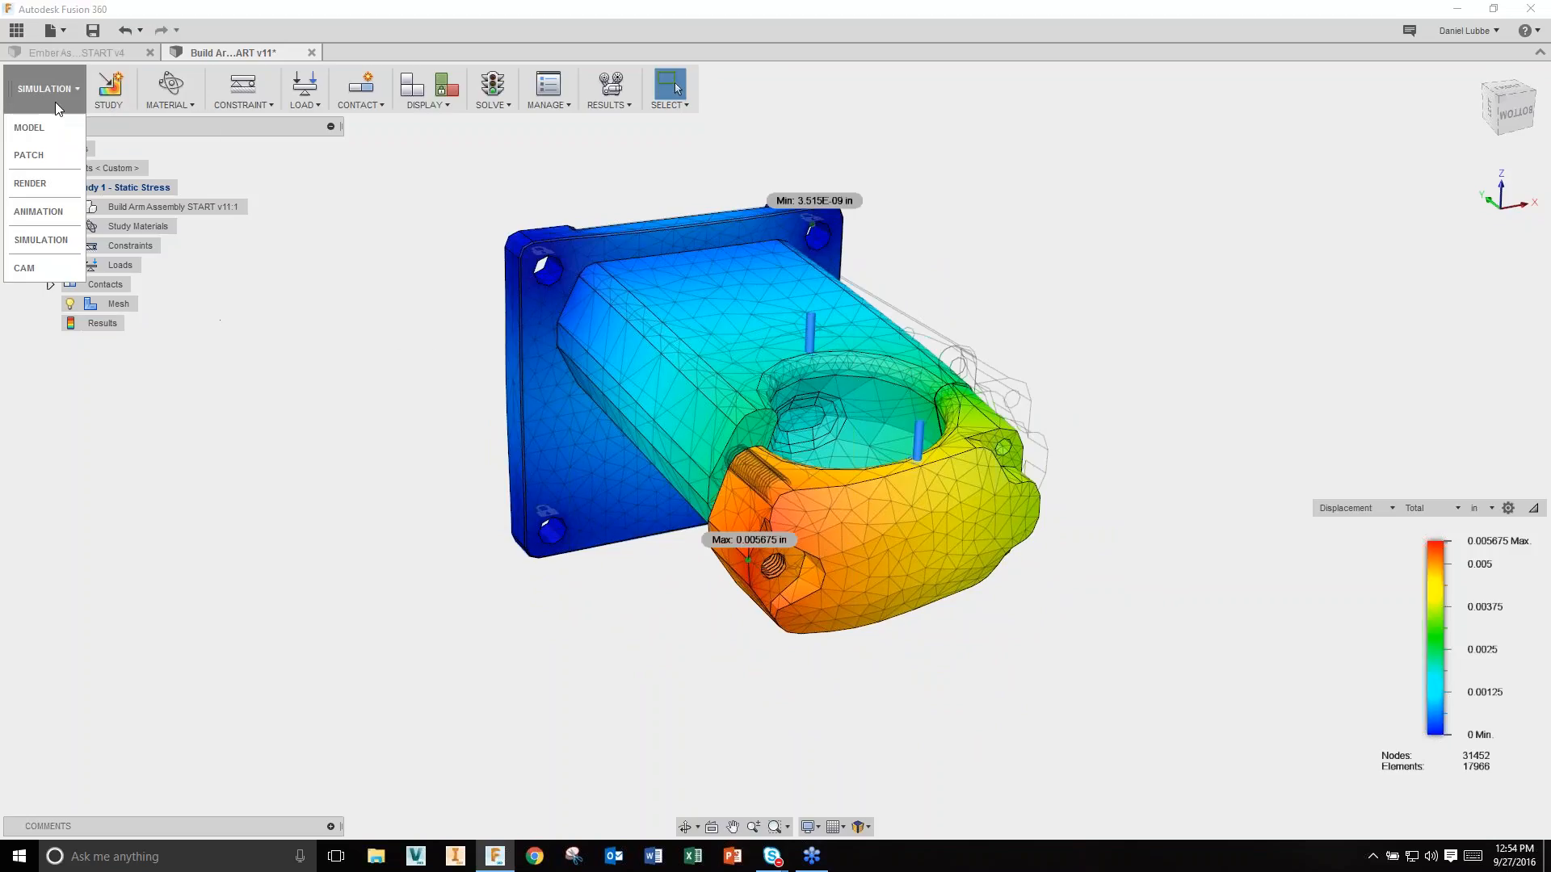
left_click(29, 268)
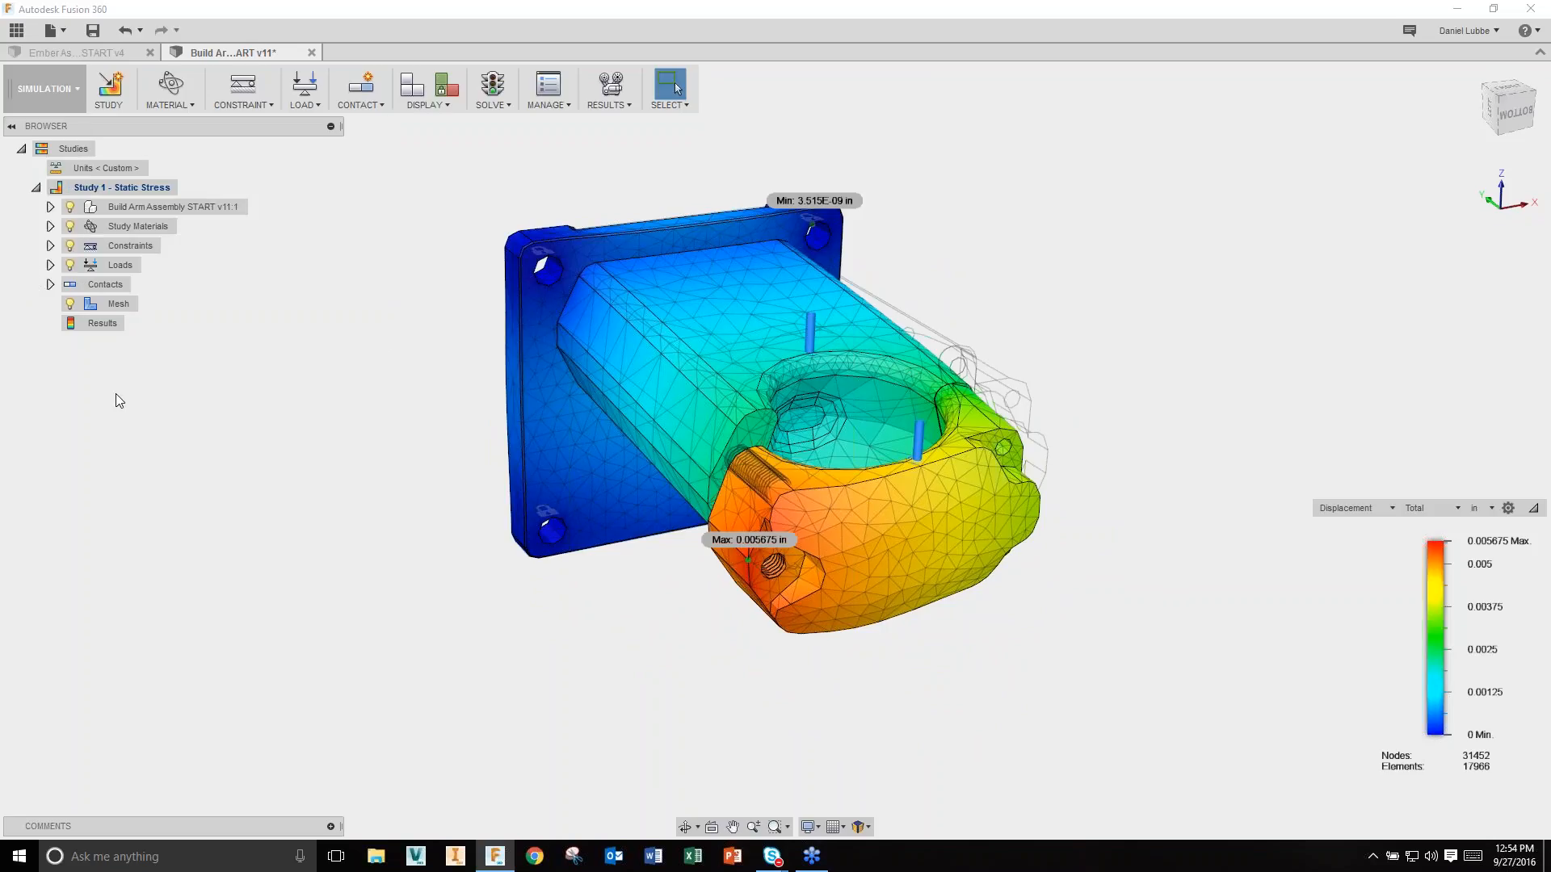
left_click(71, 89)
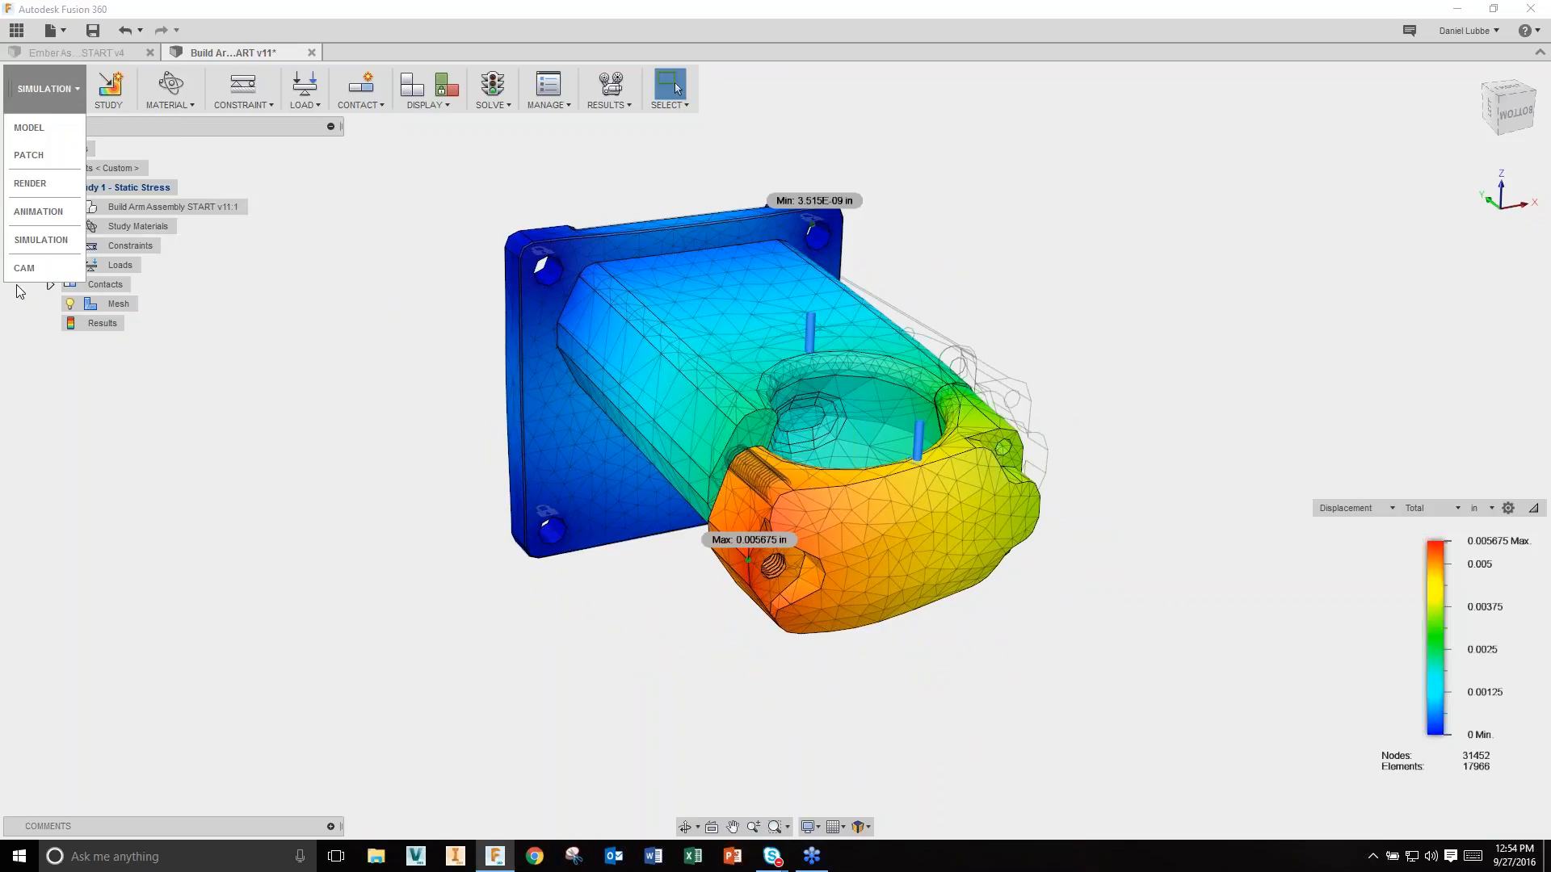
left_click(26, 270)
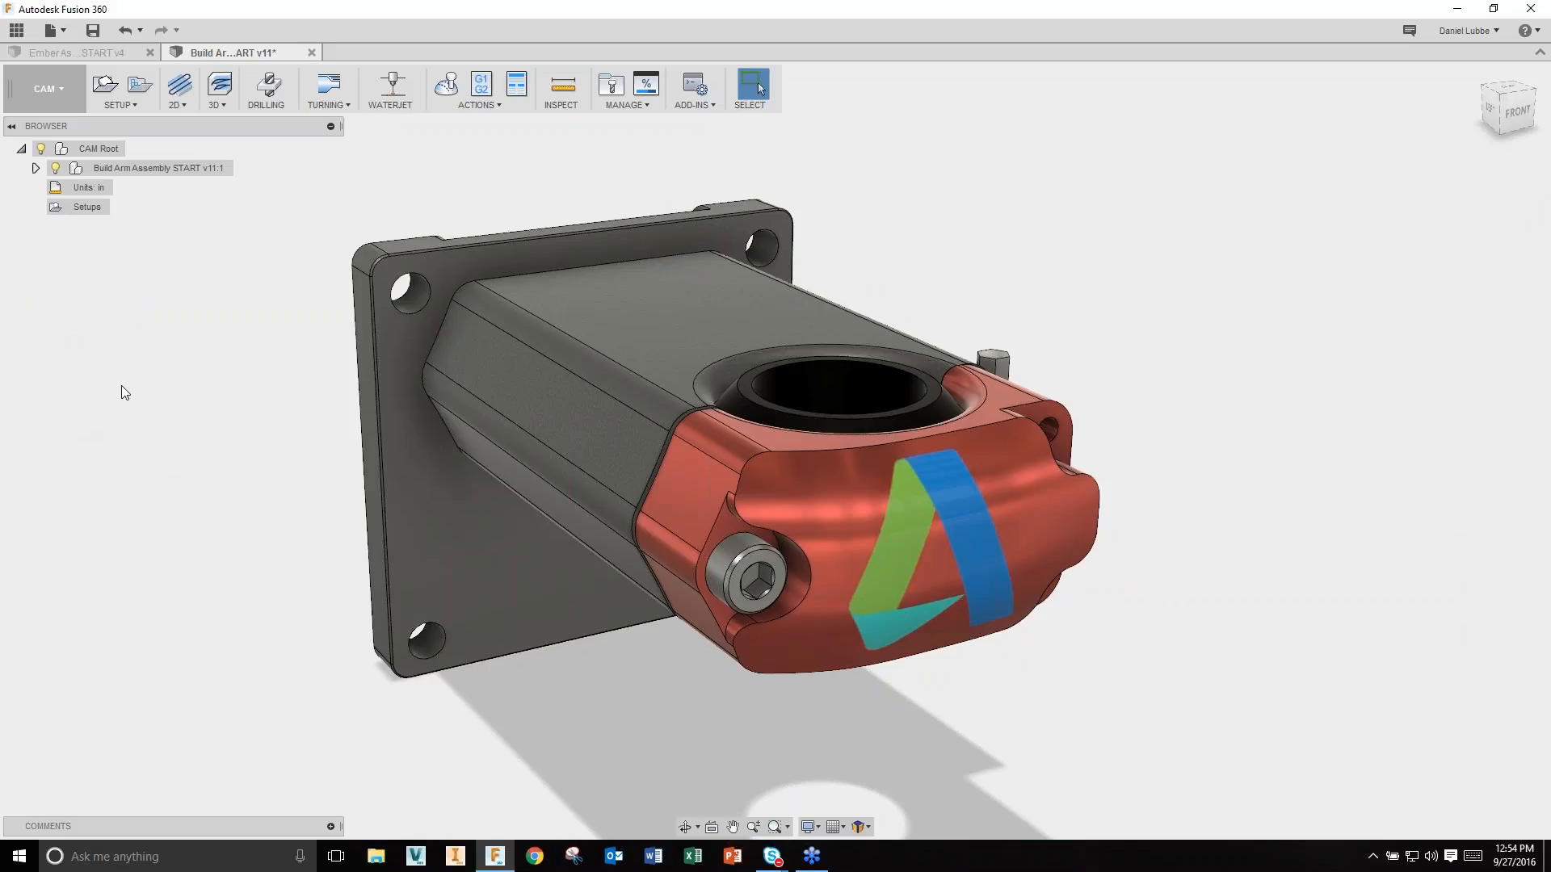
Step: Hide the screws, Allen wrench, magnet, Arm Base, Ball and Mounting Plate, leaving only Arm Cap
left_click(36, 168)
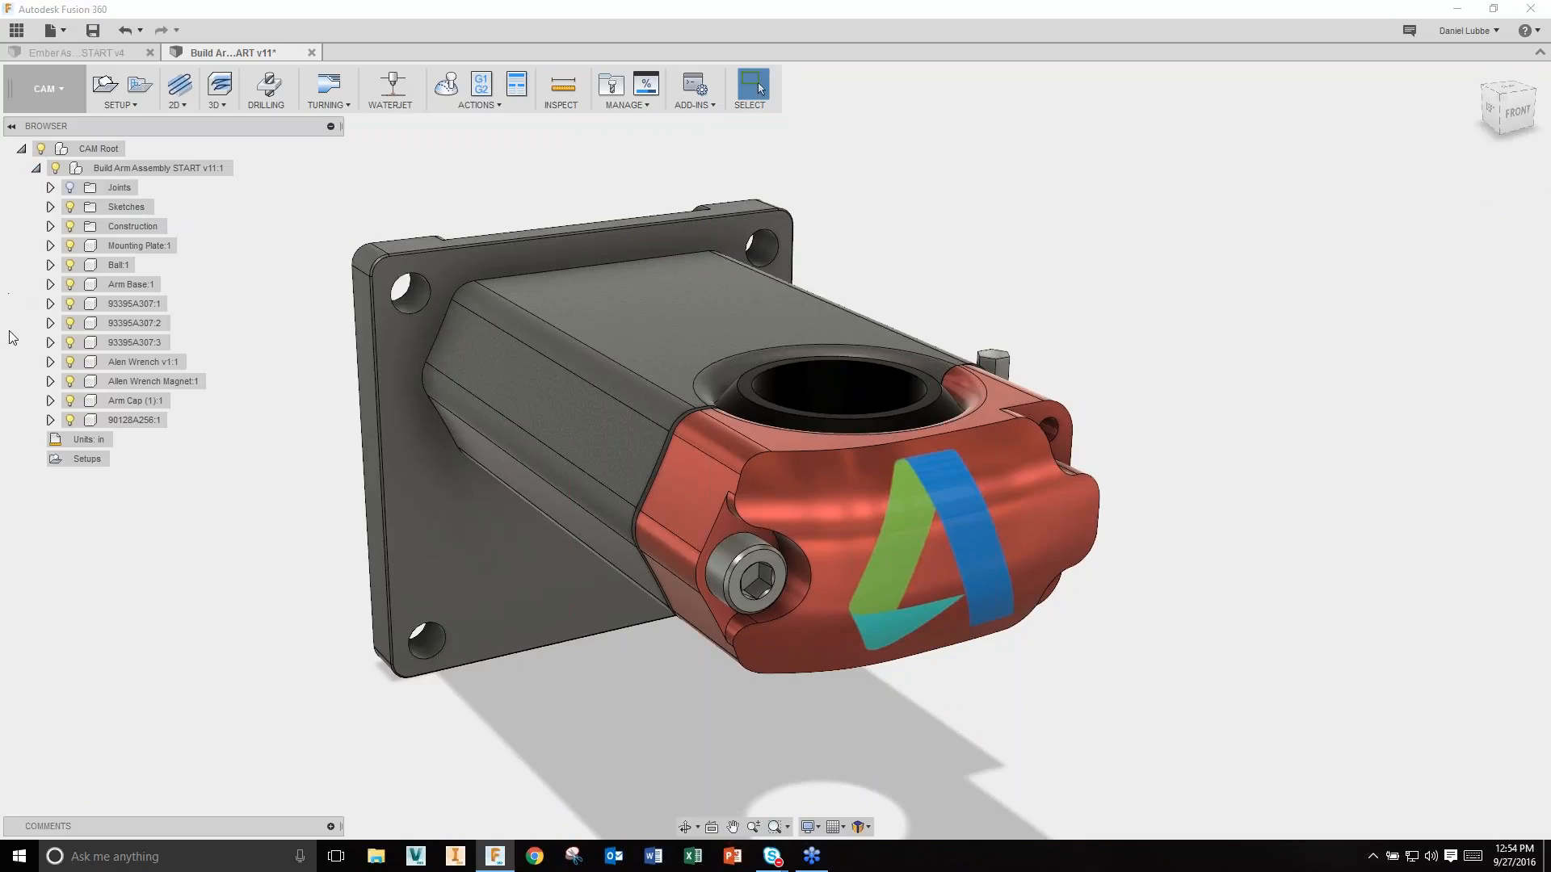
left_click(70, 420)
left_click(70, 381)
left_click(70, 362)
left_click(70, 342)
left_click(70, 323)
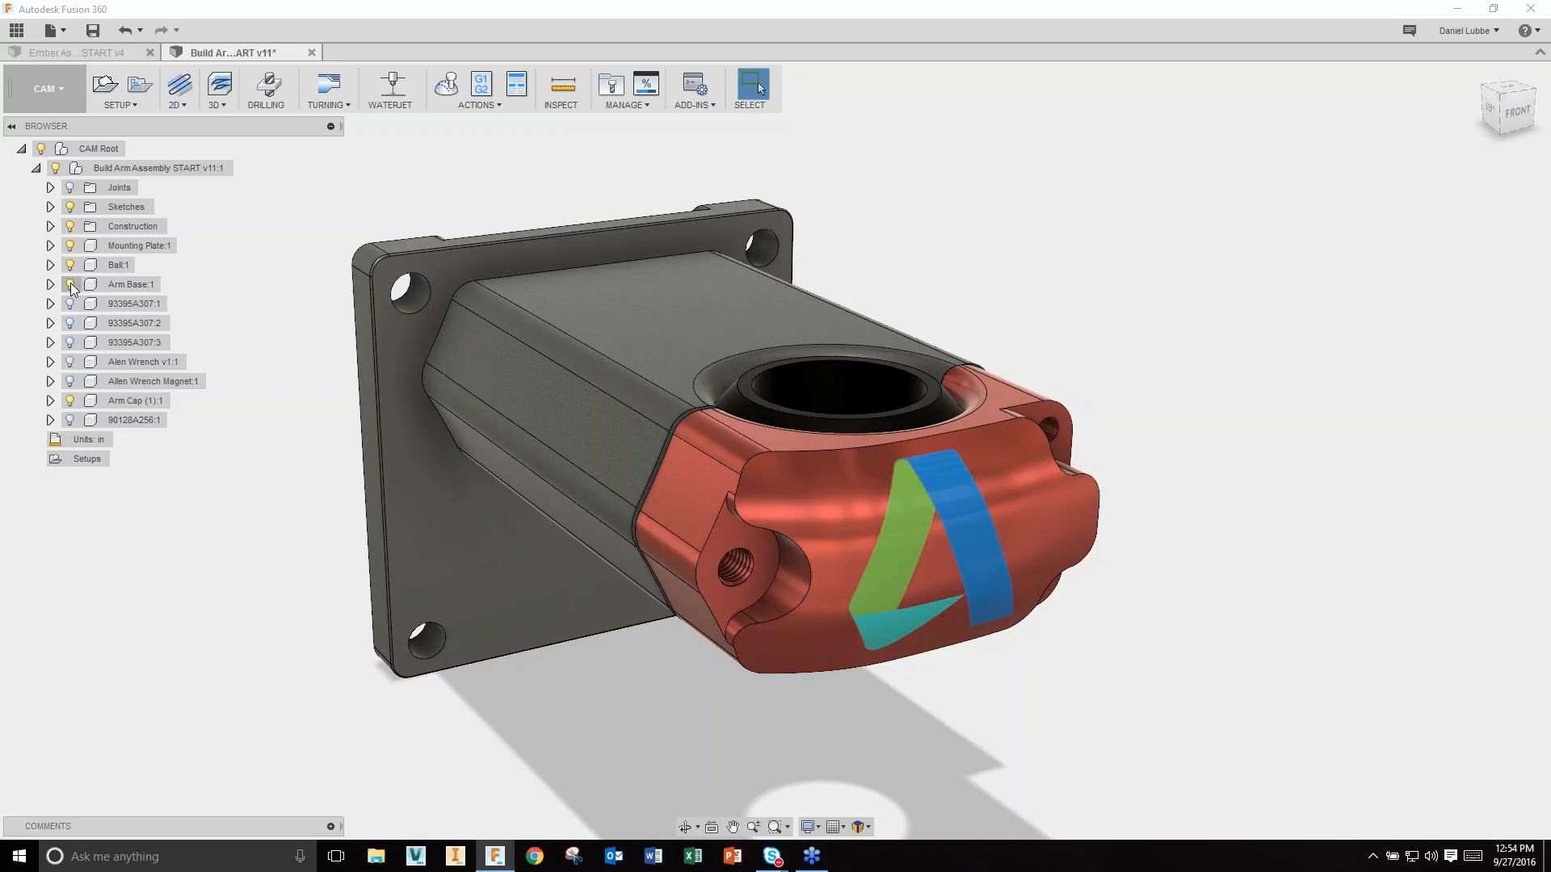
left_click(71, 304)
left_click(70, 284)
left_click(70, 265)
left_click(70, 245)
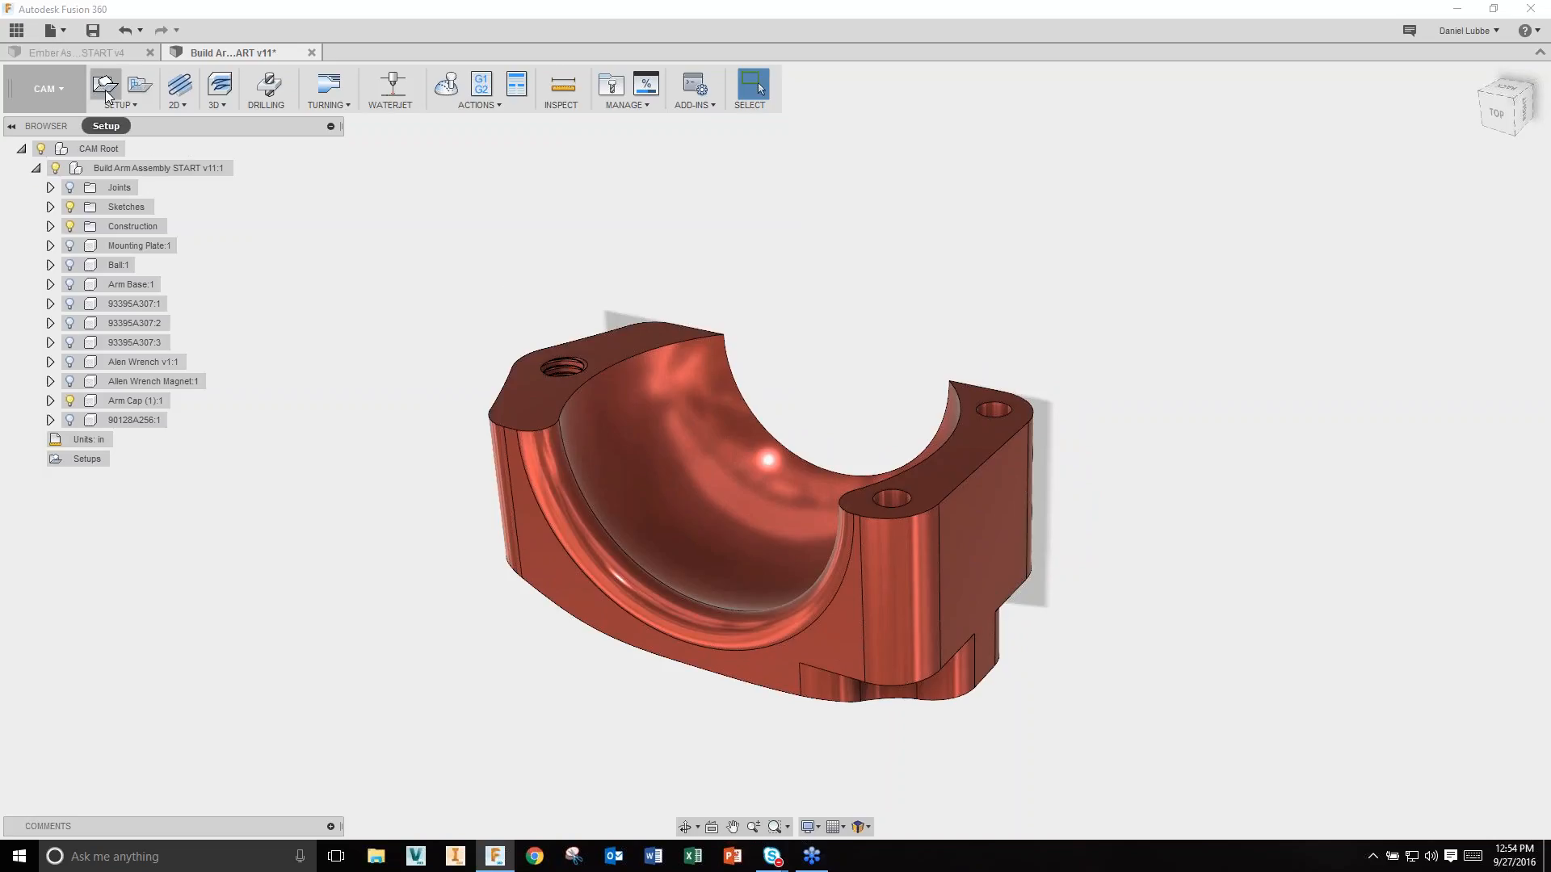
Step: Start a new setup with Milling as the operation type
left_click(35, 168)
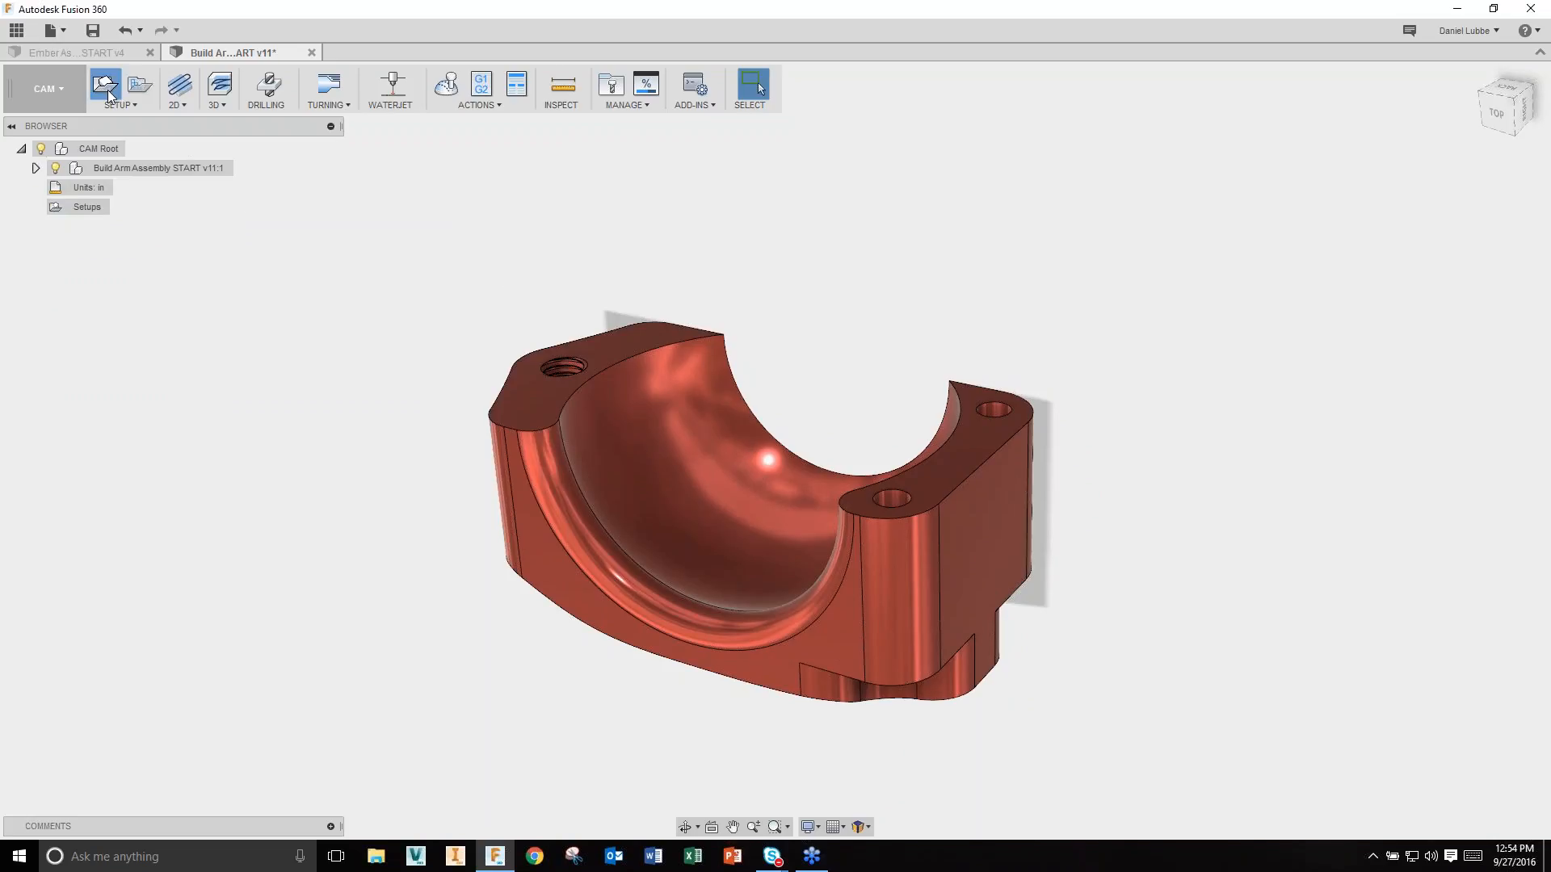
left_click(107, 88)
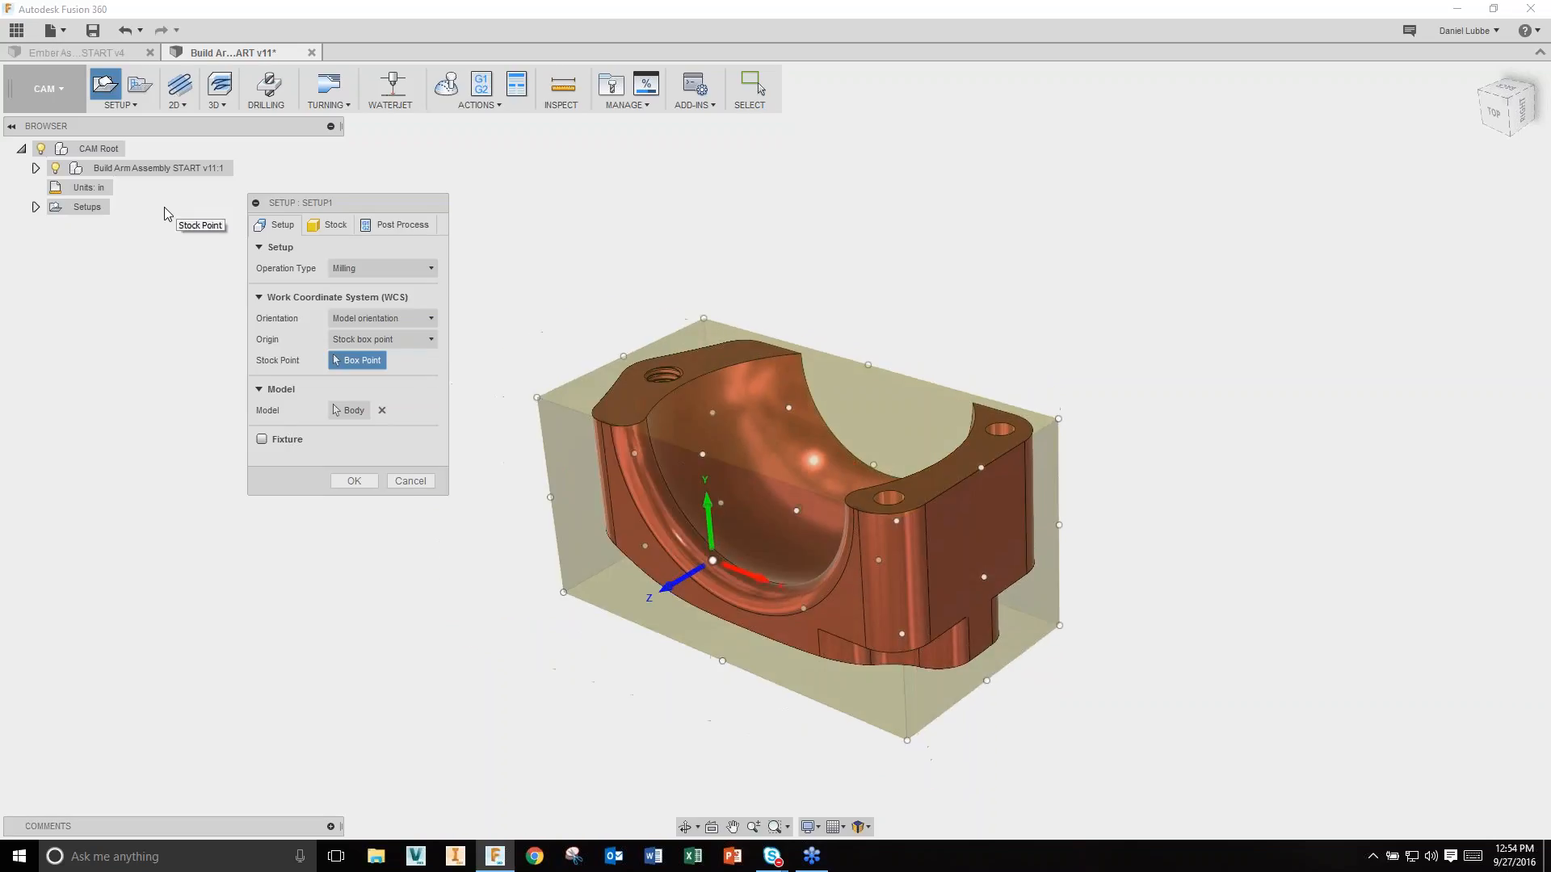
left_click(440, 269)
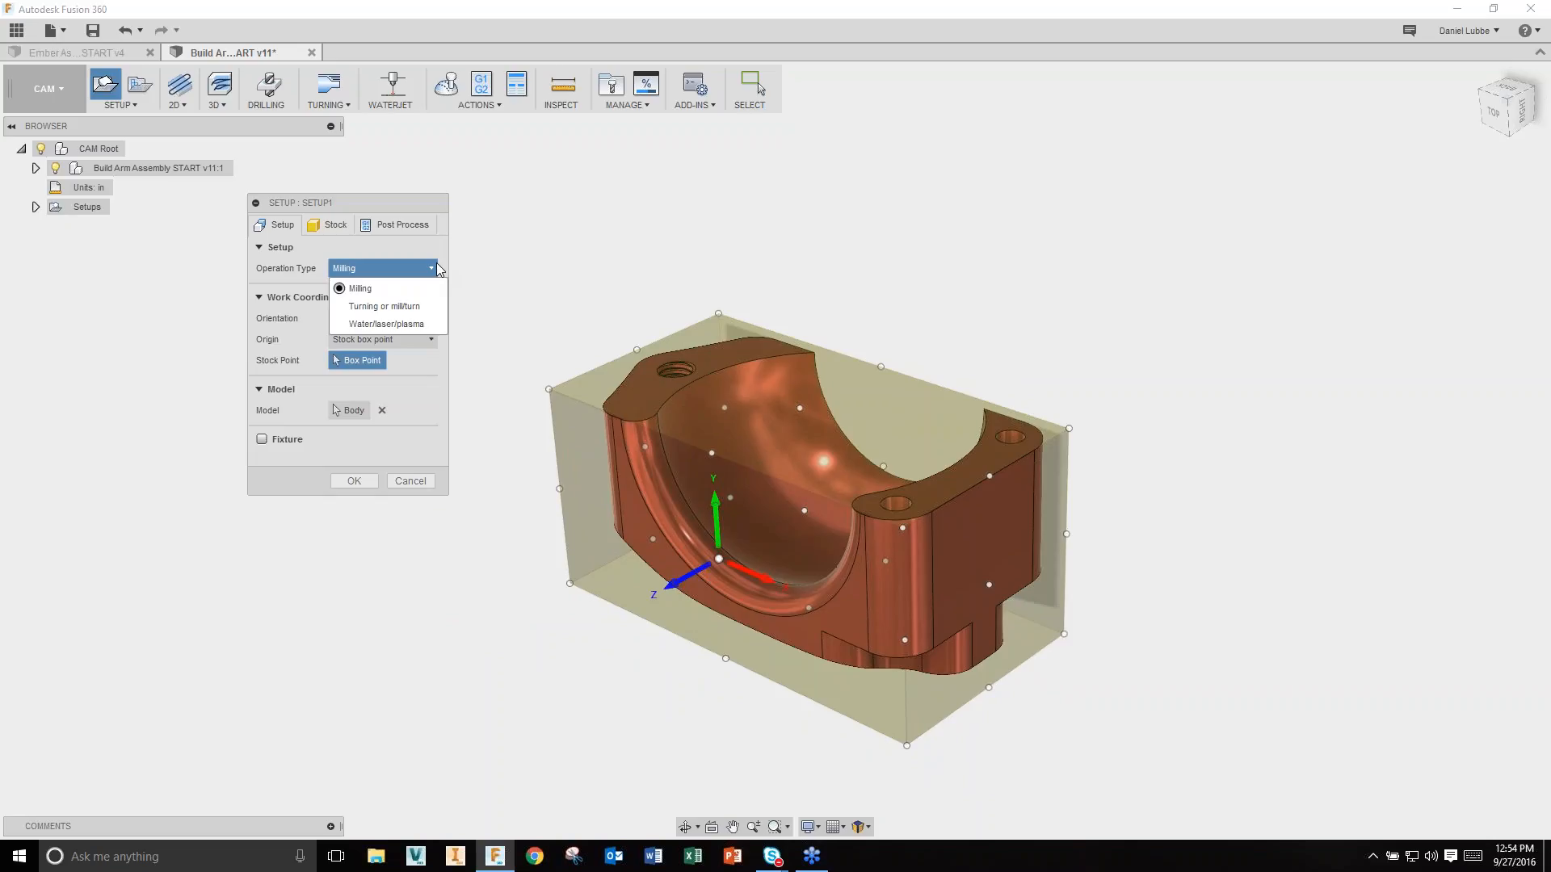
left_click(437, 267)
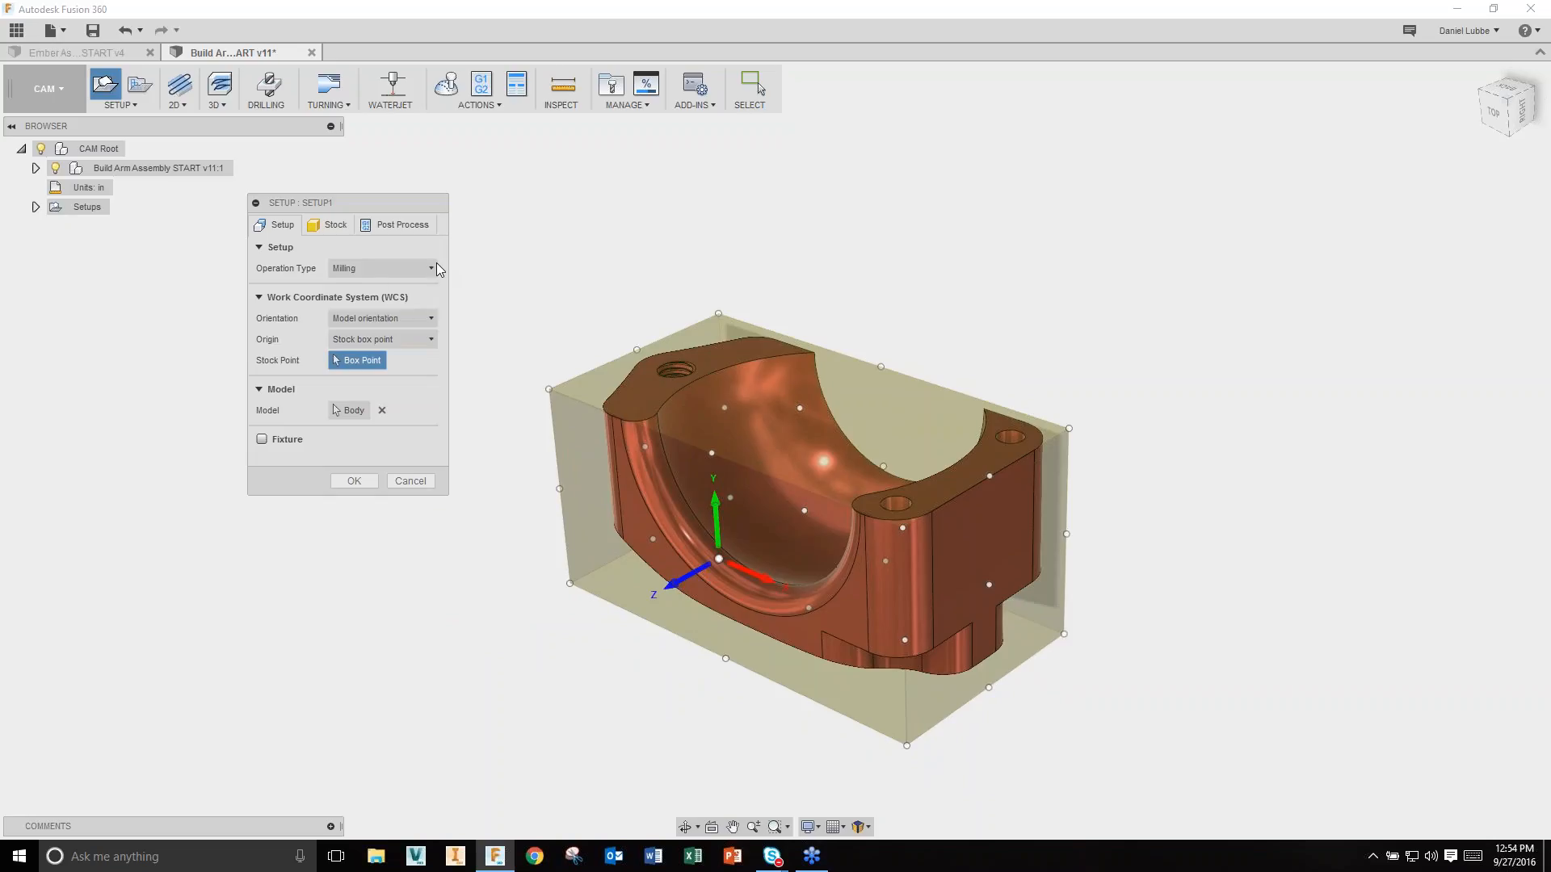
Step: Orient Z normal to the cap's top face and place the origin at the stock box's top corner
left_click(426, 318)
left_click(404, 340)
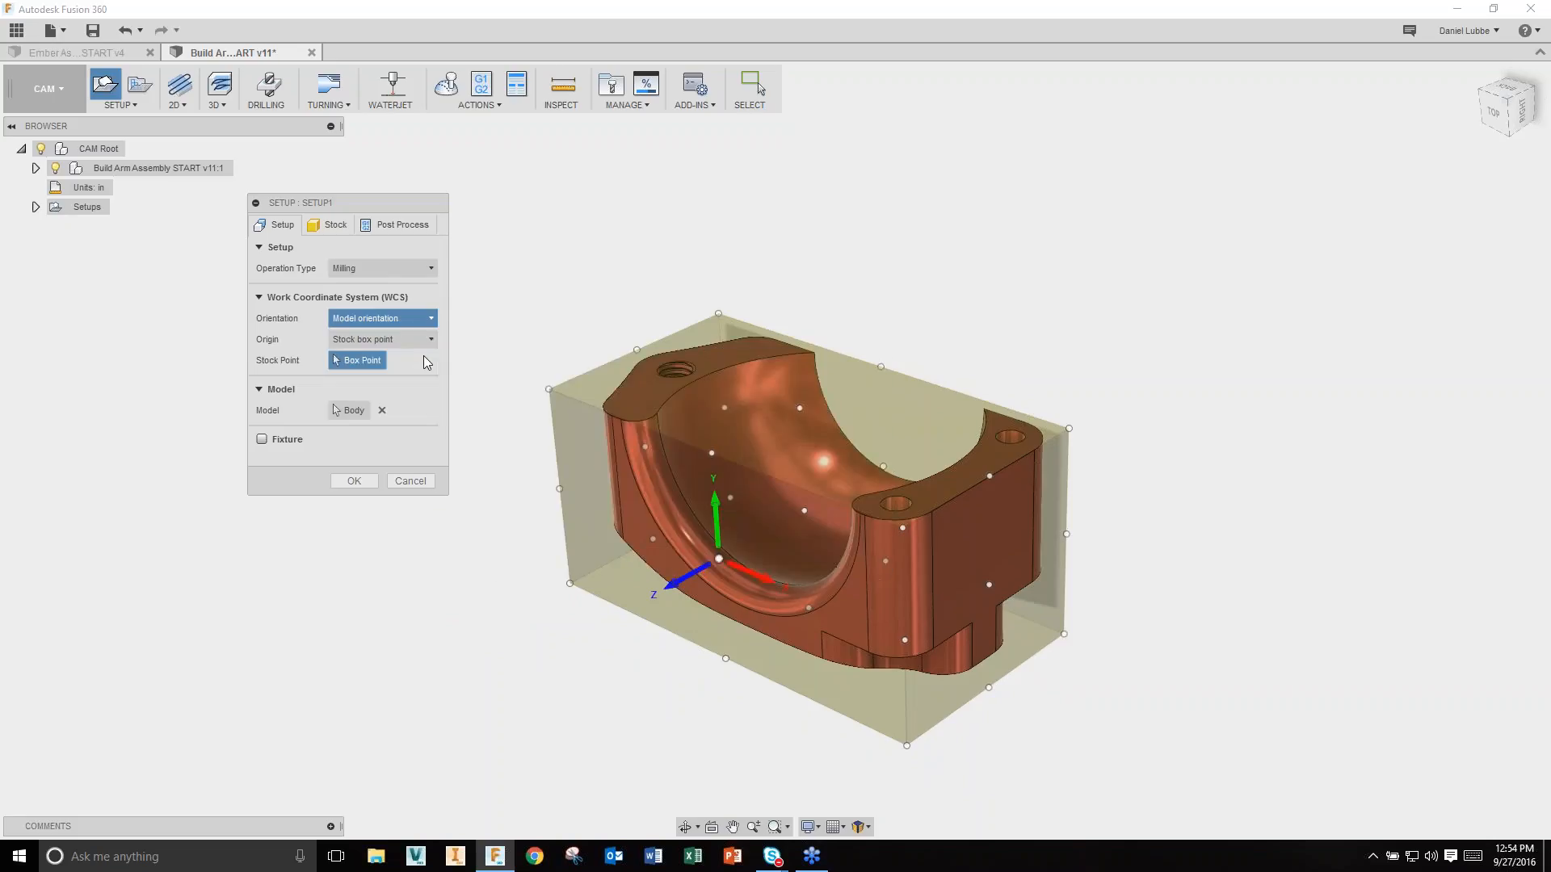
left_click(725, 357)
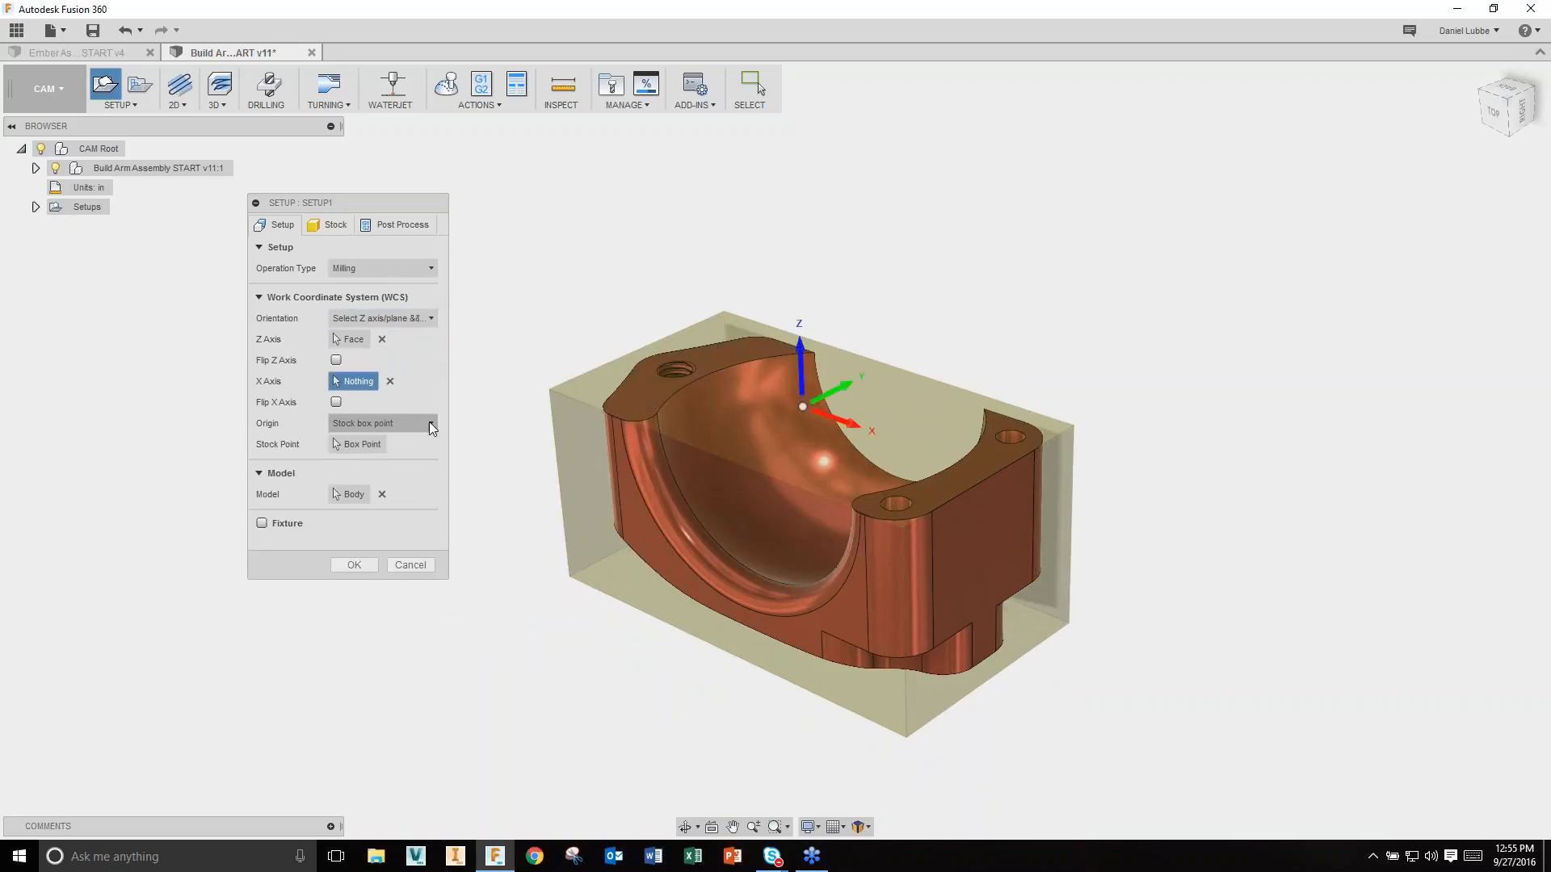
left_click(376, 443)
left_click(725, 310)
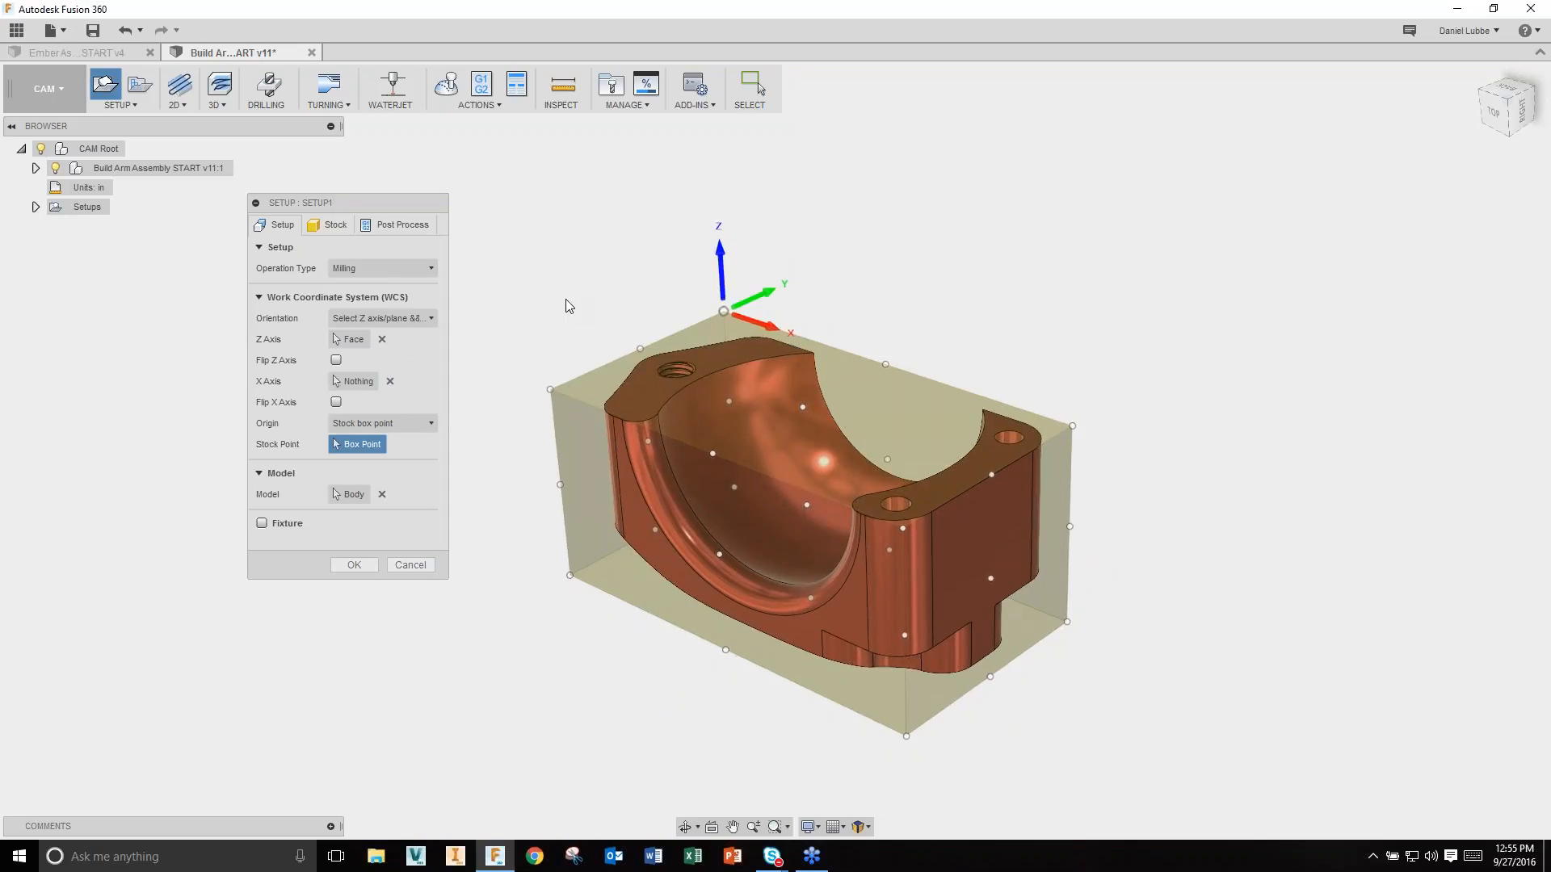
left_click(270, 529)
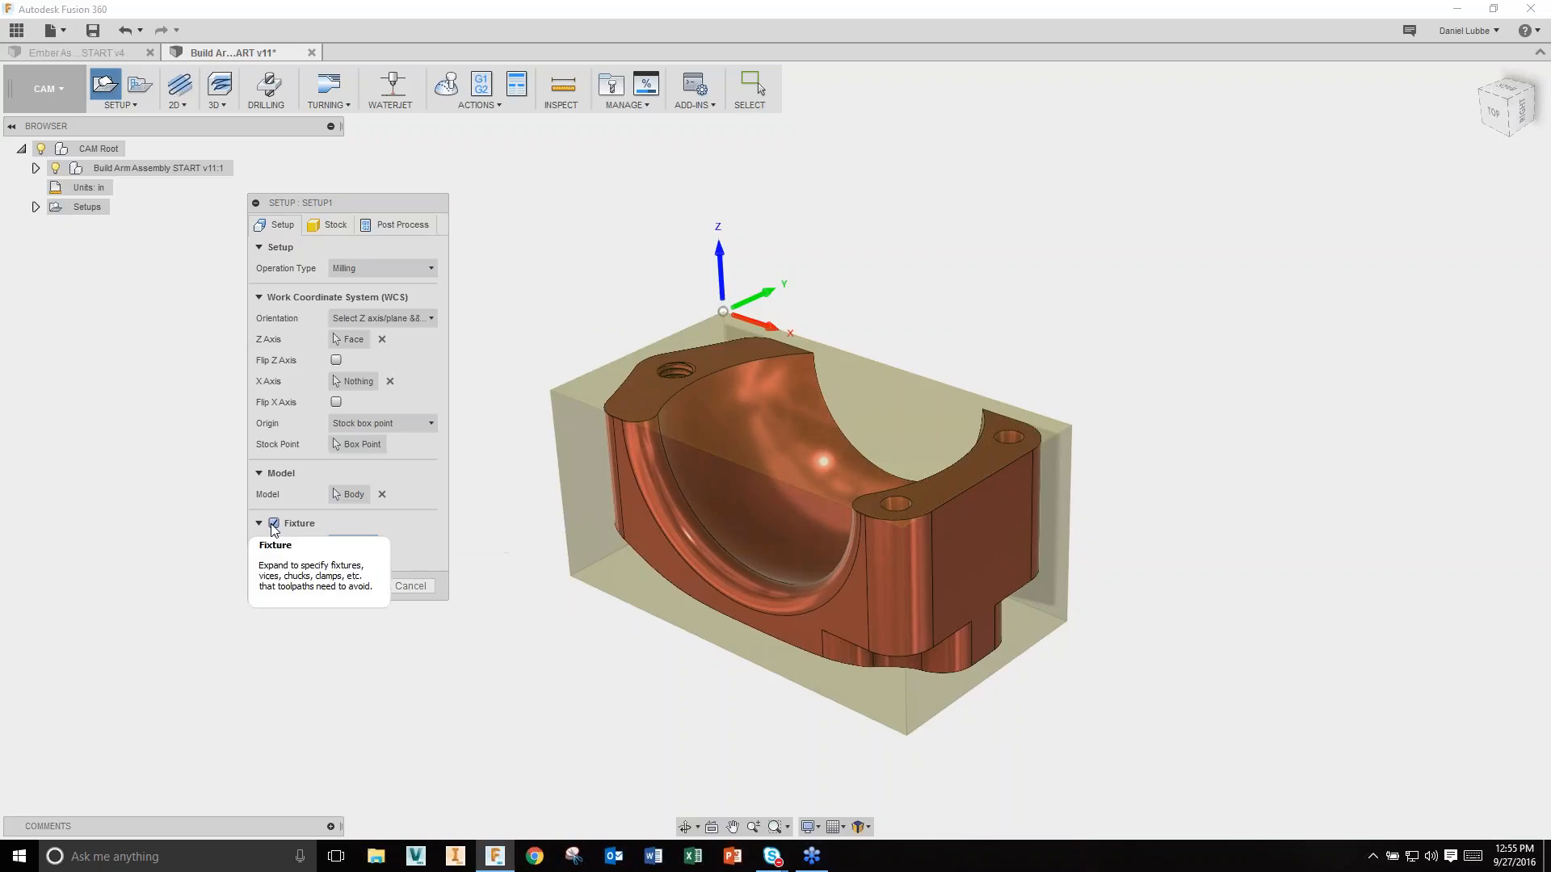
left_click(274, 524)
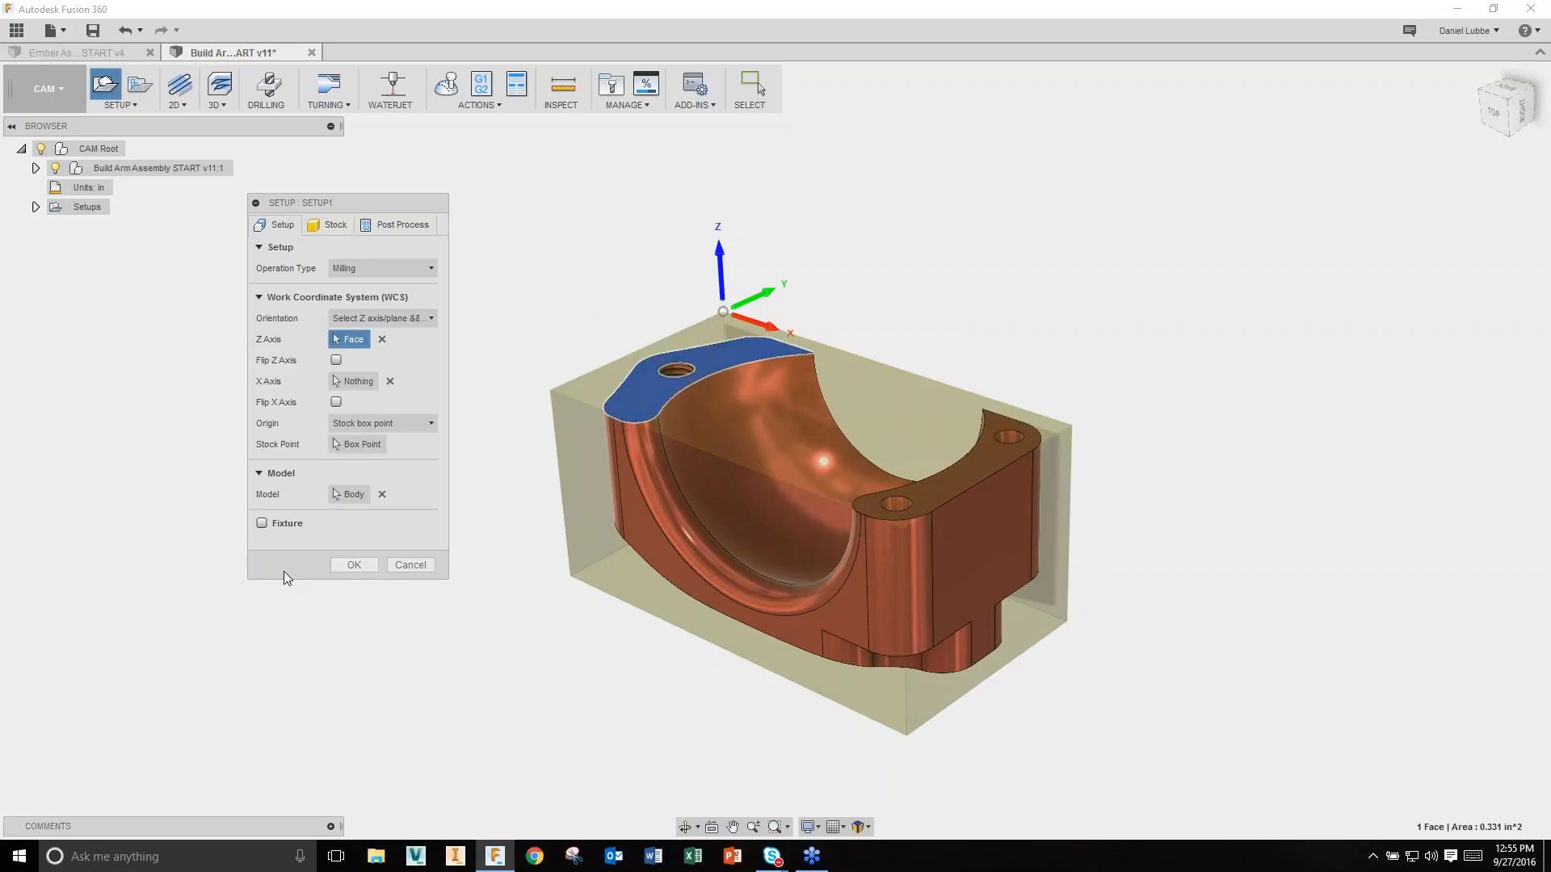
left_click(331, 226)
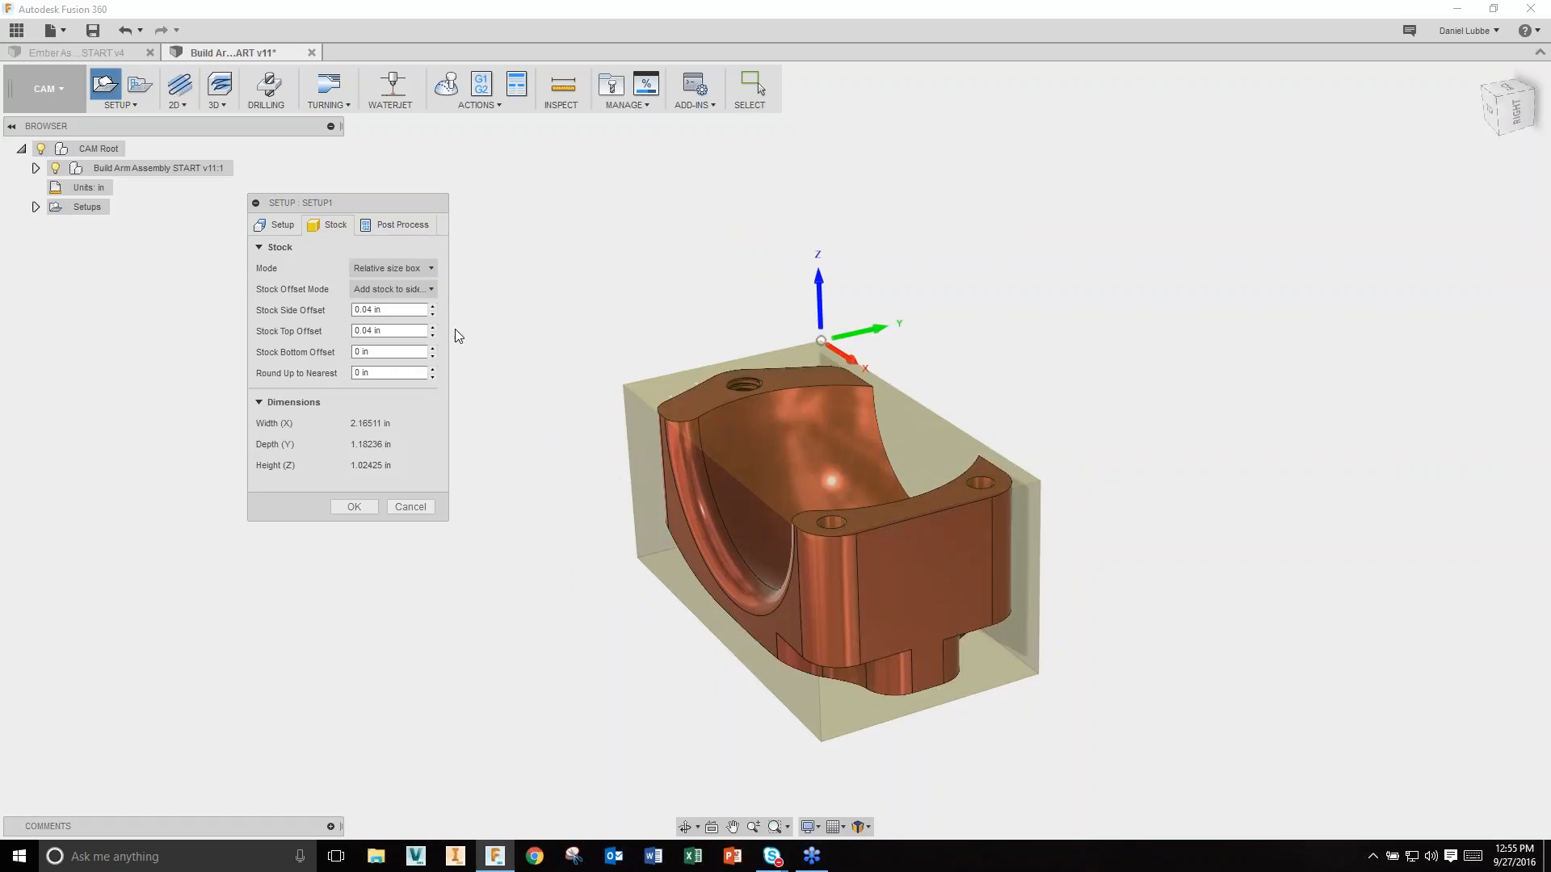
Step: Make the stock a fixed-size 2.5 × 1.5 × 1 in box and create Setup1 (program 1001)
left_click(431, 267)
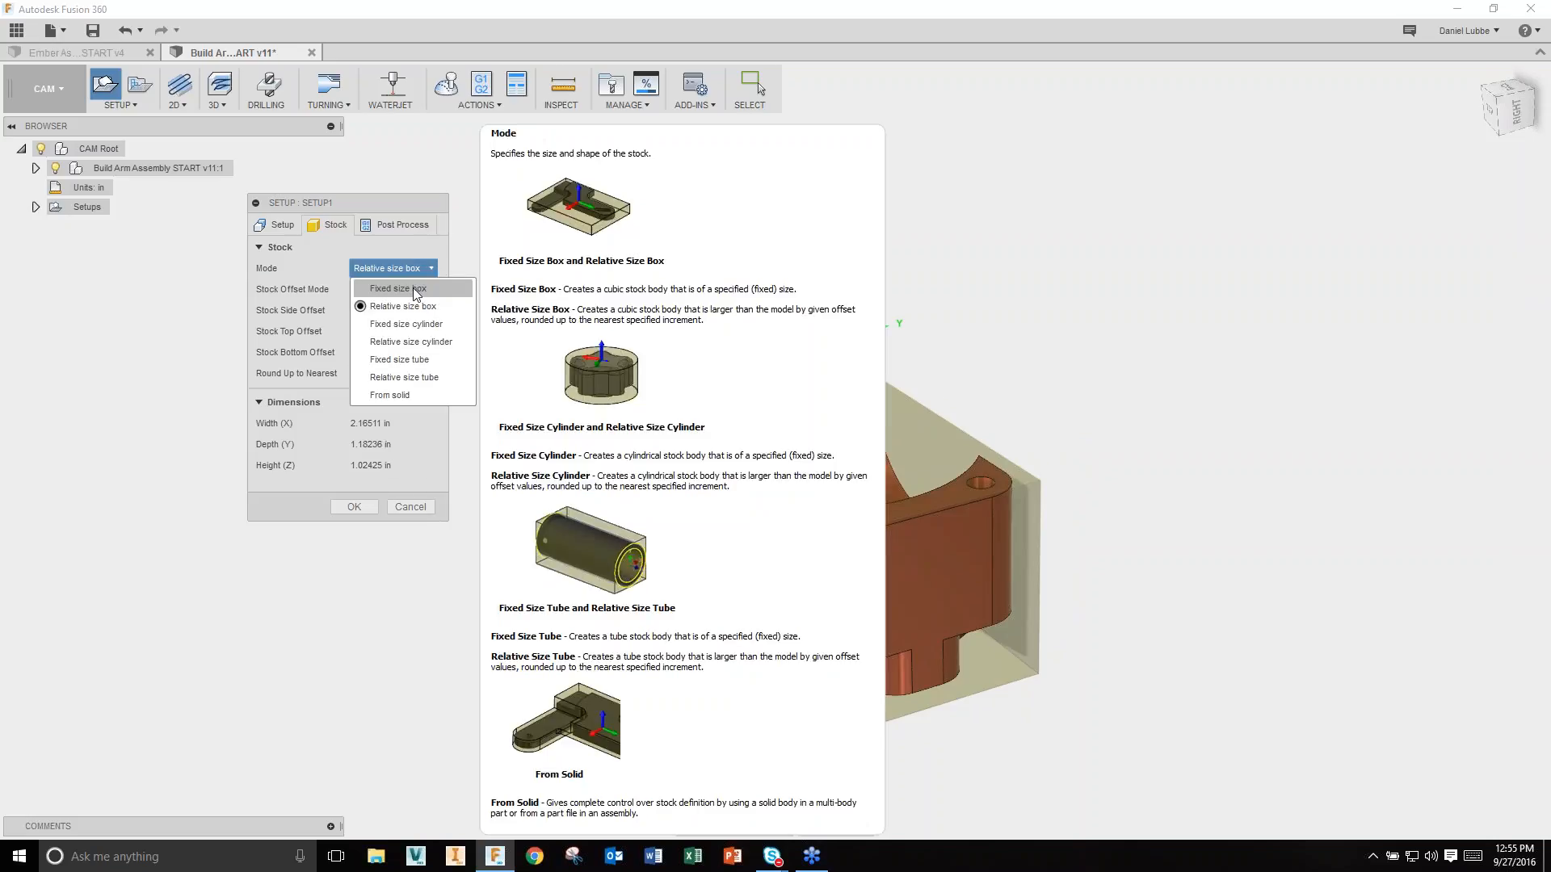
left_click(408, 289)
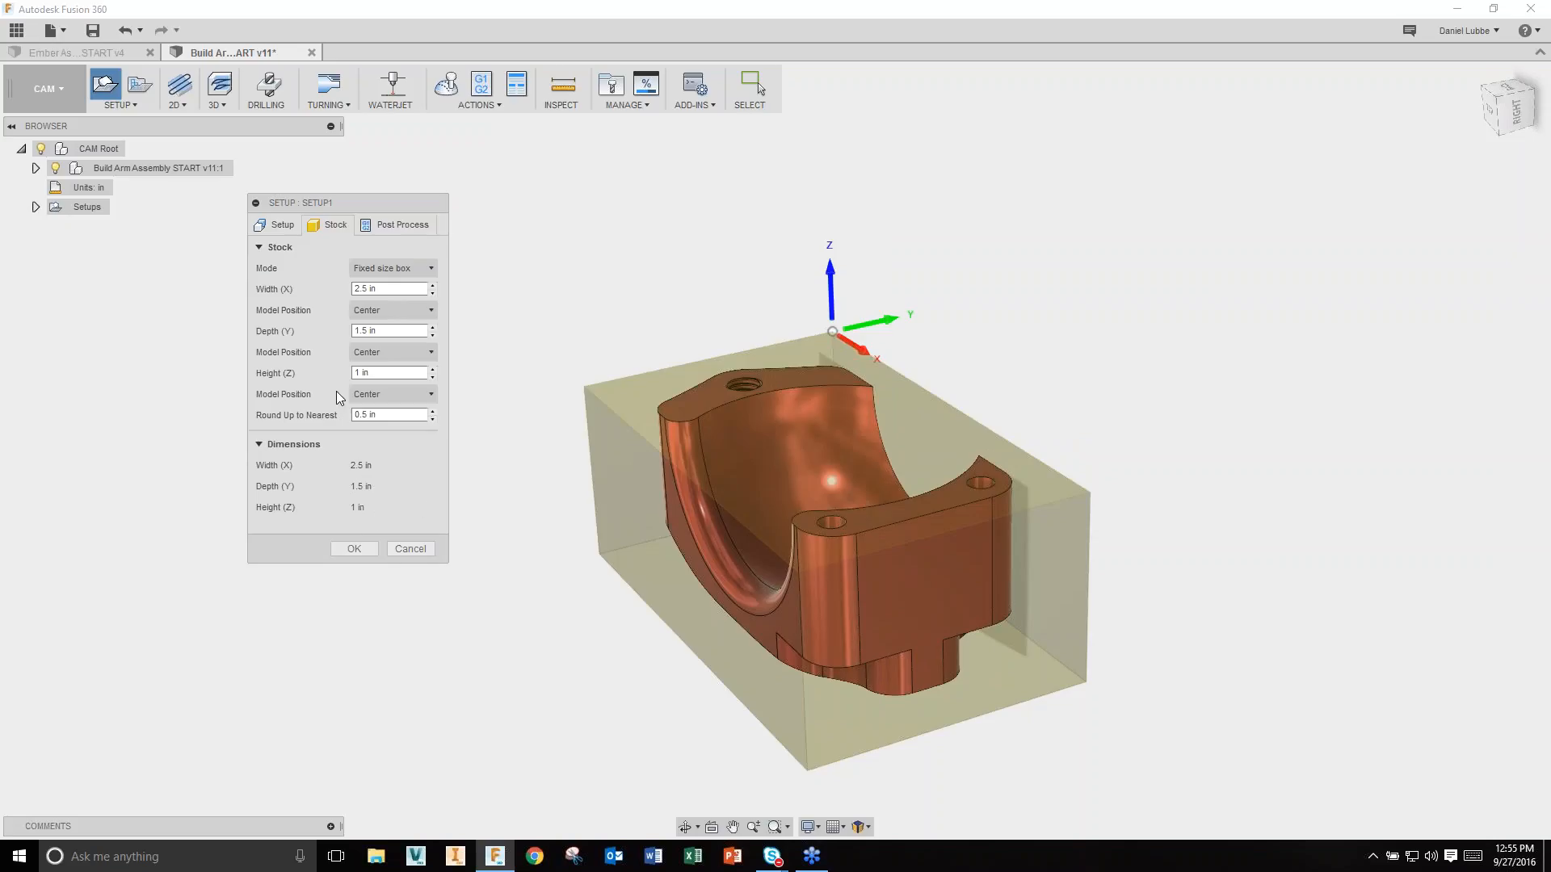
left_click(404, 226)
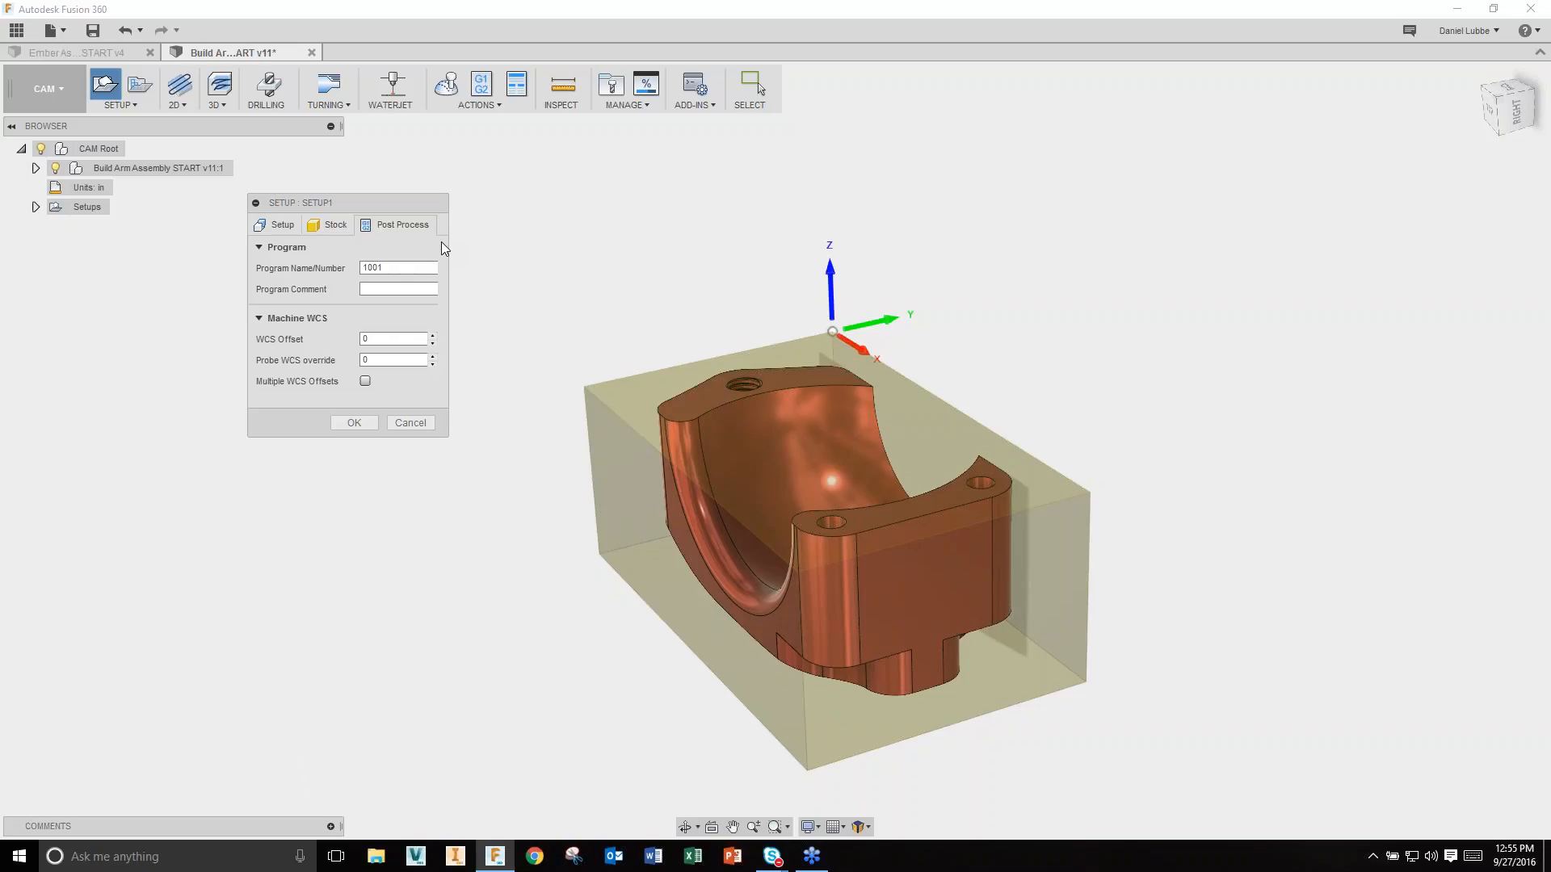
left_click(364, 418)
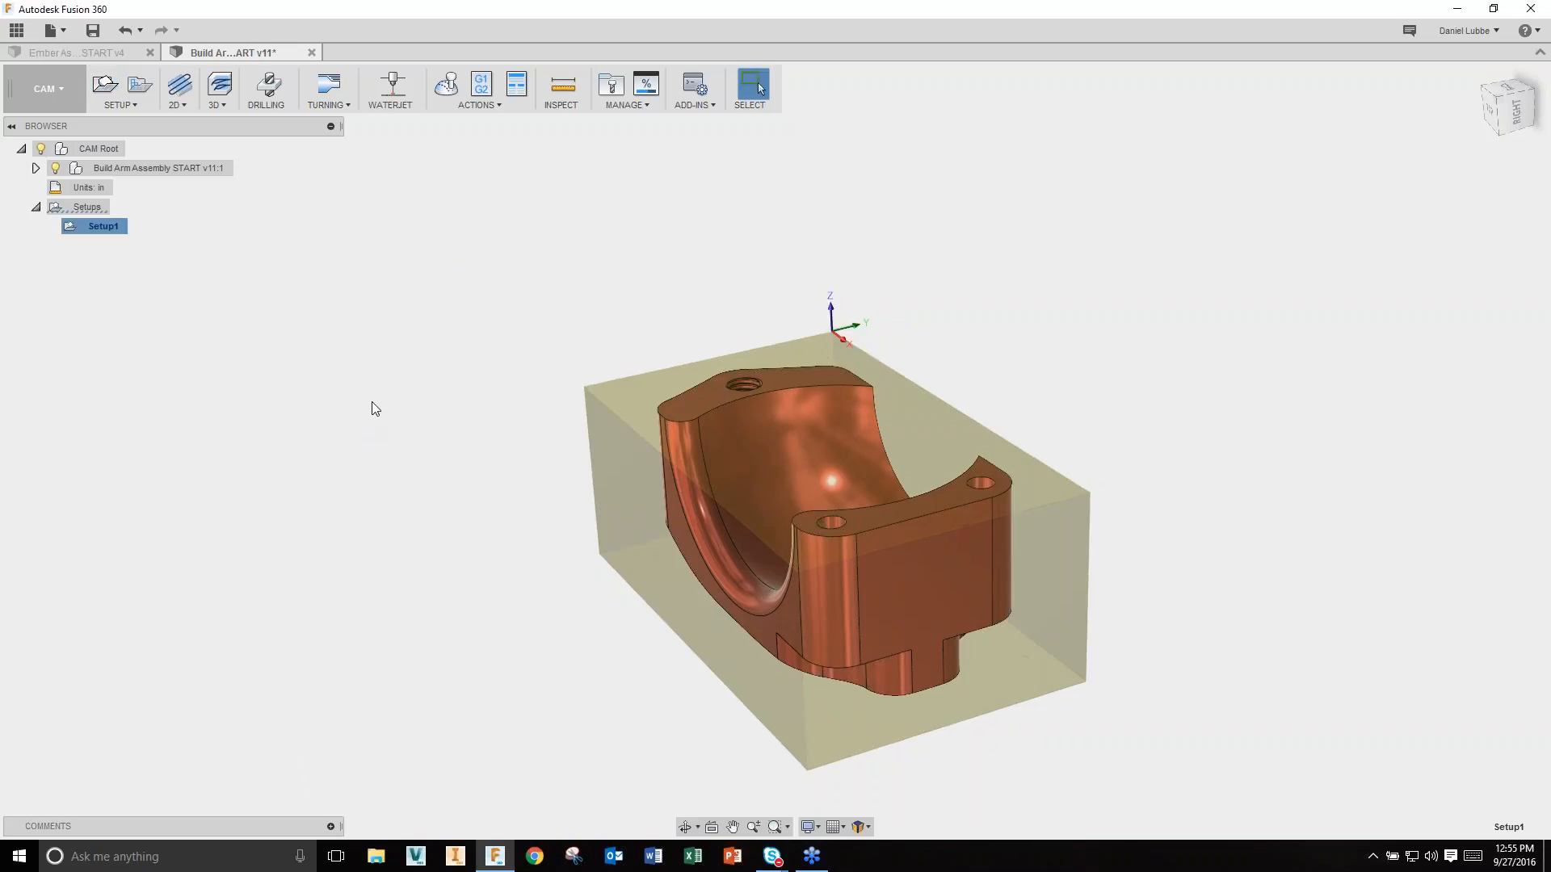
Step: Start a new Face facing operation (FACE1) from the 2D toolpath menu
left_click(181, 106)
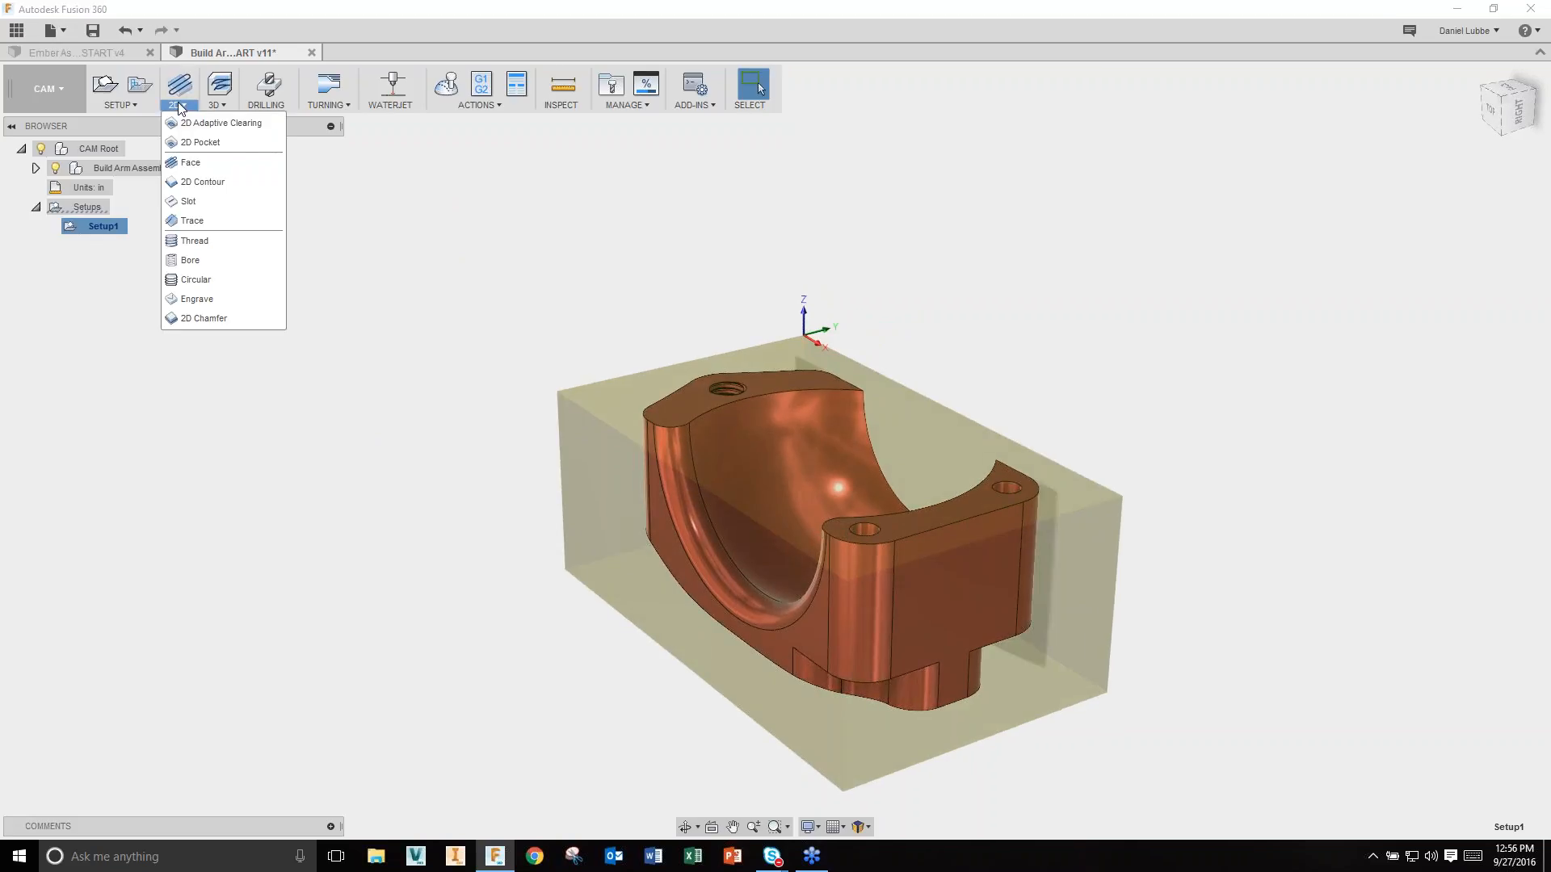
left_click(217, 105)
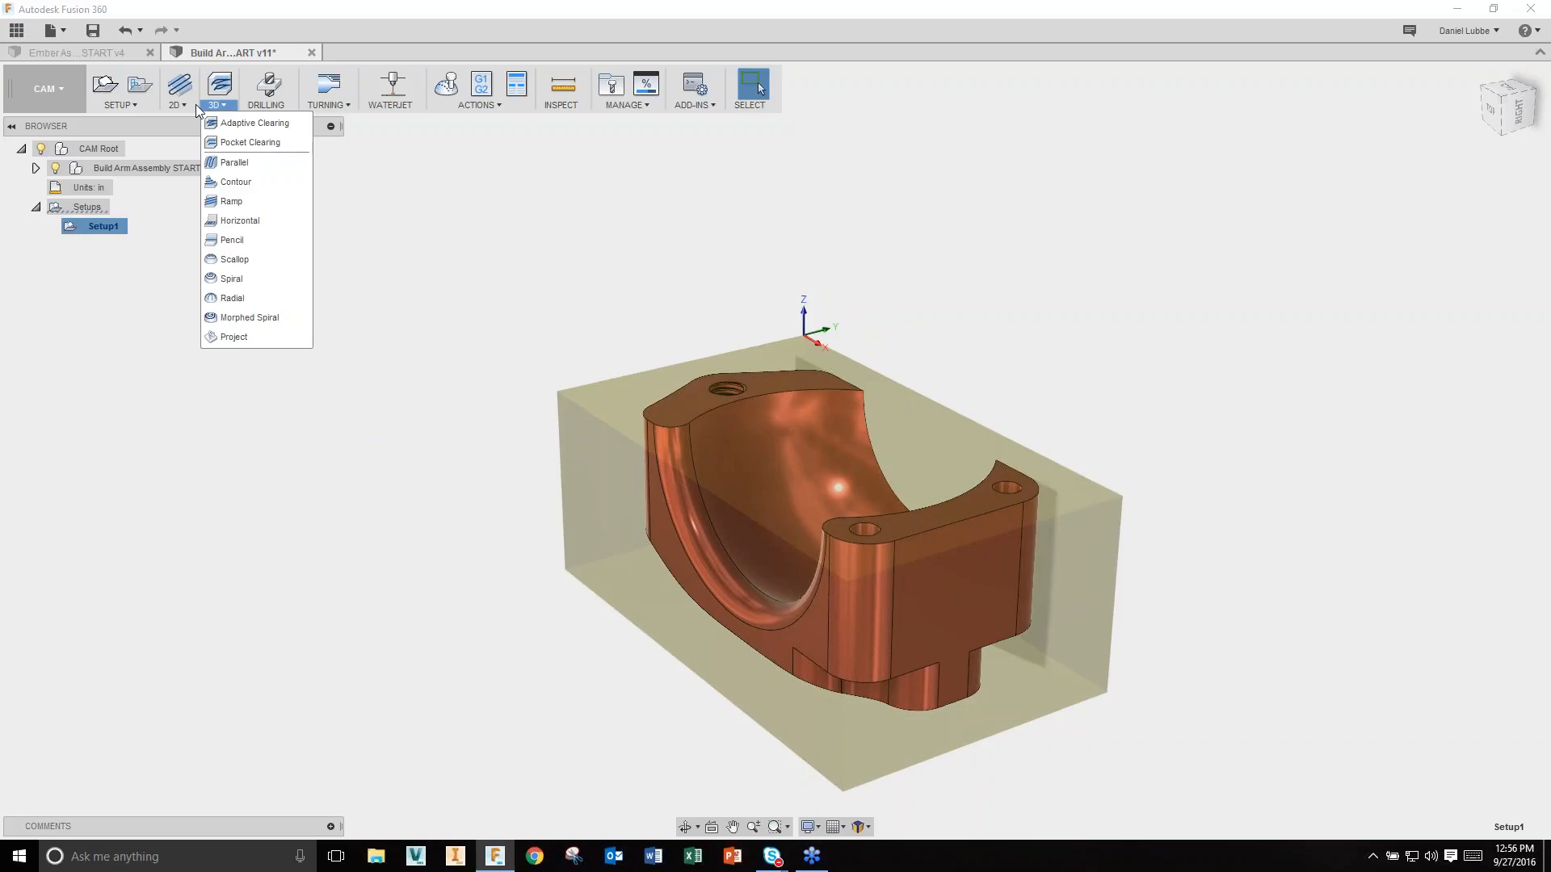
left_click(179, 105)
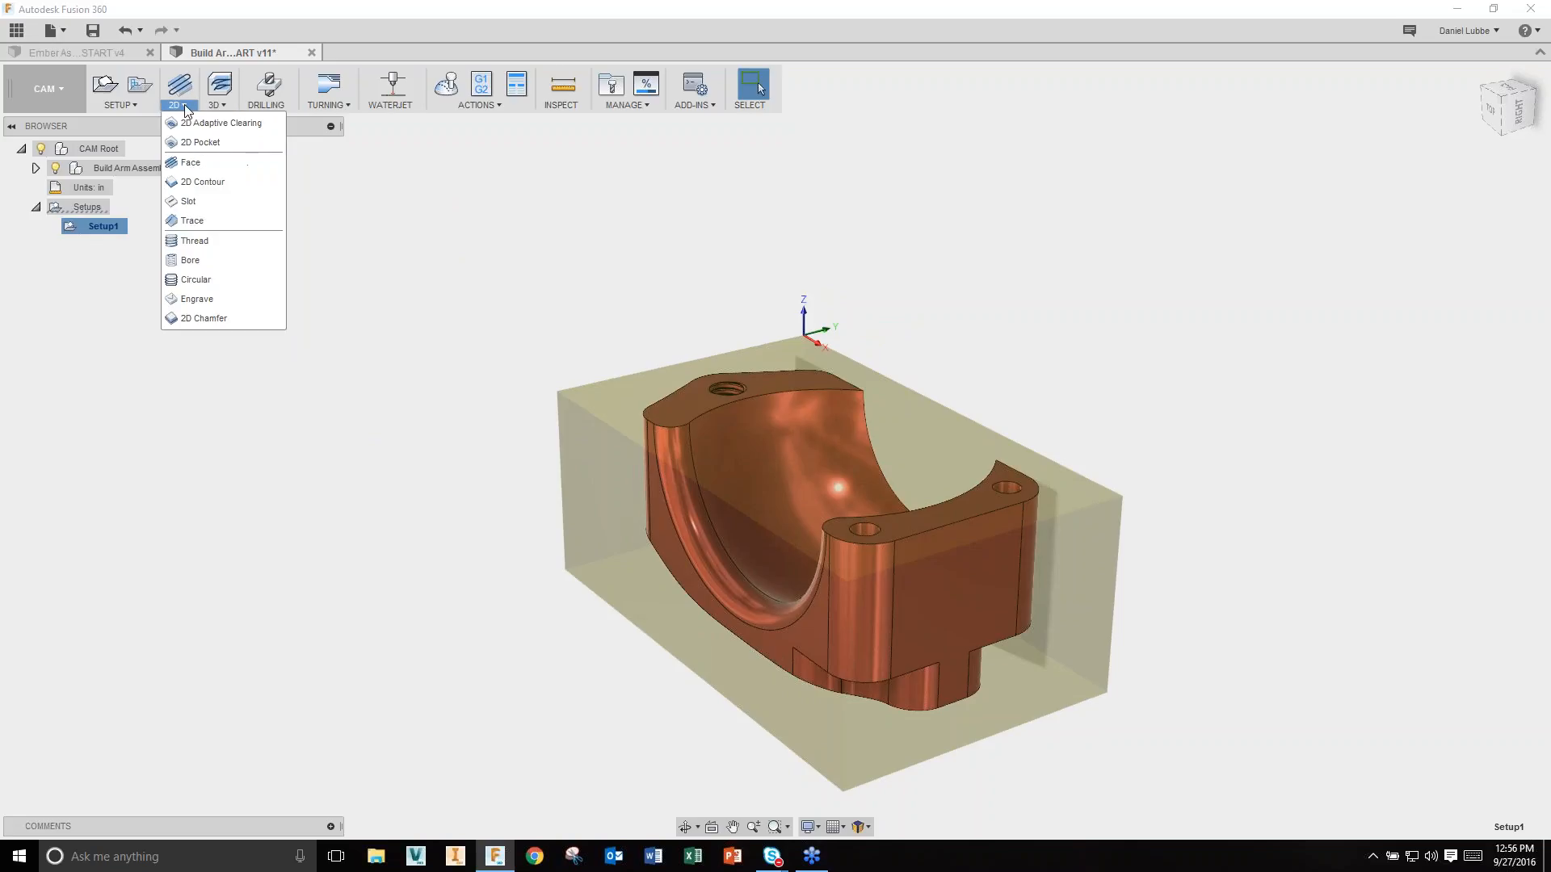
left_click(202, 163)
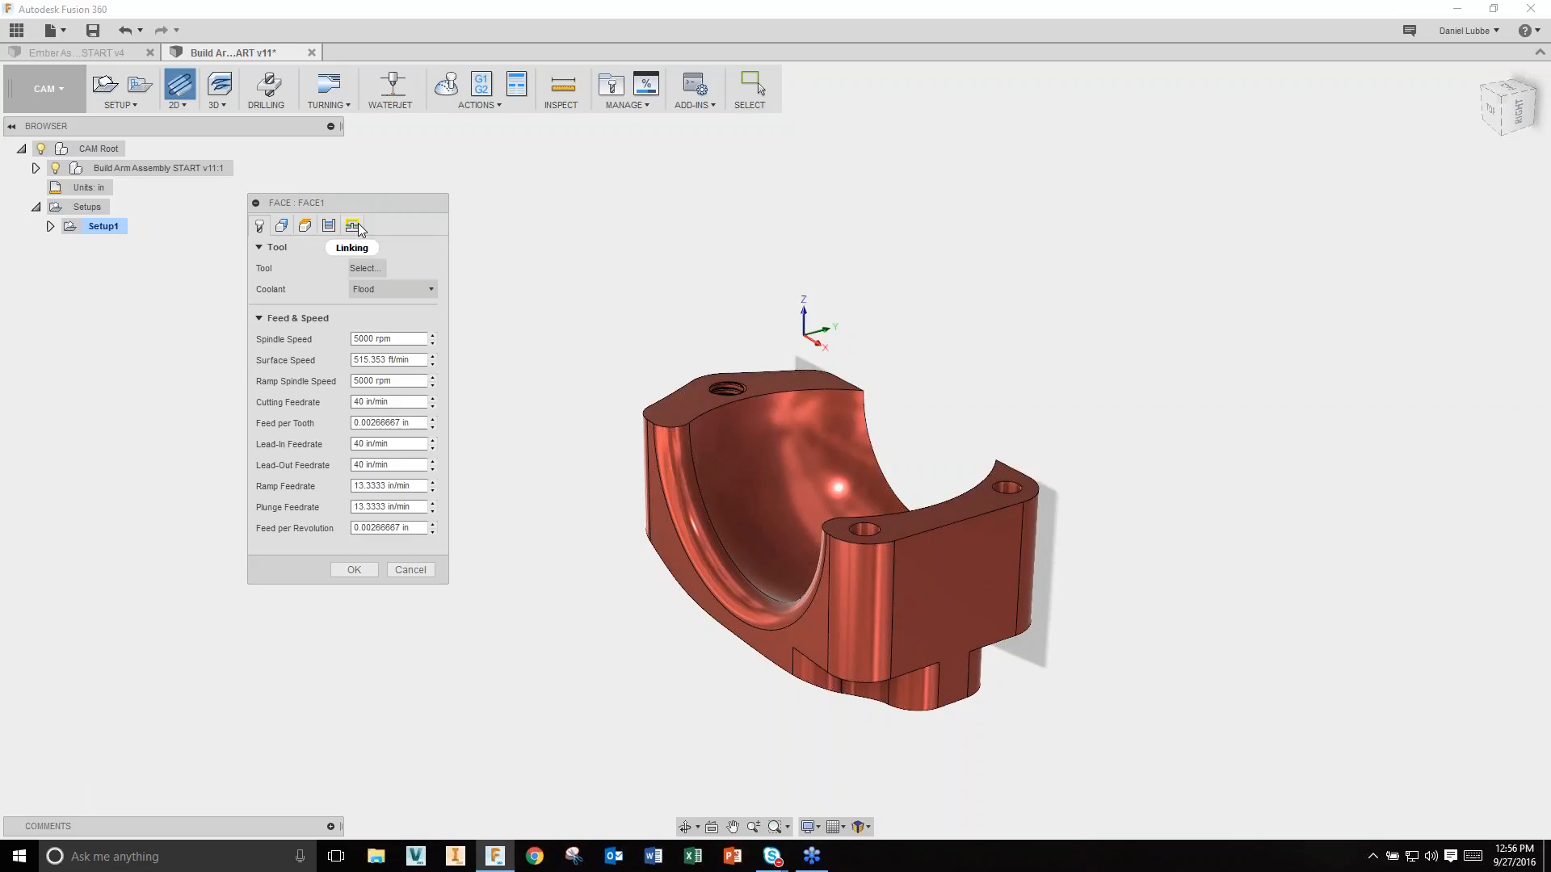
Step: Filter the tool library to face mills and choose the Ø2-inch face mill as the tool
left_click(365, 268)
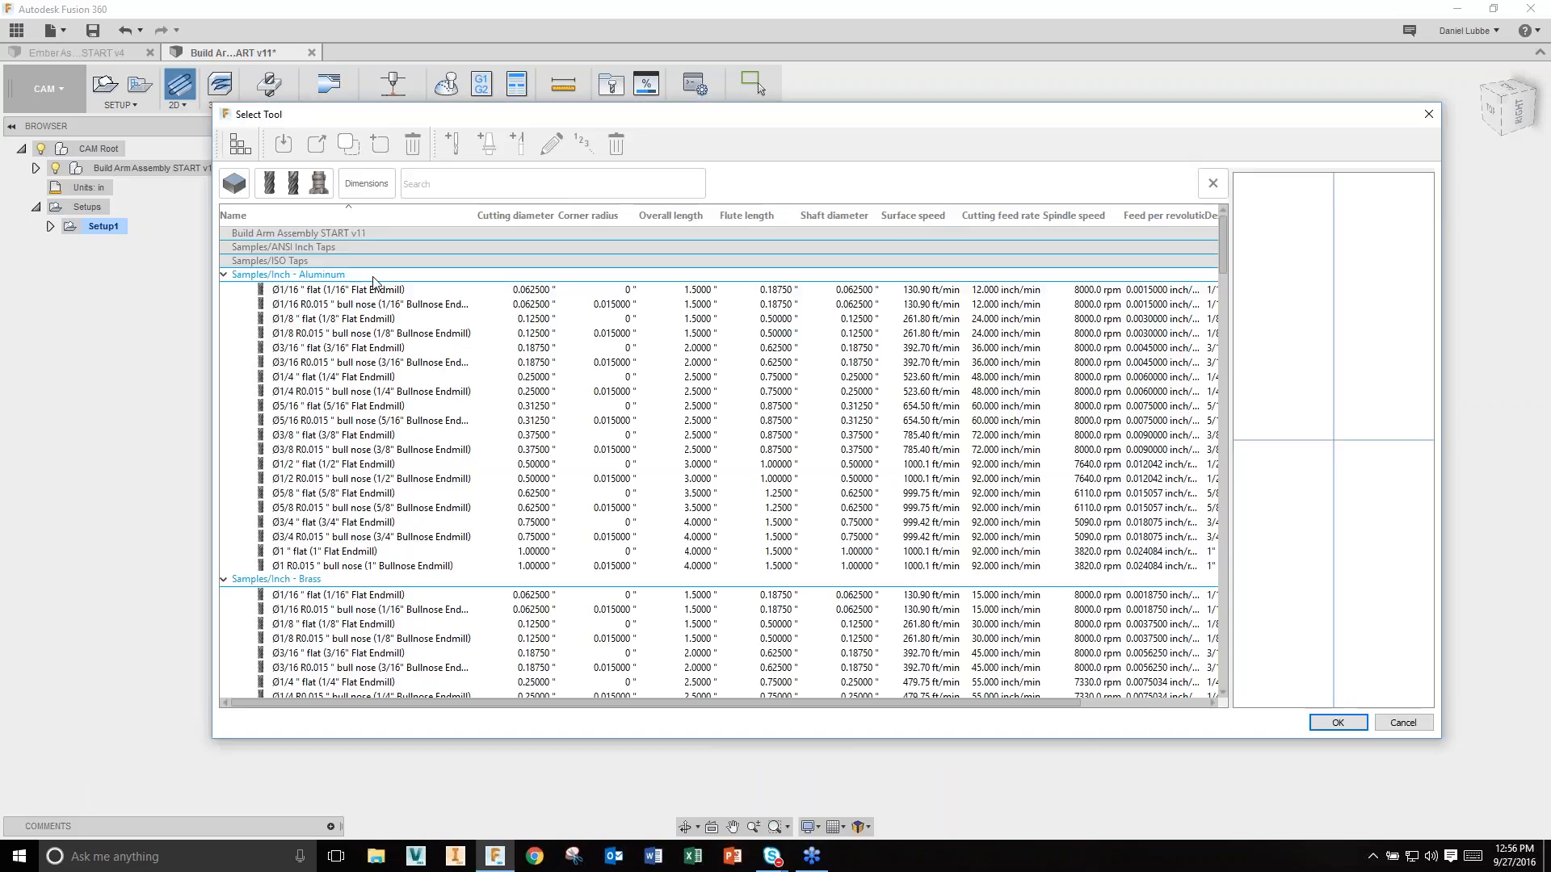
left_click(314, 188)
left_click(355, 255)
left_click(434, 257)
left_click(577, 677)
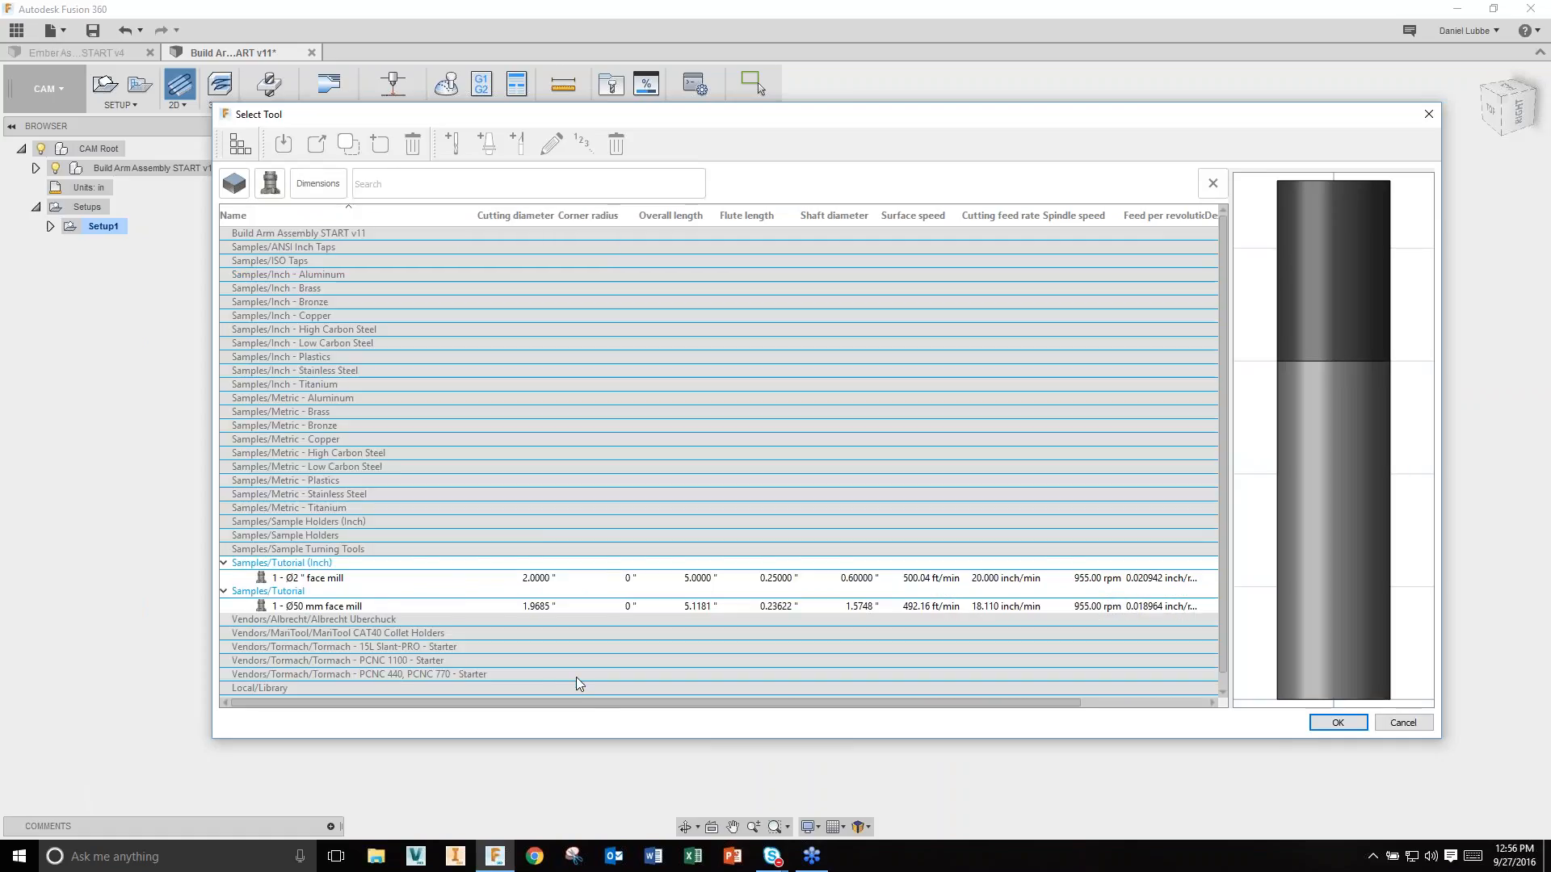
left_click(387, 564)
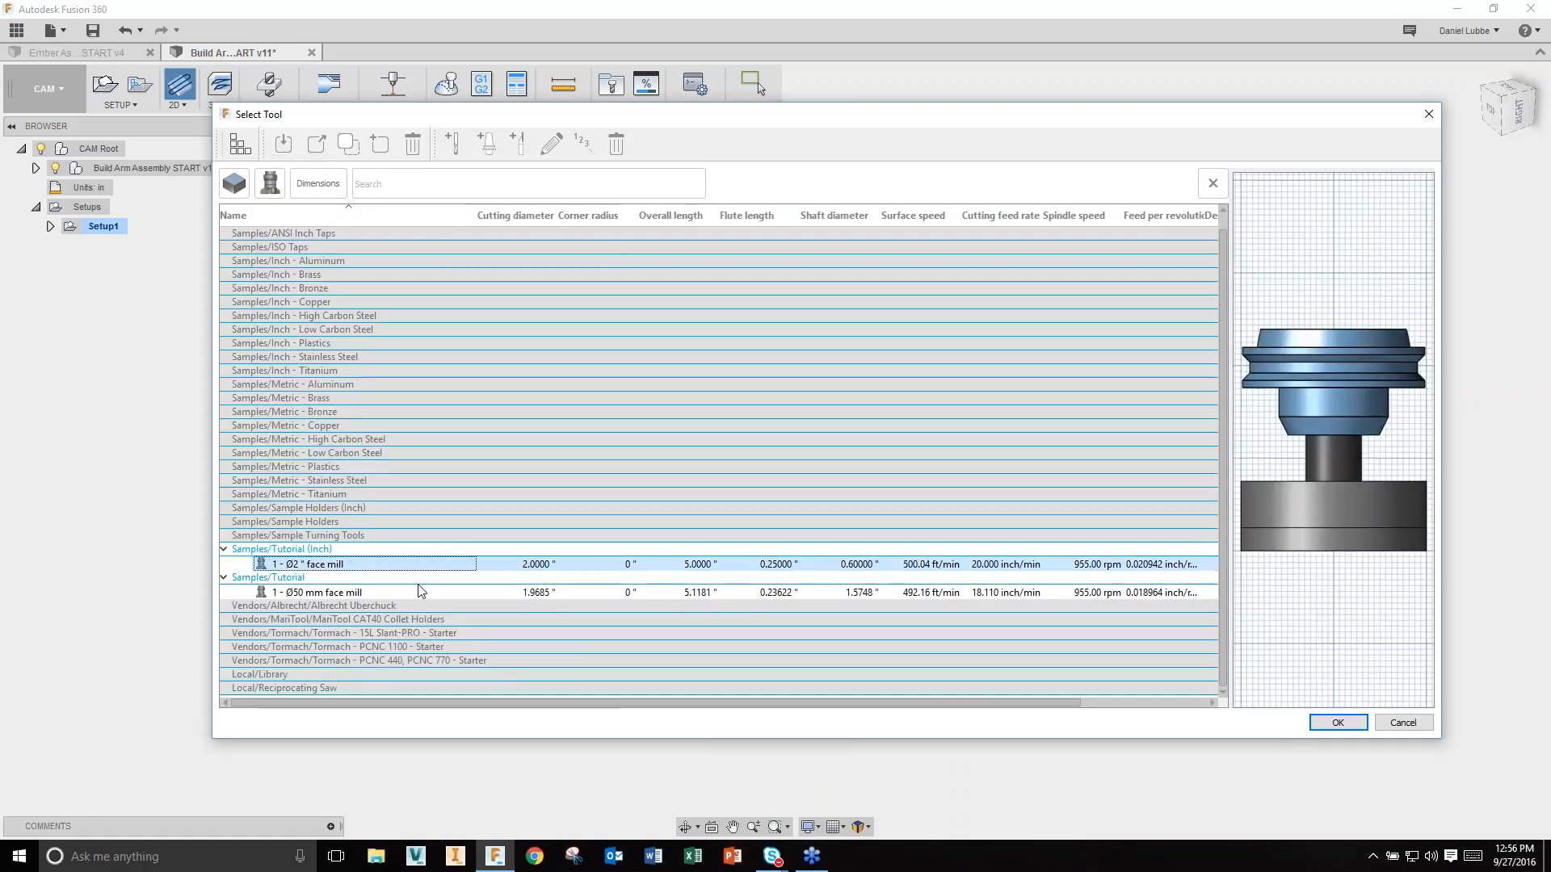
left_click(1315, 723)
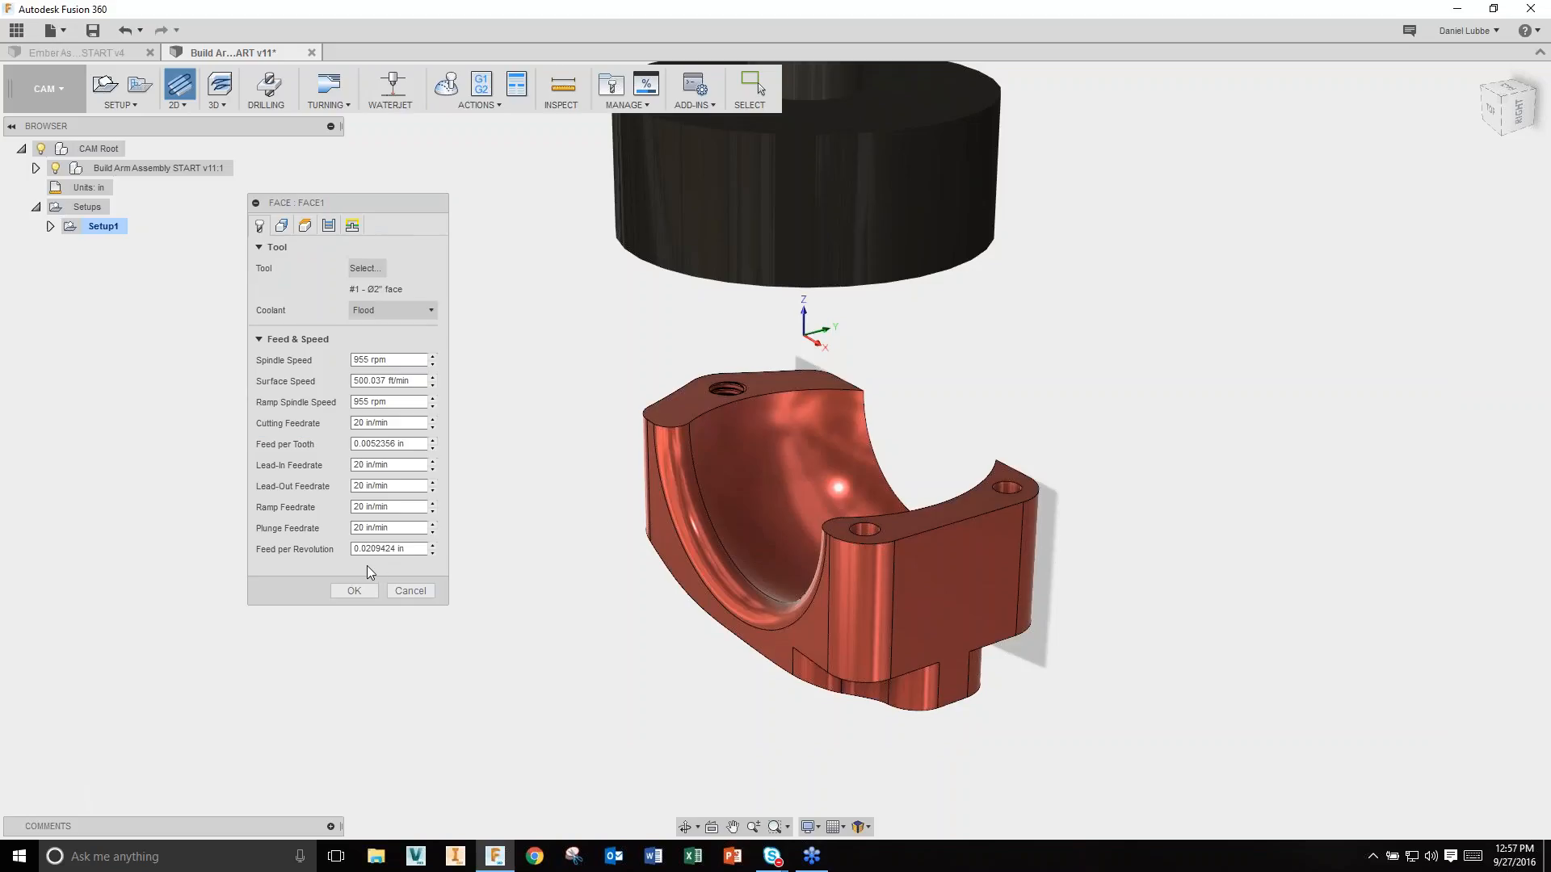
Step: Review the geometry settings and generate the Face1 toolpath across the arm cap's top
left_click(282, 229)
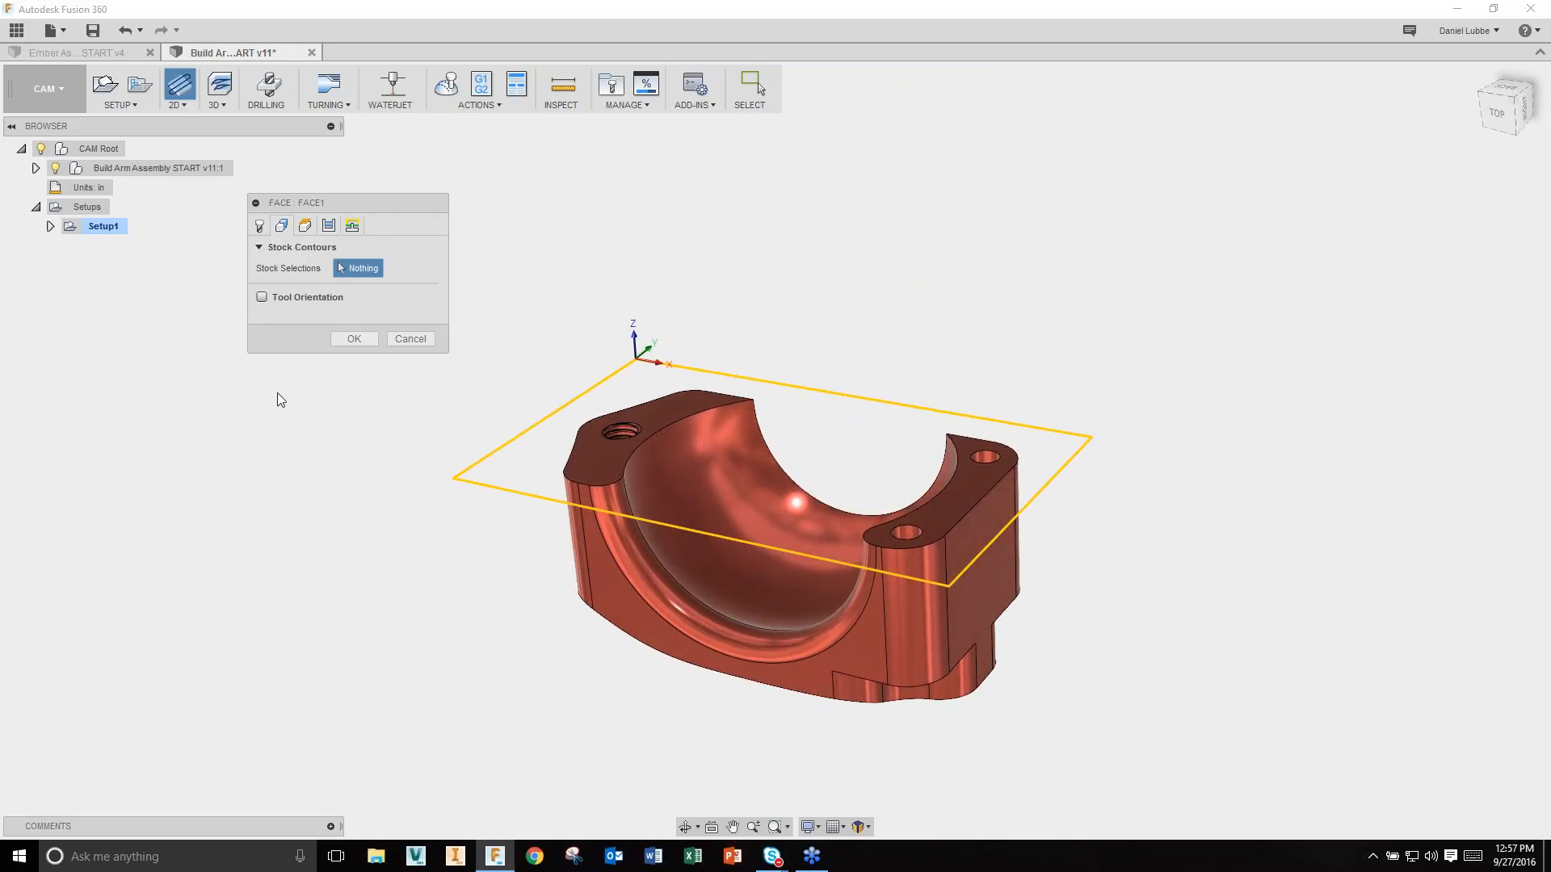
left_click(352, 339)
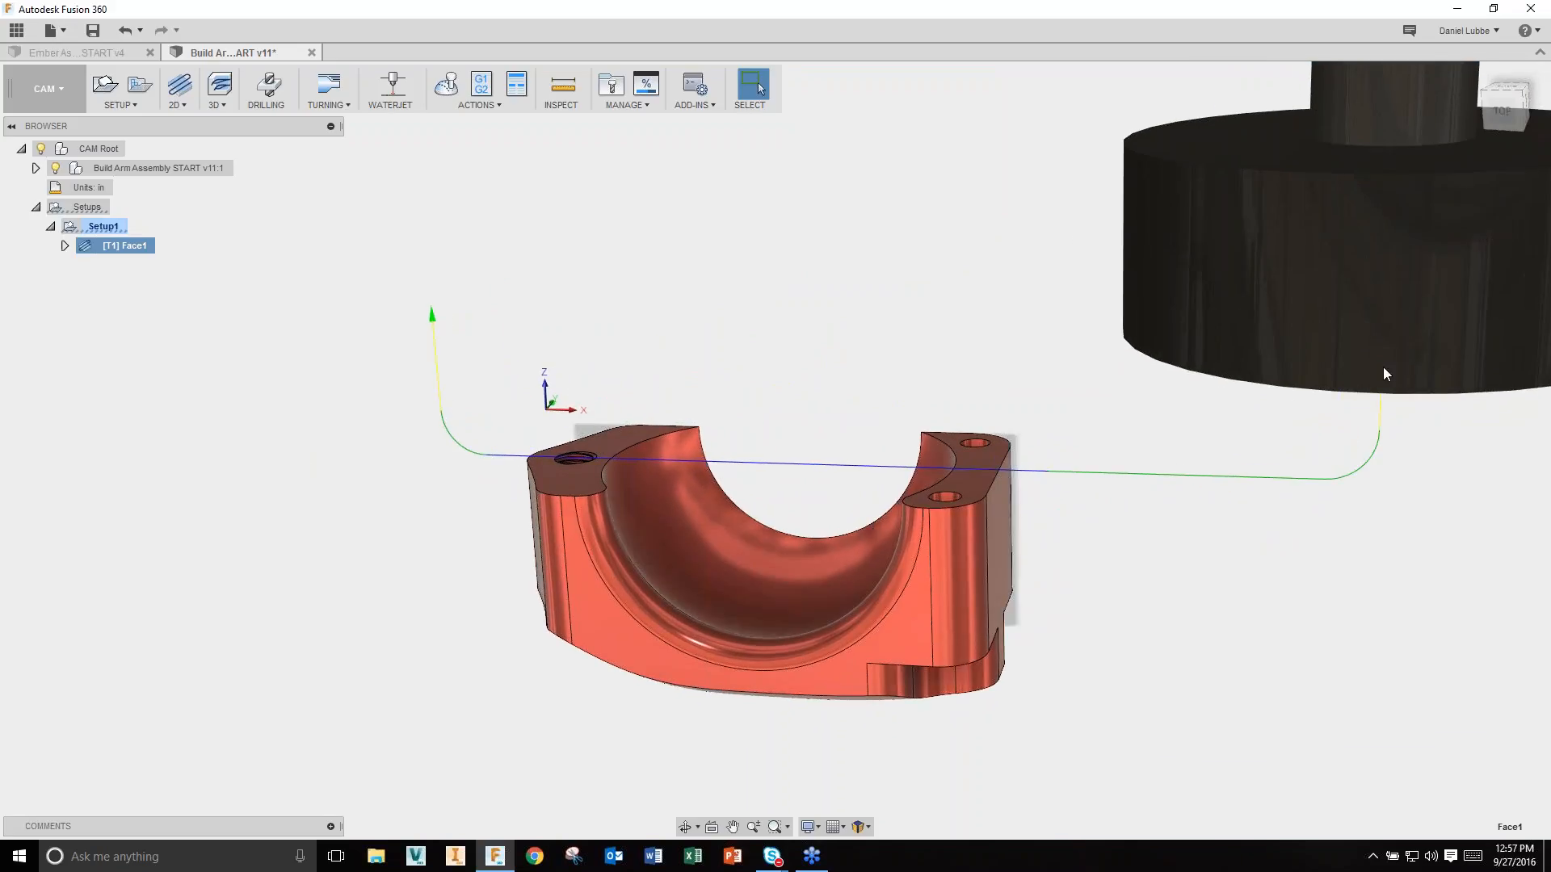
middle_click_drag(1384, 430, 1379, 443, "shift")
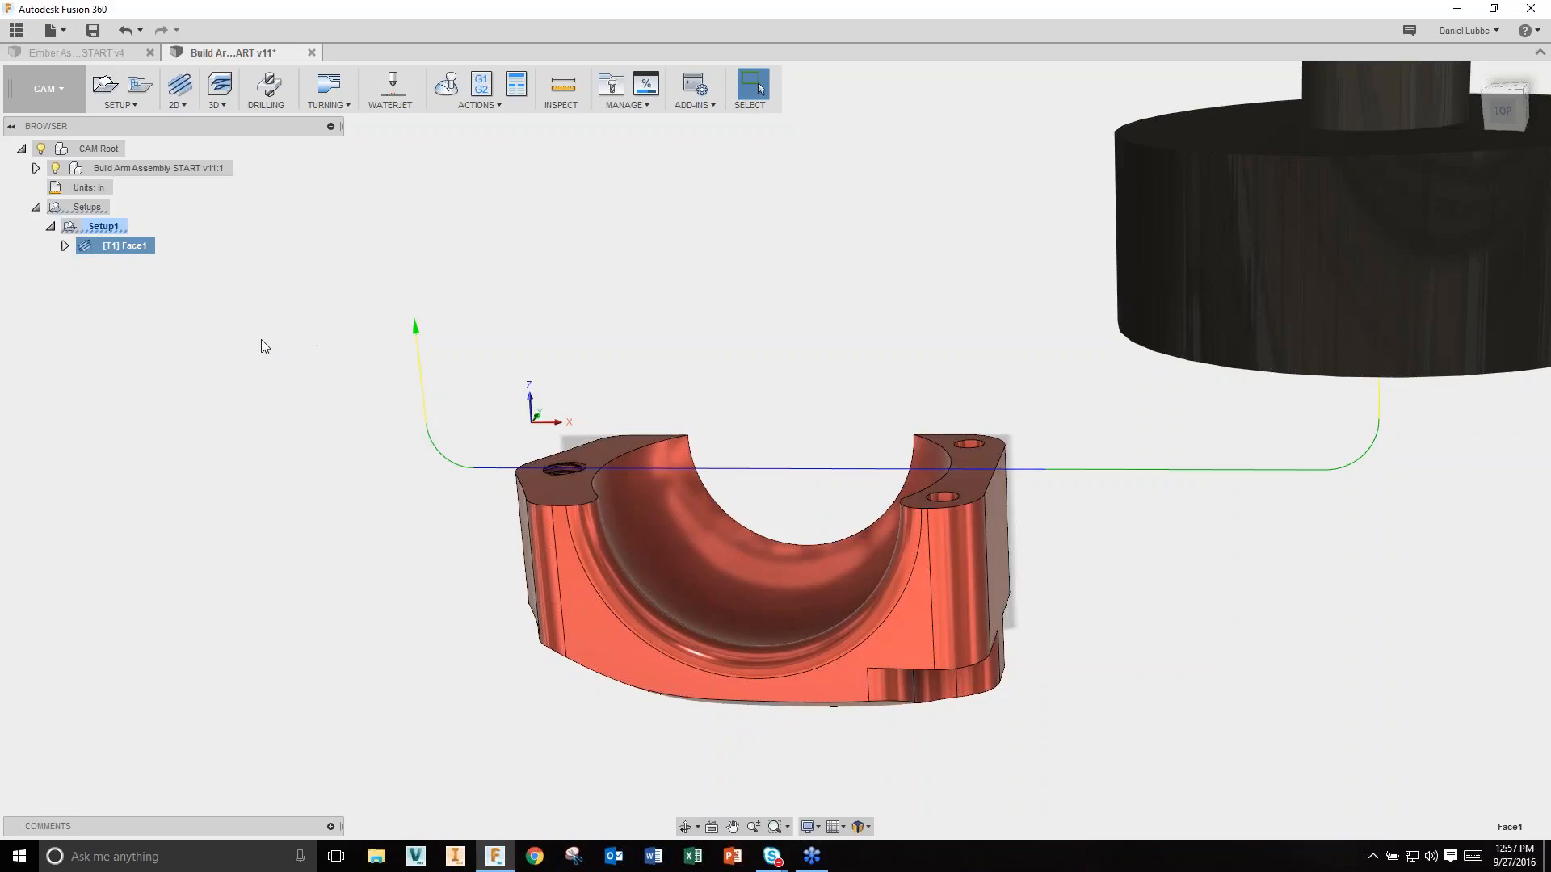
Step: Add an Adaptive Clearing operation to Setup1 using tool #2, the 1/8" ball endmill
left_click(220, 108)
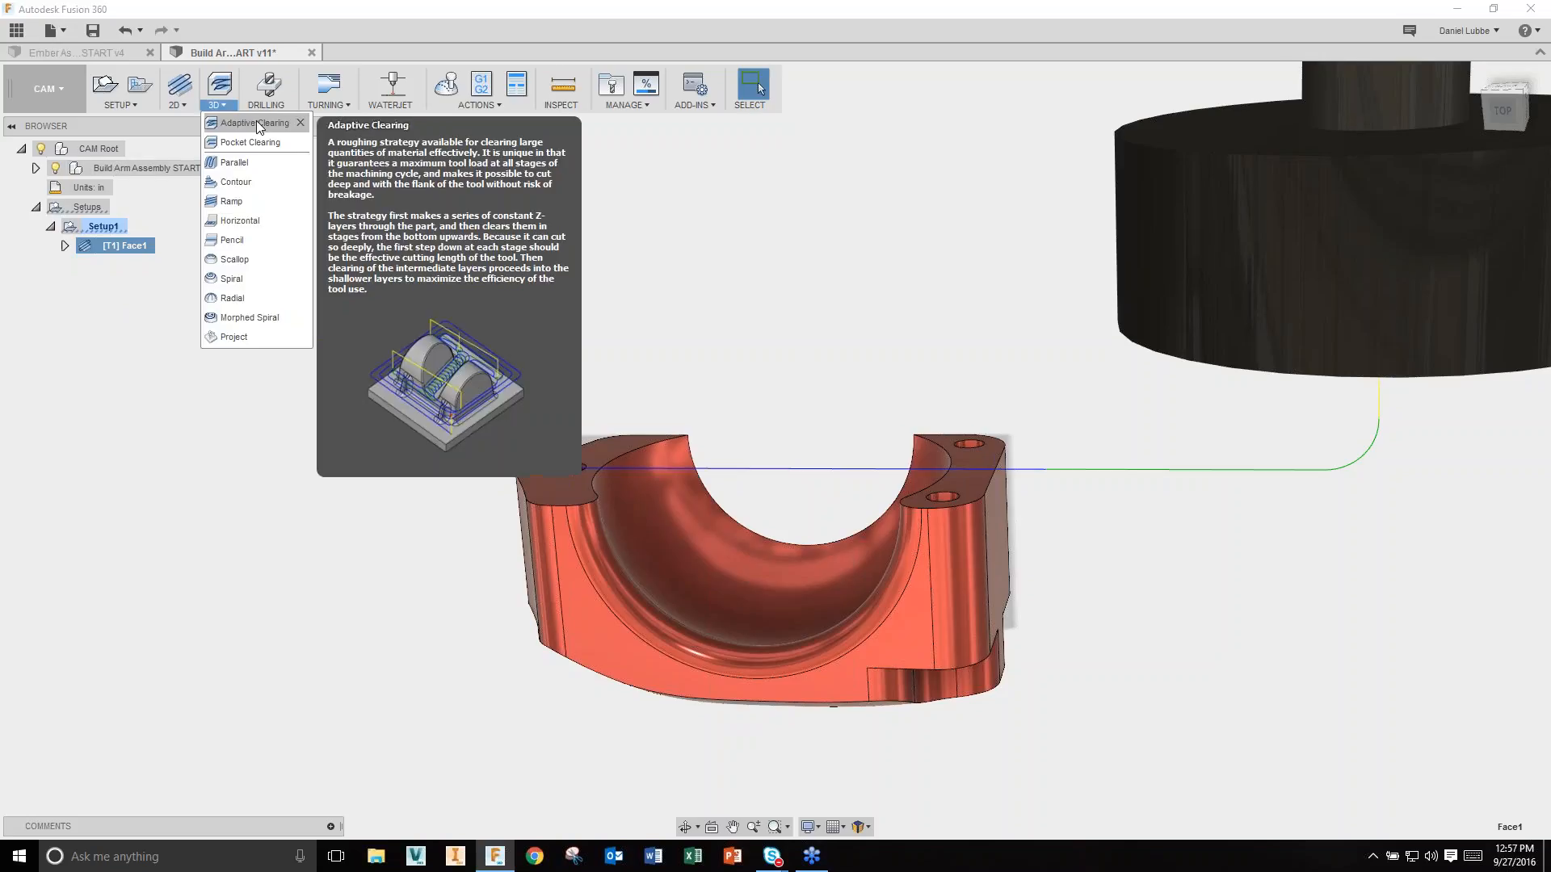
left_click(256, 123)
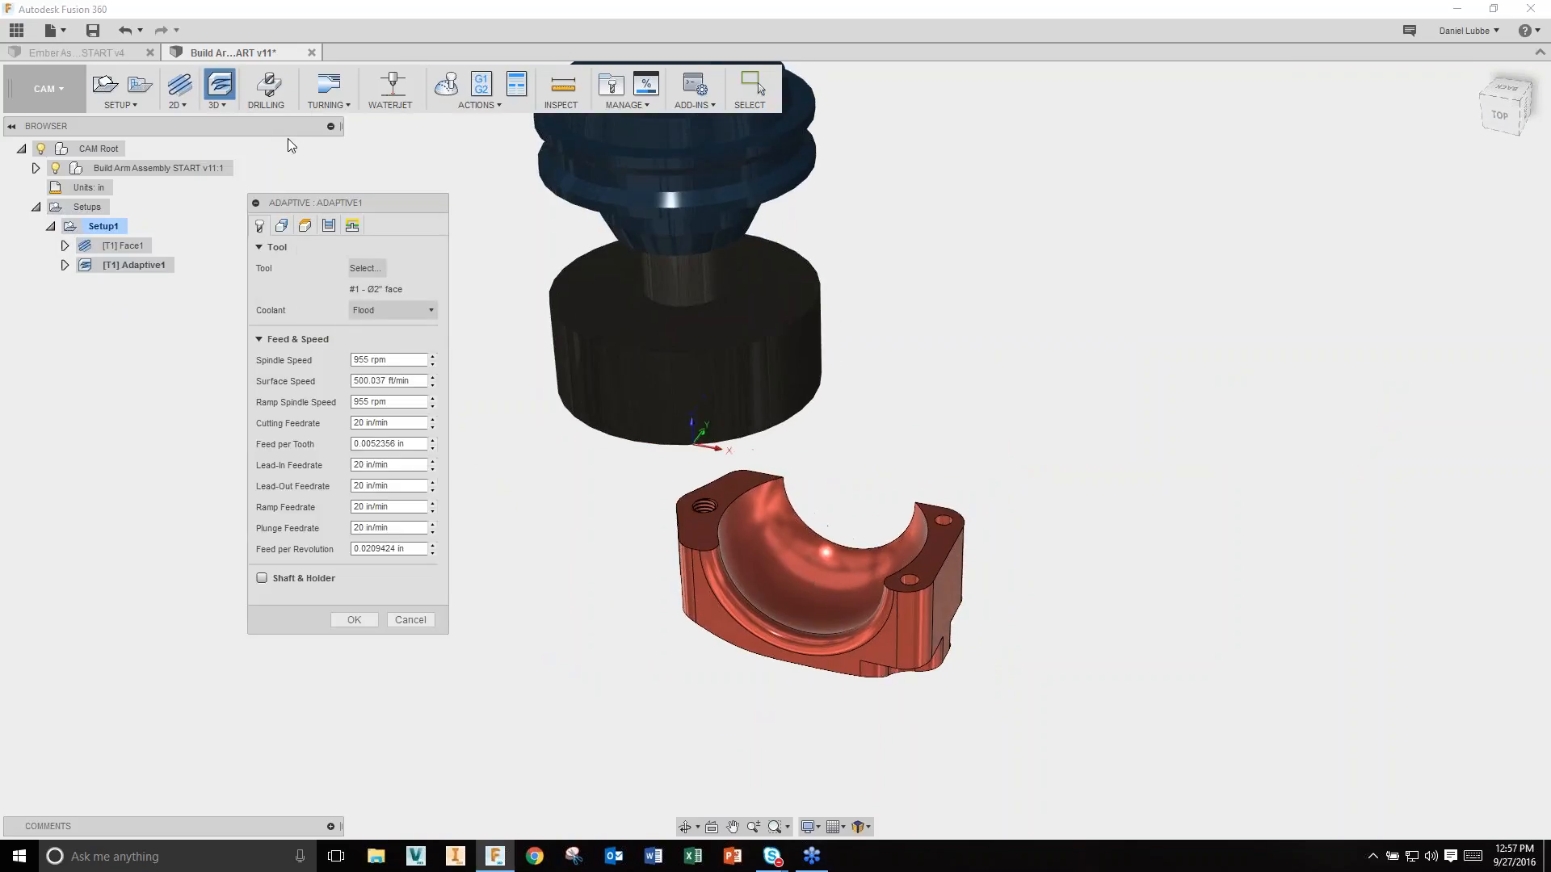
left_click(365, 269)
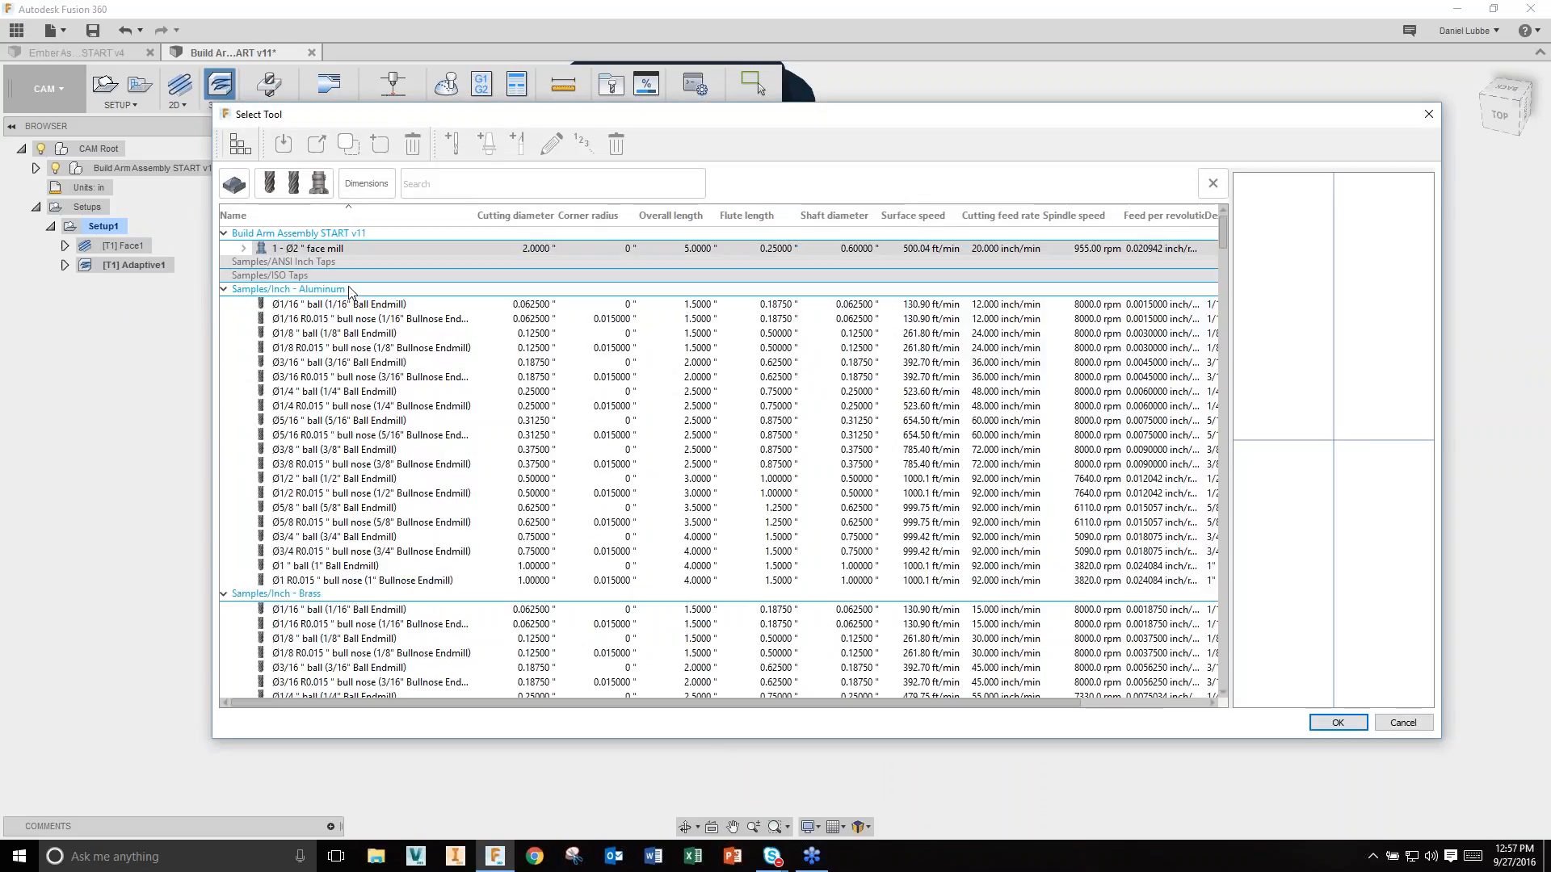
left_click(365, 257)
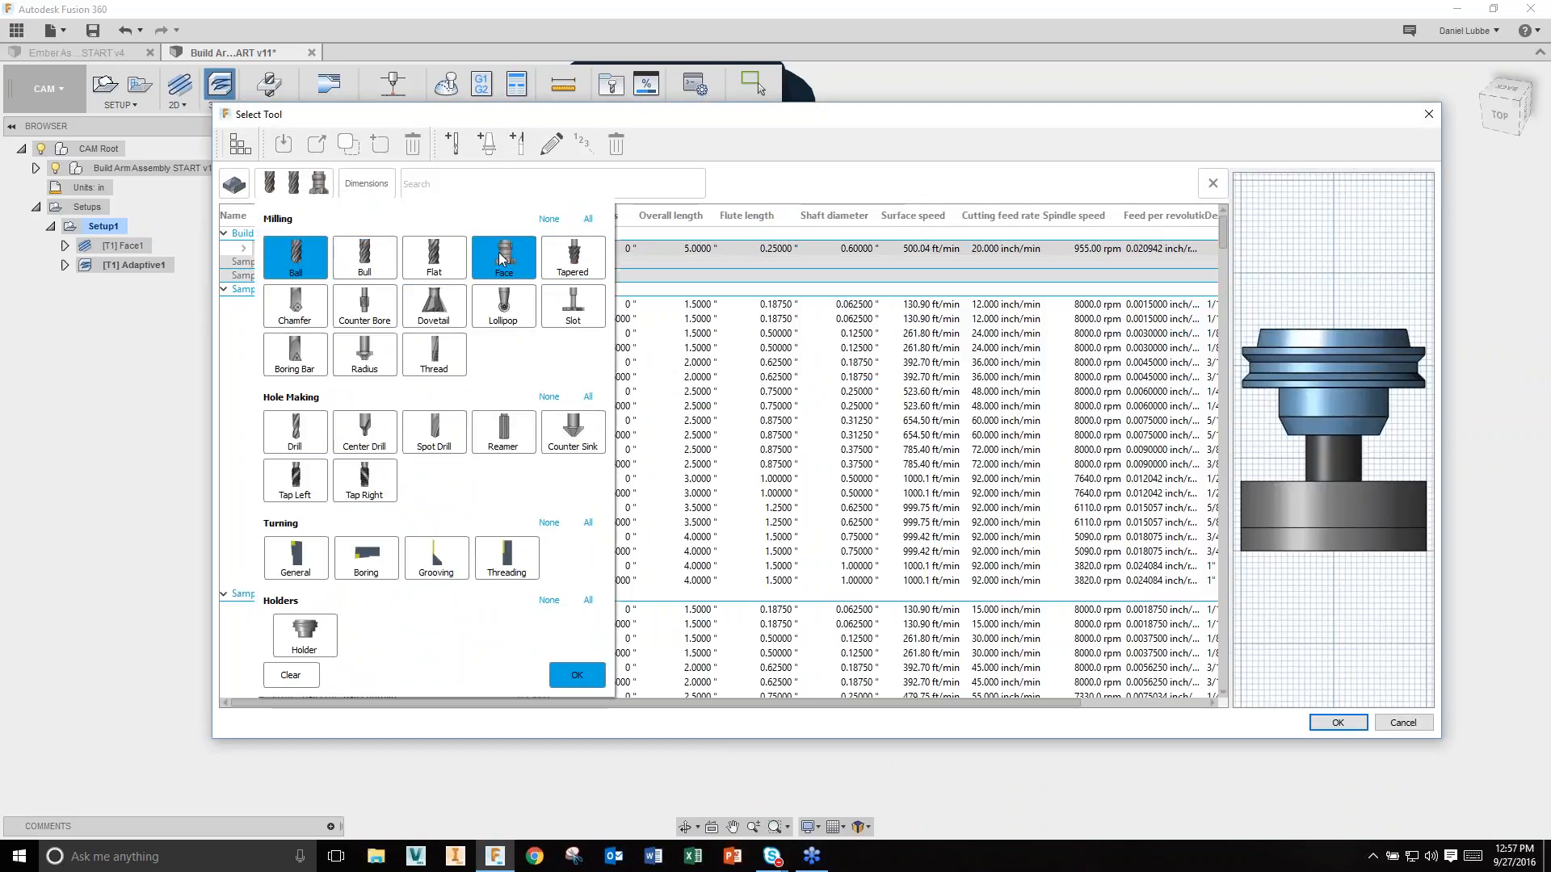
left_click(503, 257)
left_click(577, 676)
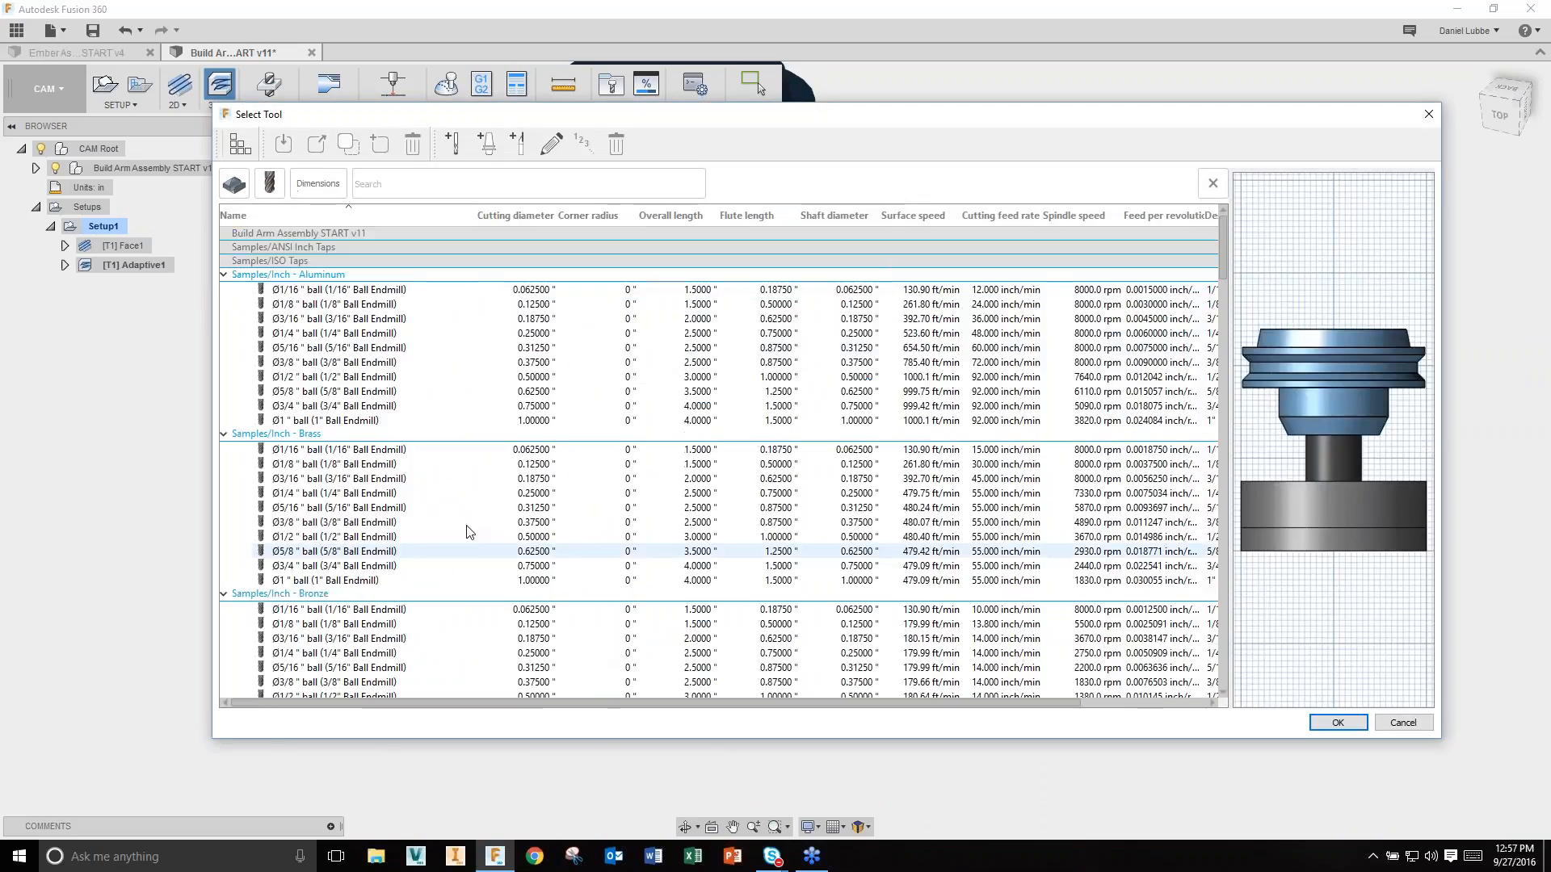
left_click(387, 304)
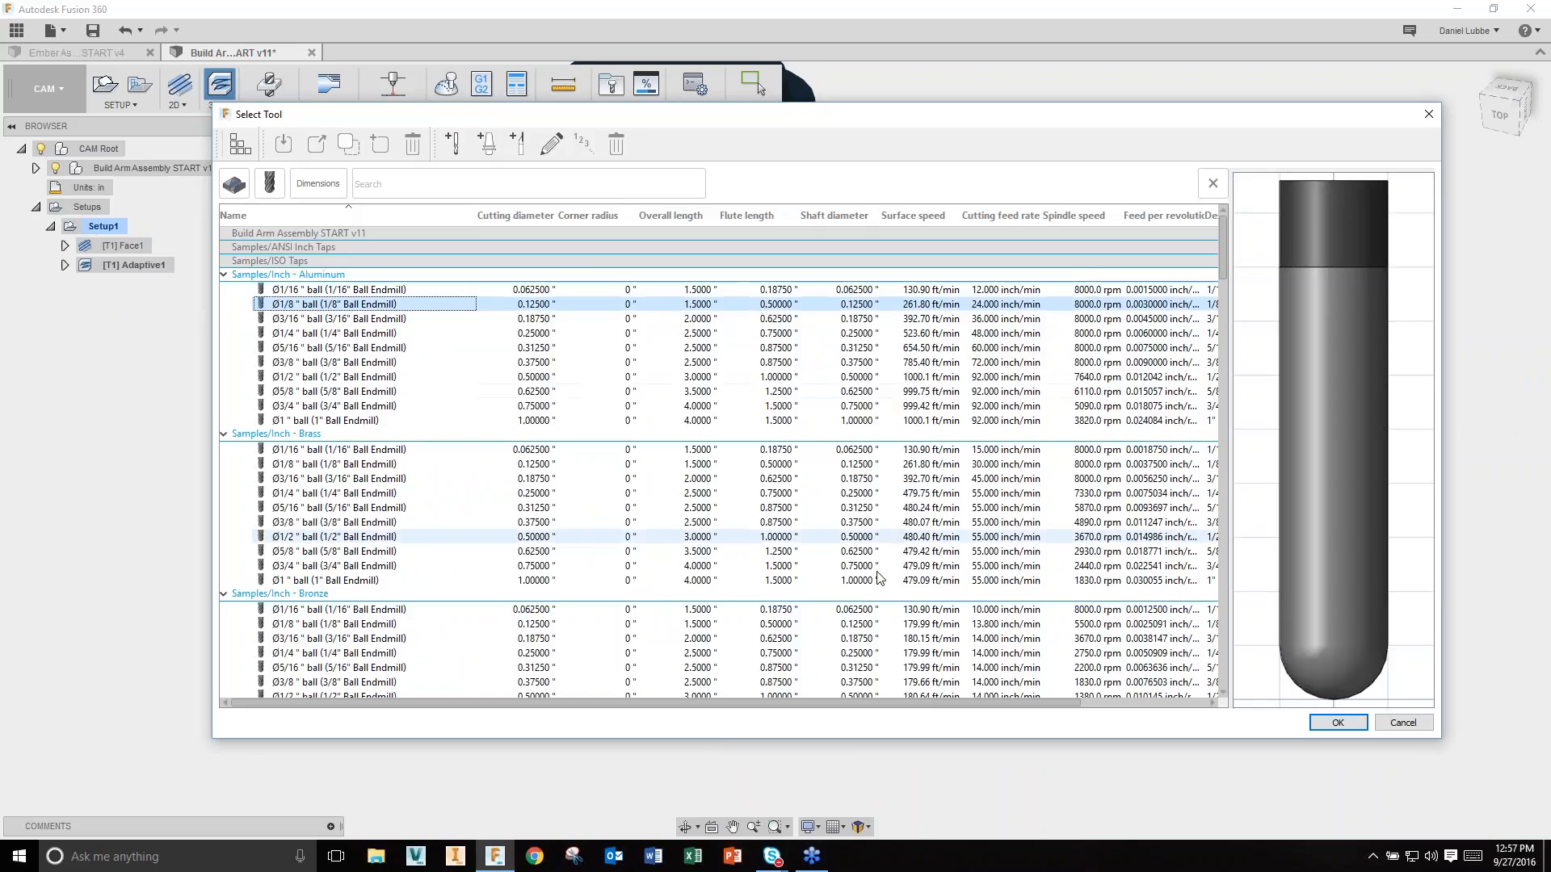
left_click(1336, 722)
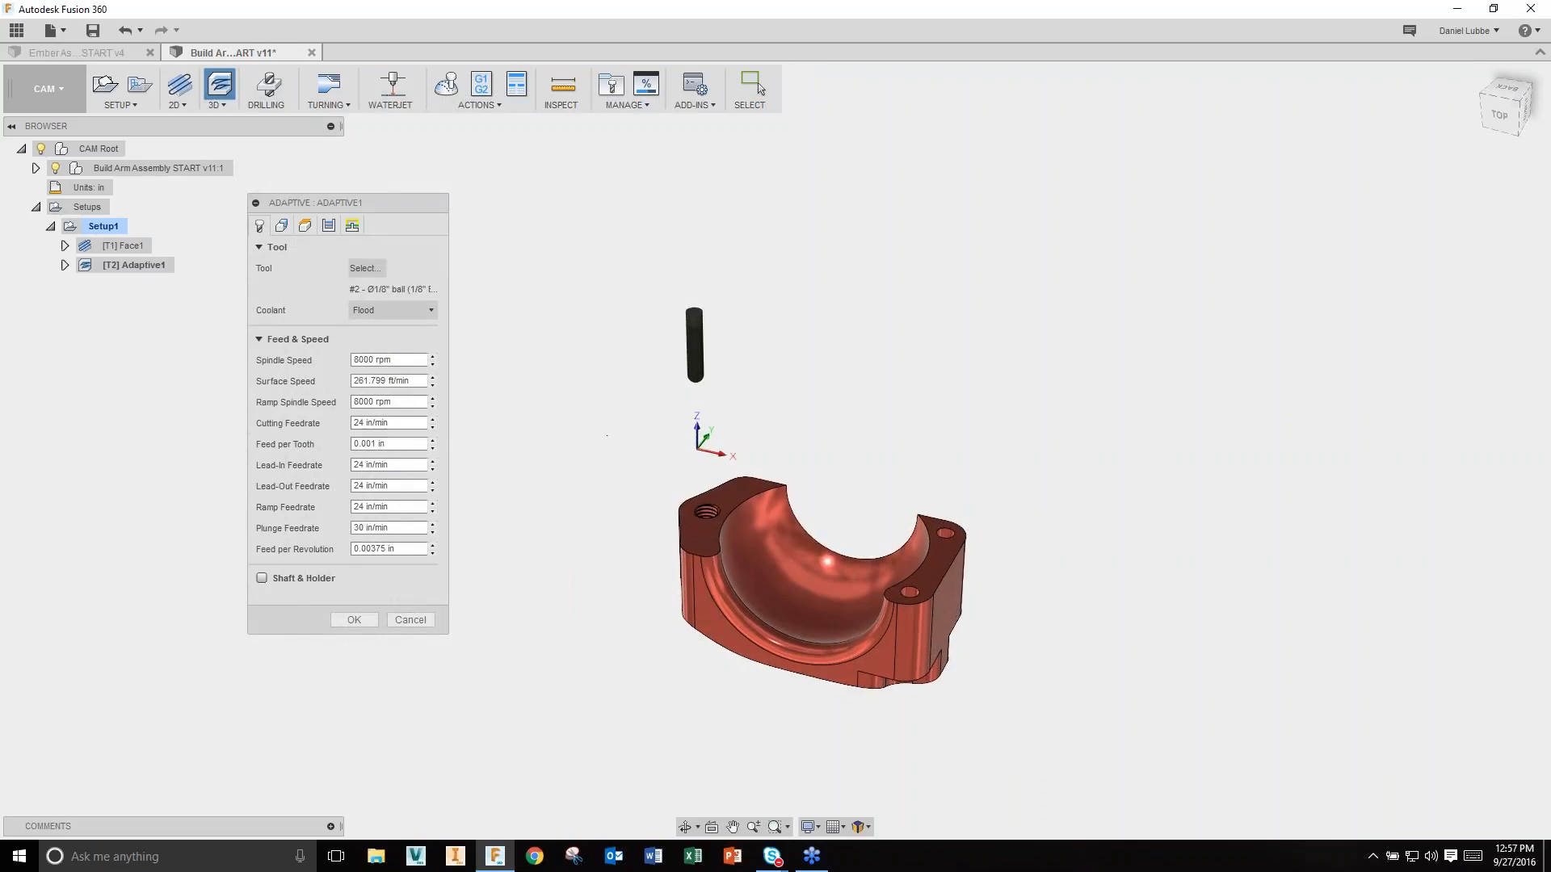
left_click(353, 619)
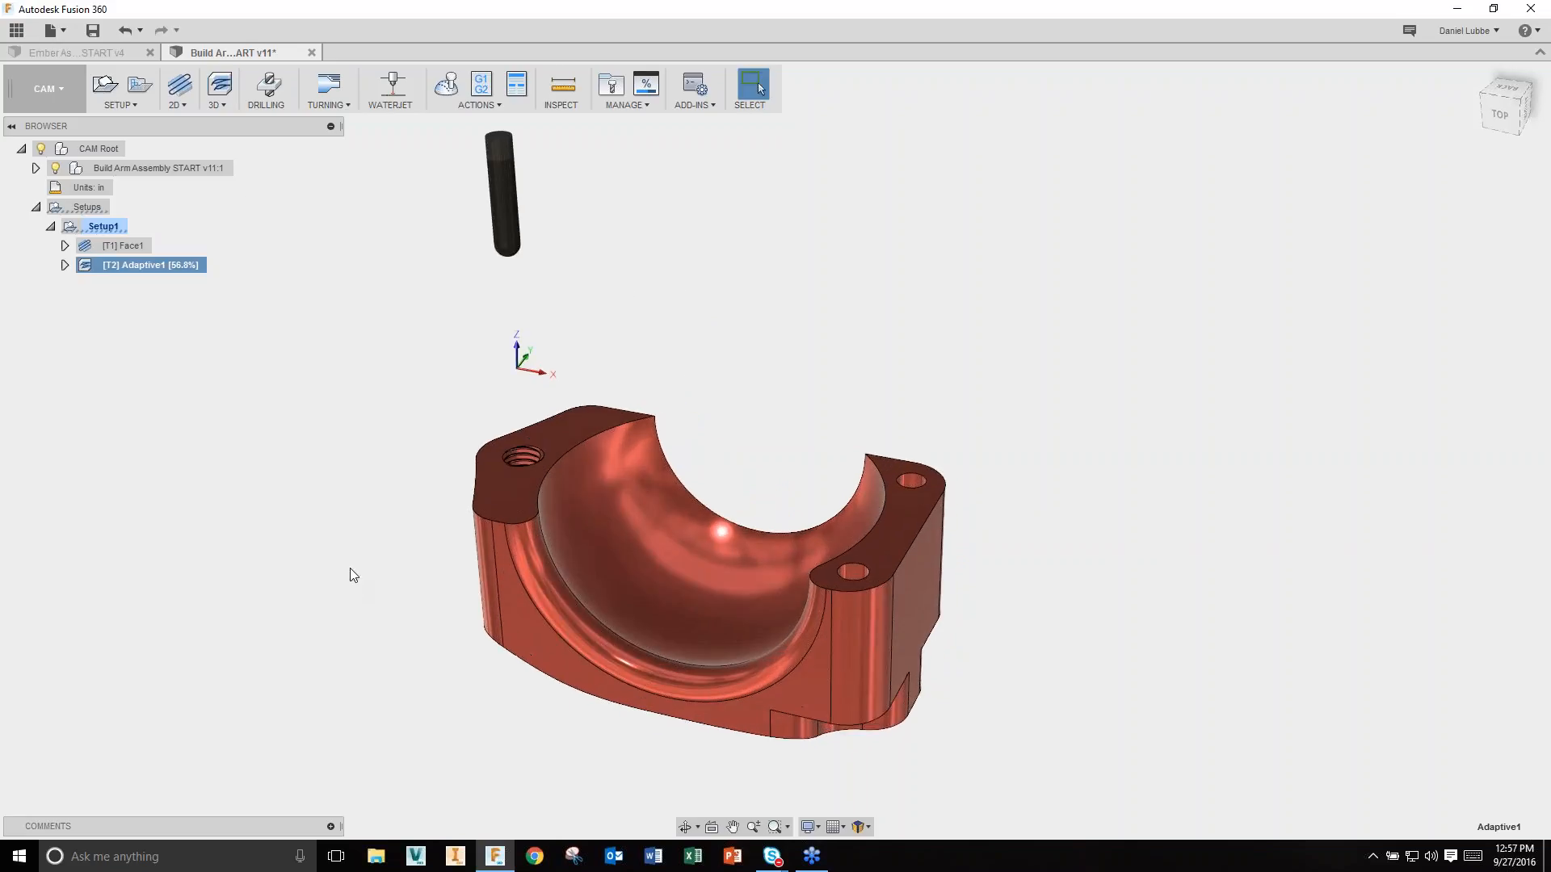
left_click(195, 328)
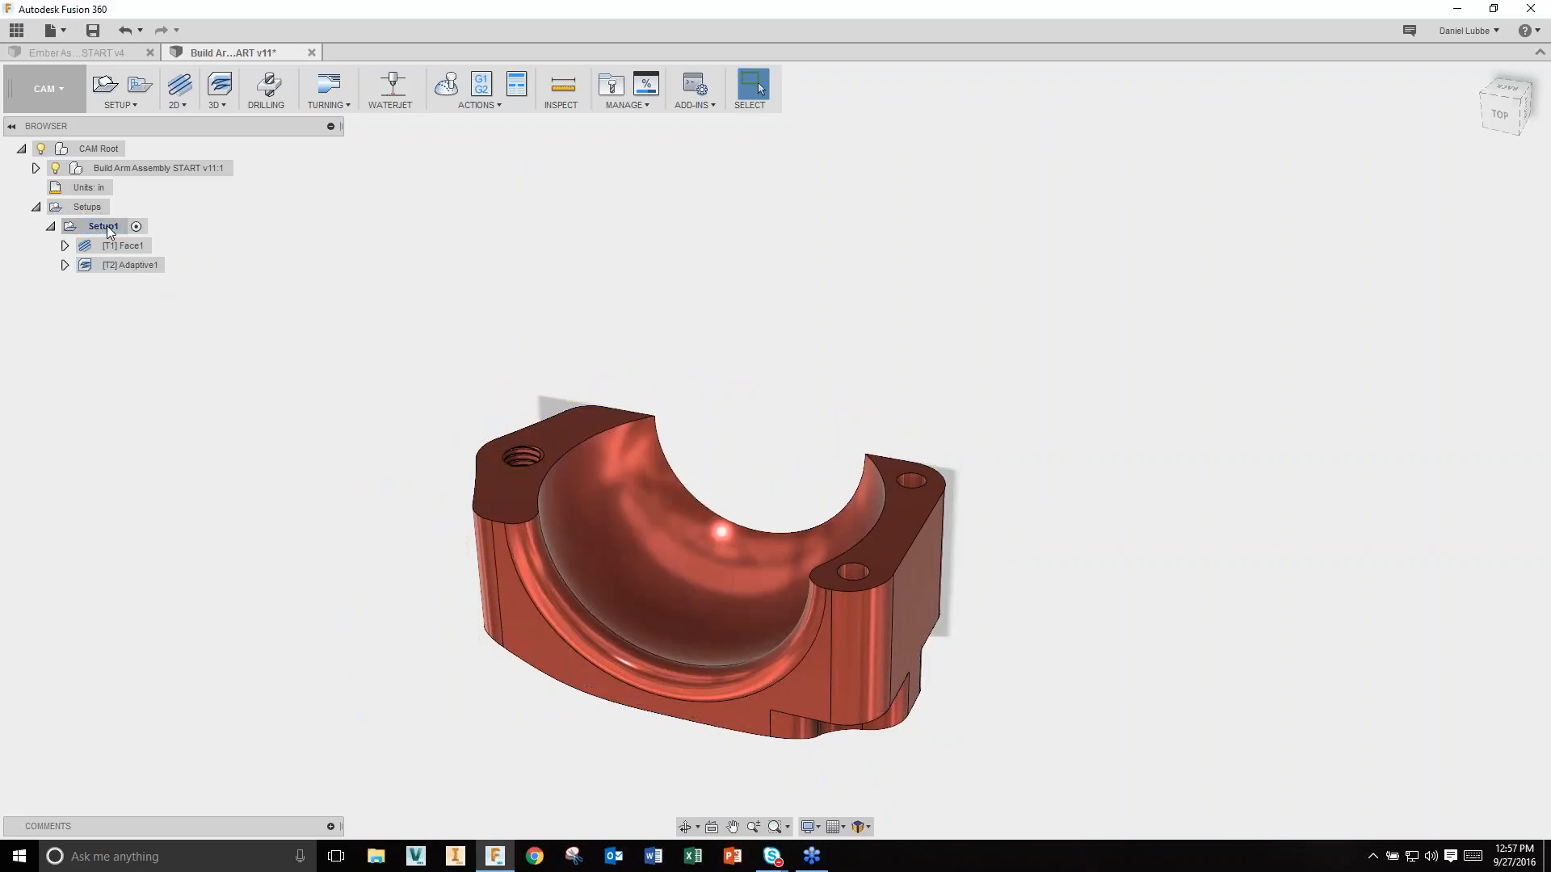
right_click(142, 230)
Step: Simulate Setup1 showing the stock as Ceramic, with Tail toolpath display
left_click(175, 307)
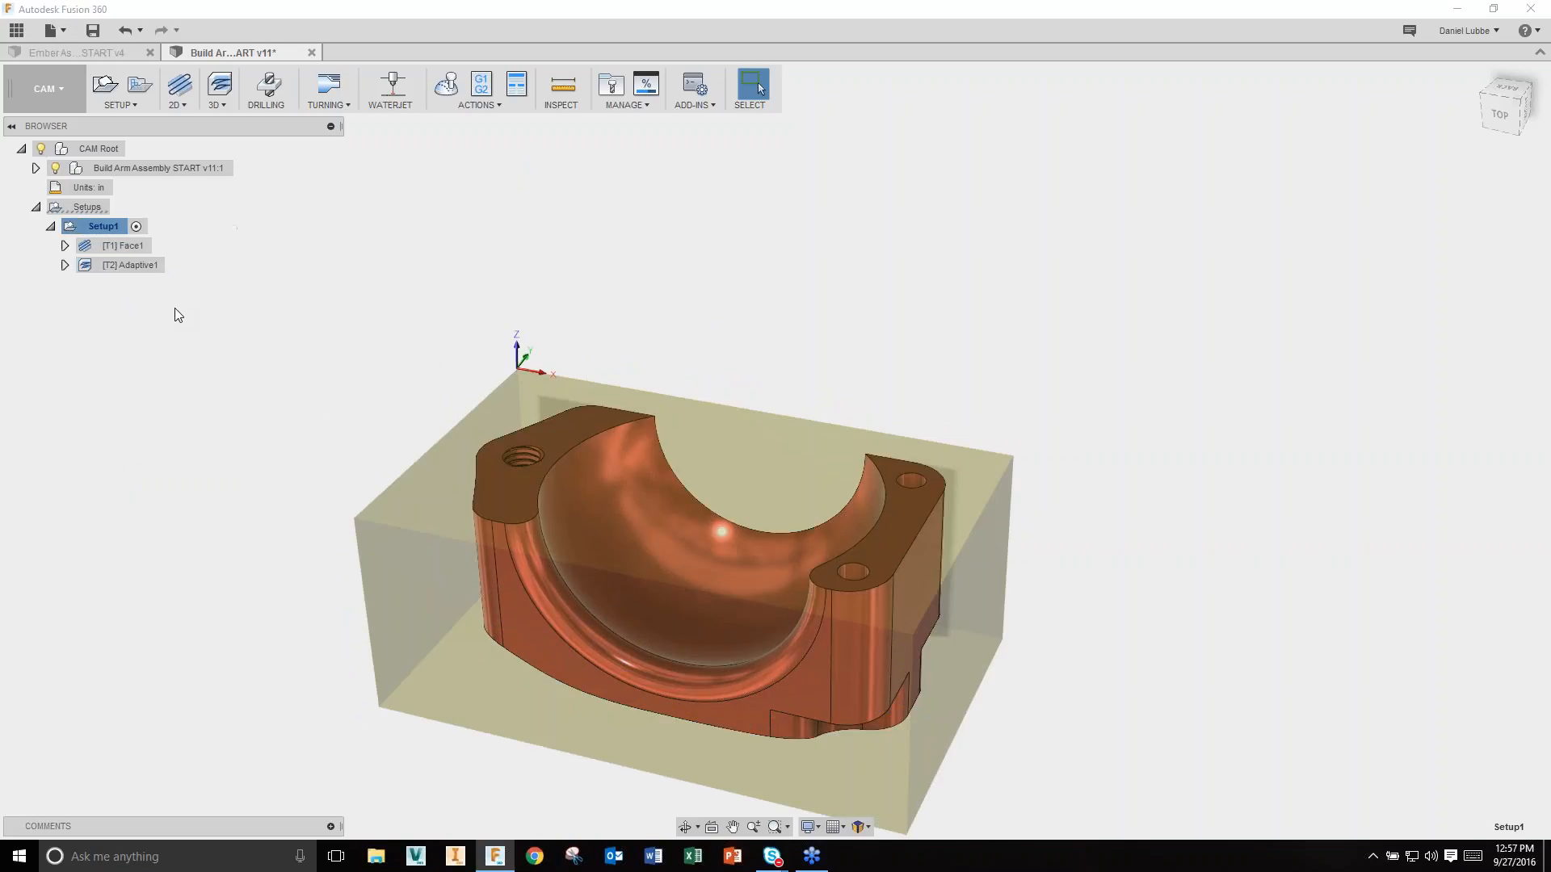
left_click(1158, 345)
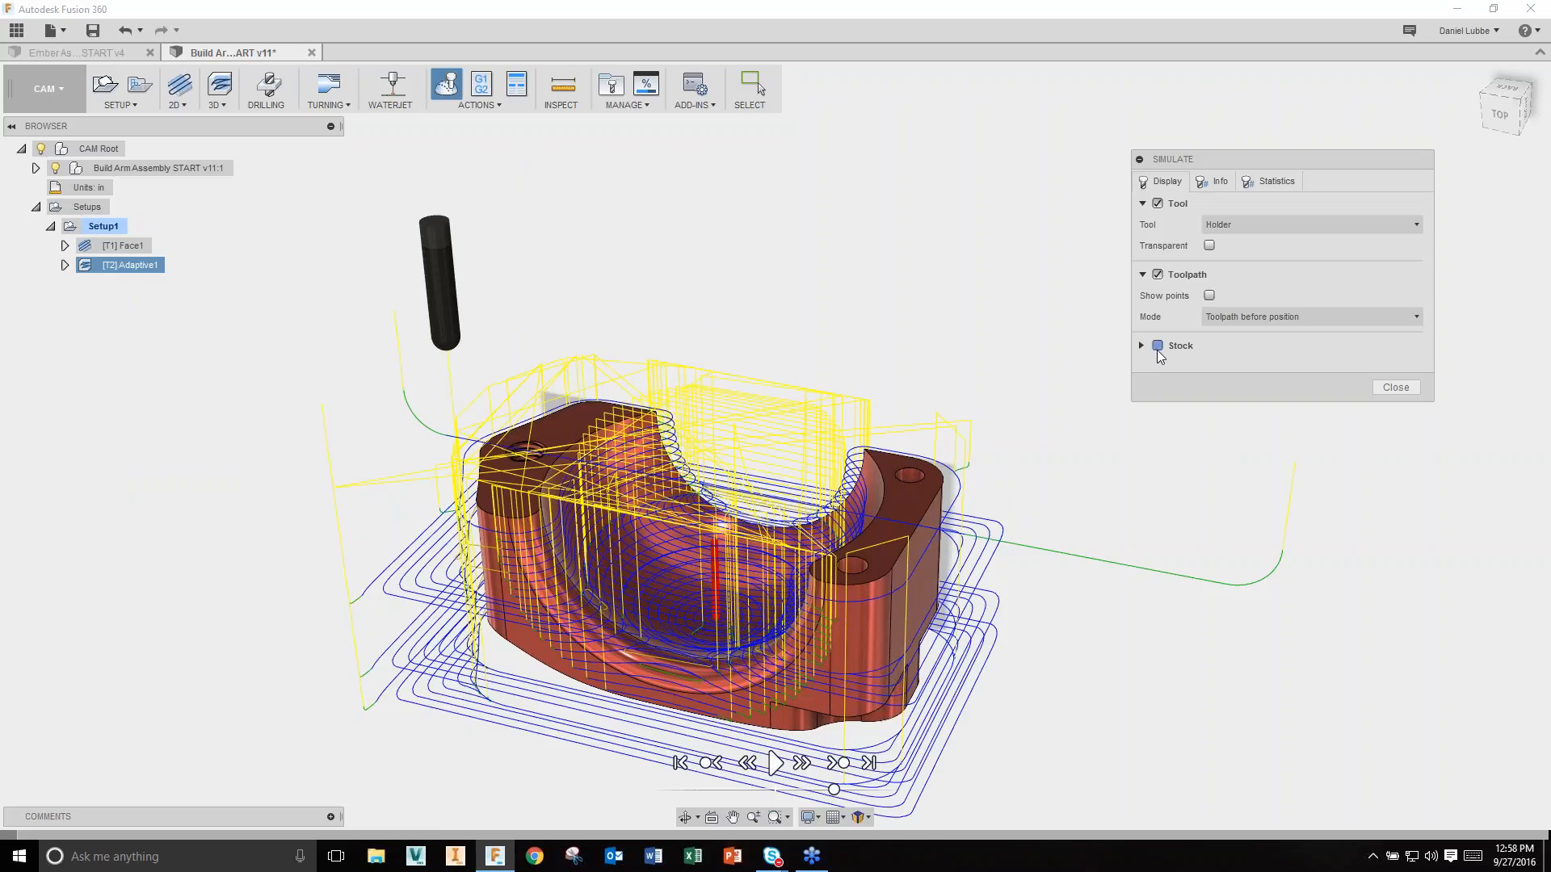
left_click(1256, 428)
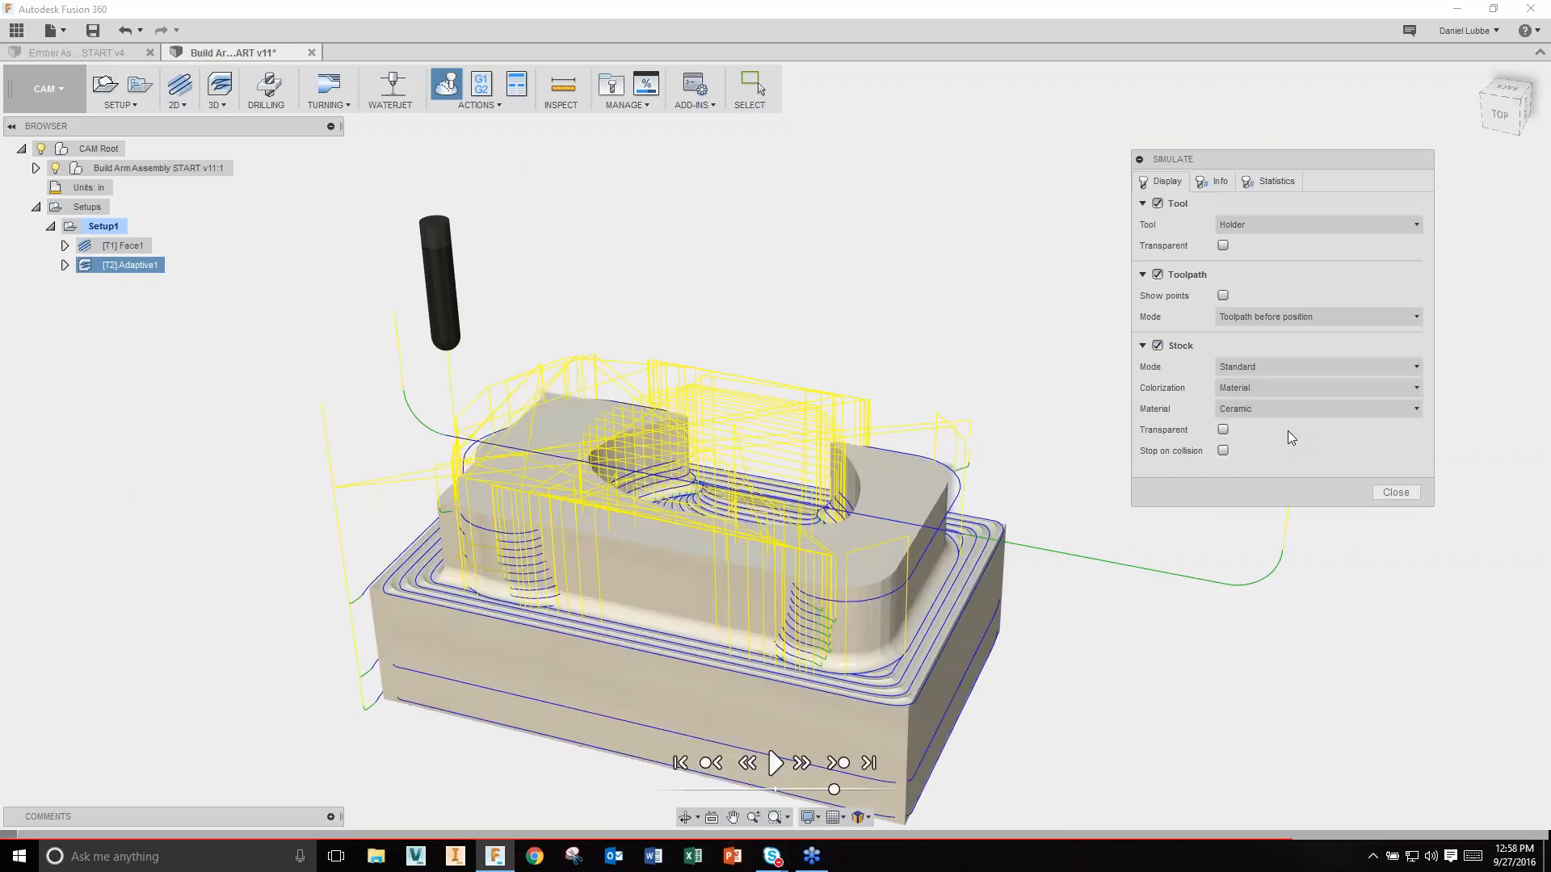
left_click(1288, 317)
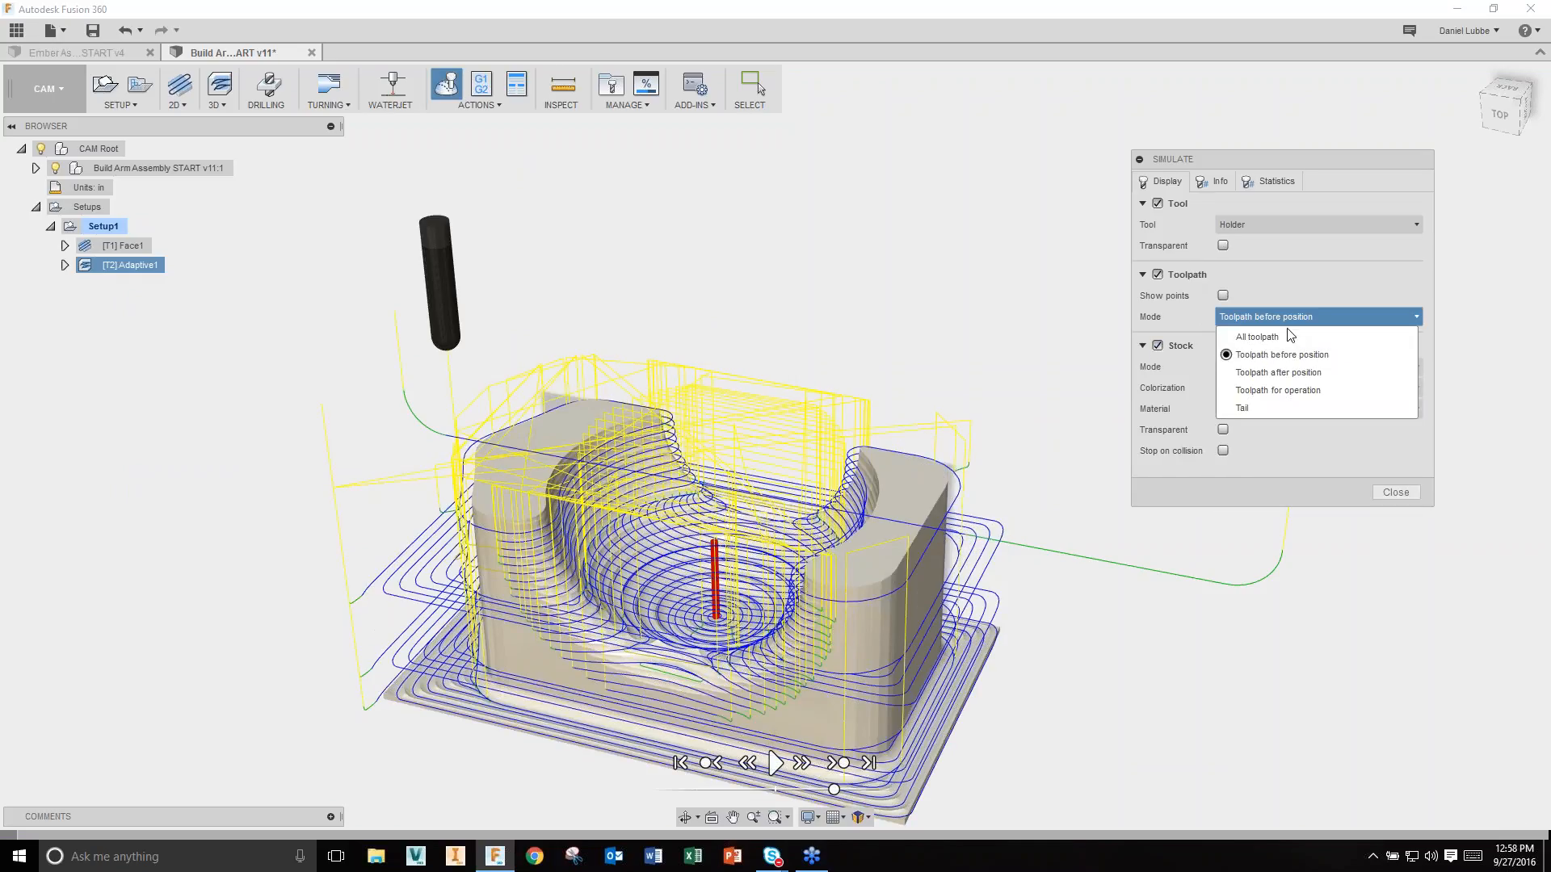
left_click(1266, 407)
Step: Play the simulation at higher speed, check 0:15:00 machining time, and close it
left_click(774, 763)
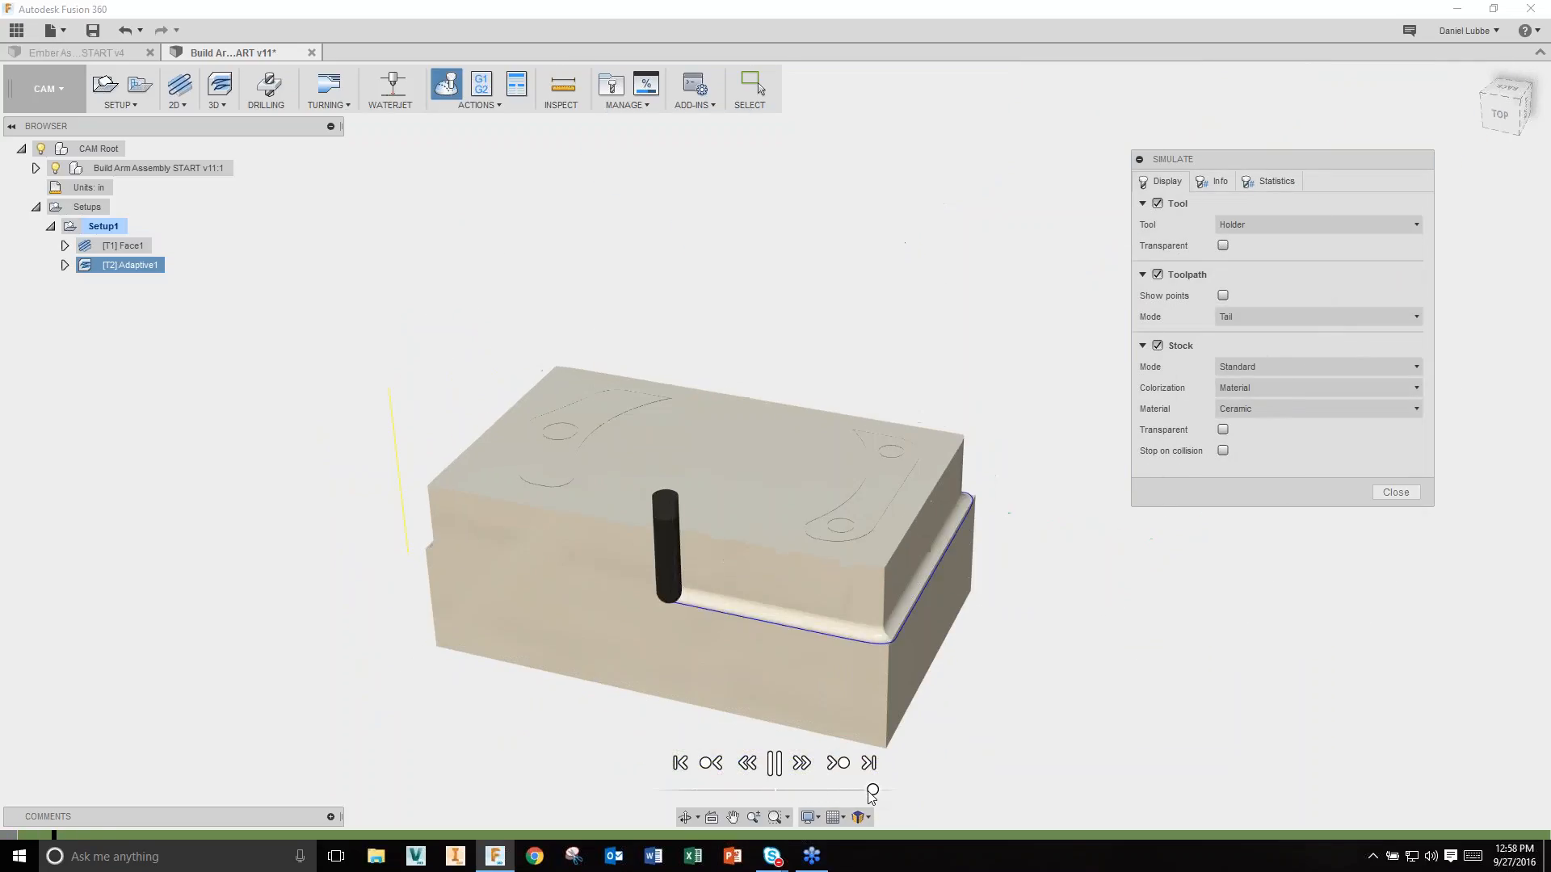
left_click_drag(864, 791, 873, 792)
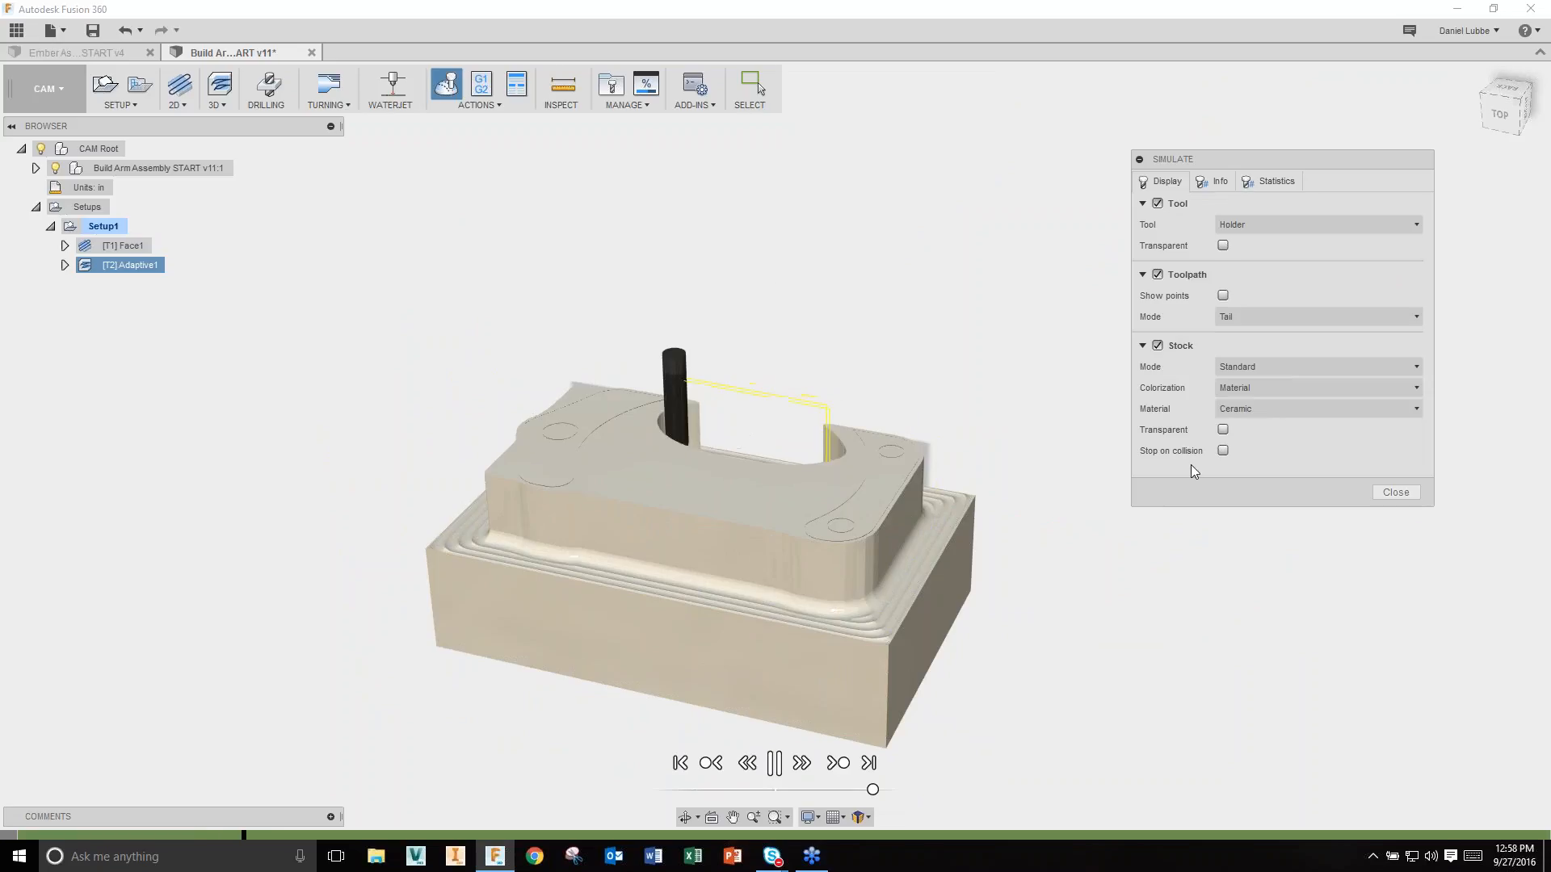
left_click(1221, 180)
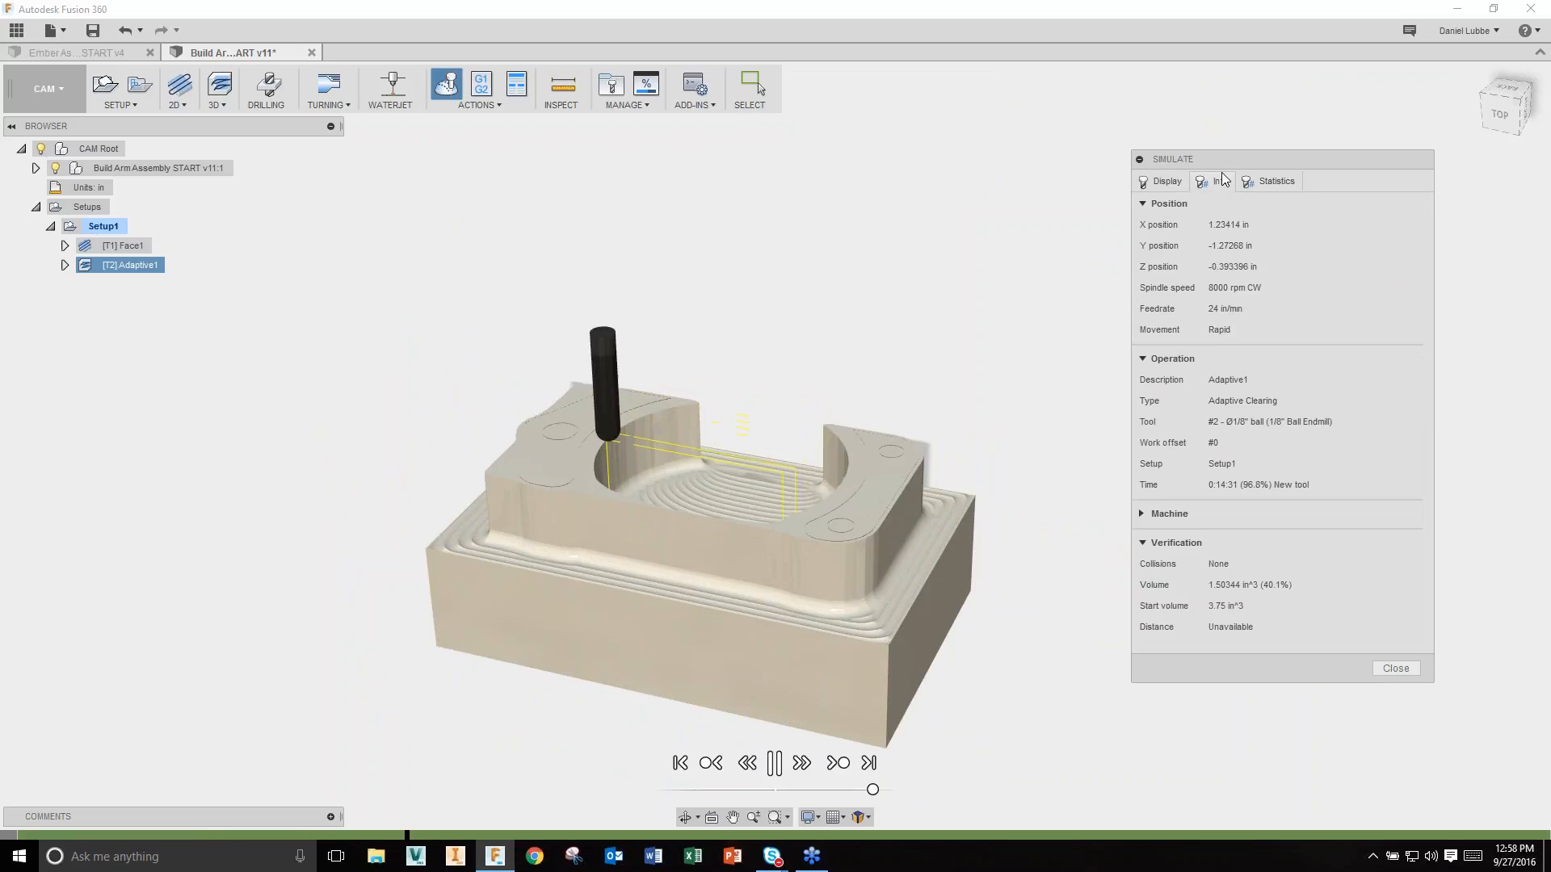
left_click(1281, 184)
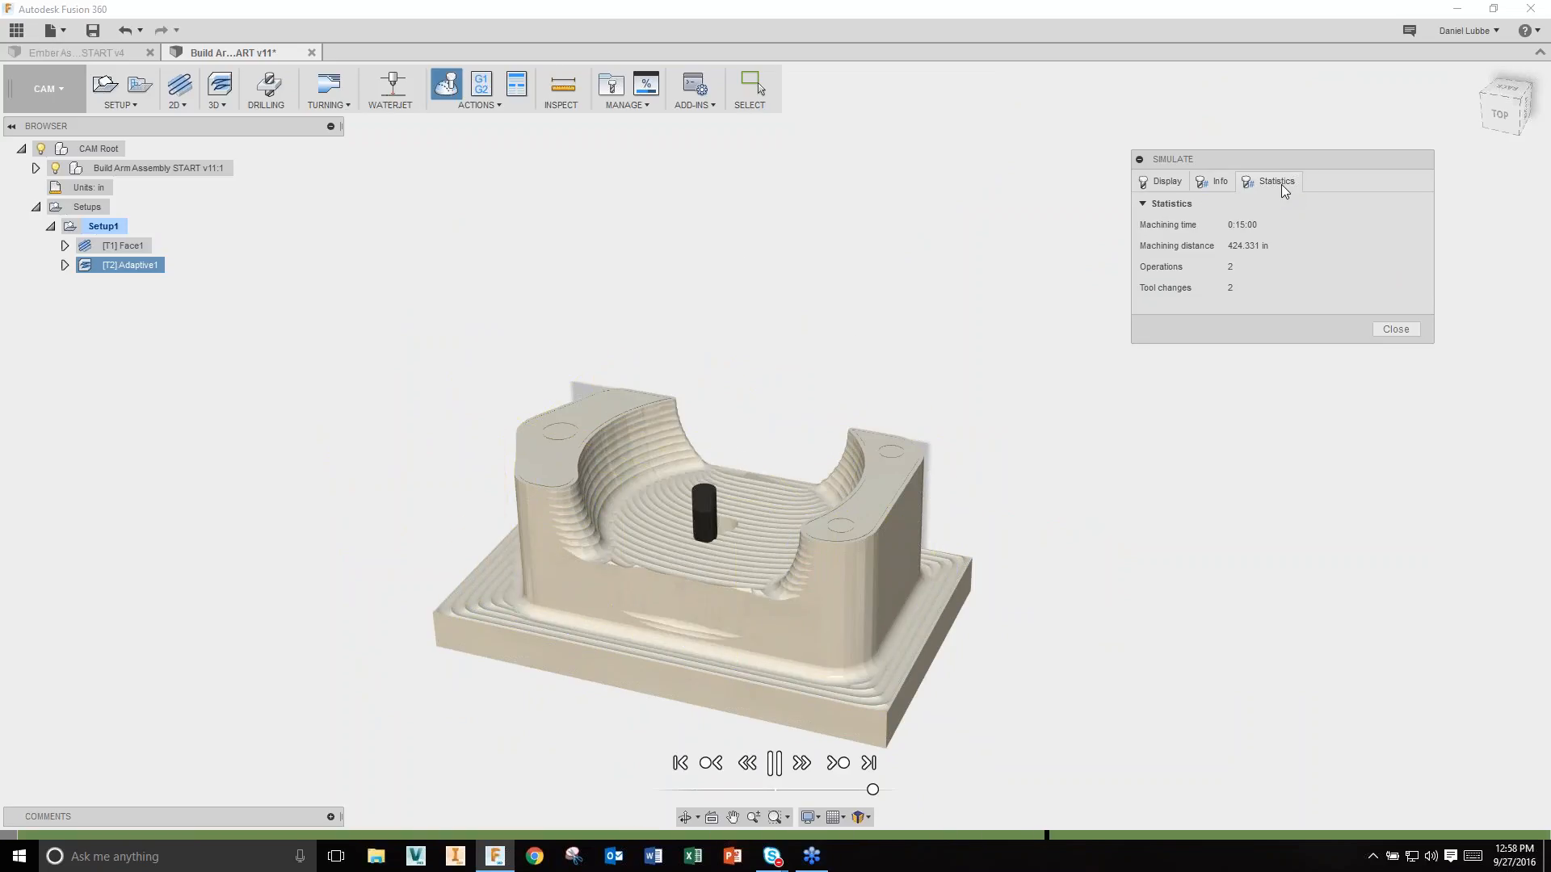
left_click(1396, 330)
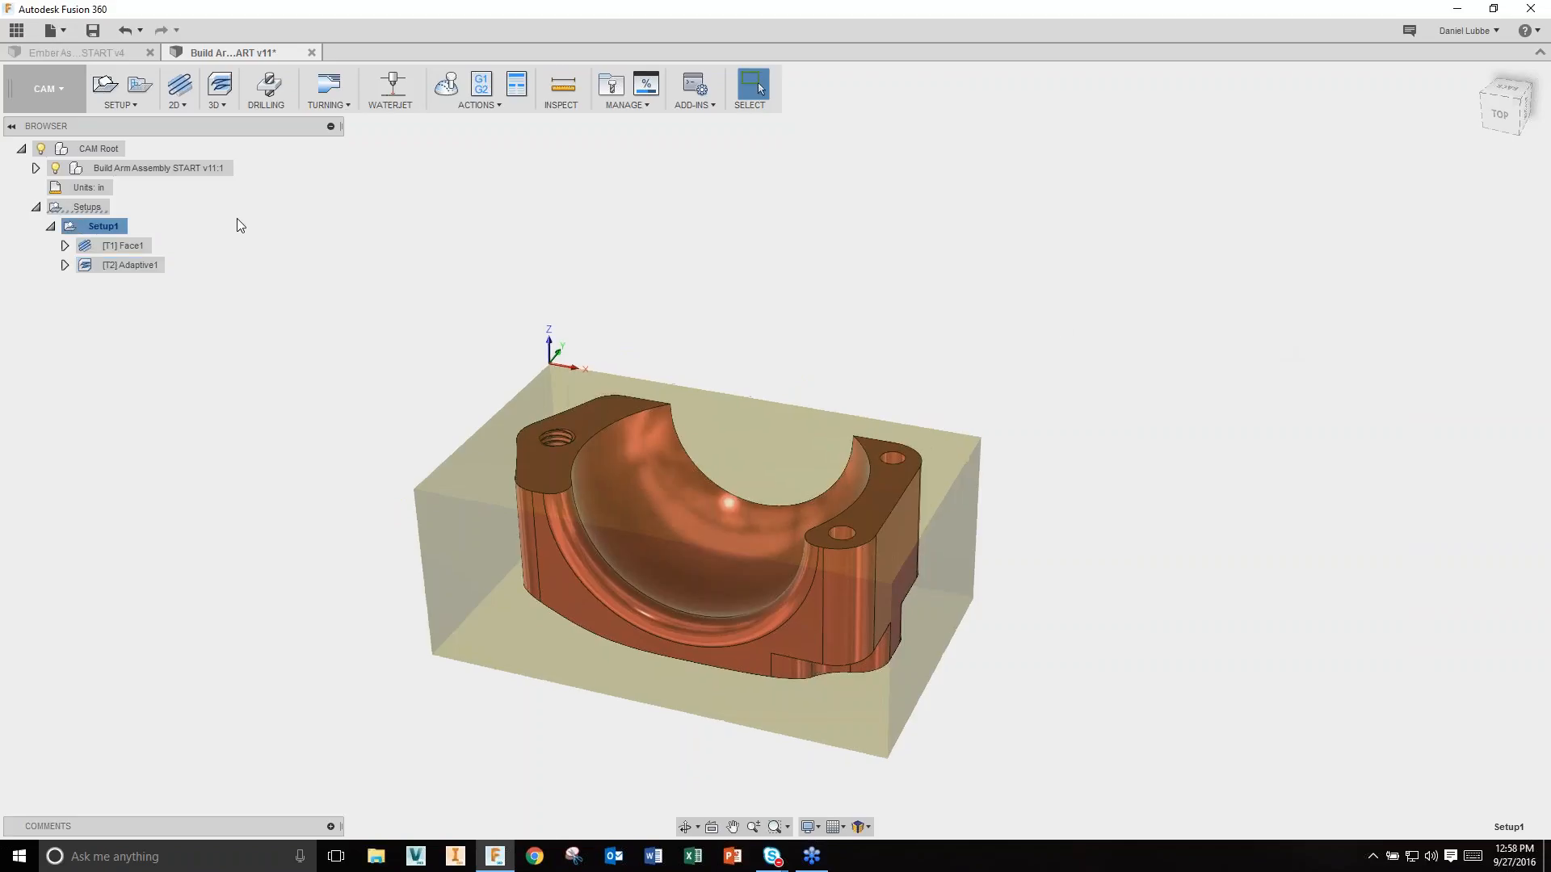
Step: In the Model workspace, isolate the Arm Cap component
left_click(45, 89)
left_click(40, 128)
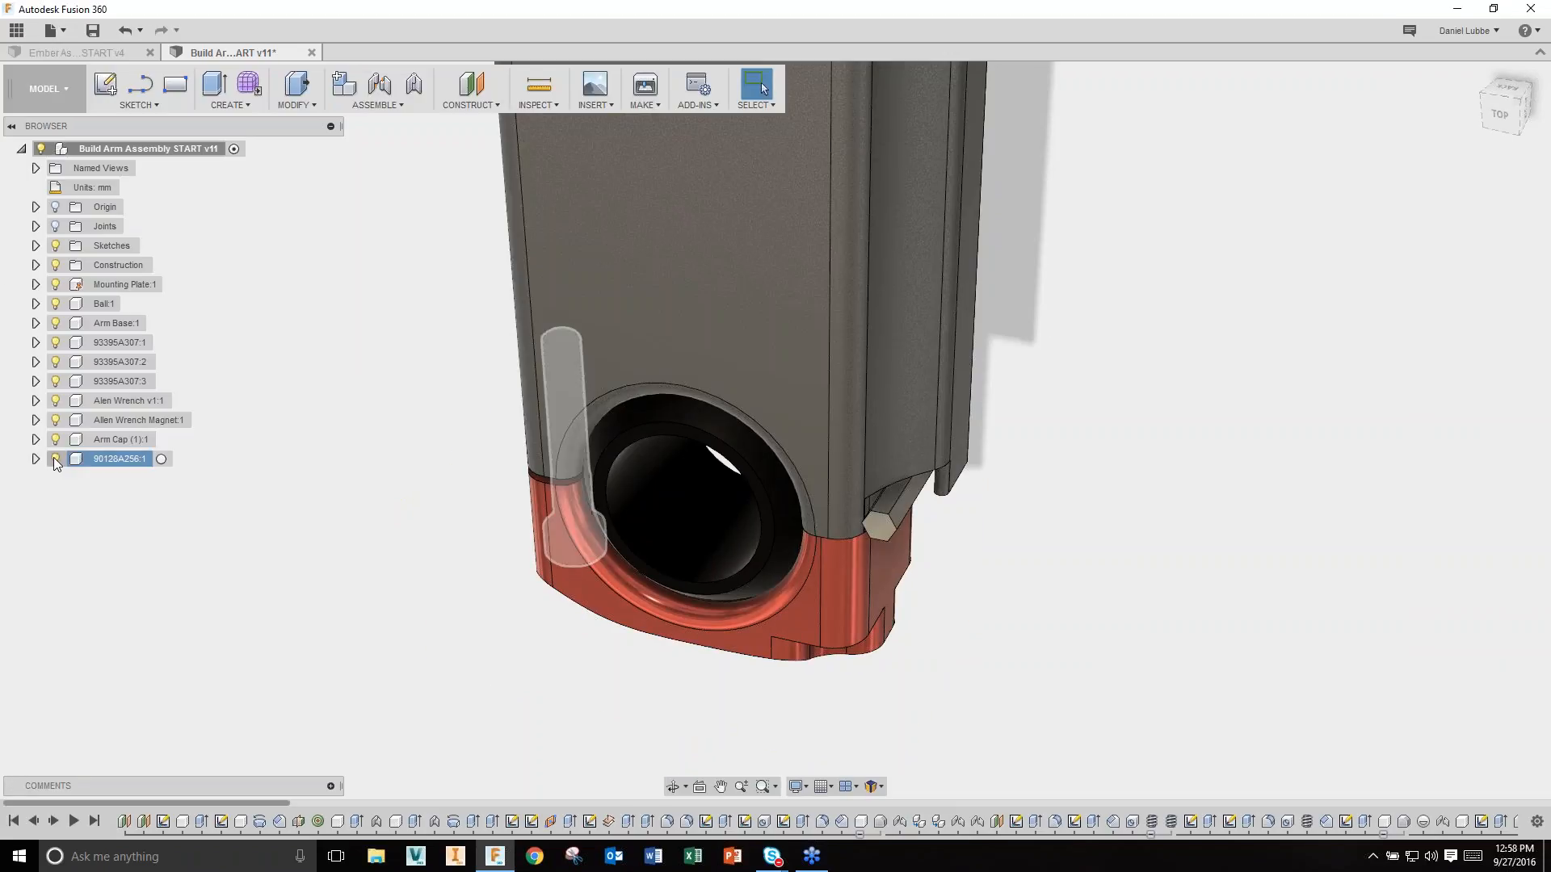
left_click(113, 440)
right_click(119, 440)
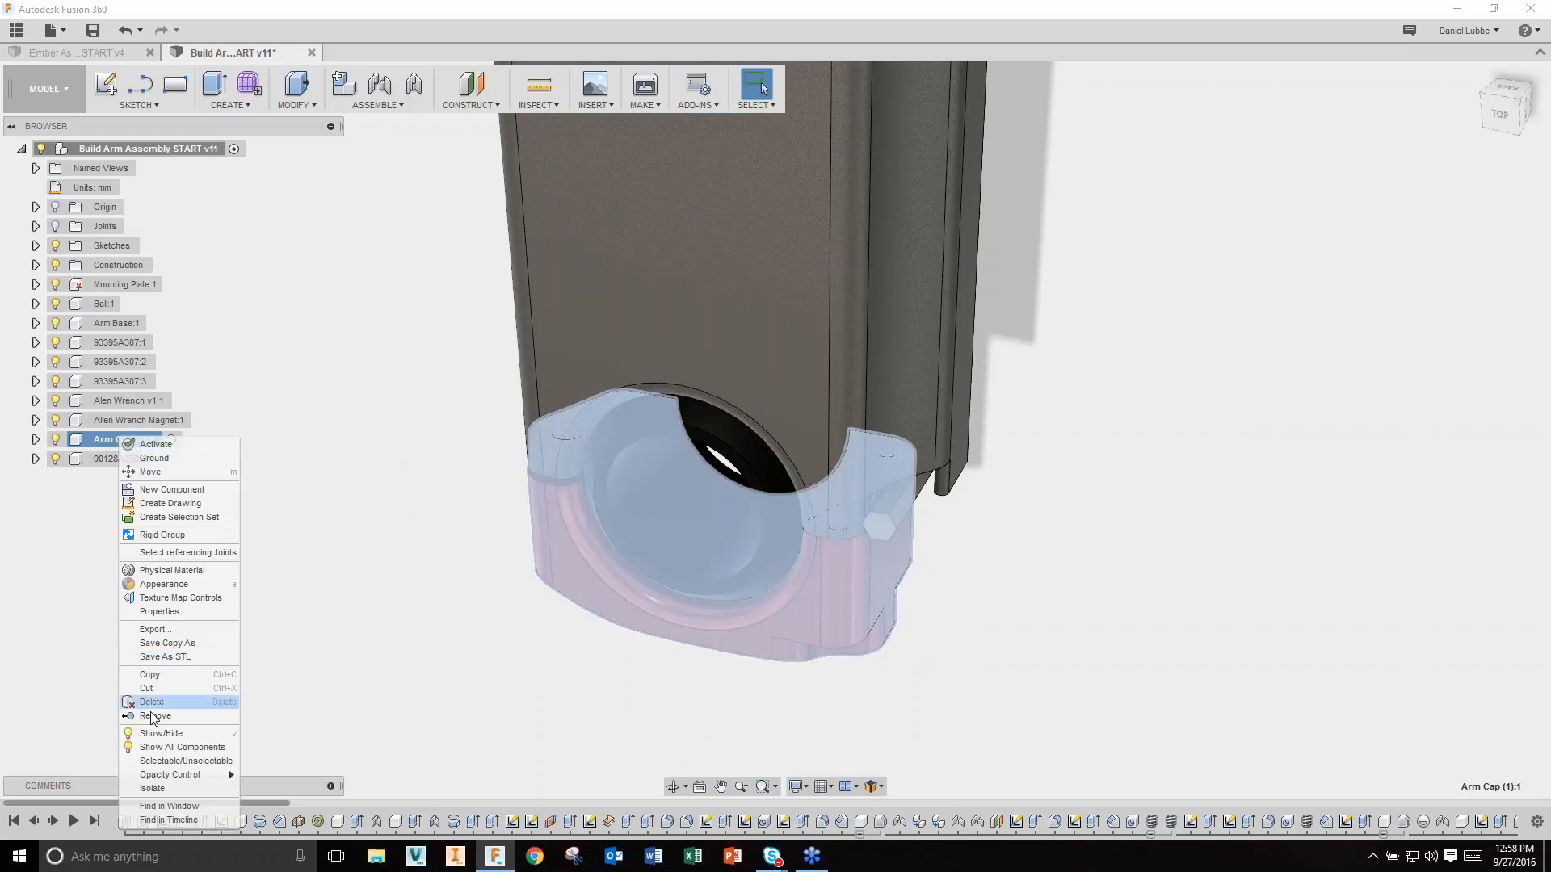
left_click(152, 788)
Step: Press Pull the top flange face down by -3.00 mm
right_click(406, 443)
left_click(472, 420)
scroll(474, 443, "up", 3)
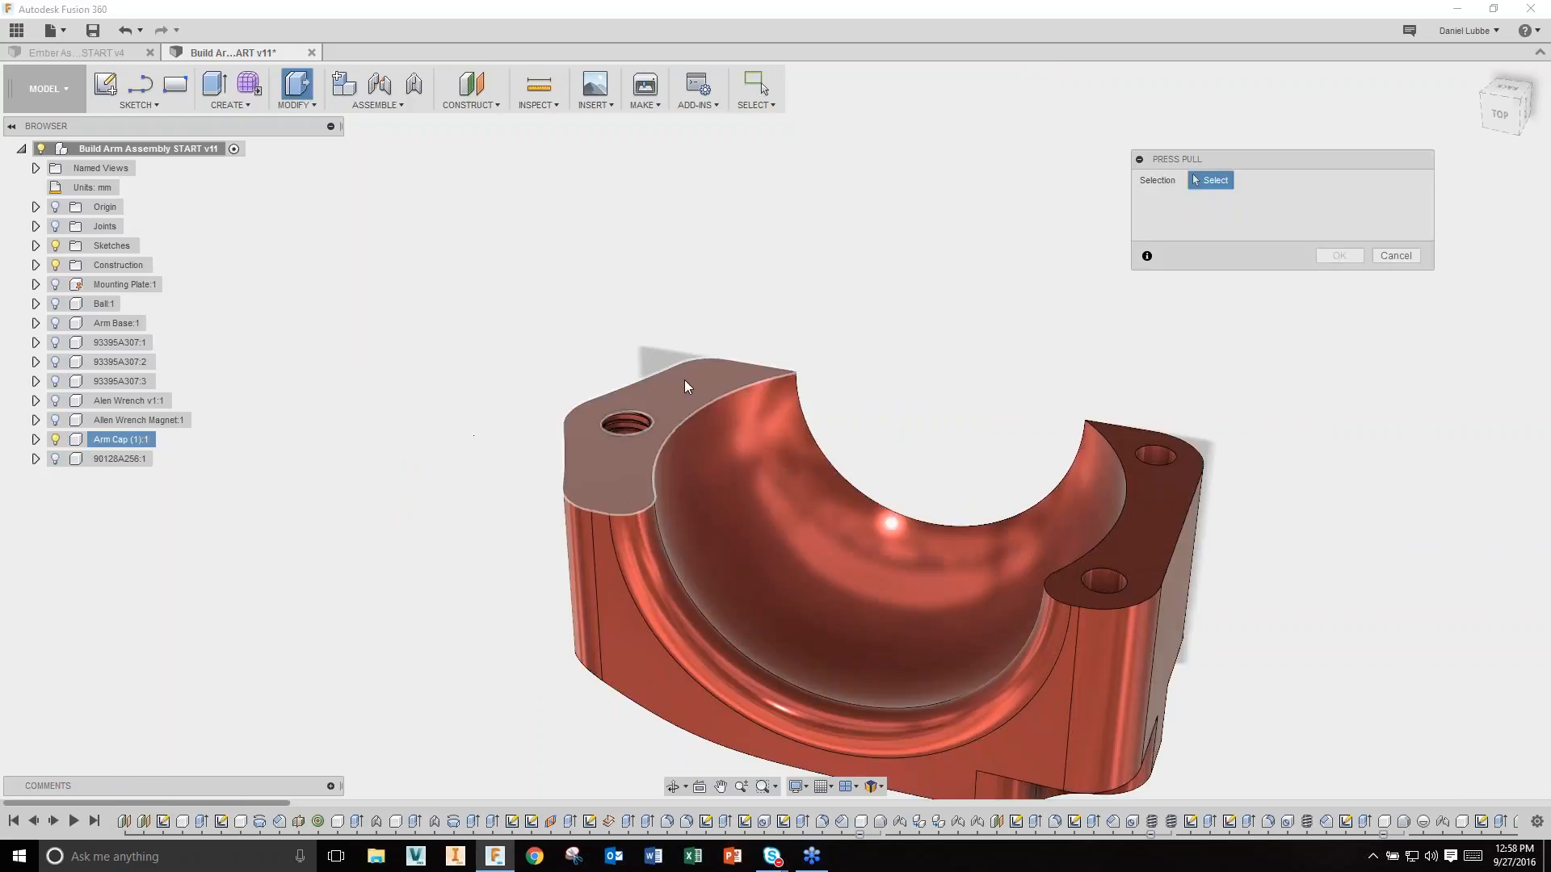
left_click(686, 379)
left_click_drag(686, 380, 686, 424)
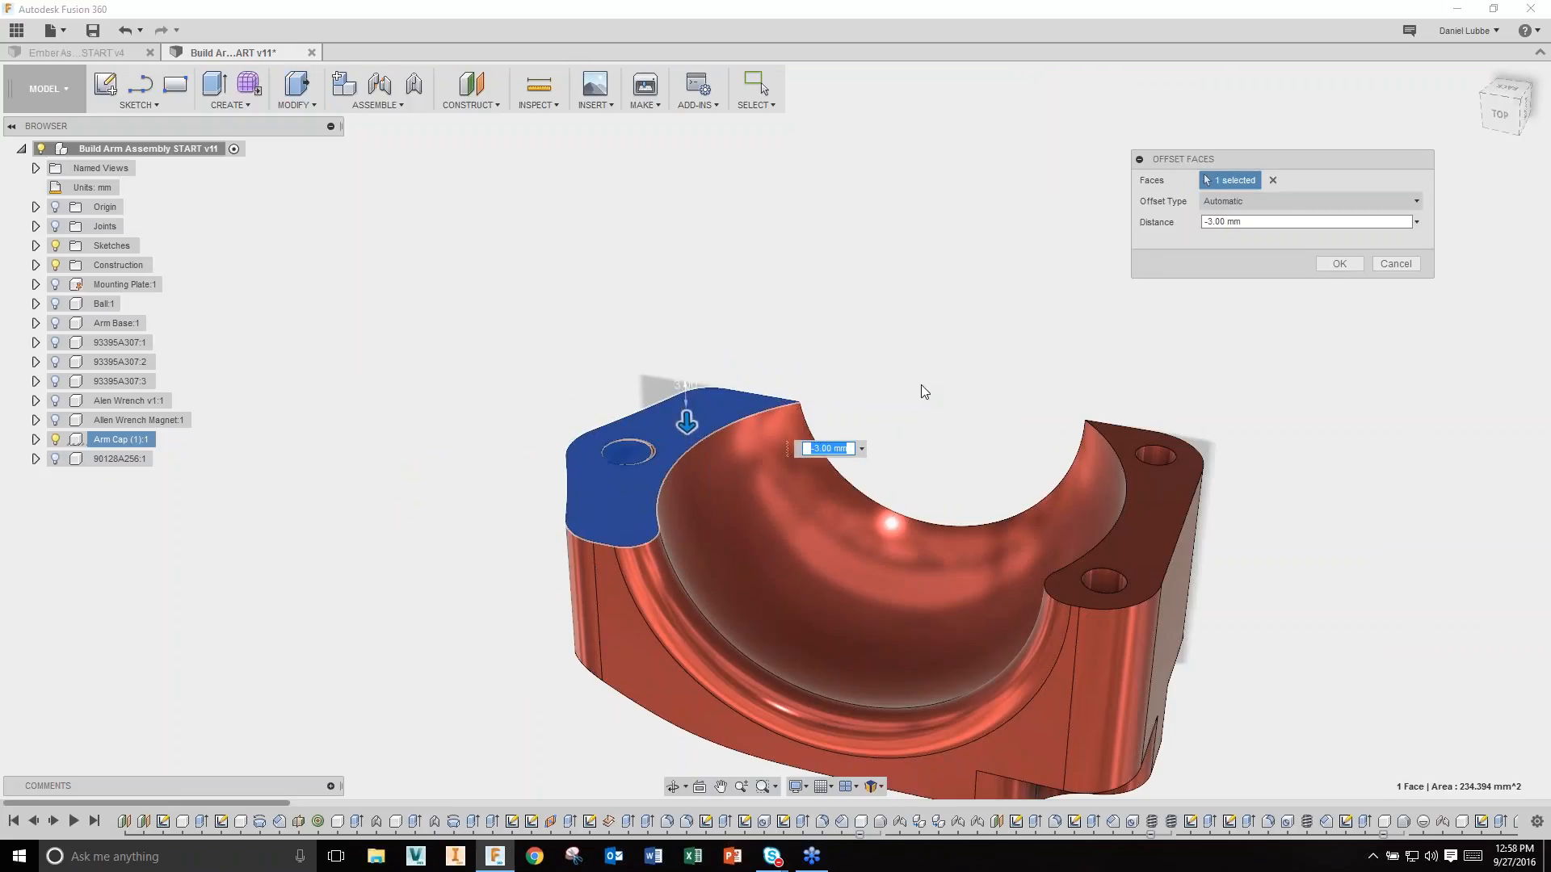
left_click(1334, 269)
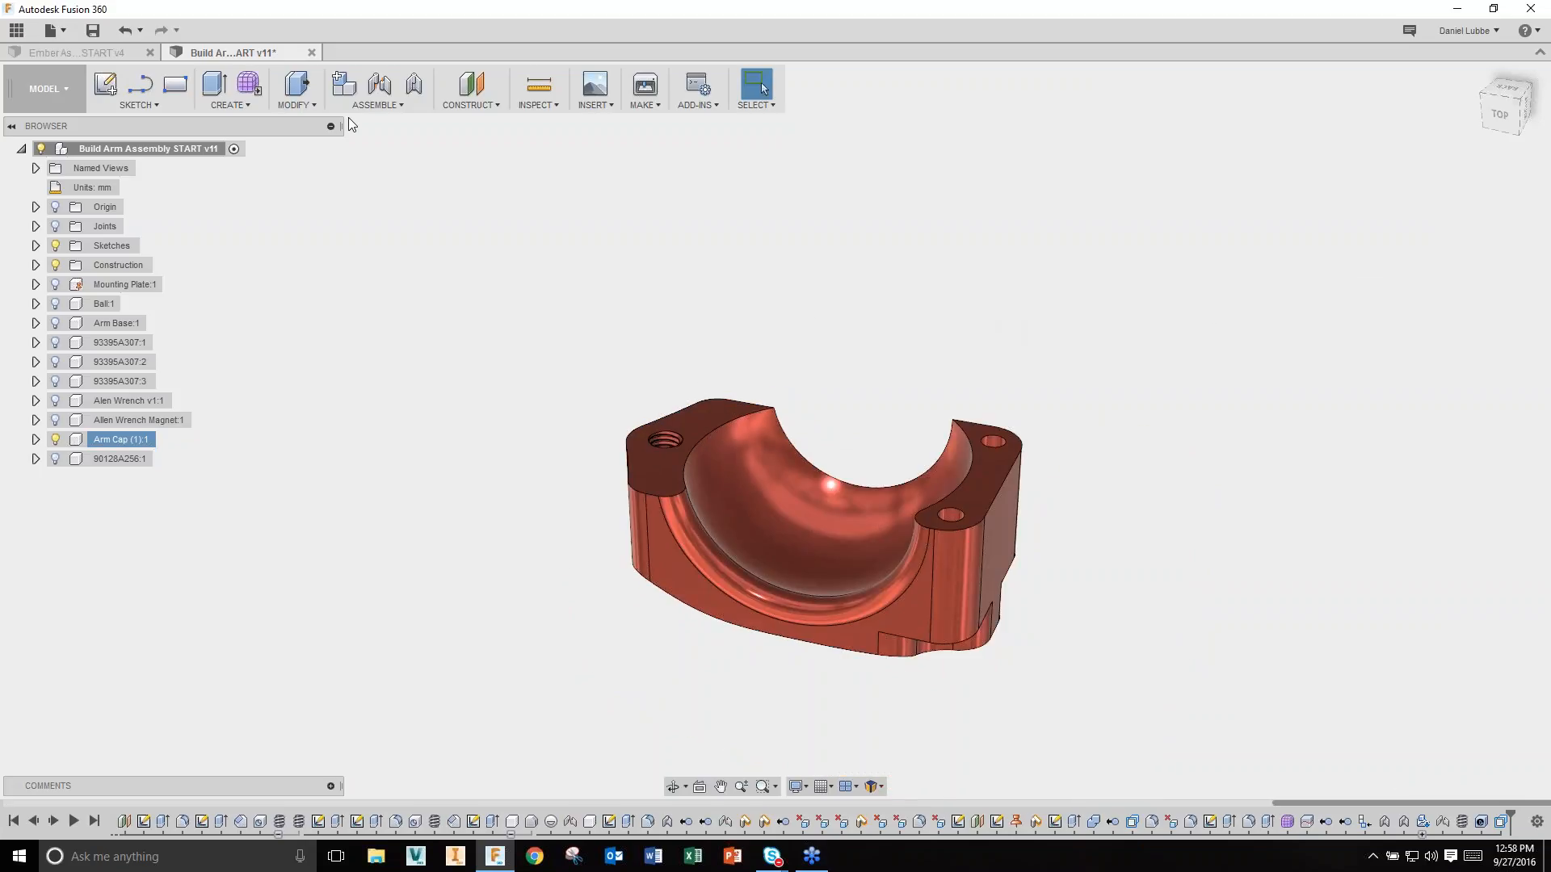
left_click(53, 101)
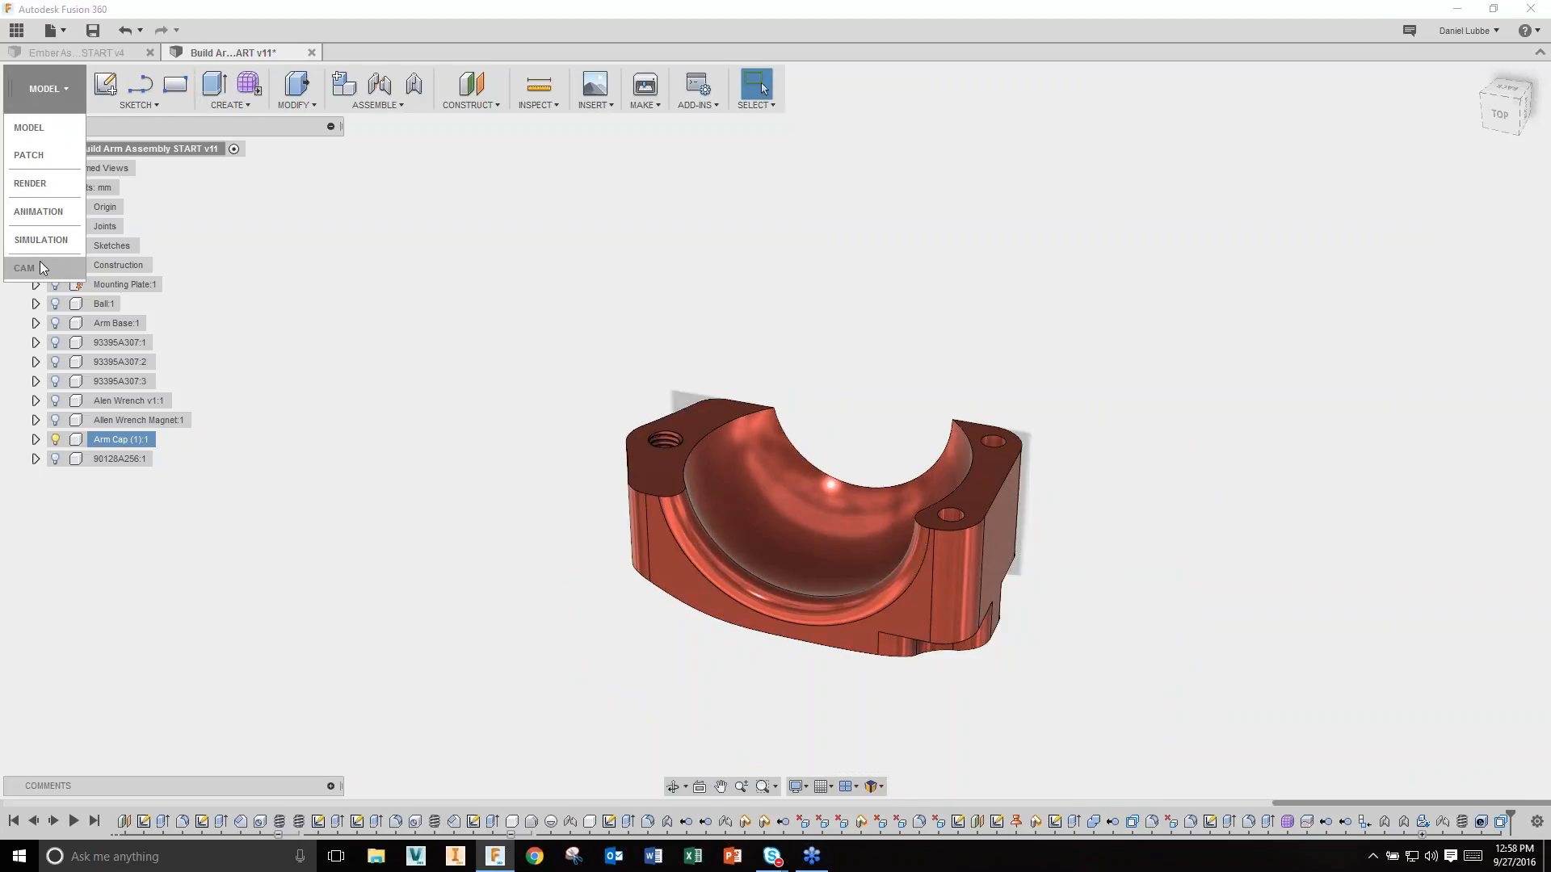
left_click(256, 382)
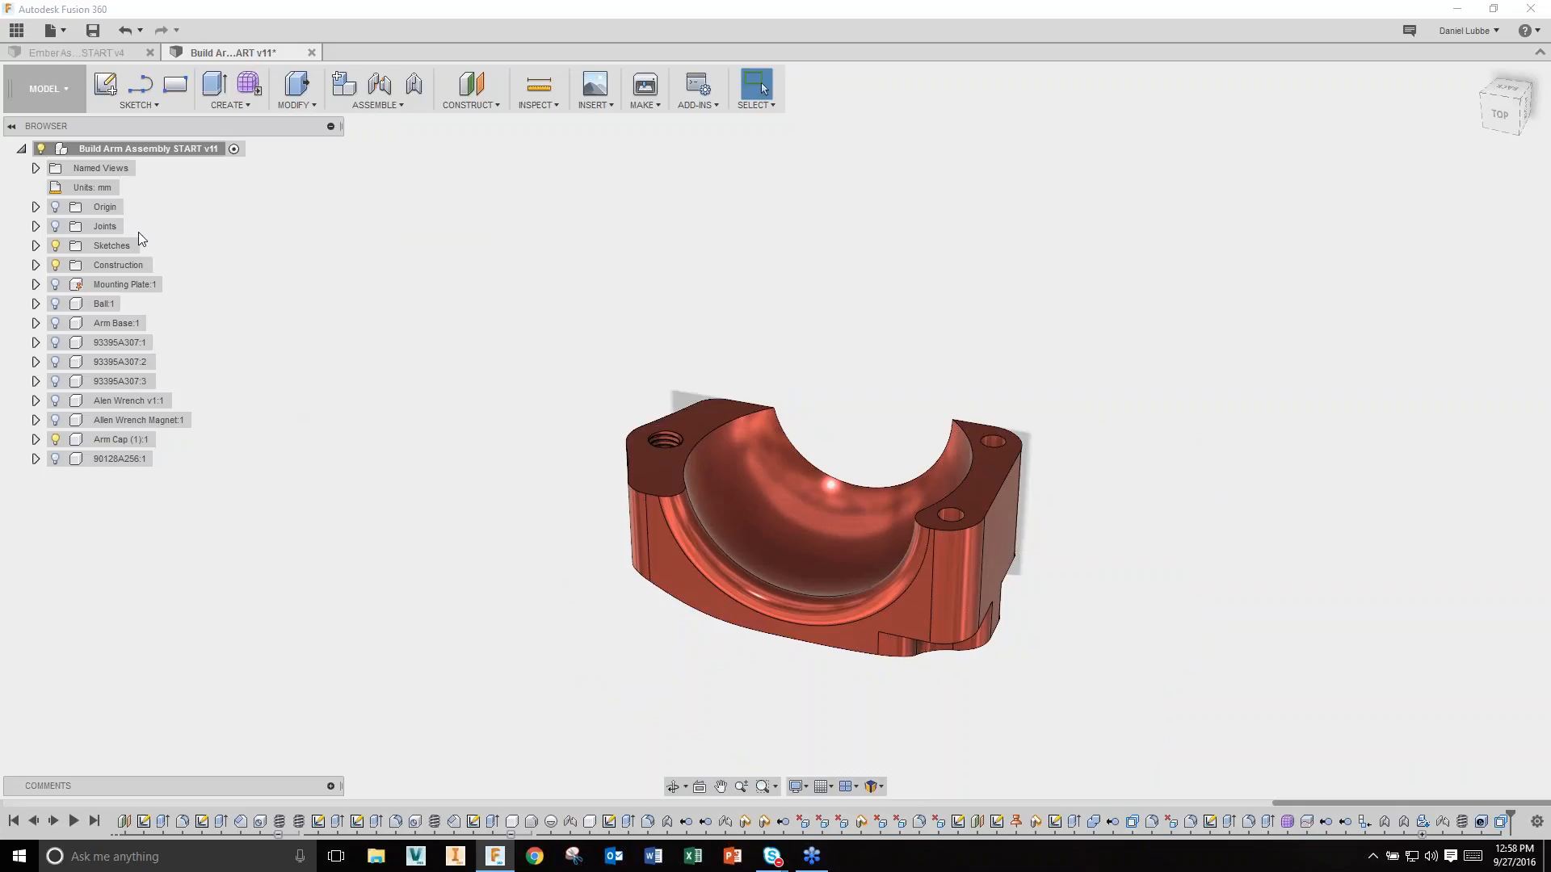
left_click(51, 94)
Step: Back in CAM, regenerate Setup1's toolpaths for the edited arm cap
left_click(40, 267)
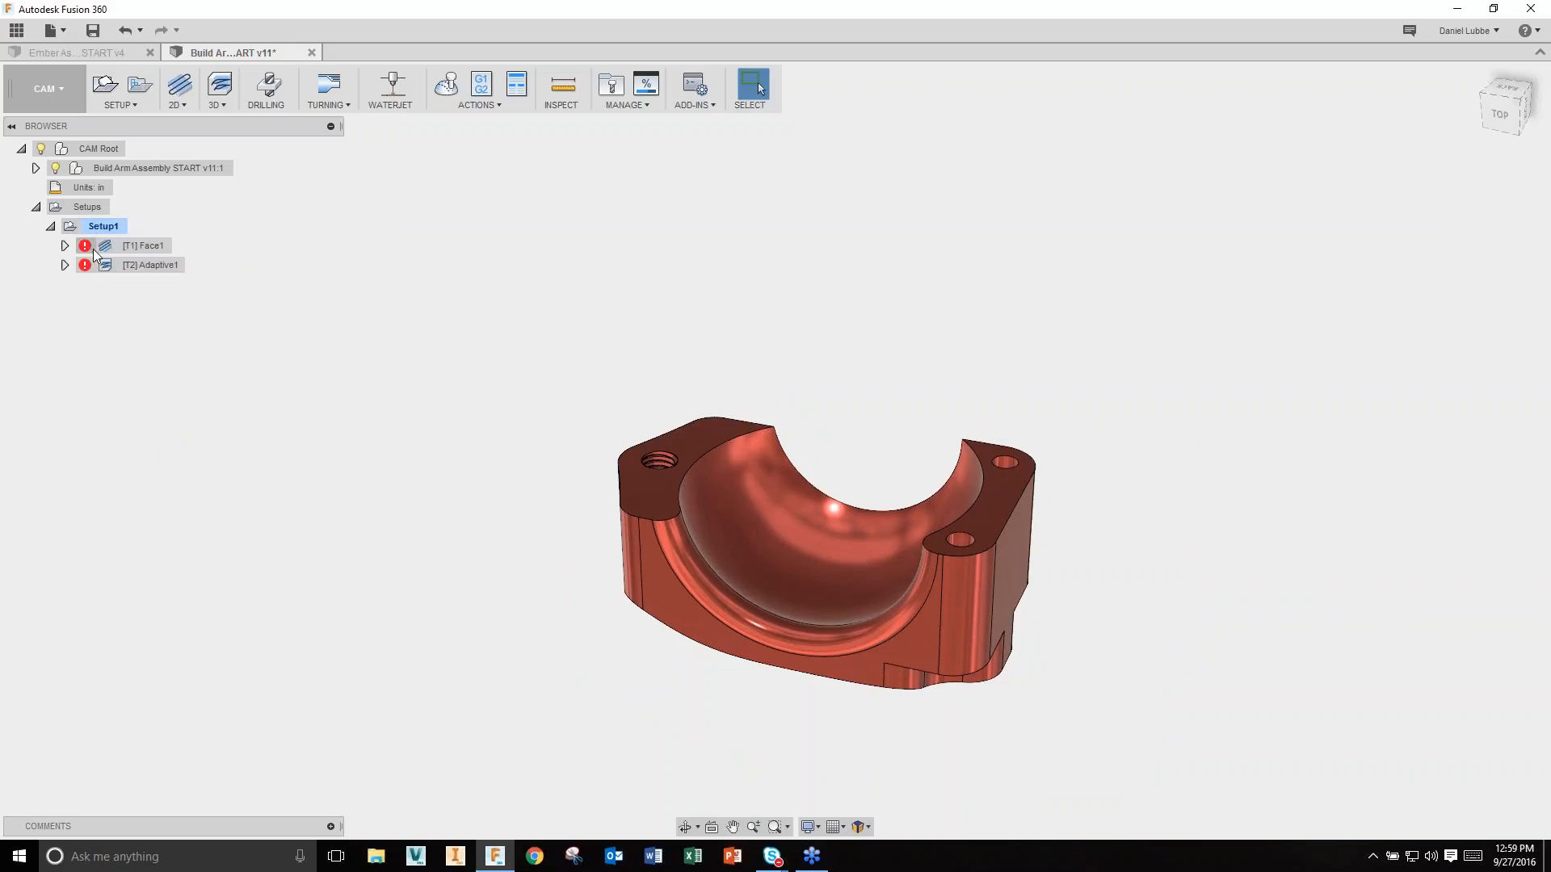
right_click(110, 228)
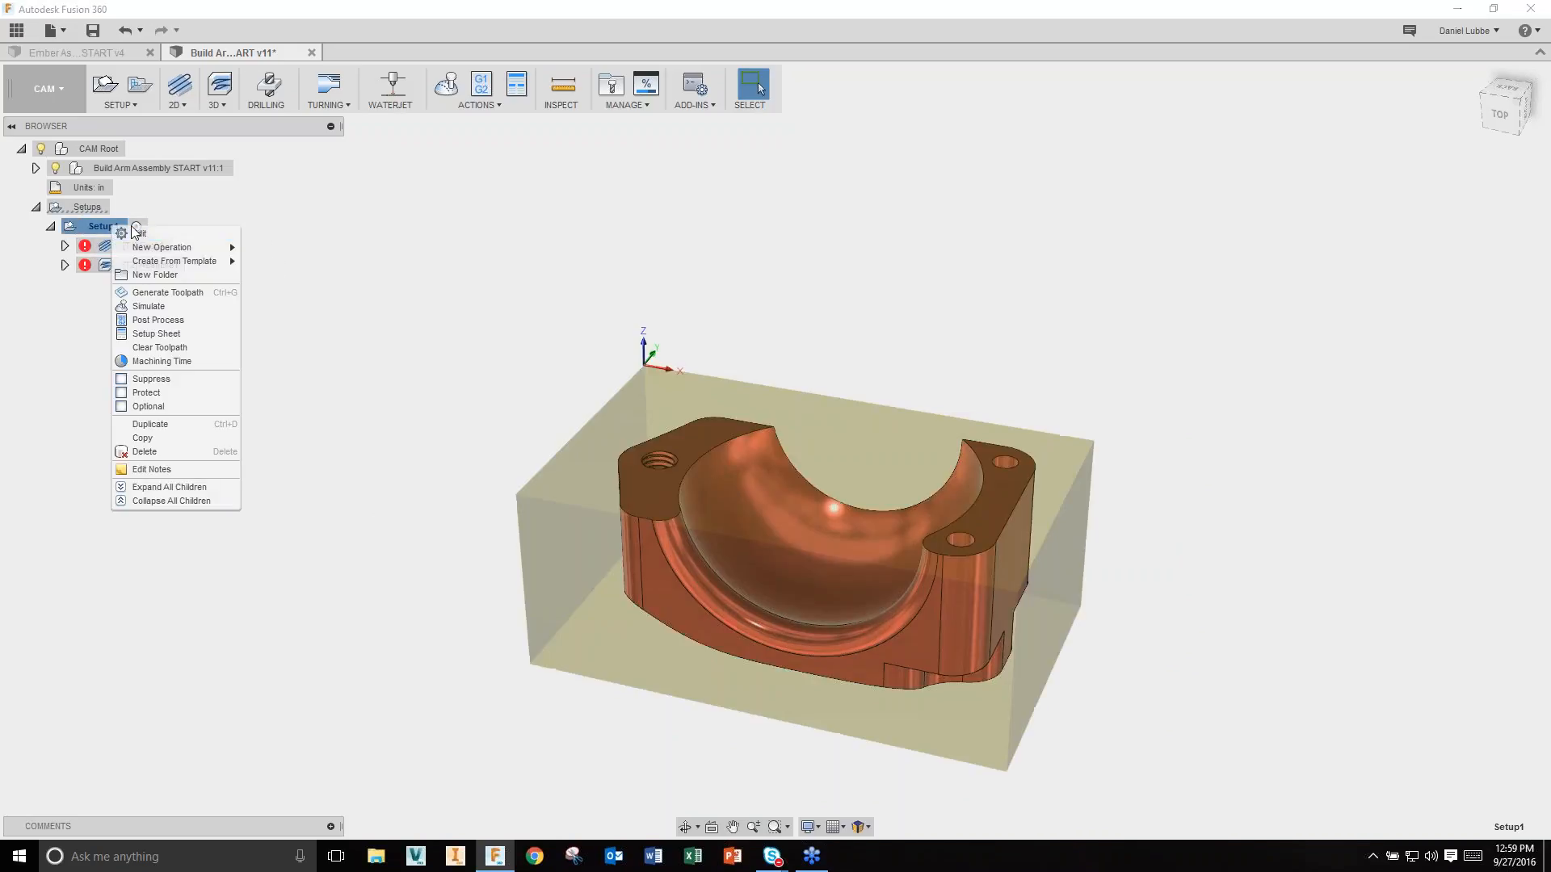
left_click(197, 293)
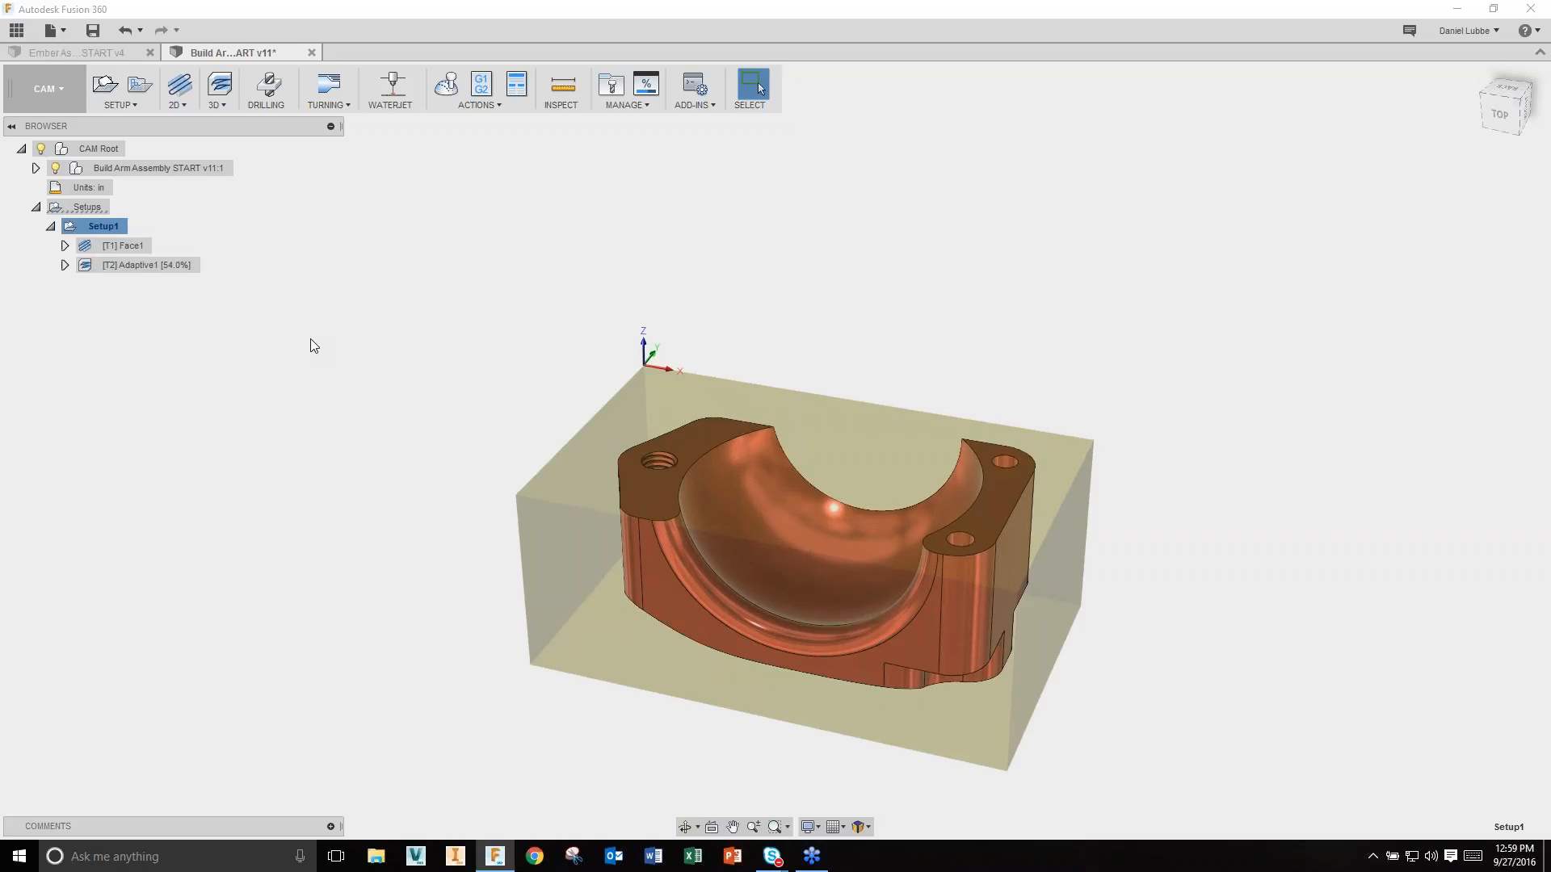
Step: Re-simulate the Face1 and Adaptive1 toolpaths at increased playback speed
right_click(102, 242)
left_click(144, 305)
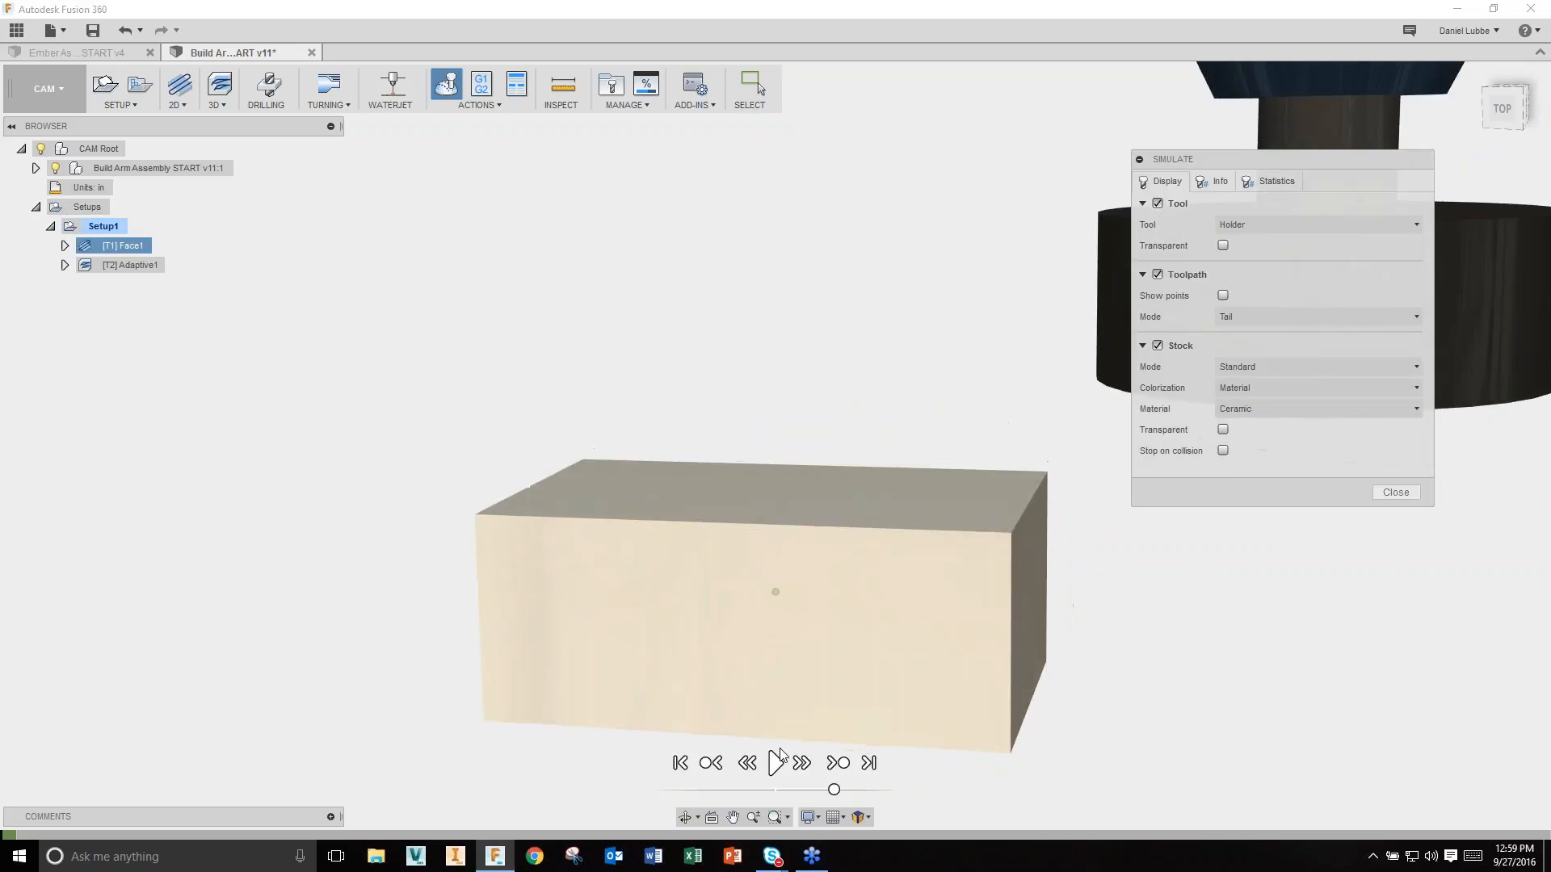
left_click(777, 764)
left_click_drag(832, 789, 894, 789)
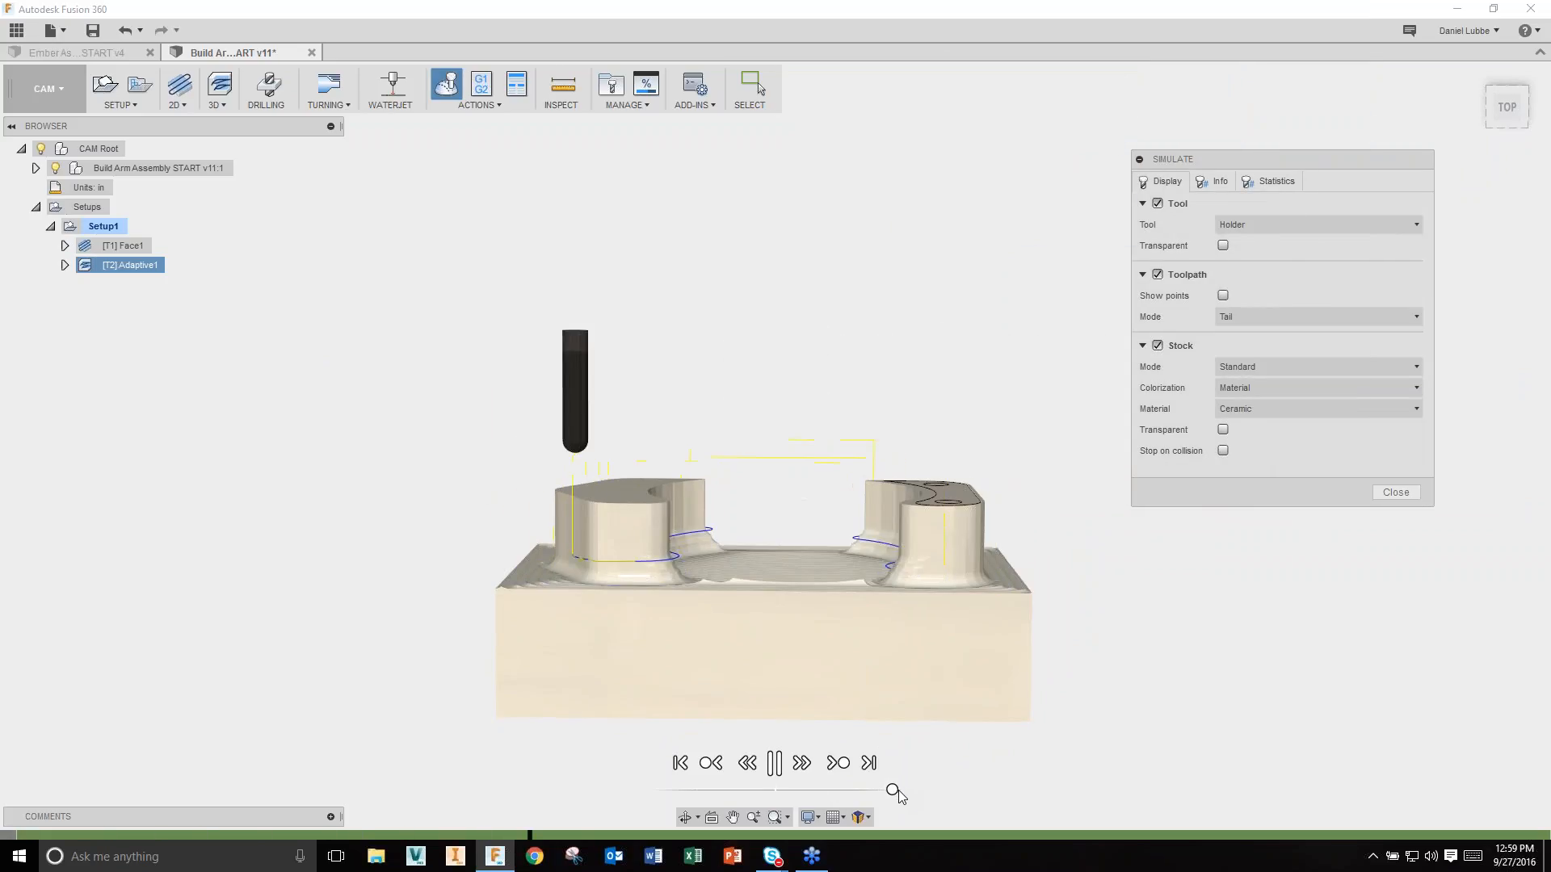